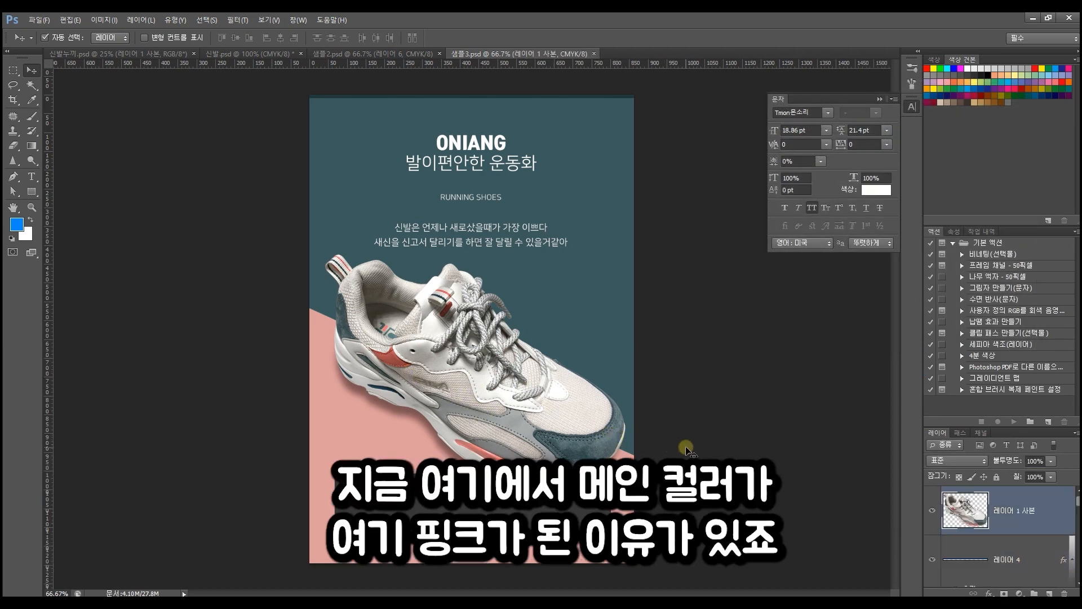
- Duplicate the shoe layer named 레이어 1 사본
key(ctrl+plus)
scroll(592, 306, down, 2)
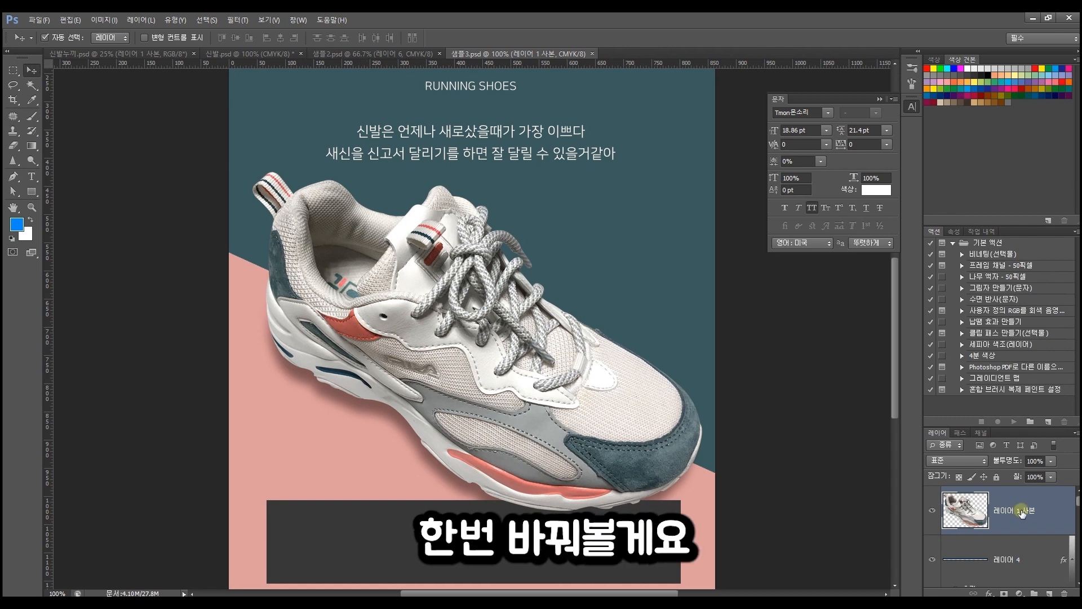
key(ctrl+j)
key(ctrl+u)
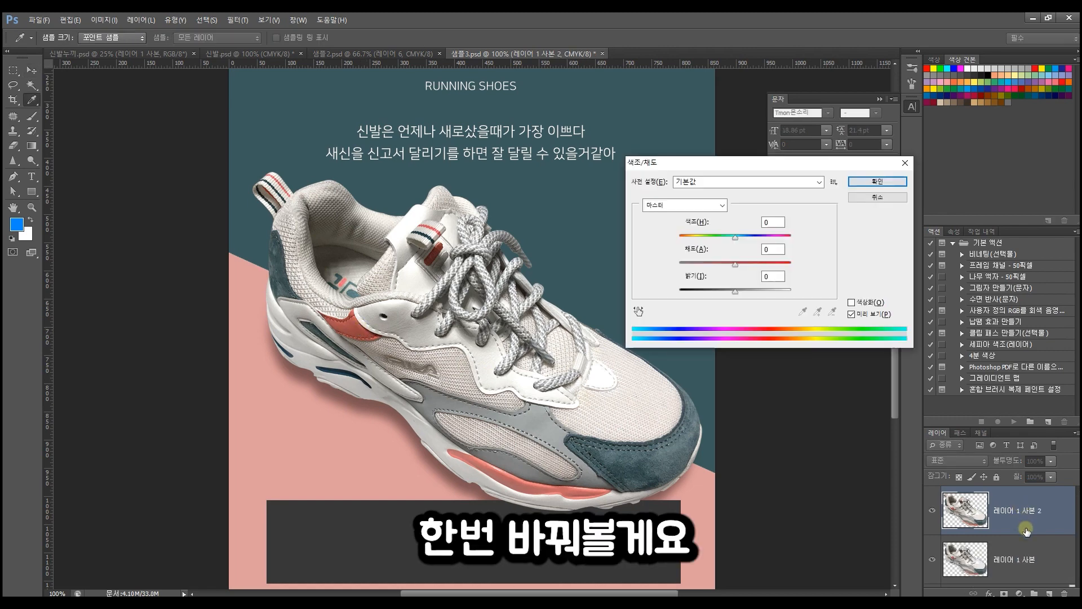
click(684, 205)
click(659, 226)
drag(735, 237, 705, 265)
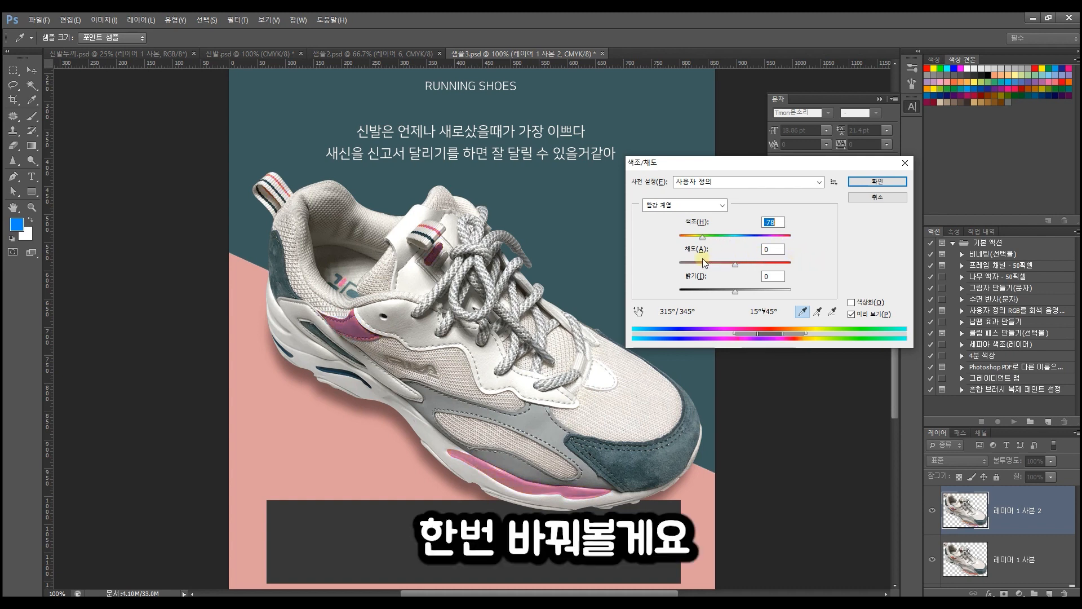
click(875, 197)
- Trace the coral side panel below the shoe's collar with the Pen tool as an outlined shape above the teal background layer
key(v)
click(633, 225)
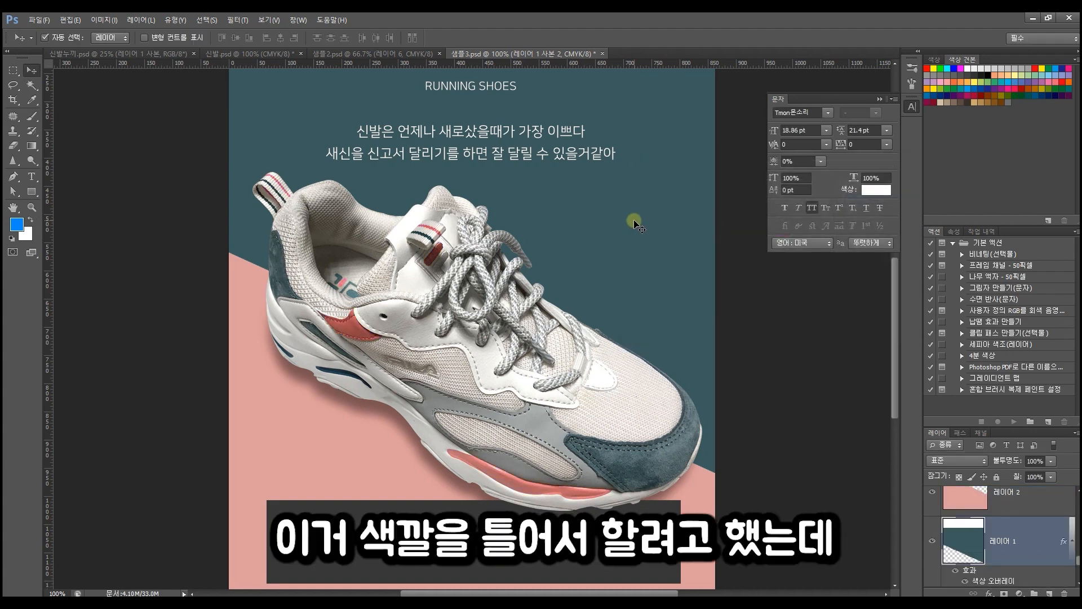
key(ctrl+plus)
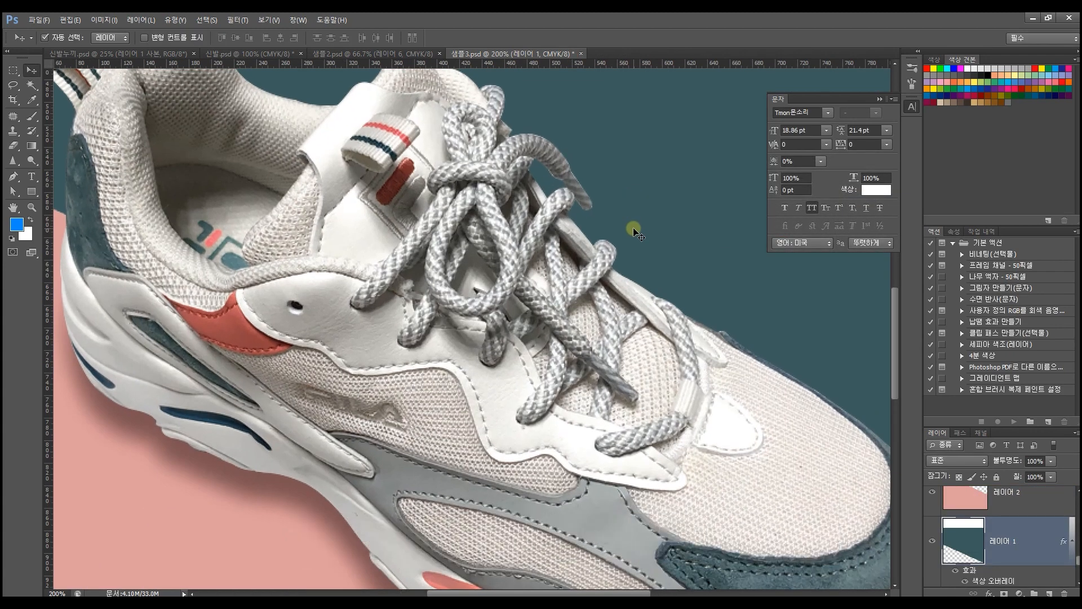
drag(265, 280, 347, 166)
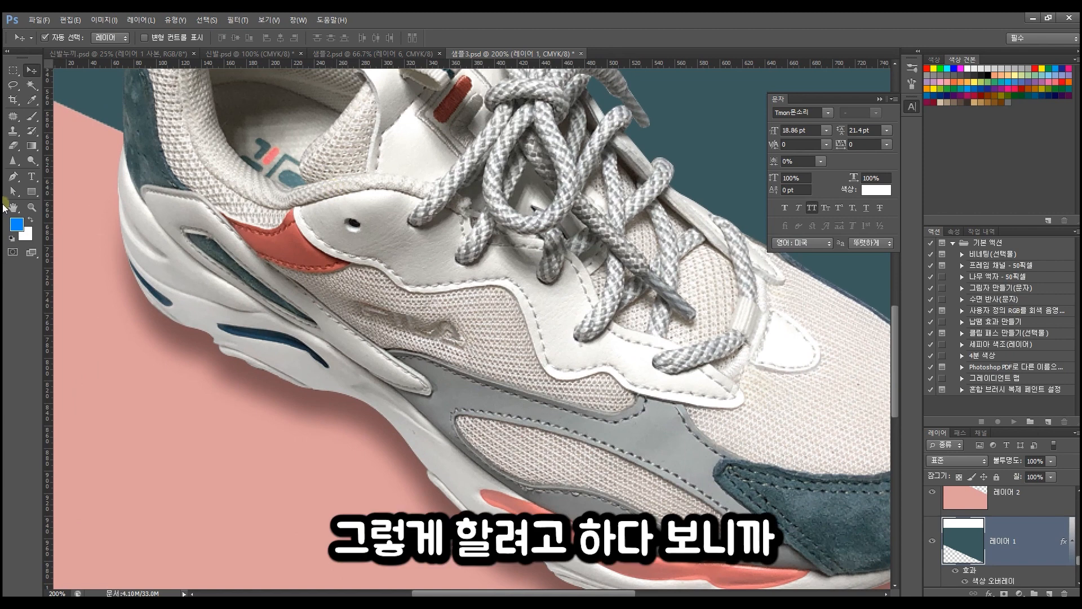
key(p)
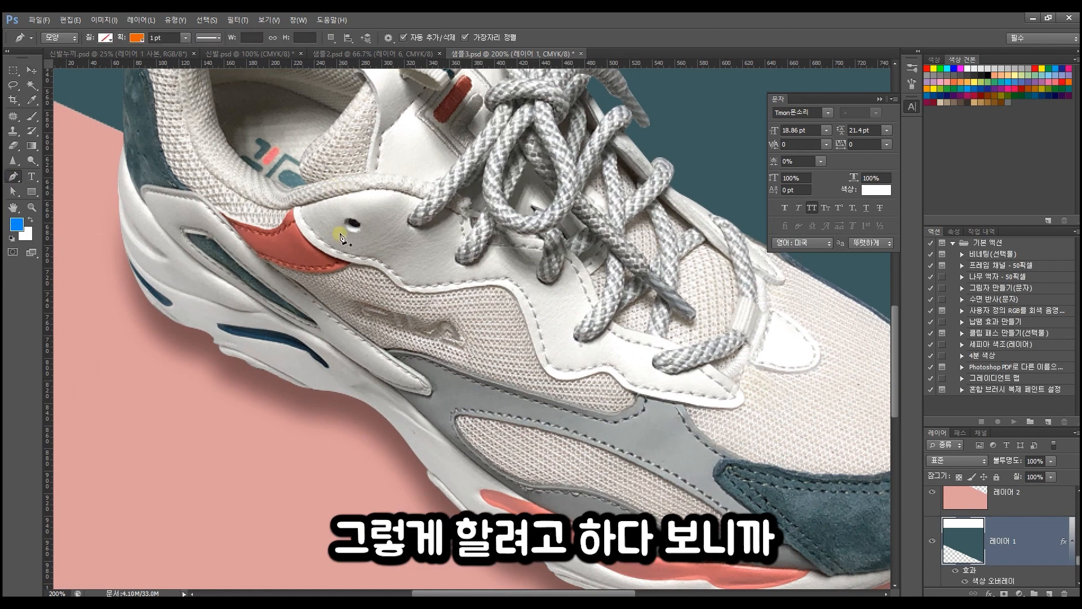
click(293, 210)
drag(308, 241, 322, 251)
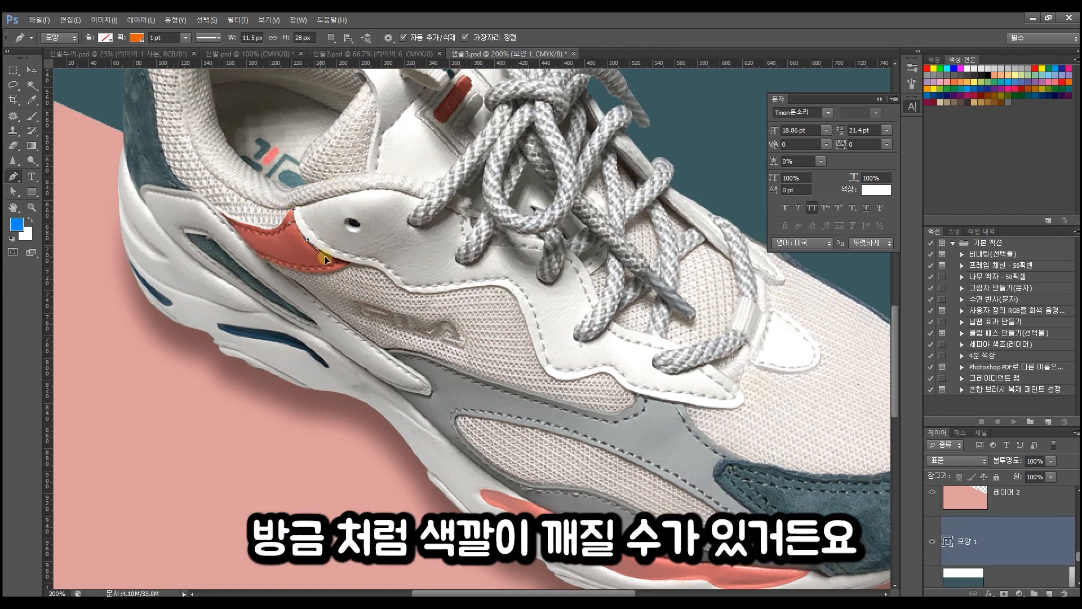
mouse_move(349, 260)
mouse_down()
mouse_move(377, 270)
mouse_move(352, 269)
mouse_up()
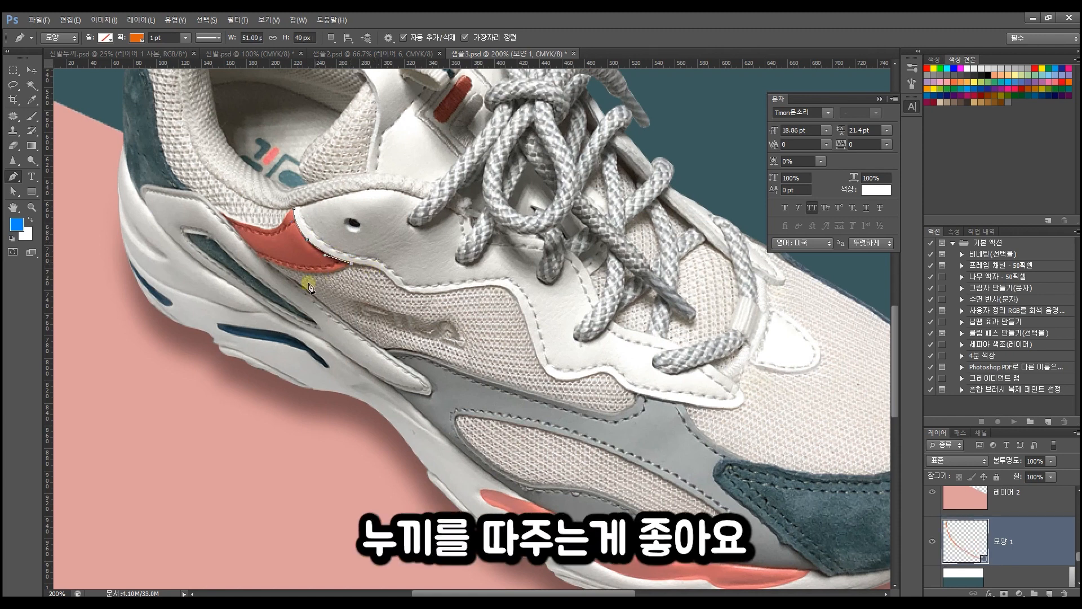
click(261, 262)
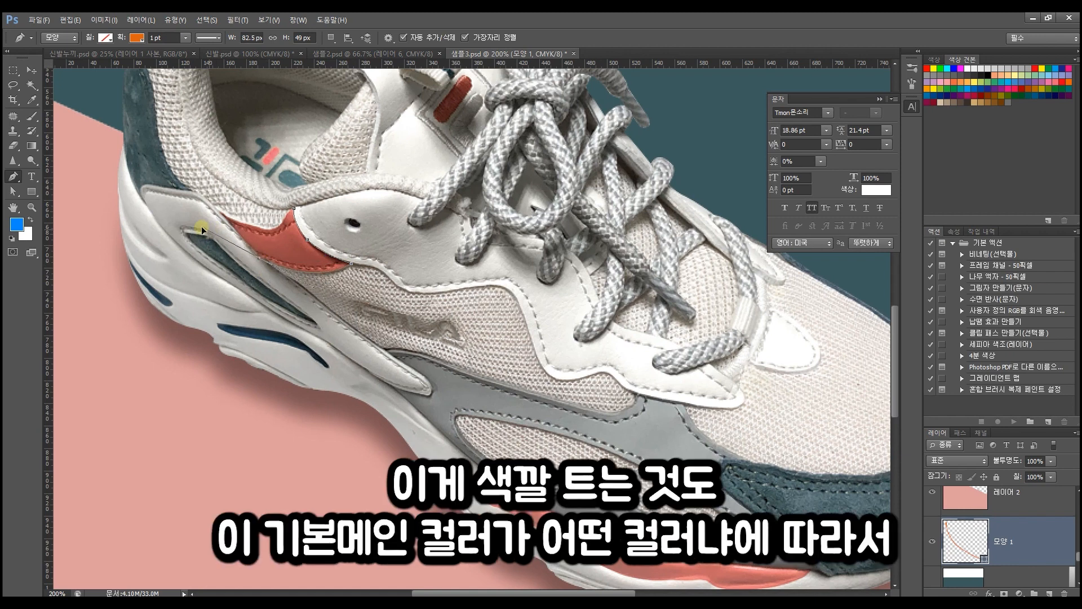
drag(194, 225, 192, 229)
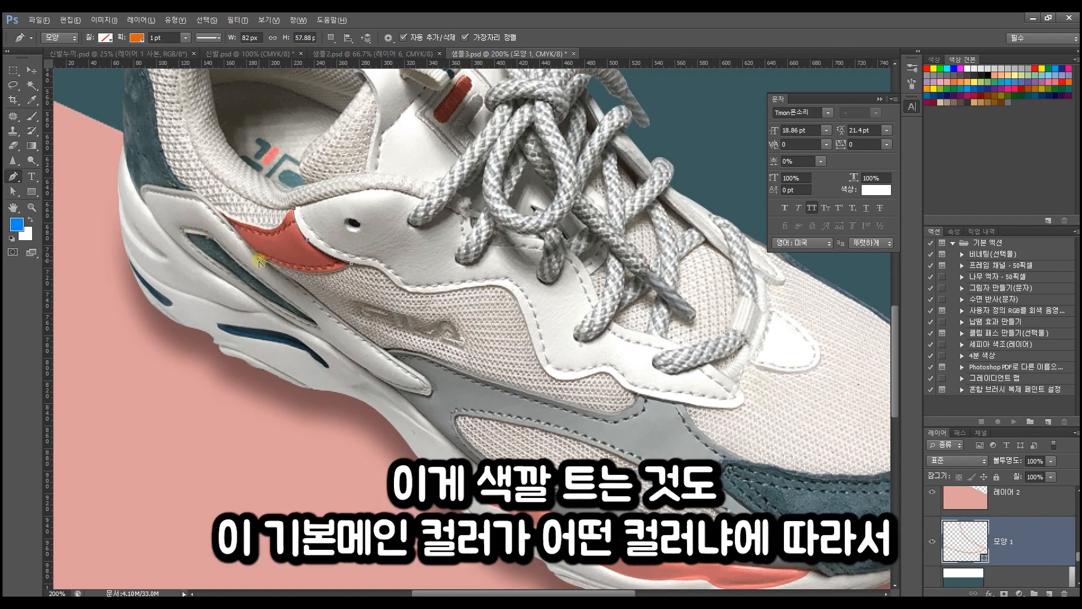
click(216, 210)
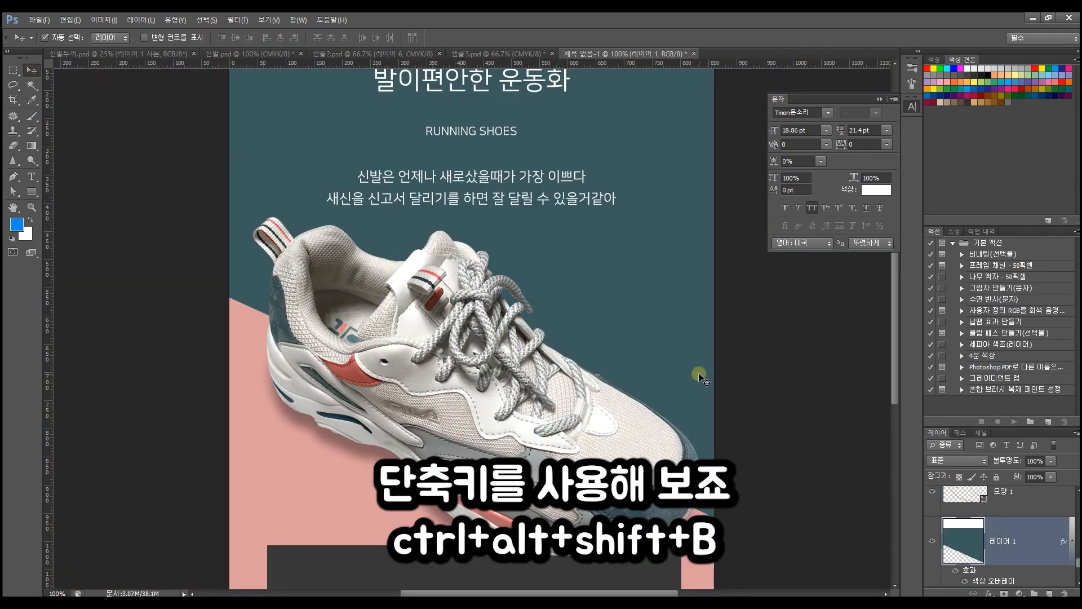
- Apply Black & White with tint enabled to the coral side-panel cutout on layer 레이어 6
click(495, 396)
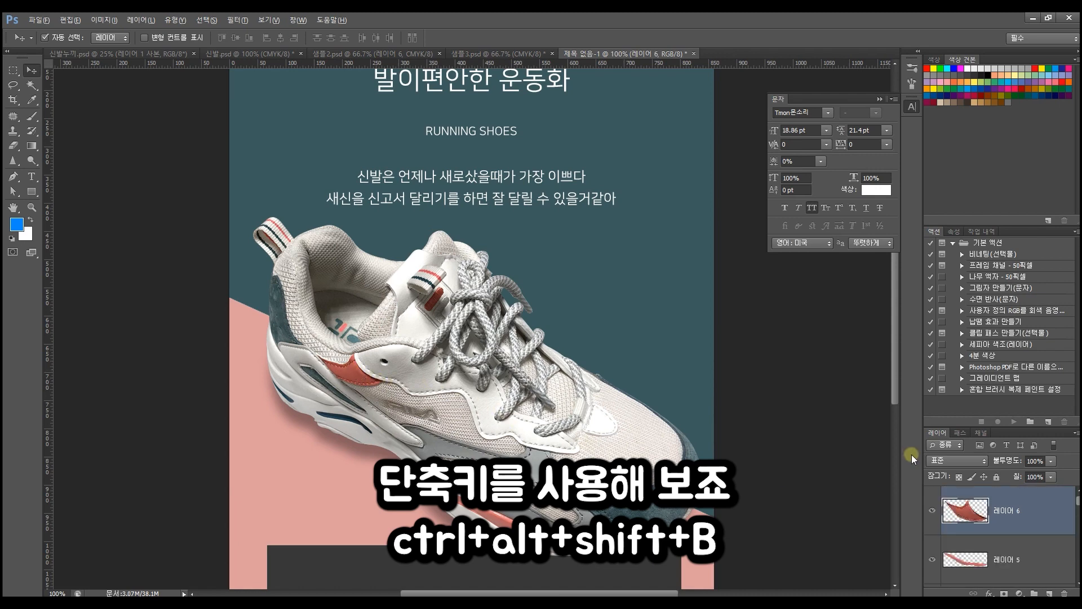
key(ctrl+alt+shift+b)
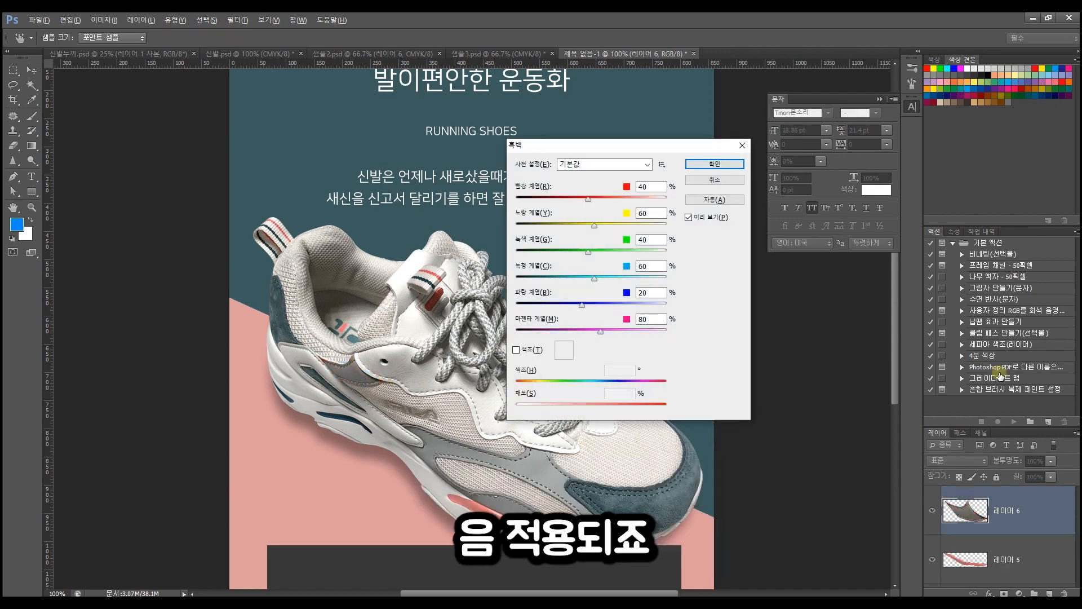
click(529, 352)
- Set the side panel's tint colour to orange #dc9321 and apply the adjustment
click(569, 352)
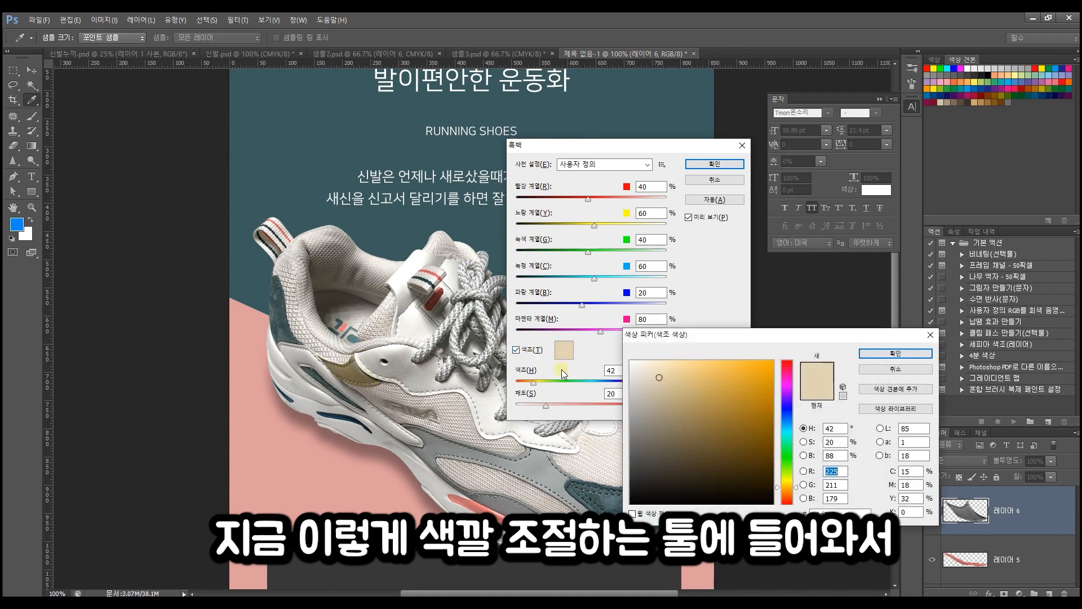
drag(727, 411, 747, 437)
click(787, 483)
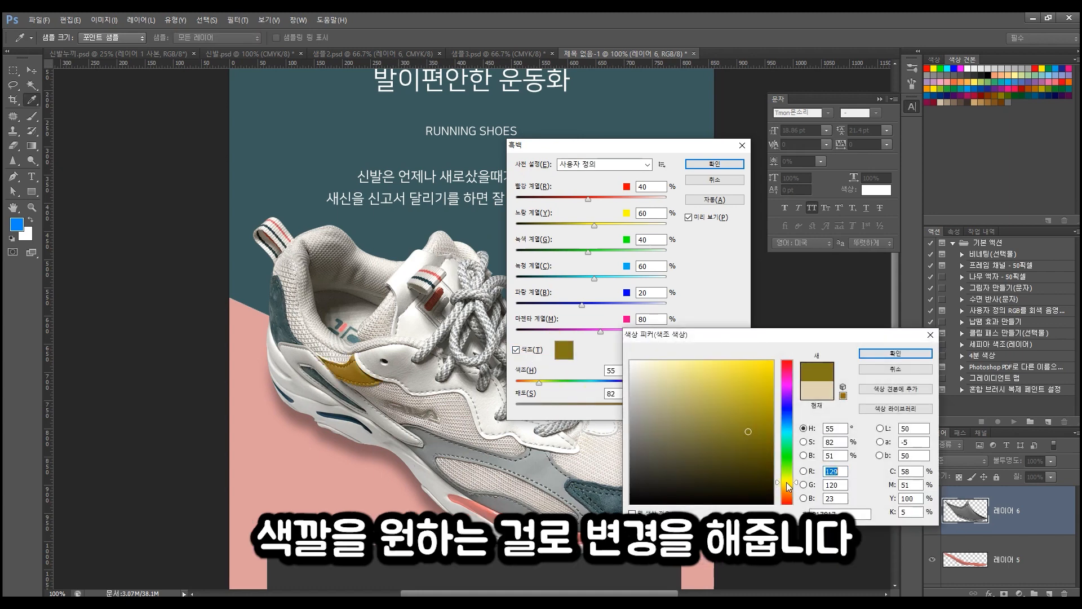
drag(786, 483, 786, 483)
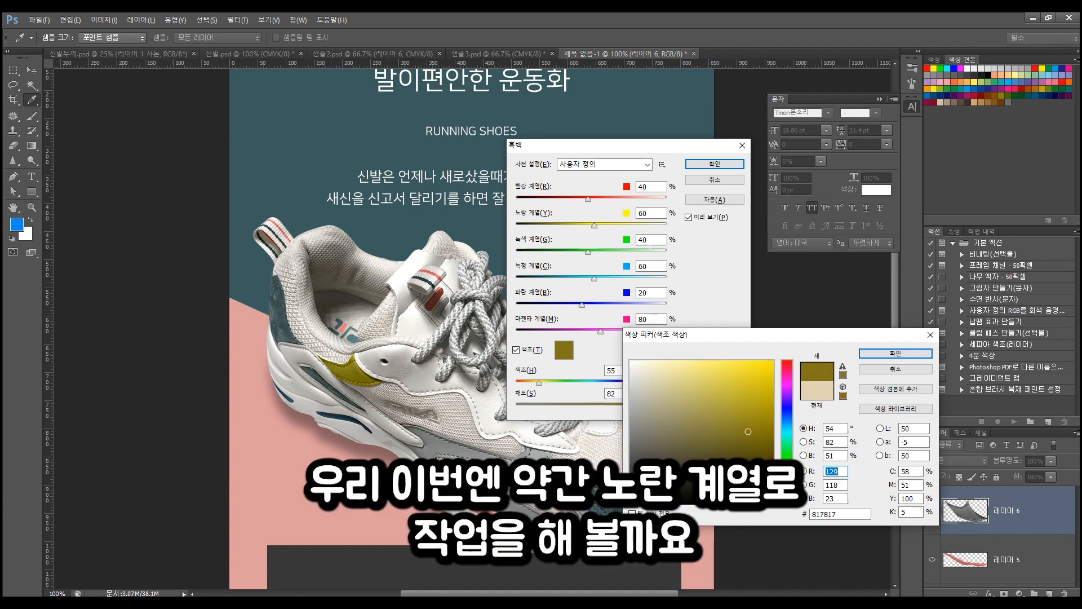
click(739, 365)
drag(754, 389, 752, 385)
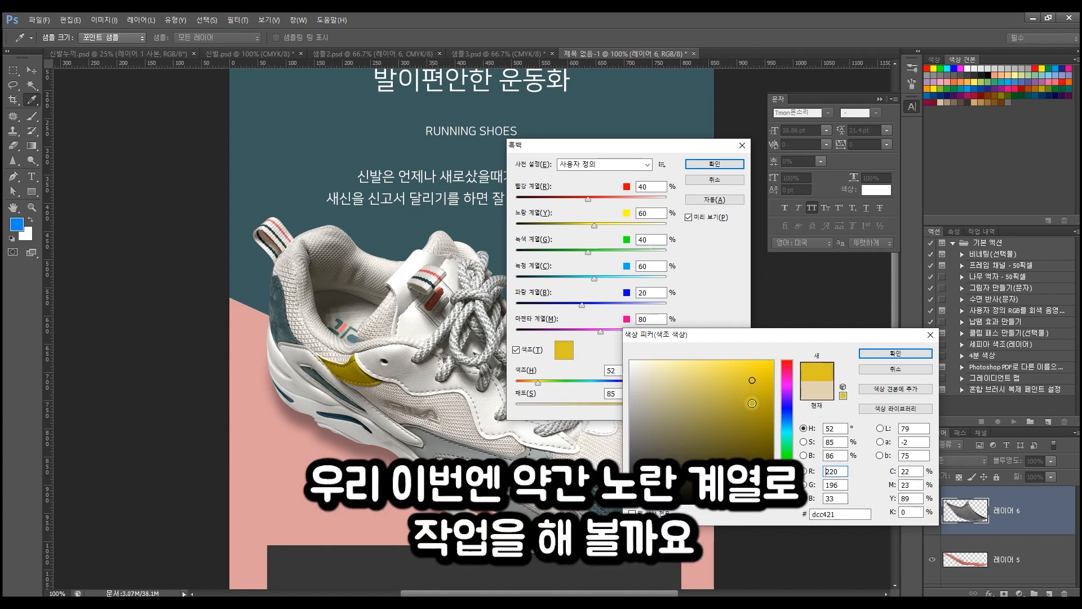
click(788, 489)
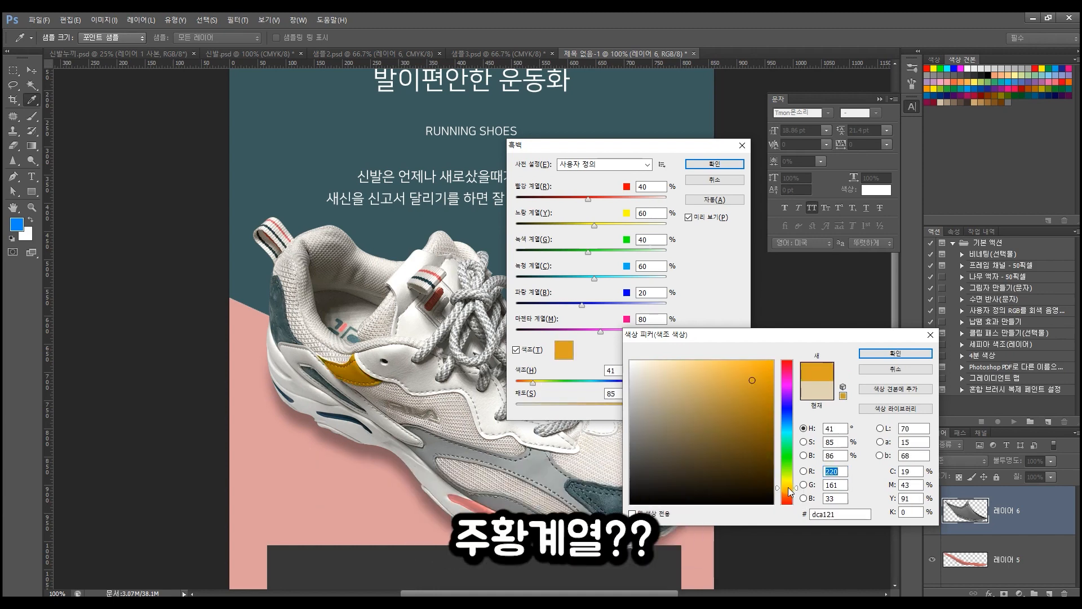
click(789, 482)
click(789, 488)
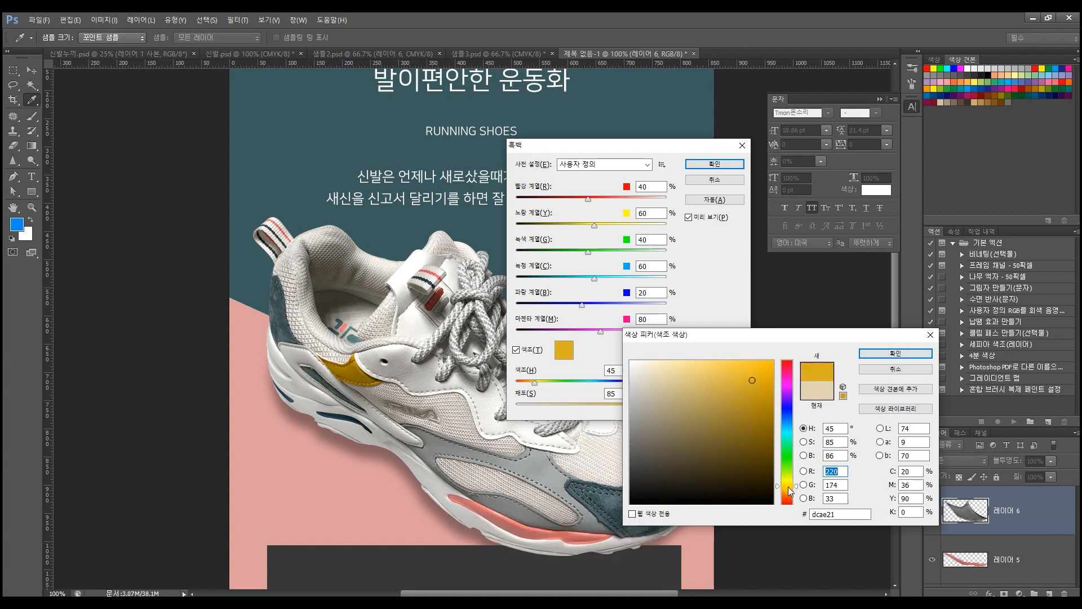
click(789, 489)
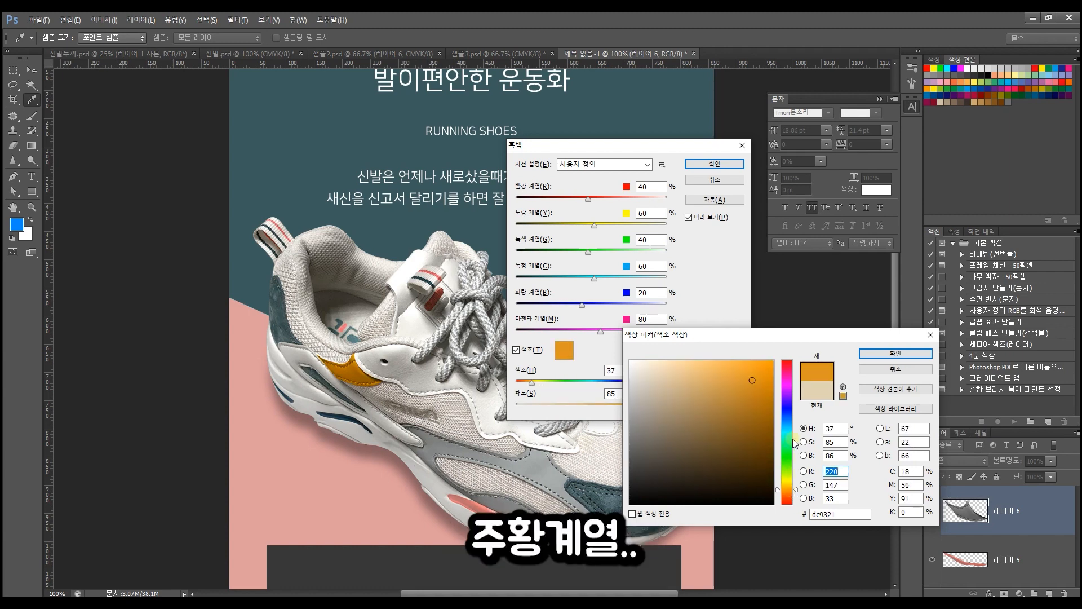
click(879, 355)
click(724, 163)
- Brighten the orange side-panel cutout with Levels by setting the midtone input to 1.35
click(512, 377)
drag(511, 376, 441, 275)
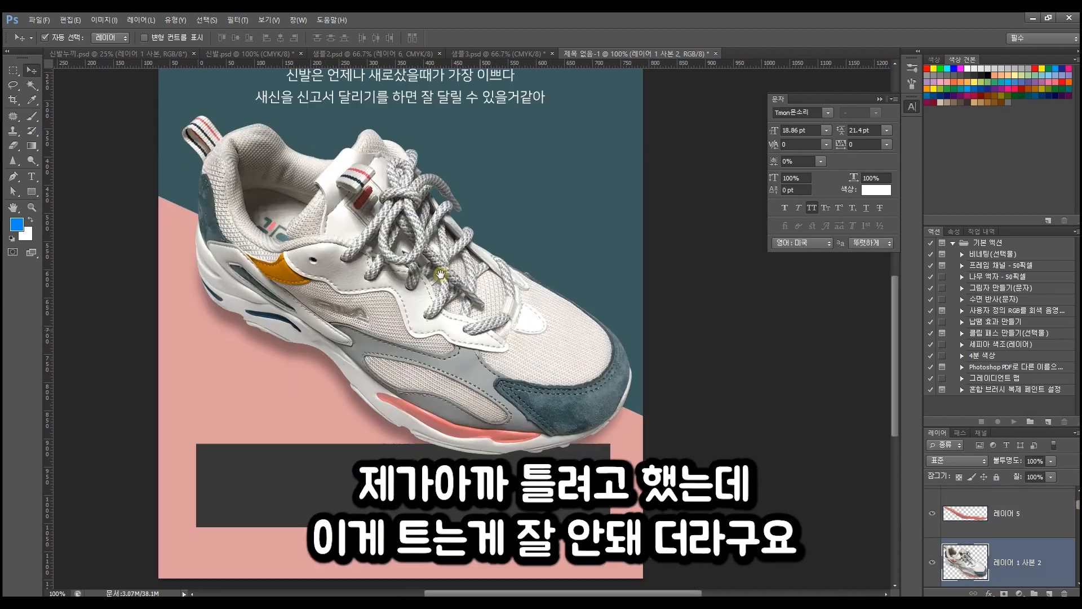
click(268, 273)
key(ctrl+l)
drag(674, 331, 660, 333)
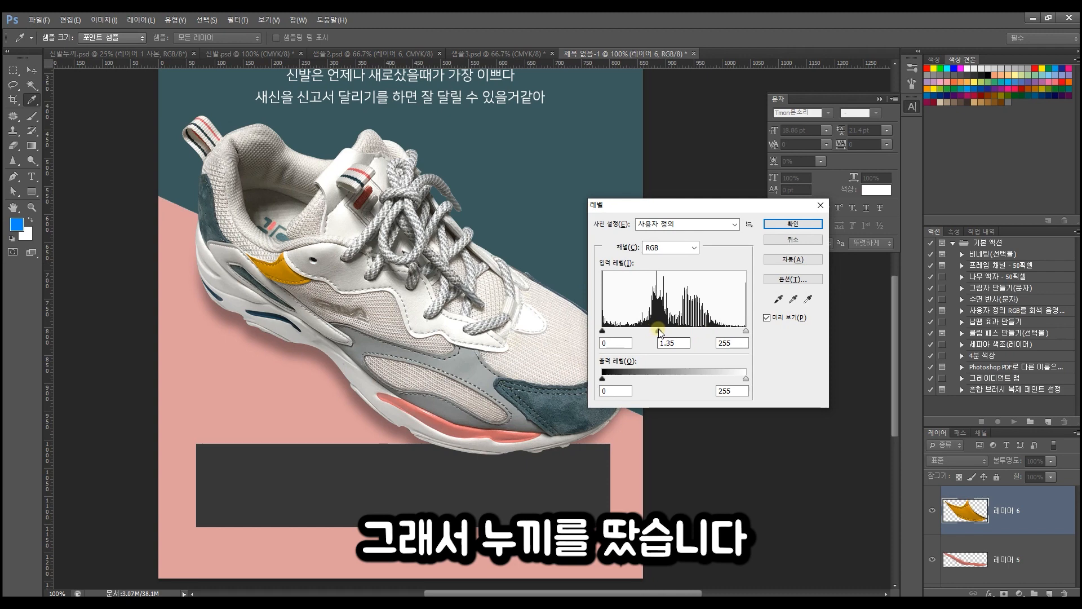
click(793, 223)
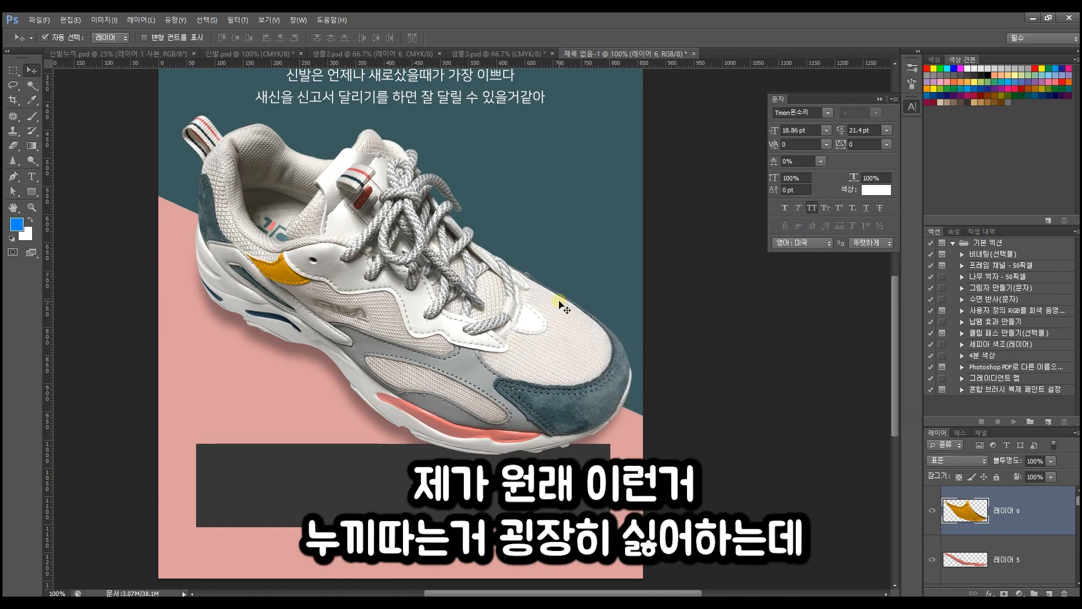
- Apply Black & White with tint enabled to the coral sole-stripe cutout on layer 레이어 5
scroll(560, 305, up, 1)
drag(554, 356, 599, 287)
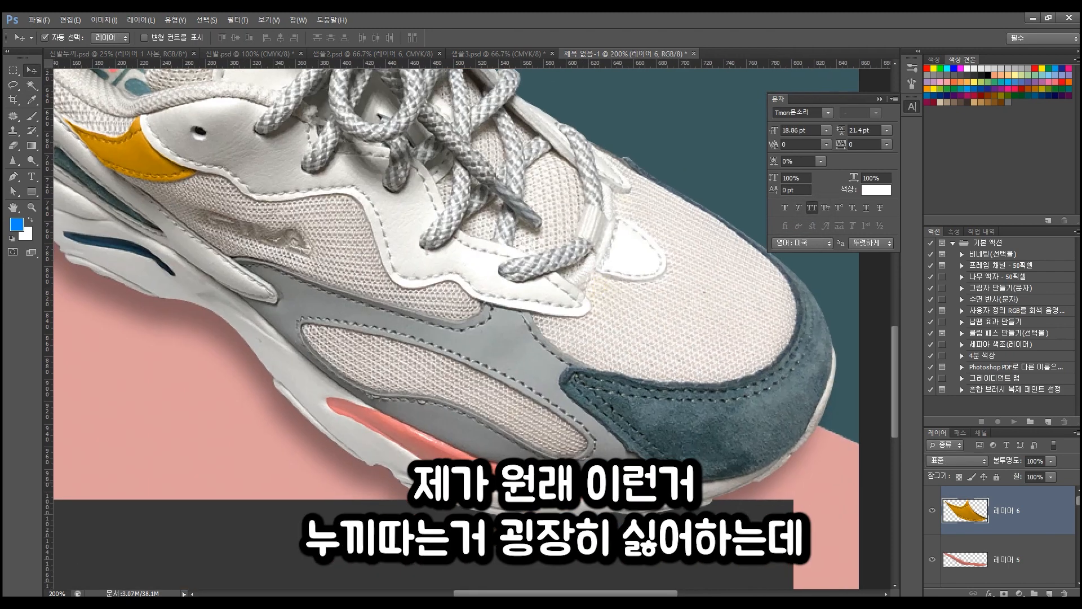
key(alt+bracketleft)
key(ctrl+alt+shift+b)
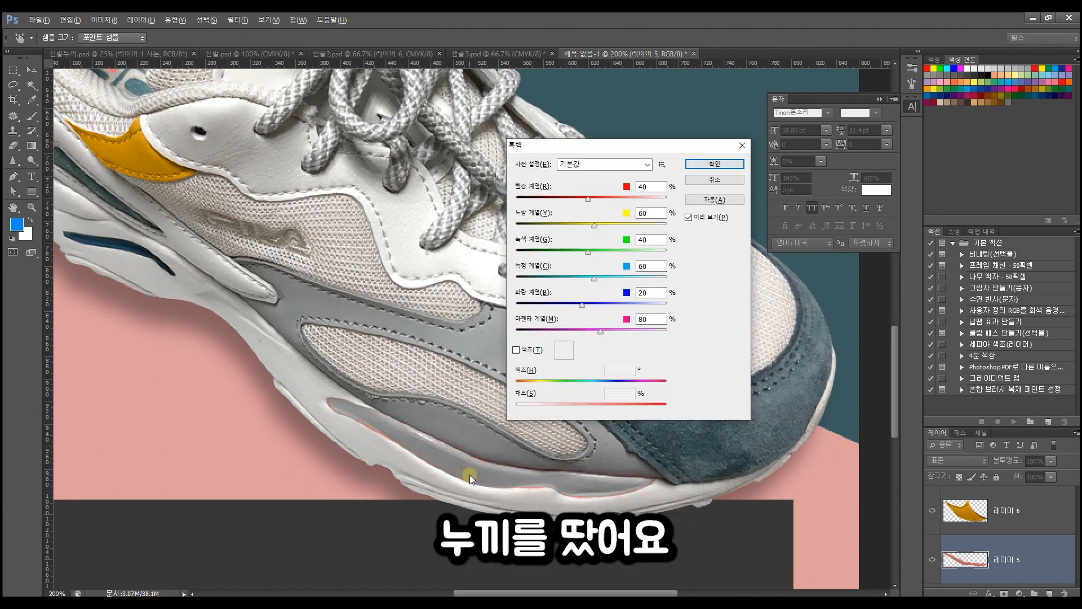
click(531, 351)
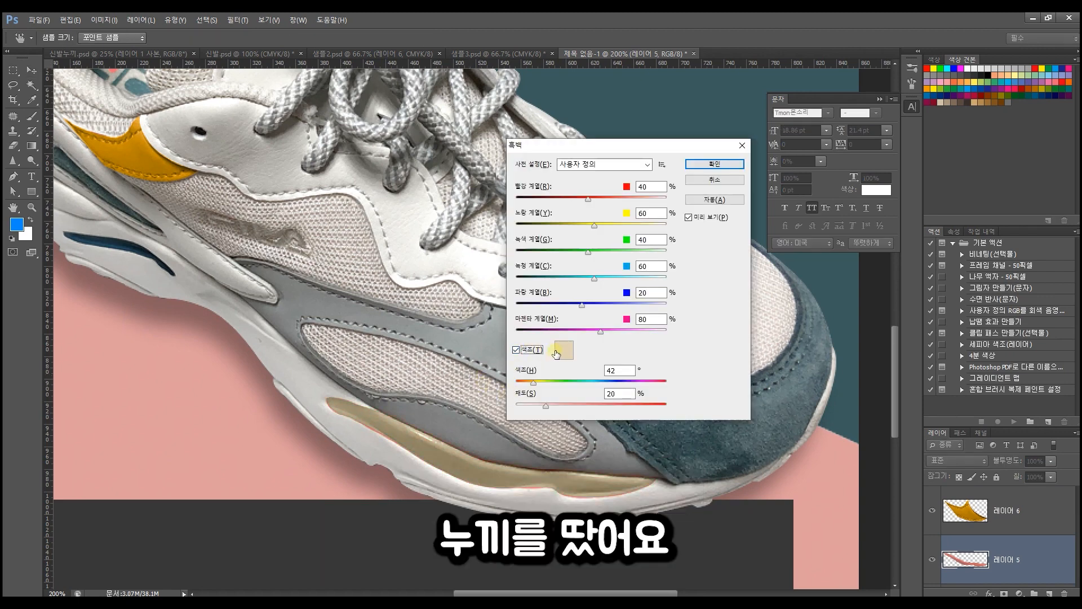
- Set the sole stripe's tint colour to orange #e08e00 and apply the adjustment
click(564, 350)
click(787, 484)
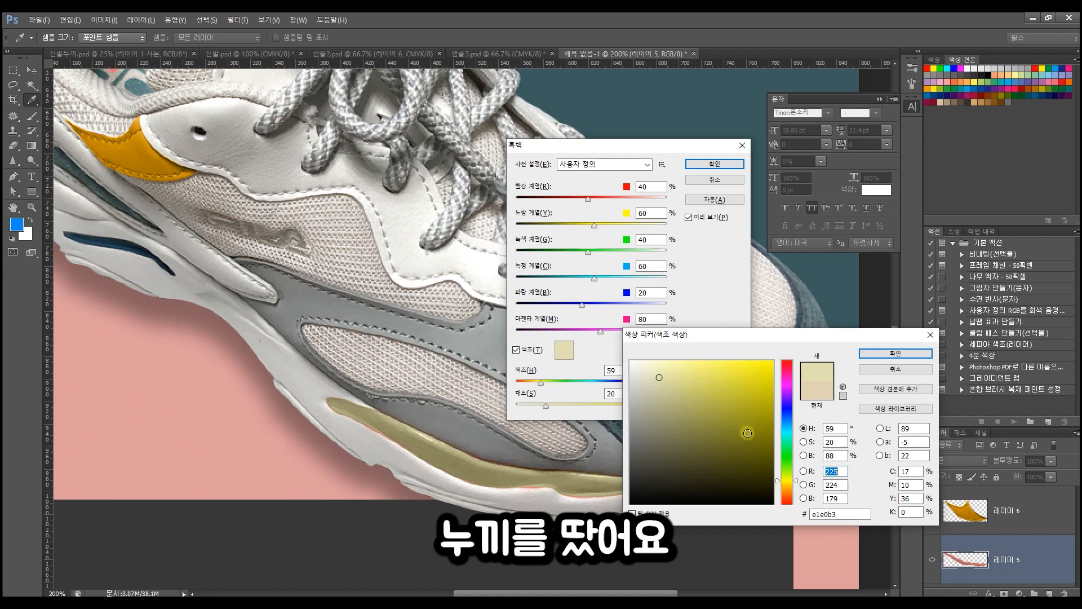
drag(756, 387, 783, 378)
click(787, 488)
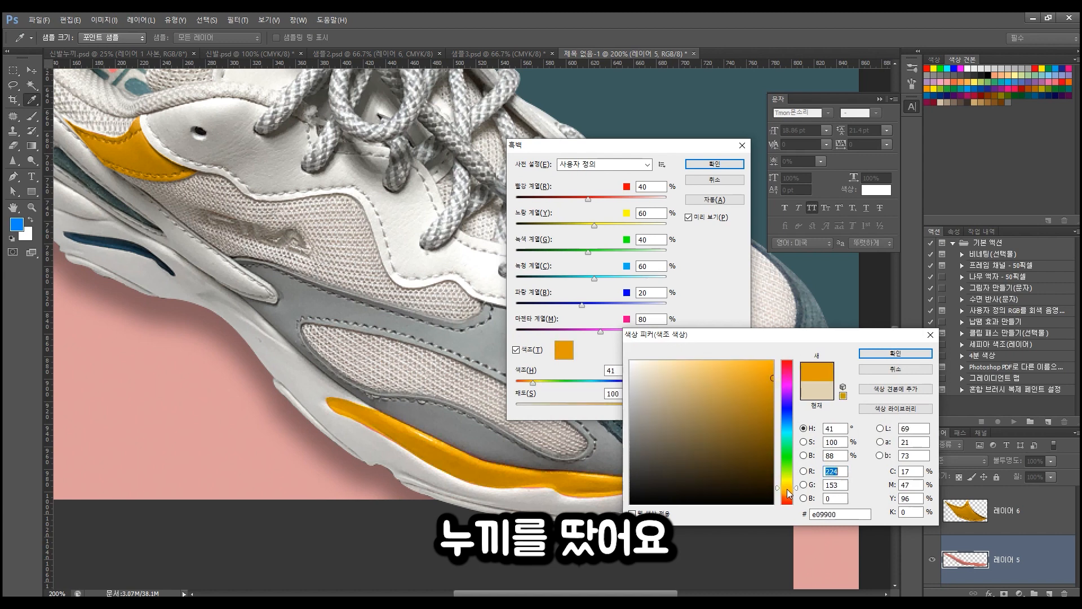
click(787, 489)
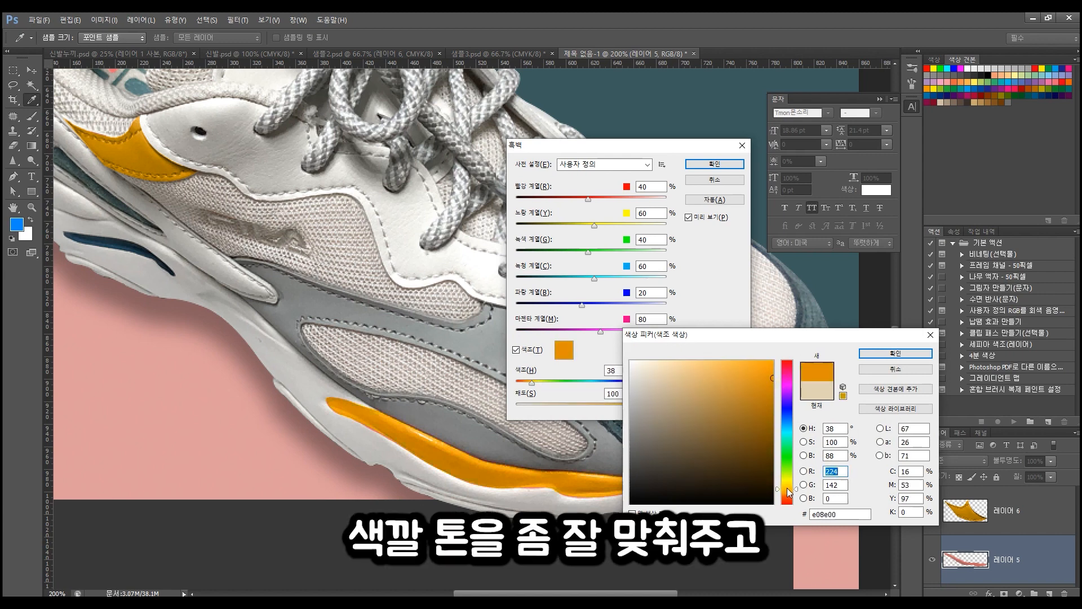
key(Return)
key(Return)
- Brighten the orange sole stripe with Levels, setting the white input to 241 and the midtone input to 1.08
key(ctrl+minus)
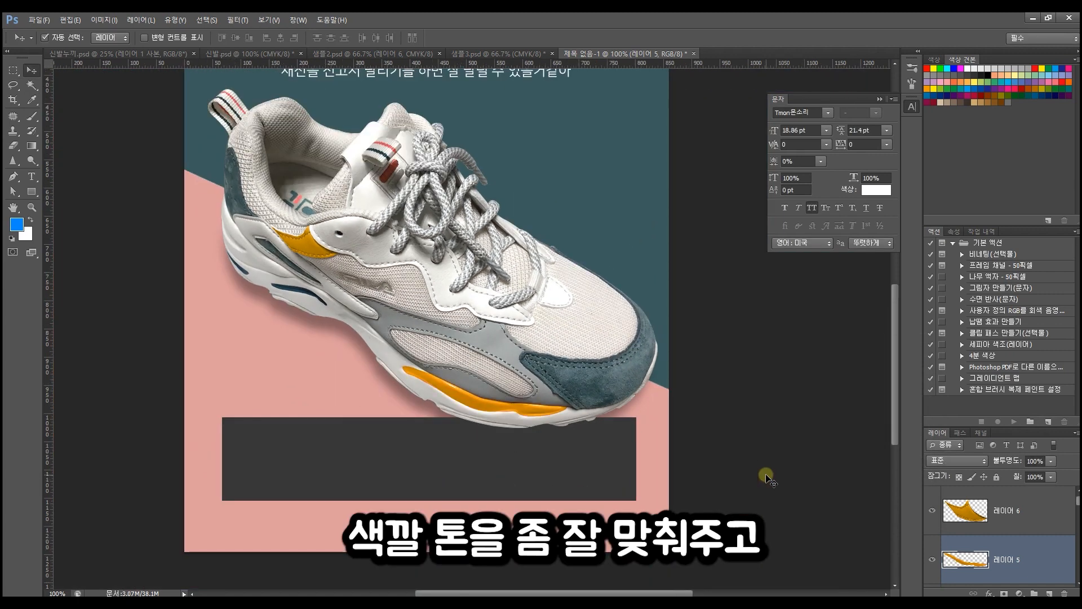
key(ctrl+l)
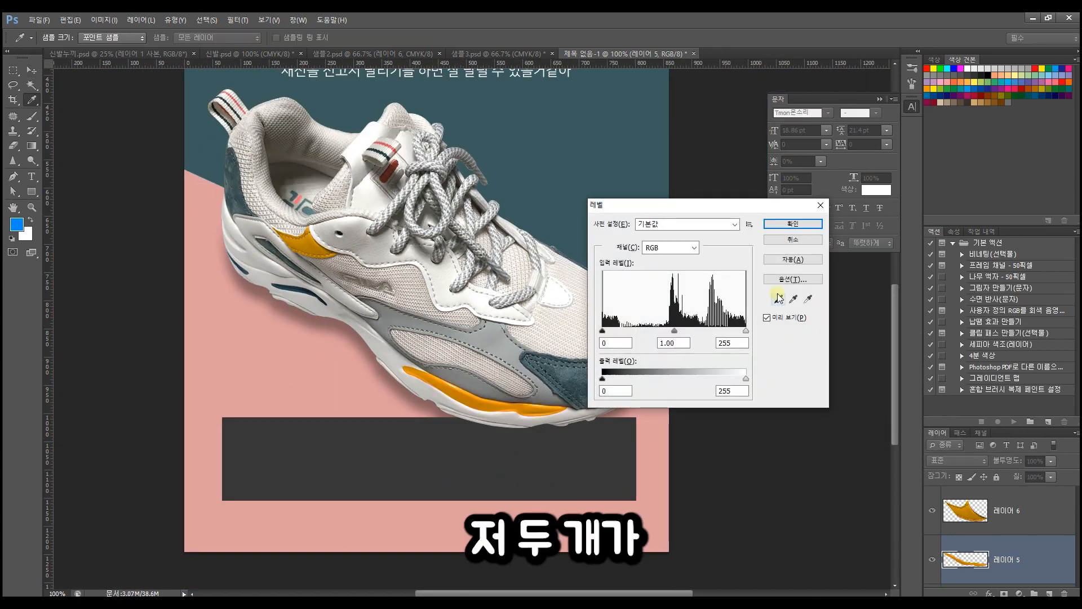
drag(741, 332, 735, 339)
mouse_move(670, 331)
mouse_down()
mouse_move(658, 330)
mouse_move(667, 332)
mouse_up()
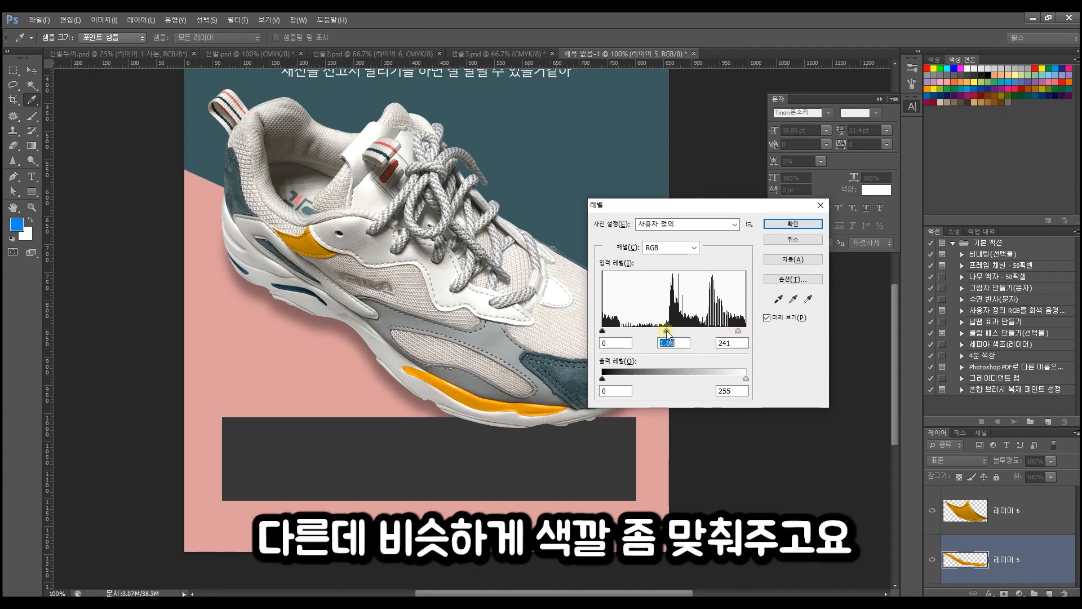
click(792, 224)
key(v)
- Confirm the sole stripe's Levels adjustment and brighten the orange side-panel cutout with the Dodge tool on midtones at 50% exposure
click(664, 231)
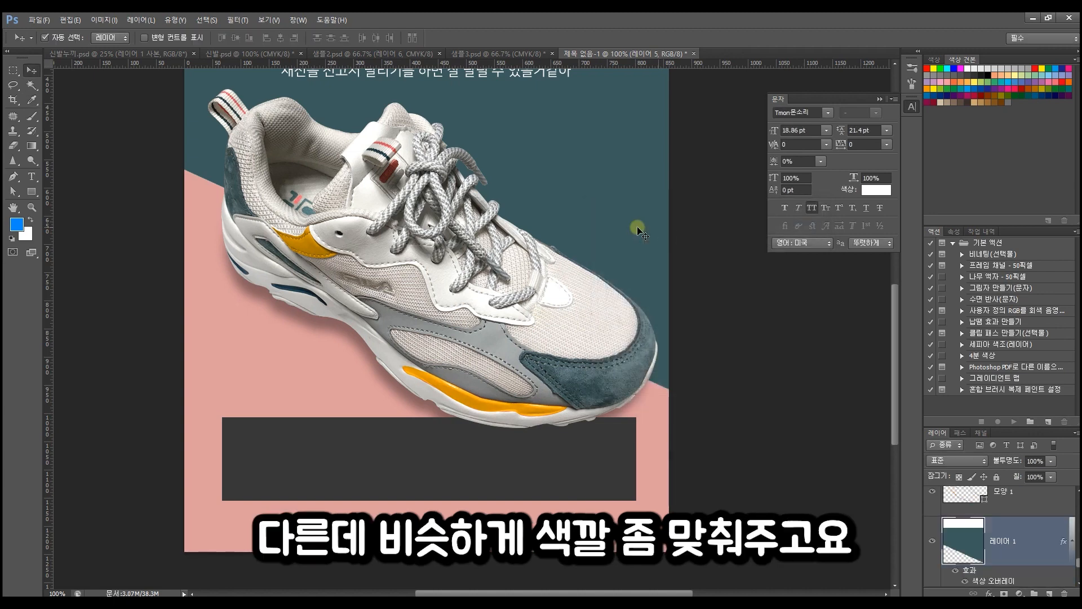
click(316, 248)
key(o)
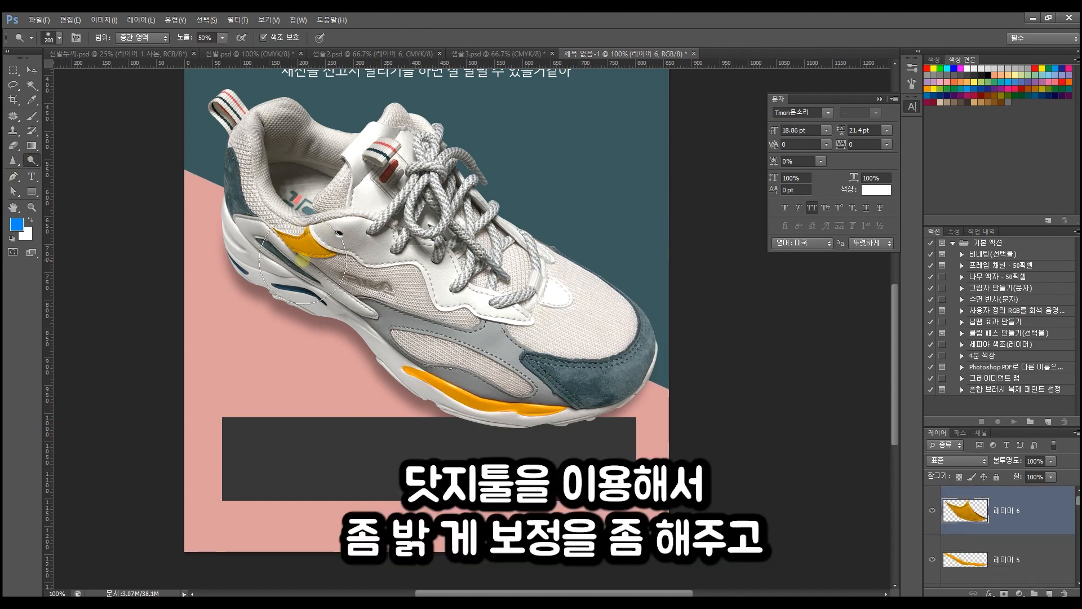
click(32, 70)
- Set the tongue-tab stripe's Black & White tint to orange #cb7c00 and apply the adjustment
click(388, 186)
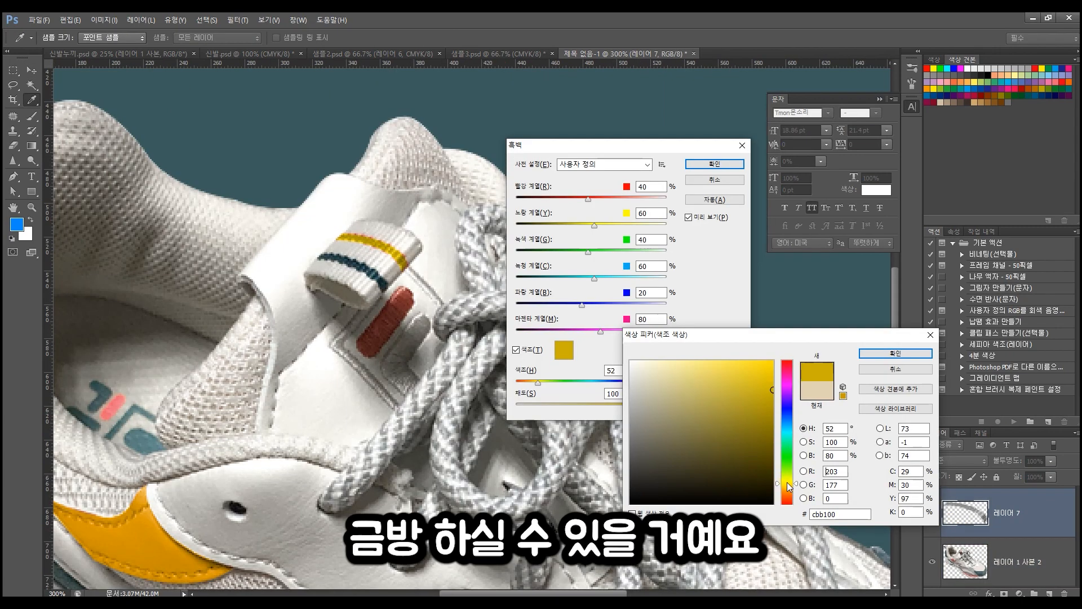
drag(789, 485, 793, 488)
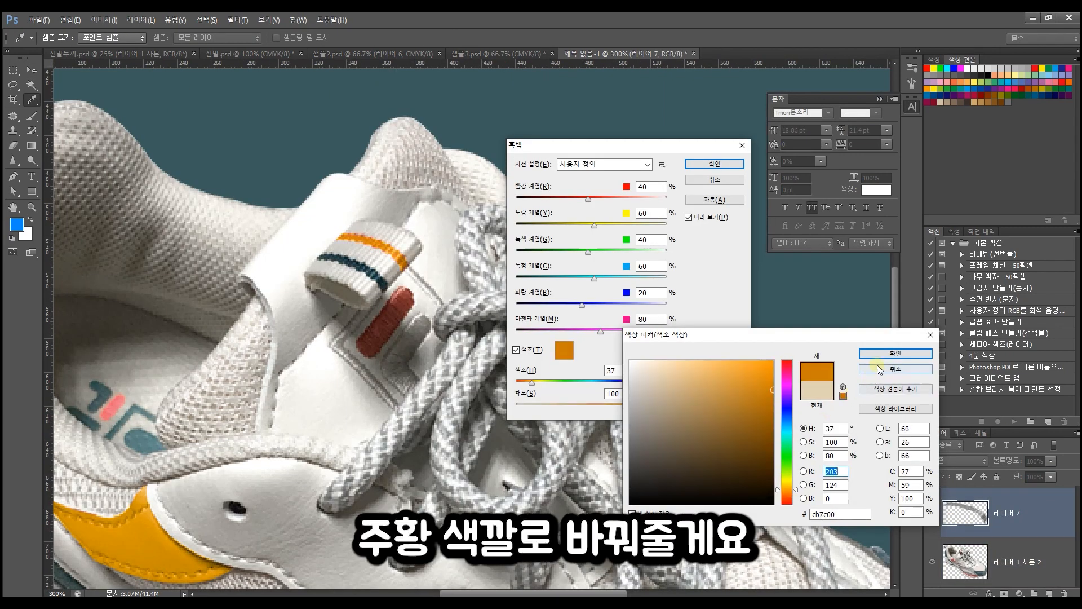
click(895, 354)
click(714, 164)
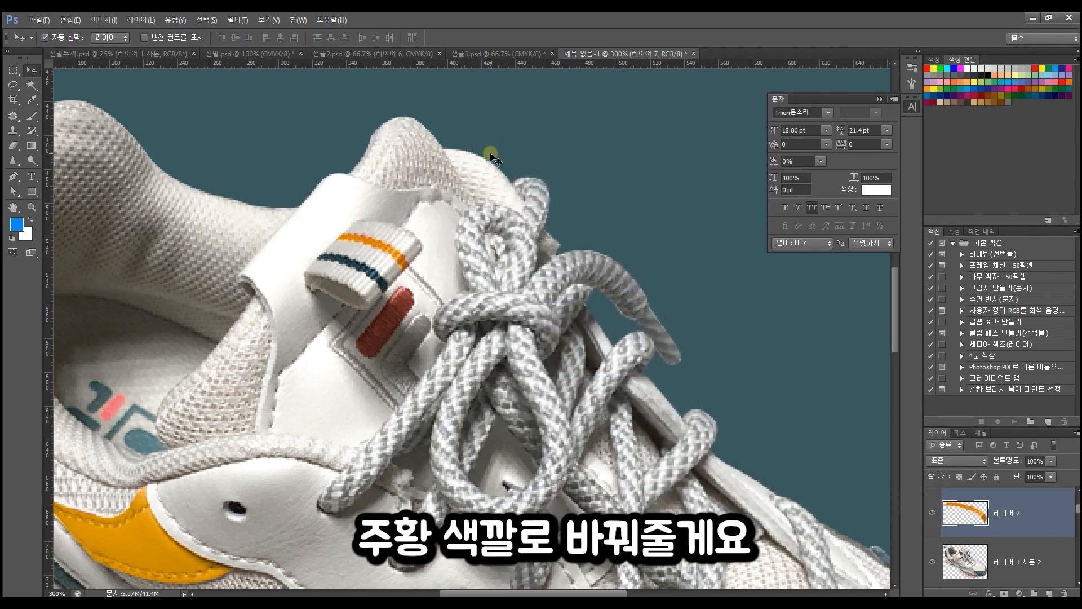
- Copy a rectangular area around the heel pull loop from layer 레이어 1 사본 2 onto a new layer
click(400, 230)
click(391, 248)
drag(420, 295, 670, 353)
drag(227, 281, 305, 316)
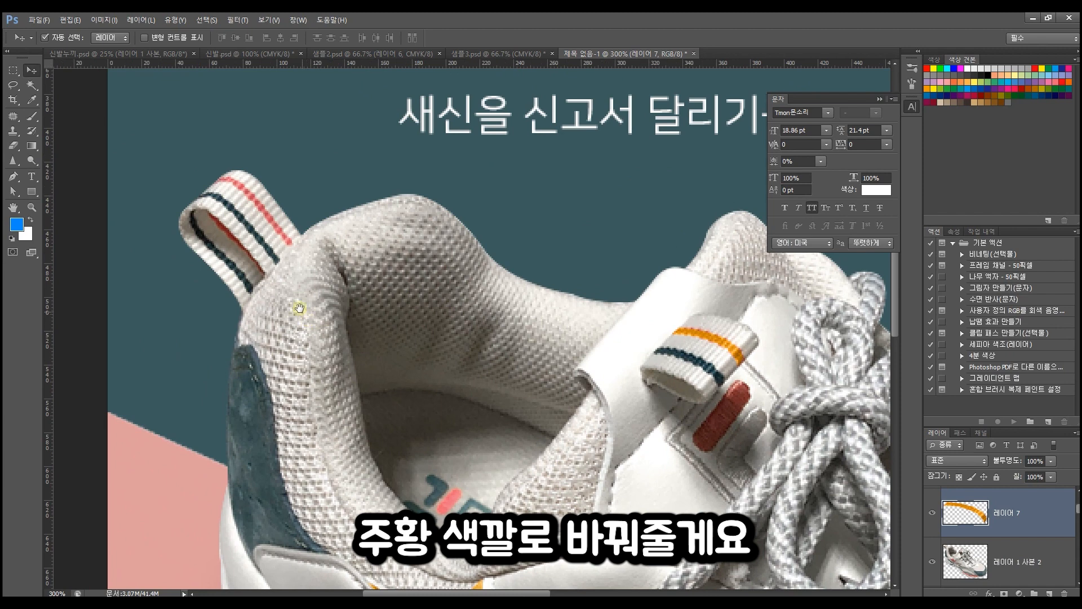
click(262, 209)
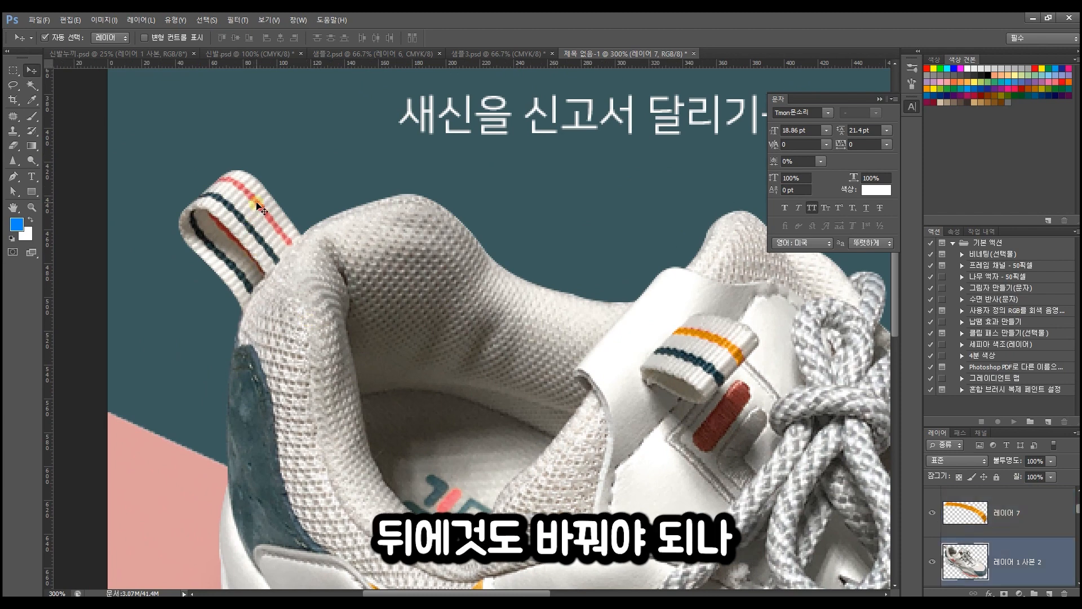
click(13, 70)
drag(169, 159, 314, 309)
click(32, 70)
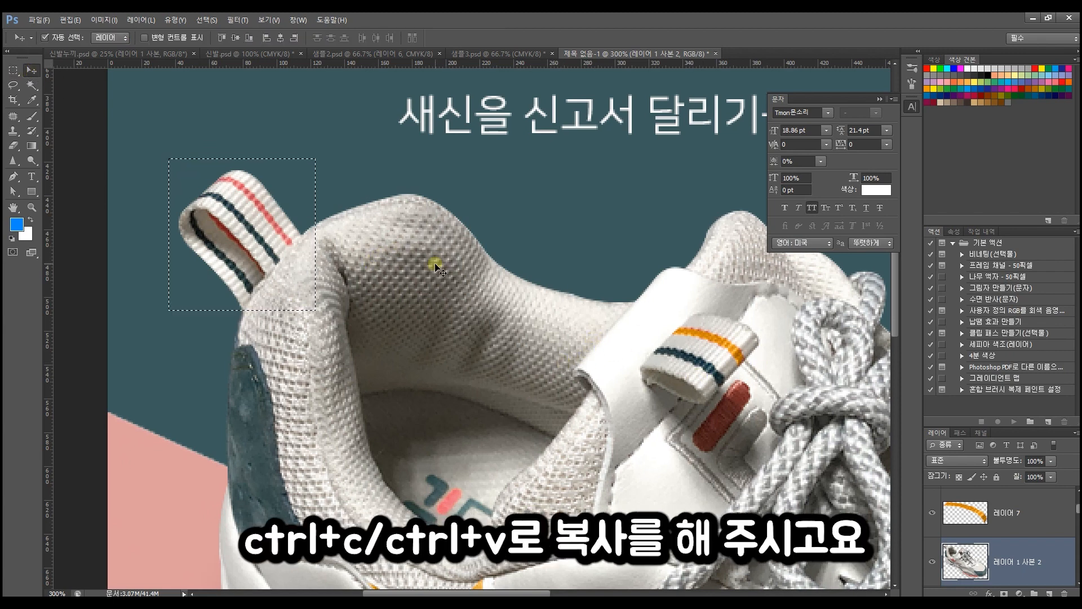
key(ctrl+c)
key(ctrl+v)
mouse_move(293, 253)
mouse_down()
mouse_move(303, 268)
mouse_move(510, 241)
mouse_move(296, 224)
mouse_move(292, 253)
mouse_up()
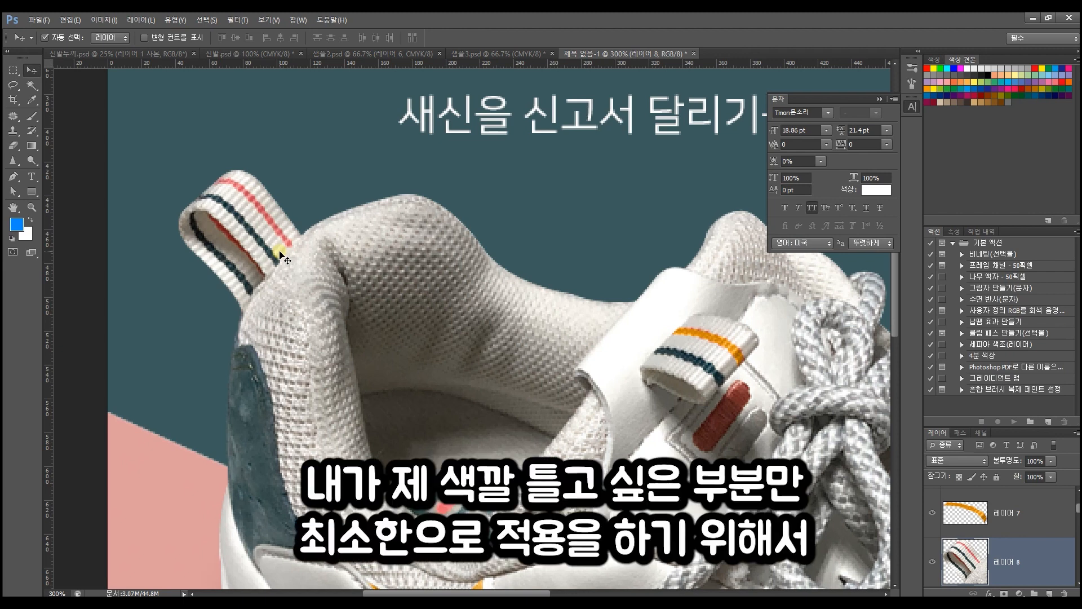
- Recolour the heel loop's coral stripes with Hue/Saturation, setting the reds to hue +35 and saturation +26
key(i)
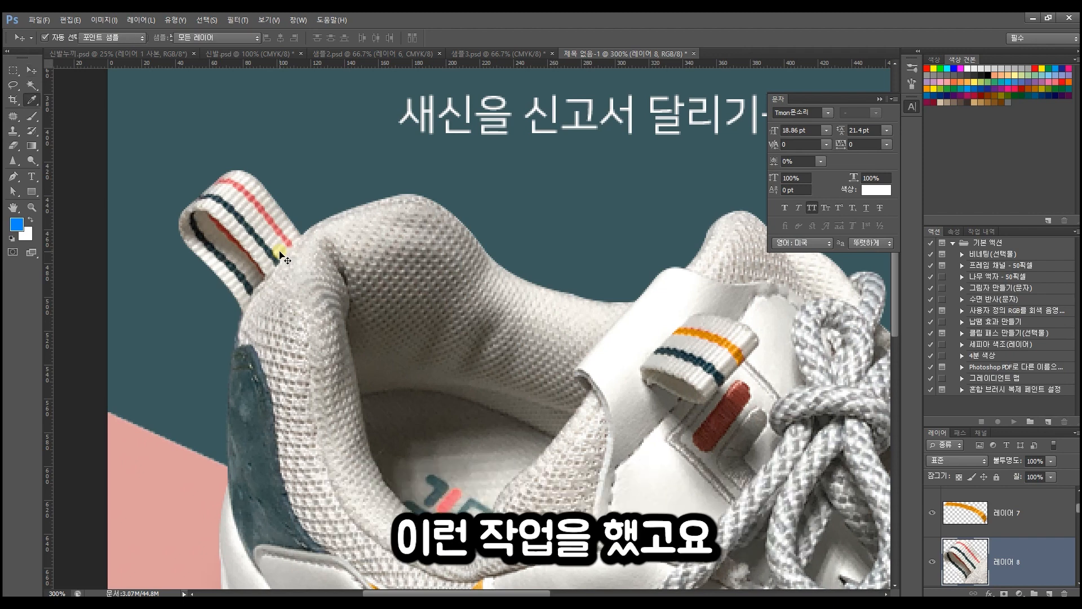
key(ctrl+u)
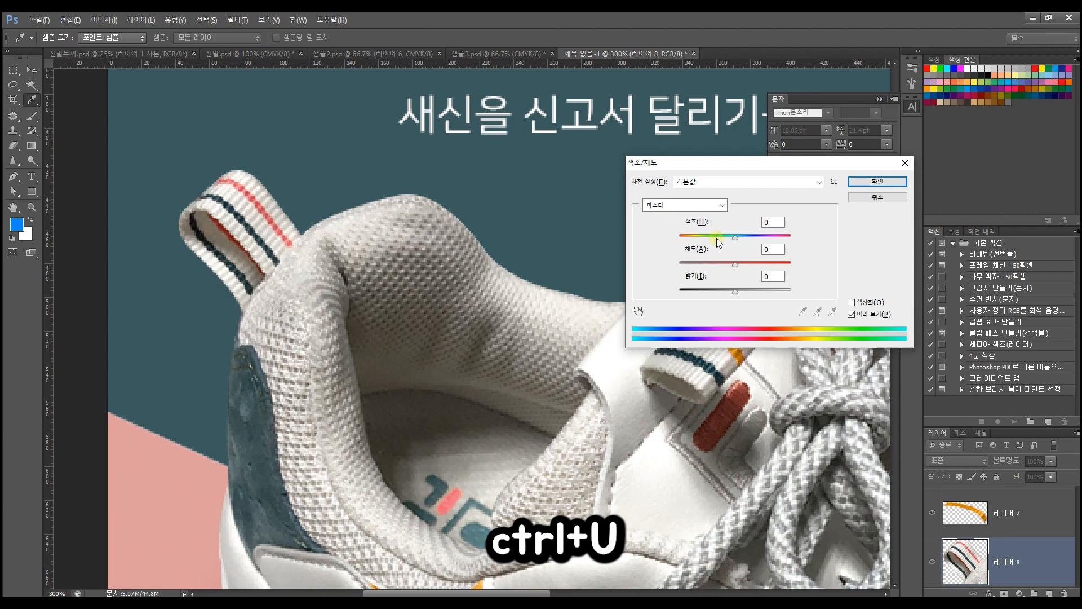
click(694, 205)
click(691, 237)
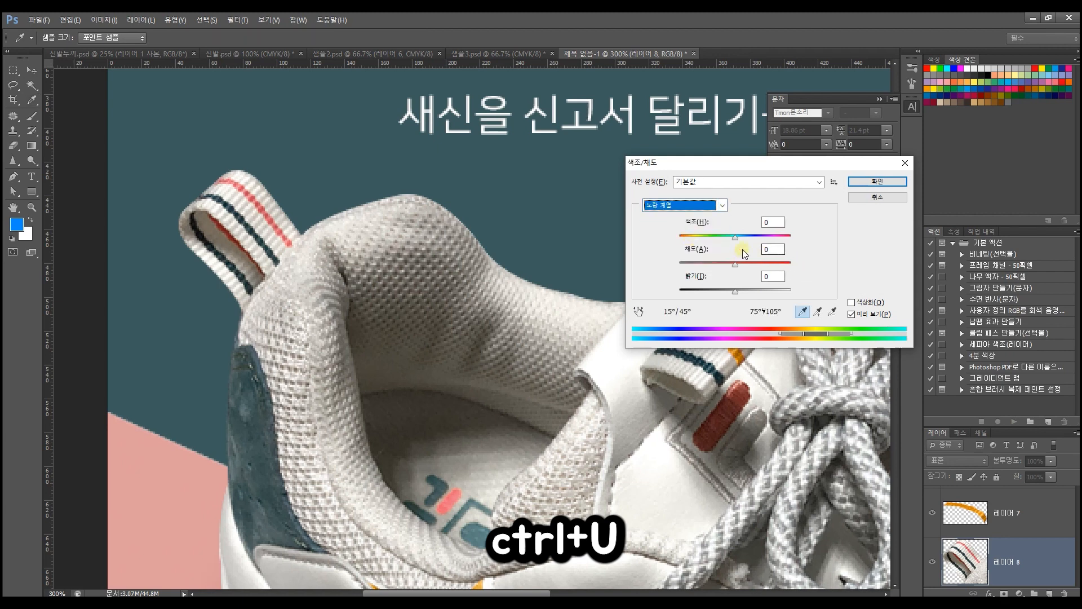
mouse_move(739, 239)
mouse_down()
mouse_move(690, 242)
mouse_move(769, 240)
mouse_move(755, 242)
mouse_up()
click(685, 205)
click(692, 226)
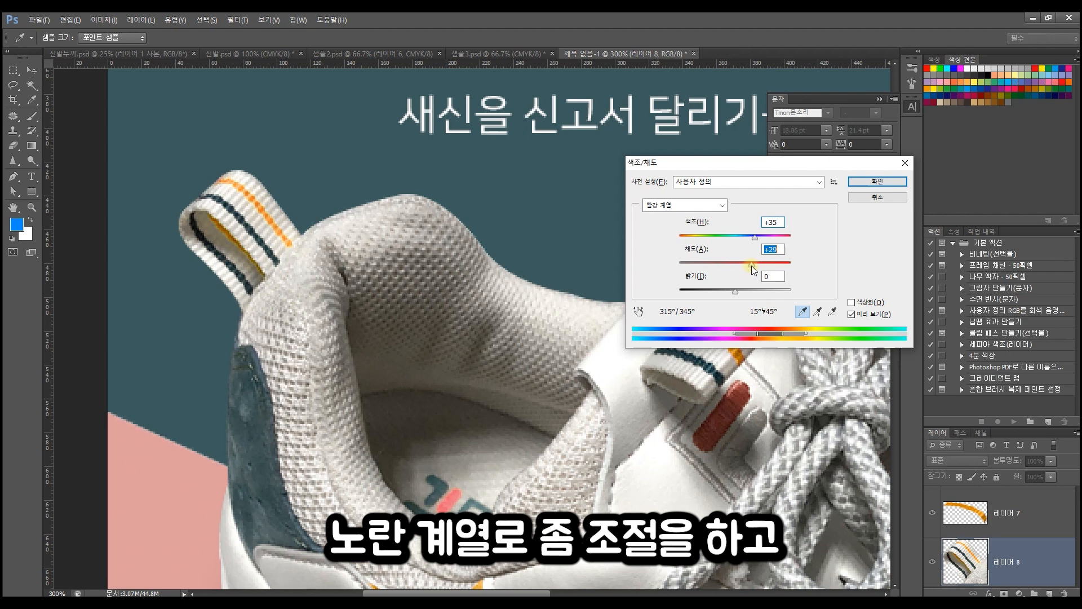
drag(753, 270, 750, 266)
click(871, 181)
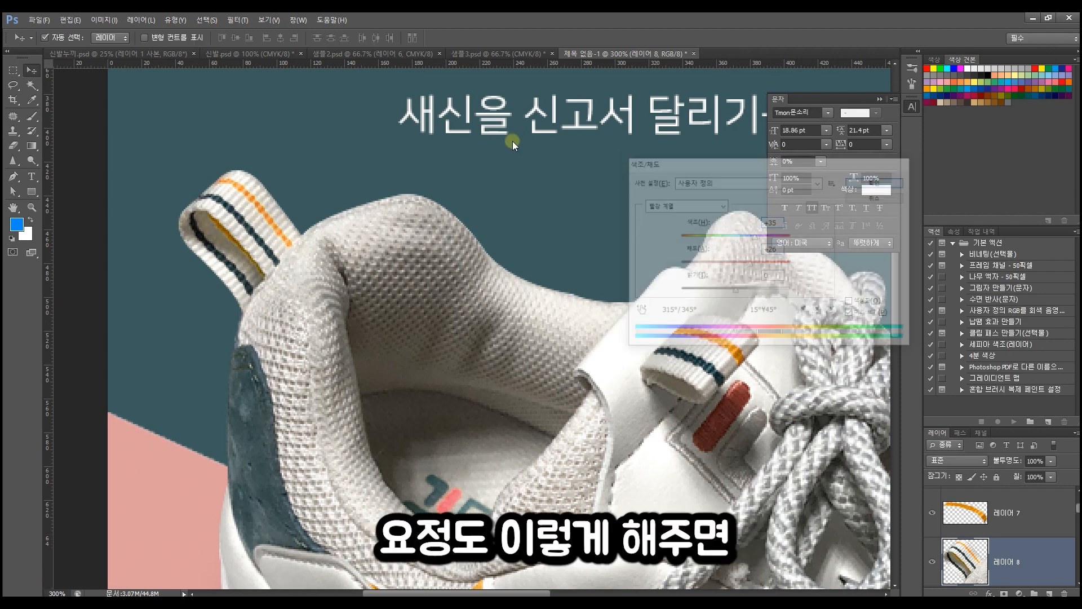
click(513, 141)
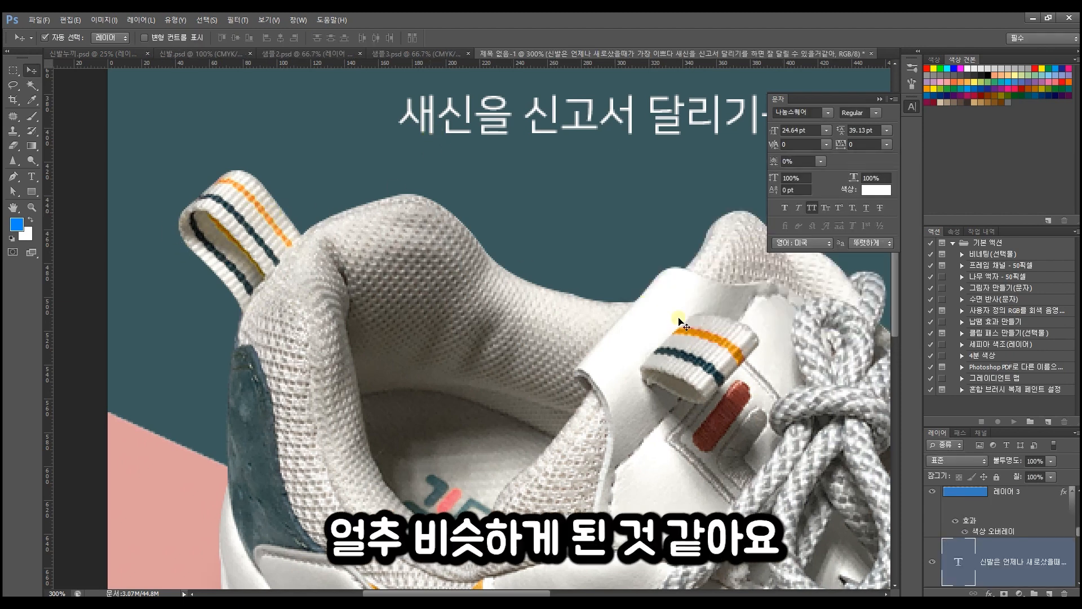
- Lasso the red embroidered bar below the tongue tab and copy it from the shoe layer onto a new layer
drag(610, 314, 398, 181)
drag(464, 283, 390, 252)
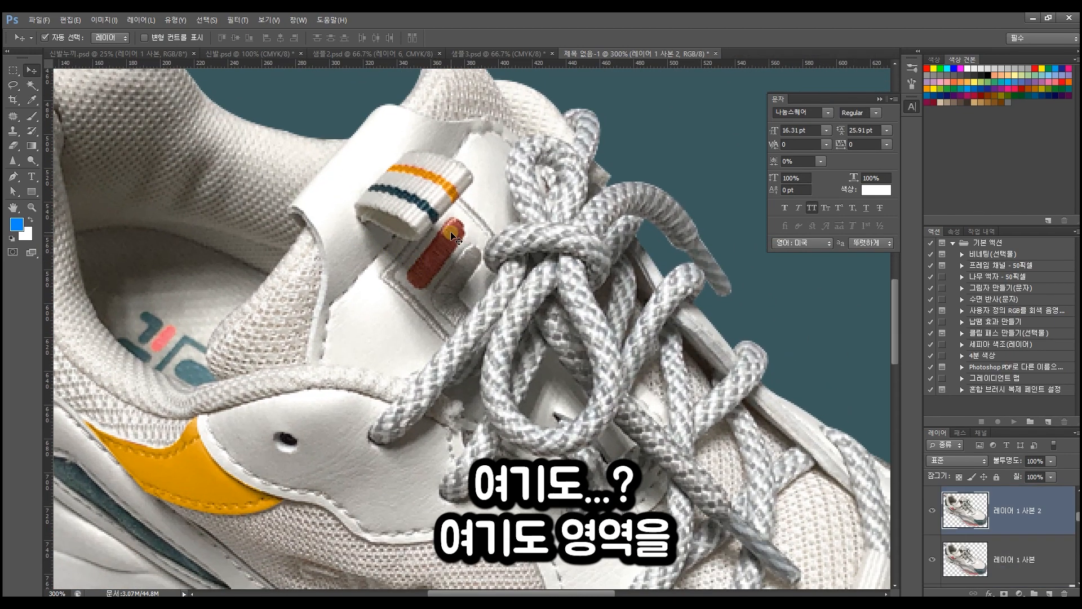
click(13, 84)
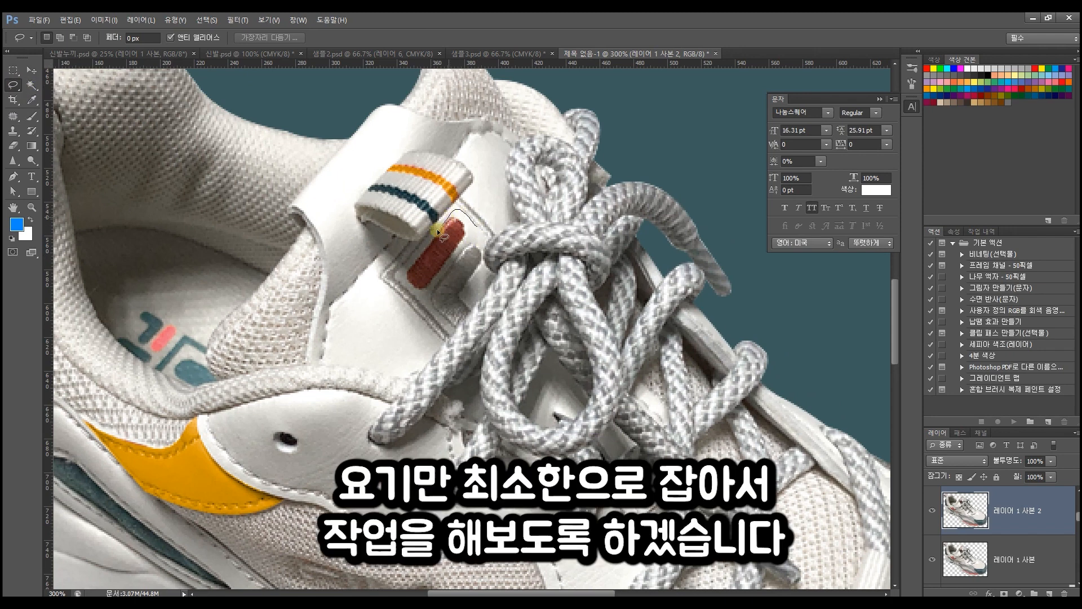
drag(479, 232, 472, 217)
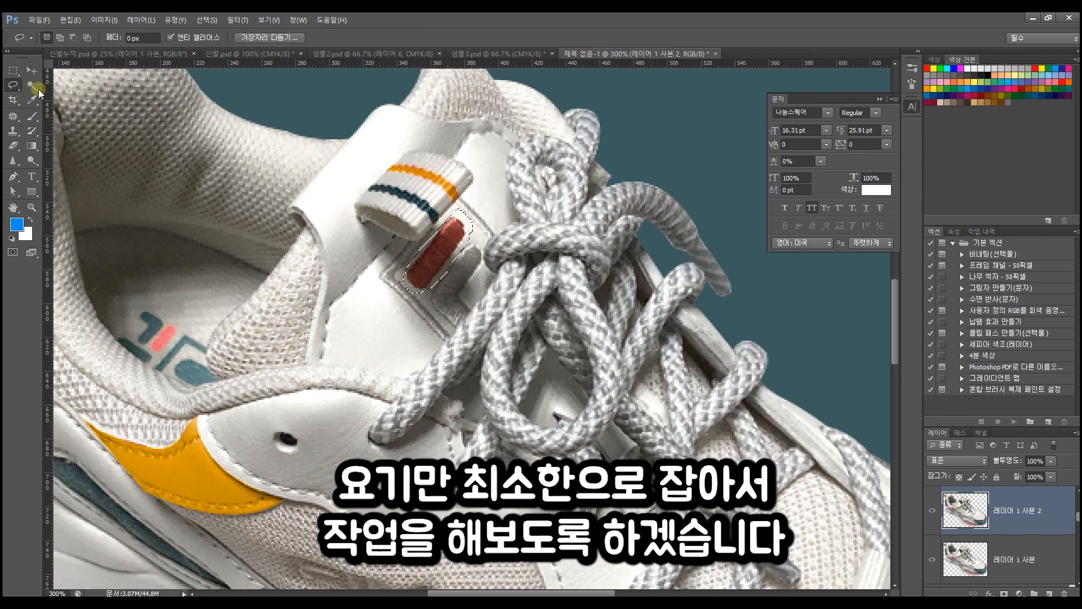
click(31, 70)
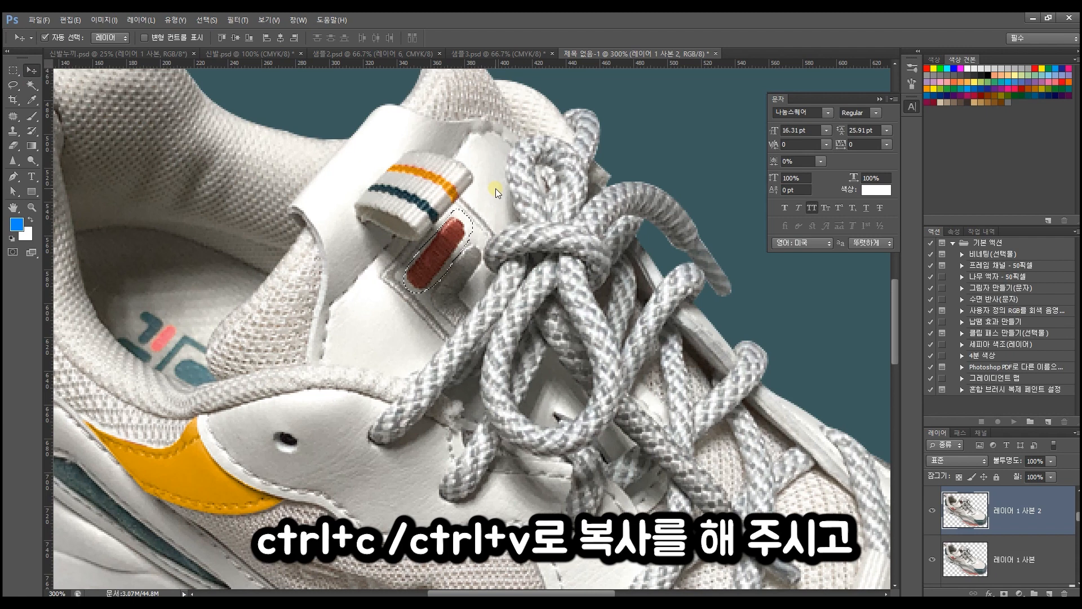
key(ctrl+c)
key(ctrl+v)
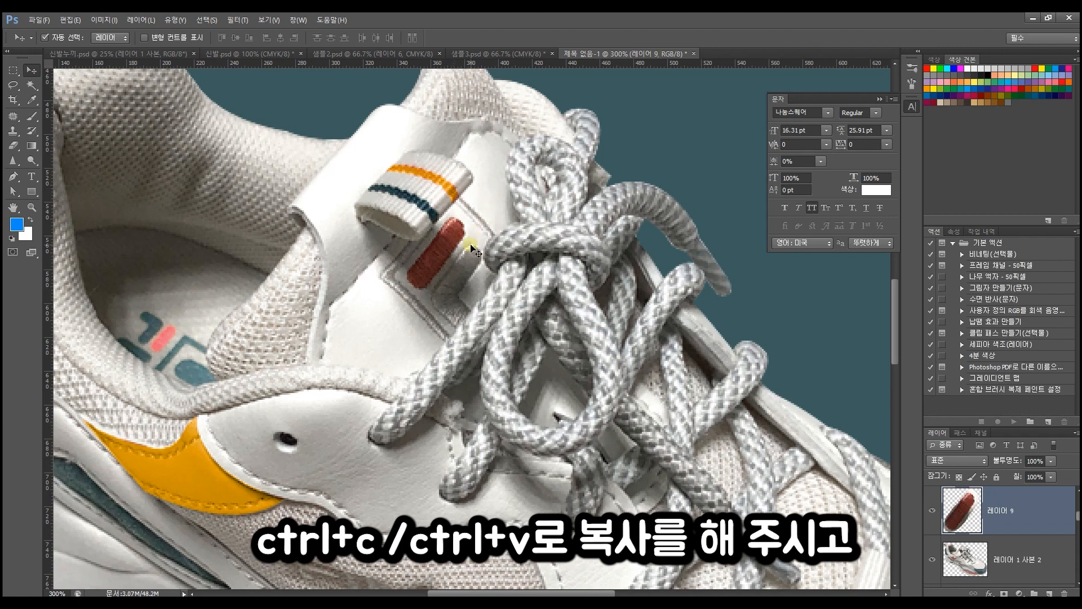
- Shift the embroidered bar's reds to hue +20 with Hue/Saturation
key(ctrl+u)
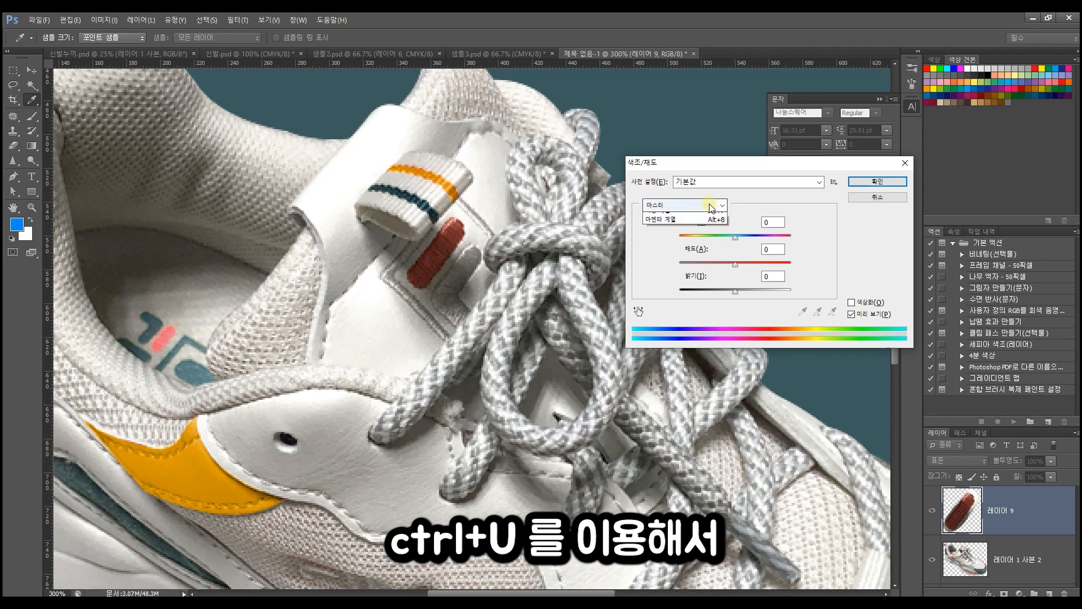
click(705, 206)
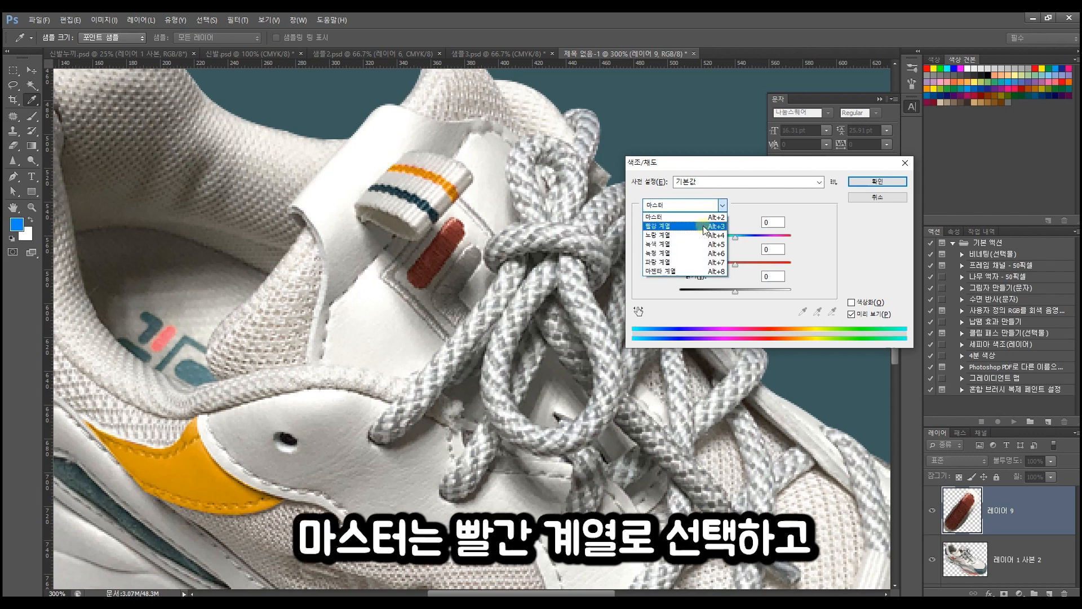
click(705, 226)
mouse_move(735, 236)
mouse_down()
mouse_move(663, 241)
mouse_move(752, 232)
mouse_move(741, 234)
mouse_up()
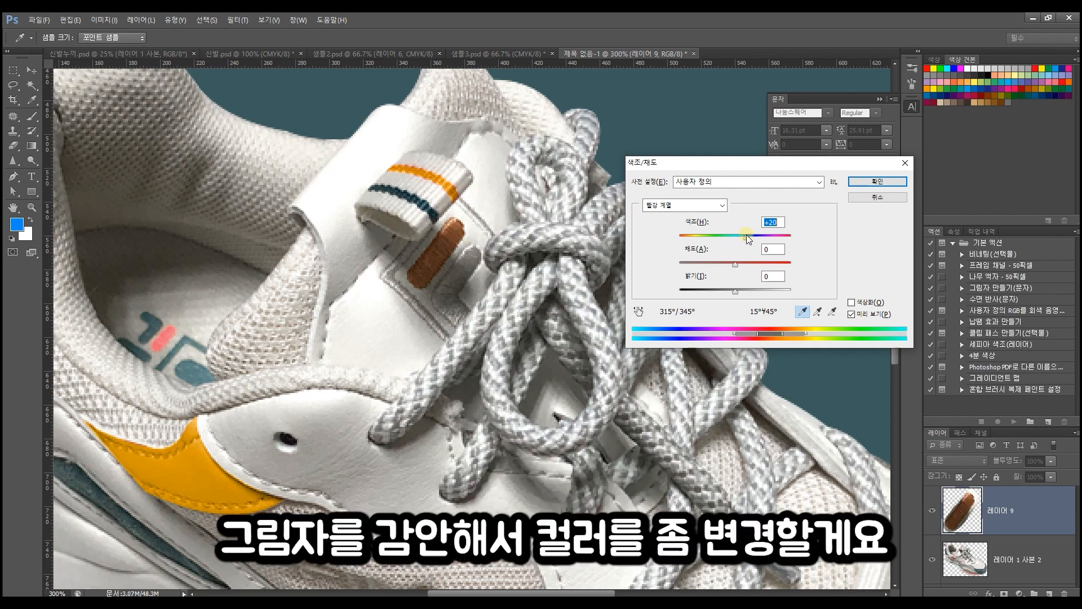
click(894, 181)
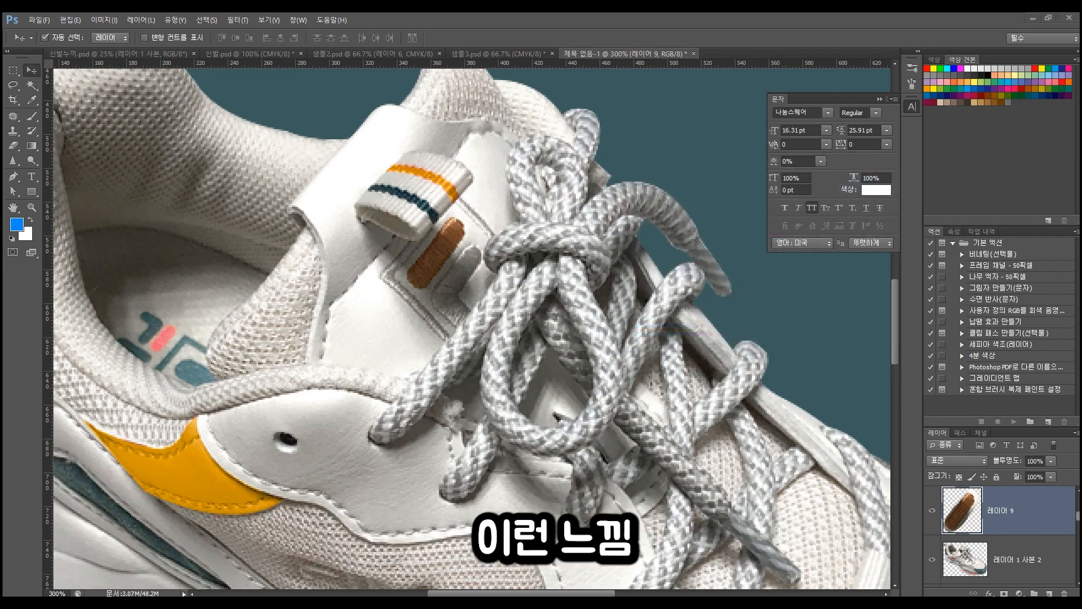
- Copy a small rectangular area around the insole logo's coral mark from layer 레이어 1 사본 2 onto a new layer
scroll(355, 367, up, 3)
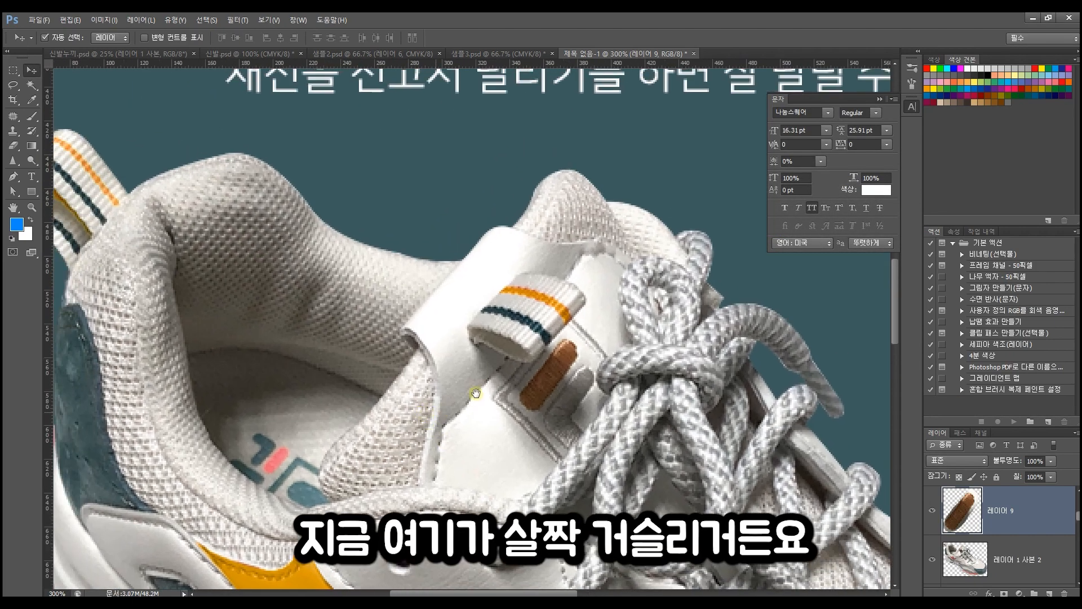
scroll(313, 430, left, 5)
click(328, 434)
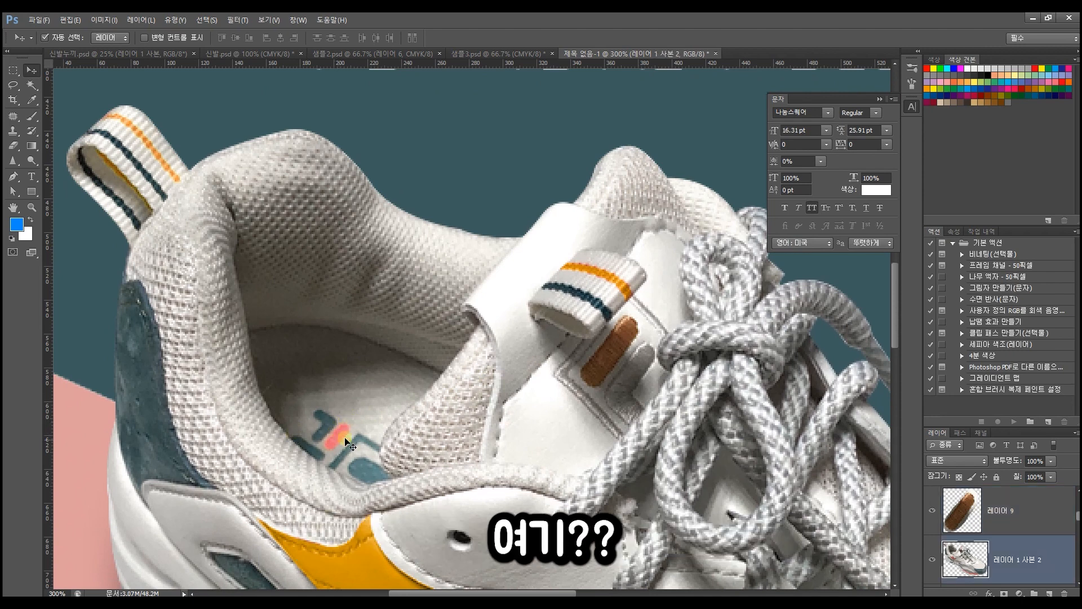
click(13, 70)
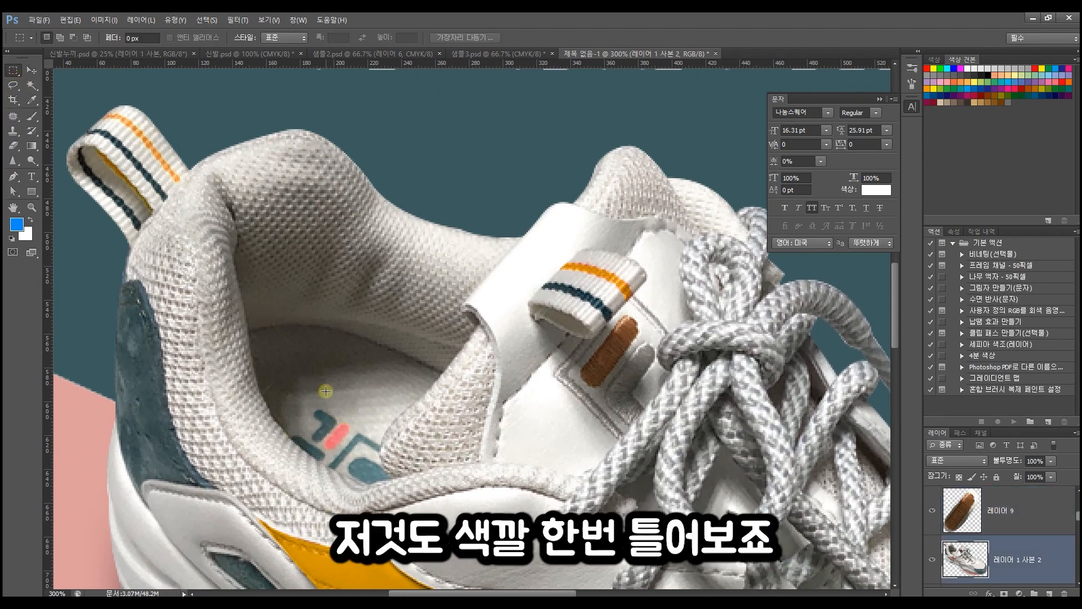
drag(315, 420, 357, 453)
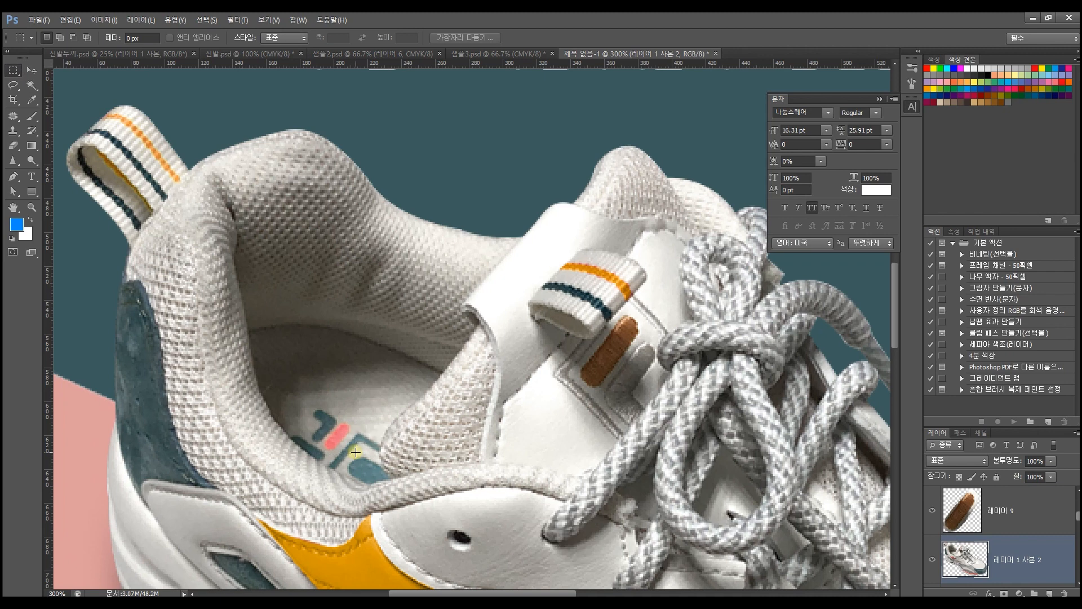
click(31, 73)
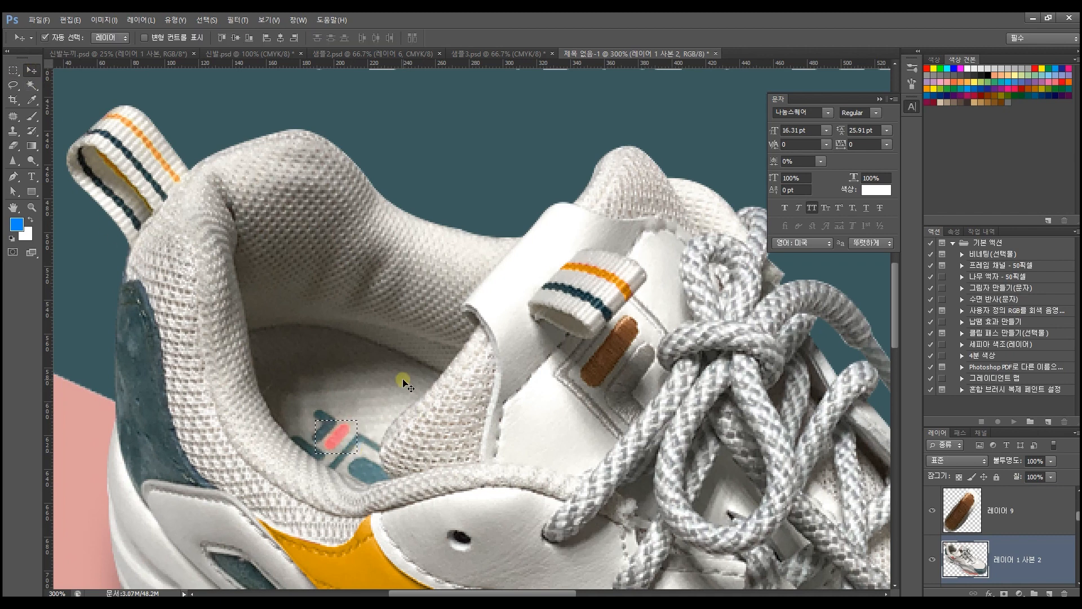
key(ctrl+c)
key(ctrl+v)
drag(345, 435, 341, 442)
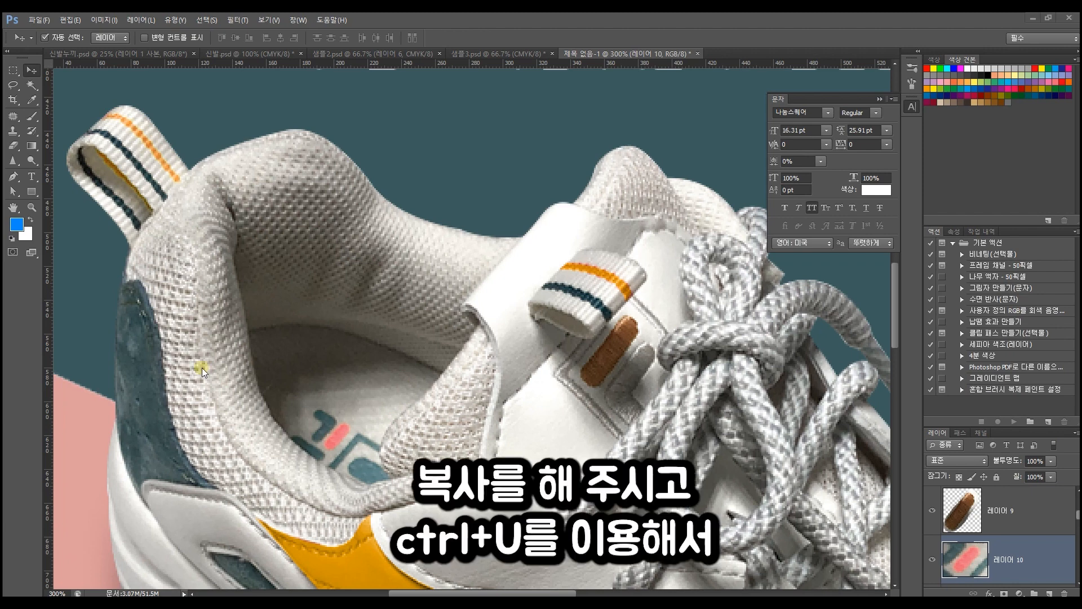
- Recolour the insole mark with Hue/Saturation, setting the reds to hue +25, saturation -12 and lightness -18
click(344, 435)
key(ctrl+u)
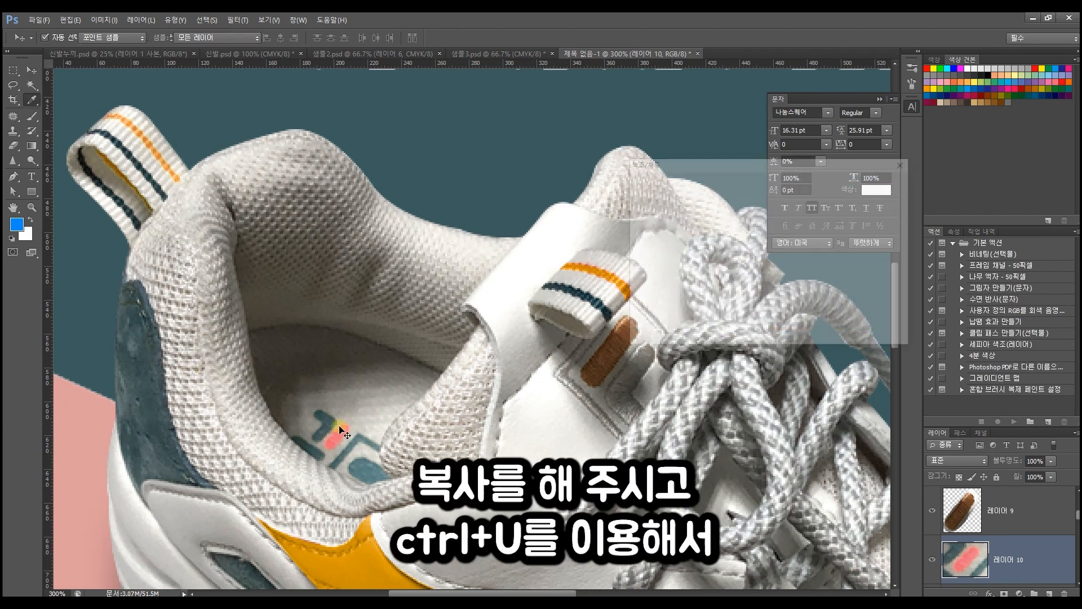
click(659, 205)
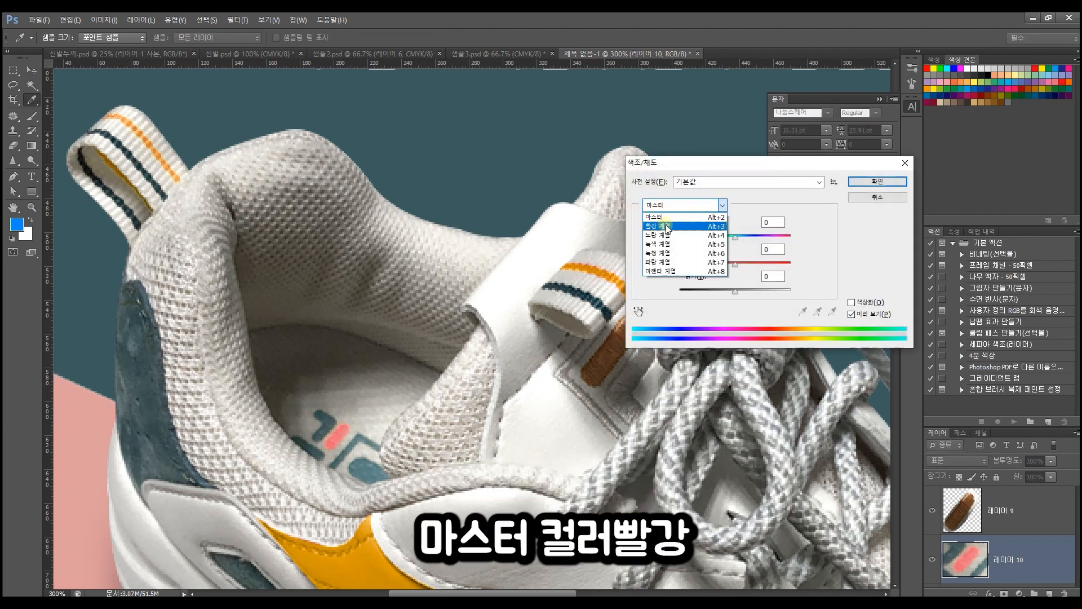
click(665, 226)
mouse_move(735, 237)
mouse_down()
mouse_move(756, 241)
mouse_move(685, 253)
mouse_move(750, 245)
mouse_up()
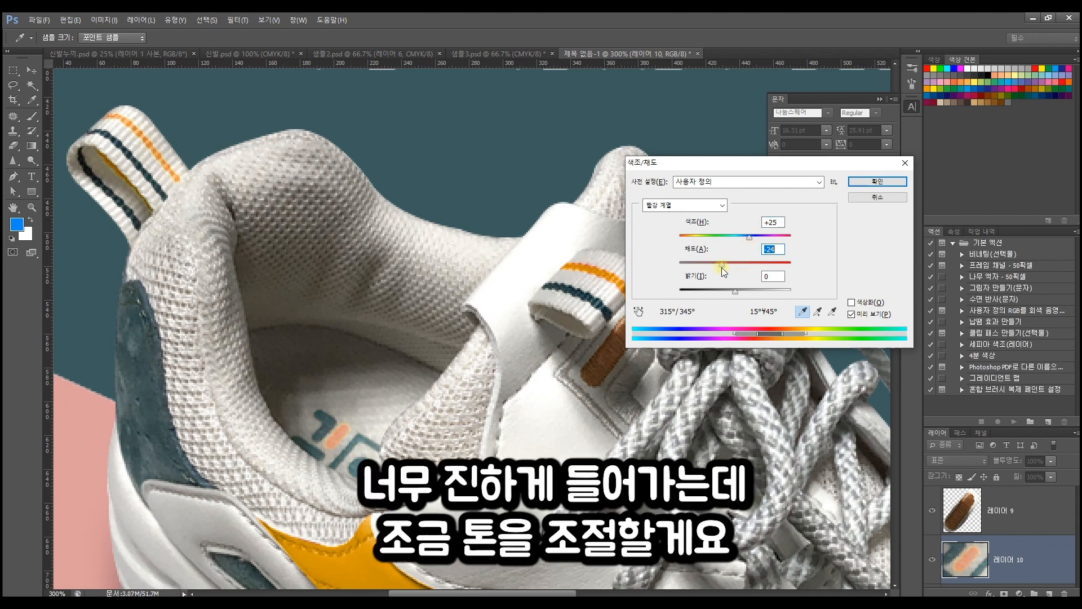
click(728, 267)
mouse_move(733, 292)
mouse_down()
mouse_move(743, 292)
mouse_move(725, 296)
mouse_up()
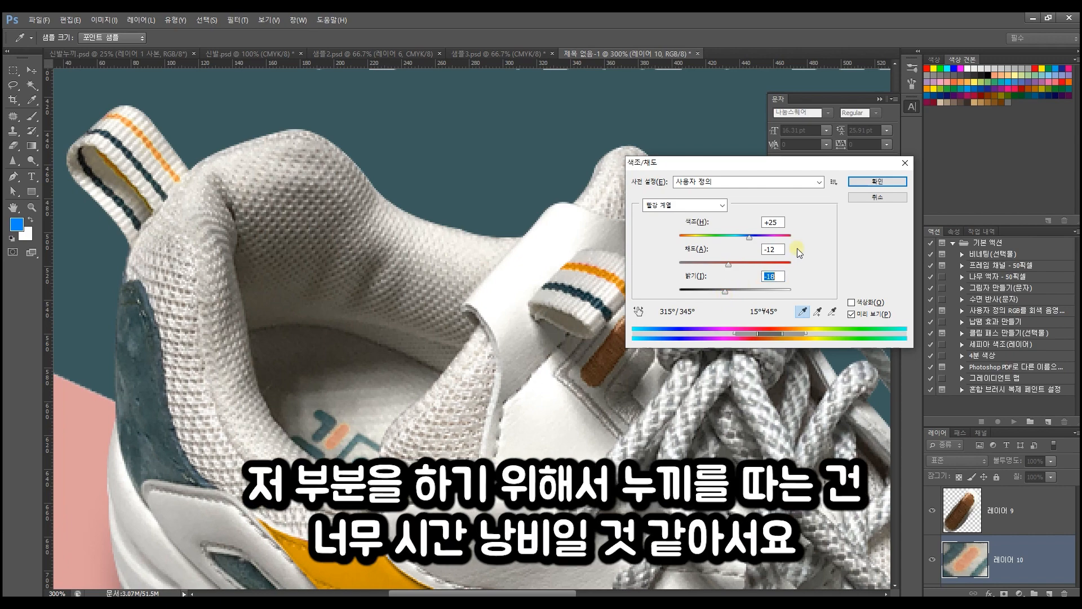
click(869, 181)
key(v)
click(438, 408)
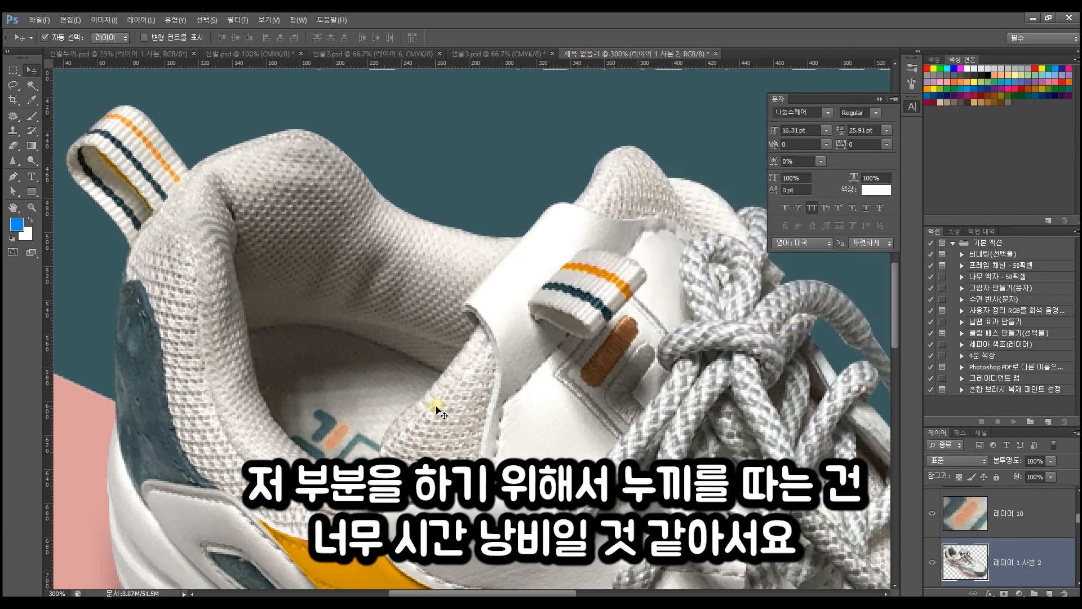
scroll(438, 408, down, 1)
drag(429, 417, 318, 340)
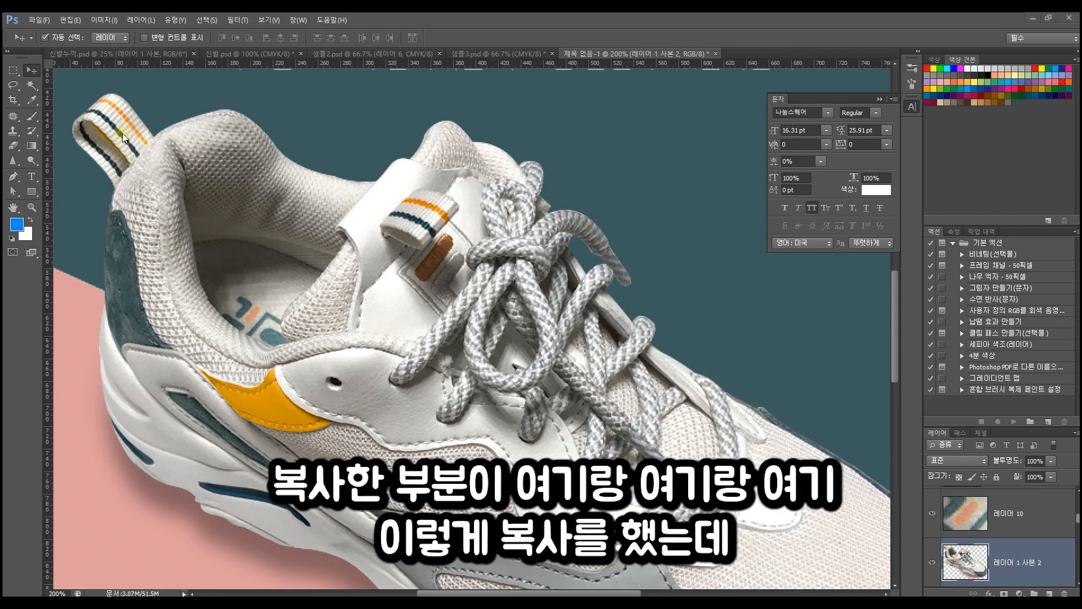
click(443, 260)
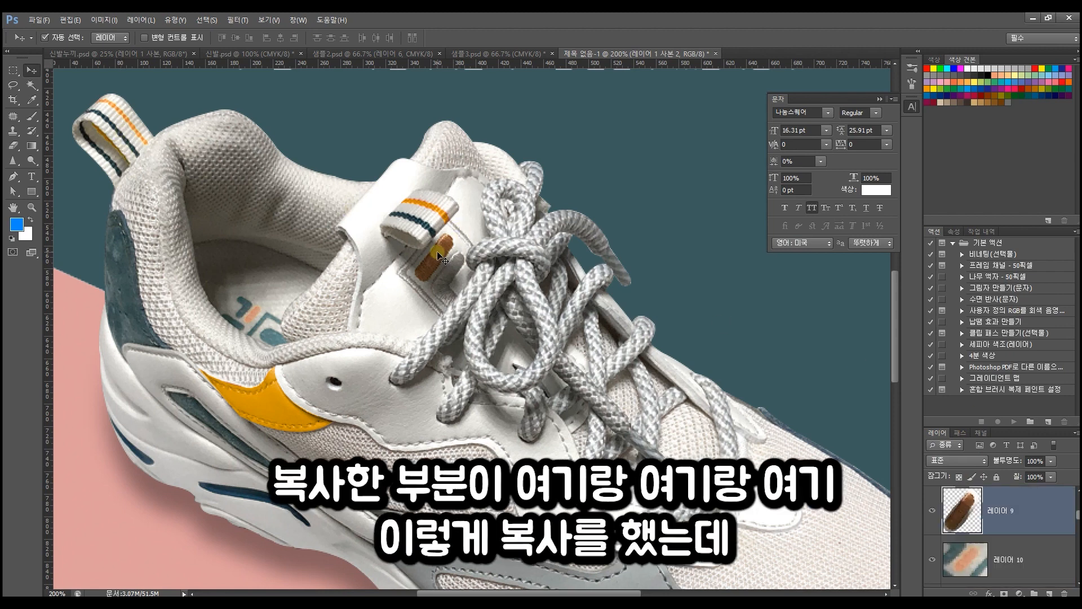
click(254, 322)
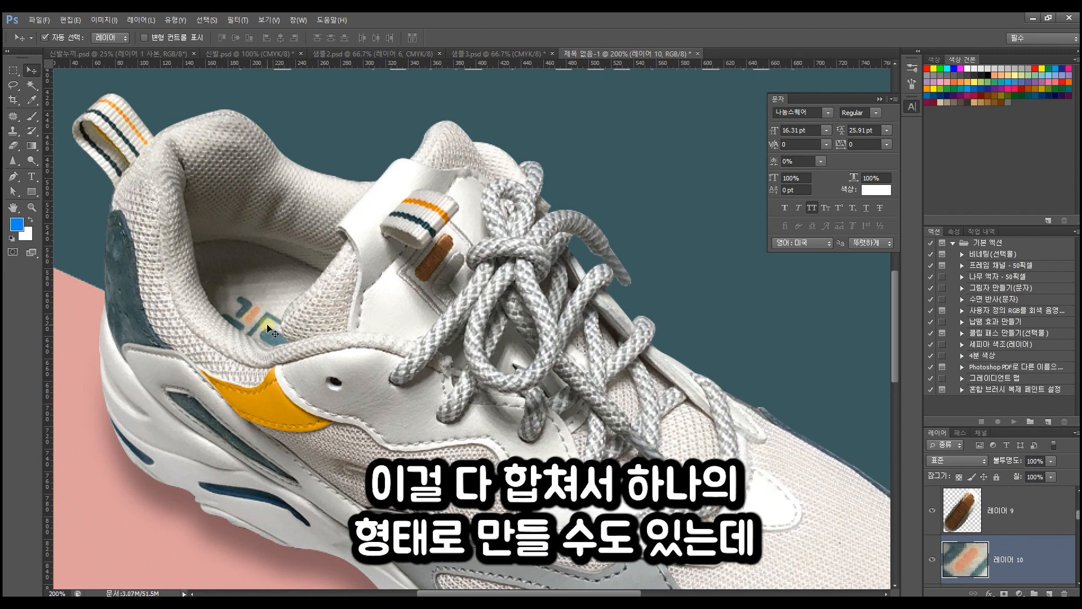
- Set the opacity of the sneaker's orange side panel layer 레이어 6 to 70%
drag(274, 415, 290, 435)
key(ctrl+z)
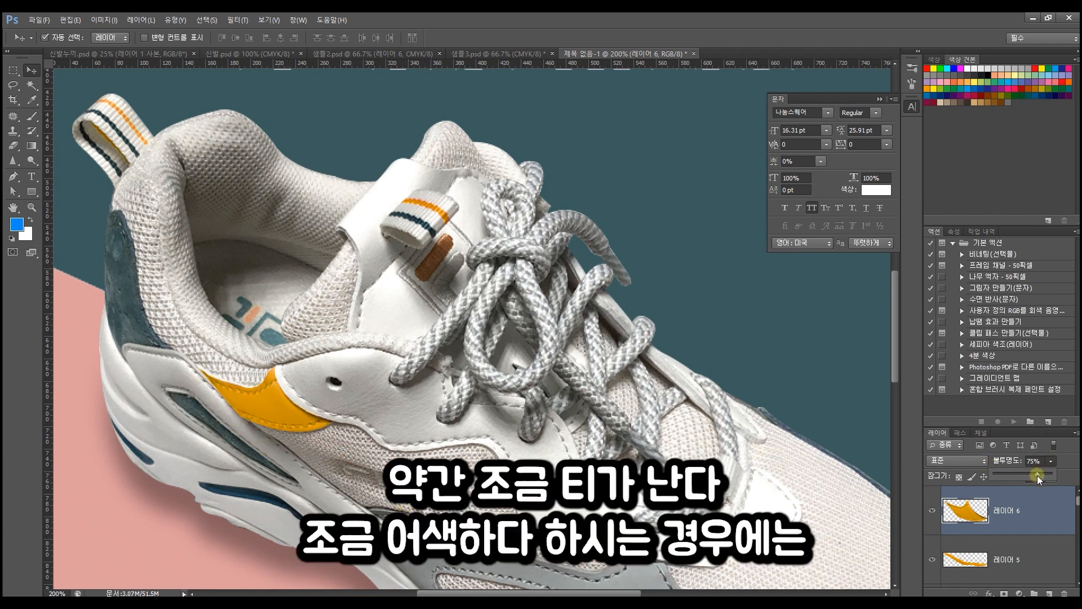
drag(1034, 475, 1034, 474)
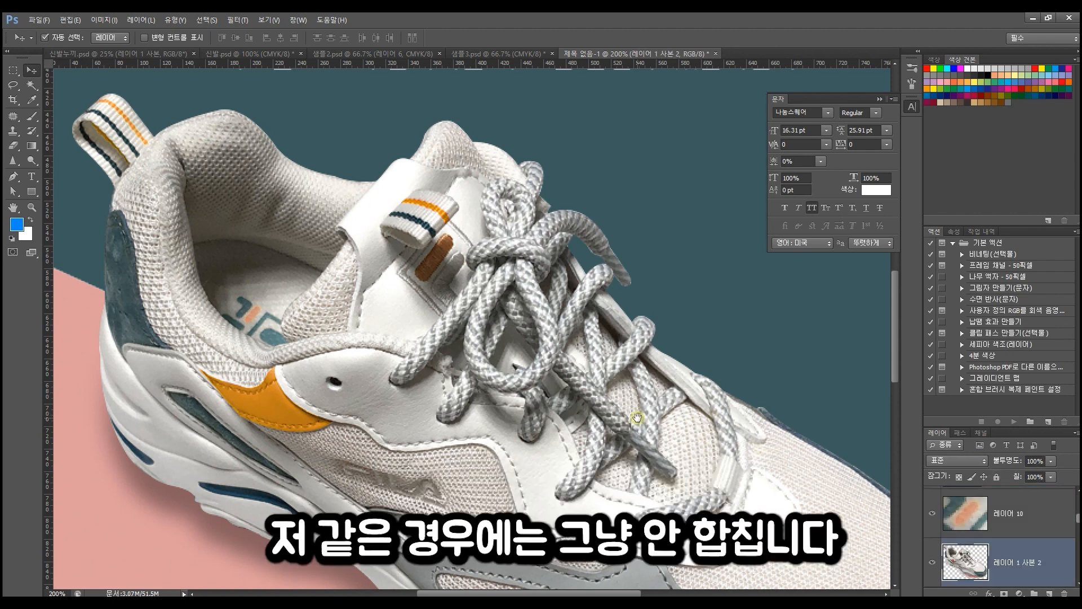
- Give the pink diagonal background shape 레이어 2 a Color Overlay sampled from the shoe's orange and lightened to RGB 234, 180, 99
drag(637, 418, 520, 312)
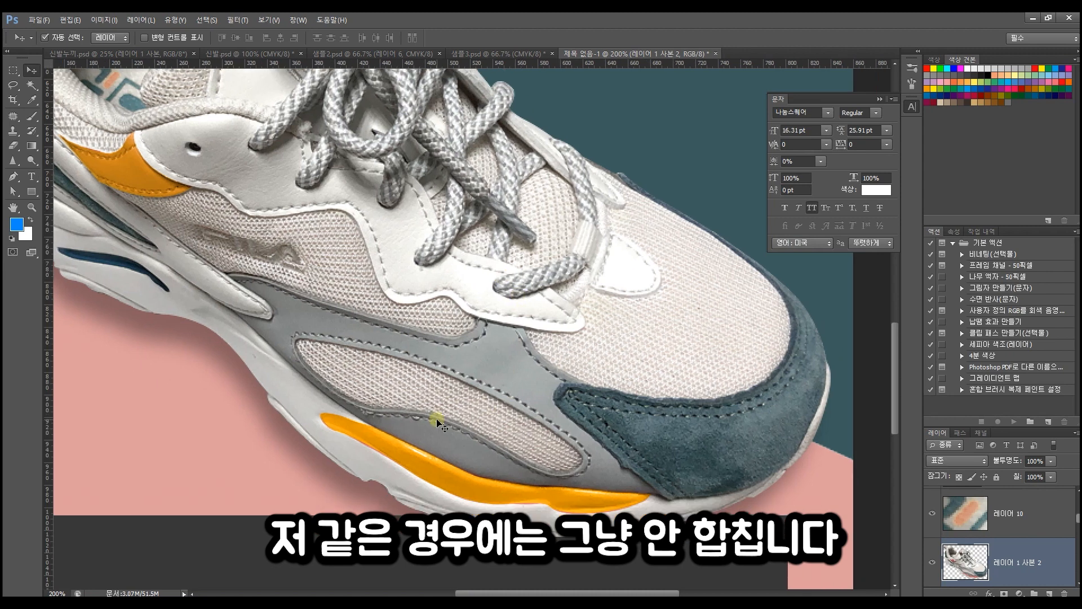
key(ctrl+minus)
drag(466, 356, 438, 431)
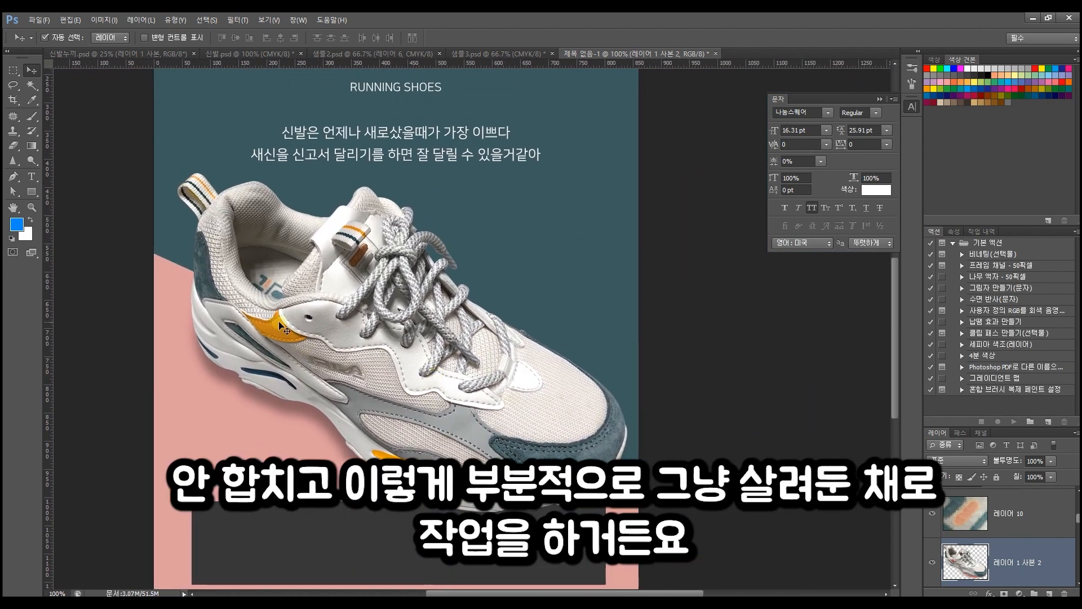
scroll(379, 344, up, 7)
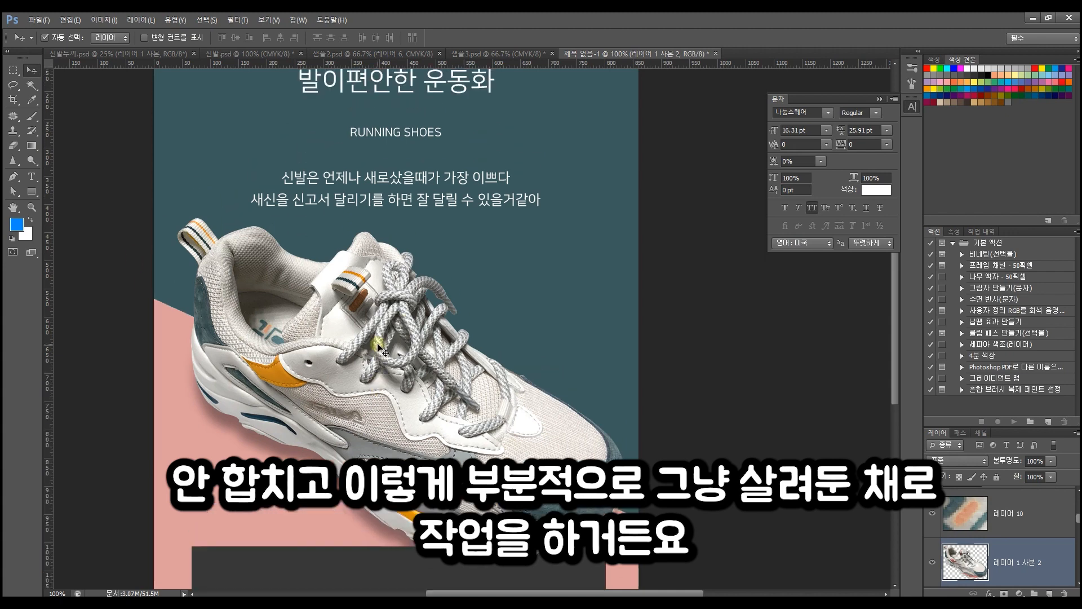
scroll(379, 344, down, 4)
click(163, 443)
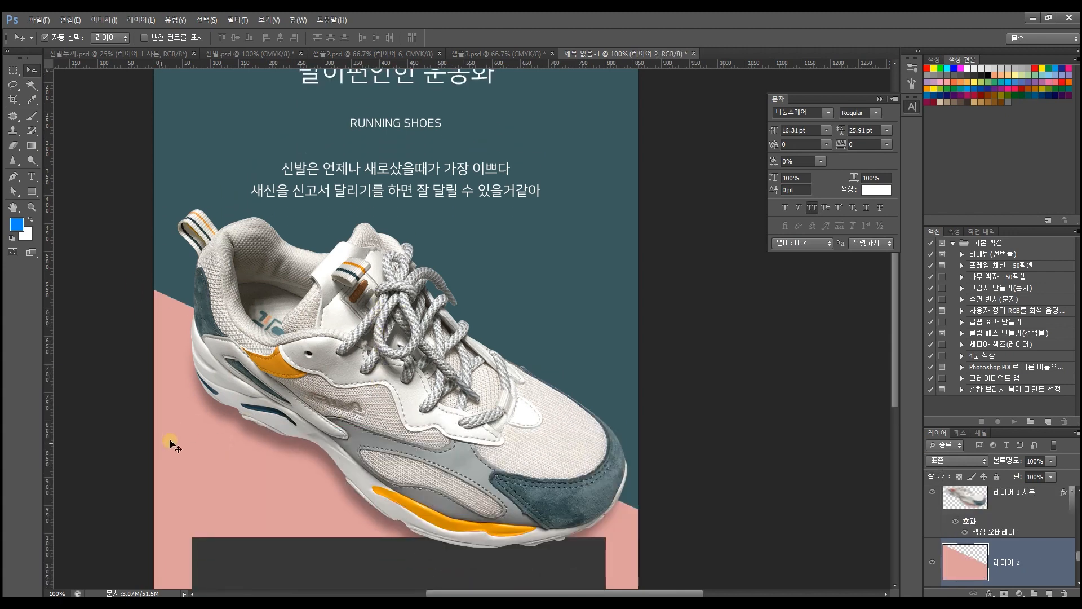
scroll(212, 398, down, 3)
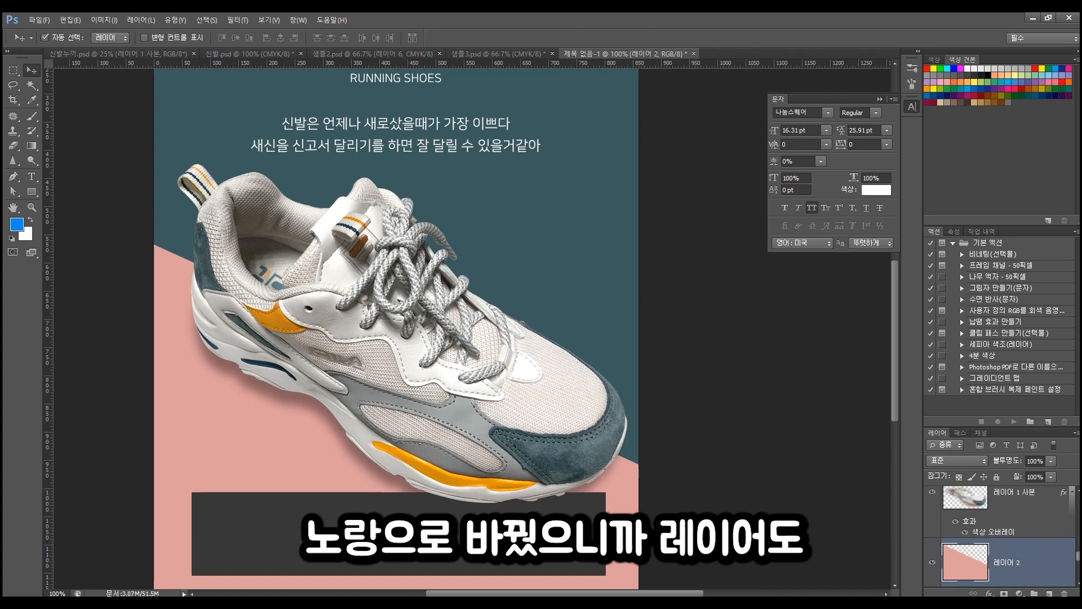
double_click(1039, 562)
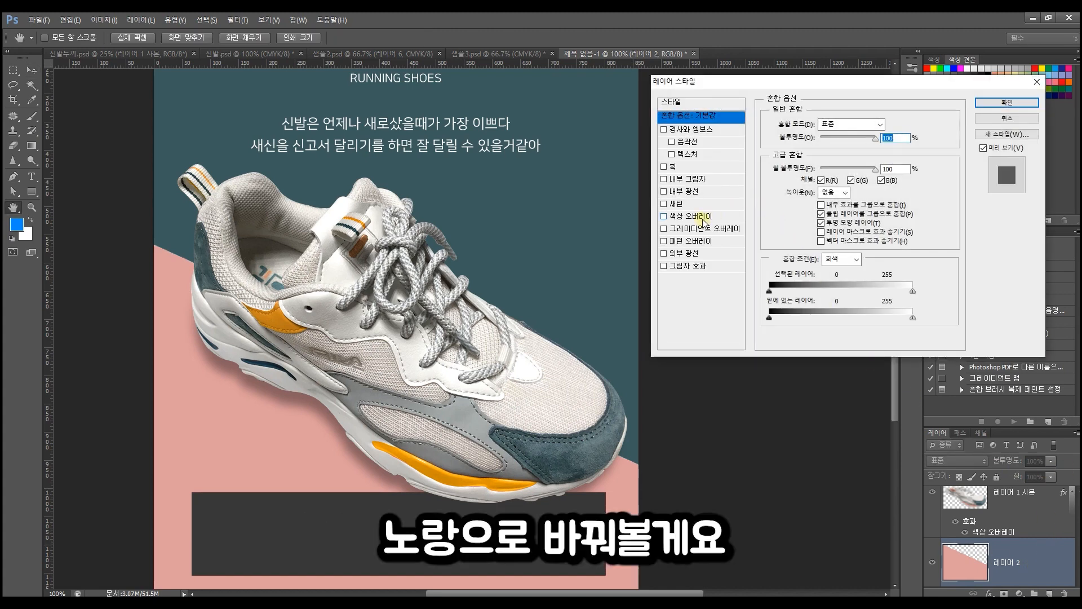
click(691, 216)
click(897, 124)
click(283, 323)
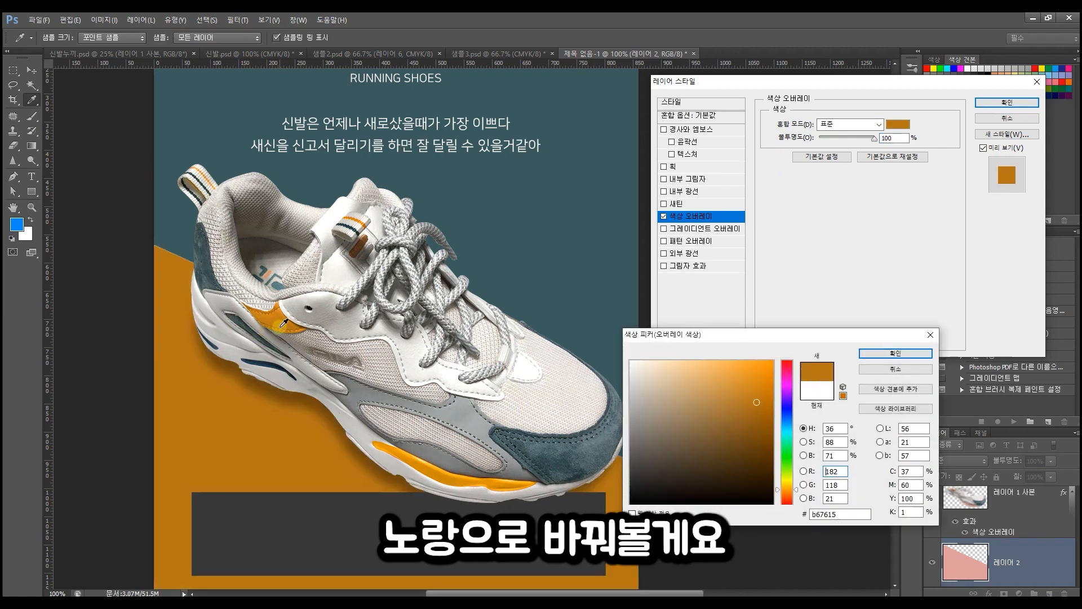
mouse_move(733, 386)
mouse_down()
mouse_move(731, 370)
mouse_move(707, 371)
mouse_up()
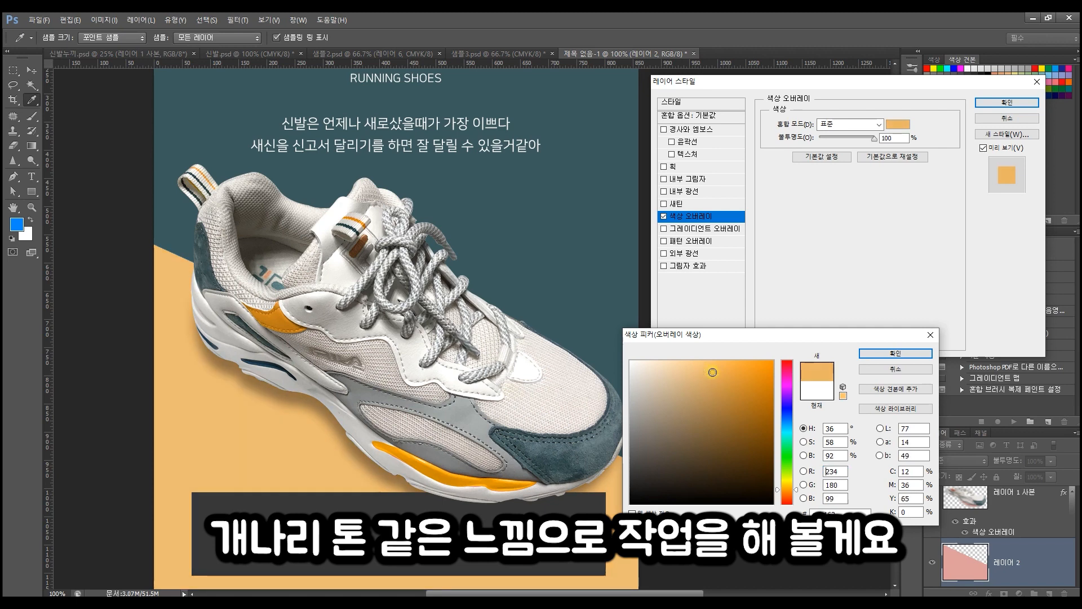
click(895, 353)
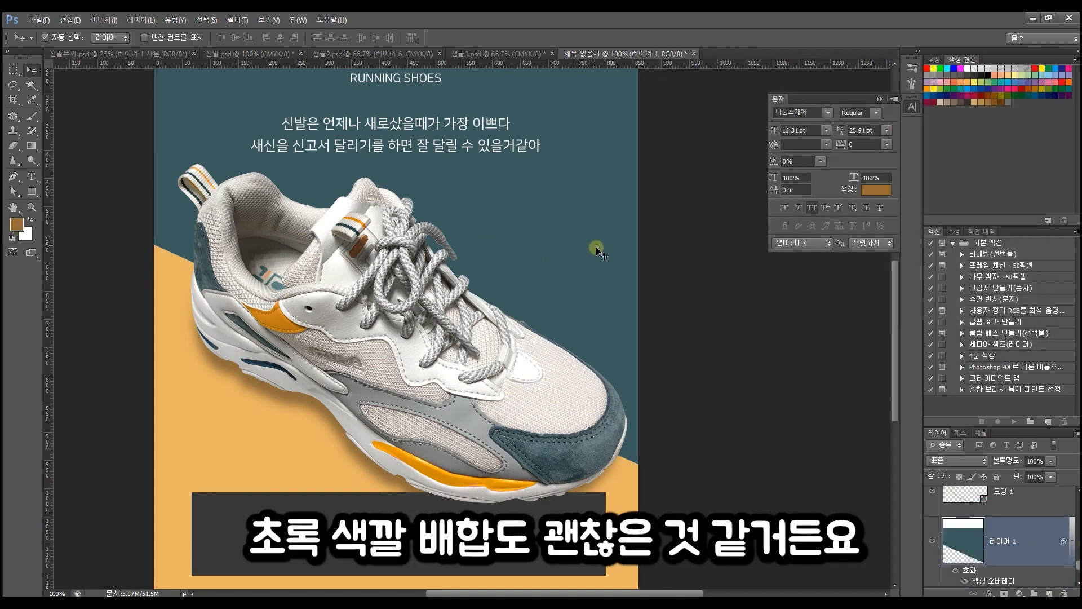
- Extend the canvas below the dark rectangle with the Crop tool, adding an empty area at the poster's lower end
drag(595, 246, 593, 276)
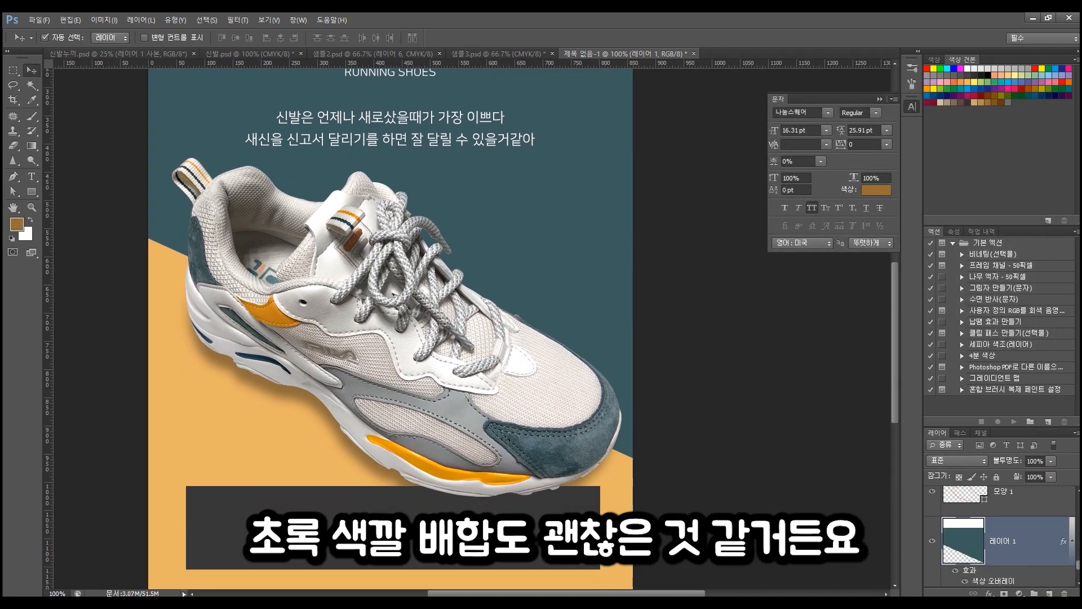
scroll(507, 307, up, 4)
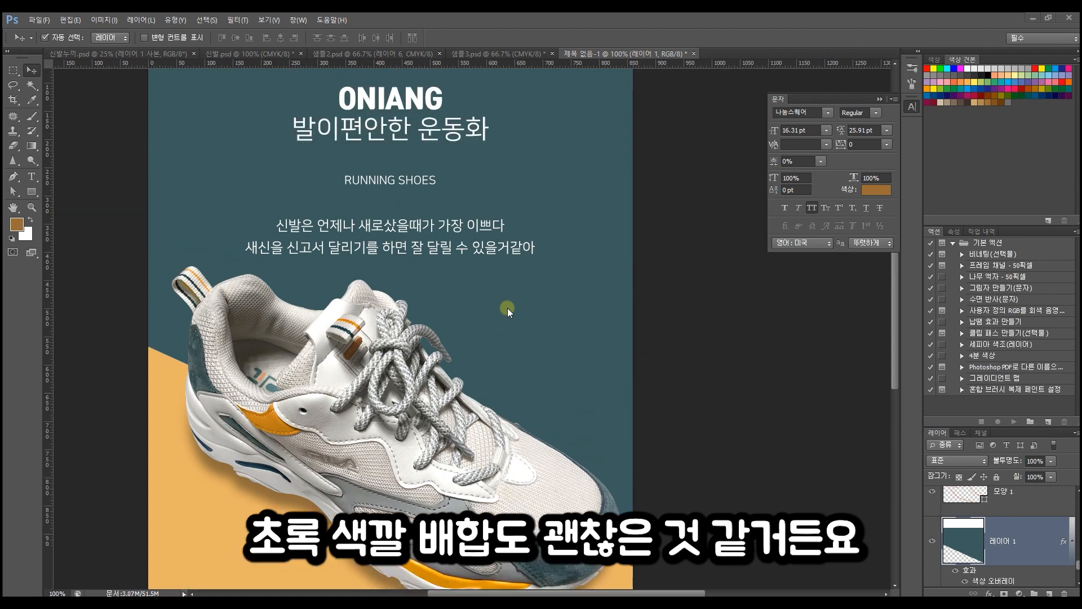
scroll(507, 308, down, 3)
scroll(507, 308, down, 1)
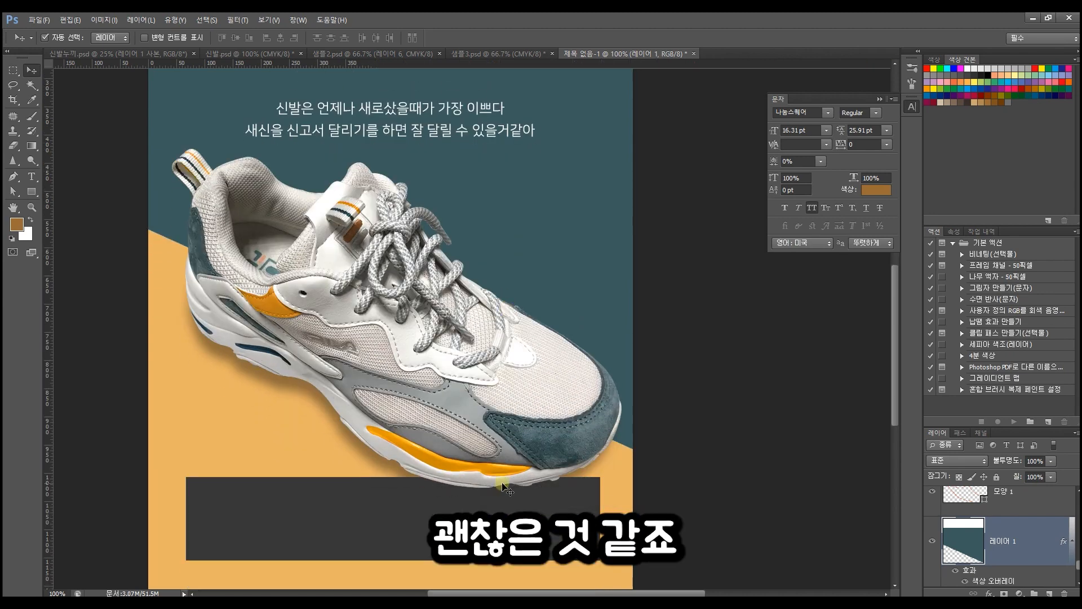
click(500, 504)
key(c)
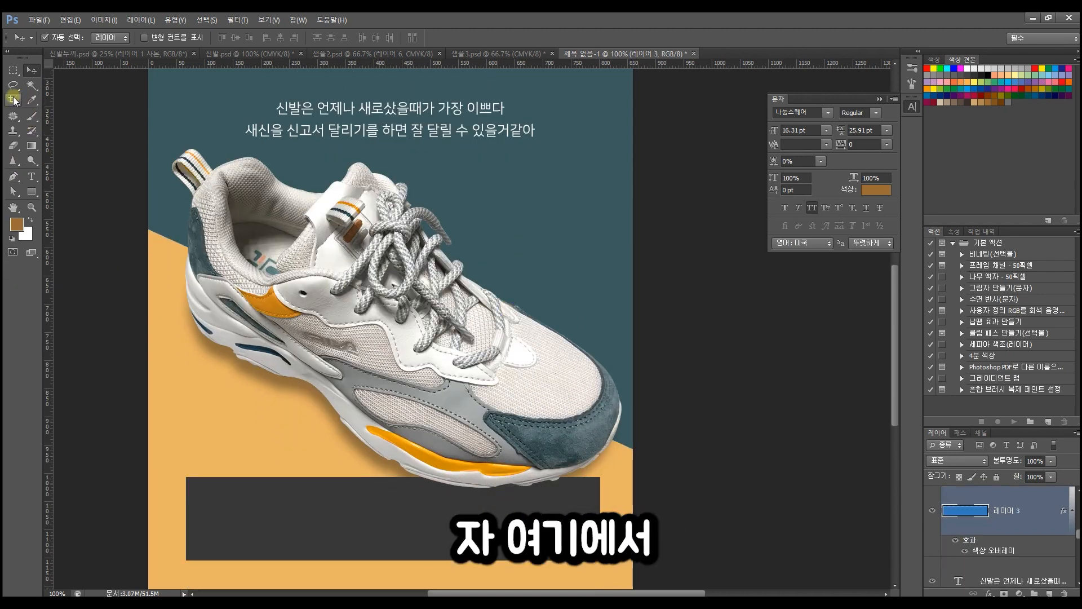
scroll(338, 508, down, 1)
drag(394, 566, 407, 504)
key(Return)
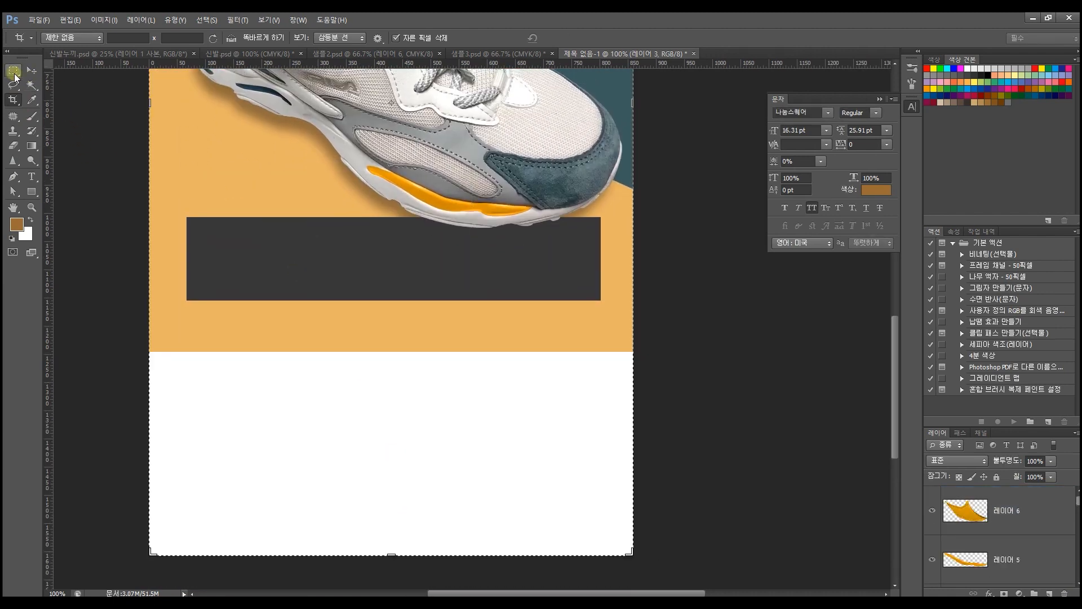
- Select the empty strip at the poster's lower end with a marquee, fill it on layer 레이어 2 with the background colour and deselect
key(m)
drag(137, 325, 668, 580)
key(space)
drag(588, 181, 575, 407)
scroll(1029, 515, down, 3)
key(v)
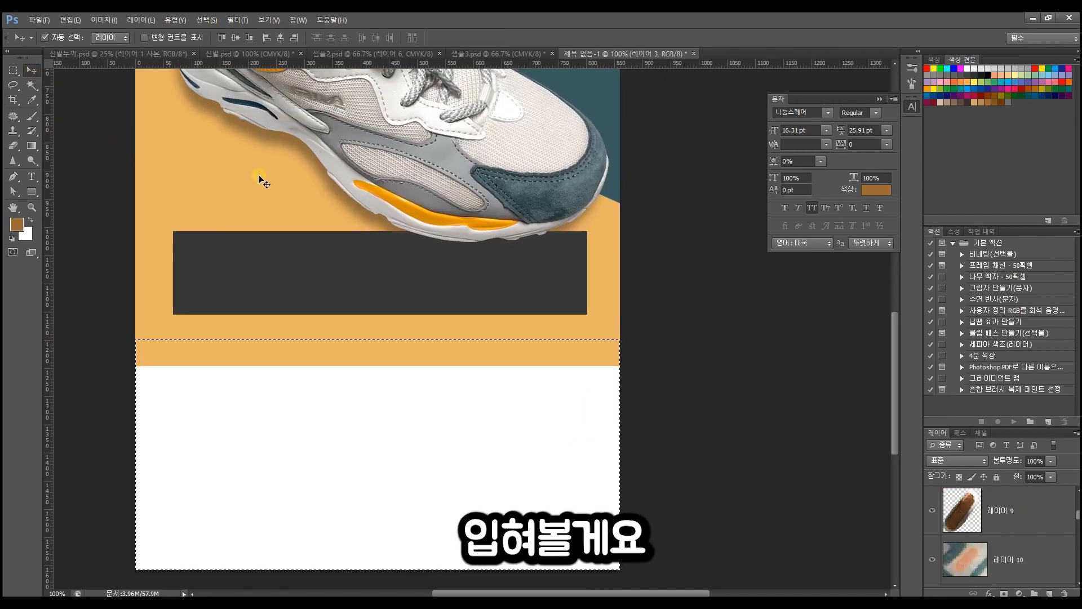
click(248, 174)
key(ctrl+BackSpace)
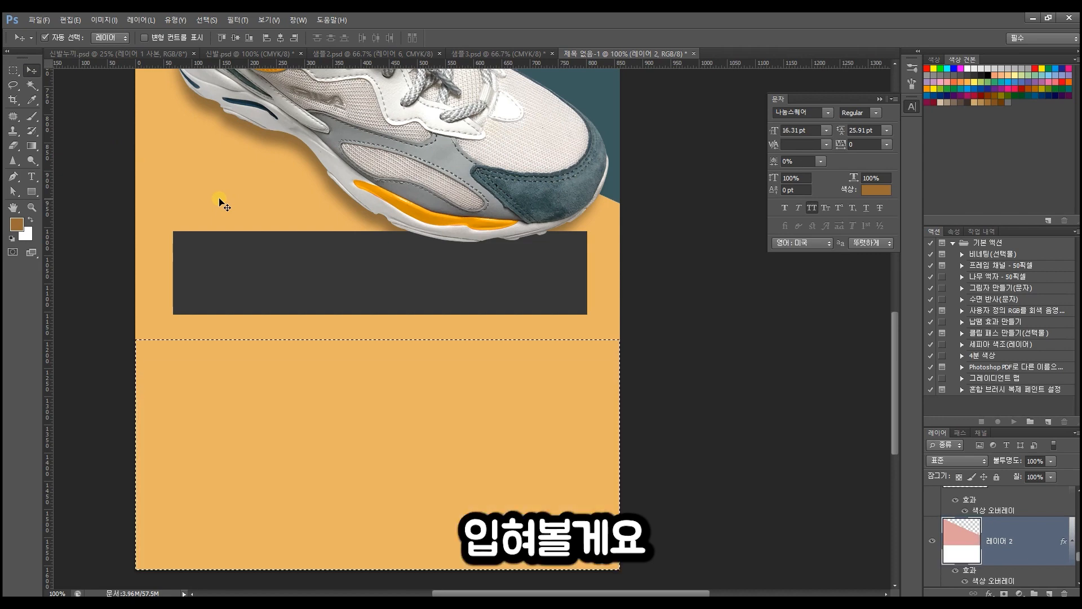
key(ctrl+d)
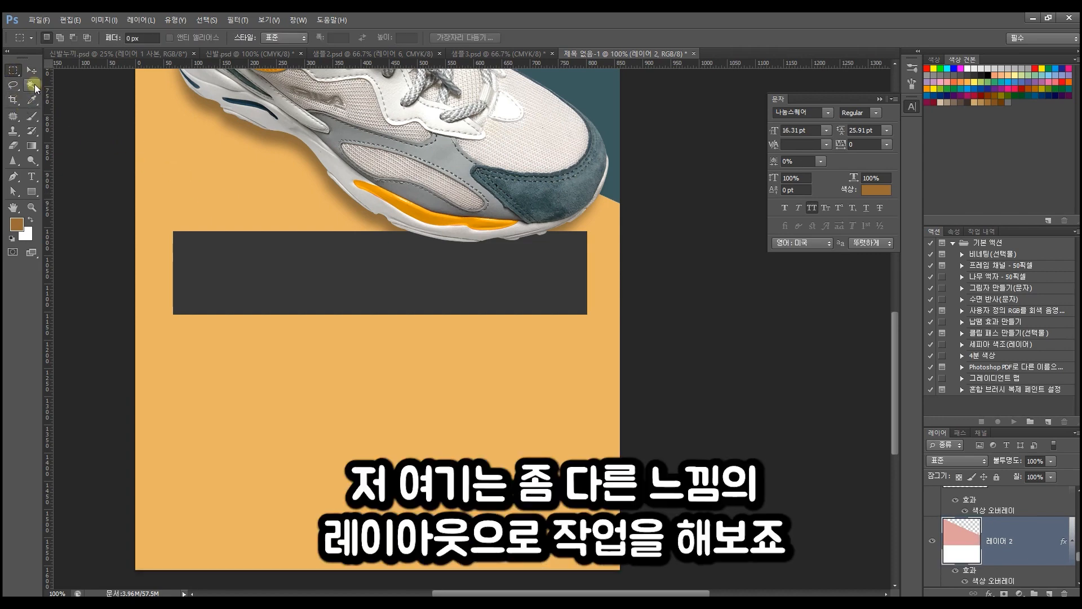
- Stretch the dark rectangle 레이어 3 under the sneaker downward to about 180% of its height with Free Transform
drag(339, 242, 342, 438)
drag(530, 479, 530, 463)
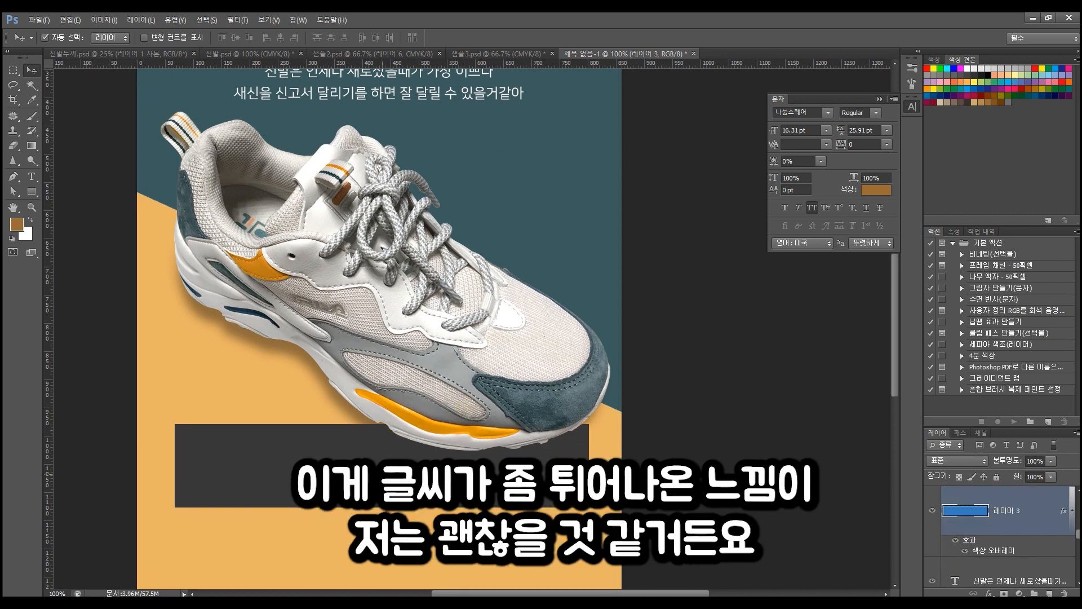
key(ctrl+t)
drag(382, 507, 382, 574)
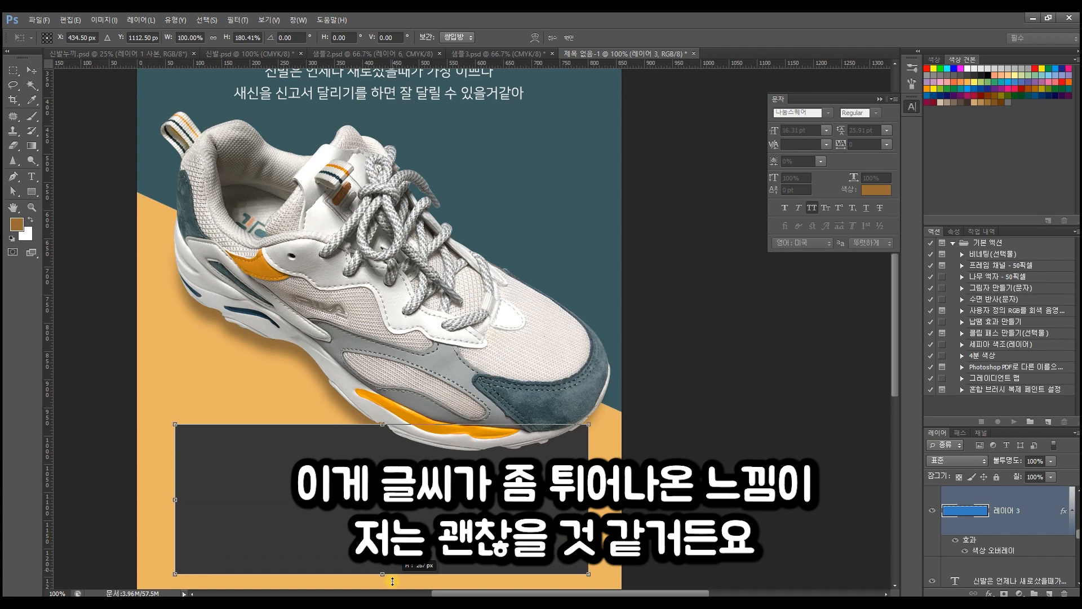
key(Return)
scroll(408, 514, up, 5)
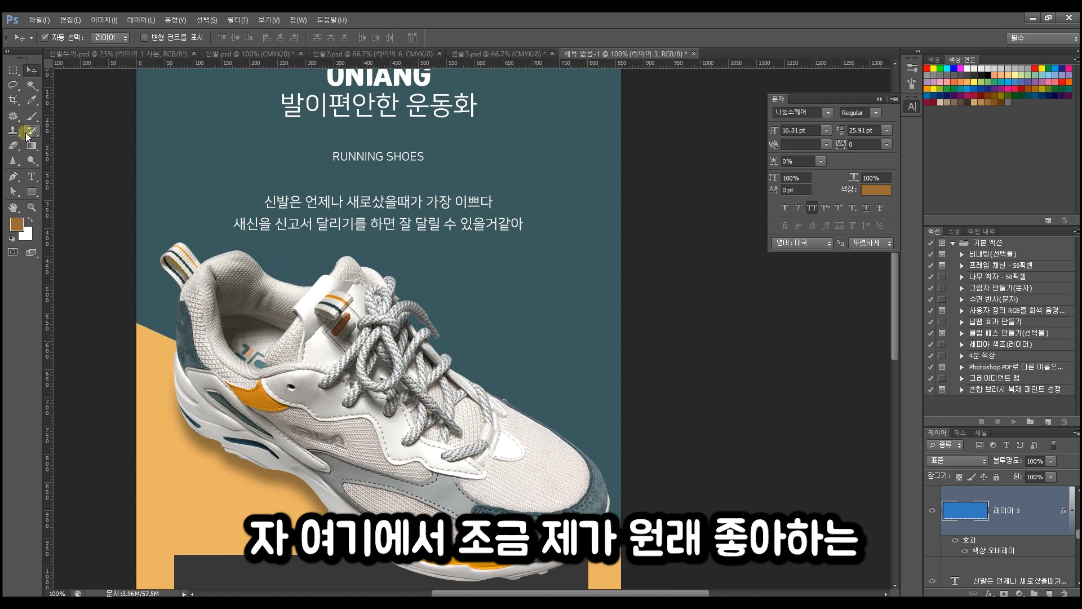
click(32, 192)
scroll(251, 310, up, 3)
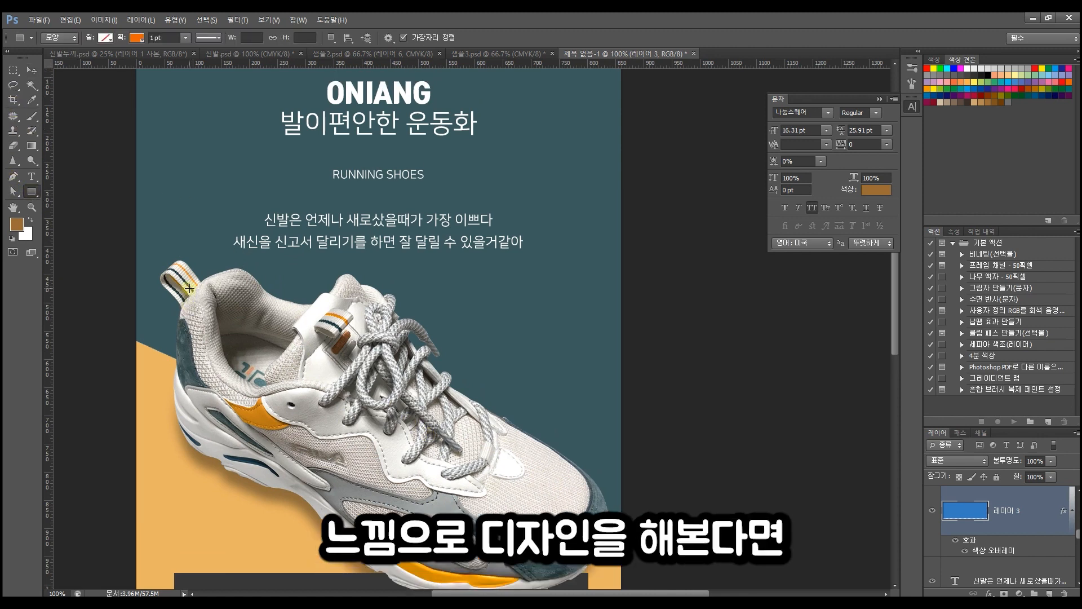
scroll(251, 309, up, 2)
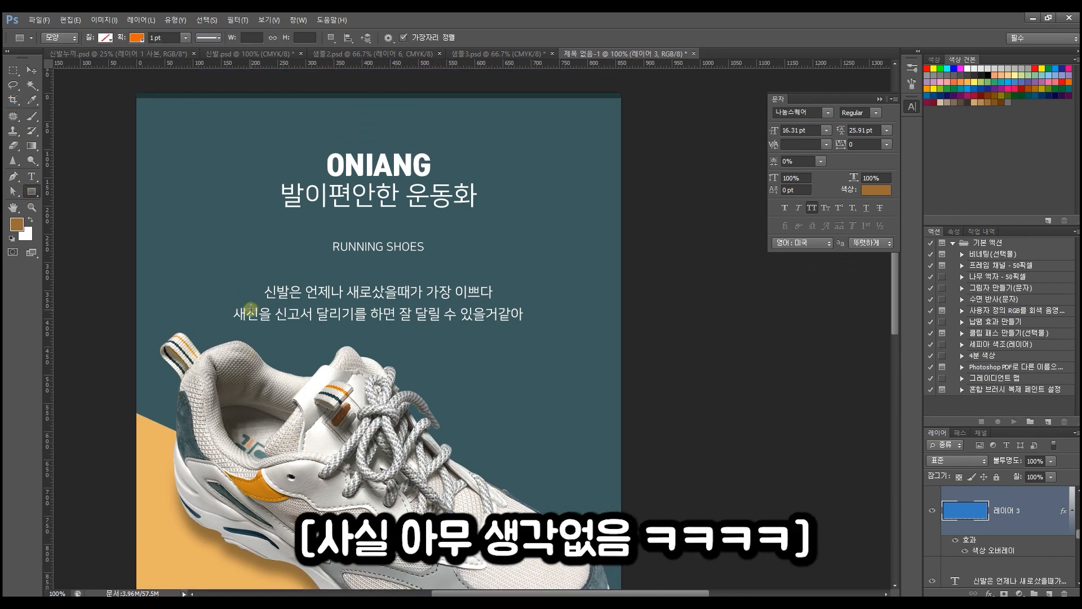
click(31, 70)
- Select the sneaker layer together with its recoloured accent layers, try moving them as a group and undo the move
scroll(349, 307, down, 5)
click(349, 307)
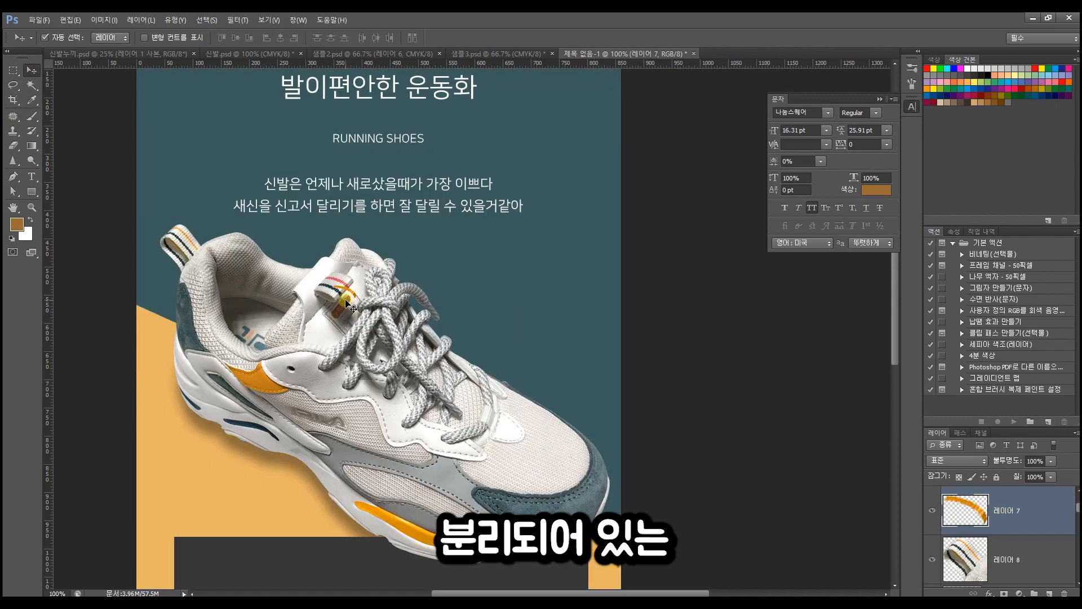
click(729, 441)
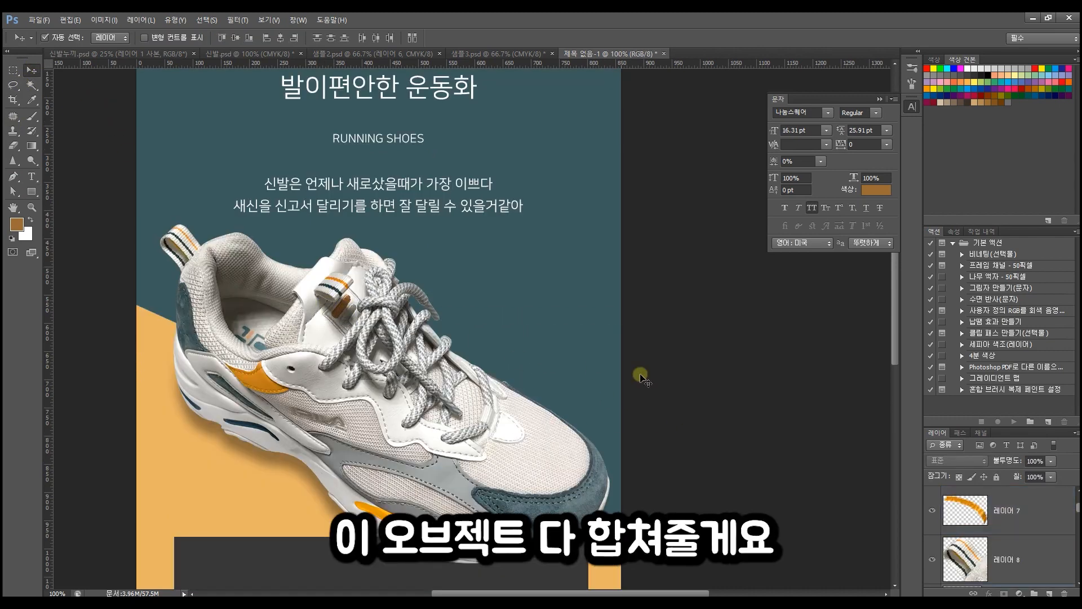
click(379, 309)
click(191, 239)
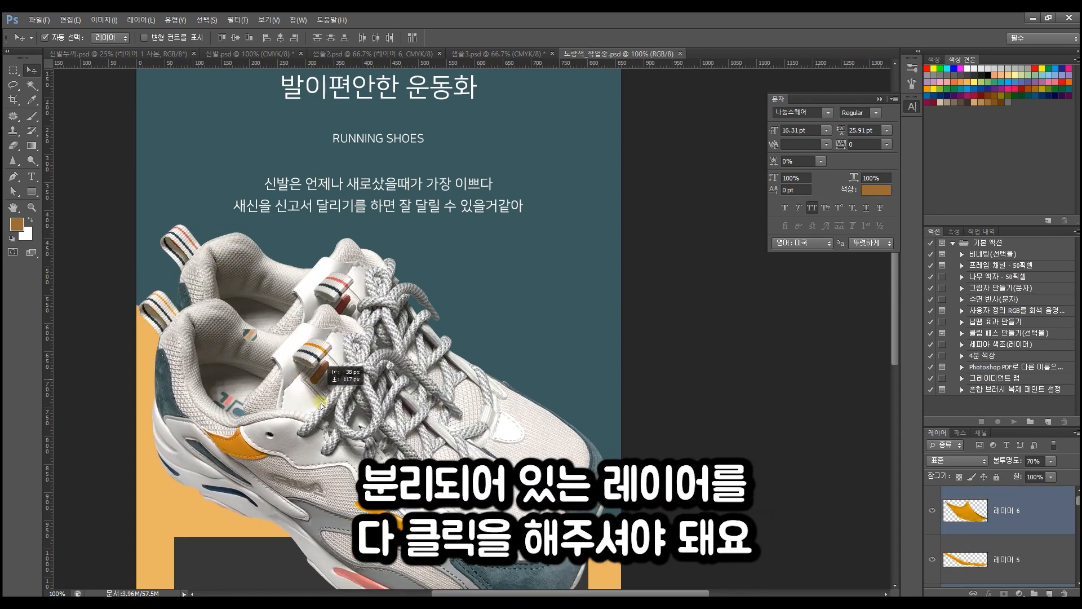
drag(321, 405, 313, 332)
key(ctrl+z)
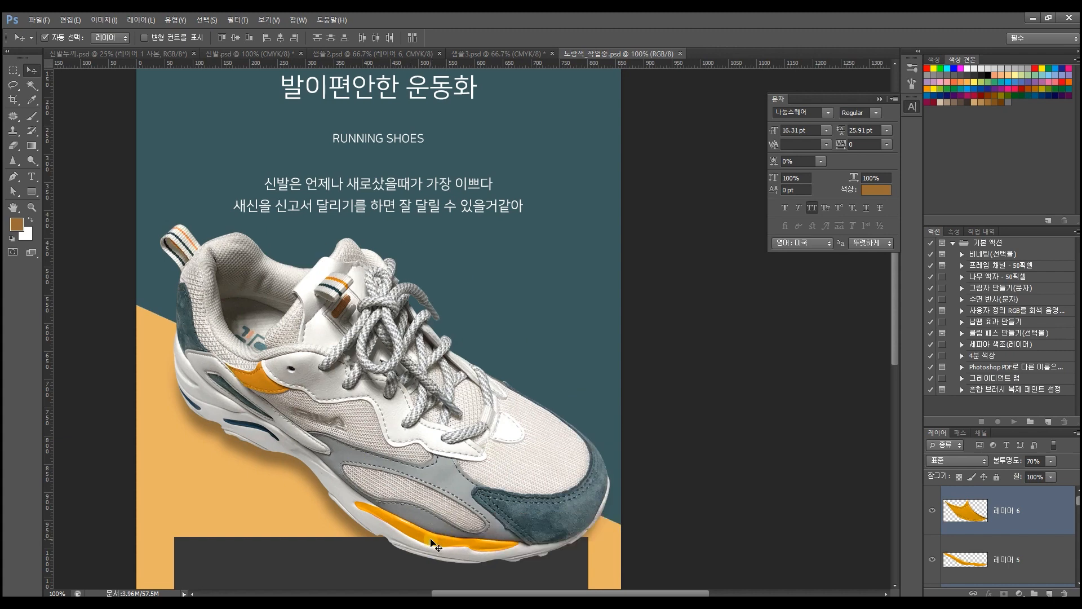
- Add the orange midsole accent layer 레이어 5 to the selection and merge all selected shoe layers into one
drag(418, 437, 396, 478)
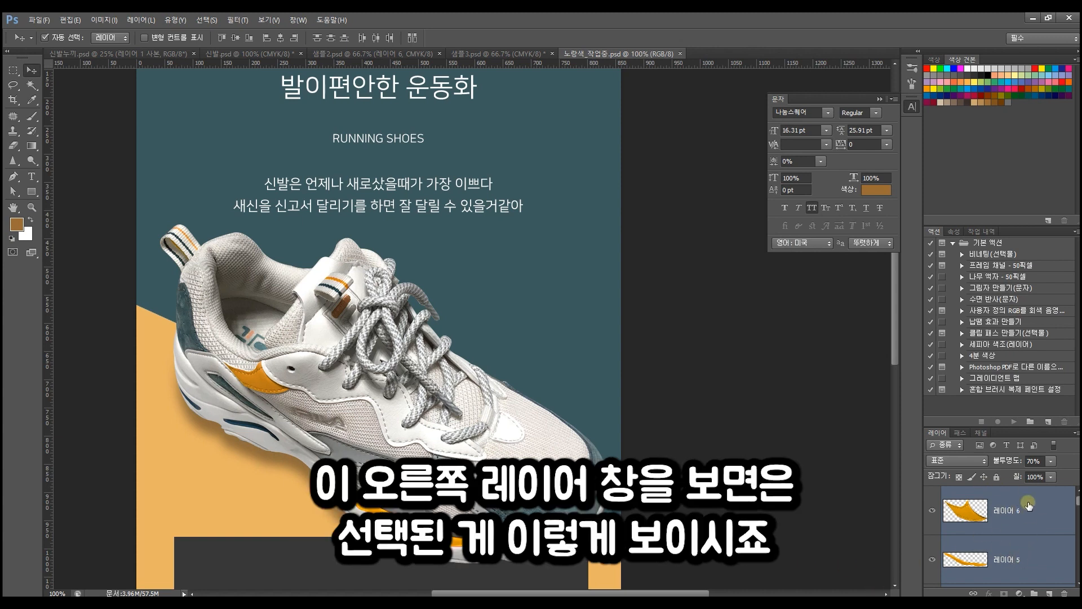
scroll(1032, 557, down, 2)
scroll(1033, 558, down, 3)
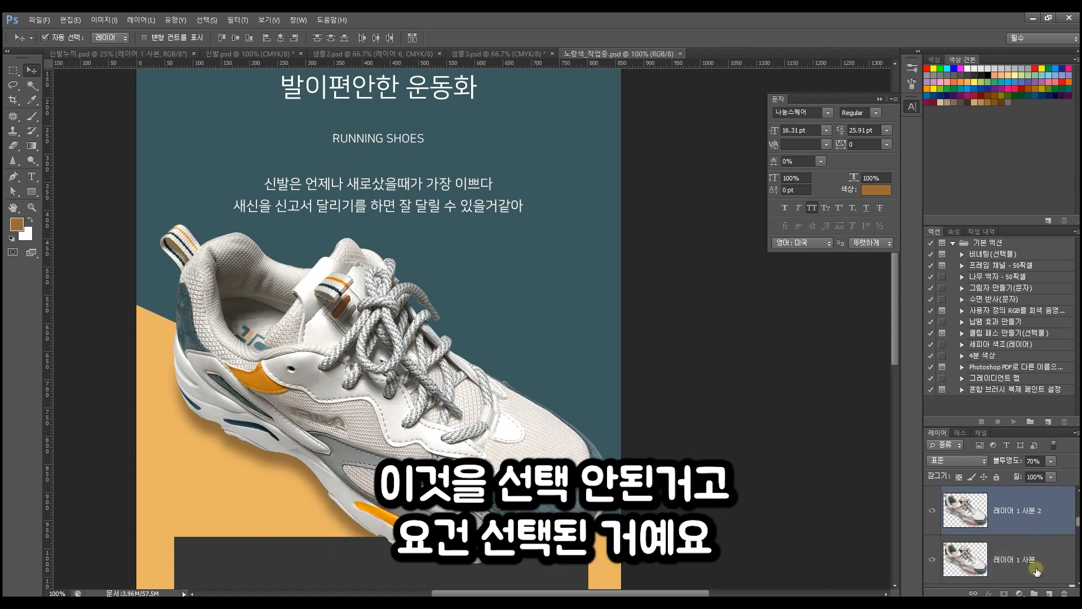
scroll(1028, 562, up, 5)
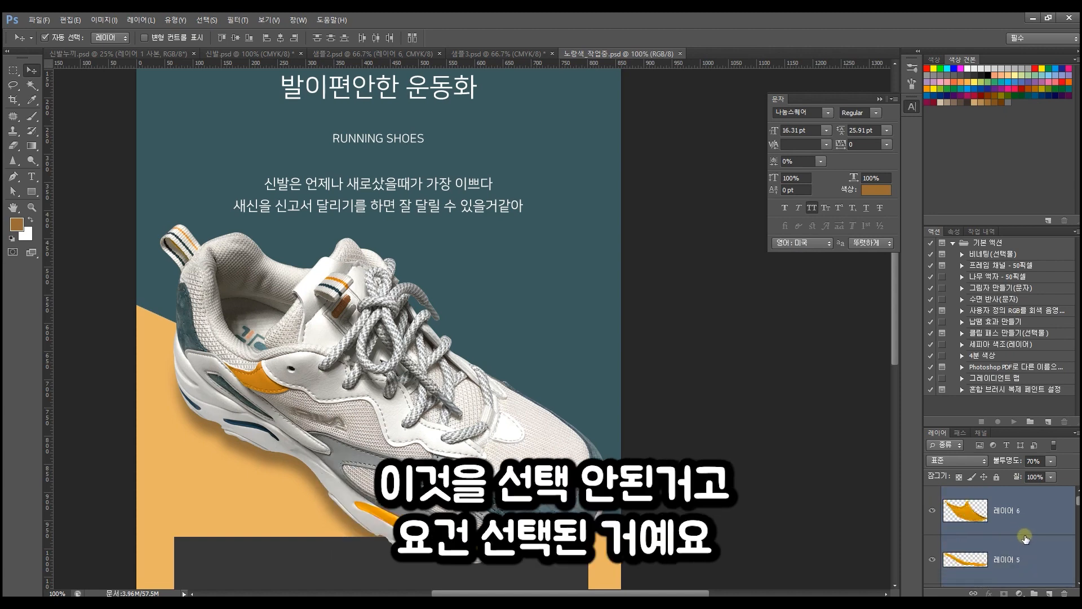
key(ctrl+e)
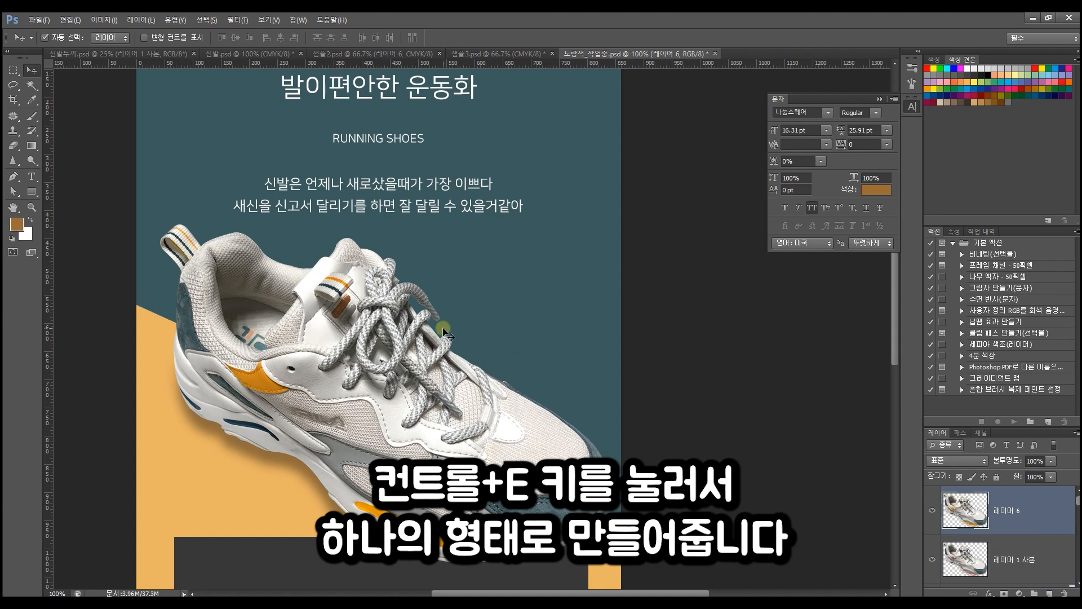
- Try moving the merged sneaker layer 레이어 6 up over the text and undo the move
drag(416, 375, 478, 307)
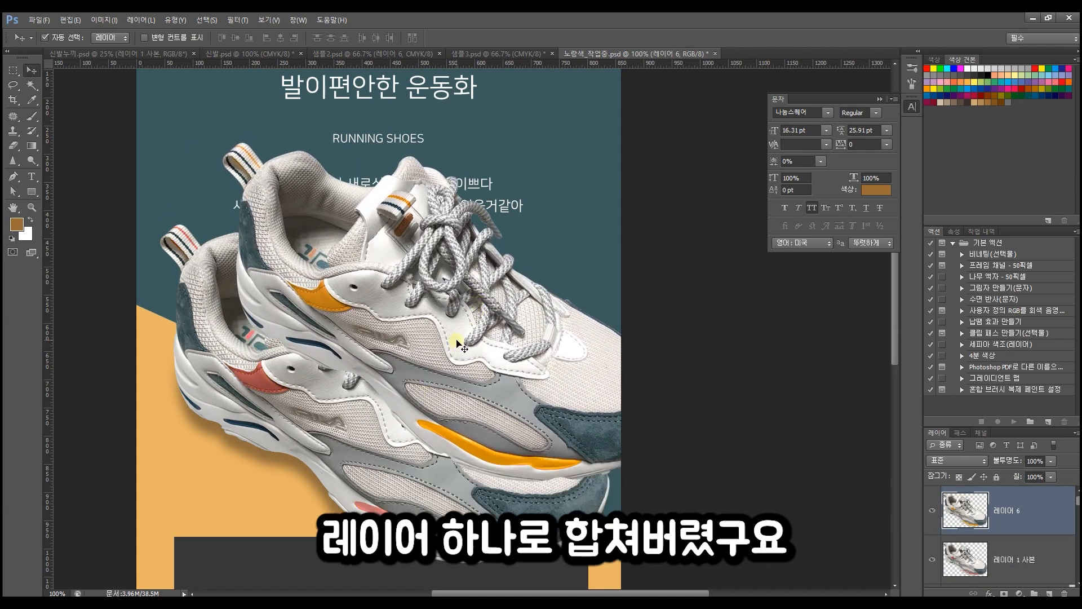
key(ctrl+z)
drag(416, 448, 391, 445)
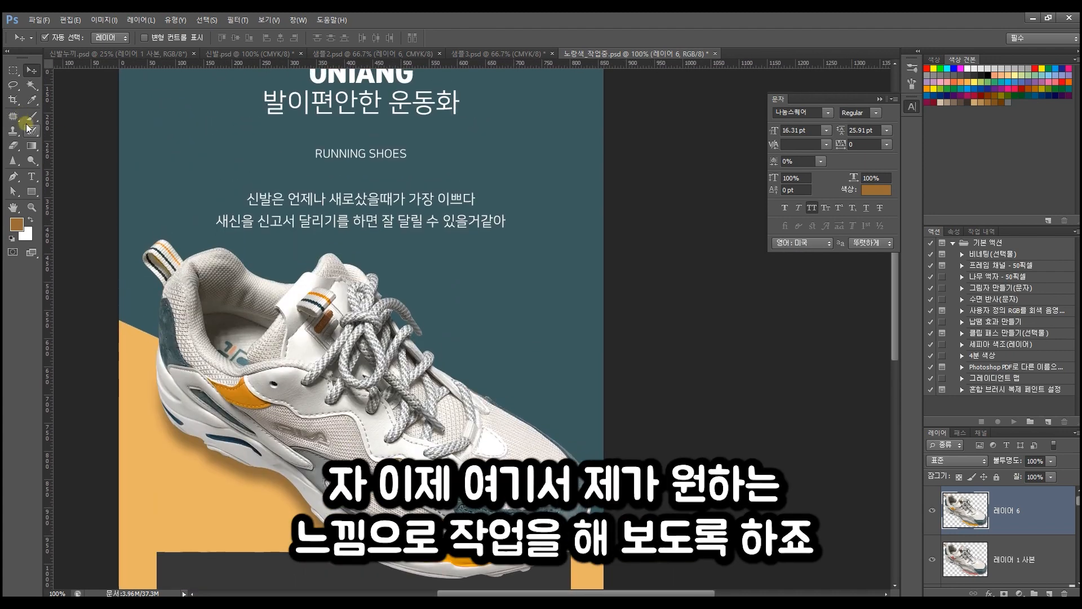
- Draw an unfilled rectangle of about 601 by 980 px with a 1 pt orange stroke around the sneaker's middle
click(13, 70)
click(32, 192)
drag(189, 142, 527, 576)
drag(410, 326, 411, 503)
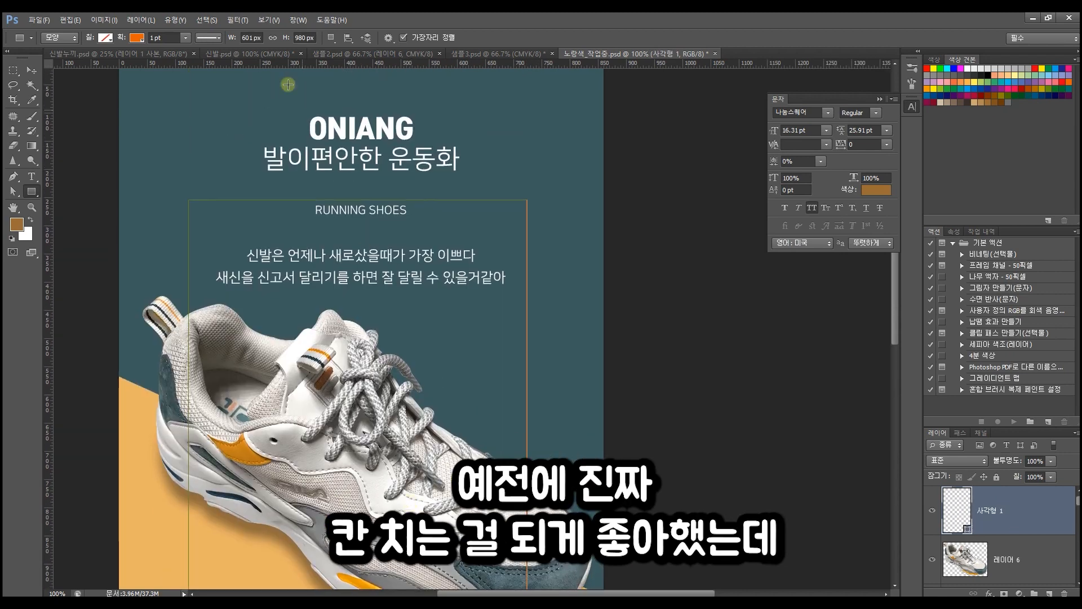
- Thicken the rectangle frame's stroke to 10 pt, trying smaller widths such as 7 pt first
click(172, 38)
text(6)
key(Return)
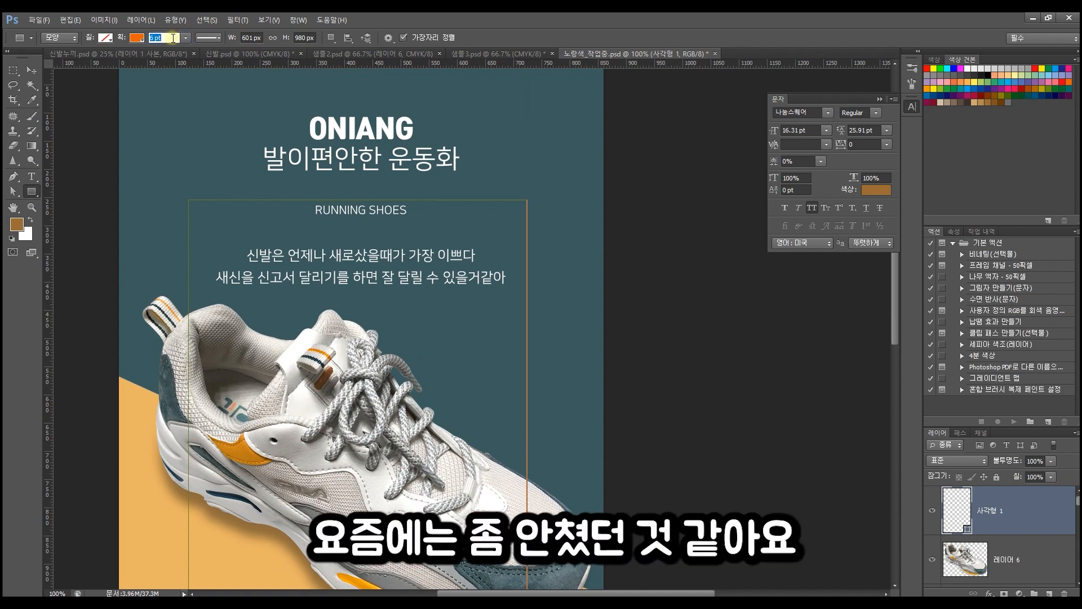
key(Up)
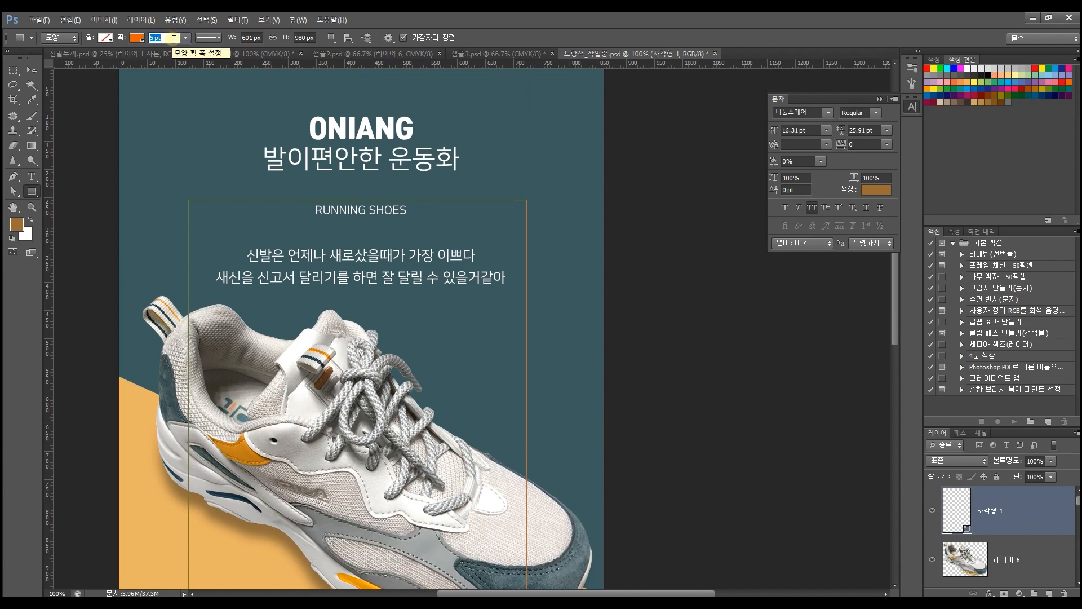
key(Return)
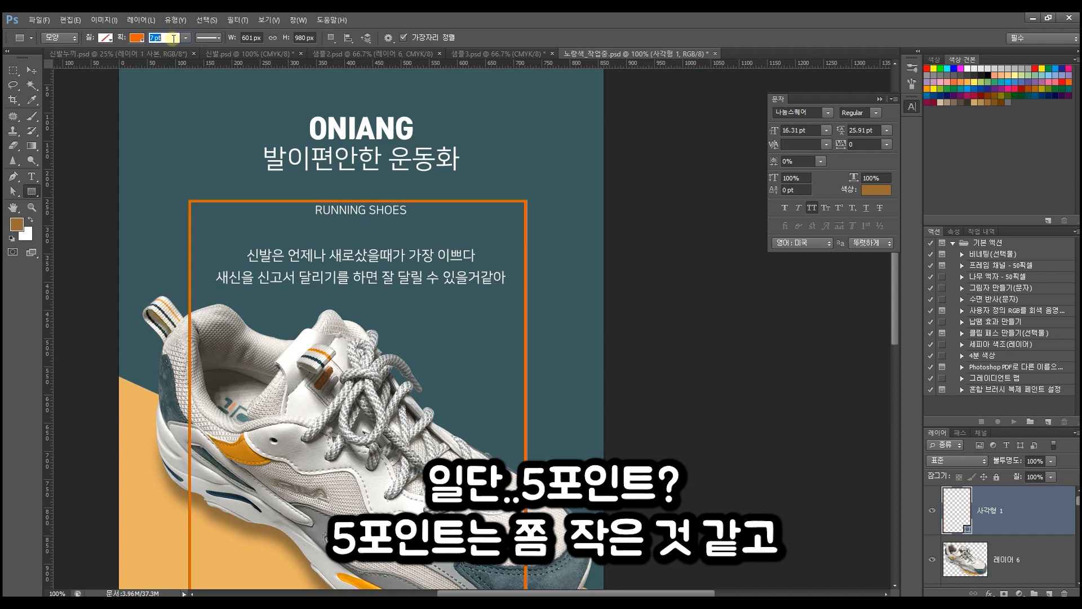
key(Return)
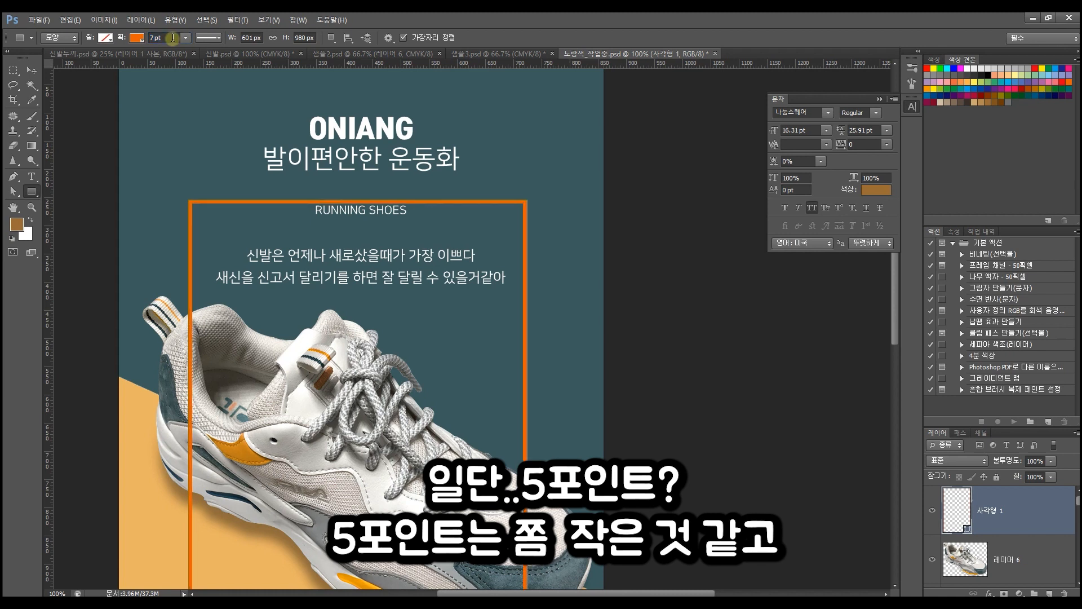
click(173, 38)
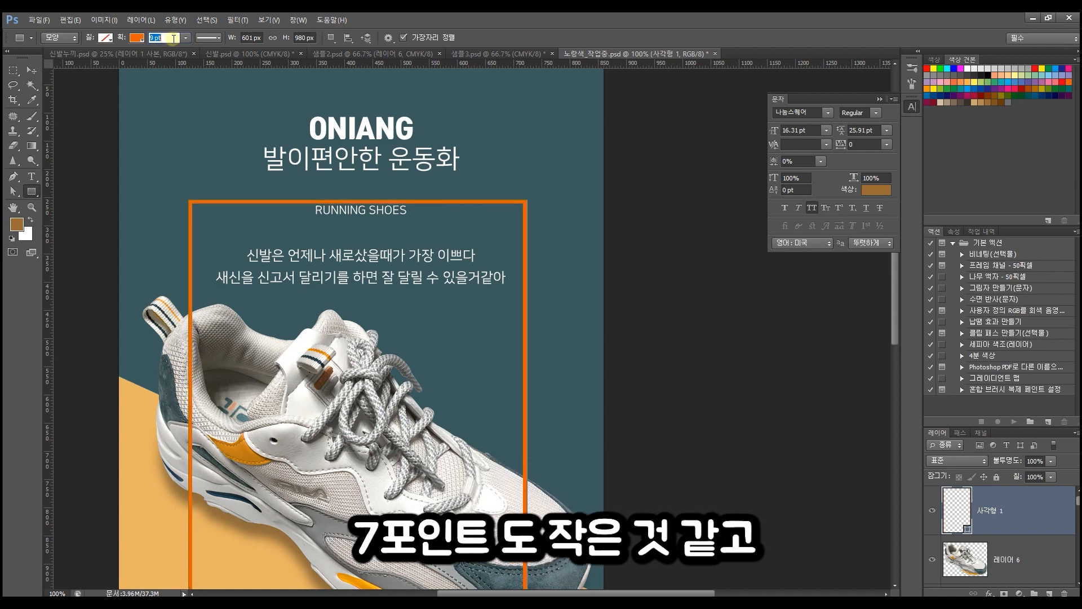
key(Return)
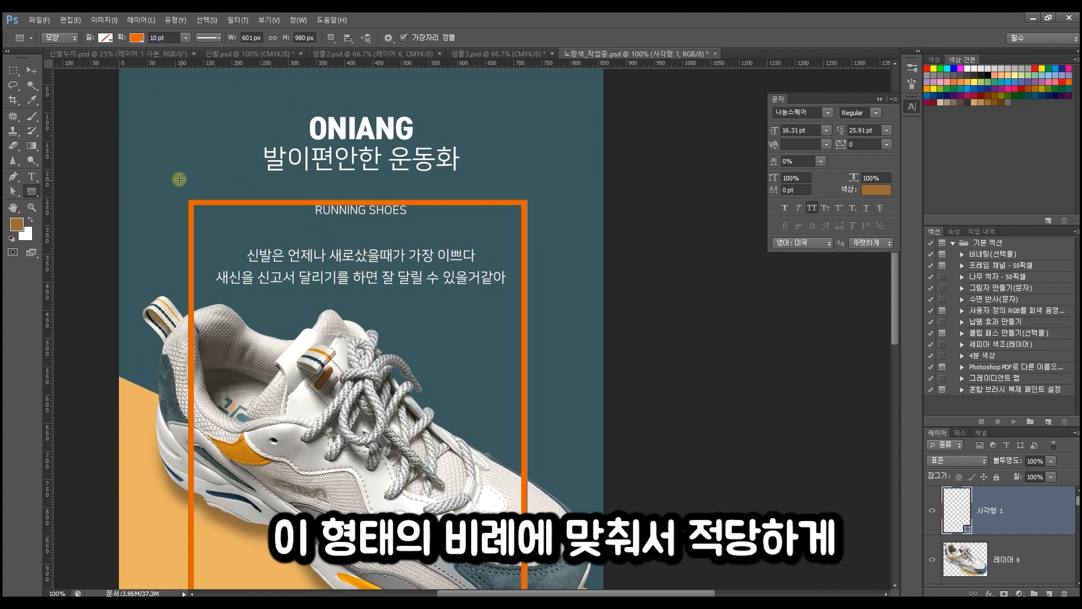
- Change the rectangle frame's stroke colour to white
scroll(271, 237, down, 3)
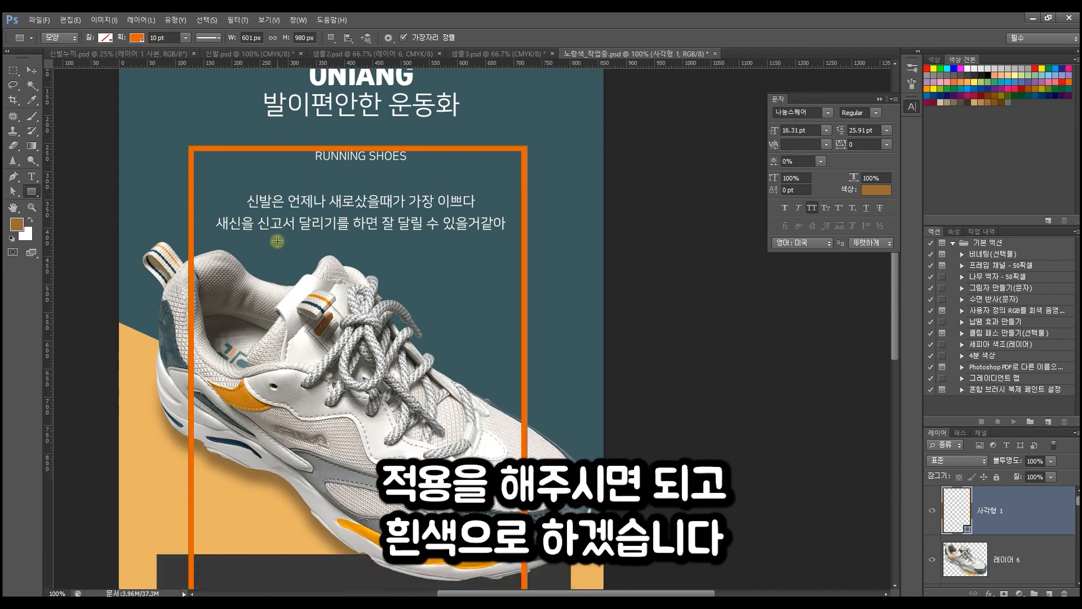
scroll(276, 241, up, 3)
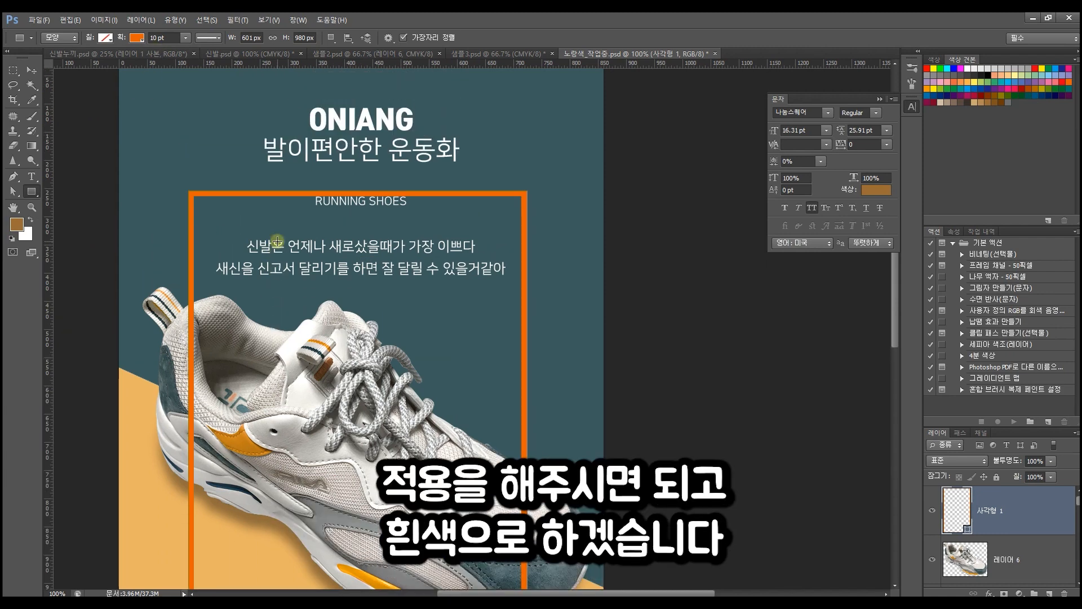
click(136, 38)
click(91, 92)
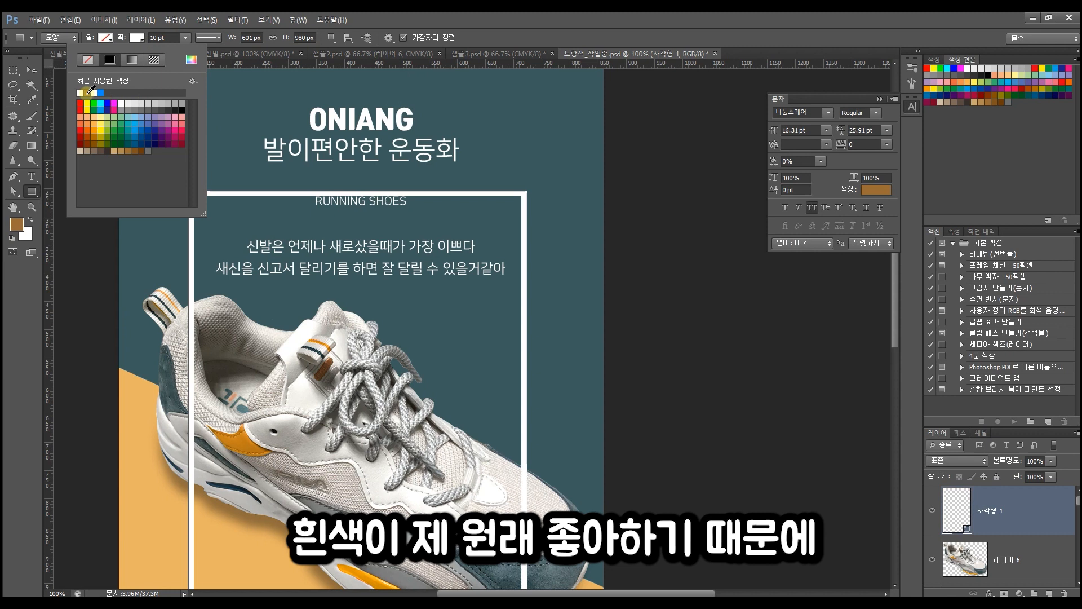
- Move the white frame upward so its lower edge crosses the sneaker's sole
click(31, 70)
click(84, 177)
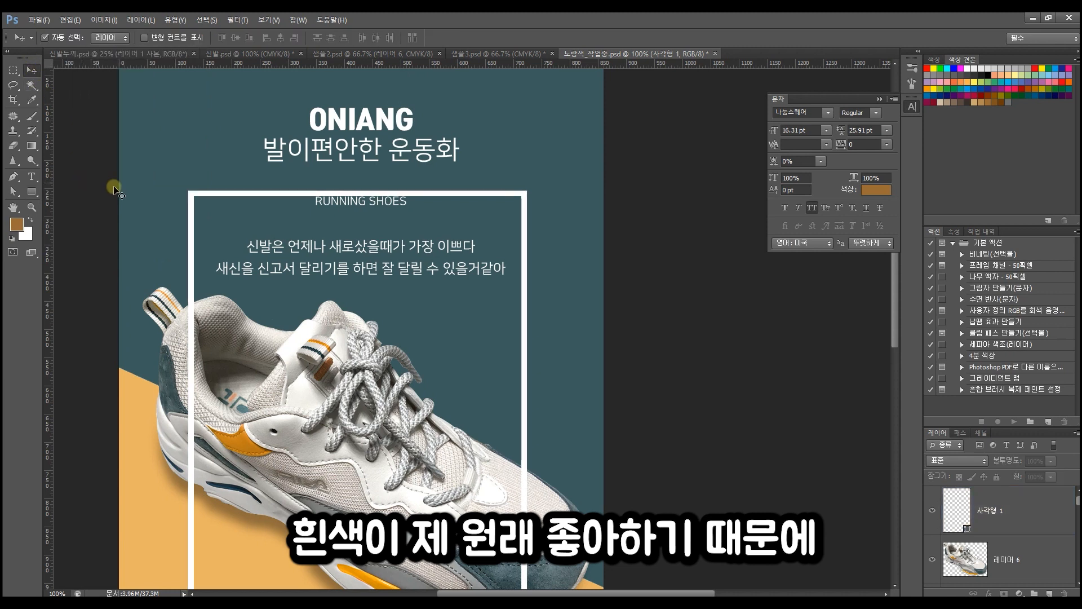
drag(496, 193, 499, 125)
key(space)
drag(486, 343, 485, 240)
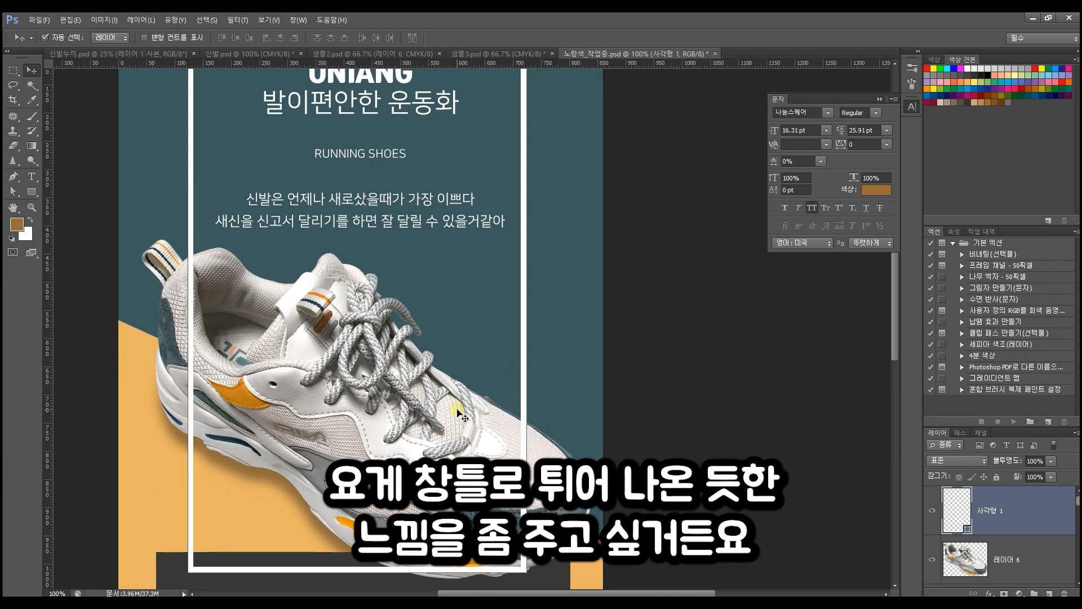
- Draw a closed straight-sided Pen shape of about 469 by 400 px loosely around the sneaker's front part
click(717, 363)
scroll(479, 367, down, 3)
click(444, 366)
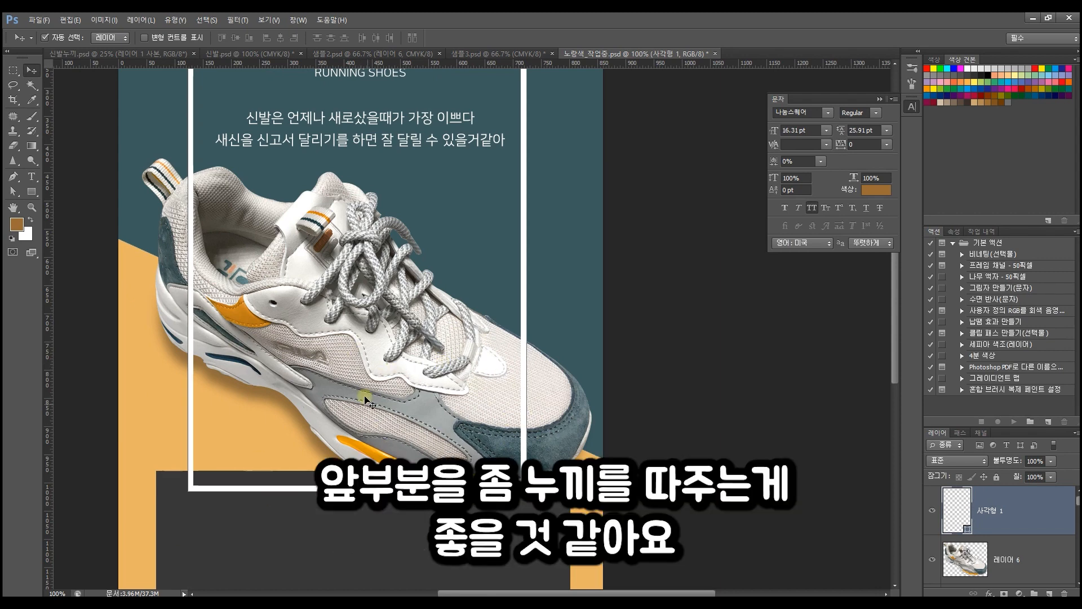
click(13, 176)
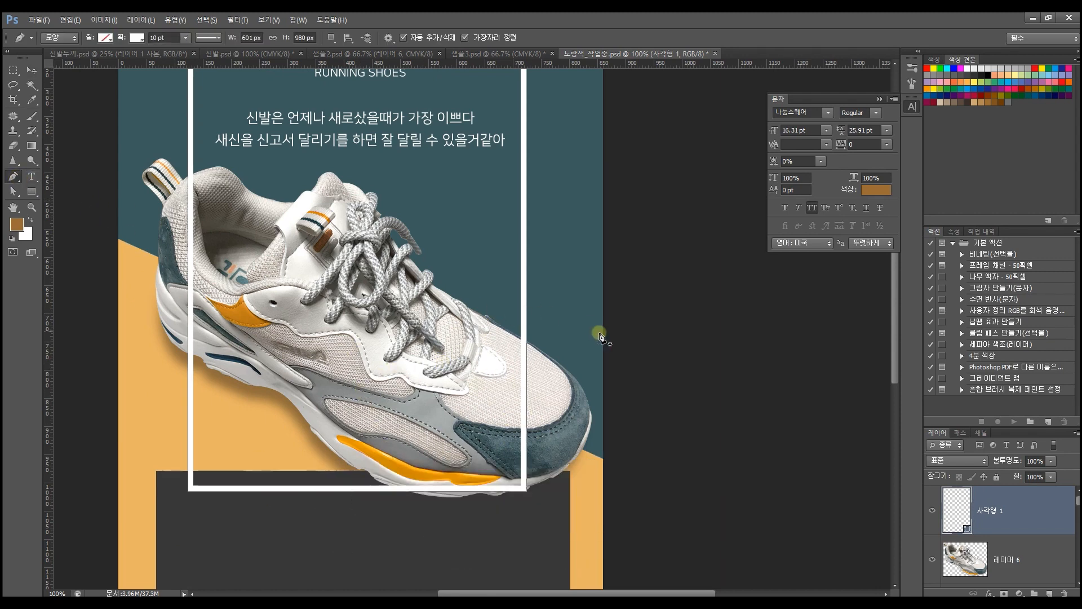
click(572, 345)
click(505, 310)
click(485, 363)
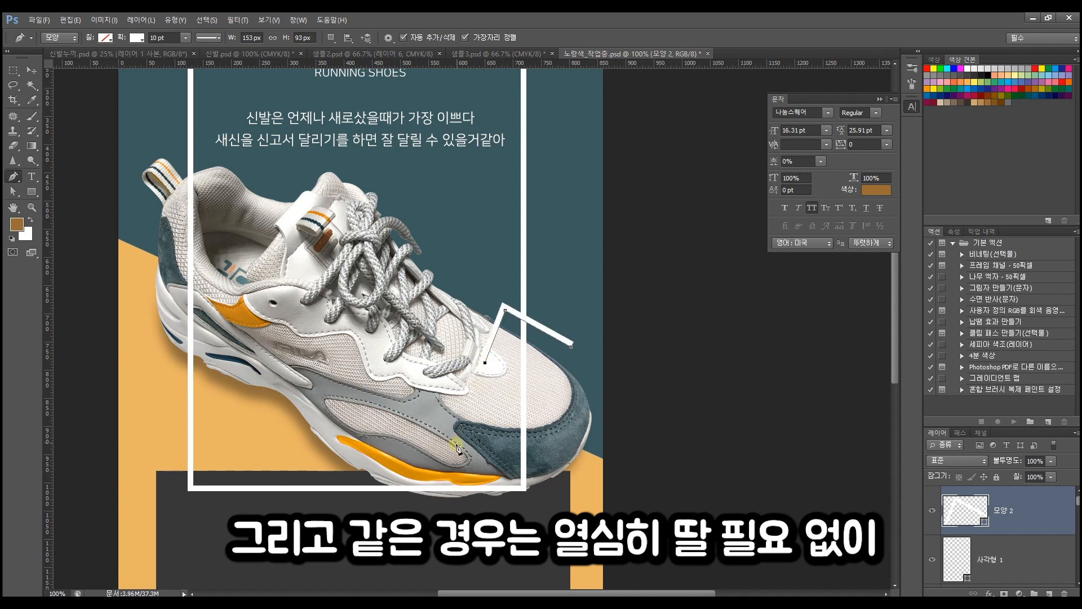
click(401, 452)
click(336, 453)
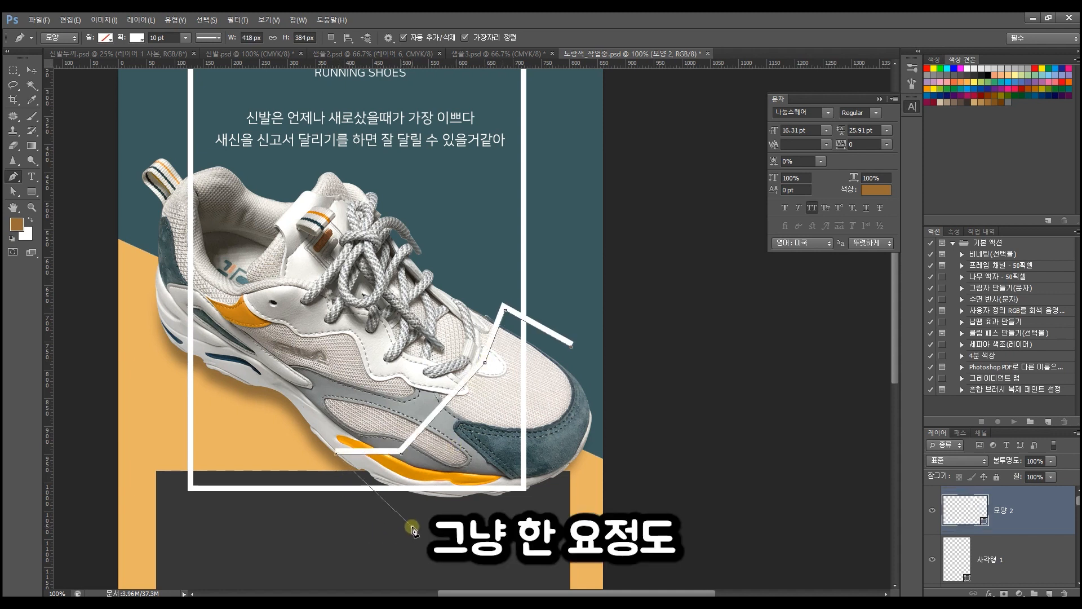
click(412, 527)
click(592, 536)
click(601, 375)
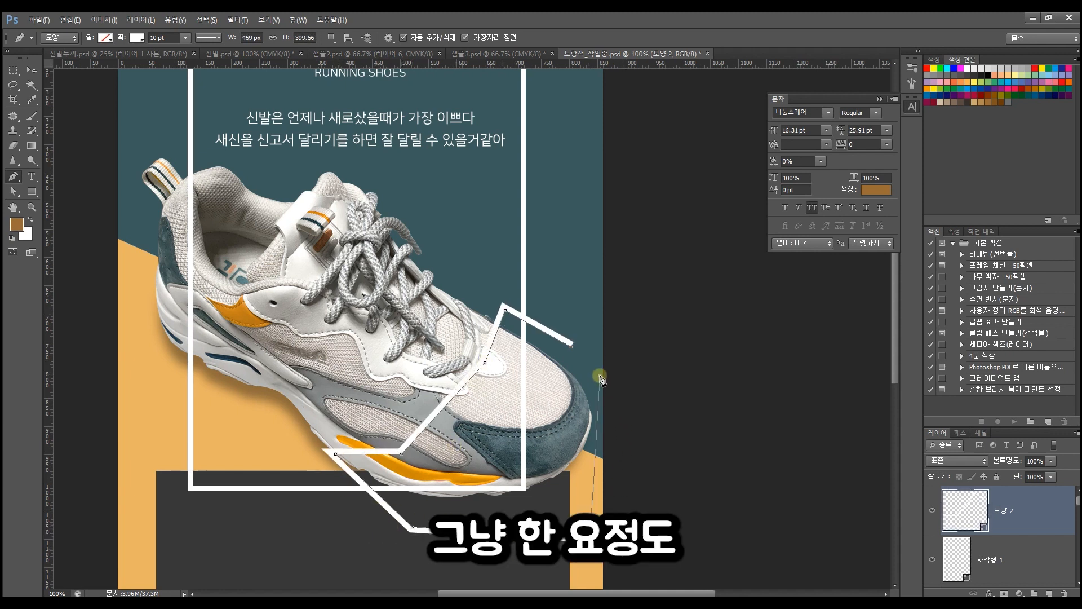
click(572, 345)
click(31, 69)
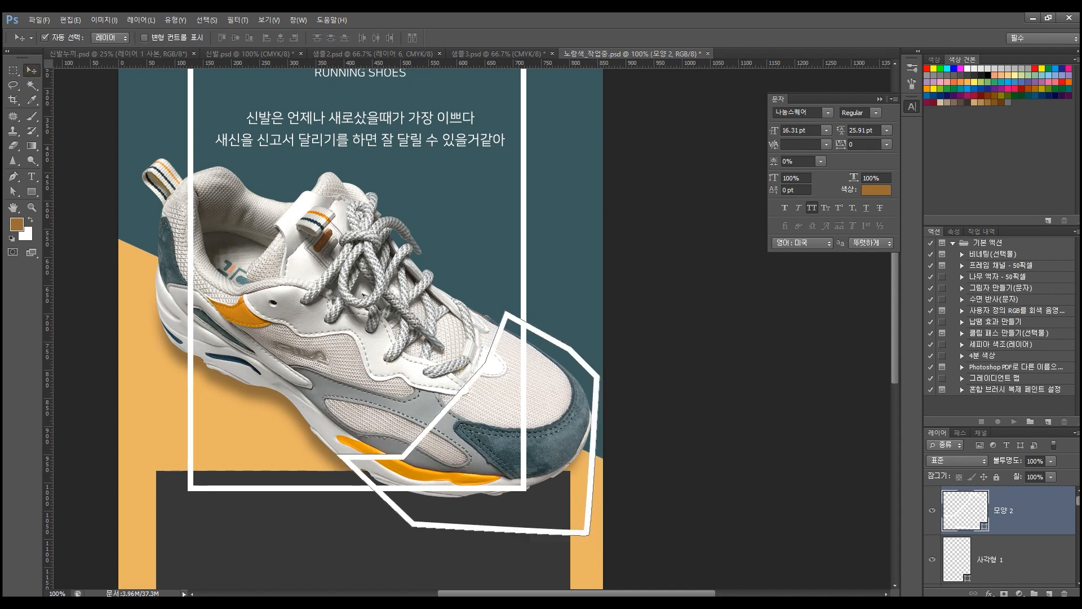
- Load the pen shape's path as a selection and copy that front part of sneaker layer 레이어 6 to a new layer
click(965, 435)
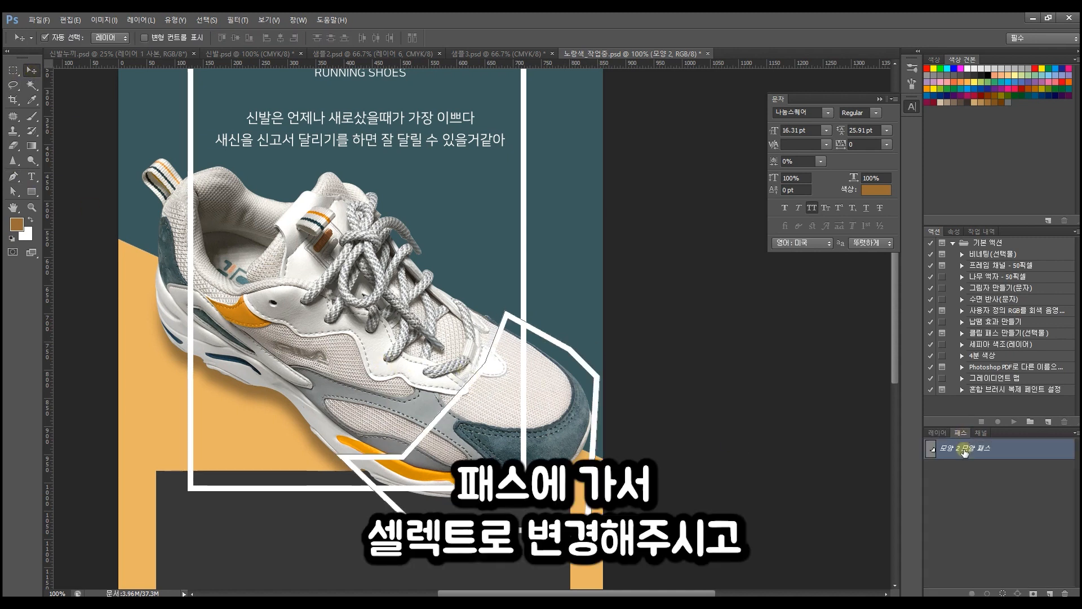
click(1003, 593)
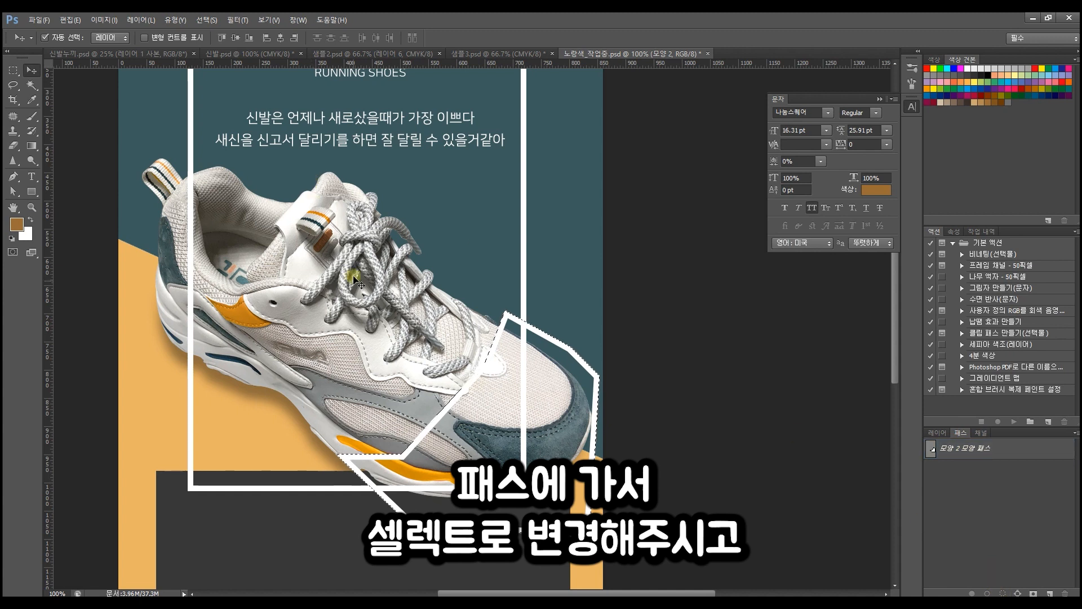
click(363, 292)
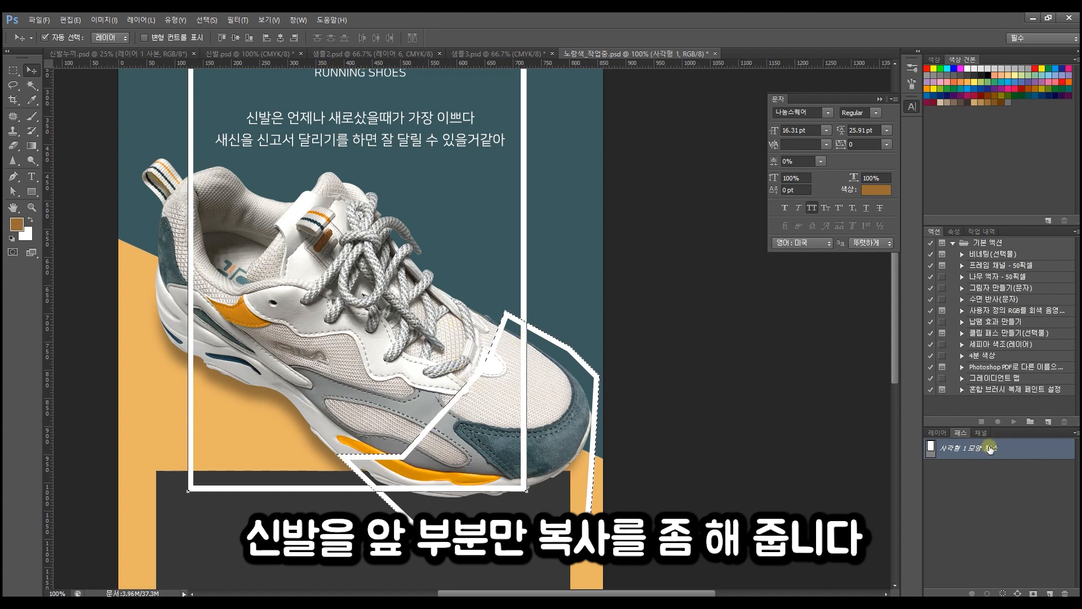
click(938, 433)
scroll(979, 523, down, 2)
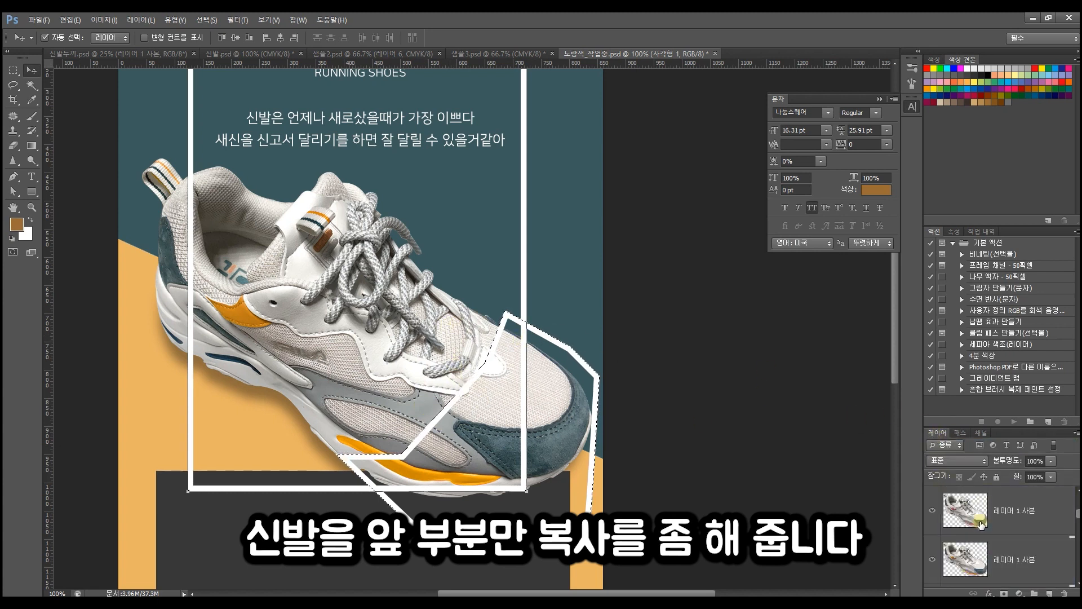
click(1043, 525)
key(ctrl+j)
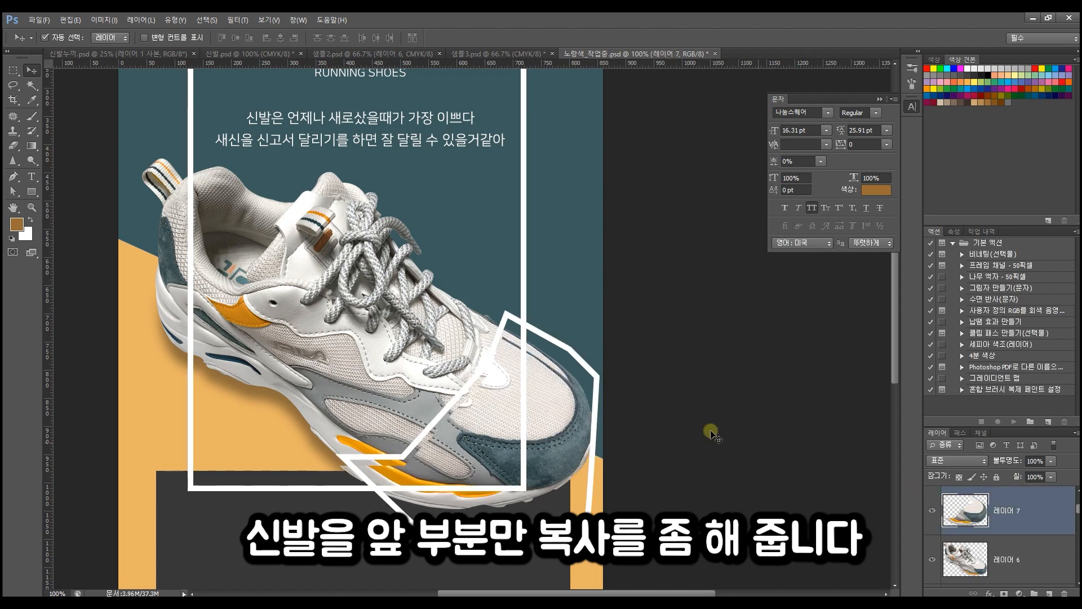
- Delete the white pen outline and bring the copied toe, aligned over the sneaker, in front of the white frame
drag(549, 340, 395, 352)
key(Delete)
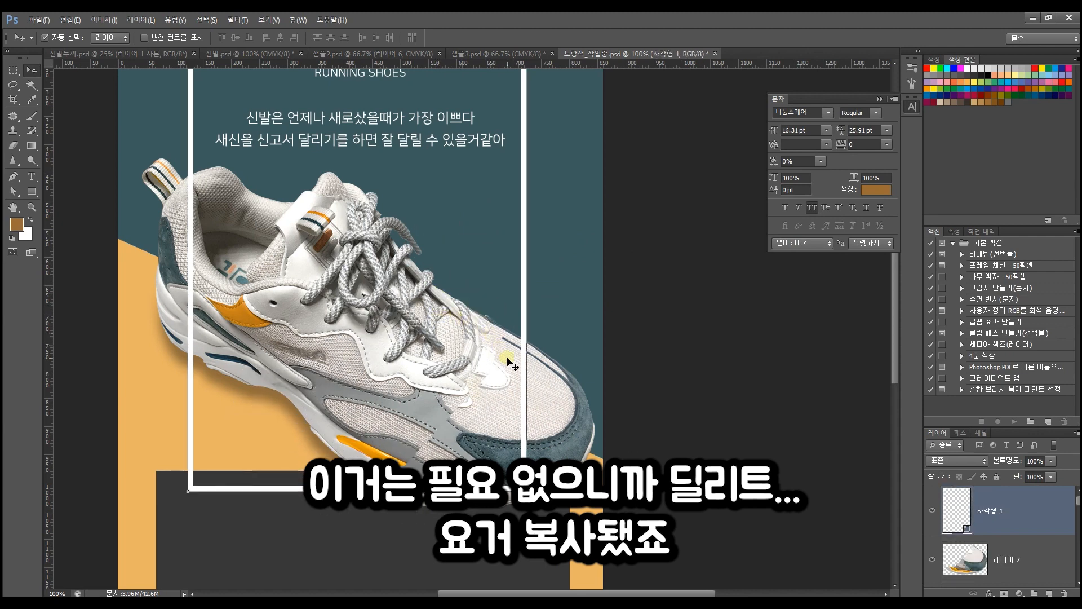
drag(553, 399, 571, 414)
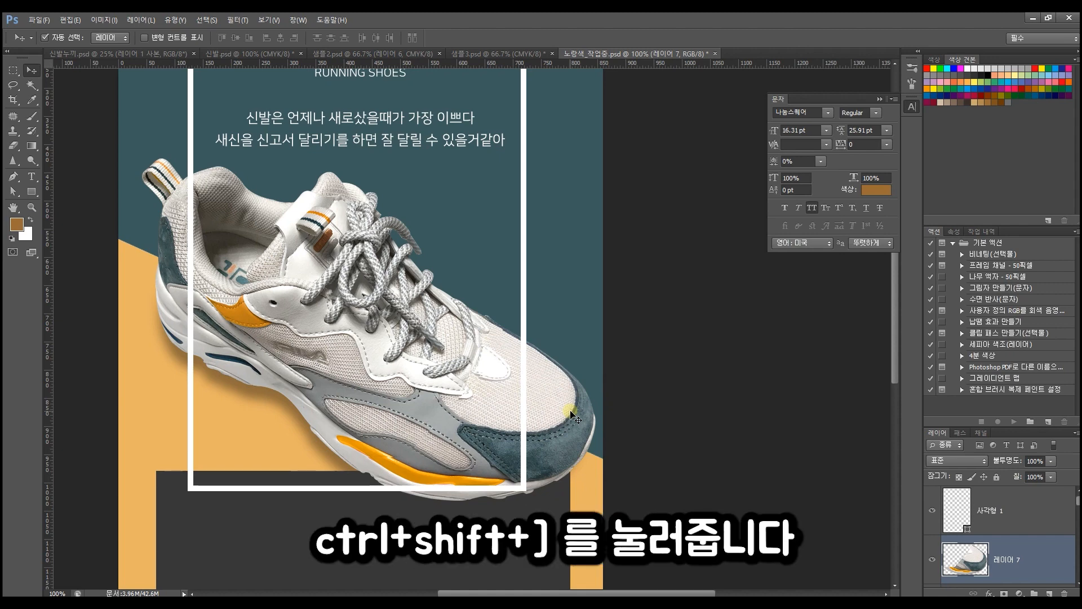
key(ctrl+shift+bracketright)
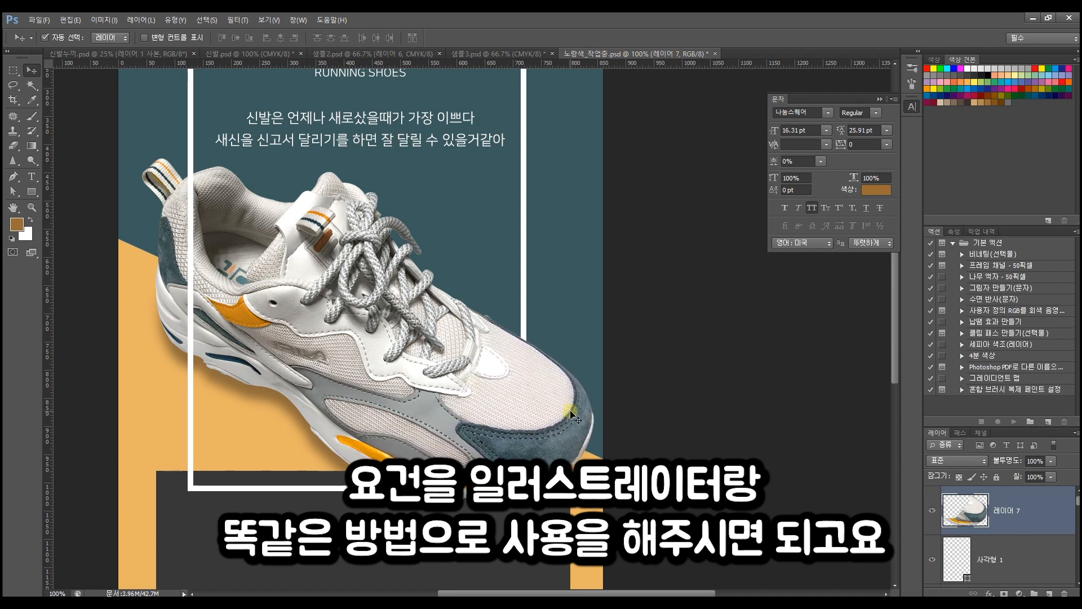
- Try selecting and moving the frame and the sneaker parts together, undoing each move
scroll(334, 362, up, 2)
shift+click(334, 362)
drag(267, 415, 268, 427)
key(ctrl+z)
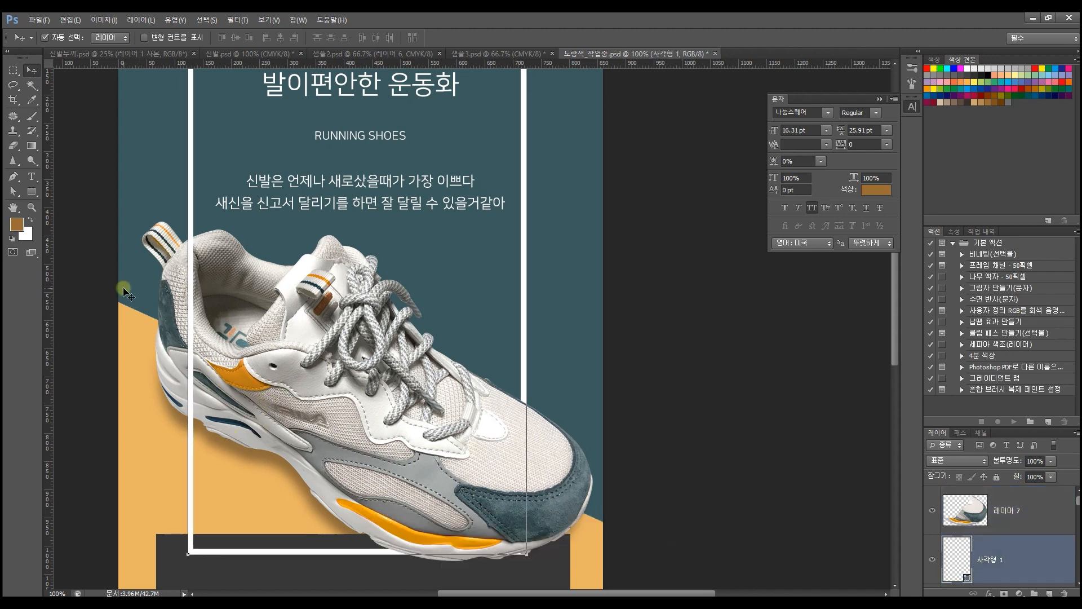
click(169, 293)
shift+click(533, 483)
drag(532, 483, 532, 495)
key(ctrl+z)
- Delete the leftover sneaker copies 레이어 1 사본 beneath the merged layer 레이어 6
scroll(1032, 555, down, 2)
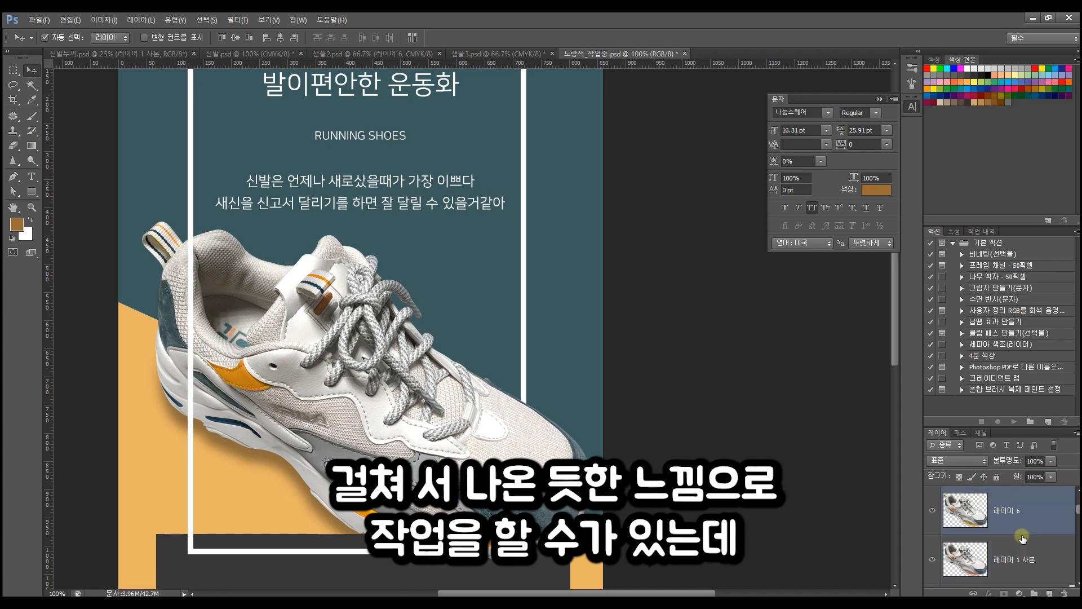
click(1023, 557)
key(Delete)
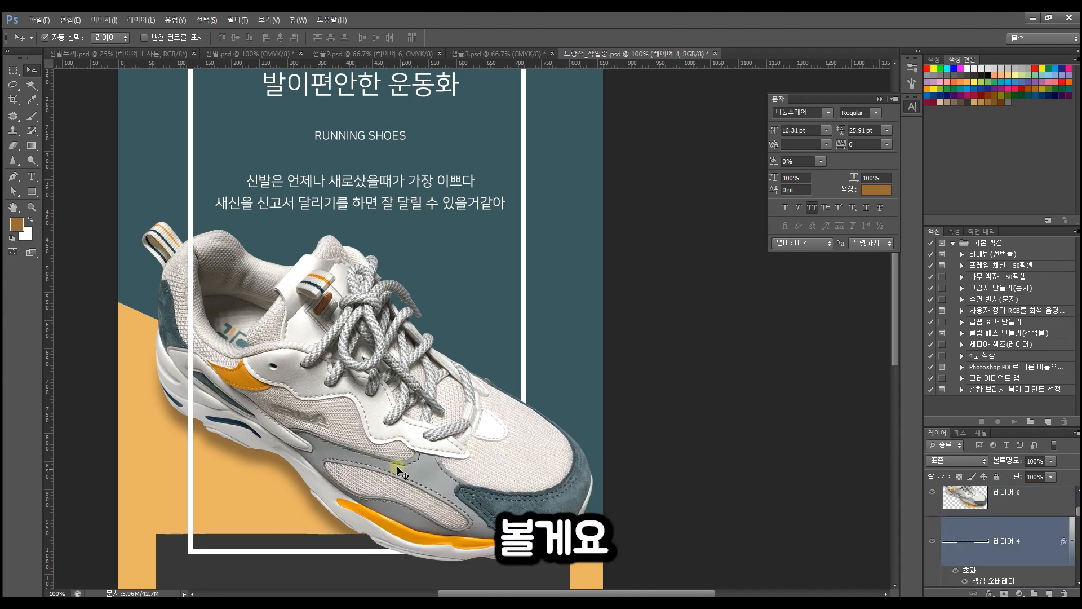
- Try moving the sneaker on the canvas and undo the move
click(186, 353)
click(341, 311)
drag(354, 324, 347, 343)
key(ctrl+z)
key(ctrl+v)
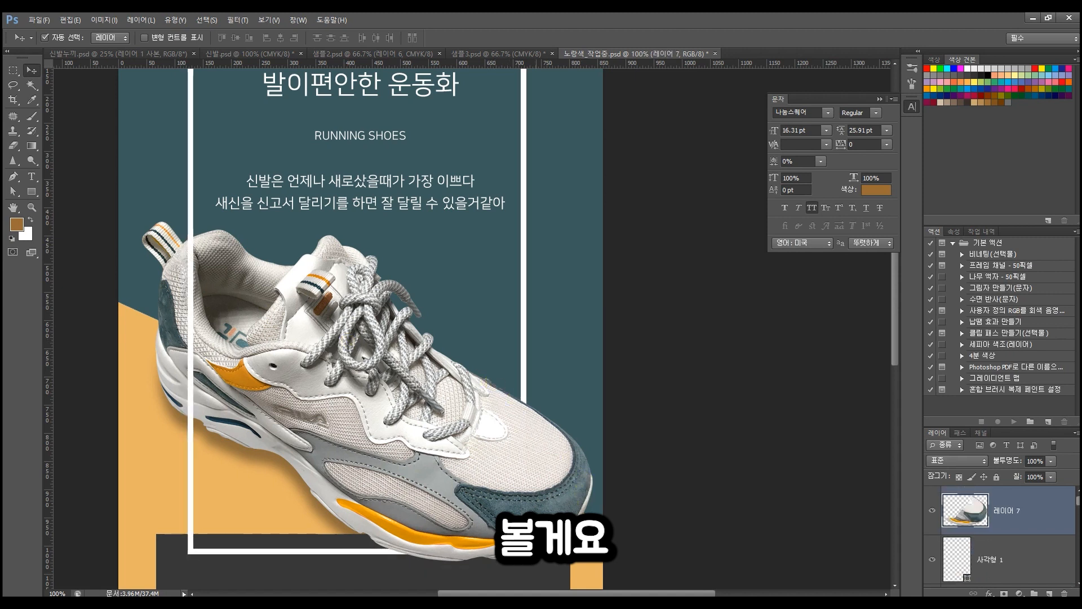
- Dismiss the Move tool error message and select the white frame layer 사각형 1
click(448, 560)
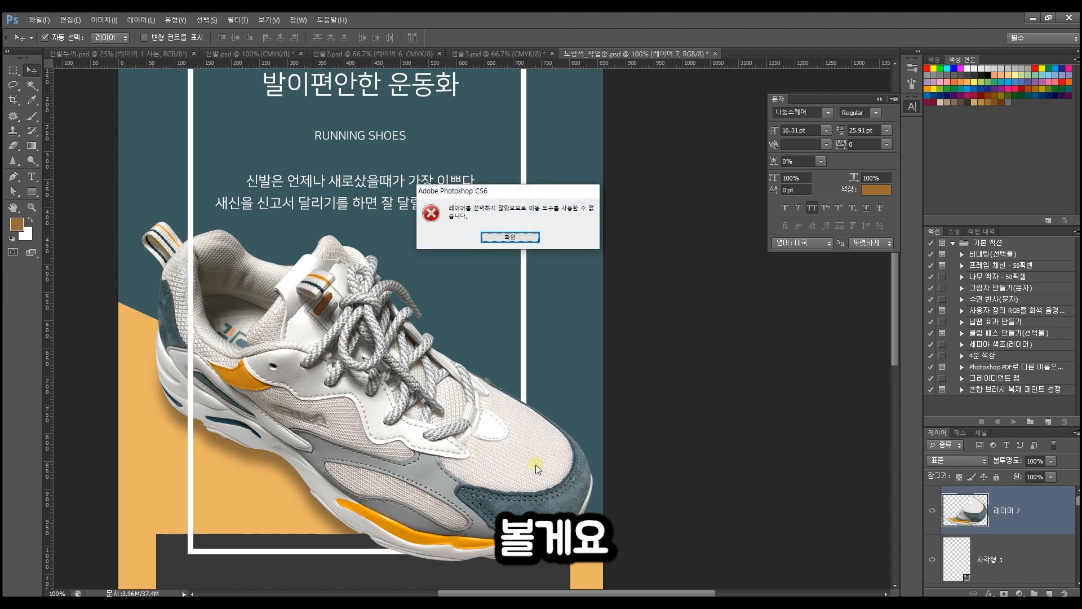
click(526, 238)
click(395, 269)
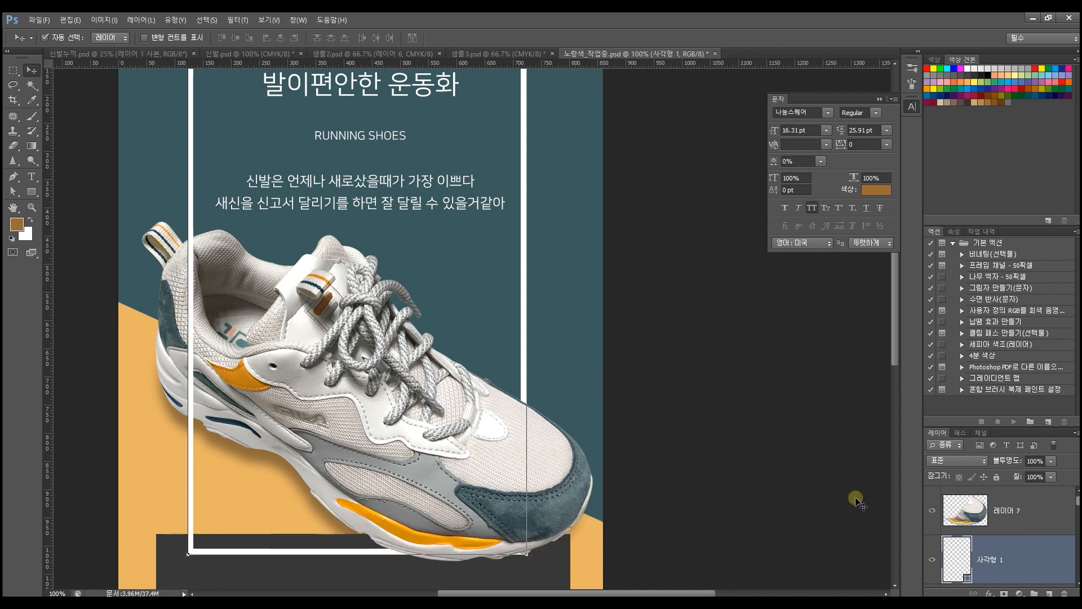
scroll(988, 529, down, 2)
scroll(988, 529, down, 4)
click(523, 361)
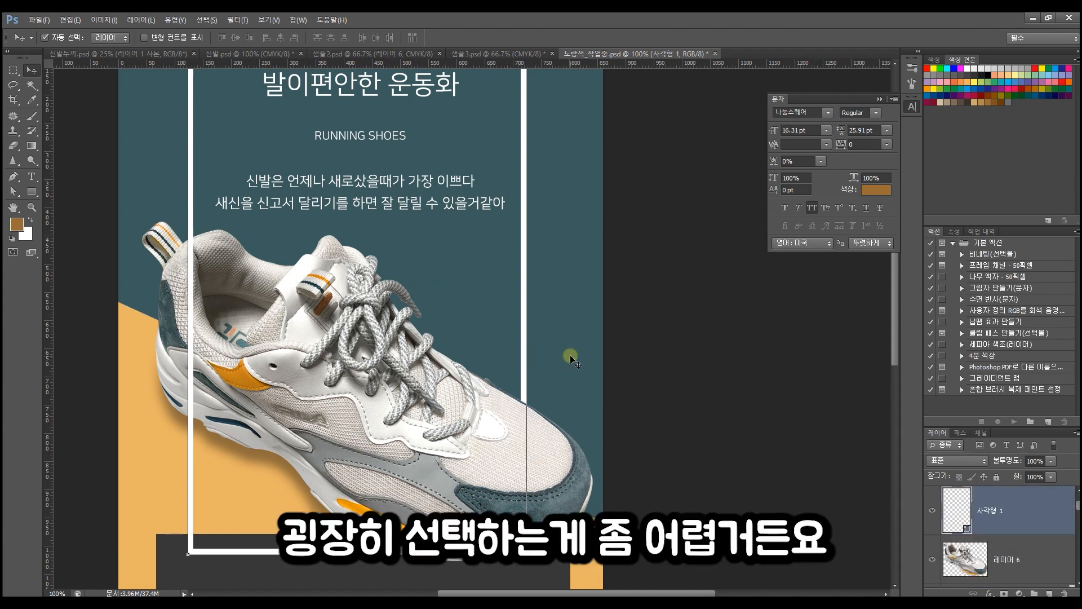
- Step back through the edit history until the separate toe layer 레이어 7 is restored above the white frame layer 사각형 1
scroll(944, 529, down, 3)
scroll(1022, 538, up, 1)
click(588, 385)
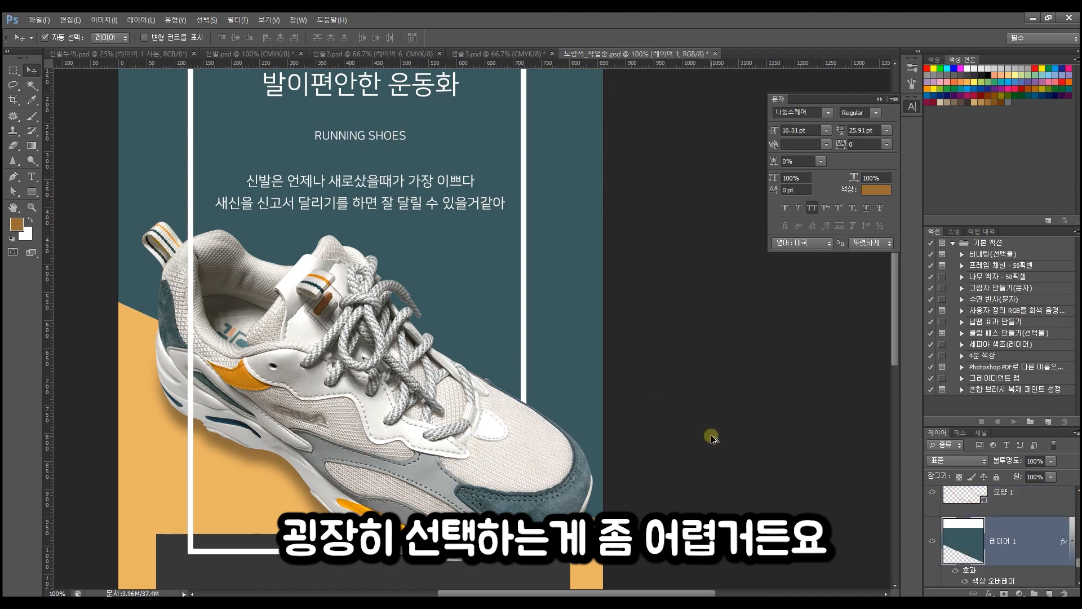
key(ctrl+alt+z)
key(ctrl+alt+z)
key(ctrl+alt+z)
scroll(1059, 535, down, 2)
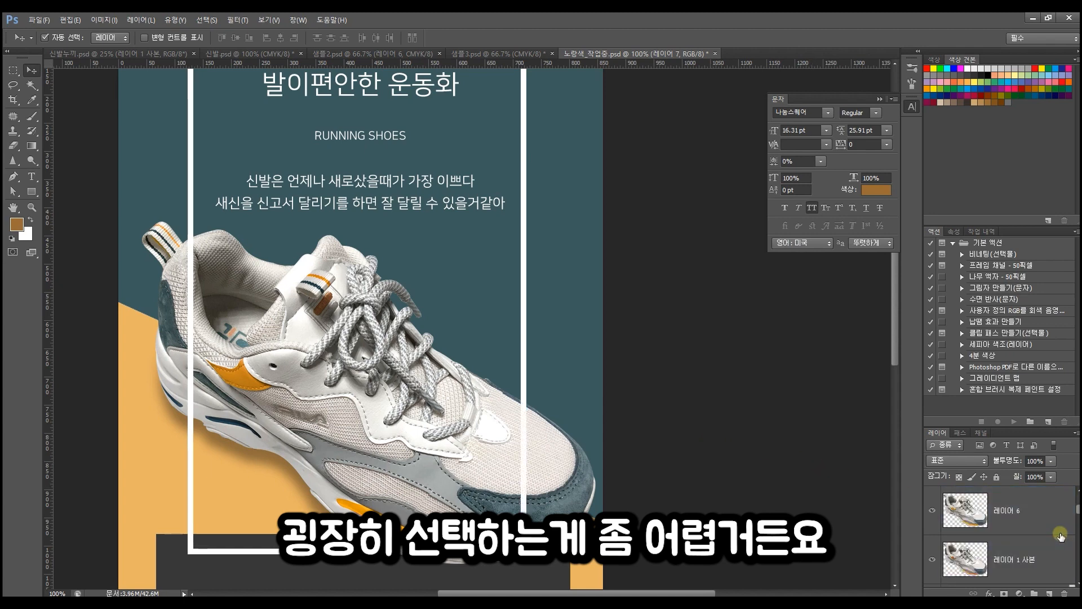
key(ctrl+alt+z)
key(ctrl+alt+z)
key(ctrl+alt+z)
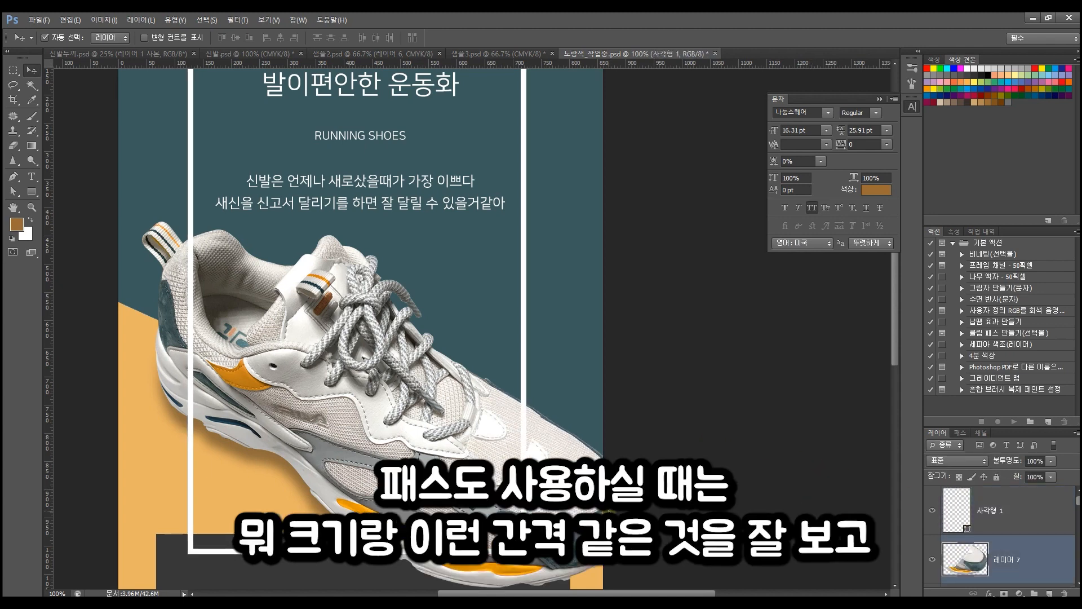
key(ctrl+alt+z)
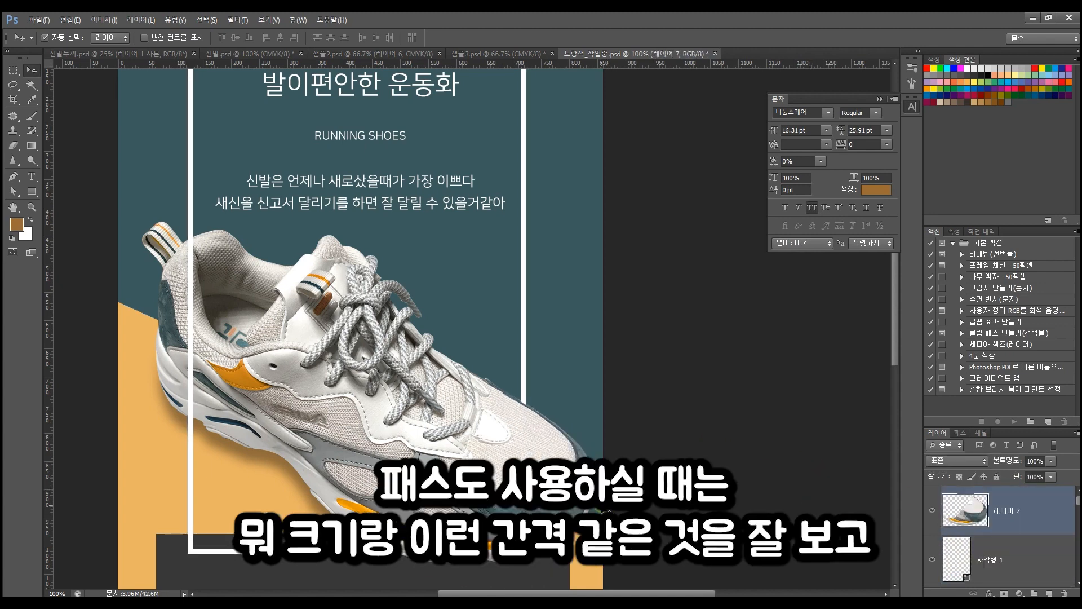
- Add the sneaker layers beneath the white frame to the selection together with the toe layer 레이어 7
scroll(983, 535, down, 2)
ctrl+click(1022, 524)
ctrl+click(1019, 570)
scroll(1009, 574, down, 2)
scroll(1009, 574, down, 4)
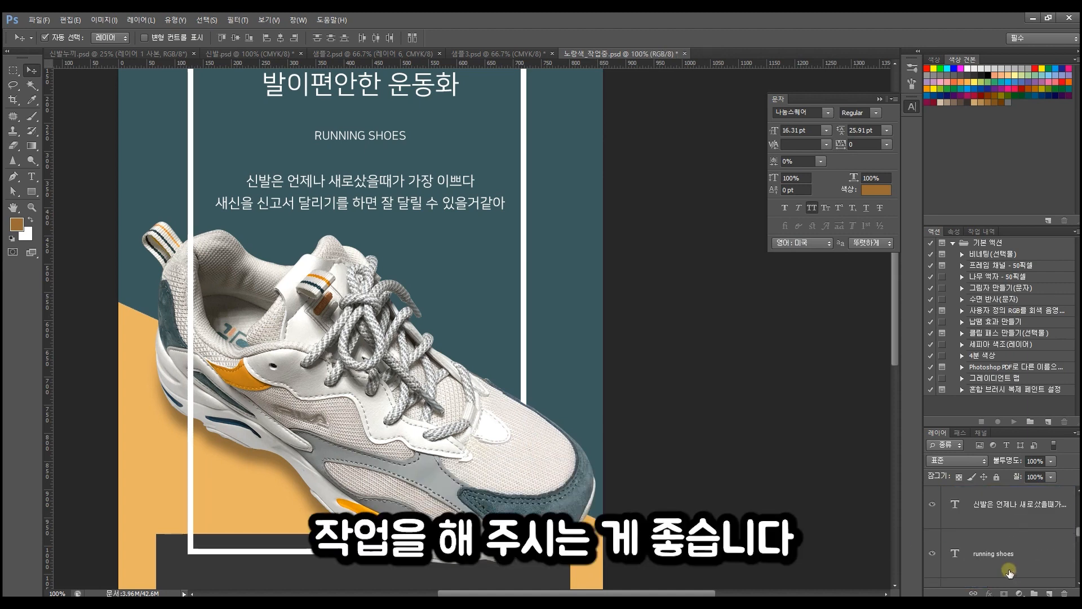
scroll(1011, 566, up, 5)
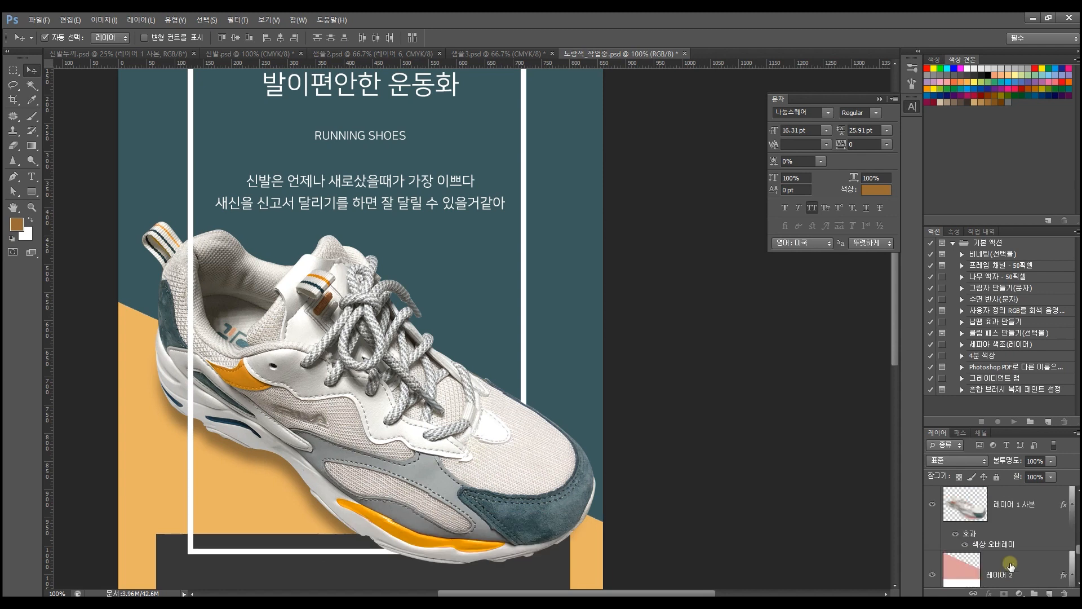
scroll(1022, 521, up, 5)
- Nudge the selected sneaker layers slightly down and left so the toe overlaps the lower corner of the white frame
key(shift+Down)
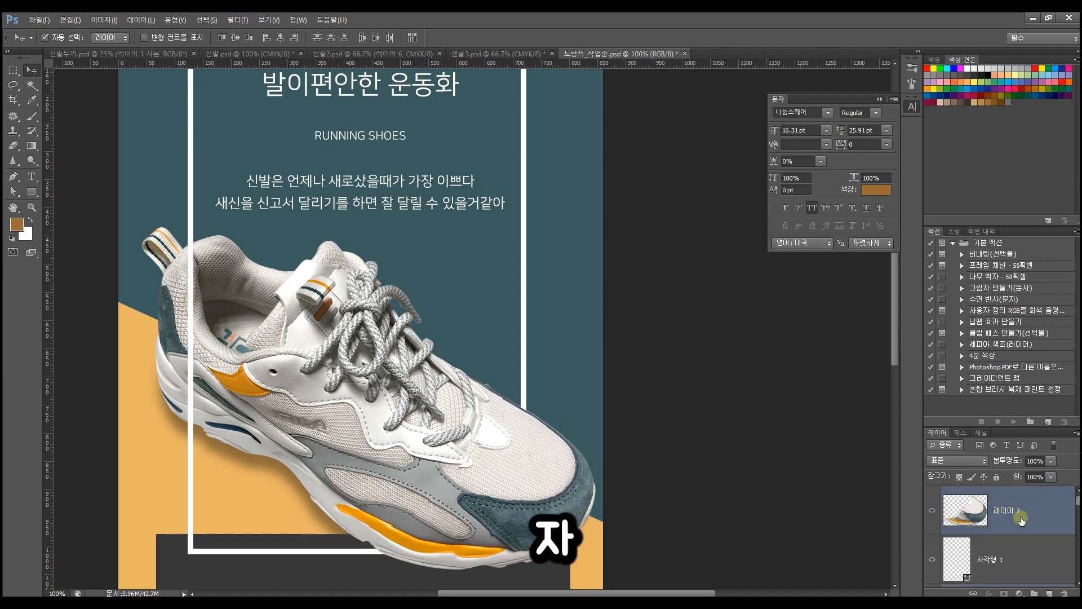
key(shift+Down)
key(shift+Left)
key(shift+Right)
key(shift+Up)
key(shift+Up)
key(shift+Up)
key(shift+Up)
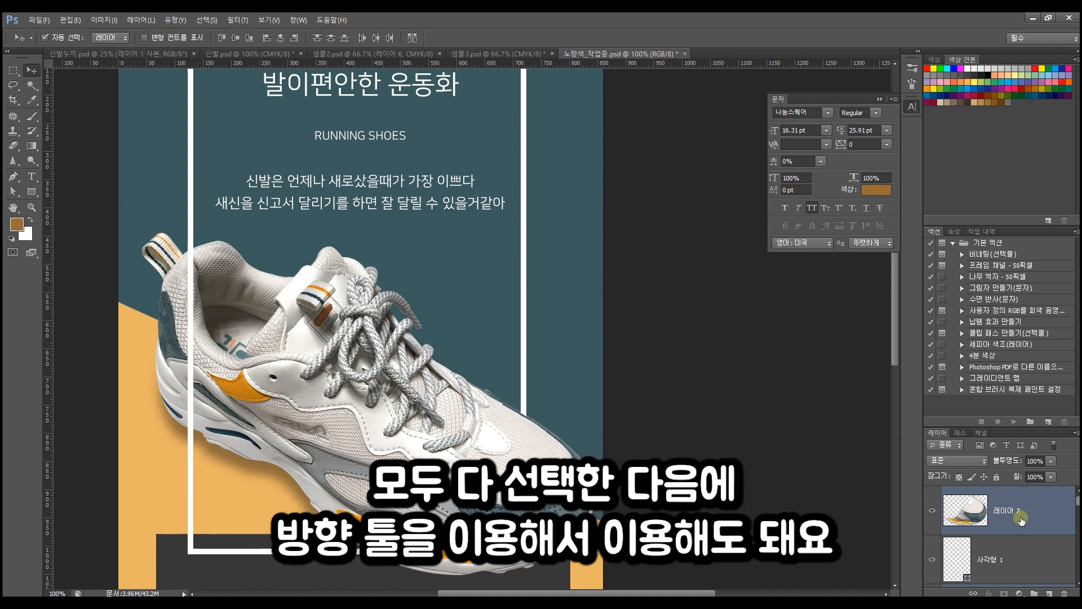
key(shift+Down)
key(shift+Down)
key(shift+Up)
key(shift+Down)
key(shift+Down)
key(shift+Up)
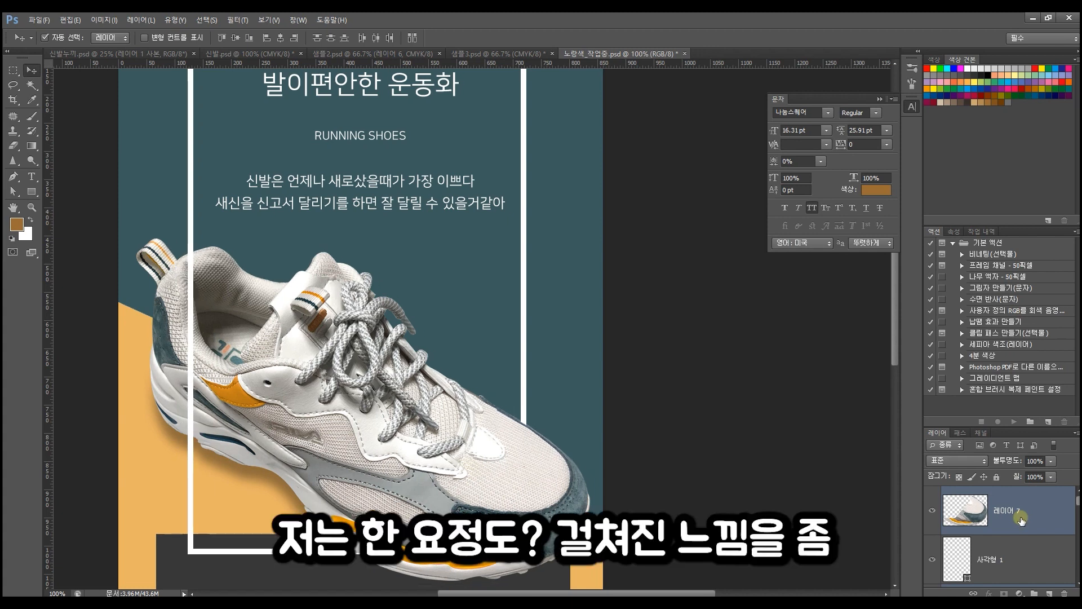
key(shift+Down)
key(shift+Down)
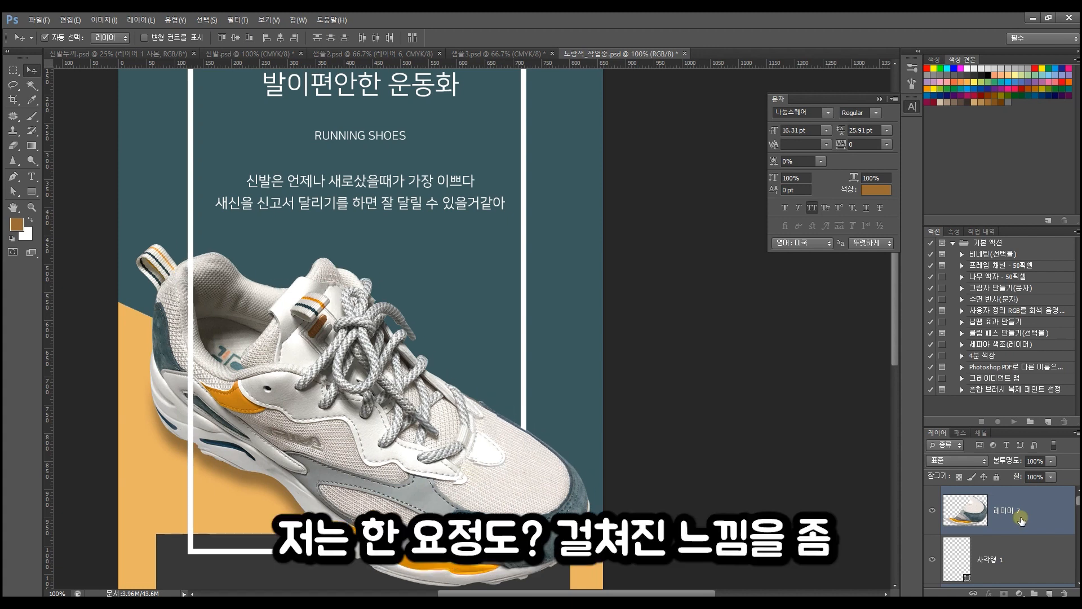
key(shift+Up)
key(shift+Down)
key(shift+Down)
key(shift+Up)
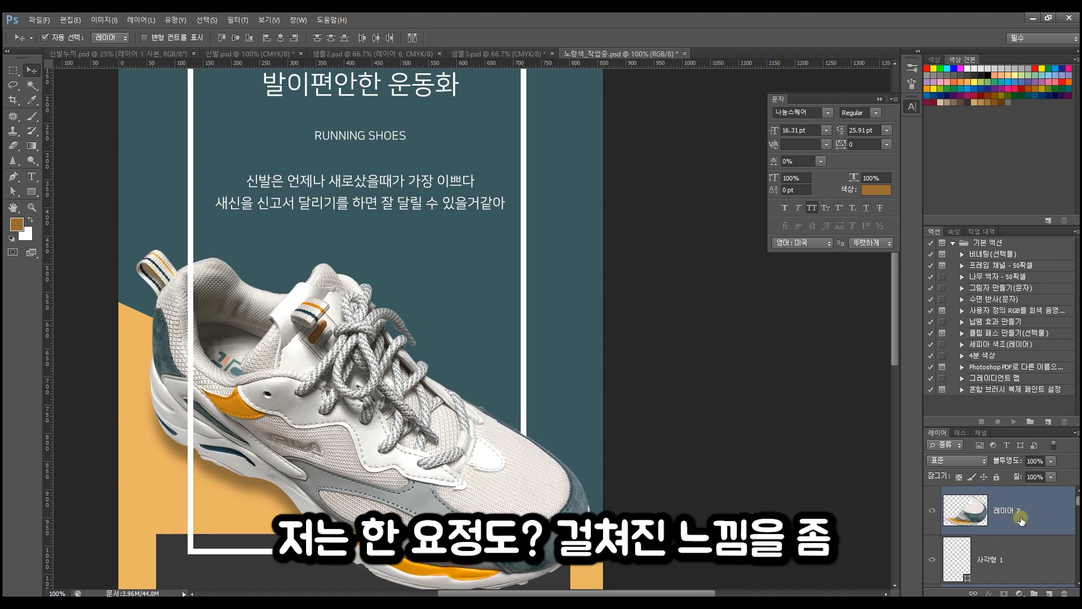
- Nudge the toe layer 레이어 7 up slightly on its own and save the poster
scroll(648, 377, down, 5)
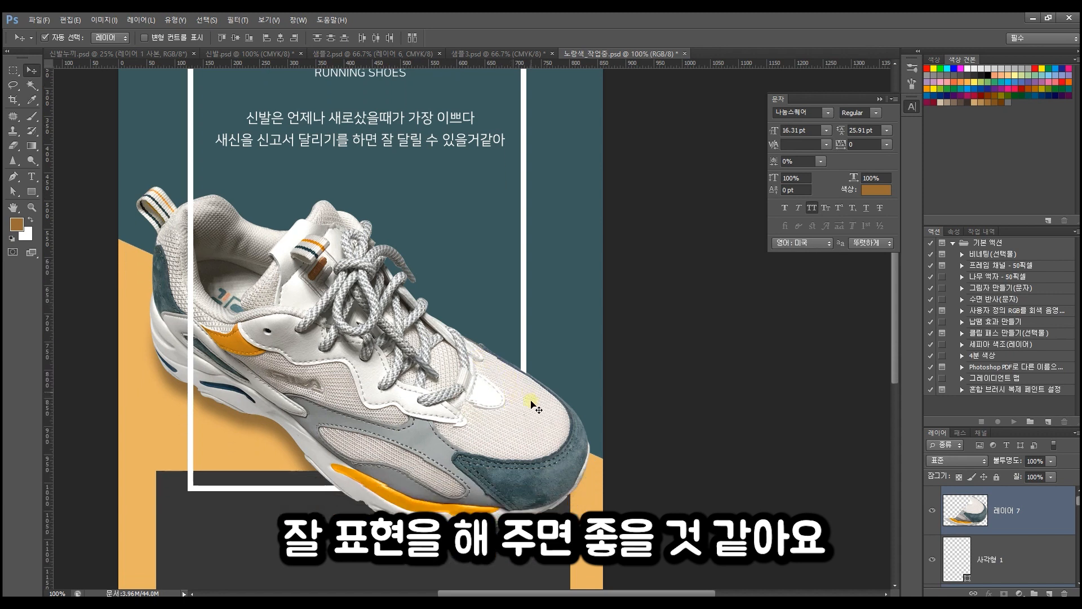
click(514, 448)
key(Up)
key(Up)
key(Up)
key(Up)
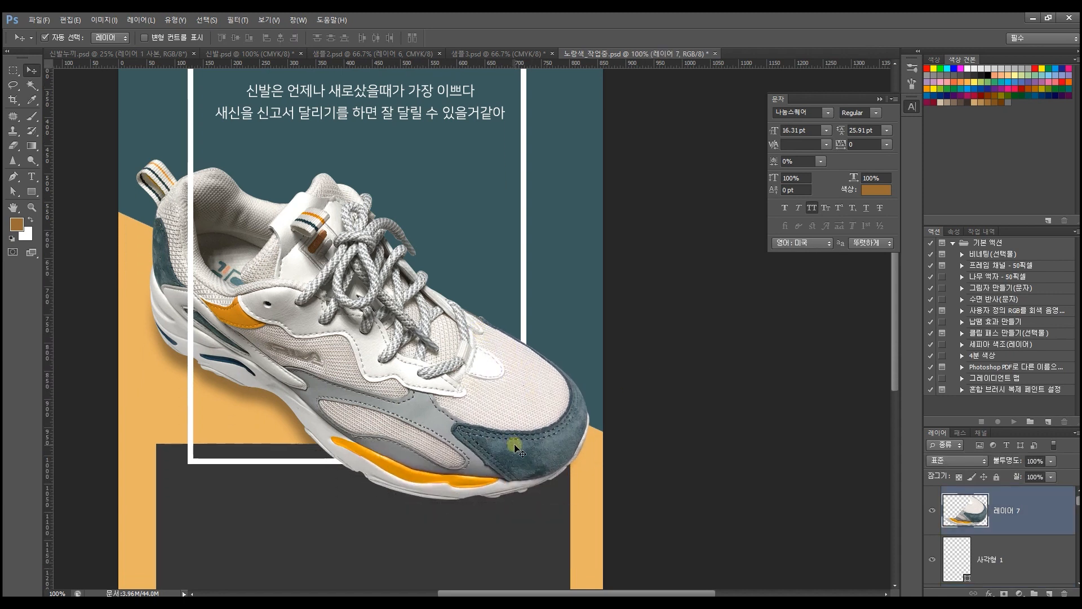
key(ctrl+s)
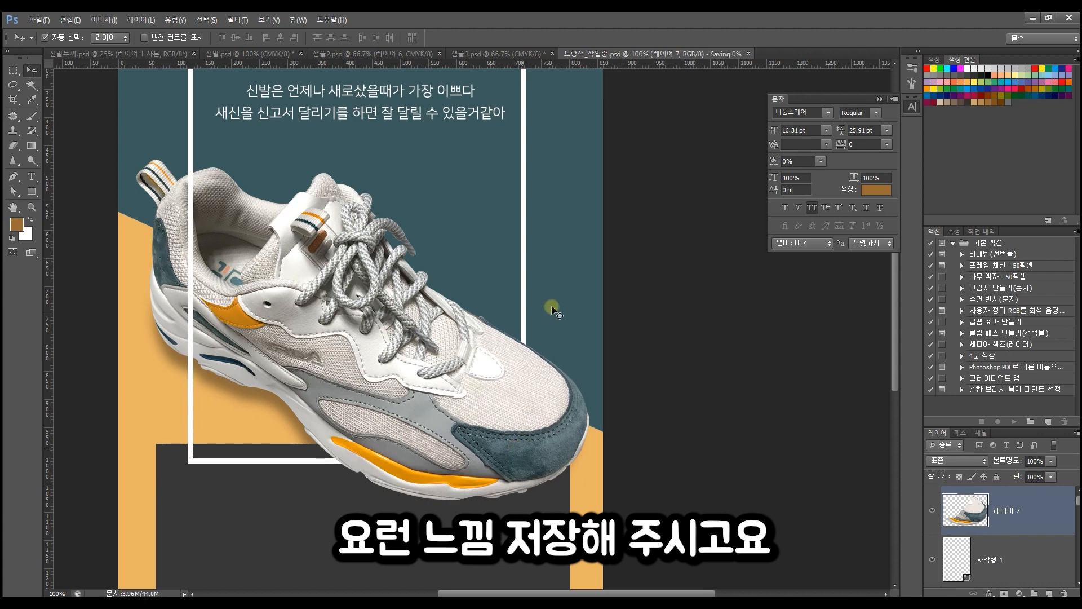
- Select the shadow beneath the sneaker and shift it downward so it falls farther from the sole
click(522, 202)
drag(522, 203, 543, 227)
click(667, 332)
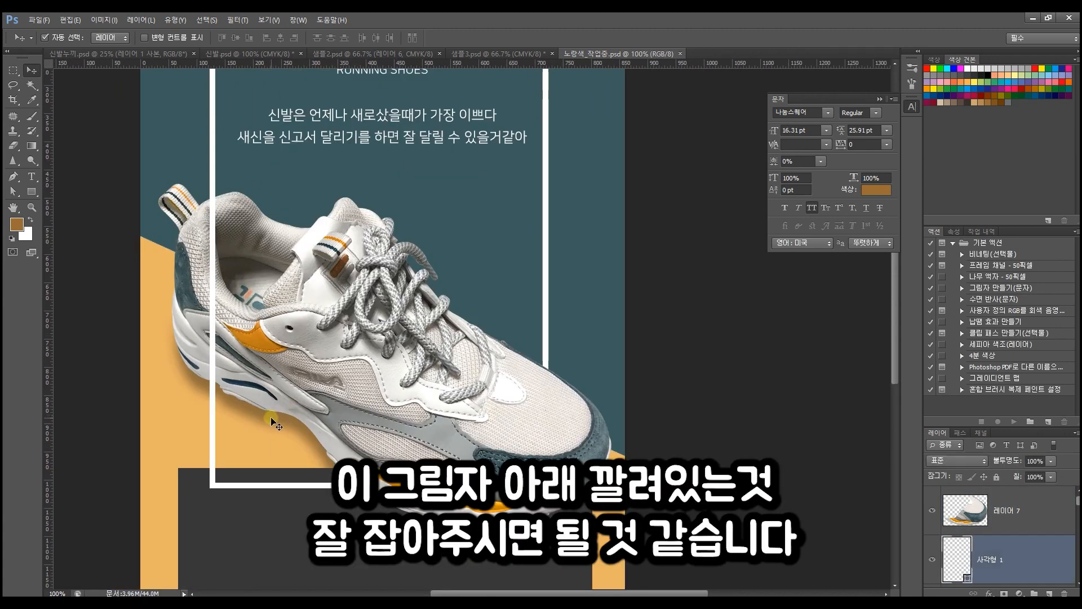
click(200, 387)
key(ctrl+t)
drag(384, 254, 362, 247)
drag(347, 381, 341, 423)
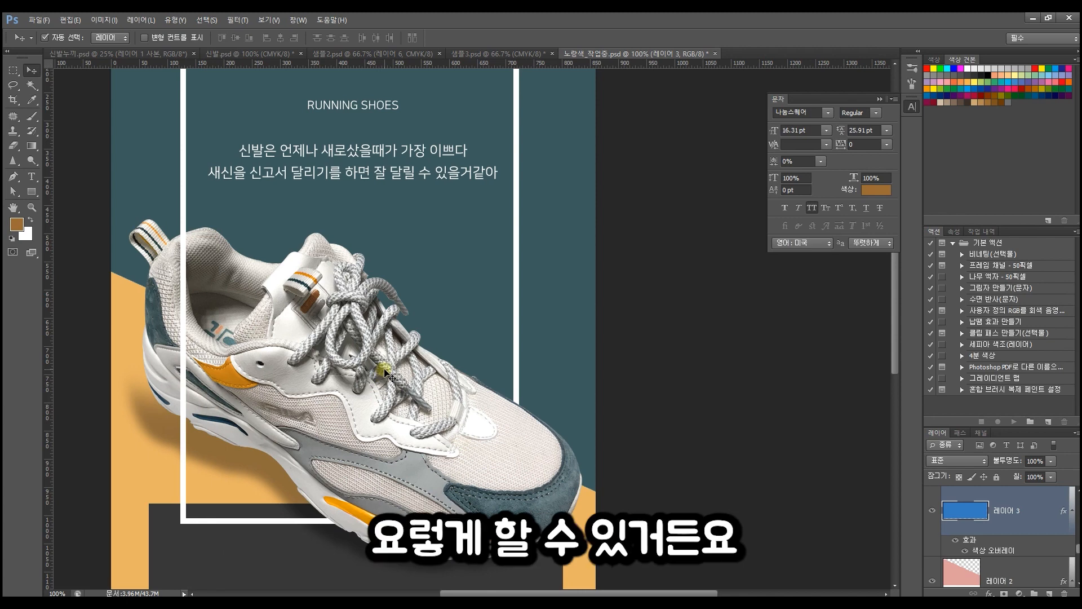
- Place a vertical guide at the horizontal centre of the teal background layer 레이어 1
scroll(394, 382, up, 5)
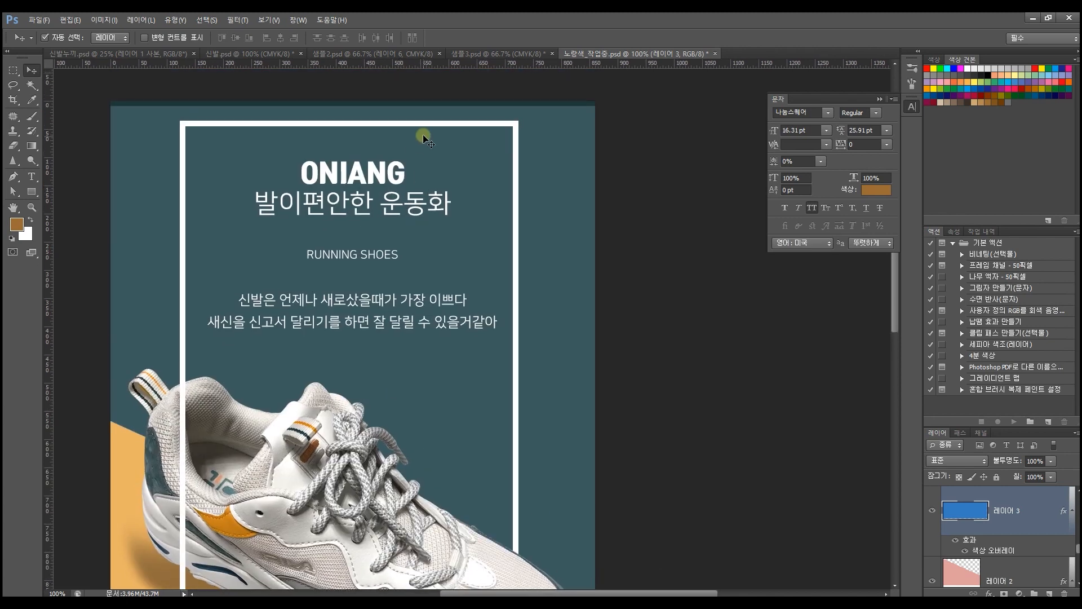
click(426, 127)
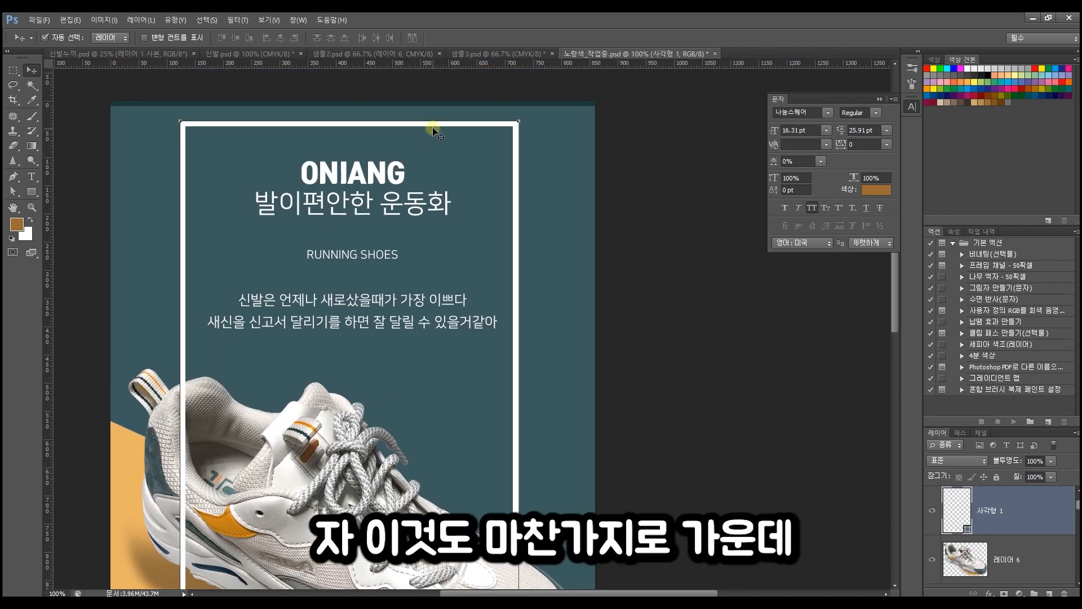
click(462, 119)
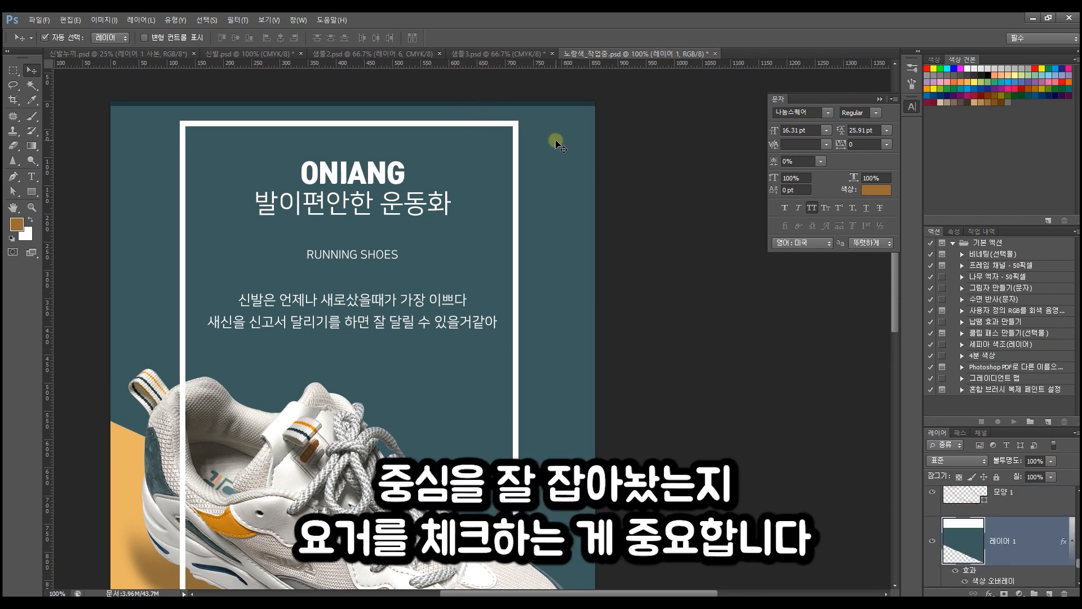
key(ctrl+t)
drag(48, 161, 352, 134)
key(Return)
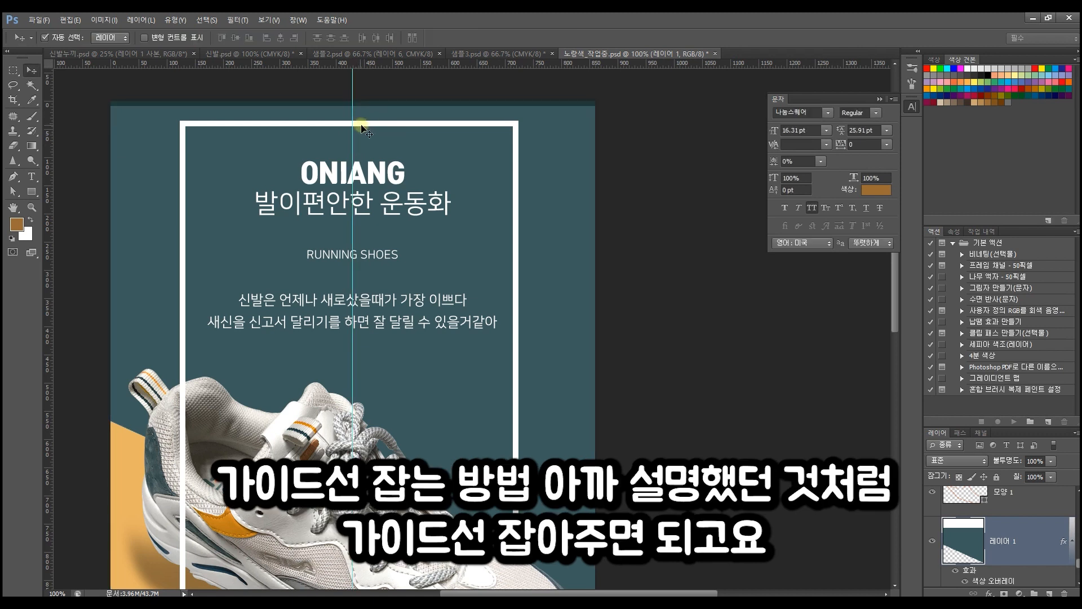
- Nudge the white frame 사각형 1 to the right to X 428.50 px, centring it on the vertical guide
click(357, 124)
key(ctrl+t)
key(Right)
key(Right)
key(Right)
key(Right)
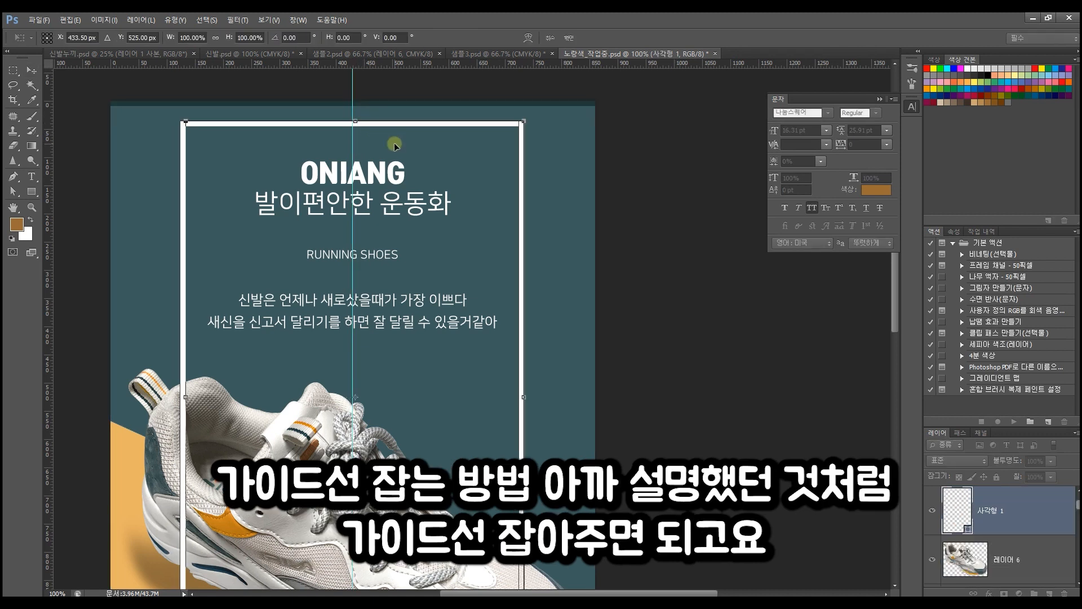
key(Right)
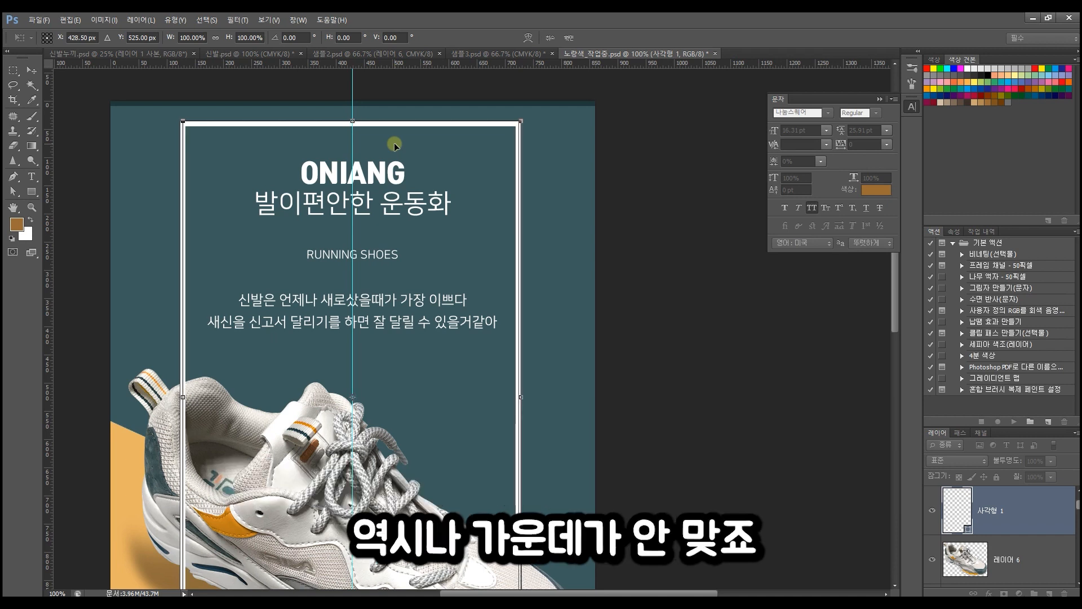
key(Return)
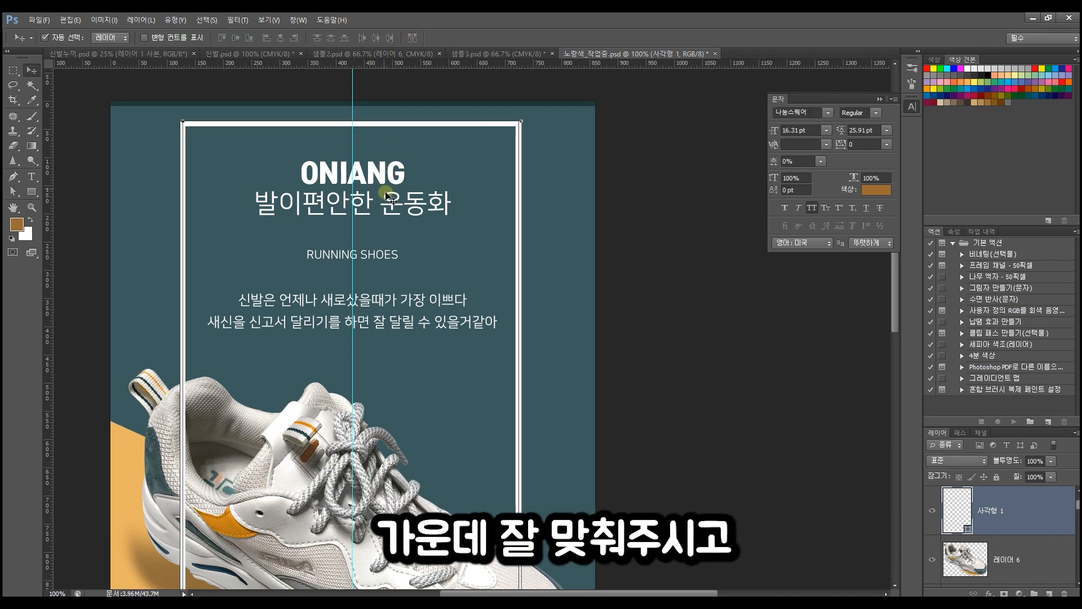
- Try to move the headline text on the canvas and undo the move
click(601, 175)
drag(406, 205, 436, 235)
key(ctrl+z)
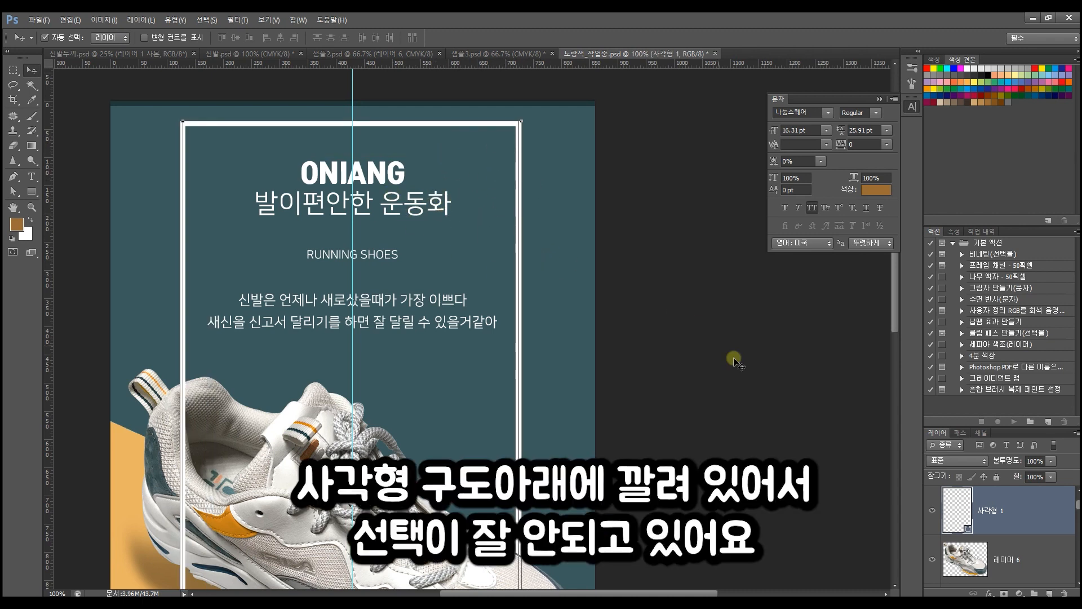
- Select the poster's text layers together and bring them to the top of the layer stack
scroll(990, 517, down, 2)
click(997, 528)
scroll(997, 528, up, 1)
ctrl+click(997, 540)
scroll(997, 540, up, 1)
ctrl+click(998, 541)
key(ctrl+shift+bracketright)
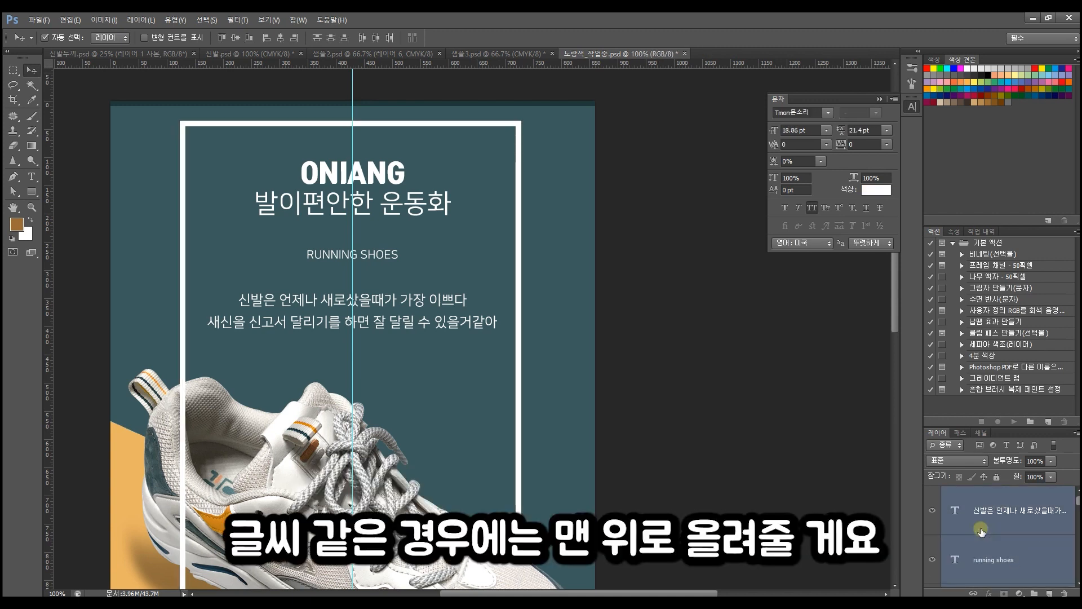
- Check the text block's centre against the guide, move the text straight down a little within the frame, and deselect it
key(ctrl+t)
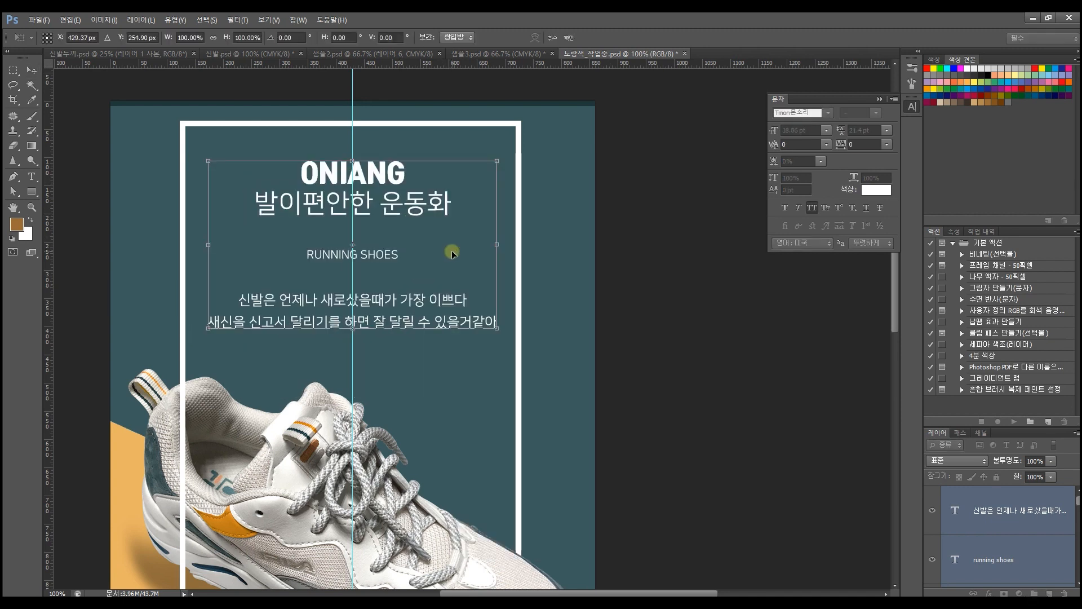
key(Return)
drag(417, 211, 417, 232)
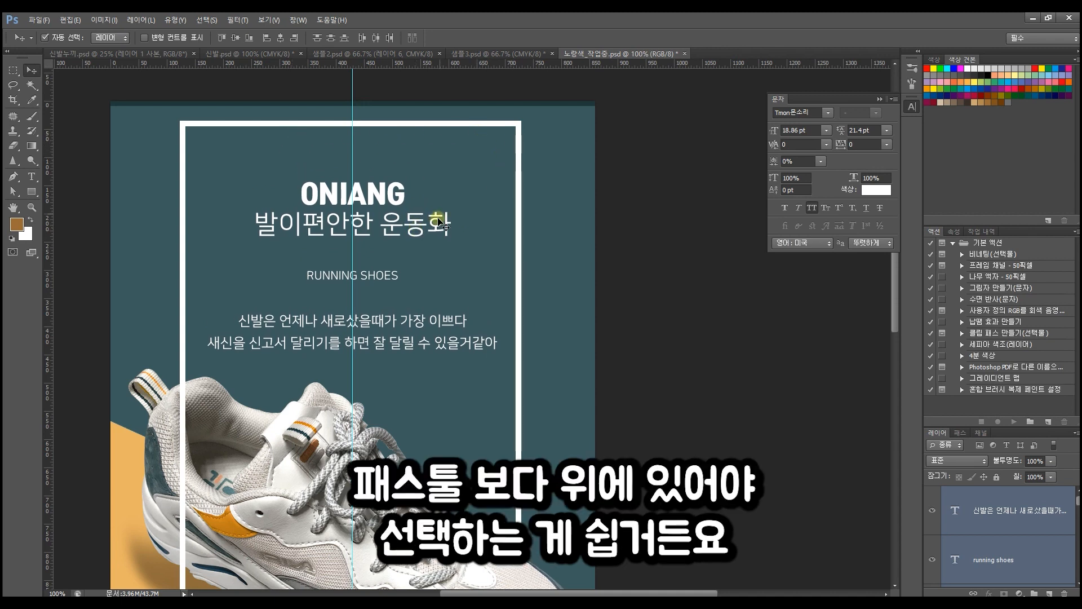
click(606, 215)
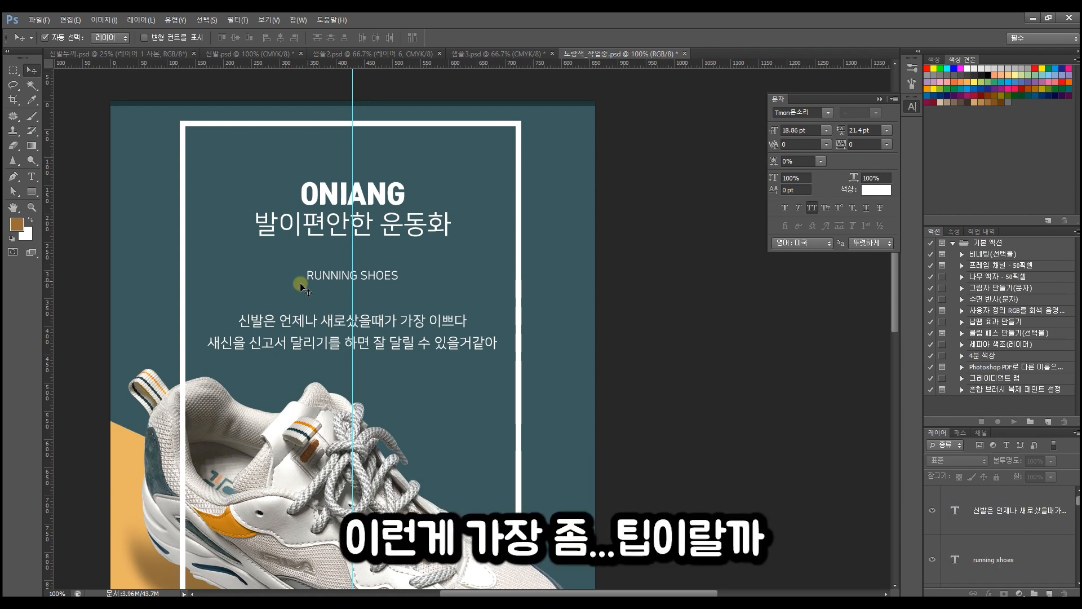
- Scale the two-line slogan beneath RUNNING SHOES down to about 84% around its centre, and shrink it slightly once more
click(433, 333)
key(ctrl+t)
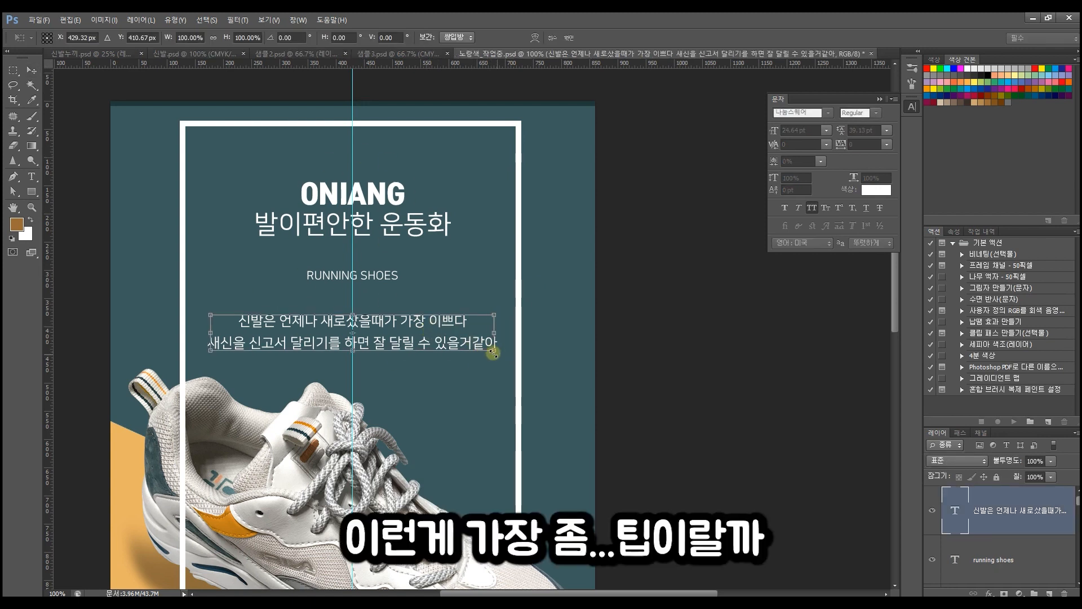
drag(495, 354, 473, 349)
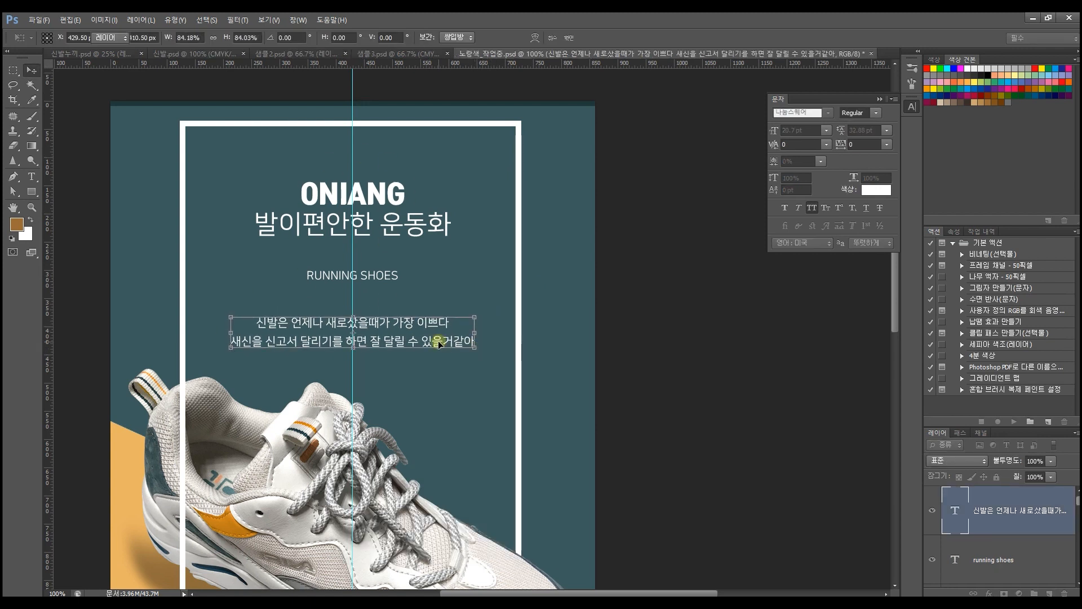
key(Return)
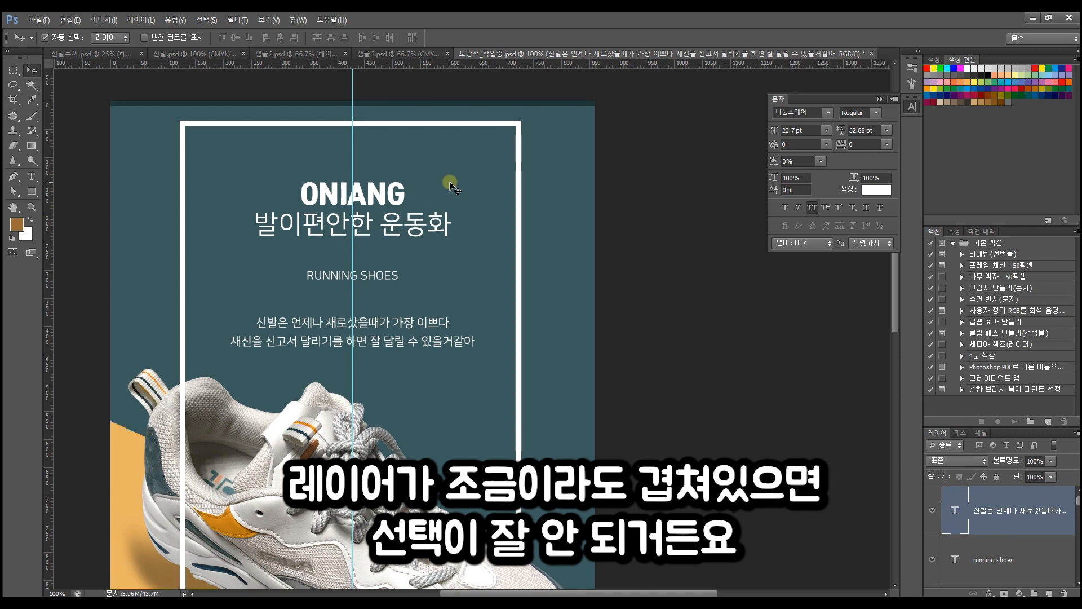
key(ctrl+t)
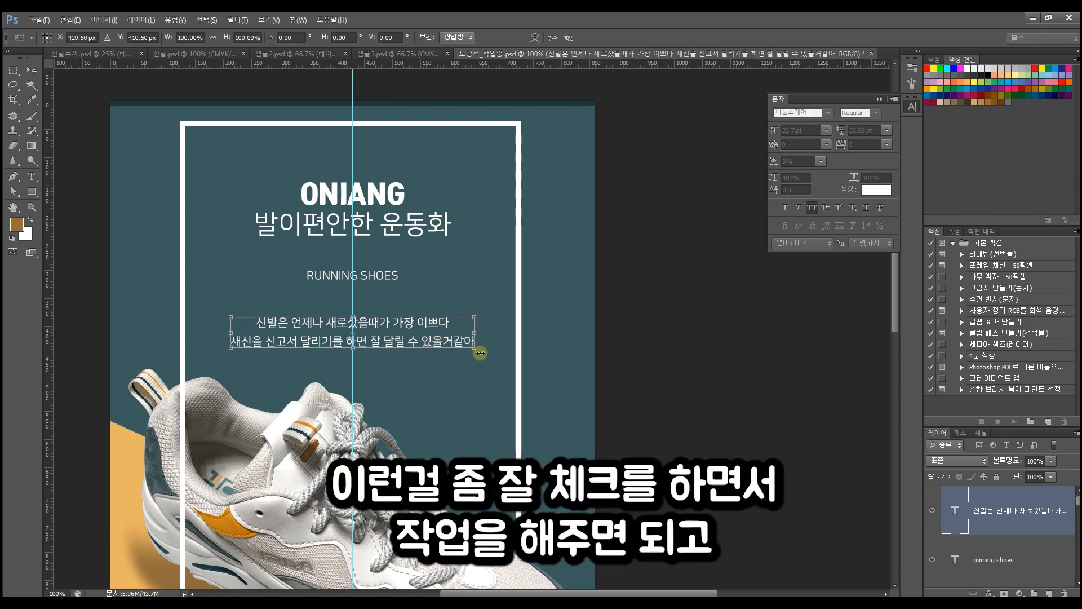
drag(472, 349, 456, 345)
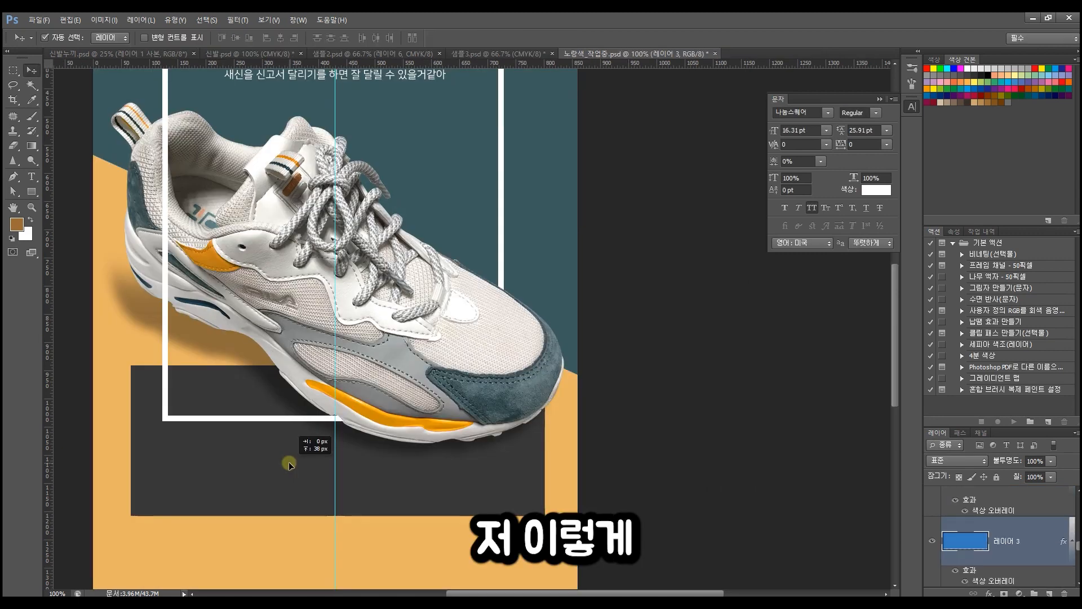
- Move the dark information box below the yellow sneaker and stretch it to the full page width
drag(289, 463, 285, 543)
drag(328, 446, 336, 293)
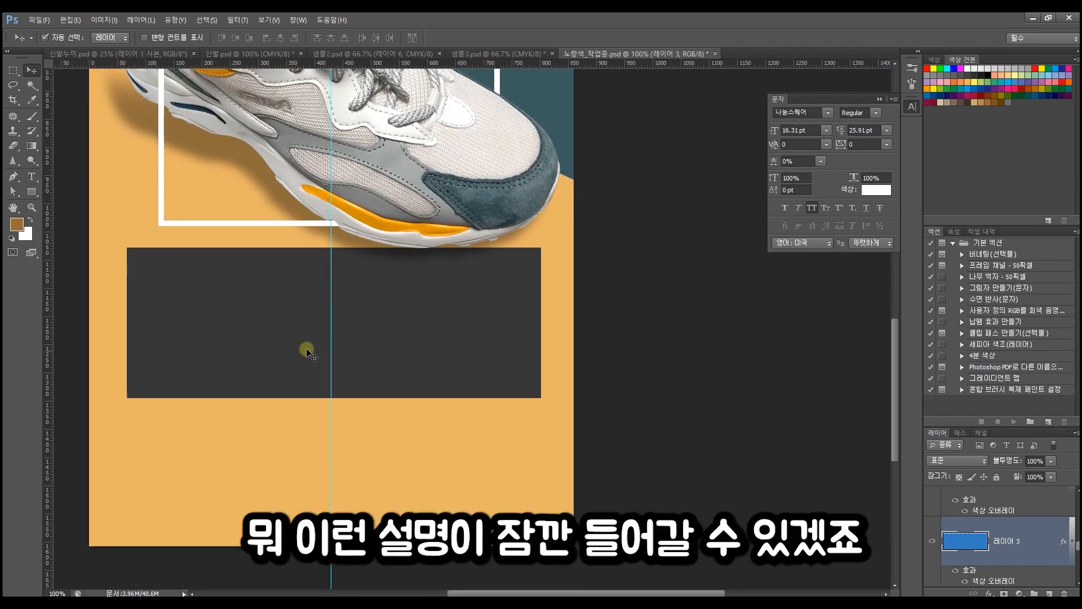
key(ctrl+t)
drag(542, 323, 565, 329)
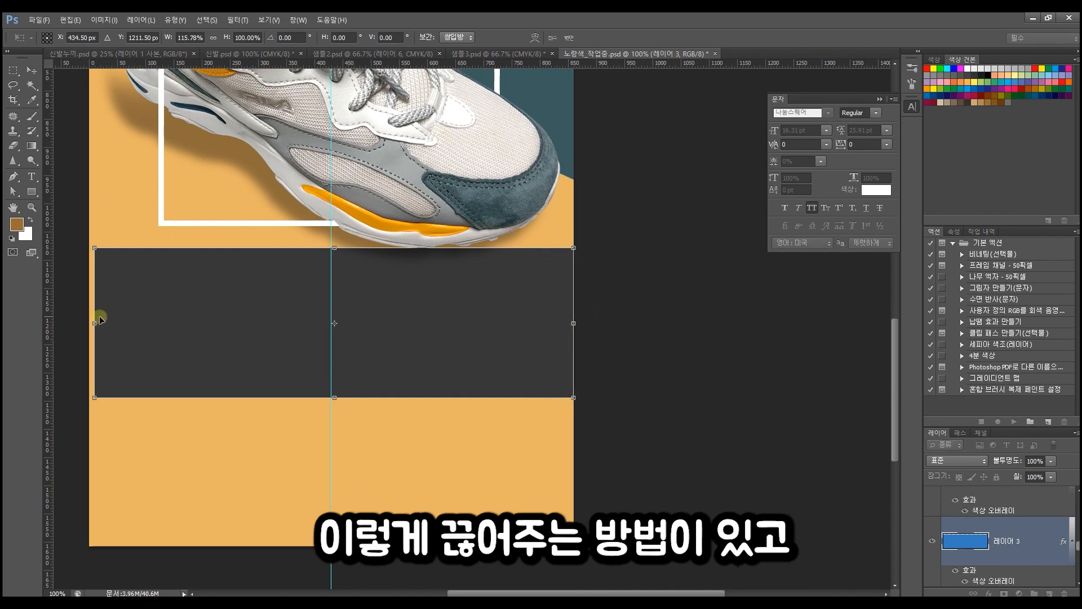
mouse_move(96, 319)
mouse_down()
mouse_move(84, 316)
mouse_move(90, 327)
mouse_up()
drag(457, 225, 450, 313)
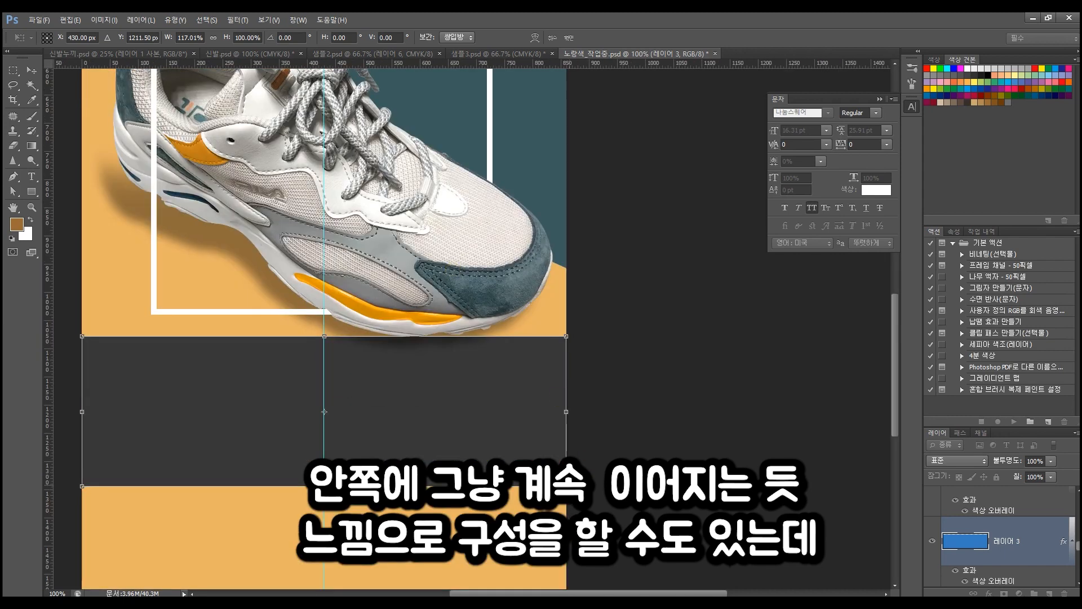
- Narrow the dark box to the white frame's width, place it against the frame's lower edge, and extend it downward
drag(566, 486, 531, 475)
drag(481, 426, 492, 403)
drag(381, 401, 384, 389)
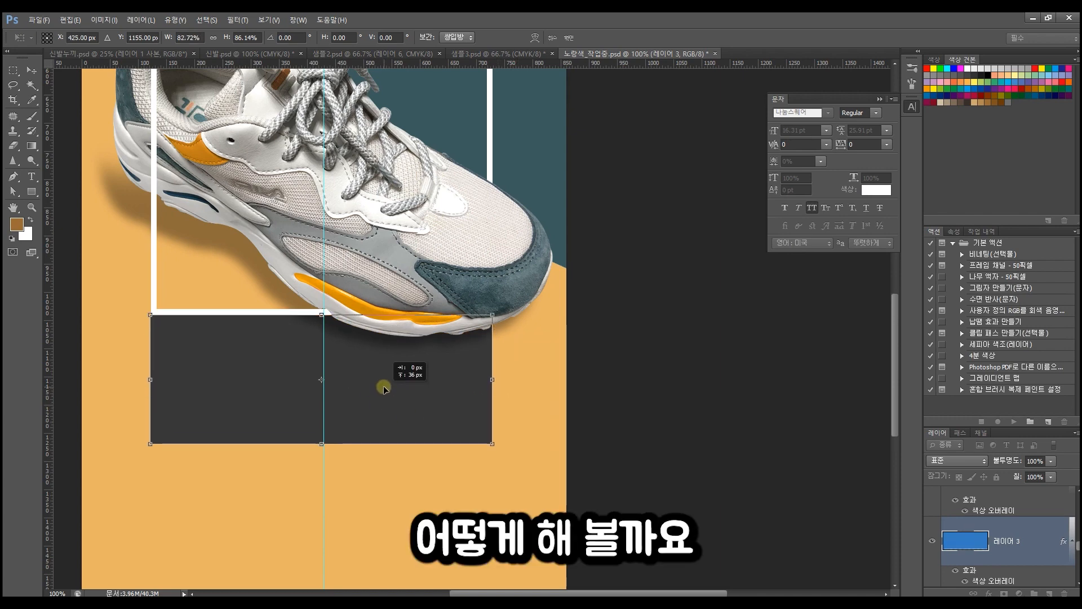
drag(364, 439, 332, 524)
key(Return)
- Move the dark box straight down to leave a strip of orange between it and the white frame
mouse_move(403, 346)
mouse_down()
mouse_move(418, 370)
mouse_move(413, 363)
mouse_up()
drag(394, 432, 398, 225)
drag(399, 364, 389, 269)
key(ctrl+t)
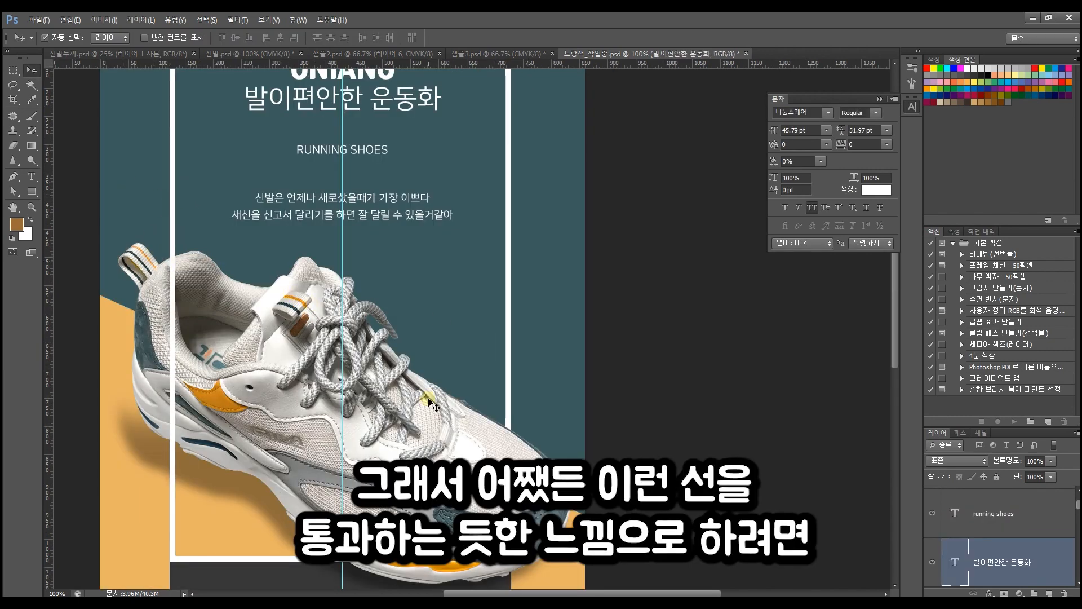
scroll(393, 375, down, 3)
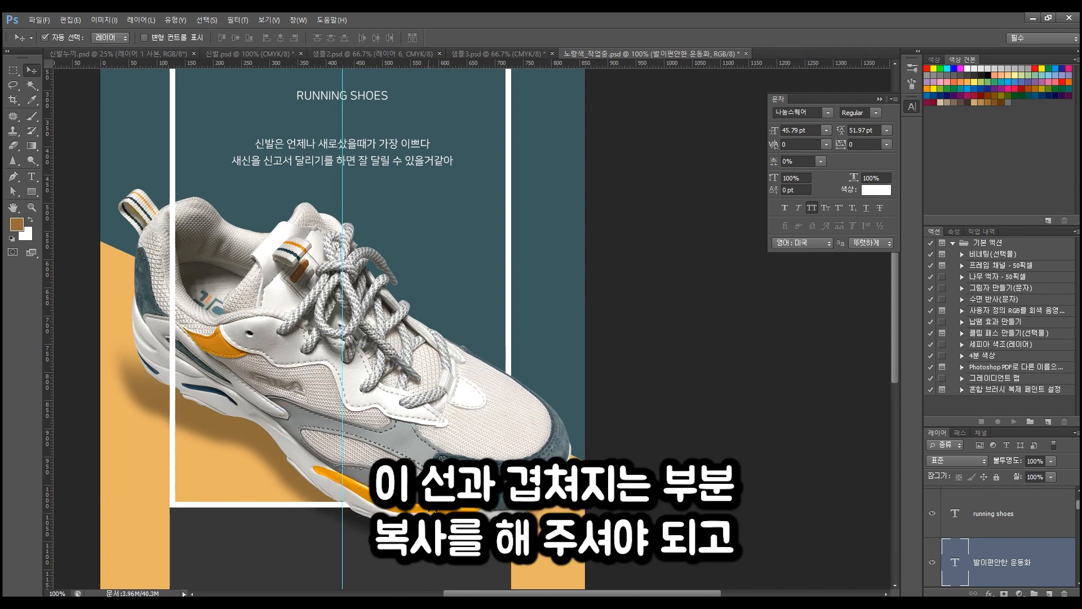
scroll(349, 484, up, 5)
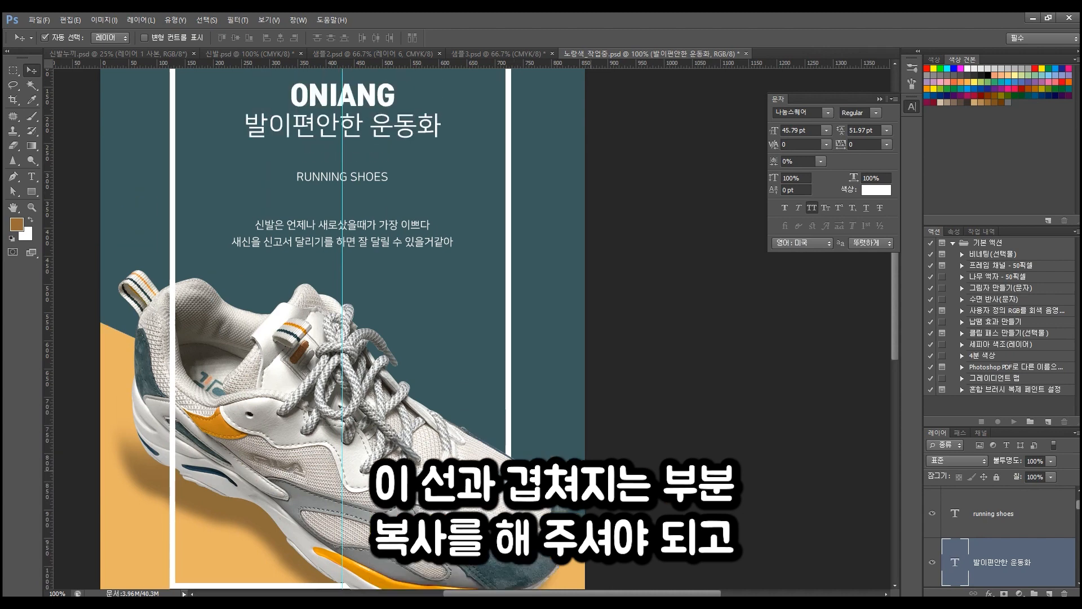
scroll(586, 485, down, 20)
click(195, 266)
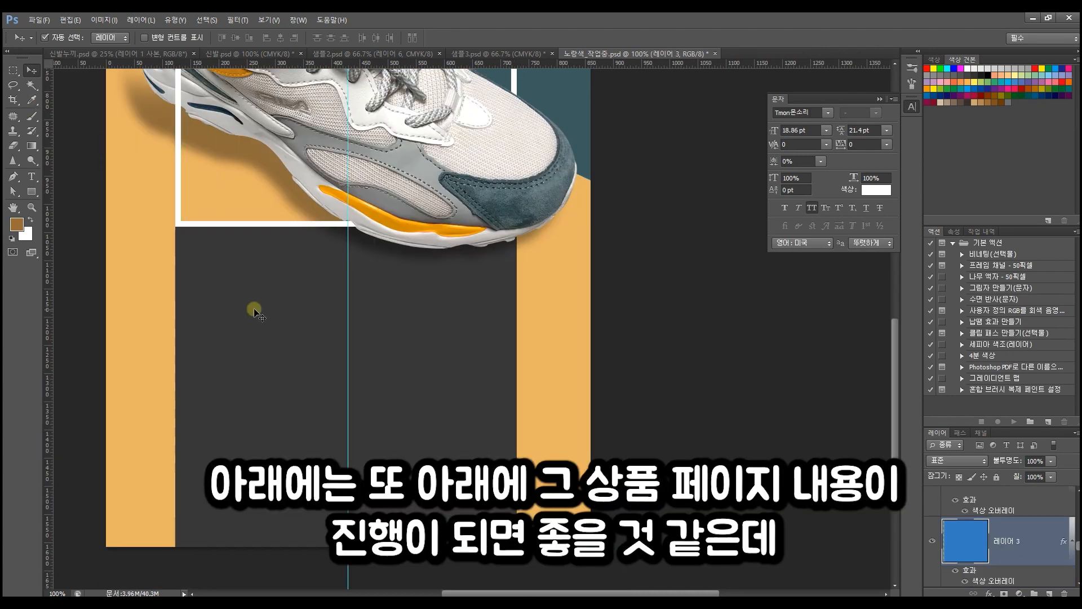
drag(254, 308, 261, 363)
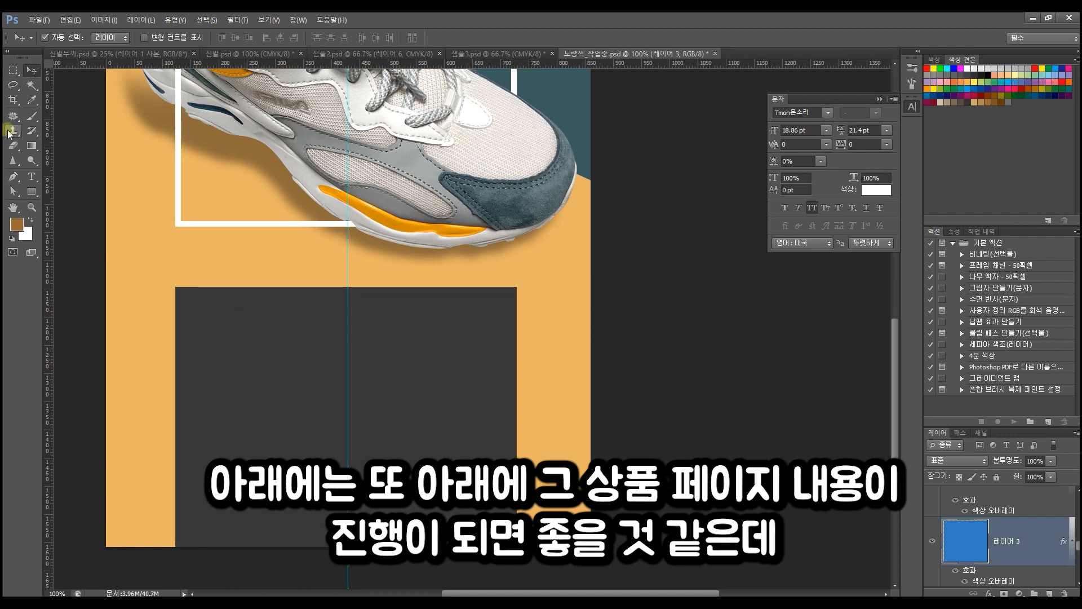
- Extend the canvas below the poster by about 550 px with the Crop tool
click(19, 101)
scroll(381, 441, down, 5)
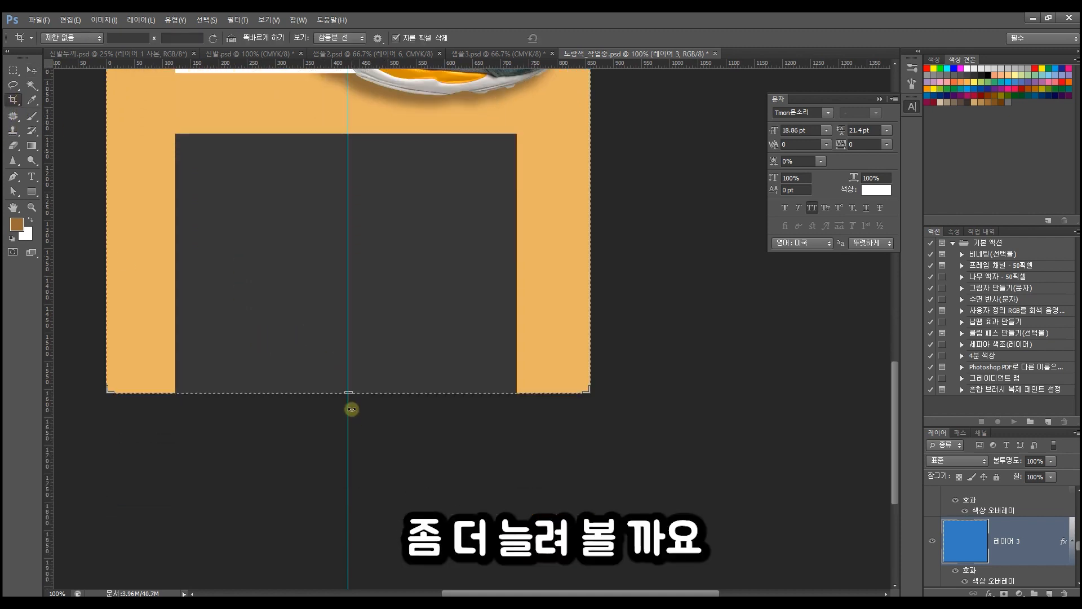
drag(352, 399, 382, 472)
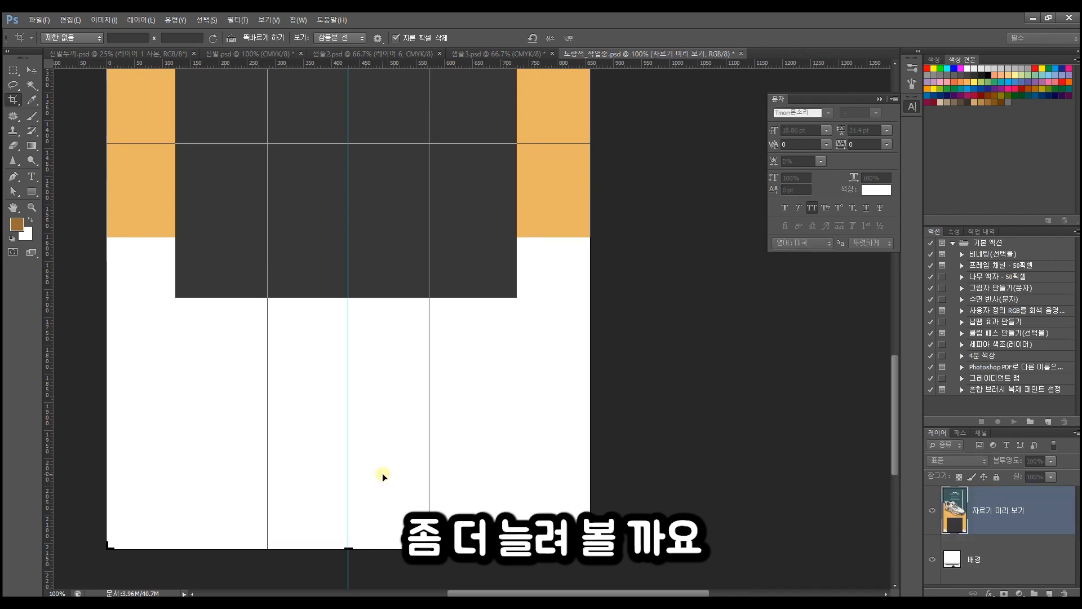
key(Return)
click(32, 71)
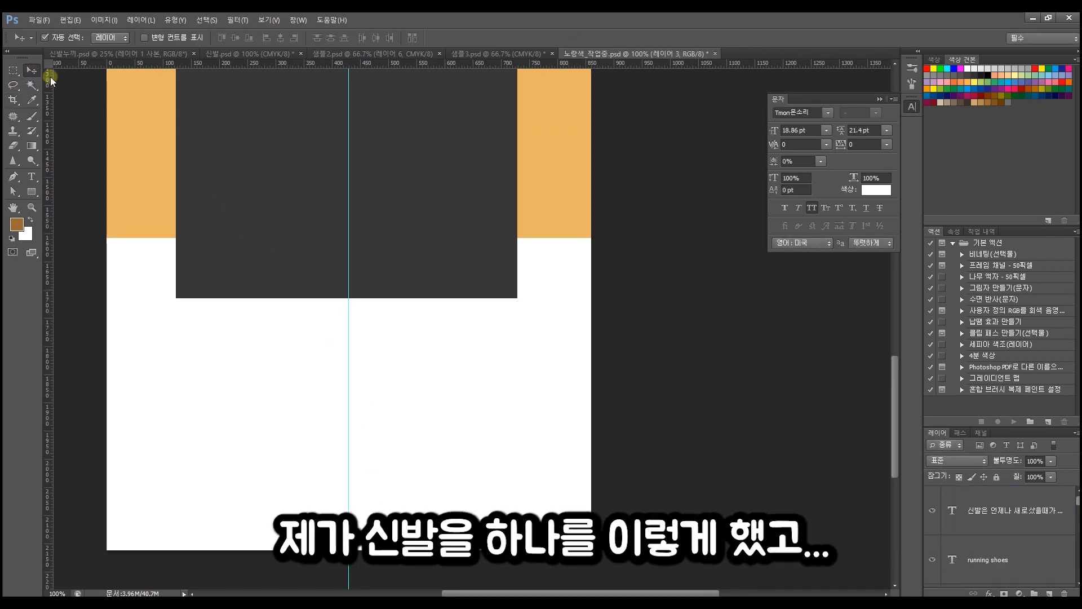
- Find the pink sneaker in the sample documents and copy it from 샘플3.psd into the 노랑색_작업중.psd poster
drag(331, 150, 325, 561)
drag(335, 362, 316, 318)
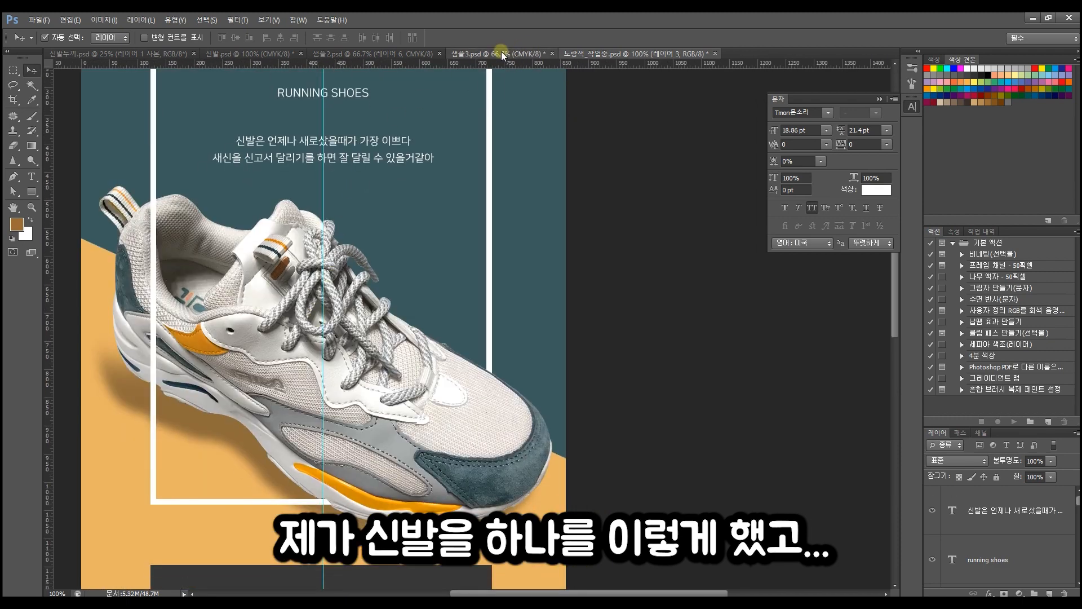
click(400, 52)
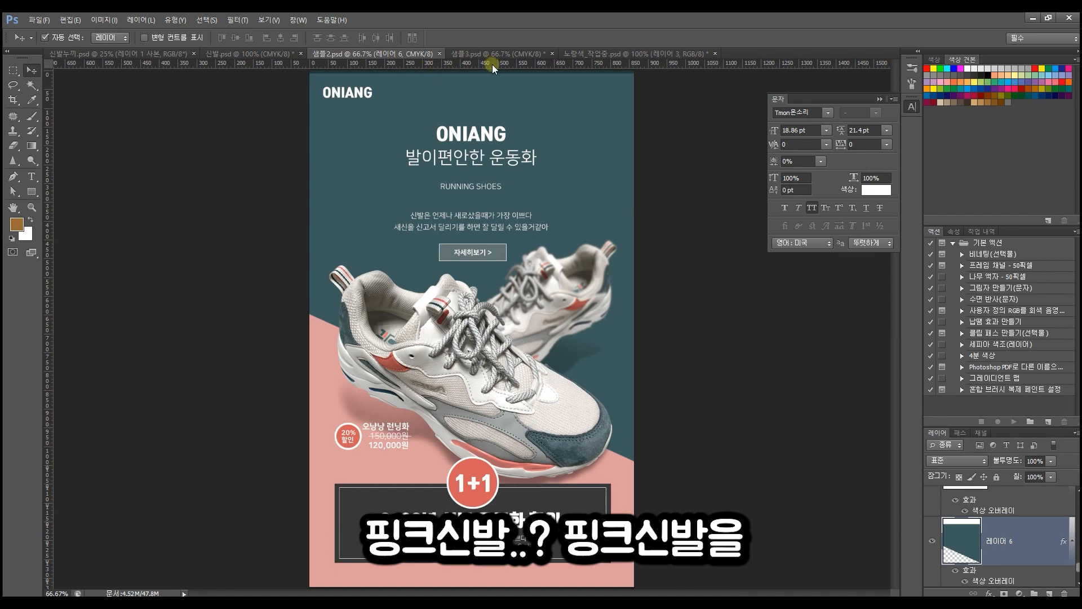
click(500, 55)
drag(420, 349, 500, 378)
key(ctrl+z)
click(667, 318)
drag(499, 315, 356, 367)
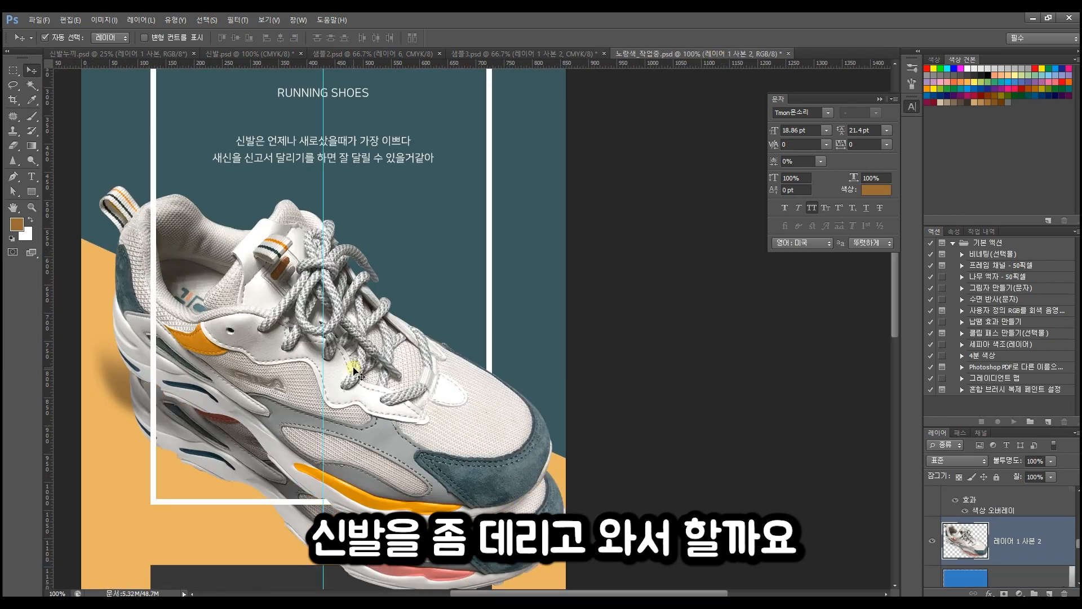
- Move the pink sneaker down below the white frame over the dark box and flip it horizontally
drag(377, 494, 415, 111)
drag(466, 224, 447, 526)
key(ctrl+t)
right_click(322, 235)
click(374, 401)
drag(434, 399, 434, 433)
key(Return)
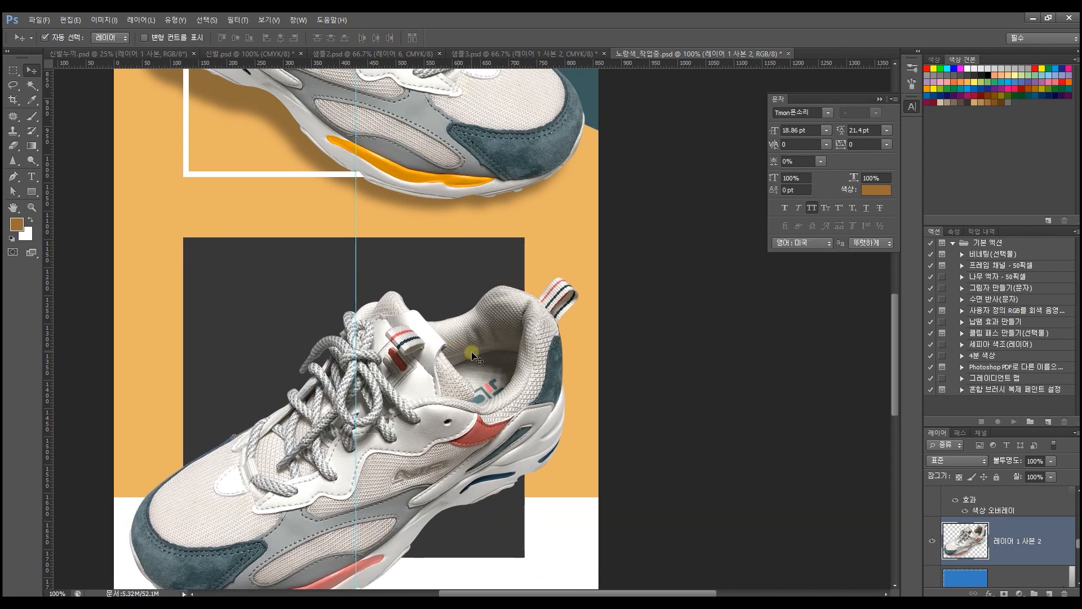
- Delete the dark box behind the pink sneaker and scale the sneaker down slightly
click(480, 267)
mouse_move(438, 401)
mouse_down()
mouse_move(431, 524)
mouse_move(448, 269)
mouse_move(437, 401)
mouse_up()
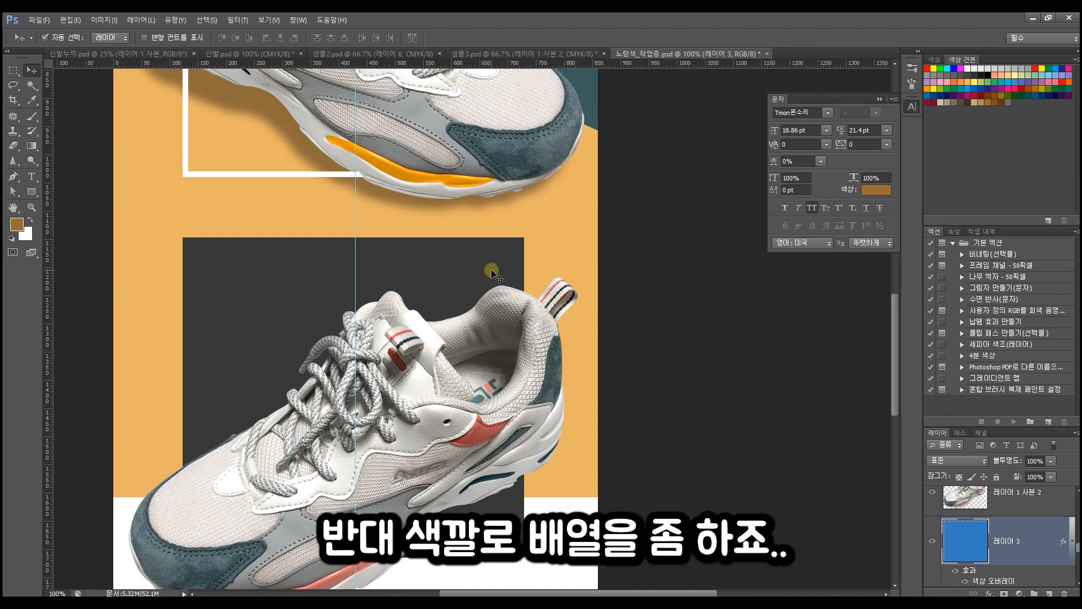
key(Delete)
key(ctrl+t)
key(ctrl+minus)
key(Escape)
drag(307, 368, 313, 293)
- Duplicate the orange background shape further down the page, rotate the copy 180°, and flip it horizontally
drag(285, 216, 232, 354)
key(ctrl+t)
drag(499, 526, 250, 206)
right_click(400, 229)
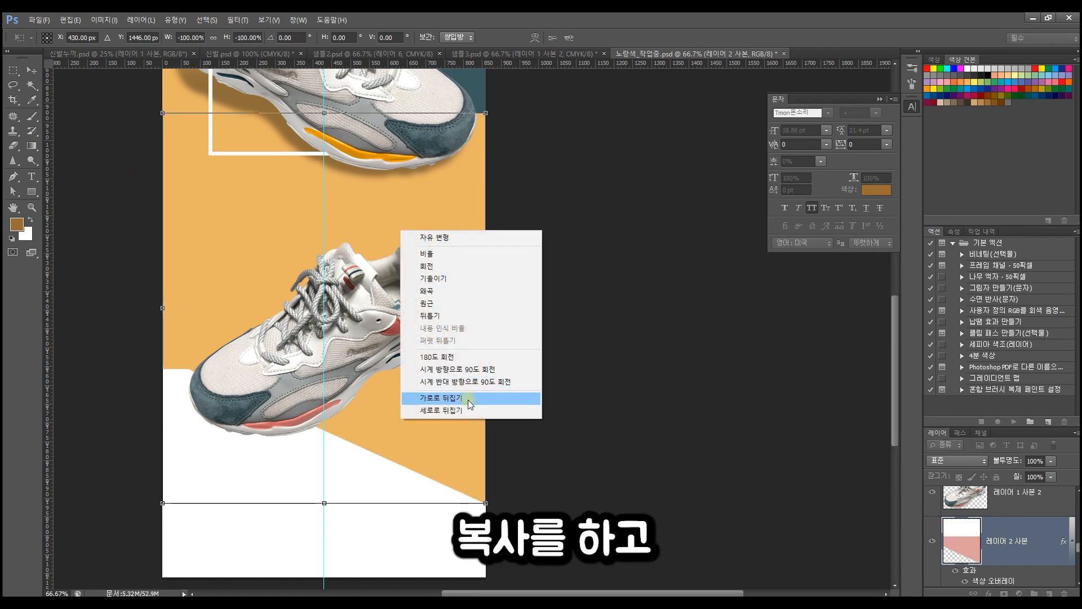
click(467, 400)
key(Return)
drag(457, 366, 425, 487)
- Marquee the part of the duplicated orange shape that covers the teal area beside the first sneaker and delete it
click(16, 73)
drag(346, 128, 502, 243)
drag(444, 216, 489, 239)
key(Delete)
click(479, 290)
- Delete a rectangular area from the original orange layer behind the pink sneaker's heel and deselect
scroll(471, 467, down, 1)
drag(471, 477, 356, 380)
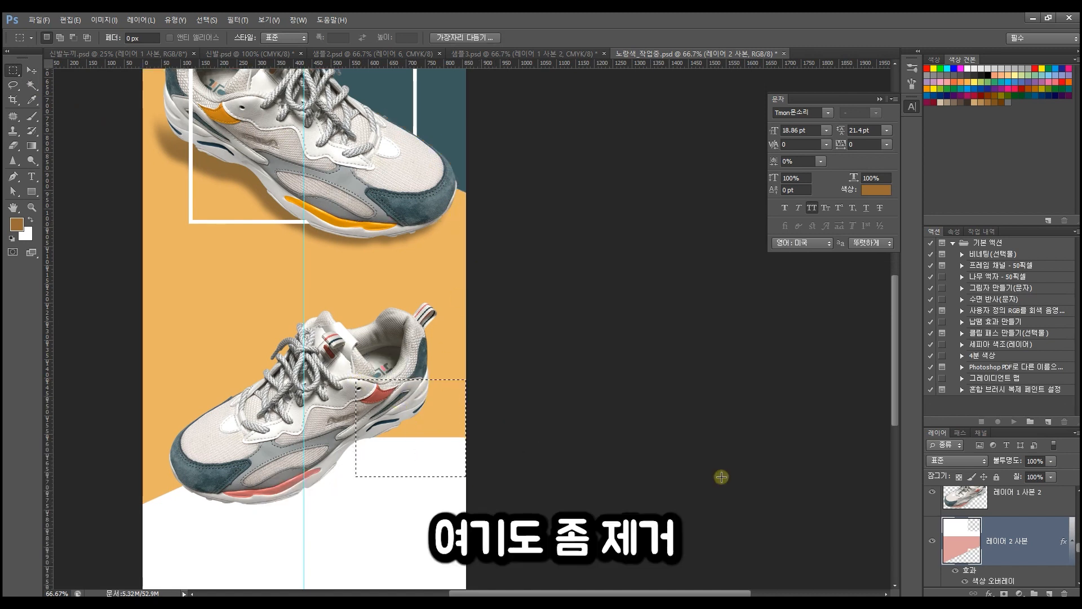
scroll(967, 537, down, 1)
click(993, 574)
key(Delete)
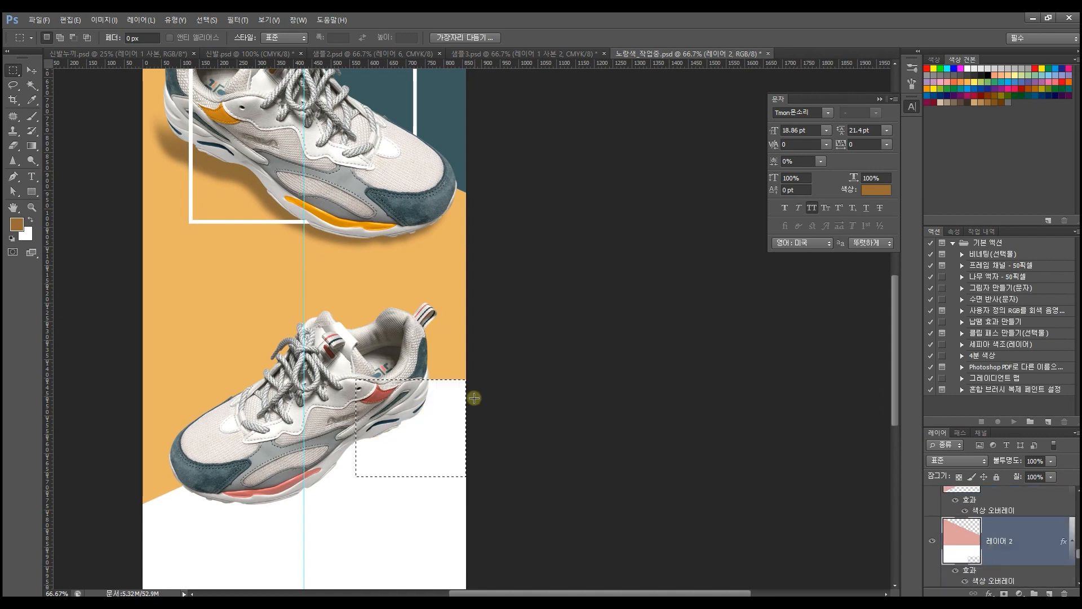
click(90, 354)
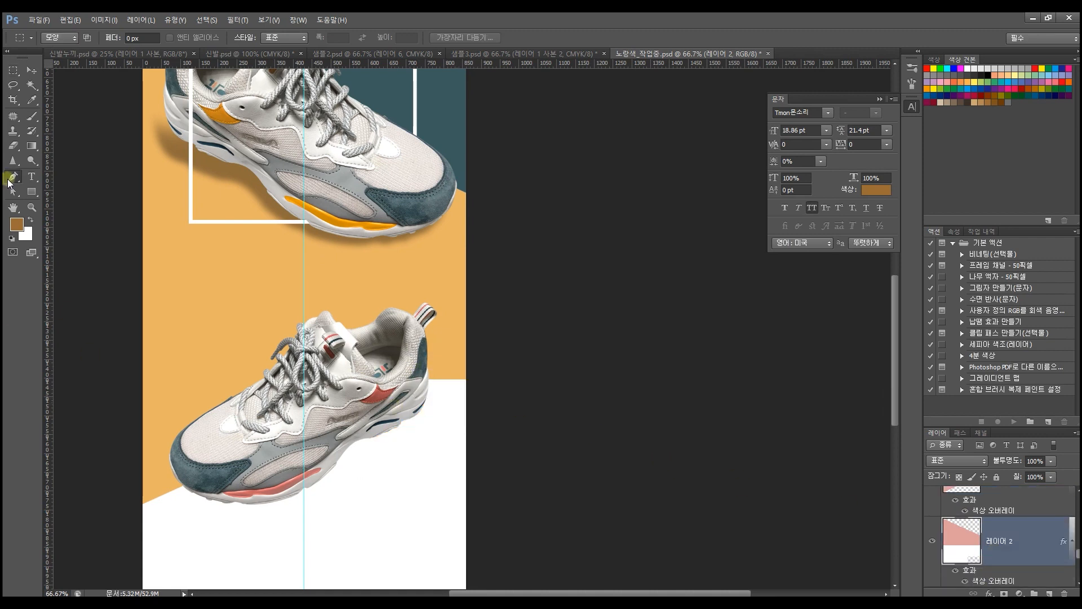
- Duplicate the teal background shape down behind the pink sneaker, rotate the copy 180°, and flip it horizontally
click(11, 178)
scroll(244, 290, down, 1)
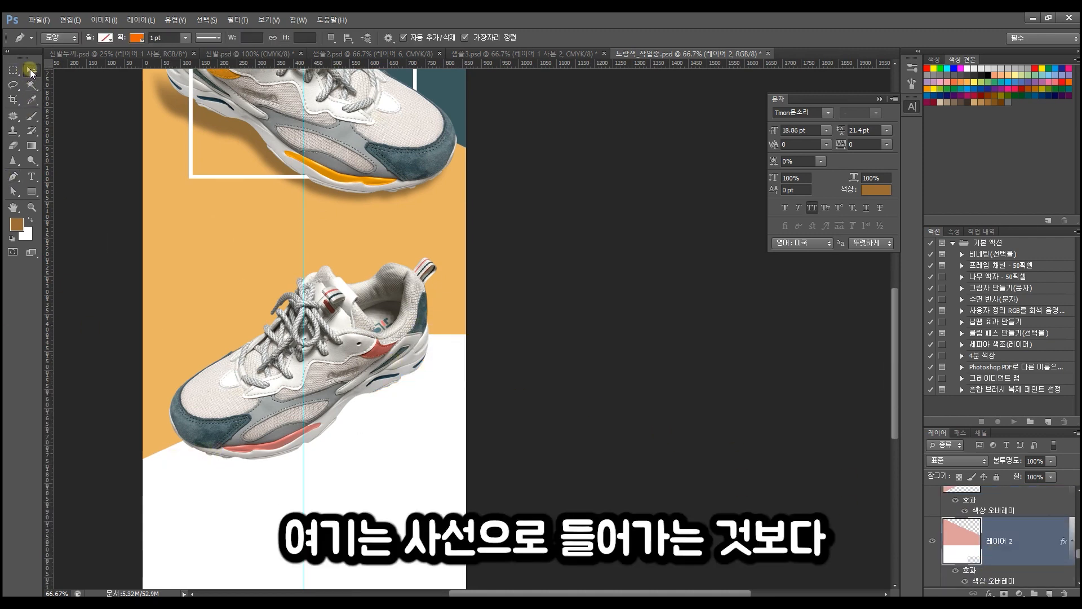
click(31, 73)
scroll(451, 241, up, 1)
click(453, 108)
drag(453, 104, 443, 482)
scroll(437, 357, down, 3)
key(ctrl+t)
drag(496, 455, 171, 143)
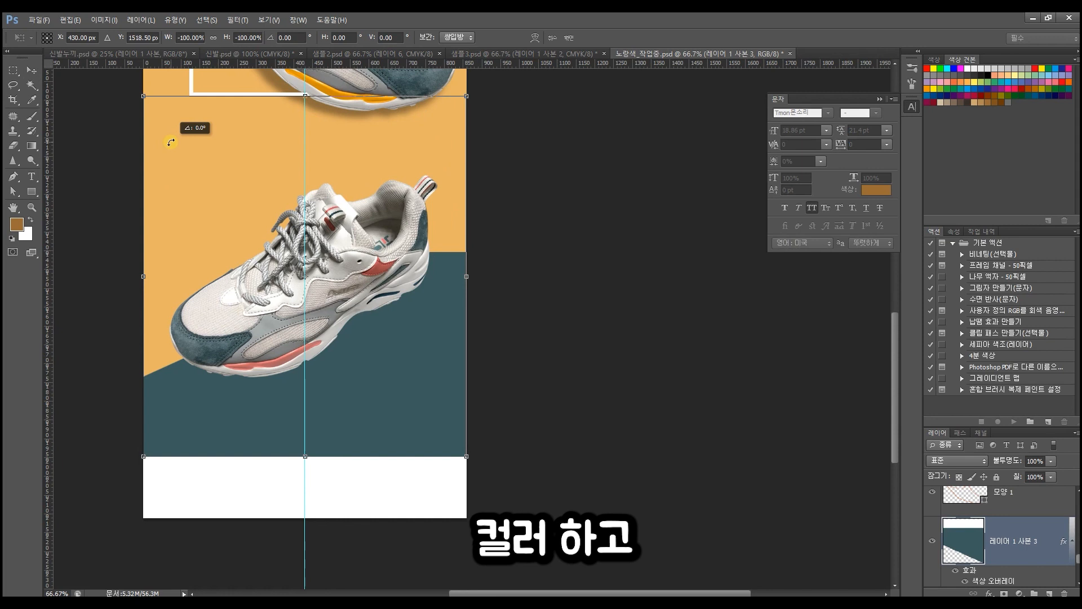
right_click(247, 293)
click(292, 462)
key(Return)
- Stack the flipped teal shape behind the orange shapes and move it down to fill the bottom of the page
key(ctrl+bracketright)
key(ctrl+bracketright)
key(ctrl+bracketright)
key(ctrl+bracketleft)
drag(402, 338, 418, 377)
key(ctrl+z)
drag(432, 463, 422, 517)
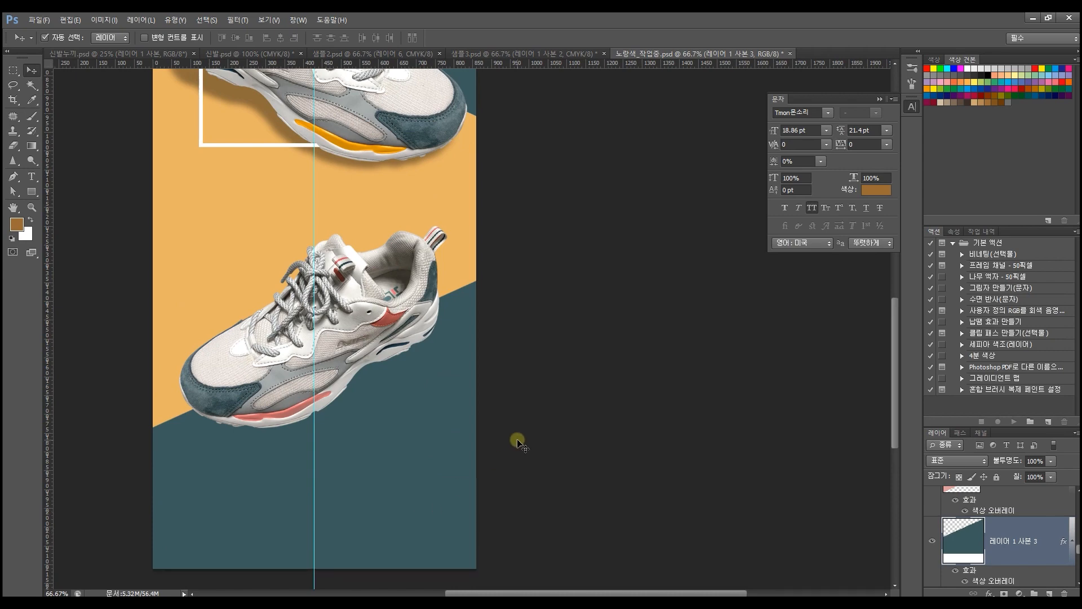
- Move the pink sneaker straight down slightly over the diagonal between orange and teal
click(370, 375)
drag(370, 322, 370, 337)
drag(407, 217, 404, 316)
click(399, 325)
- Try repositioning the elements of the lower section and undo both moves
drag(341, 335, 444, 371)
key(ctrl+z)
drag(379, 345, 377, 301)
key(ctrl+z)
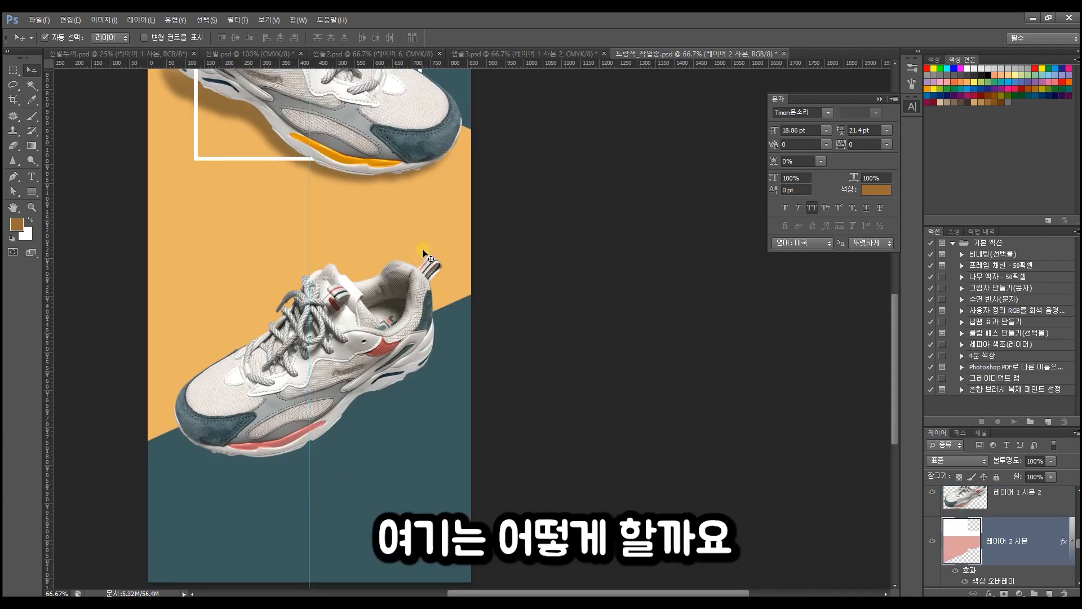
- Scale the lower orange shape to about 93%, place it about 180 px lower, and move the pink sneaker down with it
key(ctrl+t)
drag(471, 442, 449, 416)
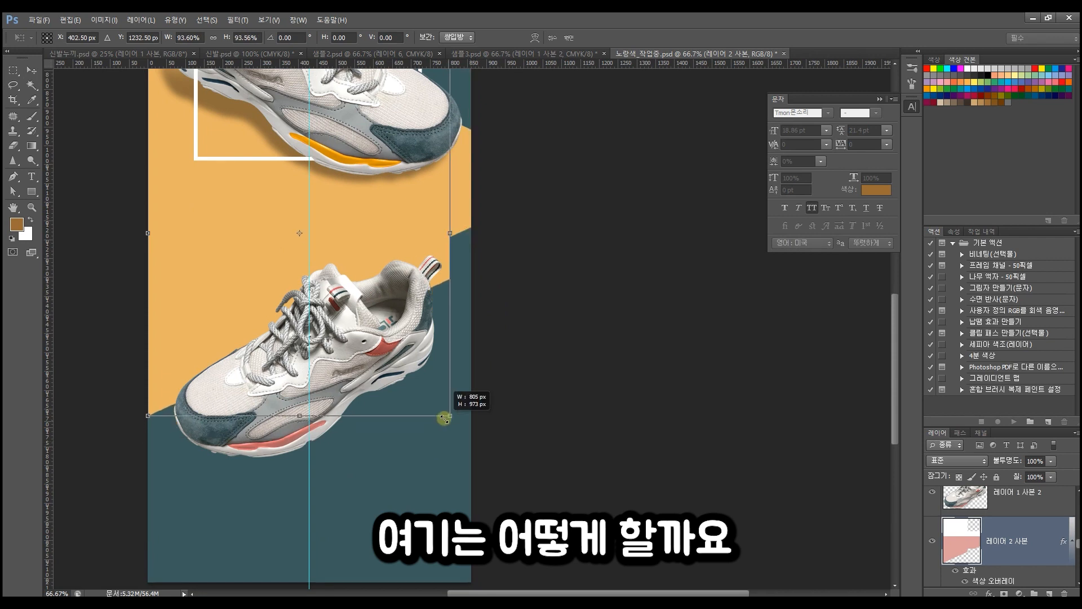
drag(416, 240, 429, 306)
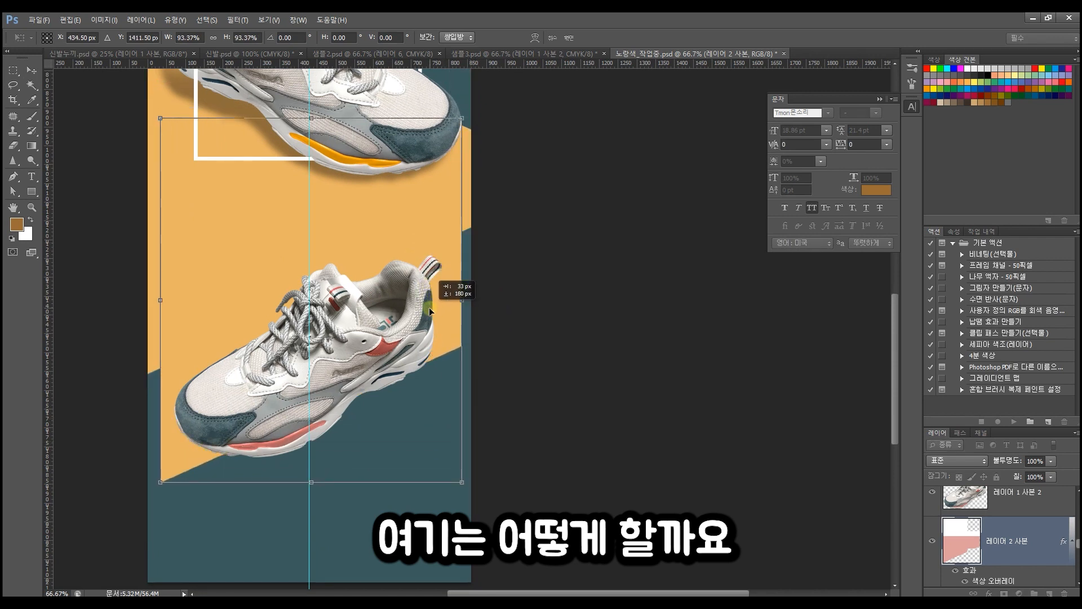
key(Return)
drag(325, 325, 335, 400)
- Scale the lower orange shape down to about 96% around its centre and move it straight down about 16 px
click(411, 277)
key(ctrl+t)
drag(473, 496, 451, 480)
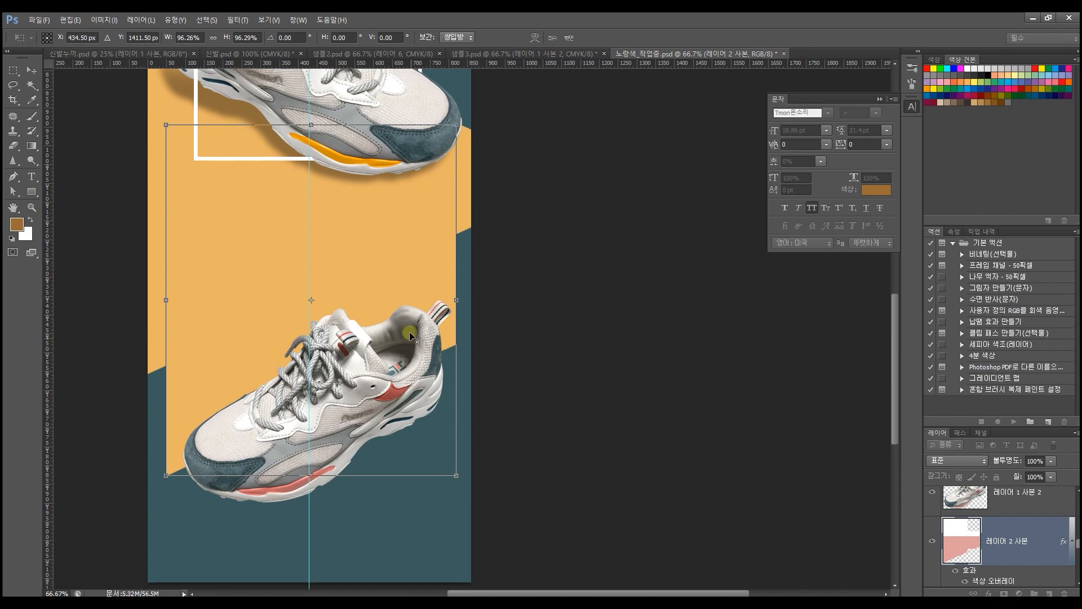
key(Return)
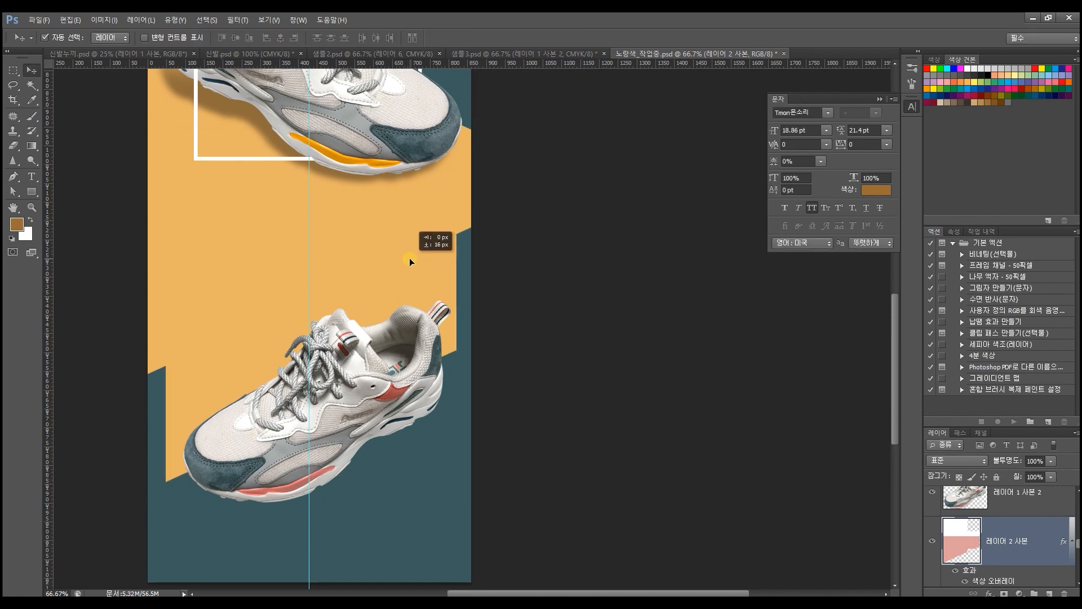
click(541, 263)
drag(394, 214, 417, 171)
- Try the pink sneaker's red, b05753, as the colour overlay of the lower orange shape and discard the colour
click(952, 522)
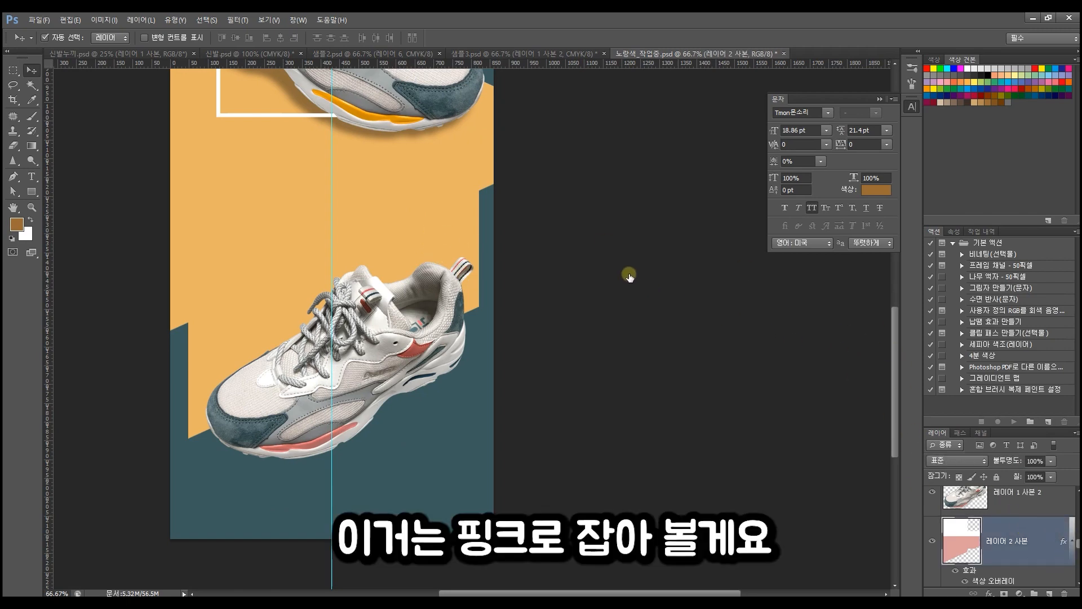
click(699, 216)
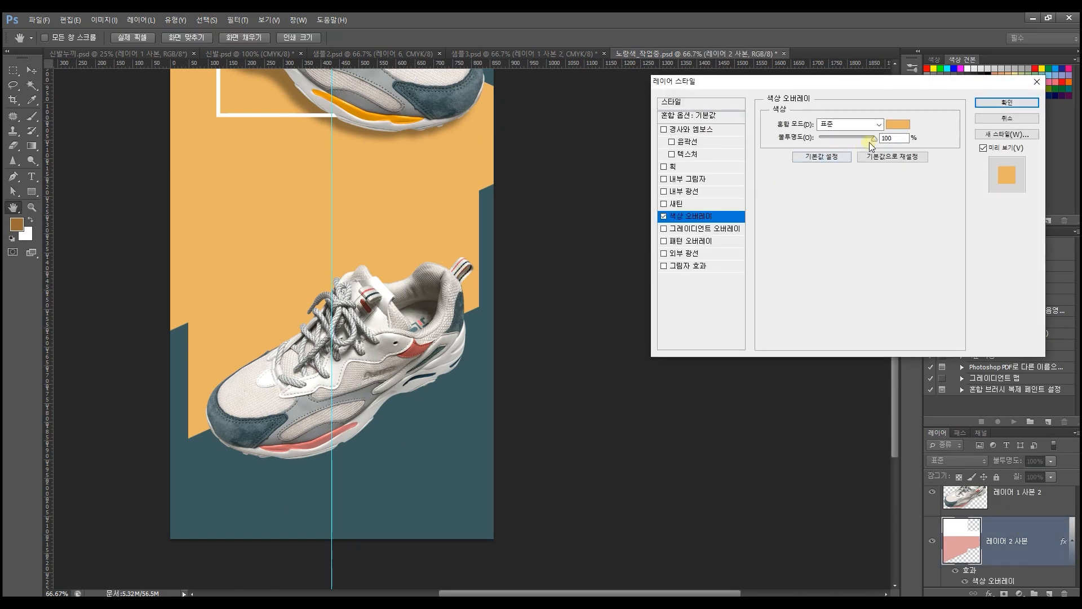
click(897, 124)
click(420, 344)
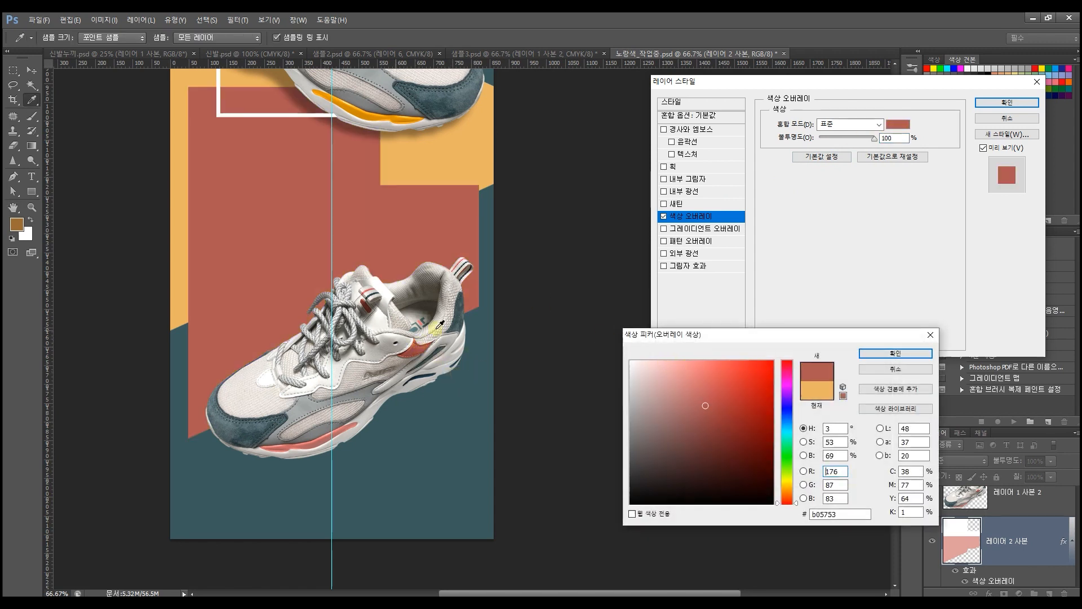
click(895, 370)
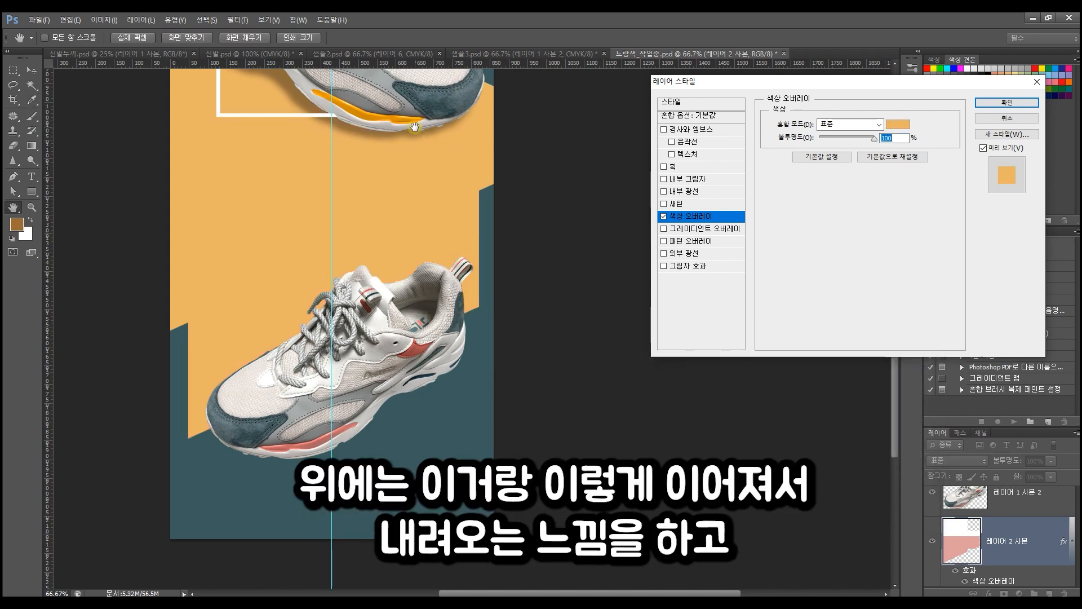
click(993, 102)
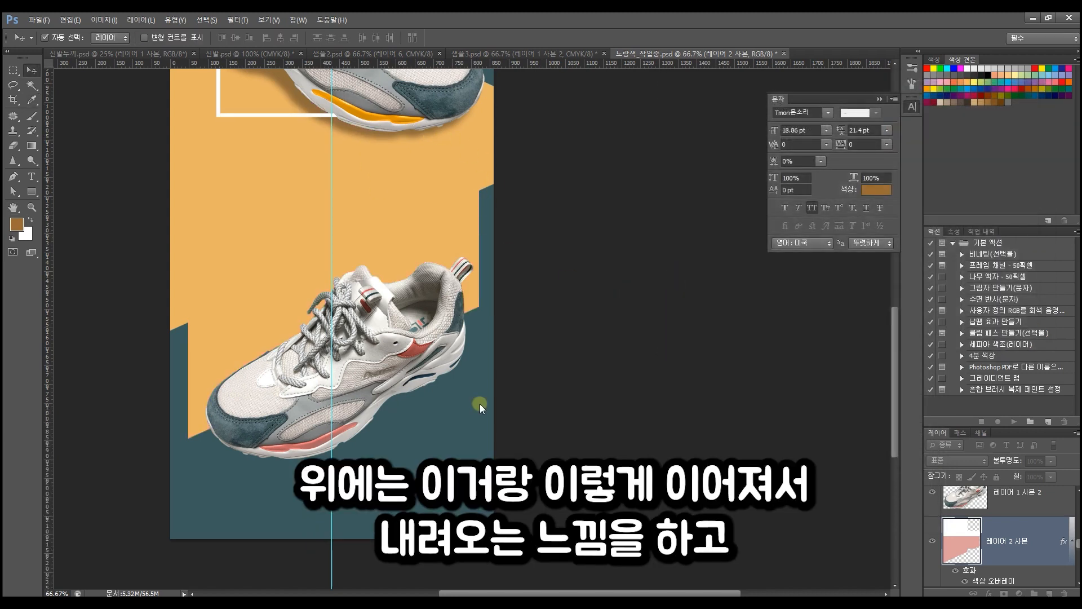
- Sample the pink sneaker's red accent for the lower teal shape's colour overlay and lighten it to a pale pink
click(480, 404)
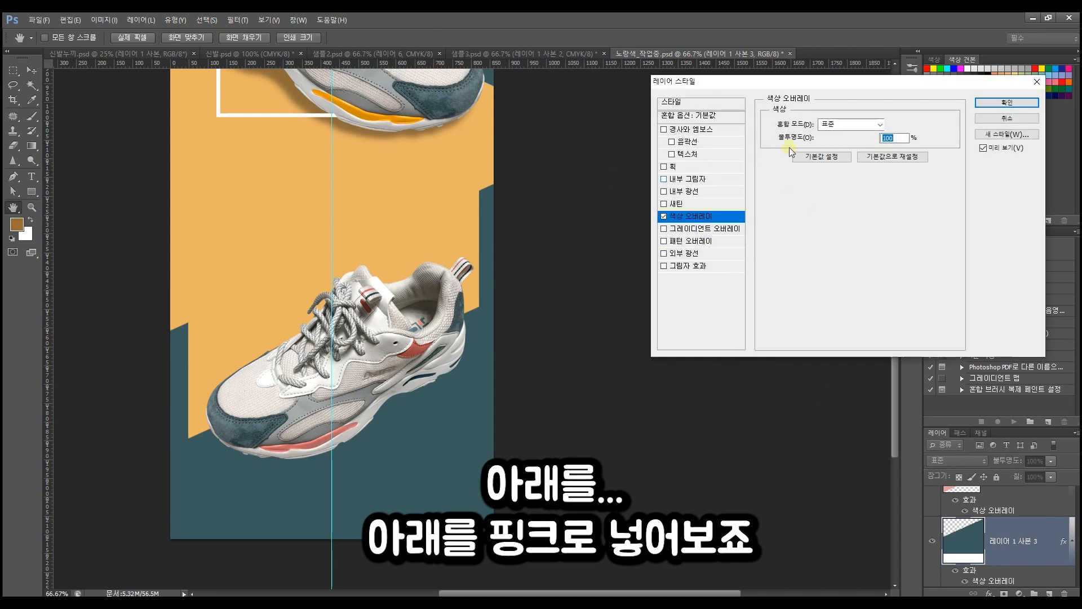
click(412, 353)
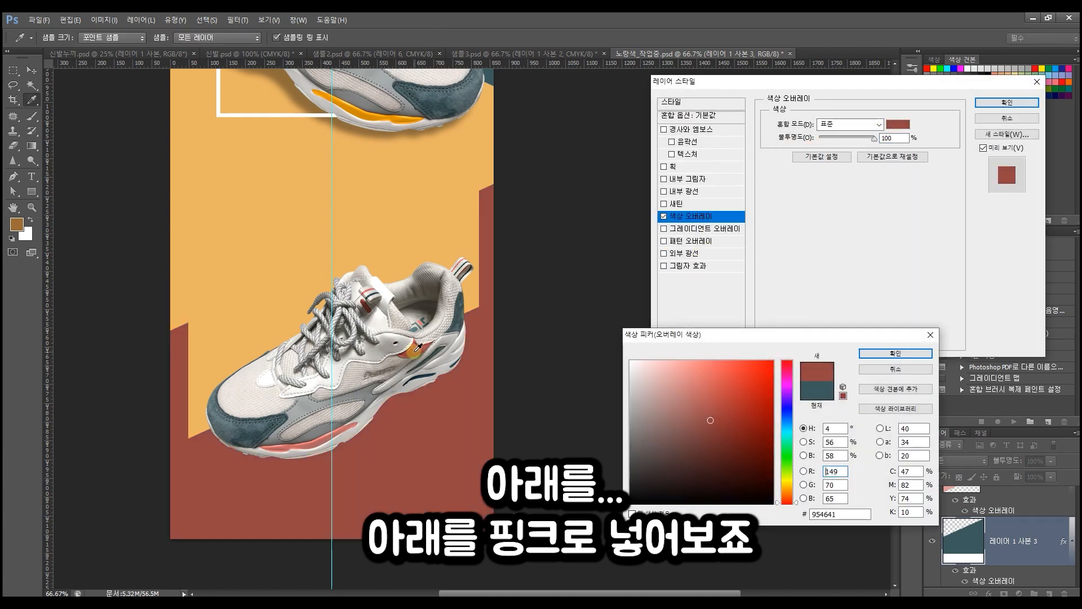
click(694, 399)
mouse_move(682, 415)
mouse_down()
mouse_move(678, 385)
mouse_move(648, 383)
mouse_move(669, 378)
mouse_move(730, 421)
mouse_move(703, 382)
mouse_move(663, 379)
mouse_up()
click(657, 387)
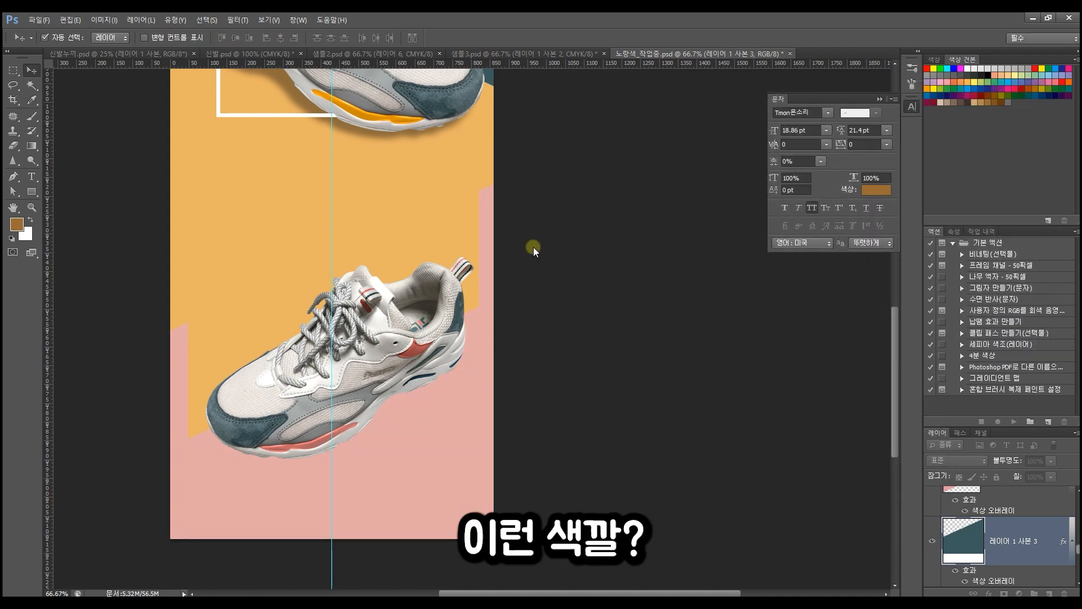
- Move the pale pink shape down behind the flipped sneaker and delete that sneaker
drag(468, 290, 477, 387)
click(490, 357)
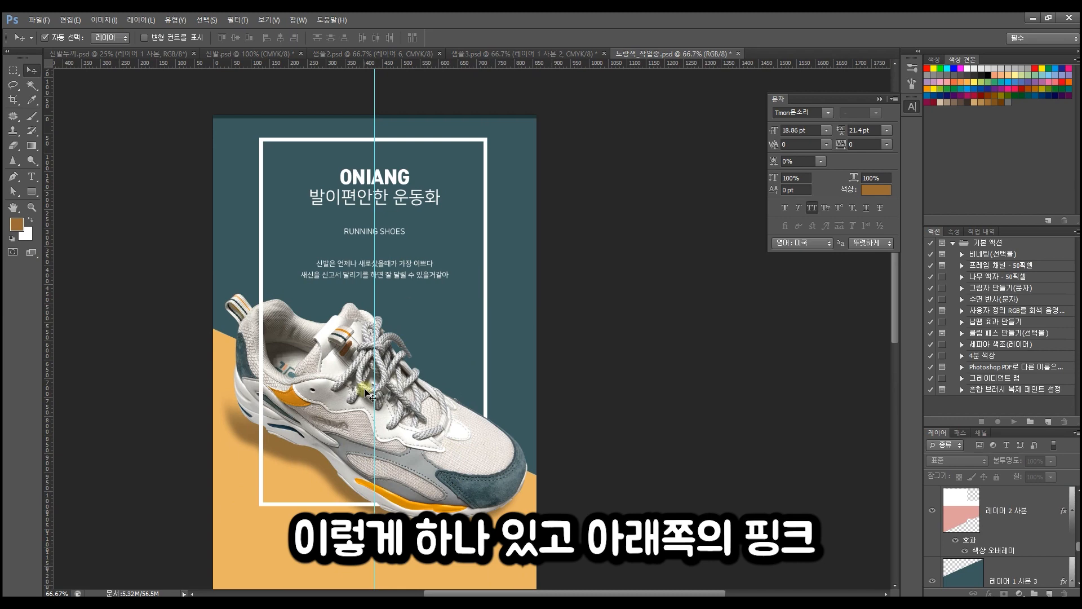
scroll(372, 397, down, 10)
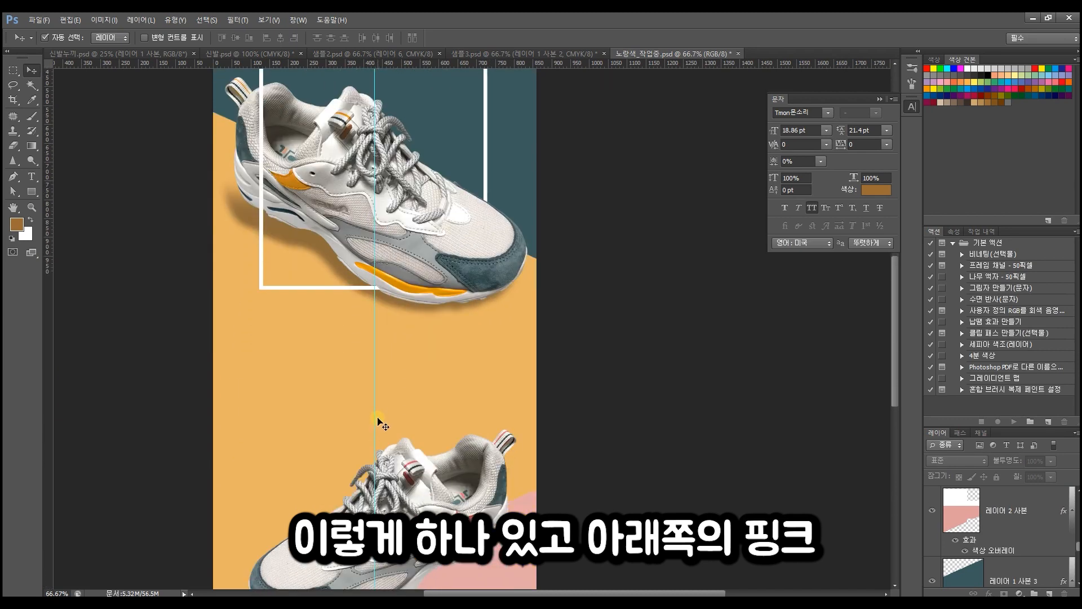
click(393, 419)
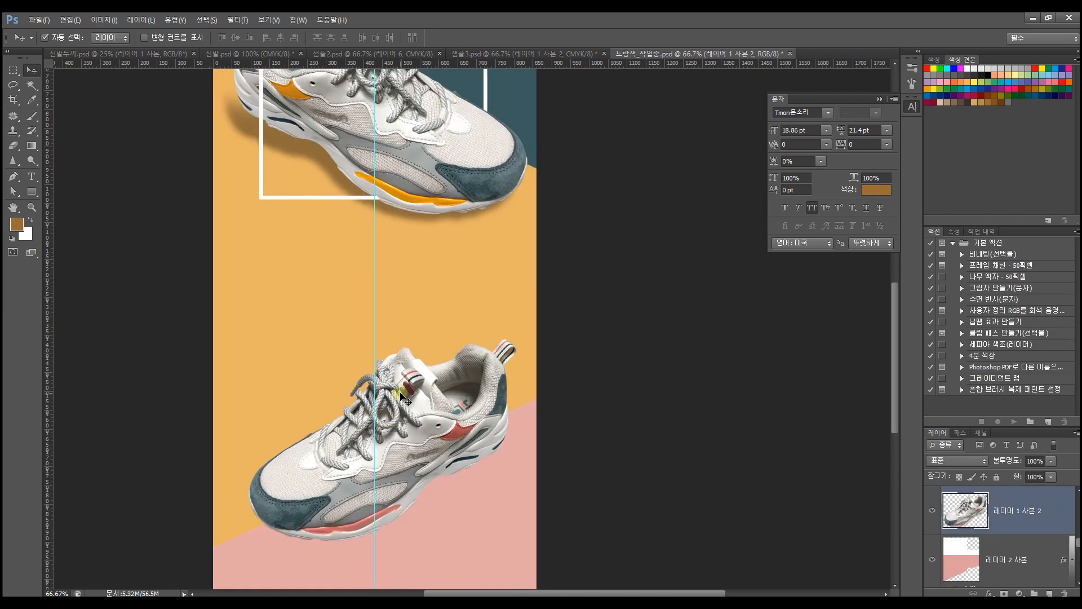
key(Delete)
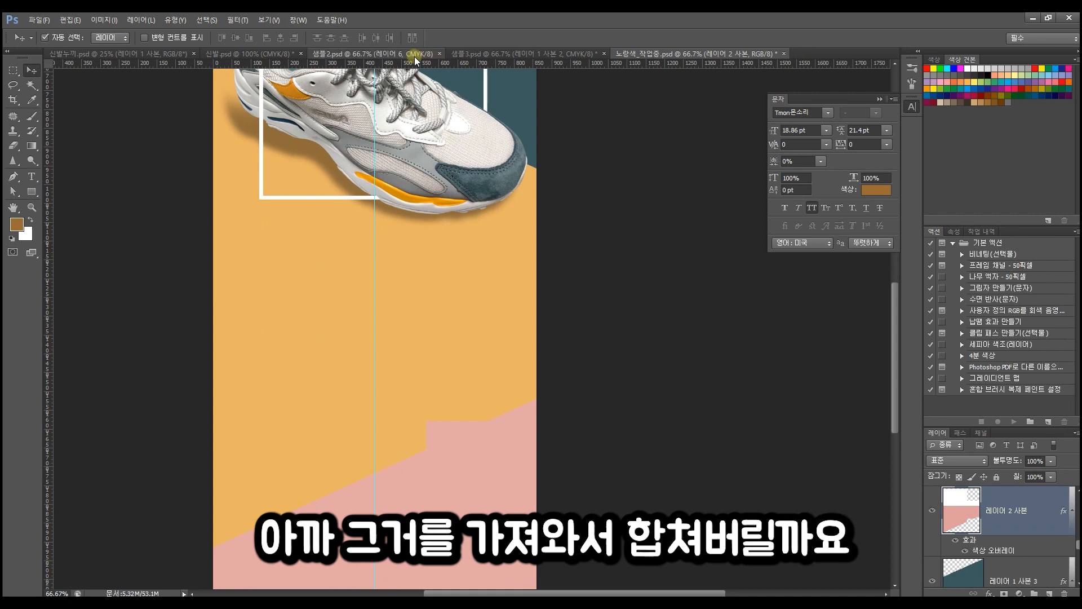
- Copy the two sneakers with their teal and pink backgrounds from 샘플2.psd into the lower part of 노랑색_작업중.psd
click(415, 56)
drag(656, 388, 306, 304)
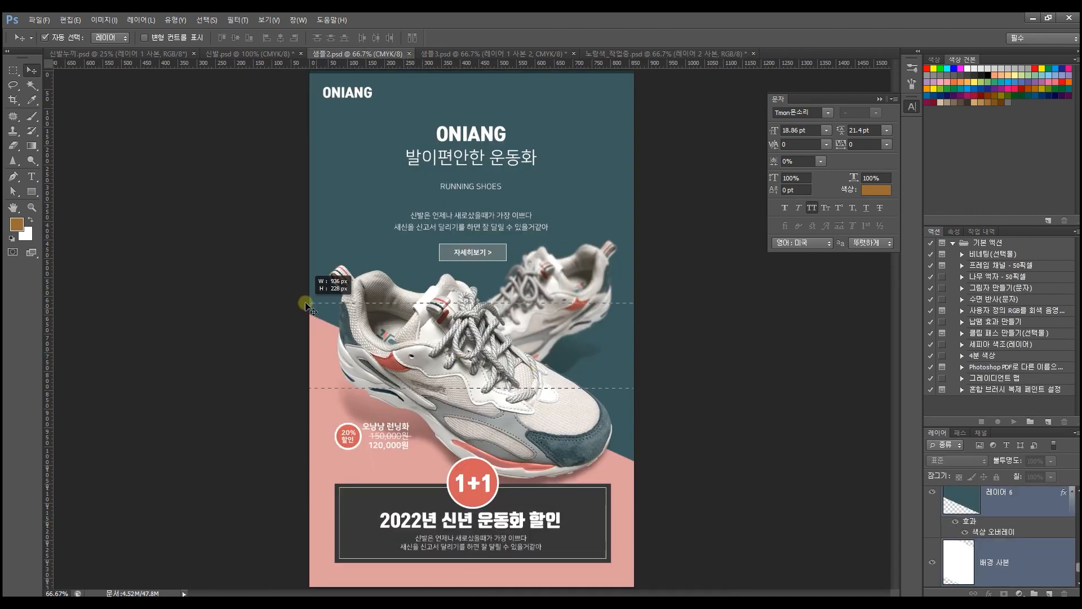
drag(478, 336, 425, 341)
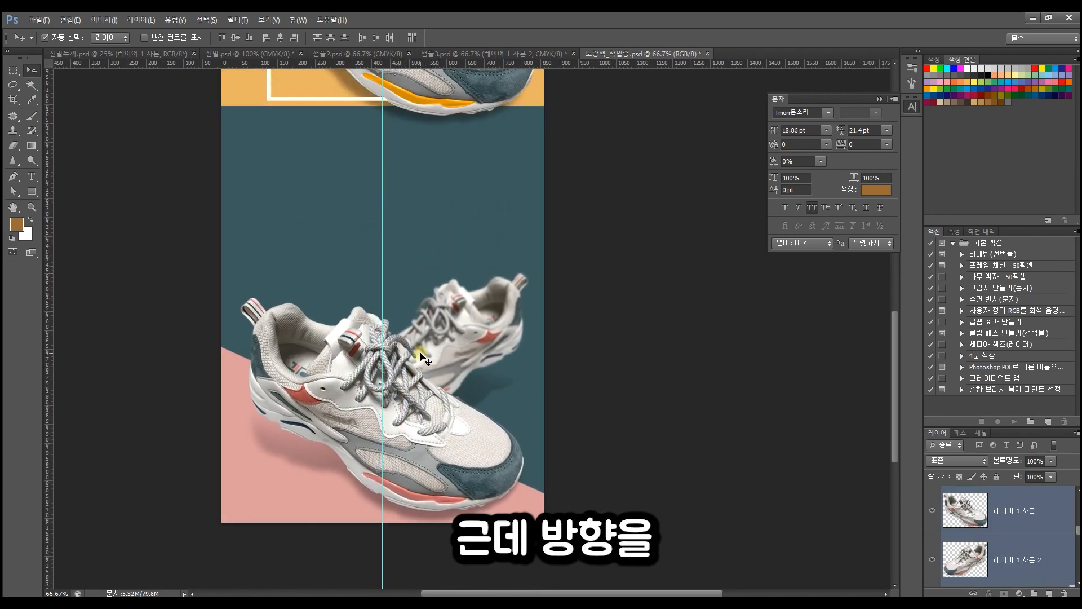
- Flip the imported sneakers and backgrounds horizontally and align them with the canvas edges
key(ctrl+t)
right_click(425, 341)
click(451, 510)
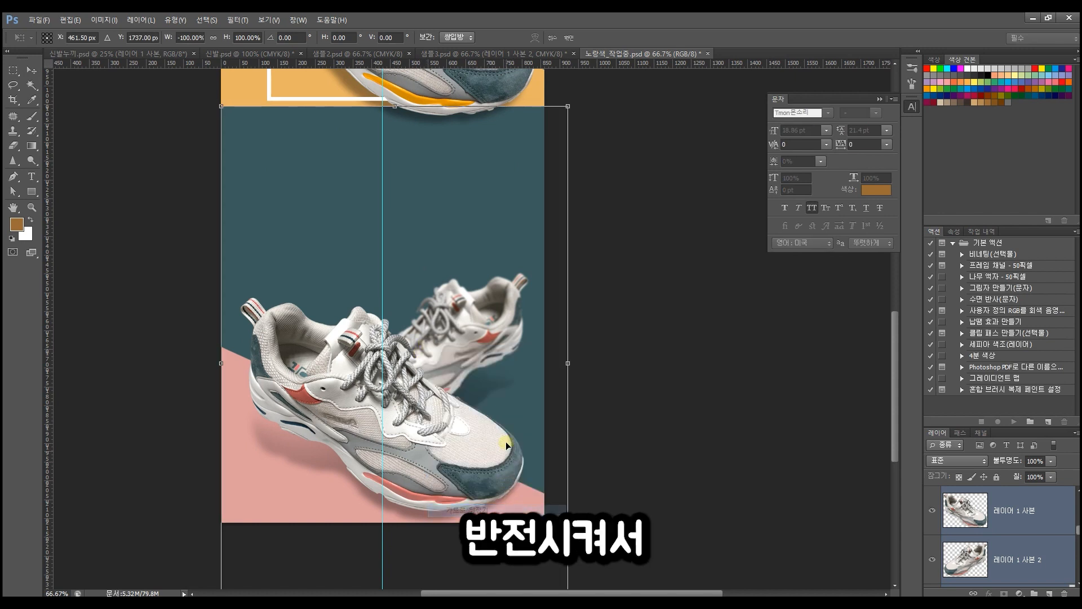
drag(486, 393, 471, 391)
key(Return)
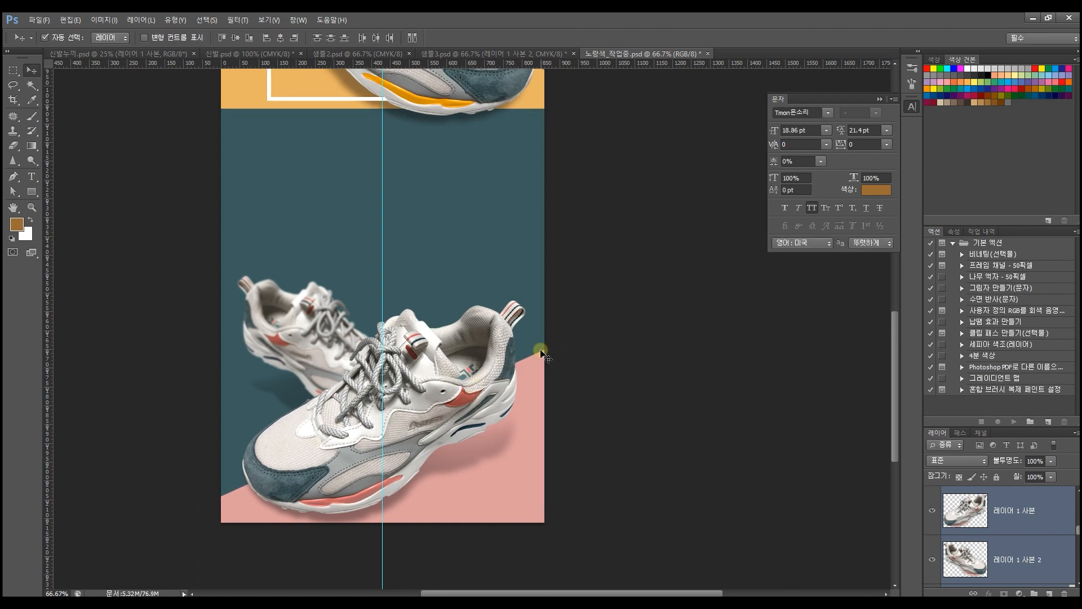
- Extend the canvas downward with the Crop tool until the imported pink background fits completely inside it
click(14, 100)
scroll(389, 456, down, 3)
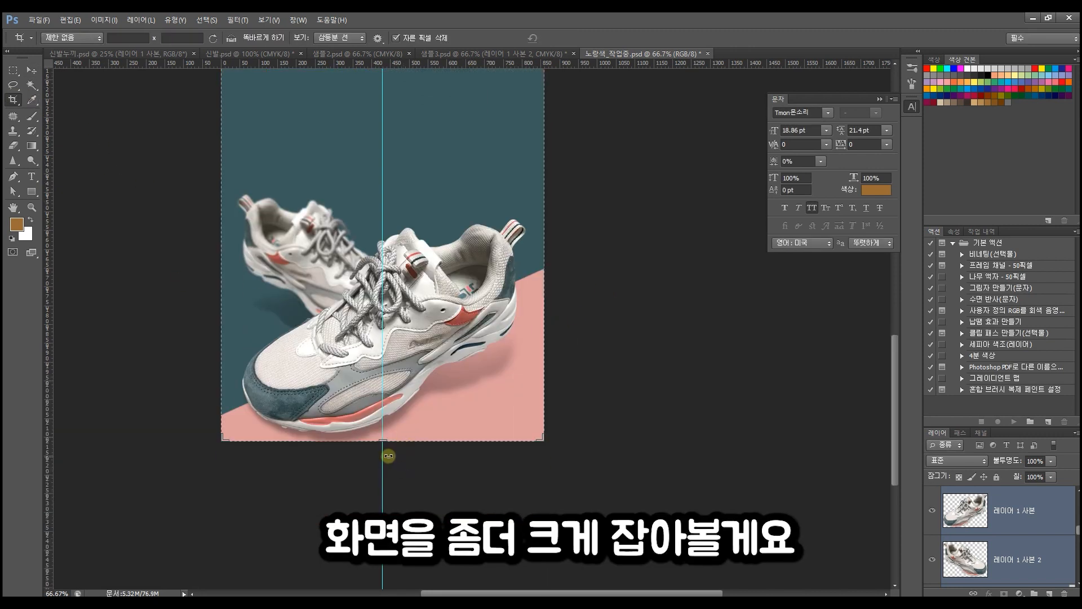
drag(385, 462, 394, 488)
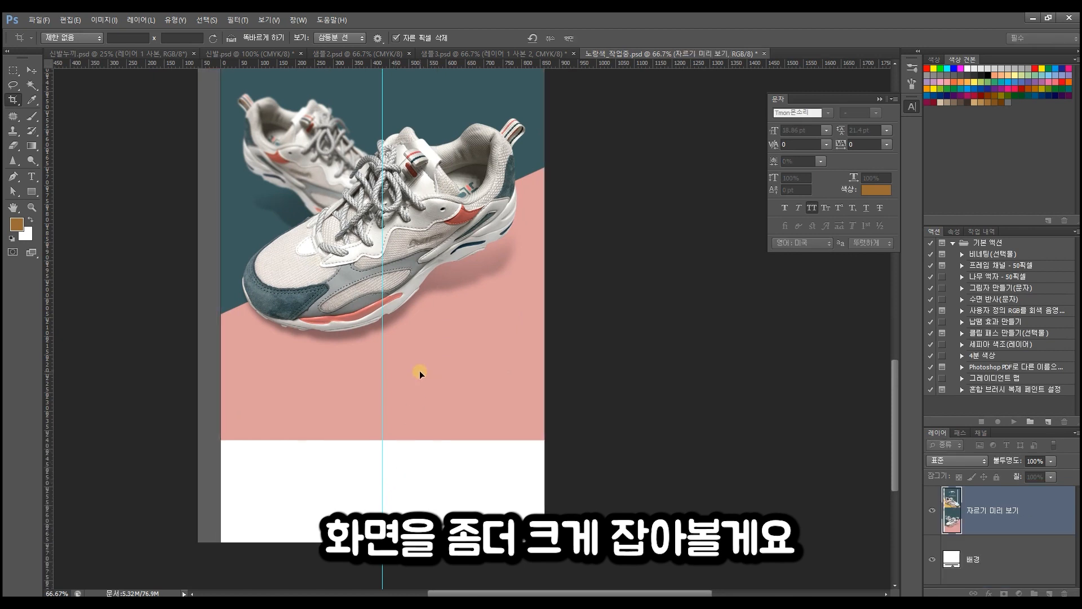
drag(389, 542, 393, 520)
double_click(396, 466)
click(31, 70)
- Move the lower teal background down and remove its upper strip to leave more orange space beneath the framed sneaker
scroll(324, 451, up, 5)
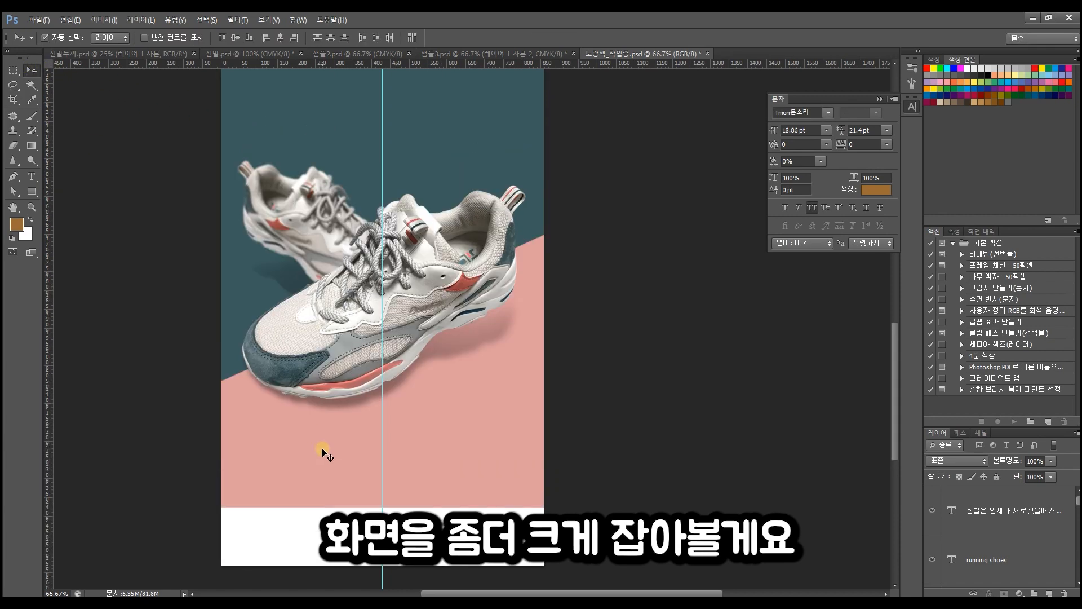
scroll(394, 394, up, 6)
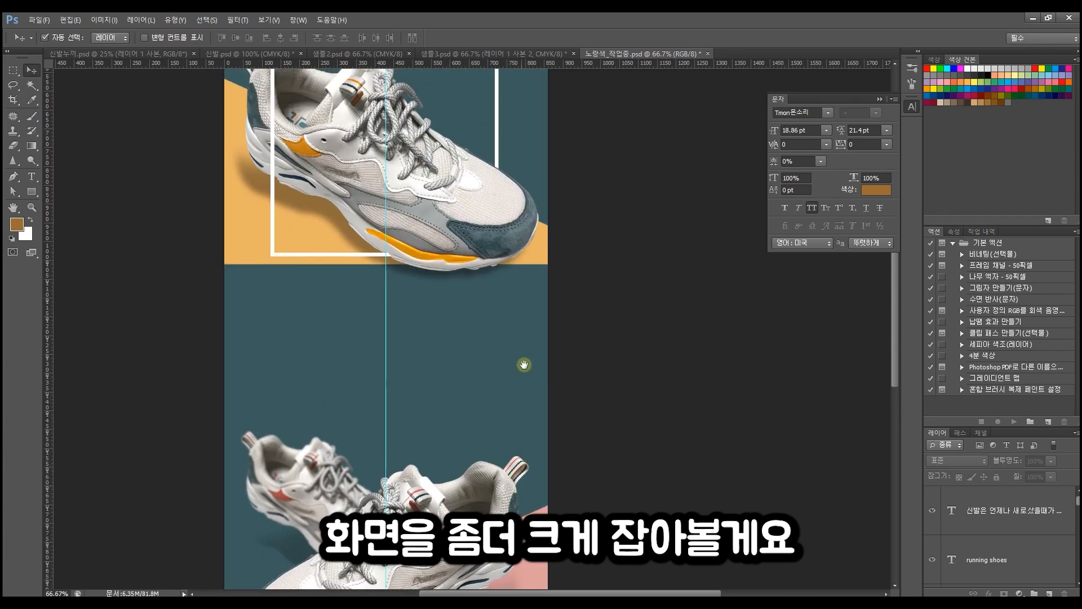
click(480, 336)
drag(480, 335, 497, 363)
mouse_move(496, 432)
mouse_down()
mouse_move(488, 214)
mouse_move(479, 435)
mouse_up()
mouse_move(478, 201)
mouse_down()
mouse_move(471, 362)
mouse_move(487, 186)
mouse_up()
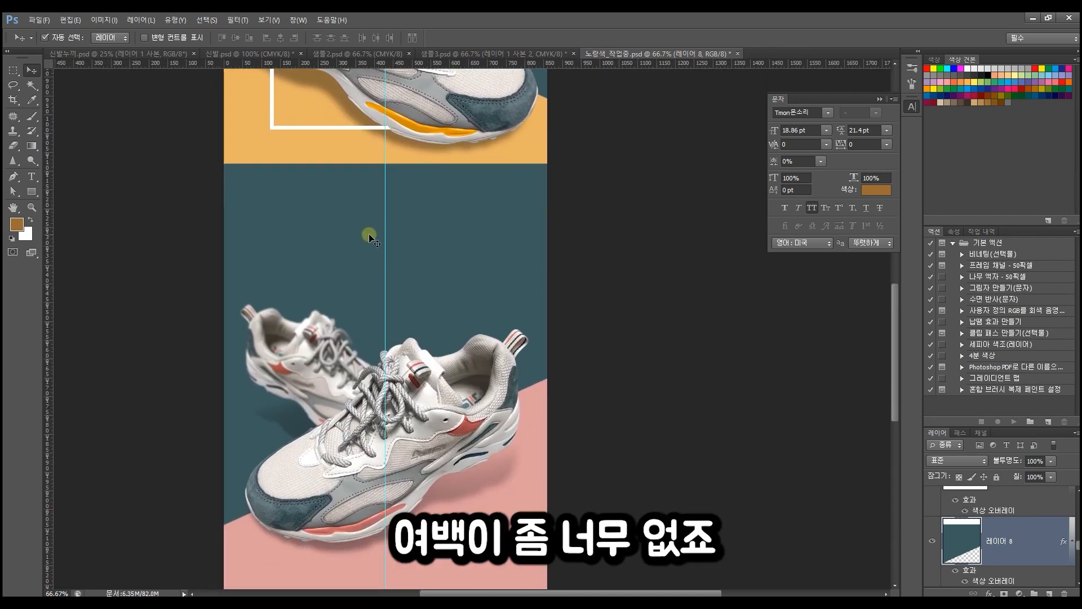
drag(401, 229, 358, 138)
key(Delete)
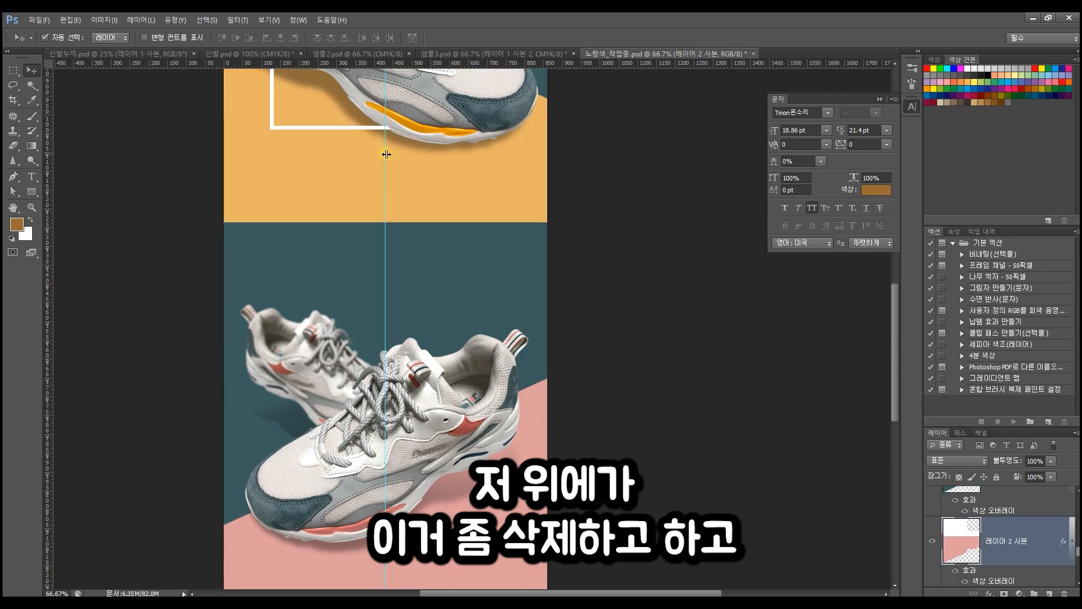
- Select the lower section's sneakers and backgrounds together and move them up about 40 px
drag(427, 299, 426, 222)
drag(586, 479, 311, 367)
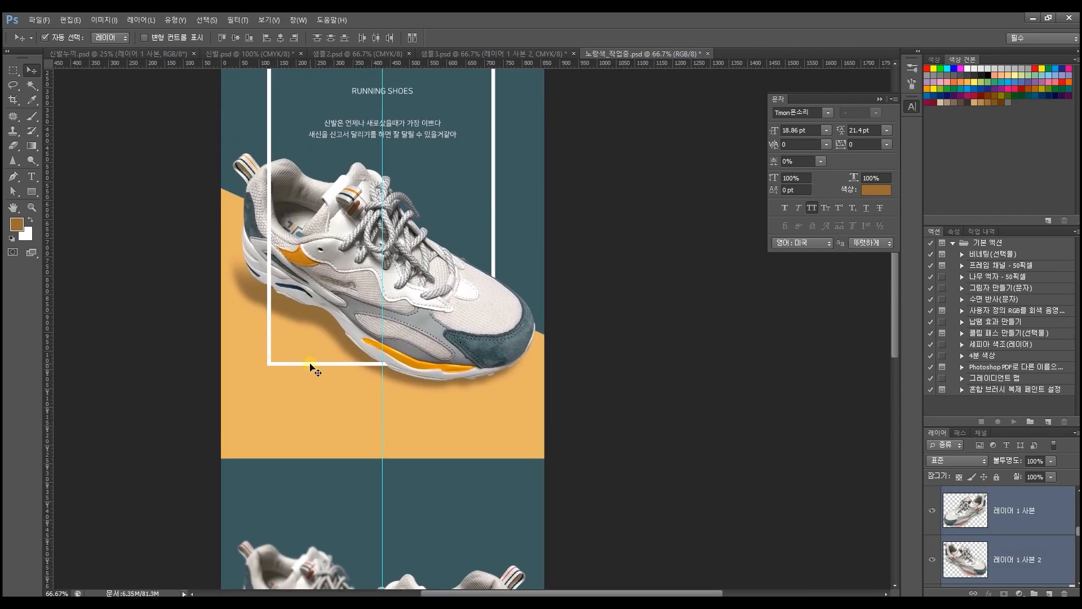
mouse_move(362, 507)
mouse_down()
mouse_move(370, 471)
mouse_move(368, 490)
mouse_up()
click(600, 408)
- Duplicate the ONIANG and 발이편안한 운동화 titles onto the orange and teal border, scaled to about 80%
drag(408, 271, 409, 357)
click(400, 148)
shift+click(401, 127)
drag(398, 140, 437, 216)
key(ctrl+t)
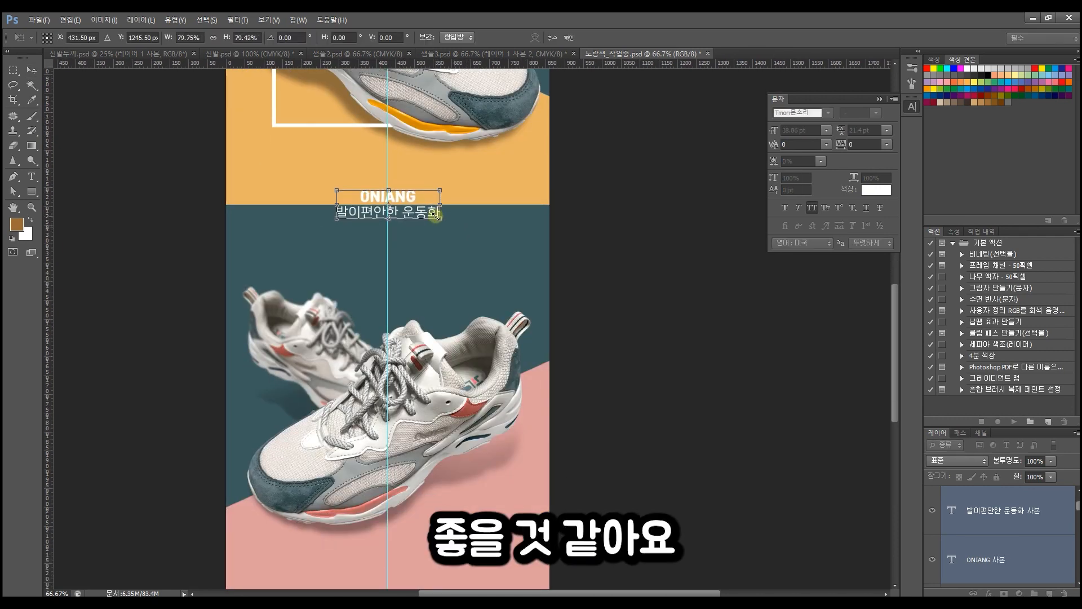
key(Return)
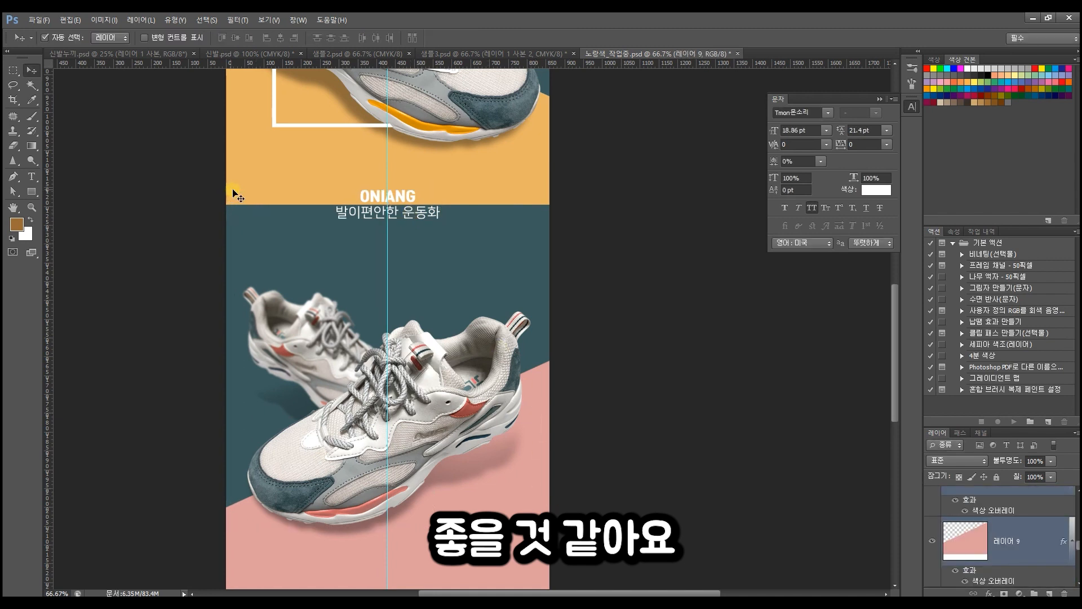
- Move the whole lower section with its titles straight down about 35 px
drag(379, 271, 377, 298)
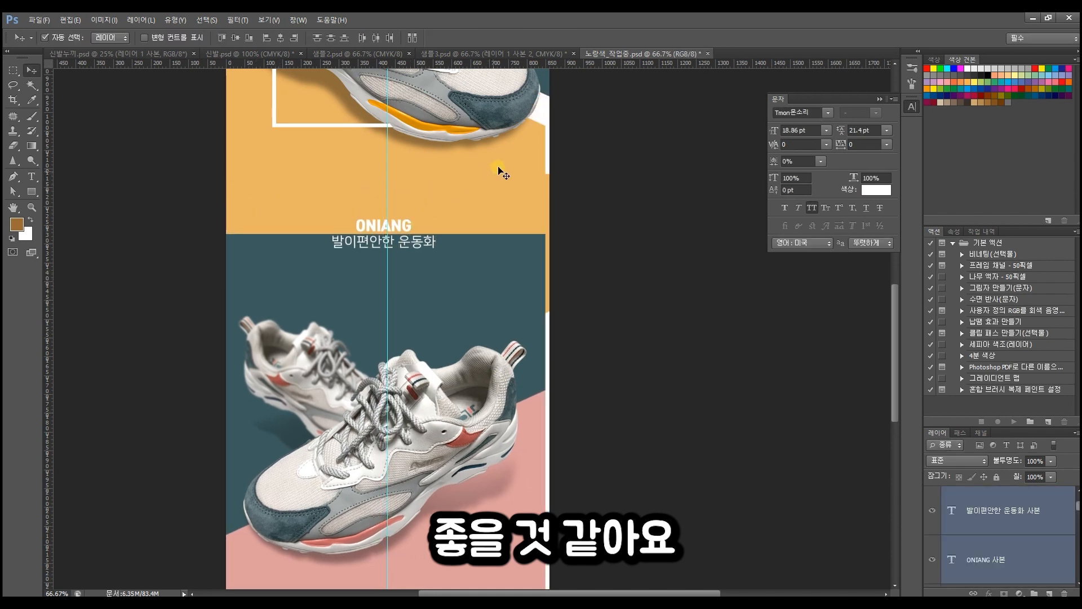
key(ctrl+z)
mouse_move(451, 276)
mouse_down()
mouse_move(451, 305)
mouse_move(456, 286)
mouse_up()
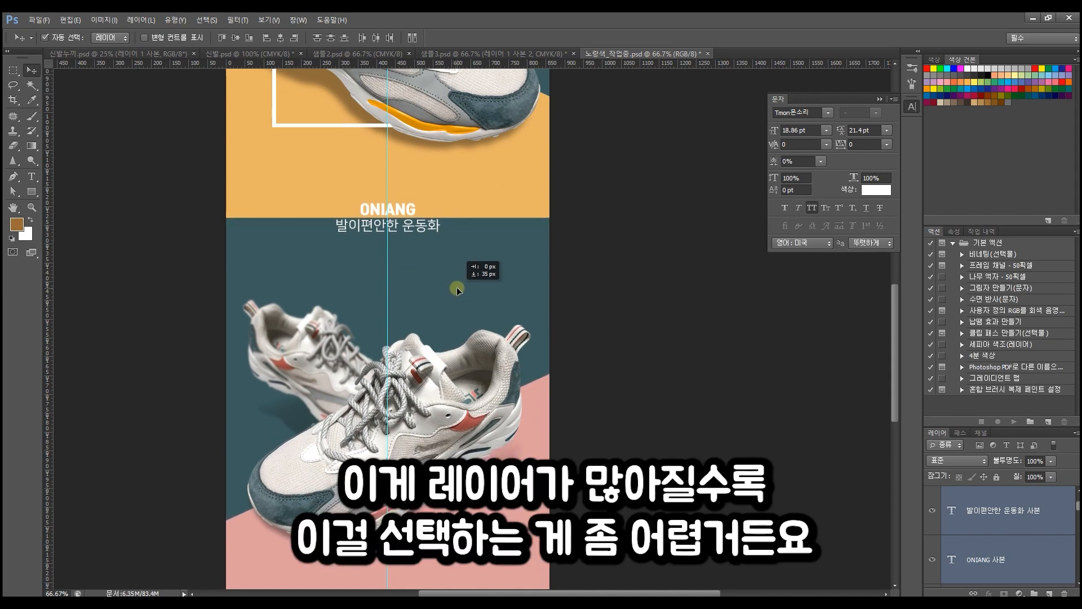
click(632, 278)
scroll(559, 357, down, 5)
drag(546, 503, 509, 439)
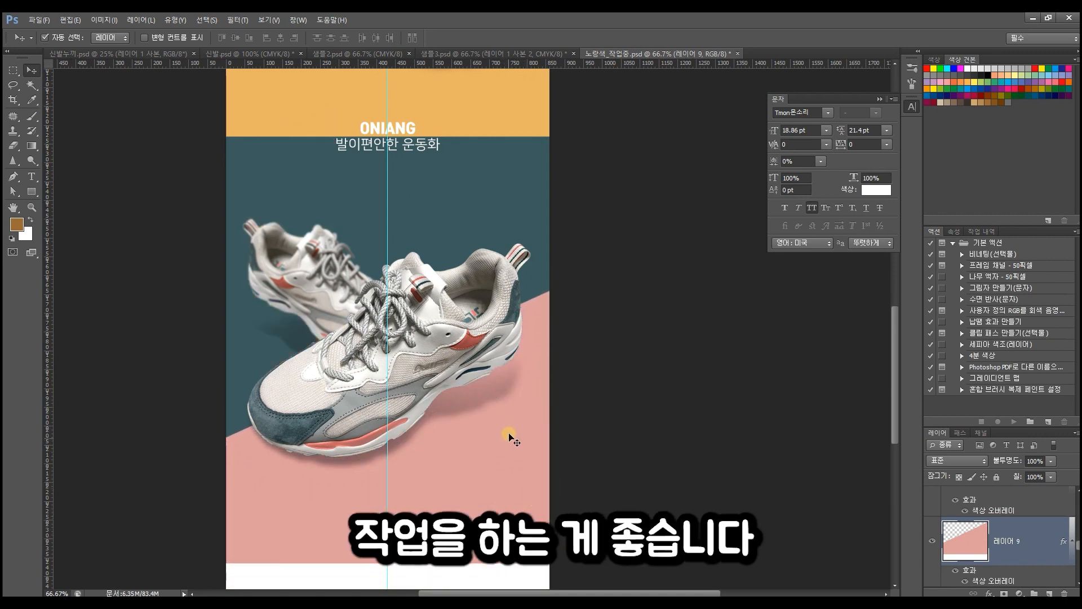
scroll(399, 270, up, 4)
click(563, 241)
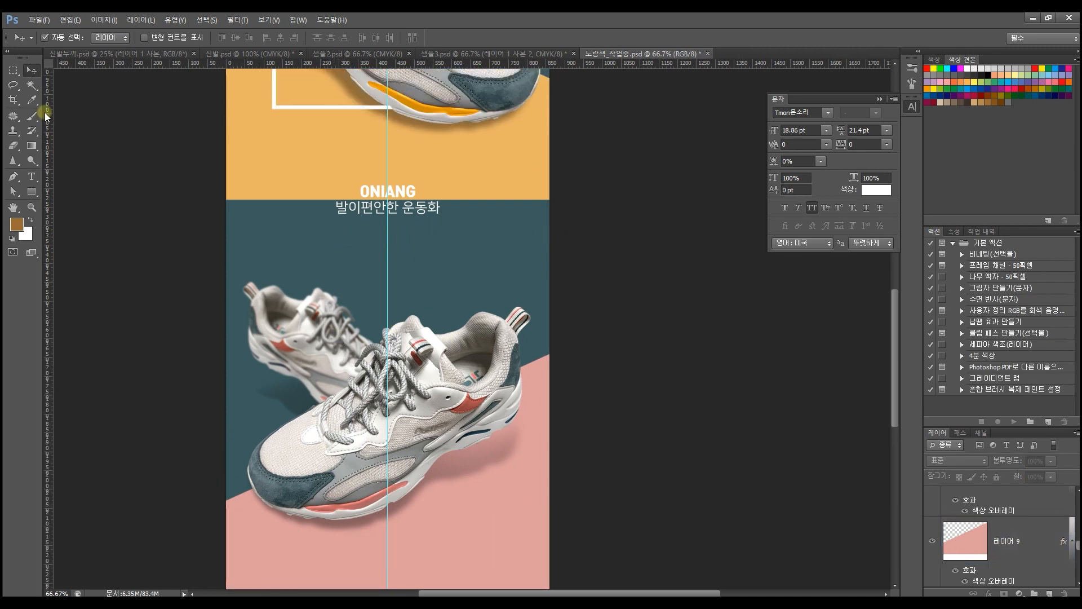
- Draw a vertical rectangle about 162 × 453 px below the lower titles on a new layer, filled with the brown foreground colour
click(13, 71)
drag(357, 241, 417, 411)
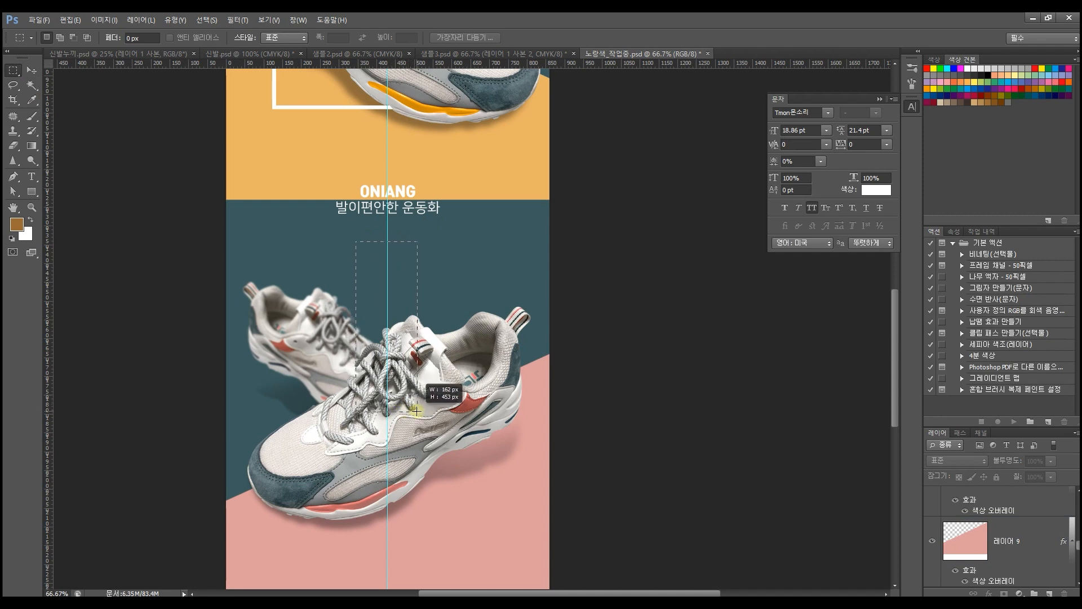
click(1047, 592)
key(ctrl+Delete)
key(alt+Delete)
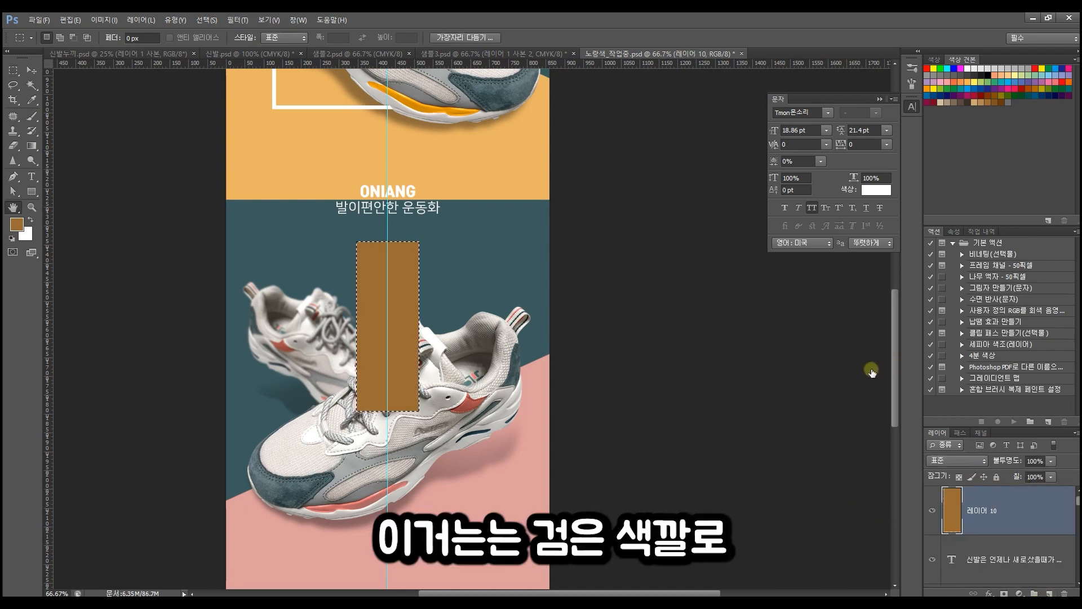
- Give the rectangle a dark grey colour overlay, 343434, and clear the selection
click(707, 216)
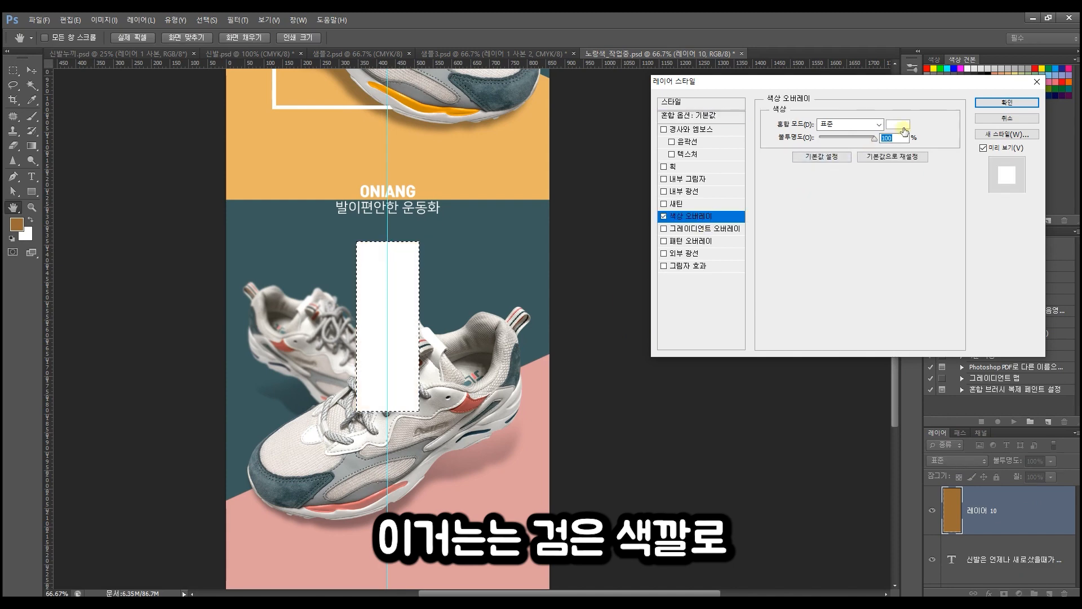
click(898, 124)
drag(736, 431, 621, 463)
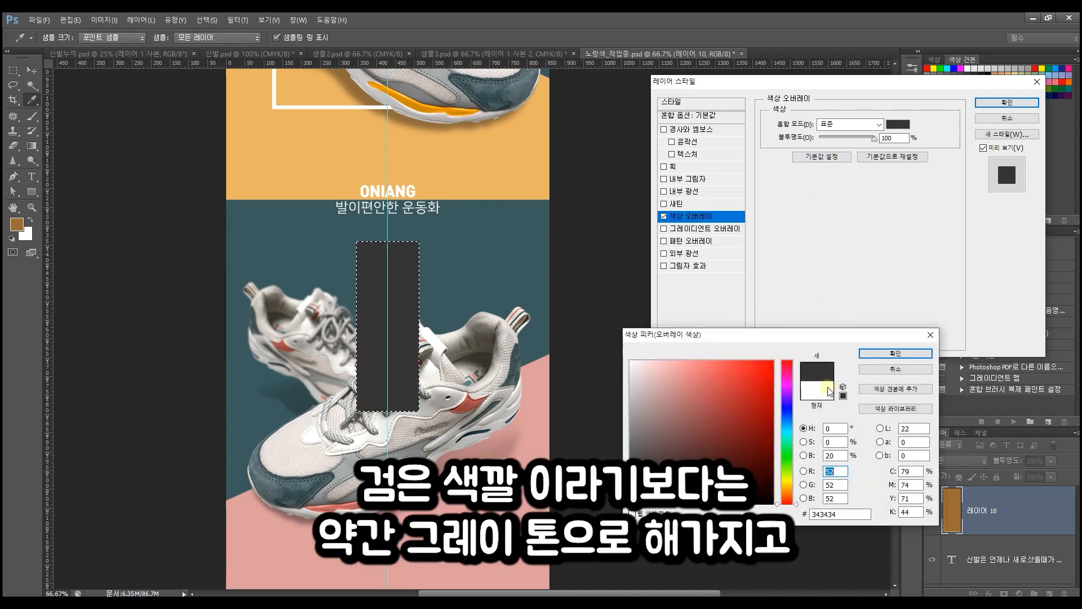
click(896, 353)
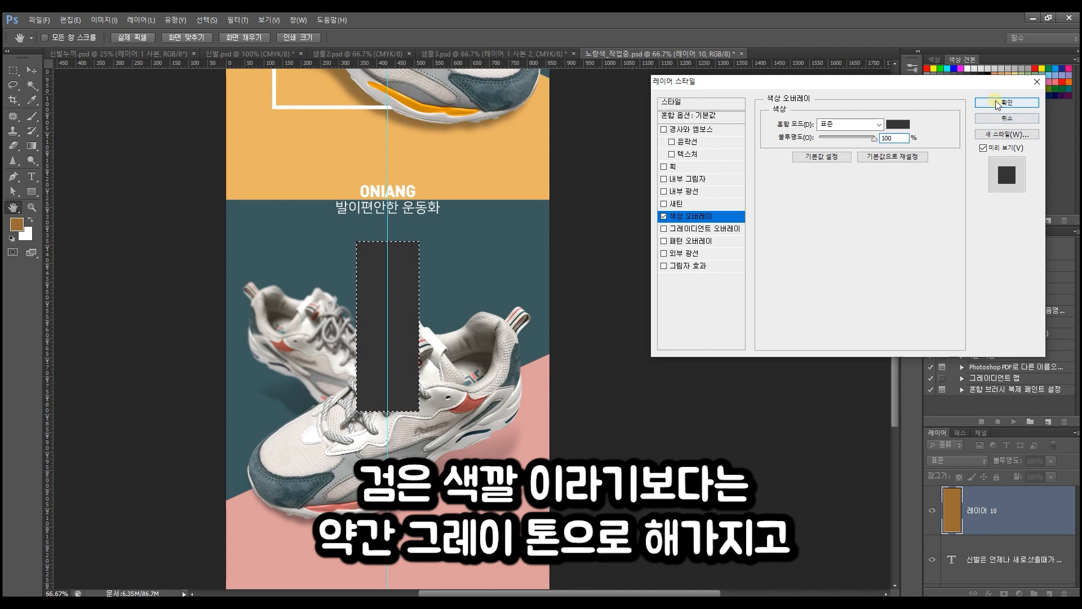
click(996, 104)
click(374, 281)
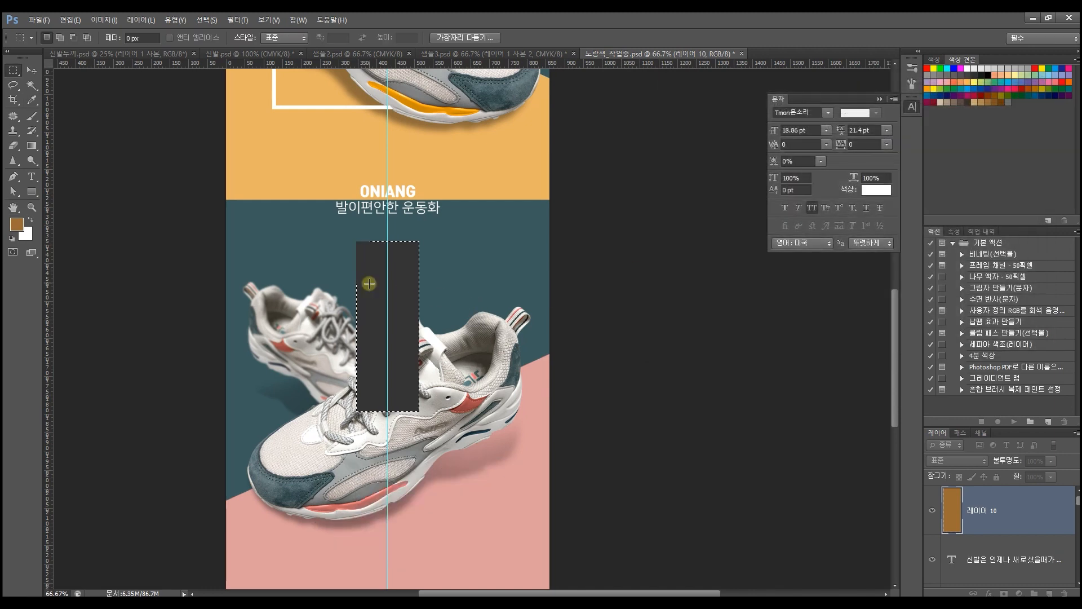
- Reorder the dark grey rectangle's layer so it sits between the front sneaker and the rear sneaker
click(39, 68)
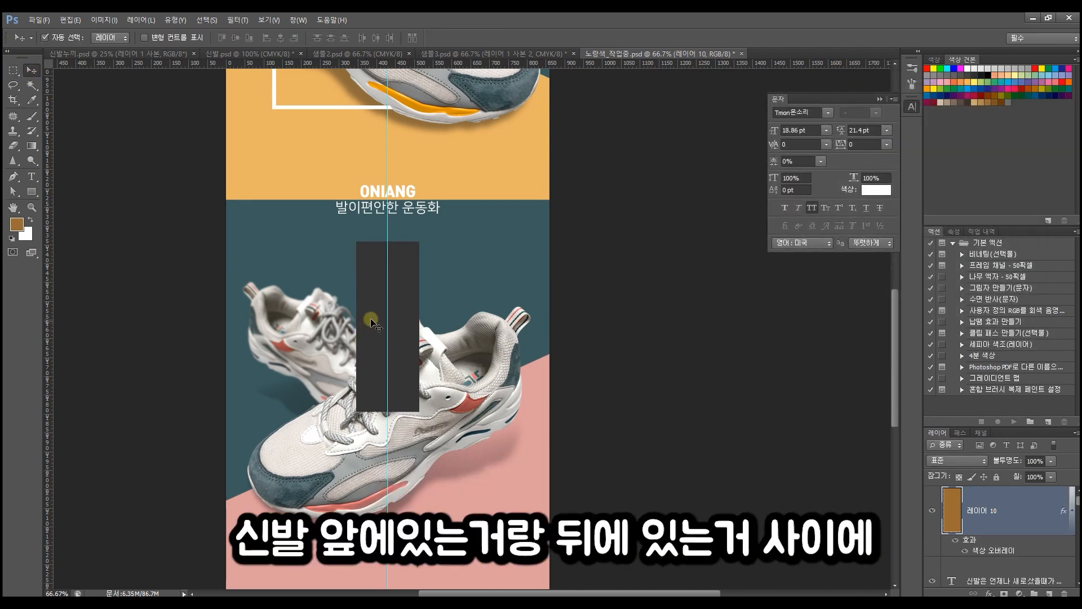
key(ctrl+bracketleft)
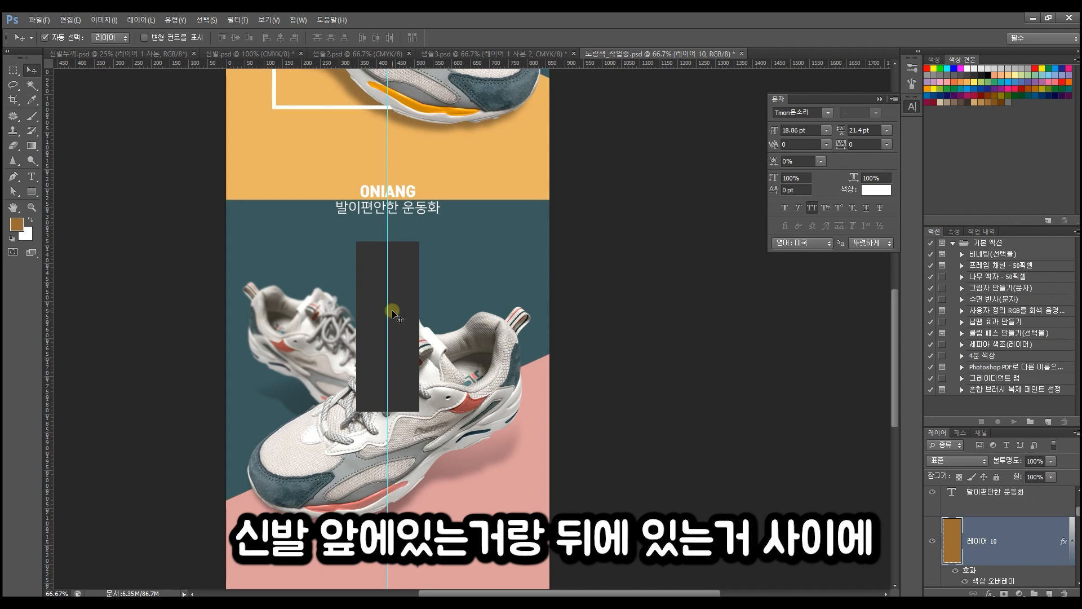
key(ctrl+bracketleft)
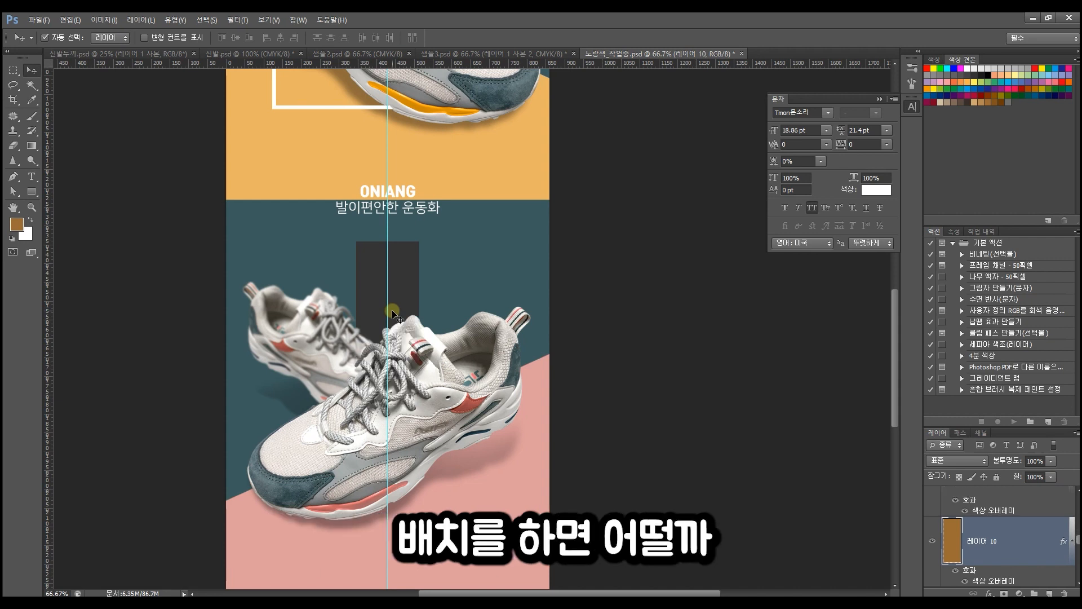
key(ctrl+bracketright)
key(ctrl+bracketright)
key(ctrl+bracketright)
key(ctrl+bracketleft)
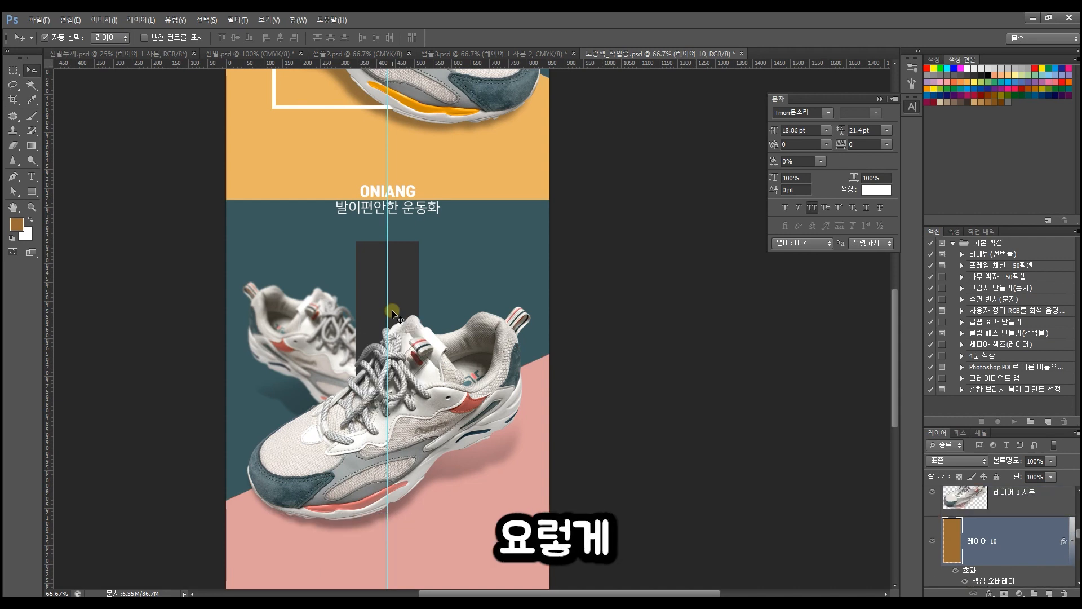
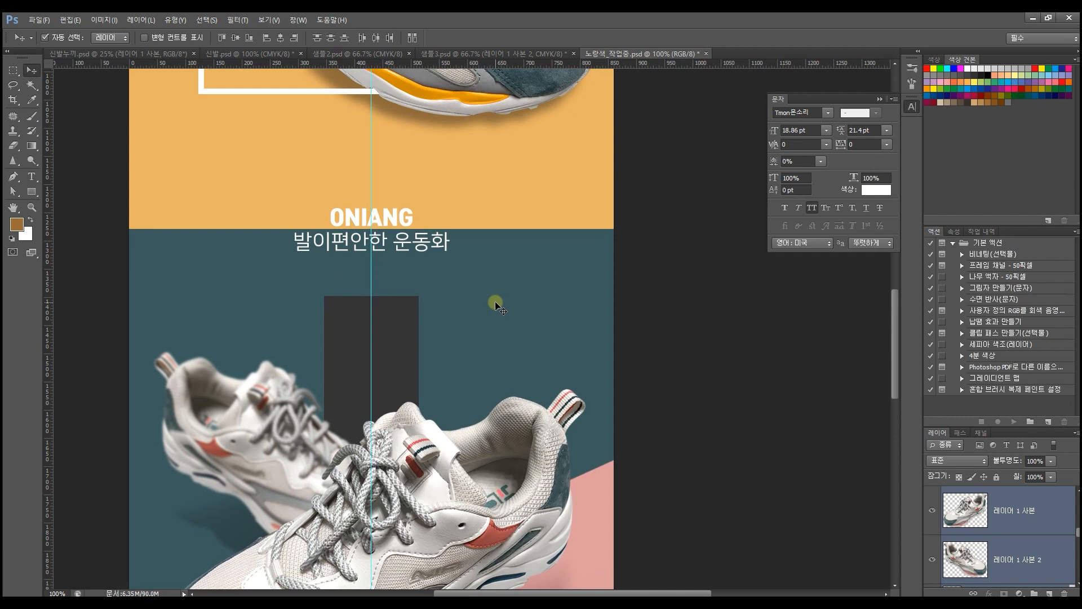
- Narrow the dark grey rectangle below the lower titles to about 135 px wide, keeping it around the centre guide
scroll(648, 338, down, 3)
click(397, 270)
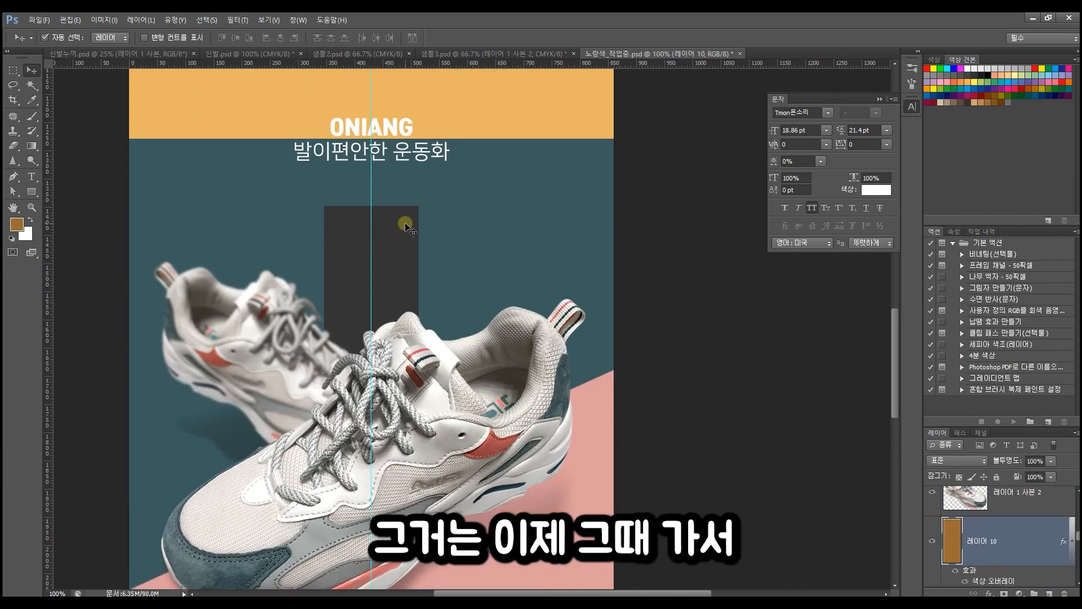
key(ctrl+t)
drag(414, 202, 384, 240)
key(Return)
click(509, 248)
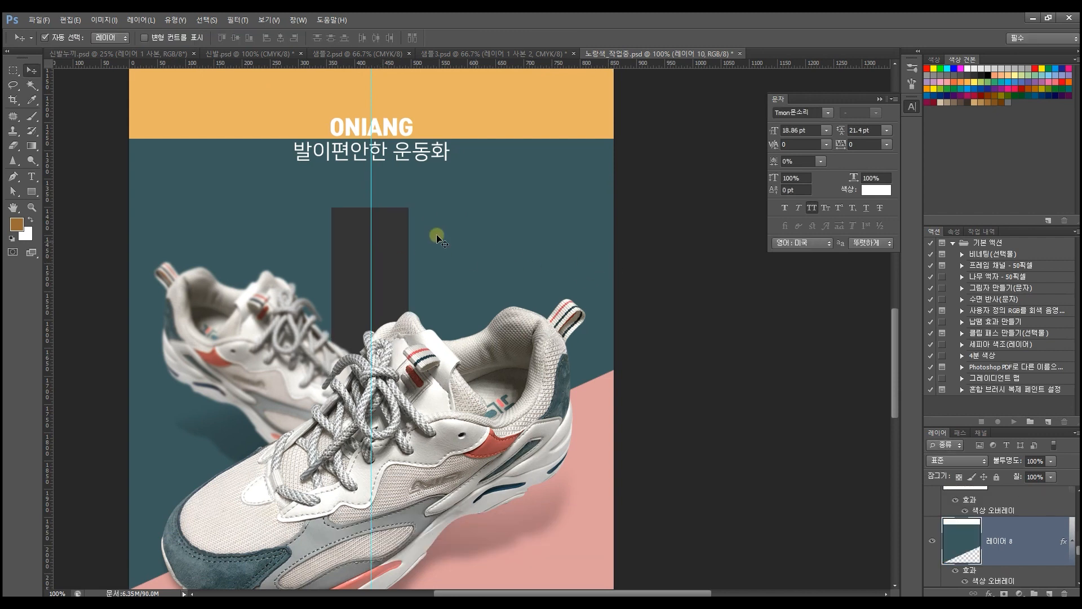
- Add the vertical placeholder text ddd on the dark grey rectangle with the Vertical Type tool
click(33, 174)
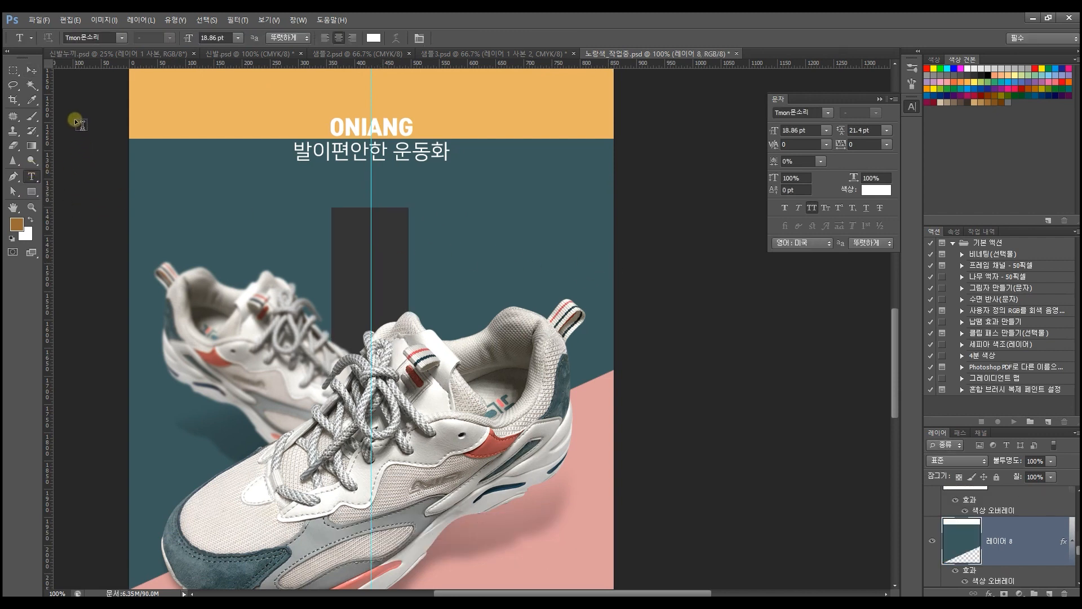
click(35, 173)
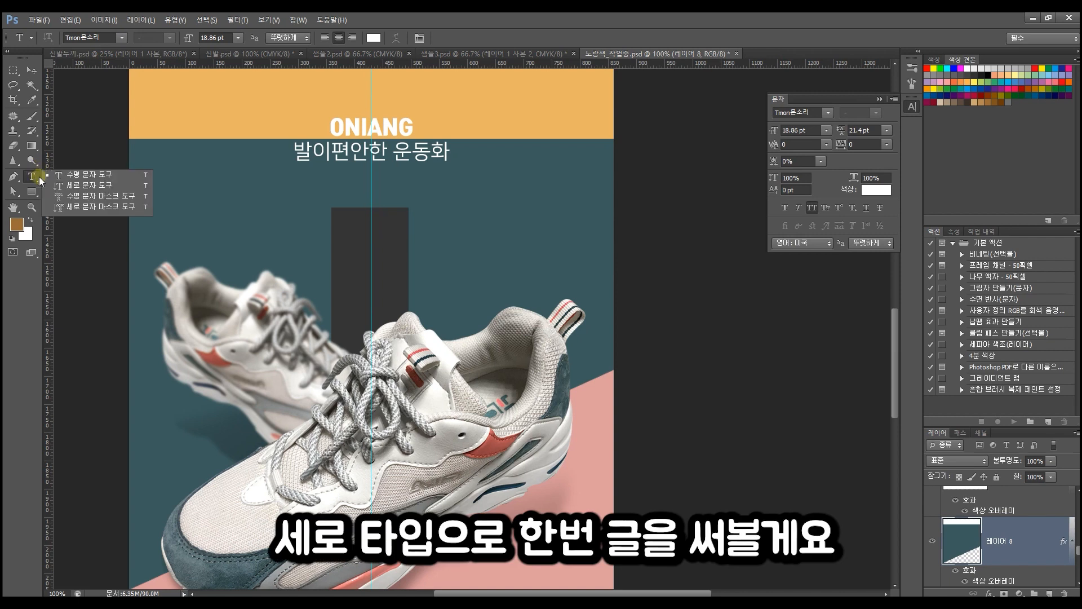
click(90, 185)
click(385, 221)
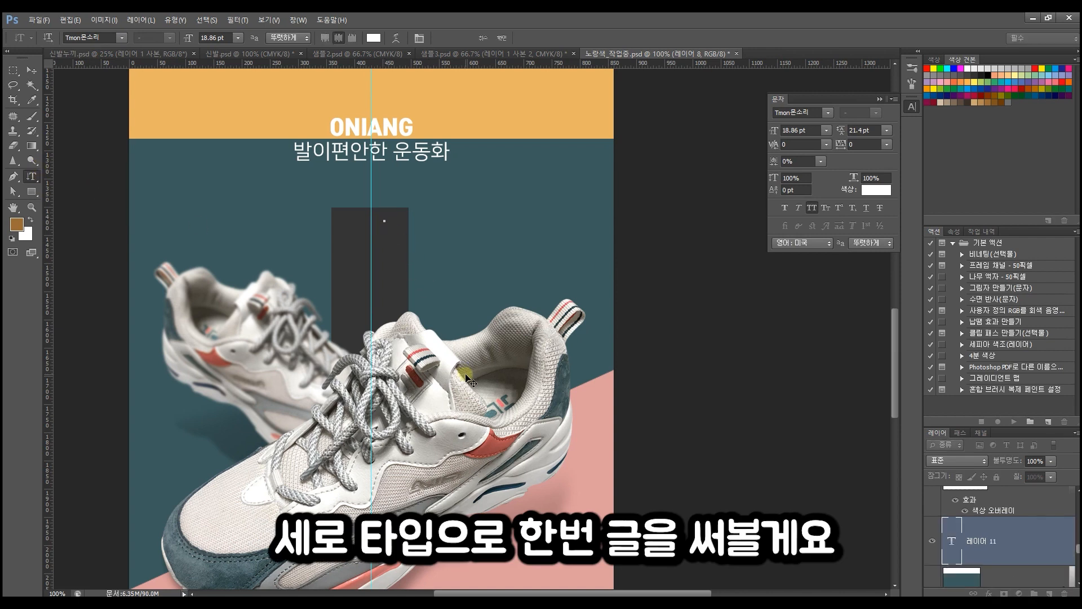
text(ddd)
key(ctrl+Return)
scroll(407, 182, up, 2)
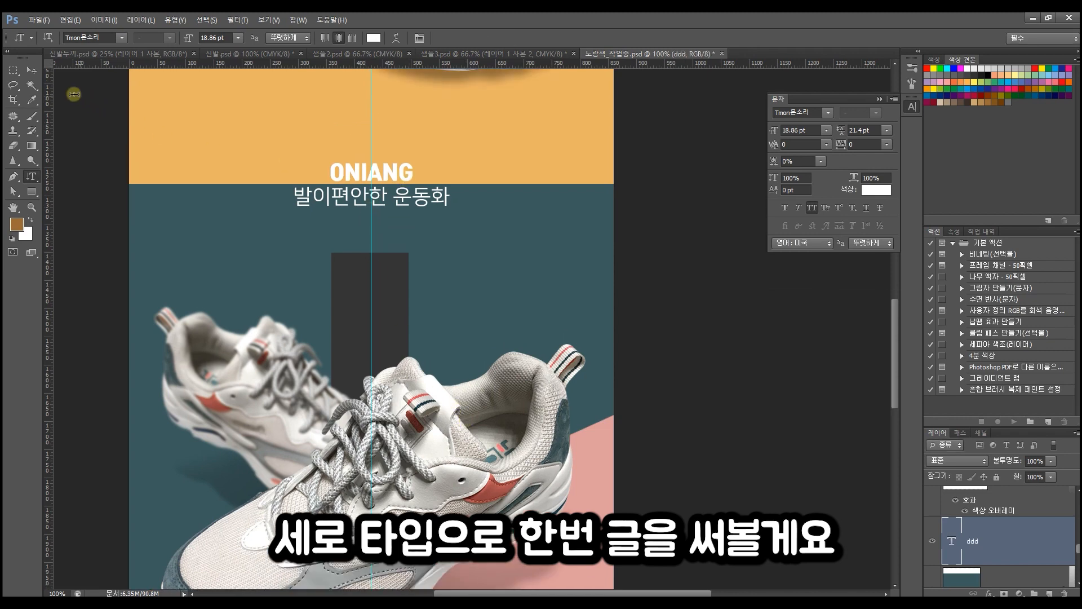
- Copy the text RUNNING SHOES from the line under the titles at the top of the poster
click(31, 70)
scroll(358, 236, up, 2)
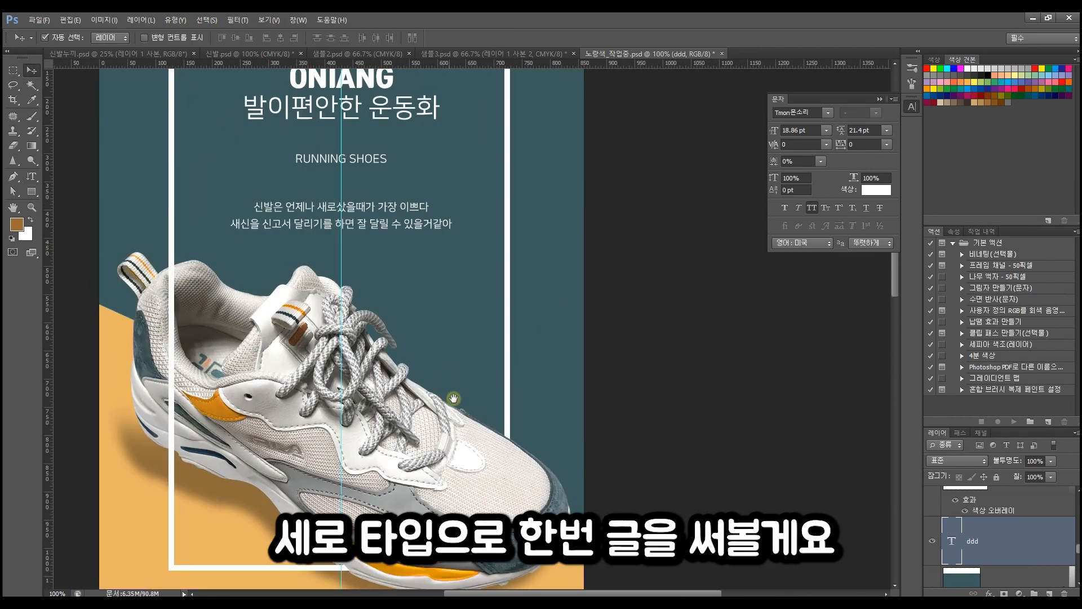
click(398, 252)
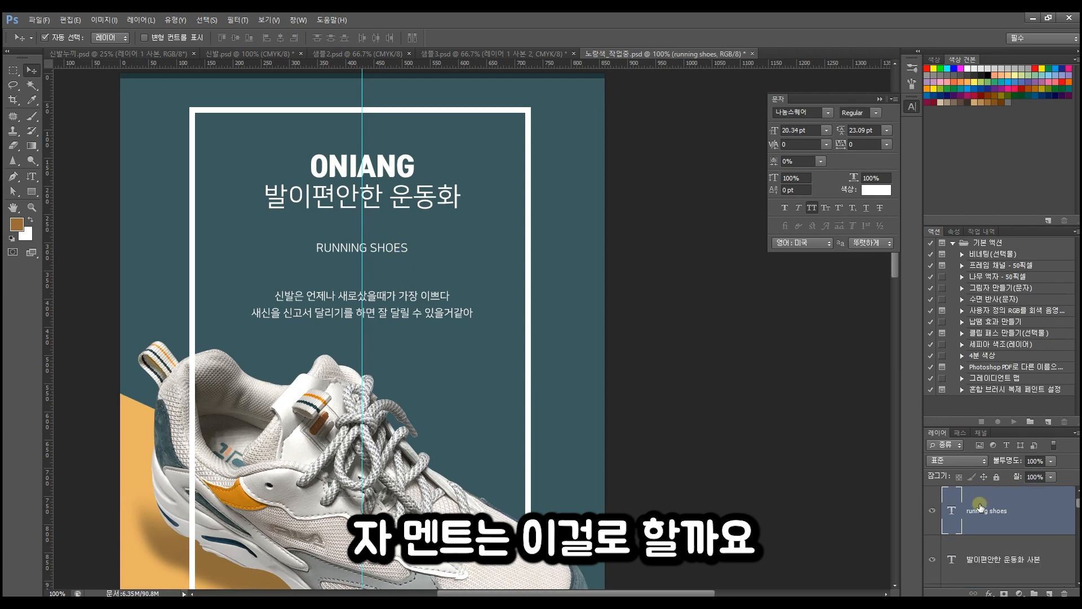
double_click(952, 510)
key(ctrl+c)
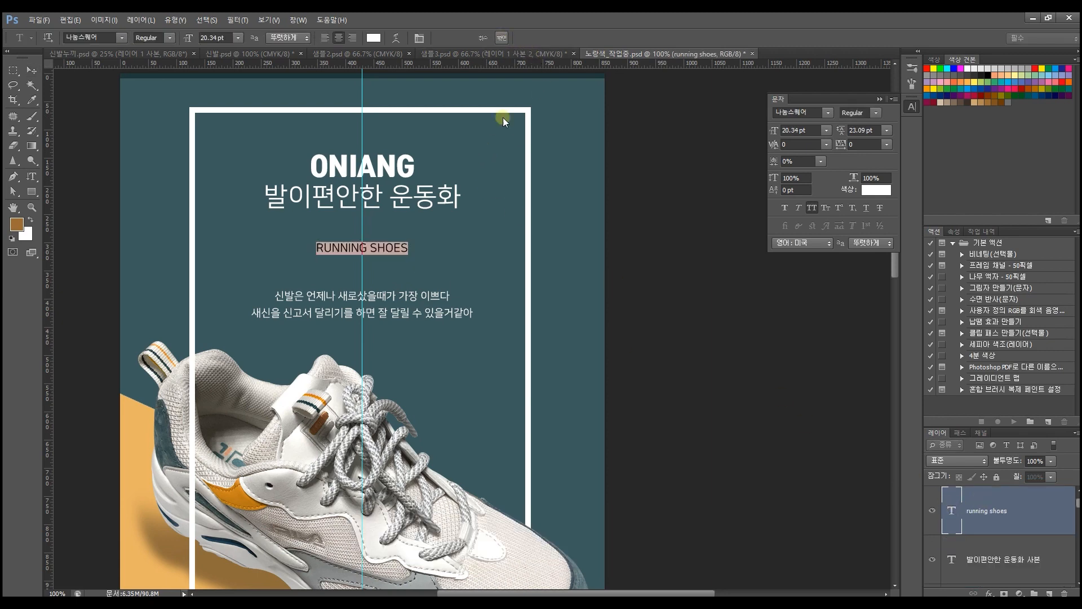
key(ctrl+Return)
key(v)
scroll(451, 370, down, 15)
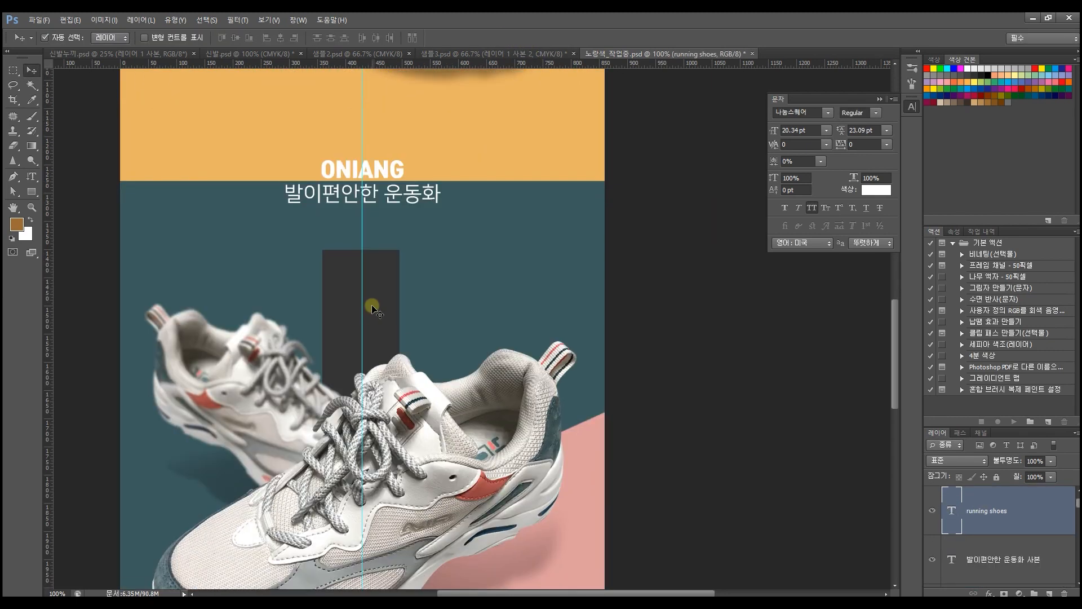
drag(372, 309, 413, 327)
key(ctrl+z)
click(722, 403)
scroll(998, 557, up, 6)
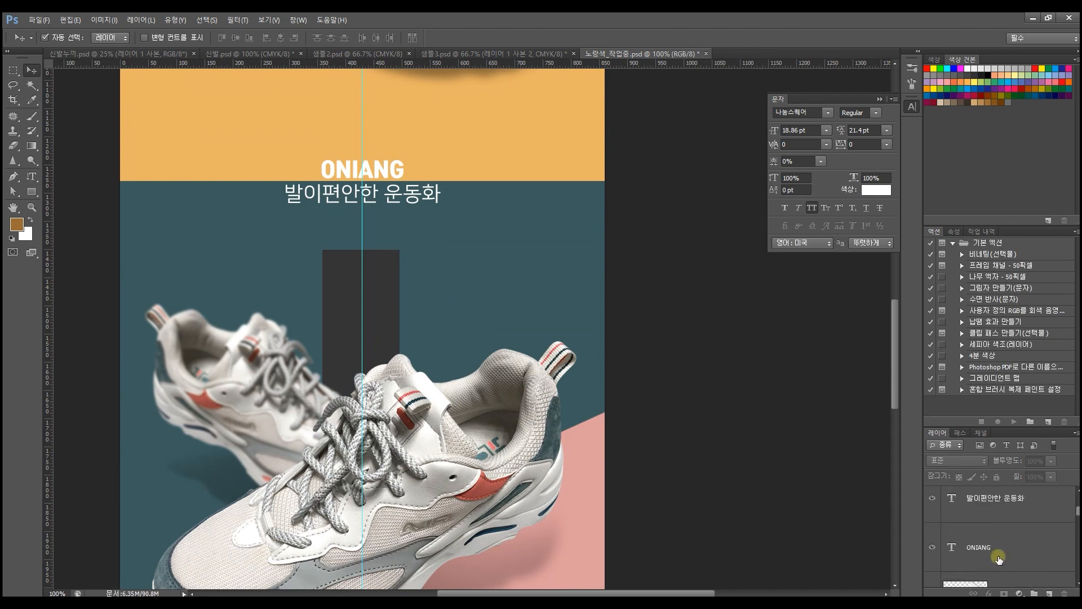
- Paste RUNNING SHOES as vertical text, place it on the dark grey rectangle, and duplicate it alongside
scroll(999, 558, down, 15)
click(996, 556)
key(t)
click(450, 266)
key(ctrl+v)
key(ctrl+Return)
key(v)
drag(451, 257, 378, 293)
- Change the copied vertical text to the left of the centre guide to PINK RUNNING SHOES
double_click(953, 510)
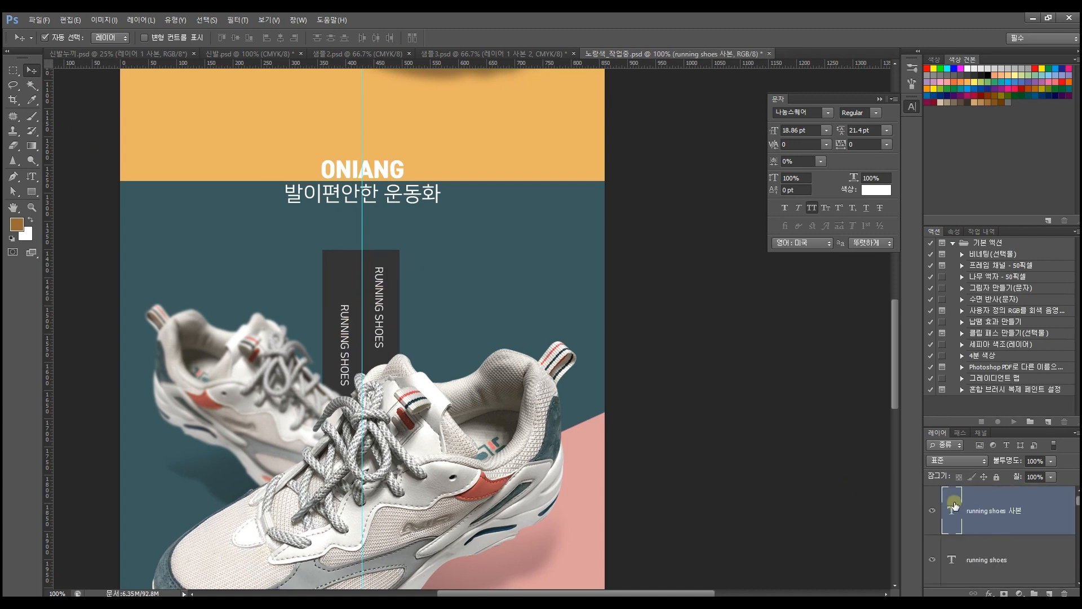
key(Up)
text(p)
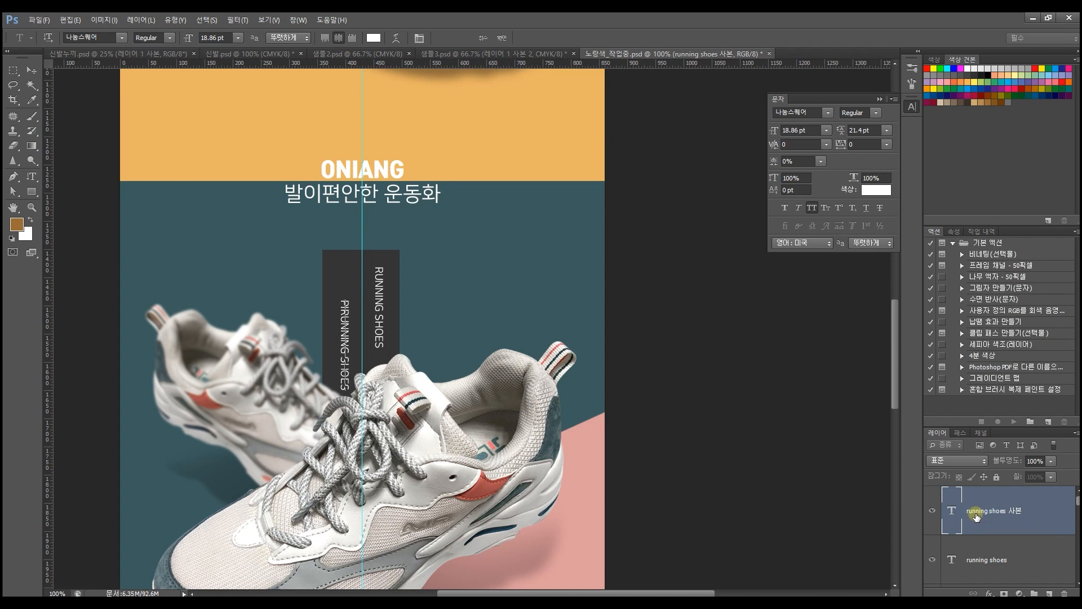
text(ink)
key(ctrl+Return)
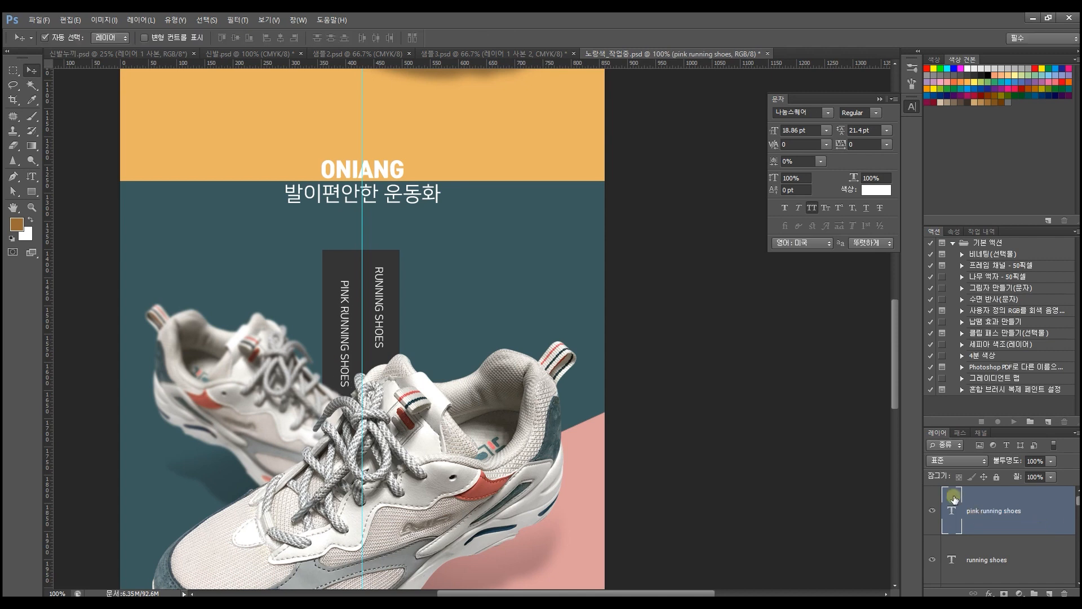
double_click(952, 510)
drag(345, 351, 361, 426)
key(ctrl+Return)
- Change the vertical text to the right of the guide to YELLOW RUNNING and move it up slightly
click(379, 278)
double_click(951, 557)
click(380, 268)
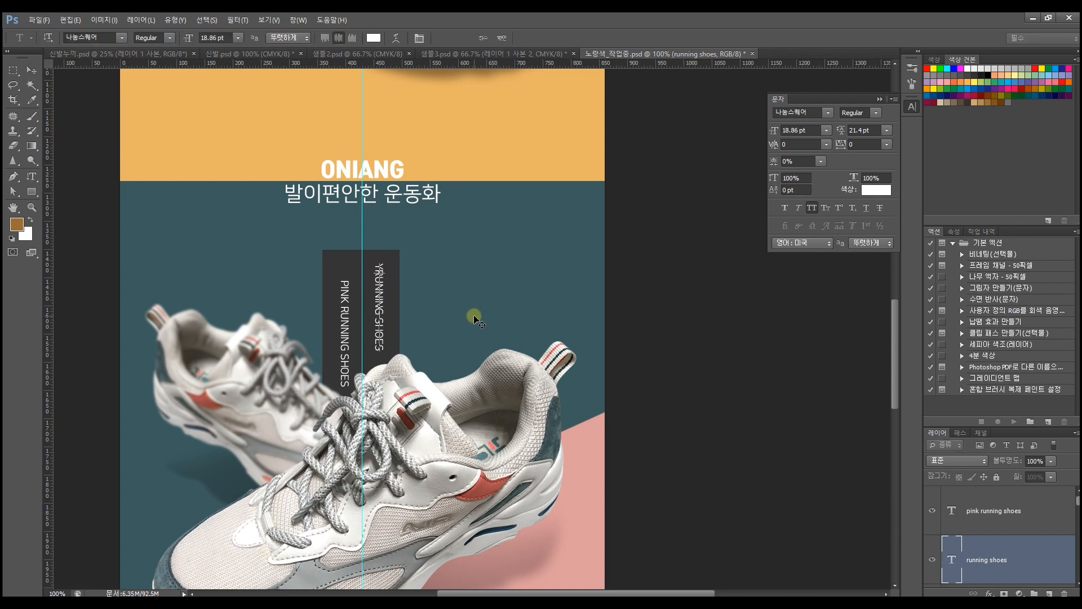
ctrl+click(402, 494)
drag(380, 275, 379, 259)
- Narrow the dark grey rectangle into a slim bar behind the PINK RUNNING SHOES text and place a copy behind YELLOW RUNNING
click(390, 309)
key(ctrl+t)
drag(403, 348, 337, 354)
drag(346, 273, 397, 259)
key(Return)
key(ctrl+z)
drag(388, 333, 398, 332)
click(376, 258)
click(397, 258)
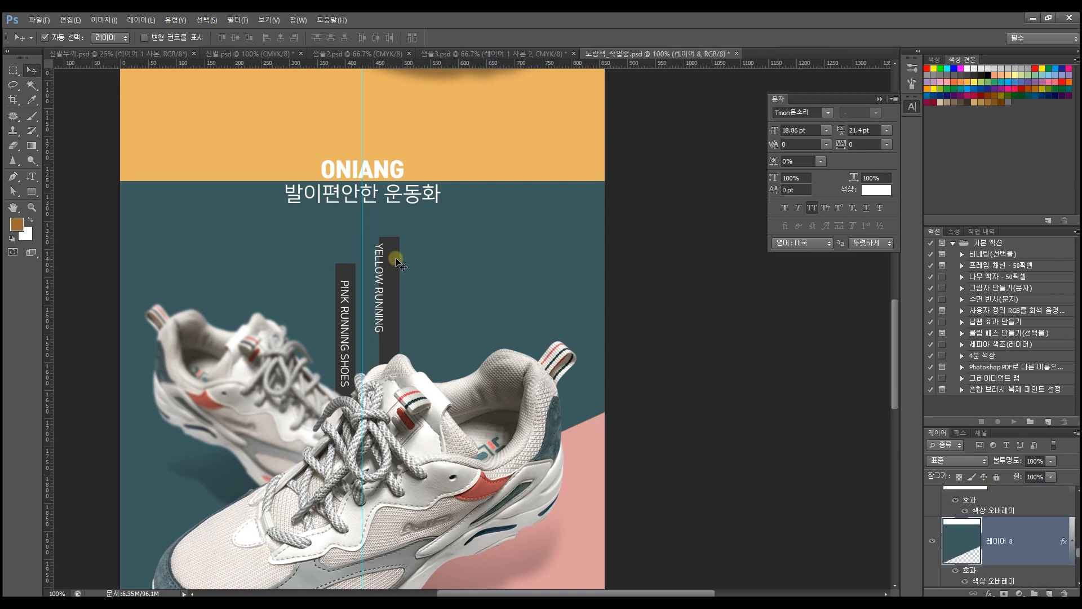
drag(392, 254, 382, 255)
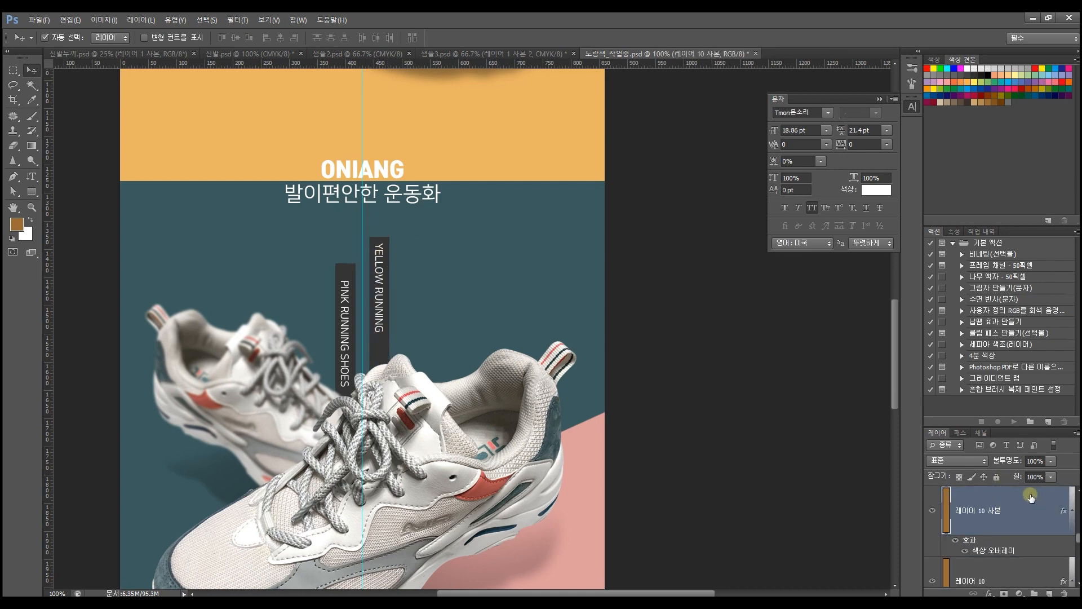
- Set the colour overlay of the bar behind YELLOW RUNNING to a brick red, 892f1f
double_click(1026, 519)
click(690, 216)
click(898, 124)
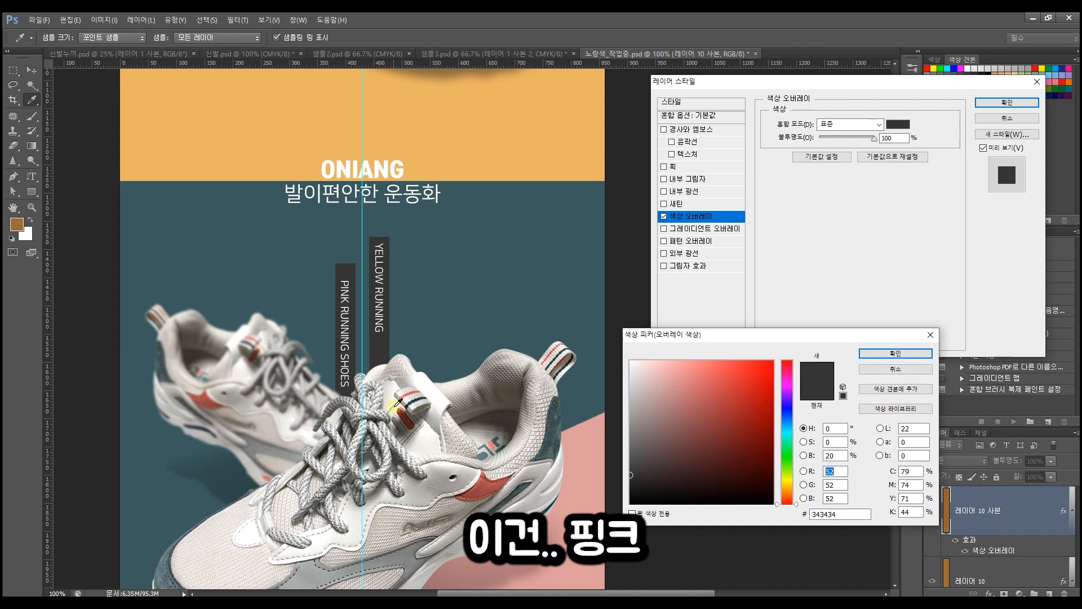
click(407, 413)
click(666, 410)
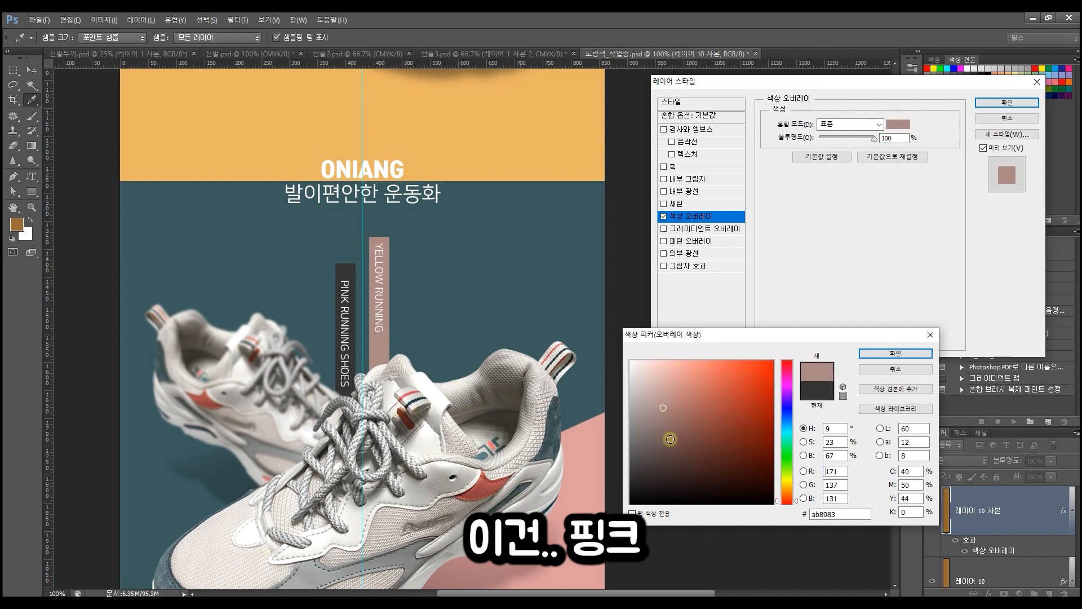
drag(753, 489, 741, 427)
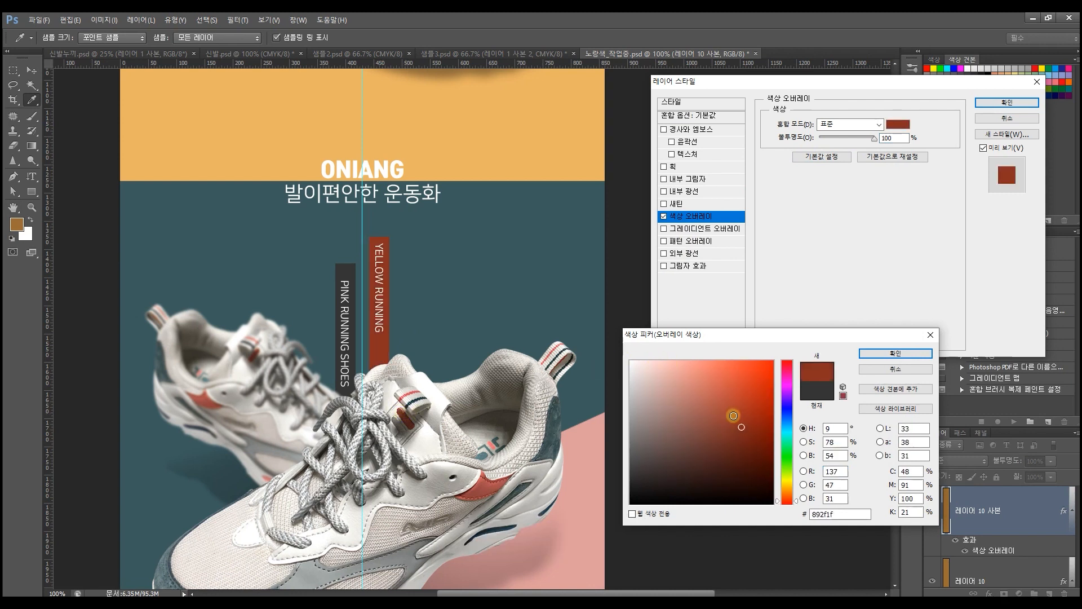
click(901, 353)
click(1005, 103)
click(500, 300)
- Set the colour overlay of the bar behind PINK RUNNING SHOES to a muted yellow-tan, b69666
click(343, 288)
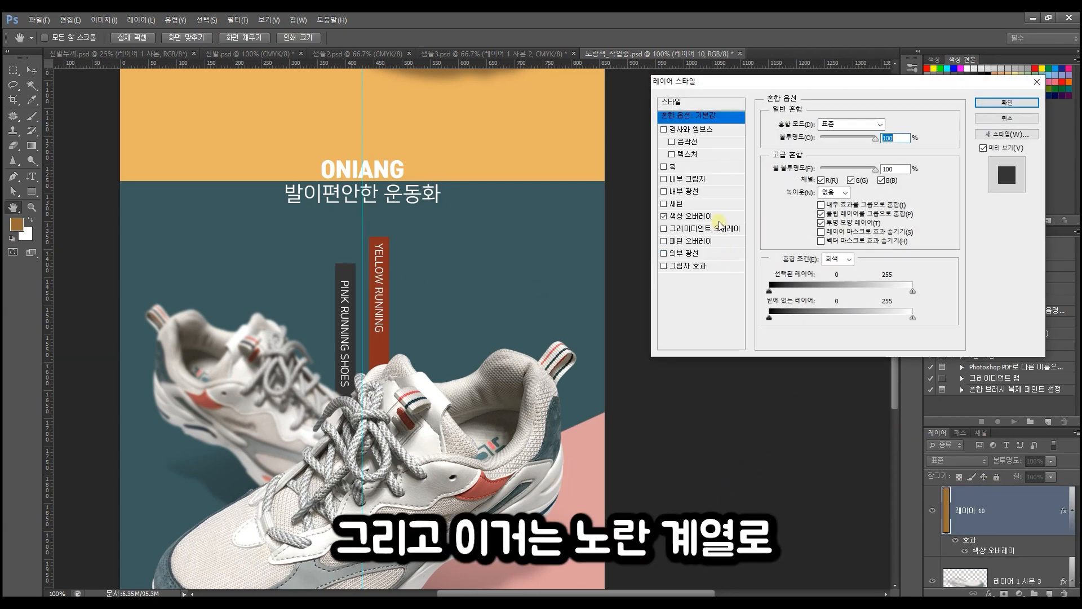
click(717, 219)
click(898, 124)
click(510, 121)
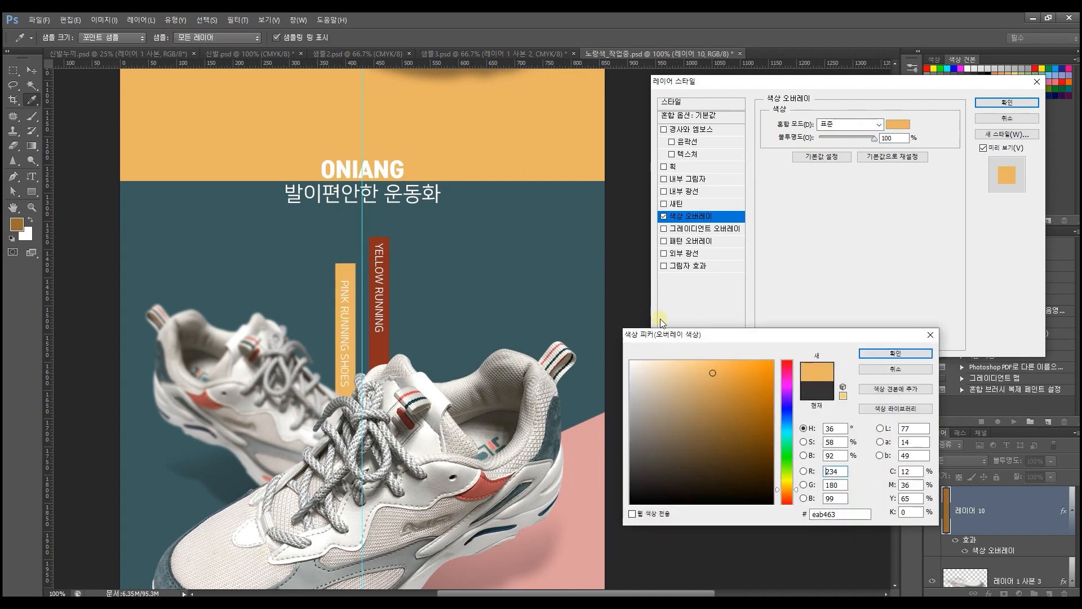
drag(703, 400, 692, 401)
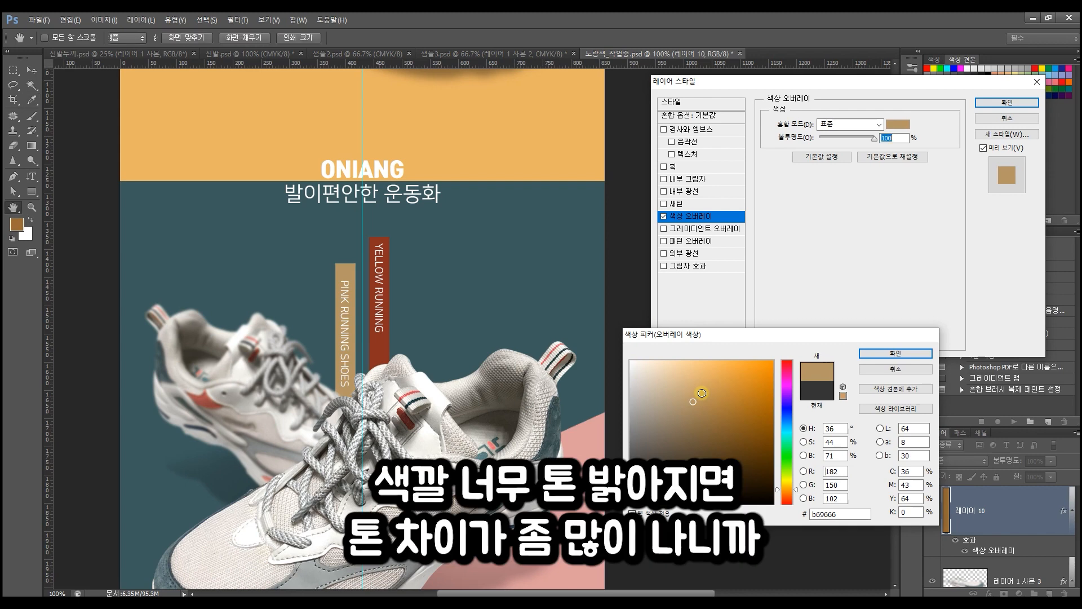
key(Return)
key(Return)
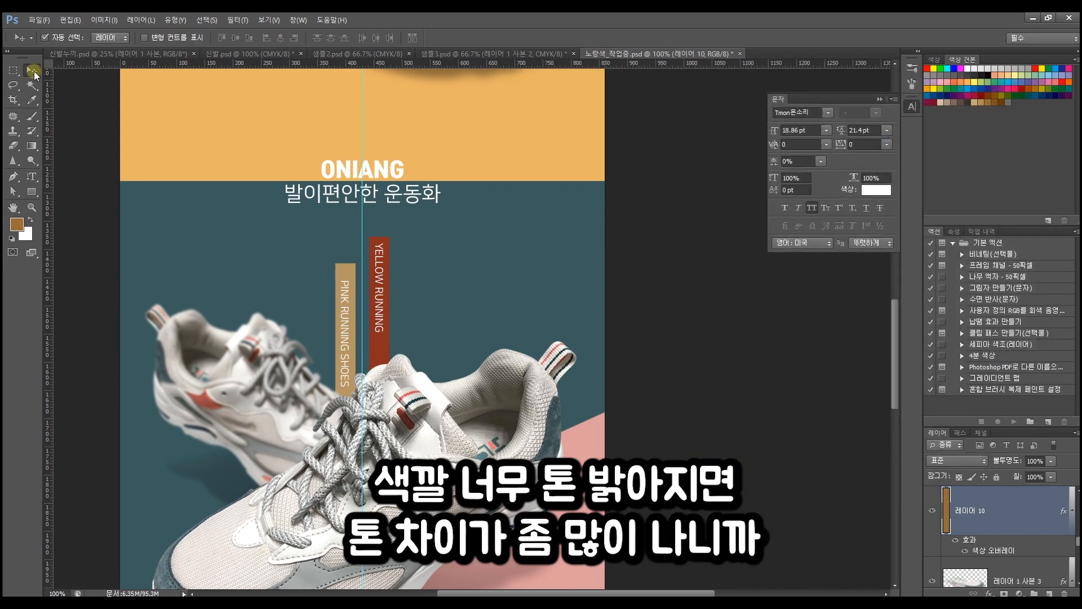
- Tone down the colour overlay of the bar behind YELLOW RUNNING to the muted red 803e32
key(ctrl+j)
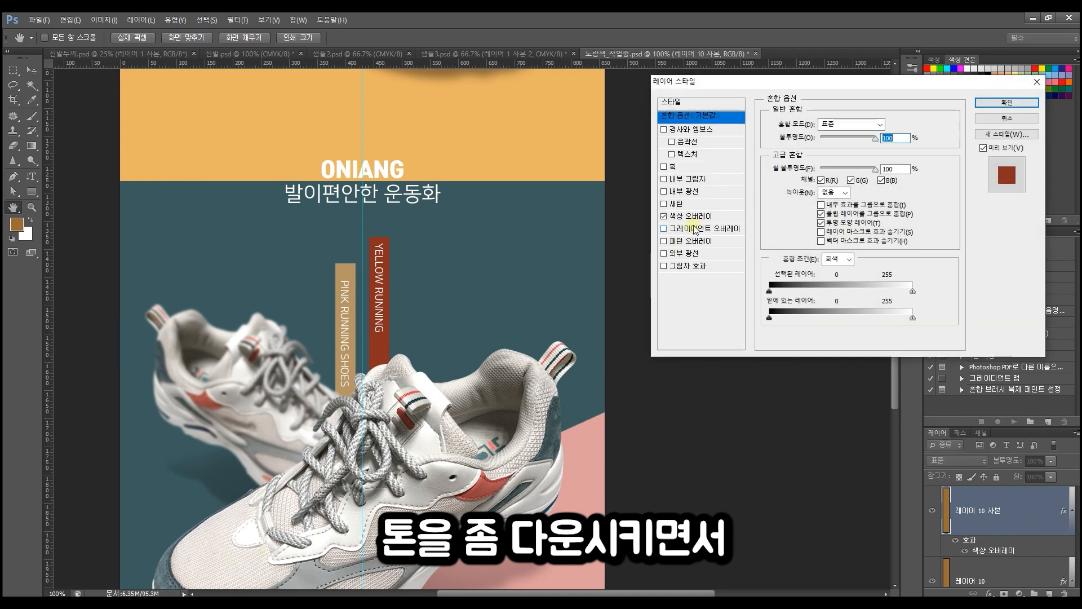
click(708, 217)
click(897, 124)
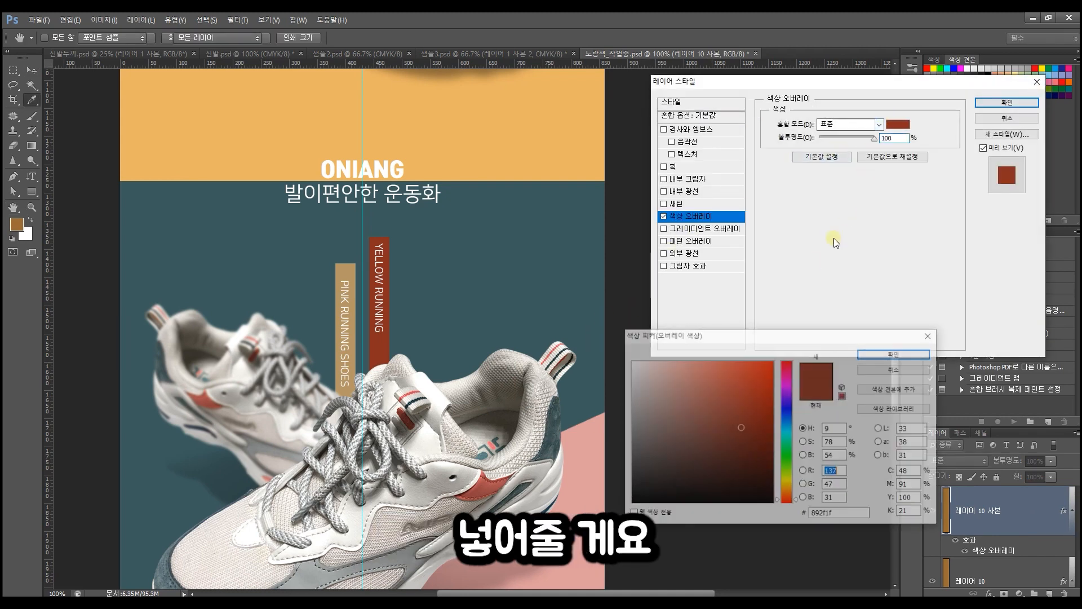
click(723, 443)
click(728, 441)
drag(726, 442, 717, 432)
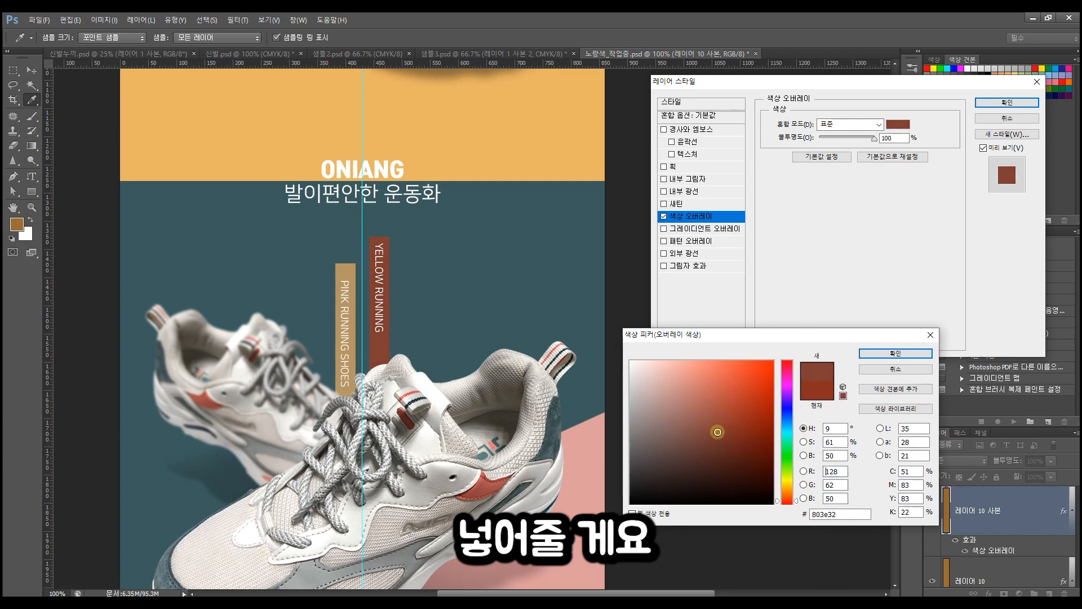
click(895, 353)
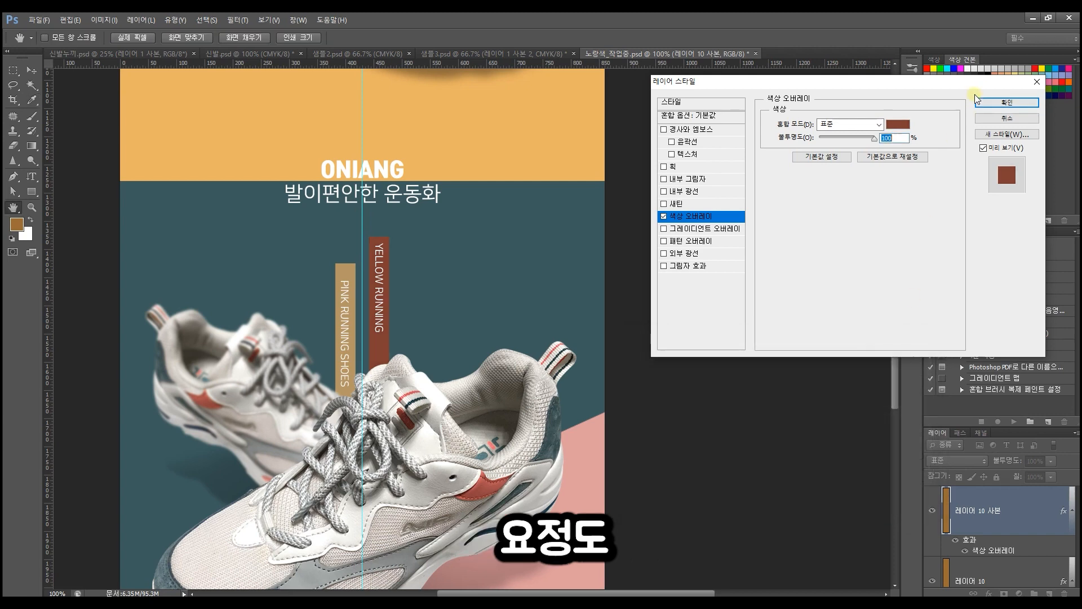
click(1006, 105)
click(365, 326)
drag(364, 326, 325, 173)
mouse_move(365, 407)
mouse_down()
mouse_move(374, 280)
mouse_move(365, 417)
mouse_up()
click(266, 292)
drag(199, 294, 362, 162)
drag(386, 280, 383, 369)
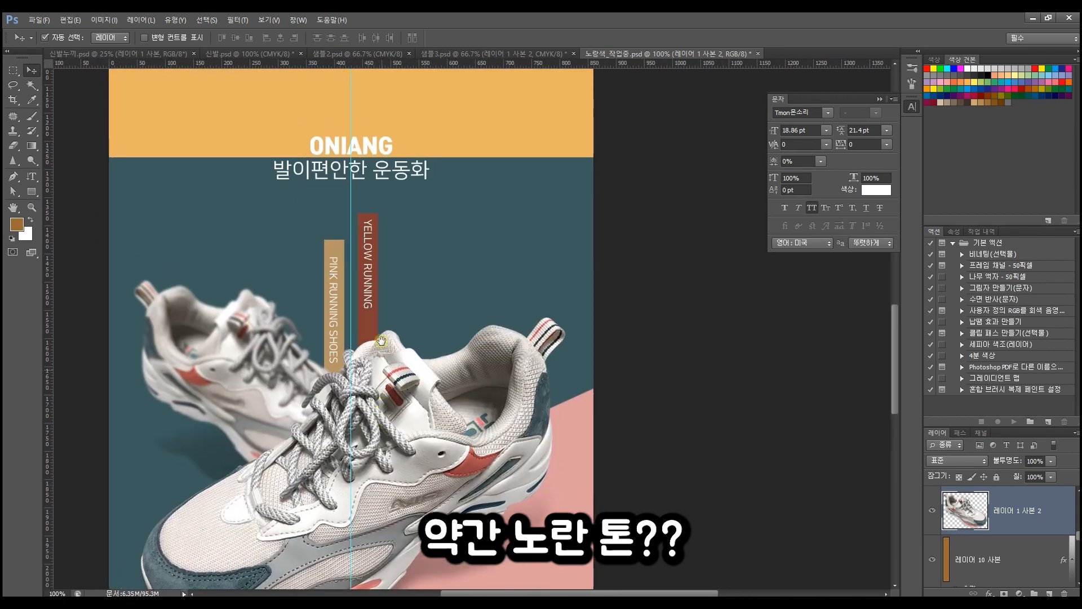
click(406, 169)
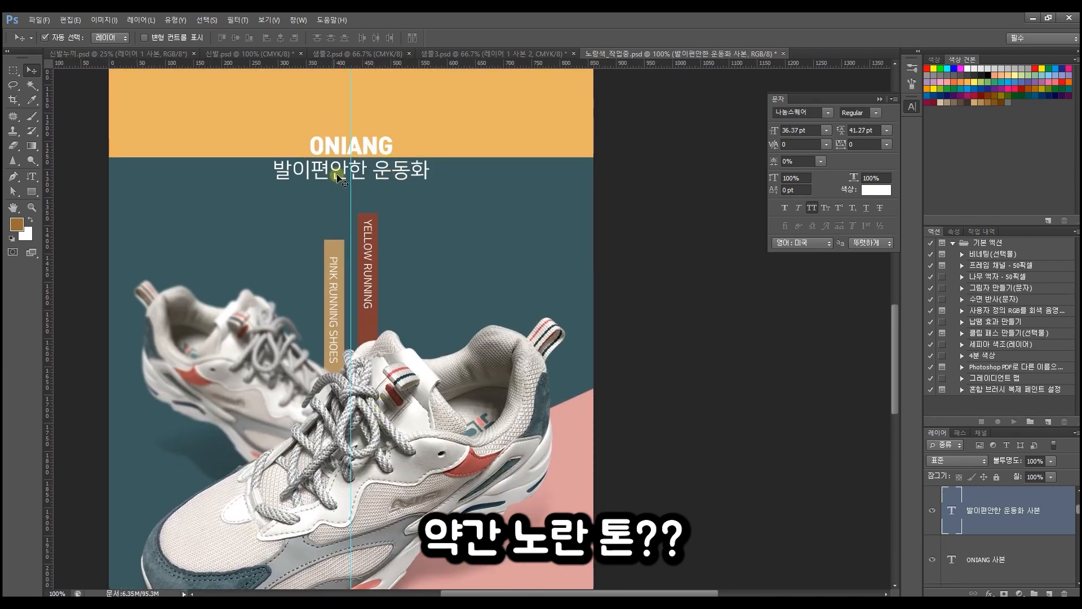
- Draw a white-filled rectangle about 730 × 280 px on a new layer below the front sneaker, overlapping the bottom of the pink background
scroll(400, 180, down, 8)
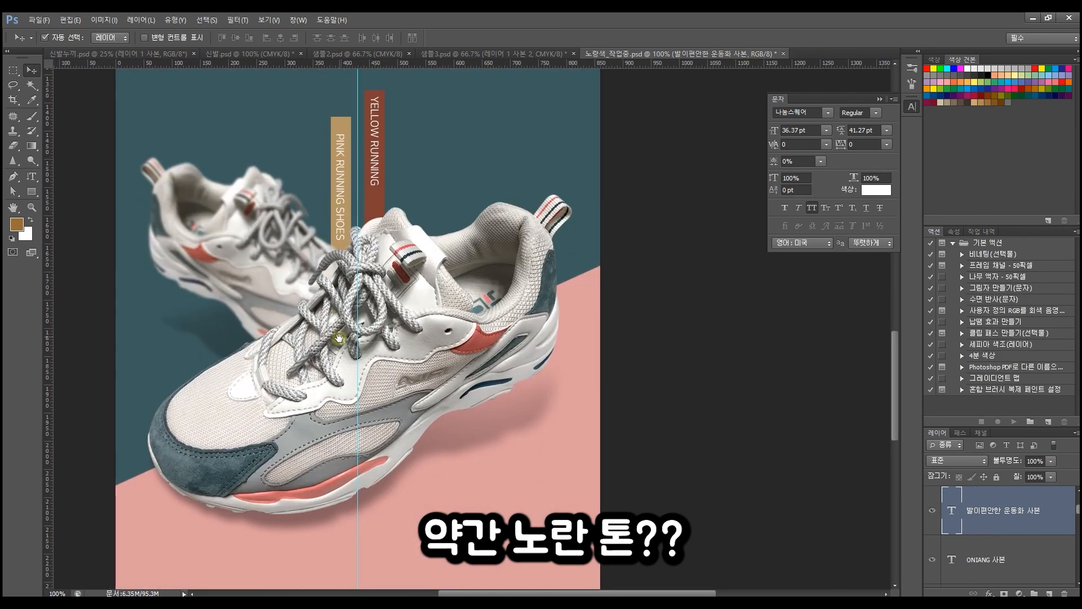
drag(344, 306, 389, 479)
drag(388, 281, 391, 58)
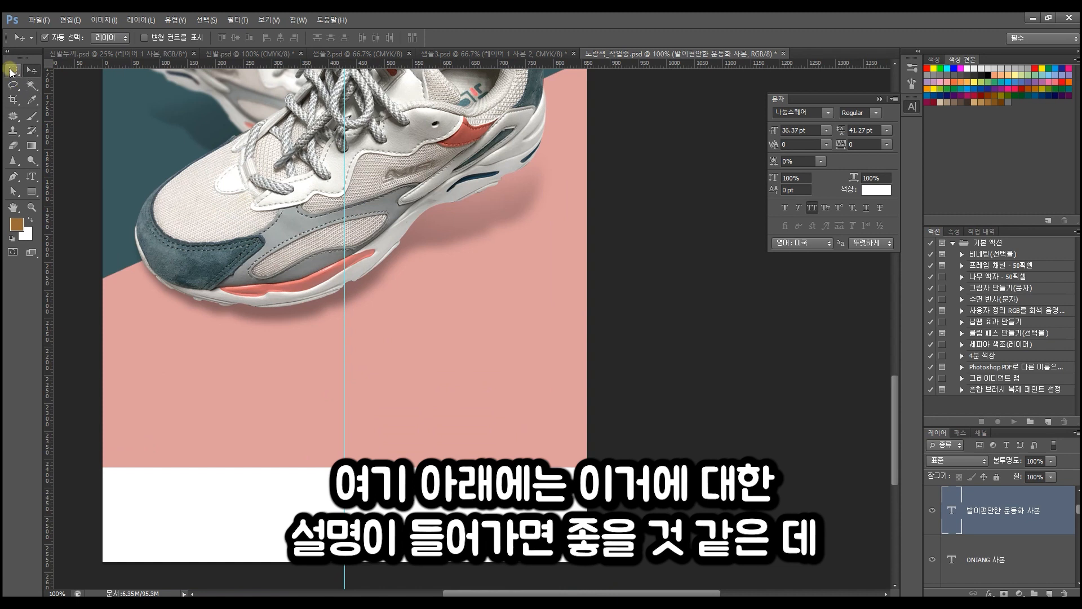
click(11, 71)
drag(134, 355, 556, 511)
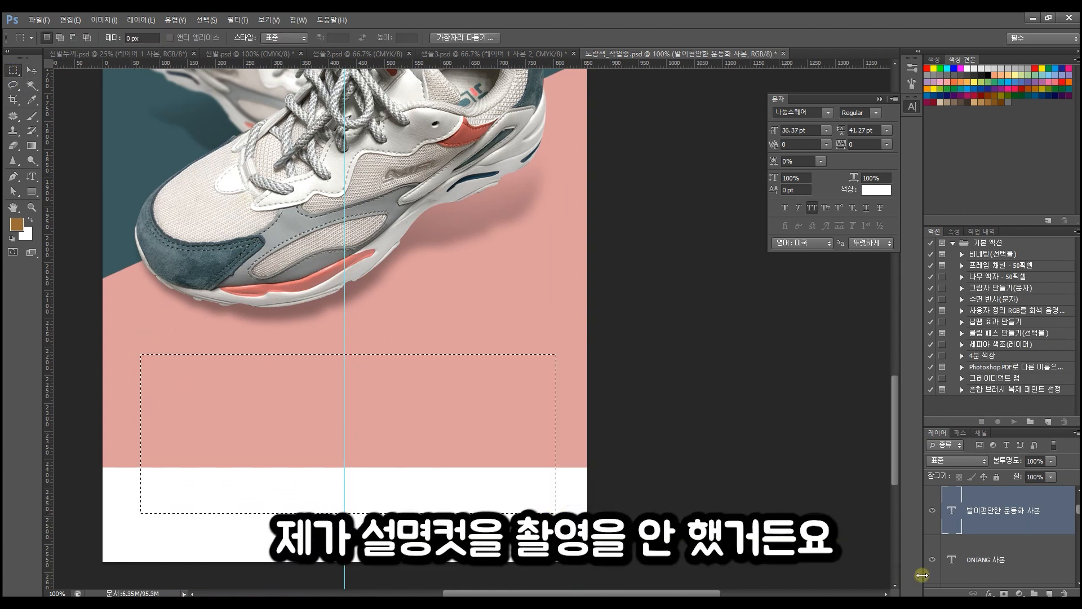
click(1047, 593)
key(ctrl+BackSpace)
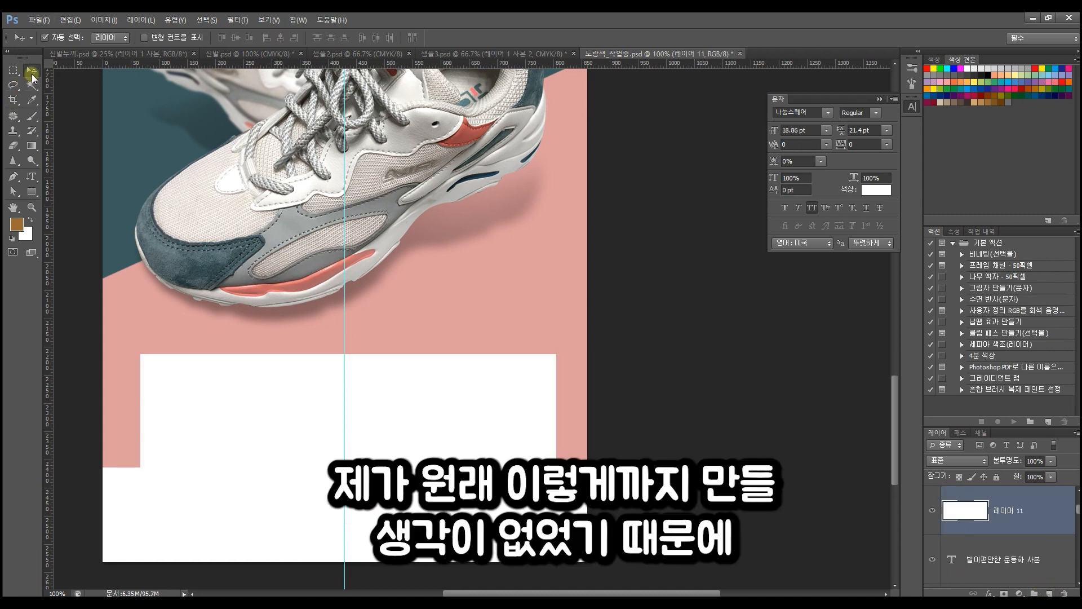
- Draw a full-width rectangle about 340 px tall on a new layer, starting at the white panel's upper edge, and fill it with brown
drag(90, 355, 592, 545)
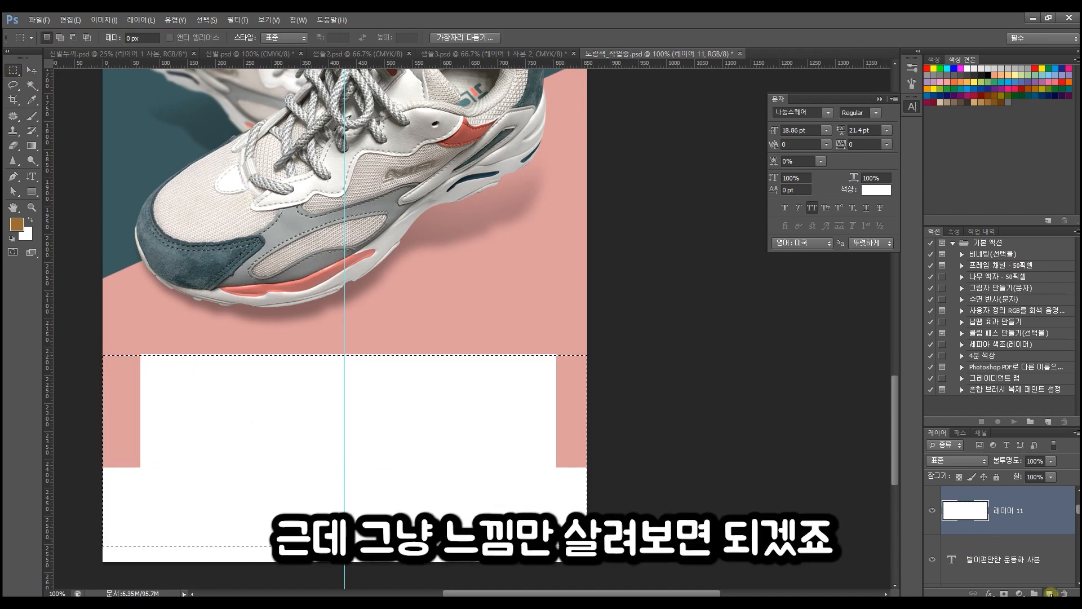
click(1049, 593)
key(alt+BackSpace)
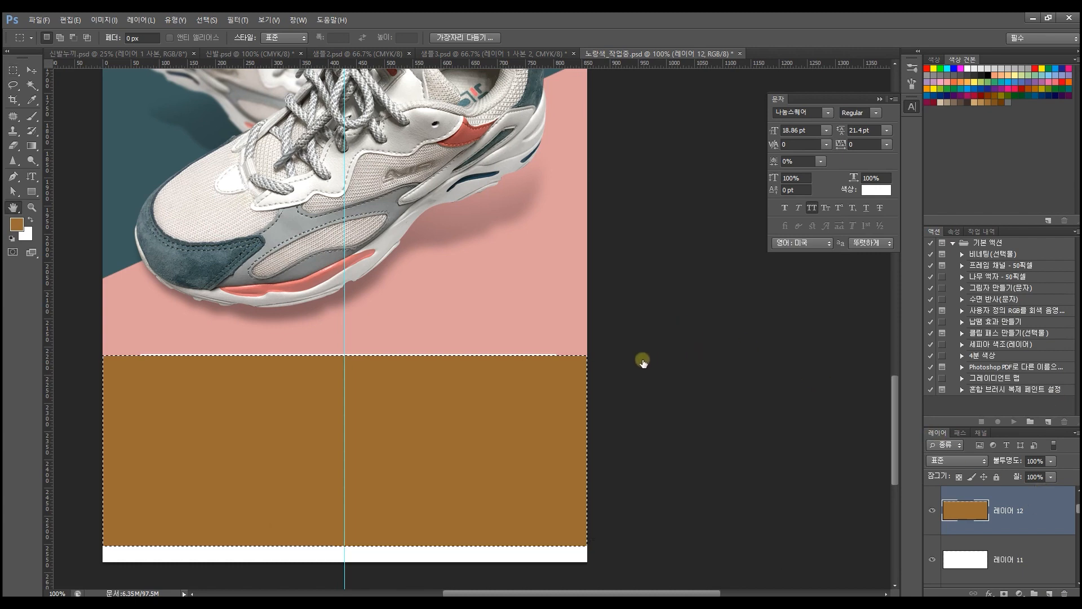
- Give the full-width rectangle the background's pink, de9e9d, as colour overlay, send it behind the other layers and deselect
click(715, 217)
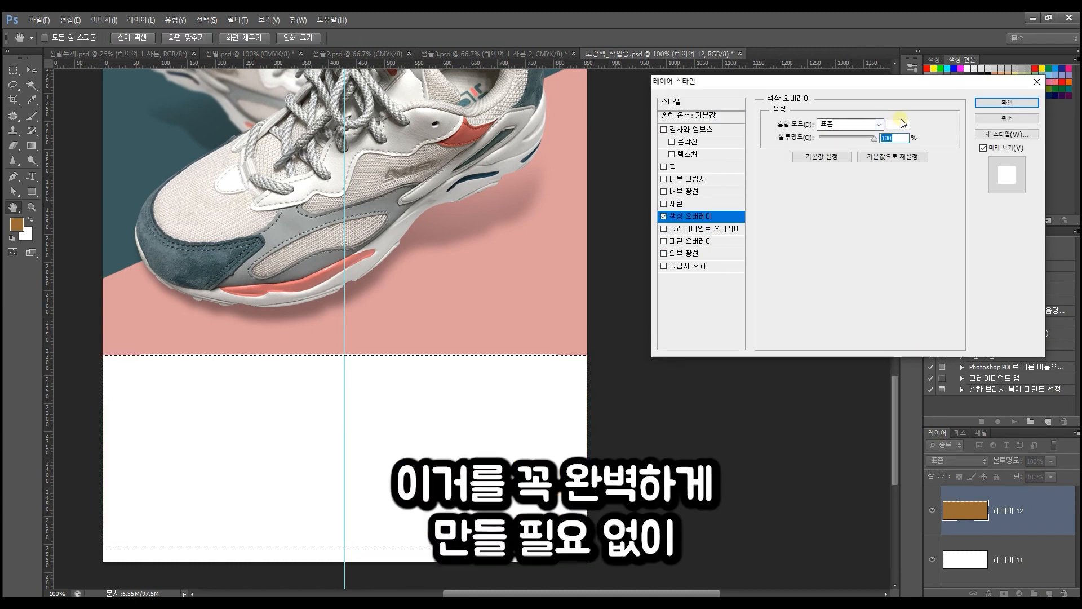
click(897, 124)
click(466, 283)
key(Return)
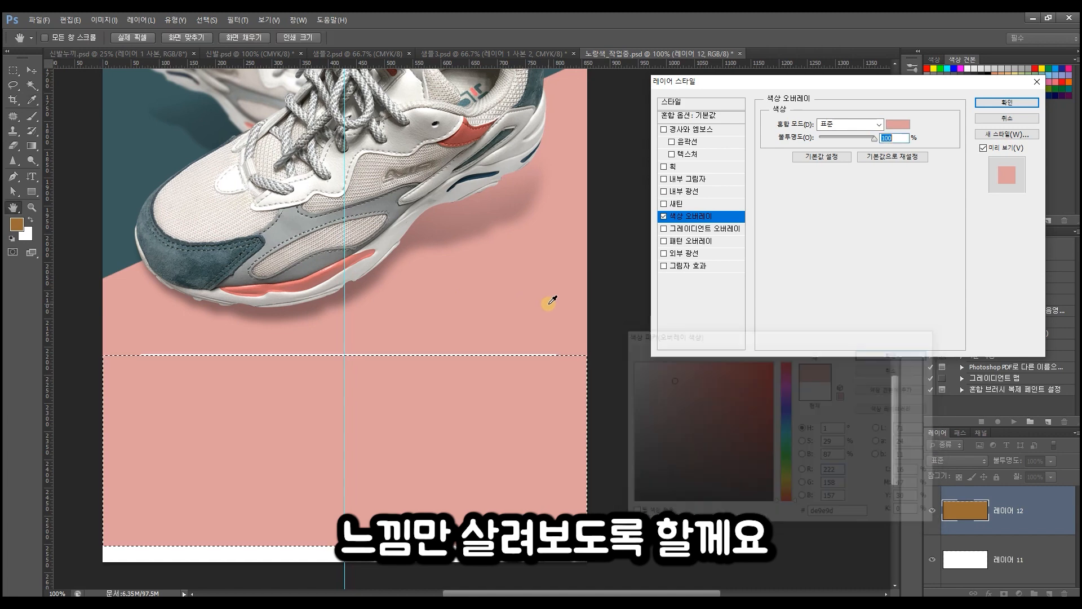
key(Return)
key(ctrl+shift+bracketleft)
key(ctrl+minus)
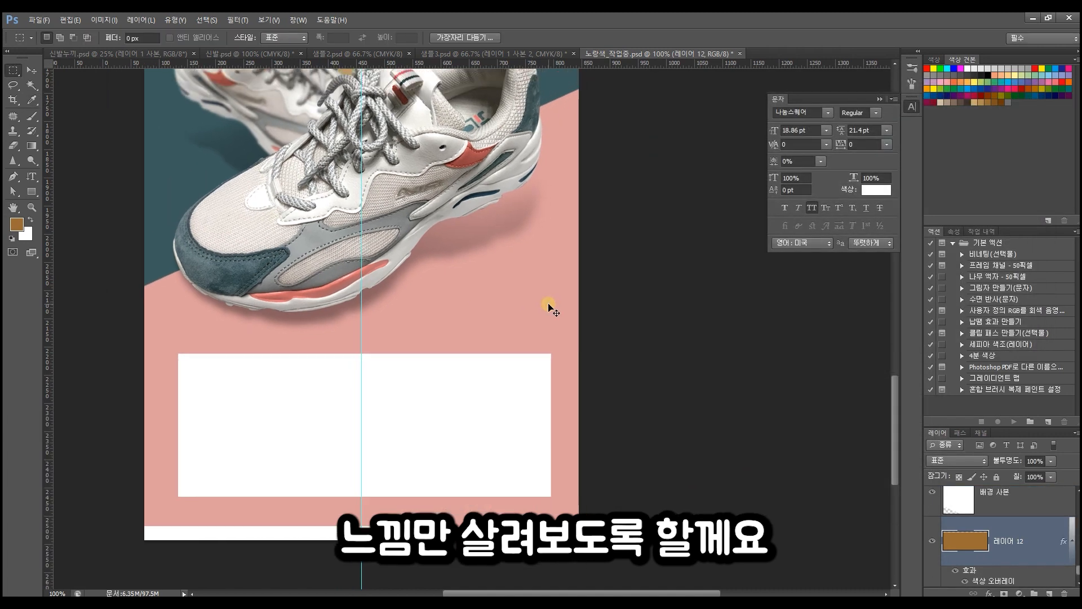
key(ctrl+d)
- Extend the canvas downward with the Crop tool to make room below the pink section
click(13, 99)
scroll(379, 427, down, 3)
drag(382, 448, 410, 575)
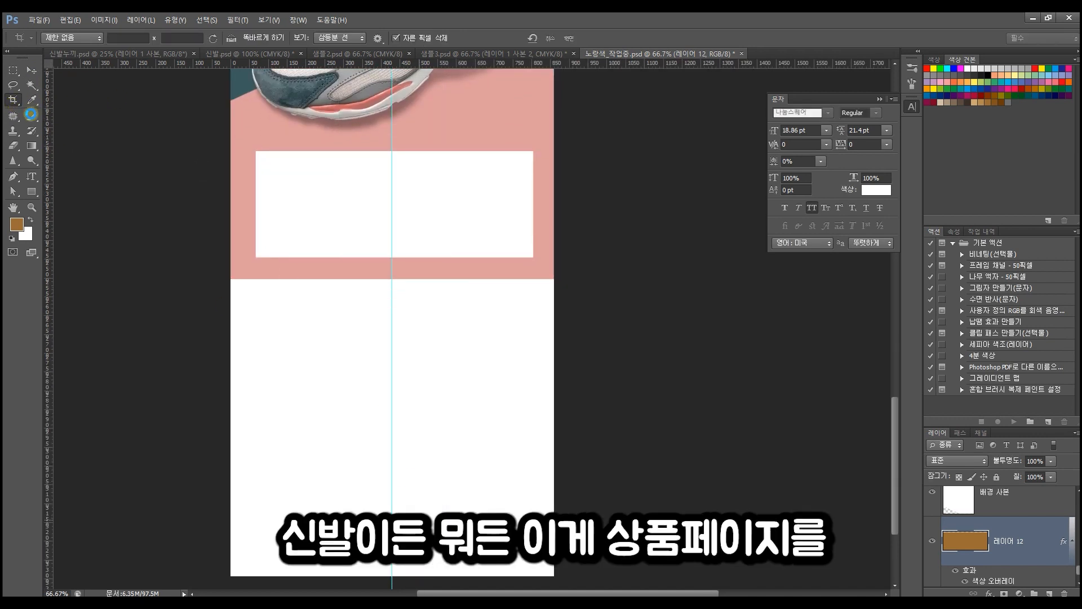
- Stretch the white panel downward to about 379% height, ending just above the canvas's lower edge
click(31, 70)
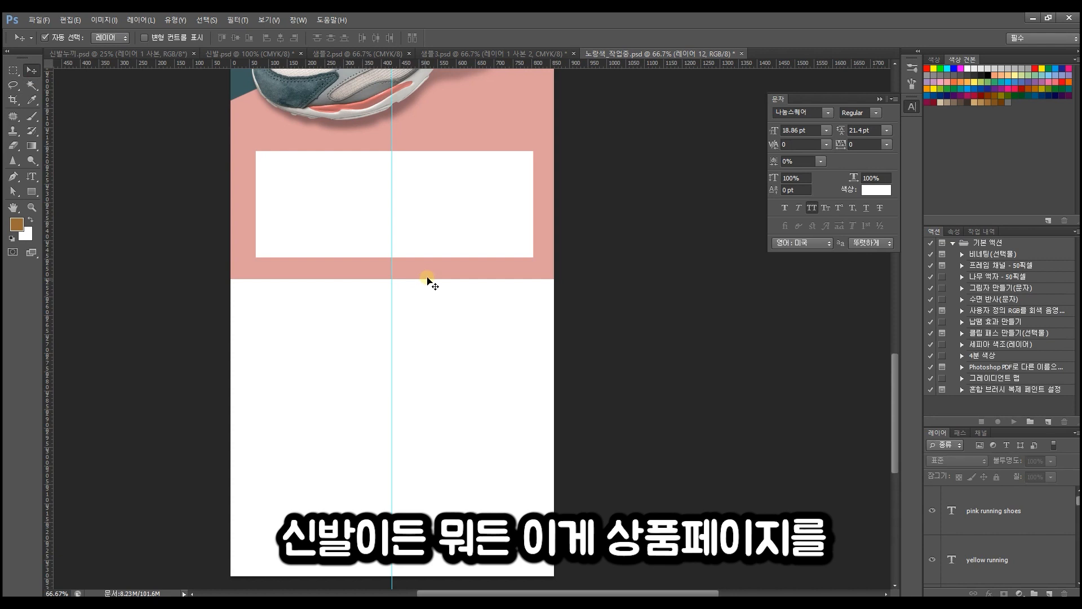
click(429, 255)
key(ctrl+t)
drag(395, 257, 395, 571)
key(Return)
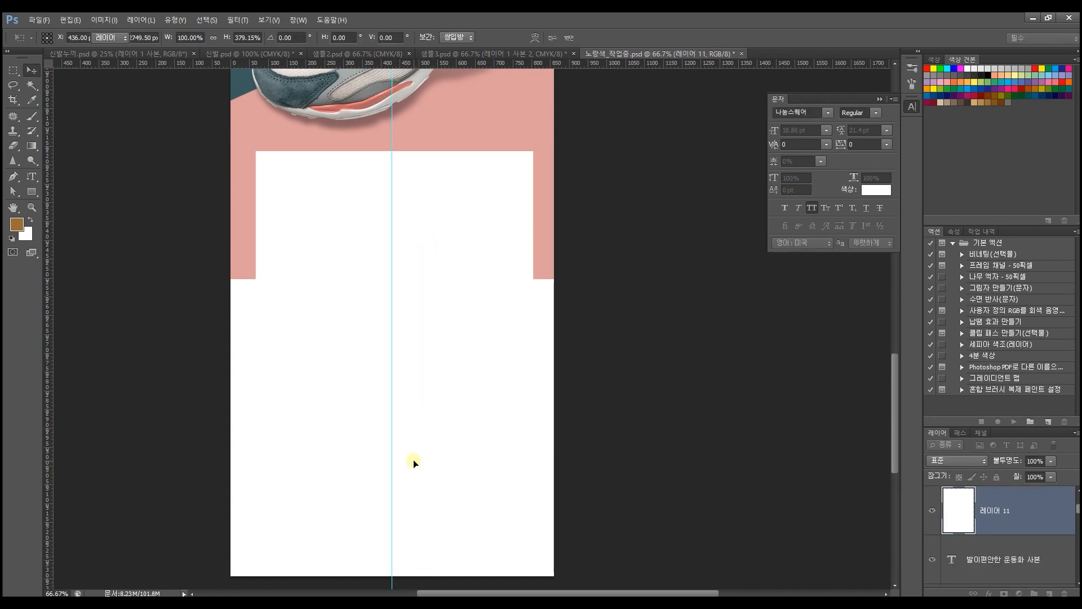
- Stretch the pink rectangle behind the white panel downward to 1129 px tall, reaching the canvas's lower edge
click(544, 237)
key(ctrl+t)
drag(392, 279, 434, 580)
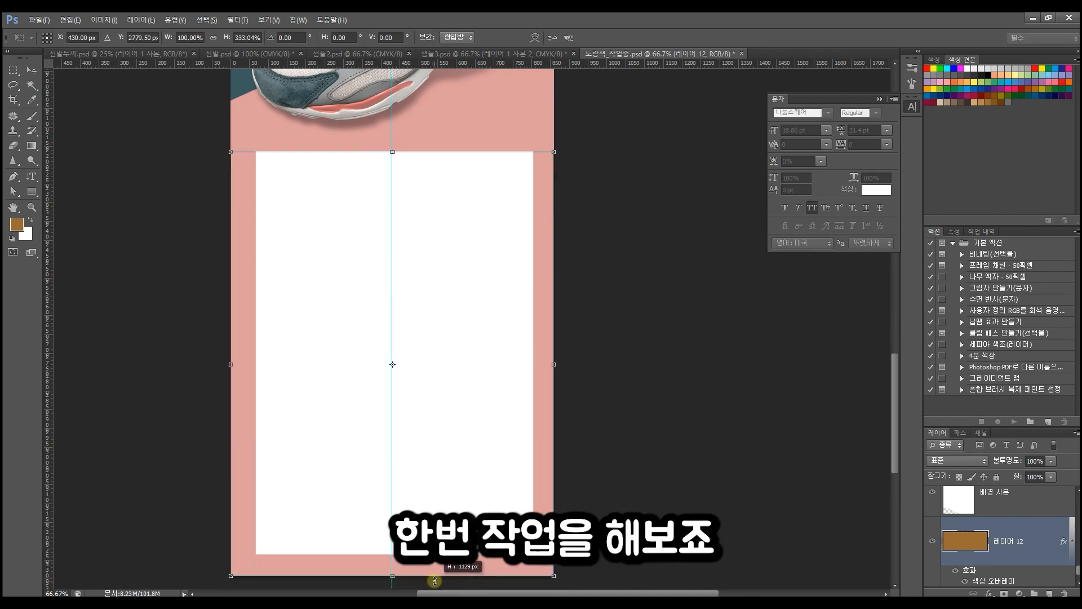
key(Return)
click(425, 293)
click(547, 179)
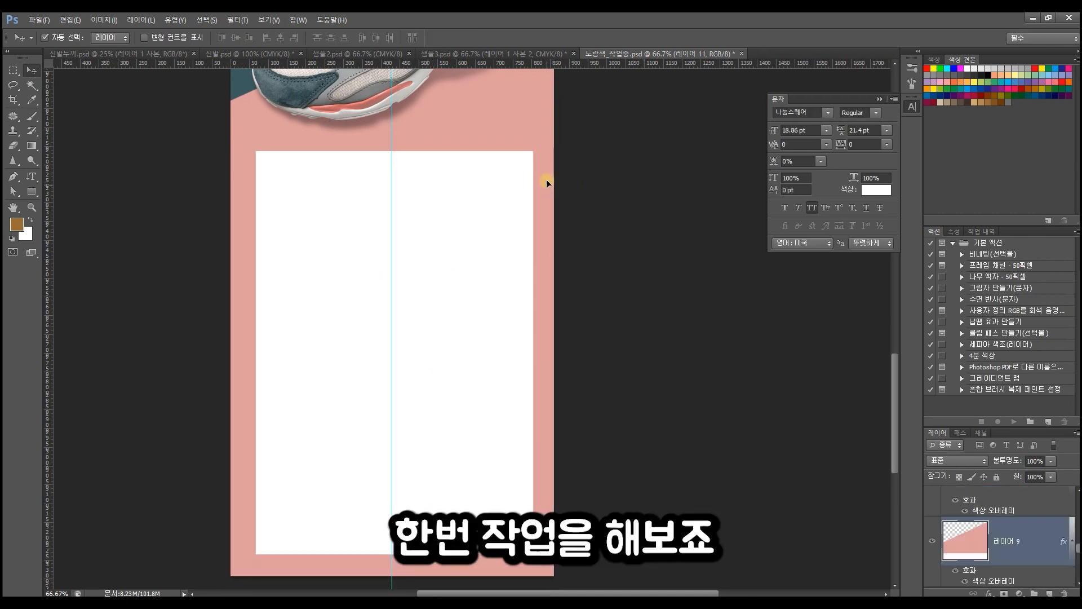
- Draw a brown-filled rectangle about 450 × 315 px on a new layer in the white panel's upper-left area and bring it to the front
key(ctrl+plus)
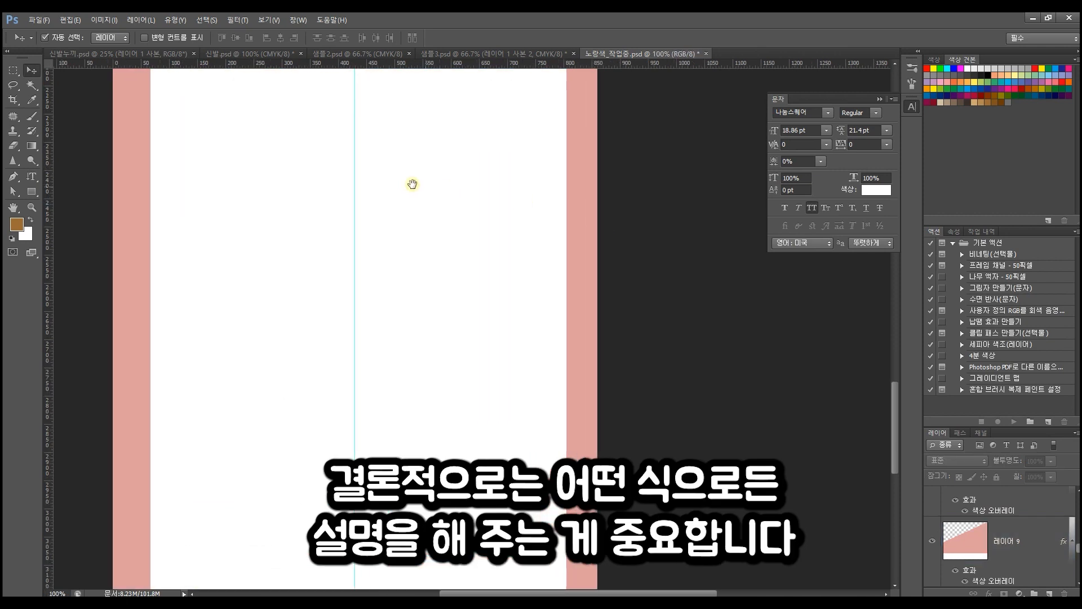
drag(412, 184, 400, 255)
click(12, 70)
drag(160, 153, 415, 328)
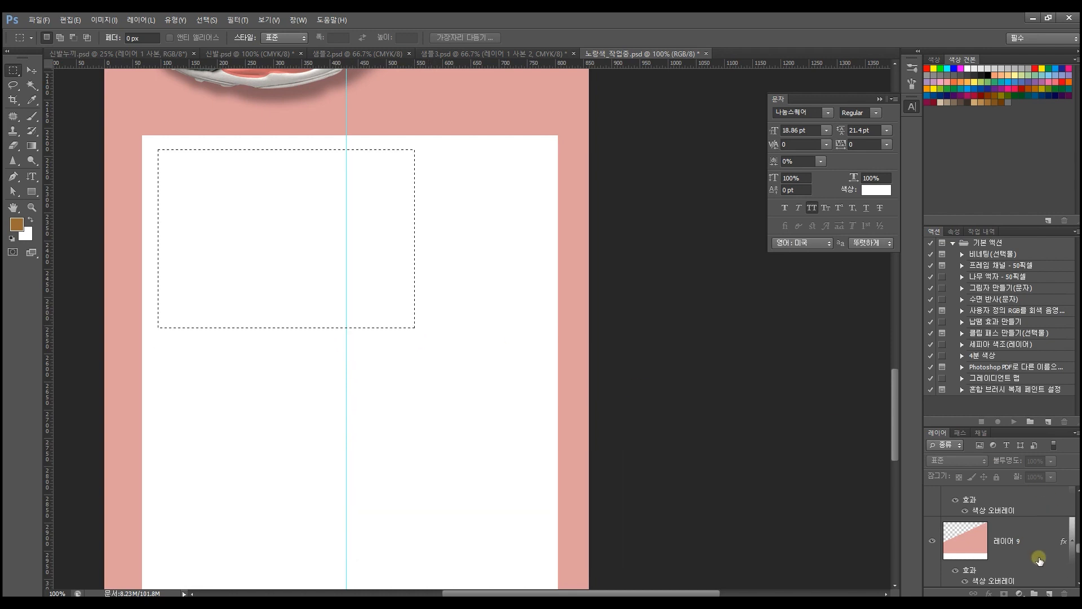
click(1050, 593)
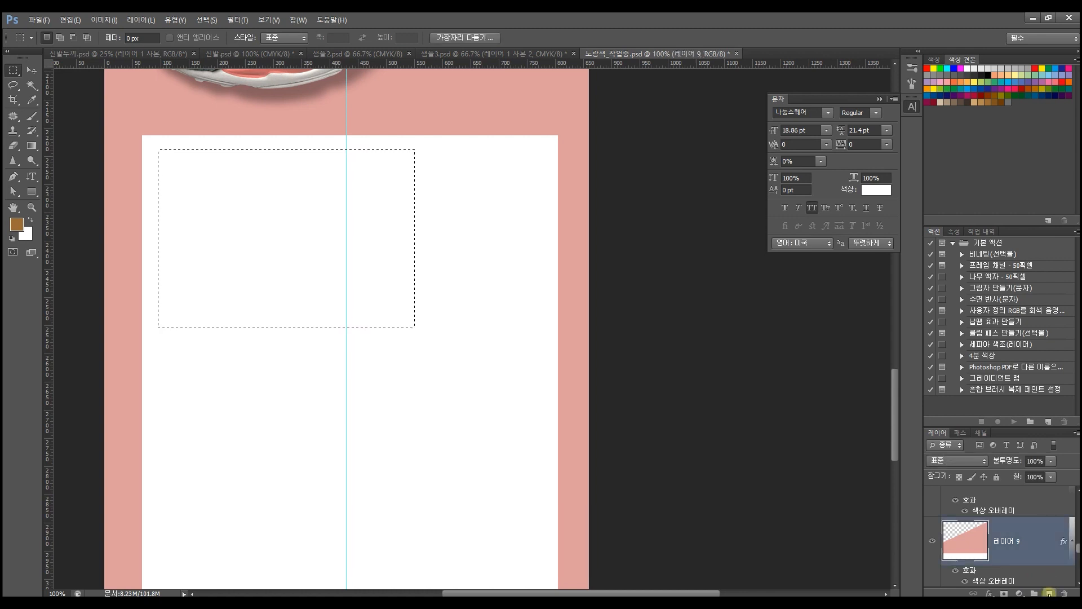
key(alt+BackSpace)
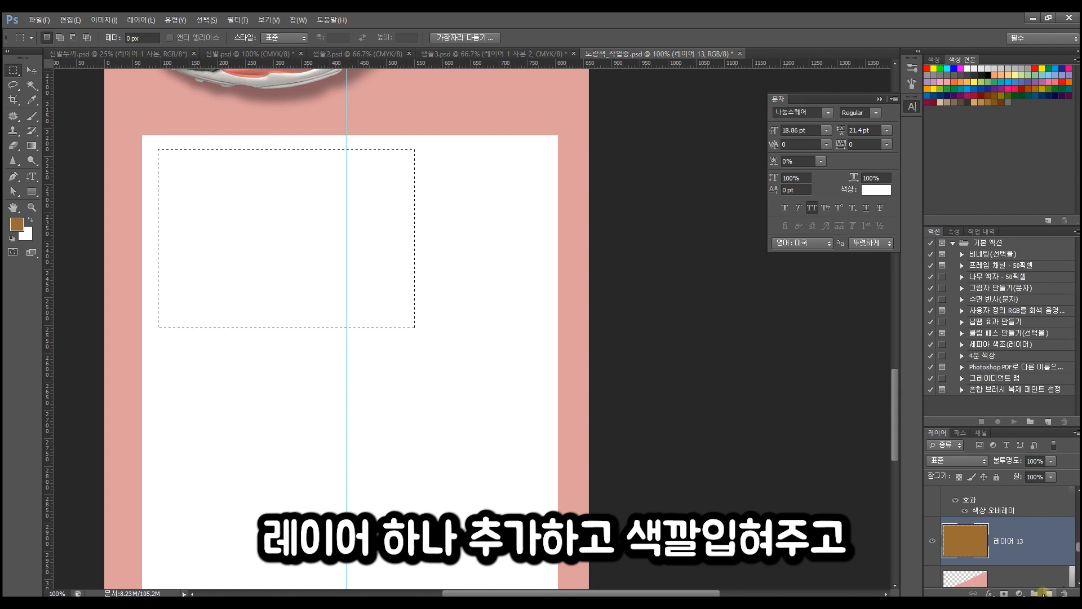
key(ctrl+shift+])
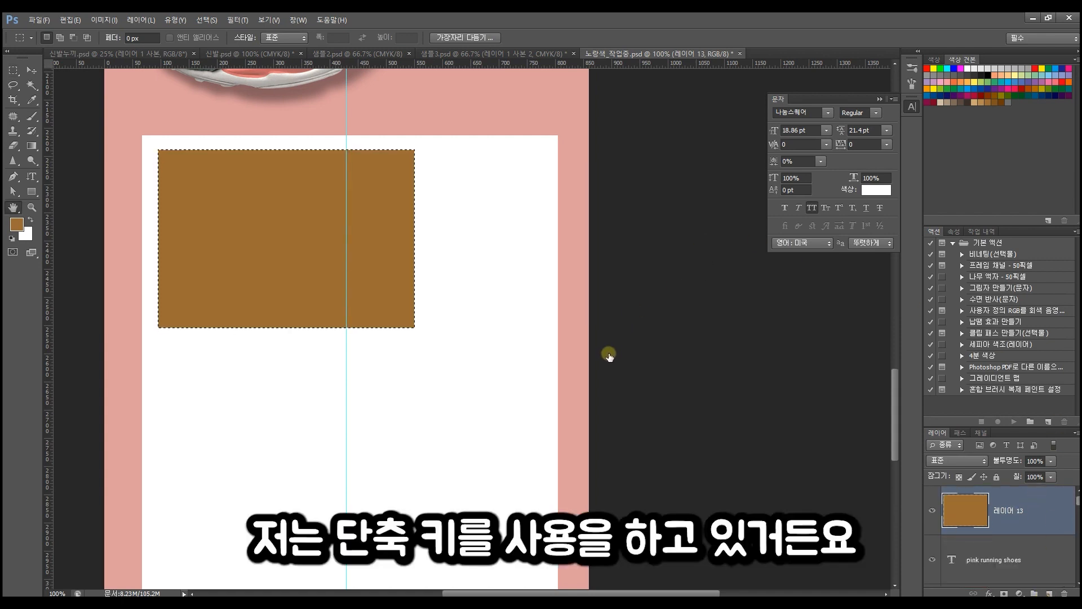
click(712, 218)
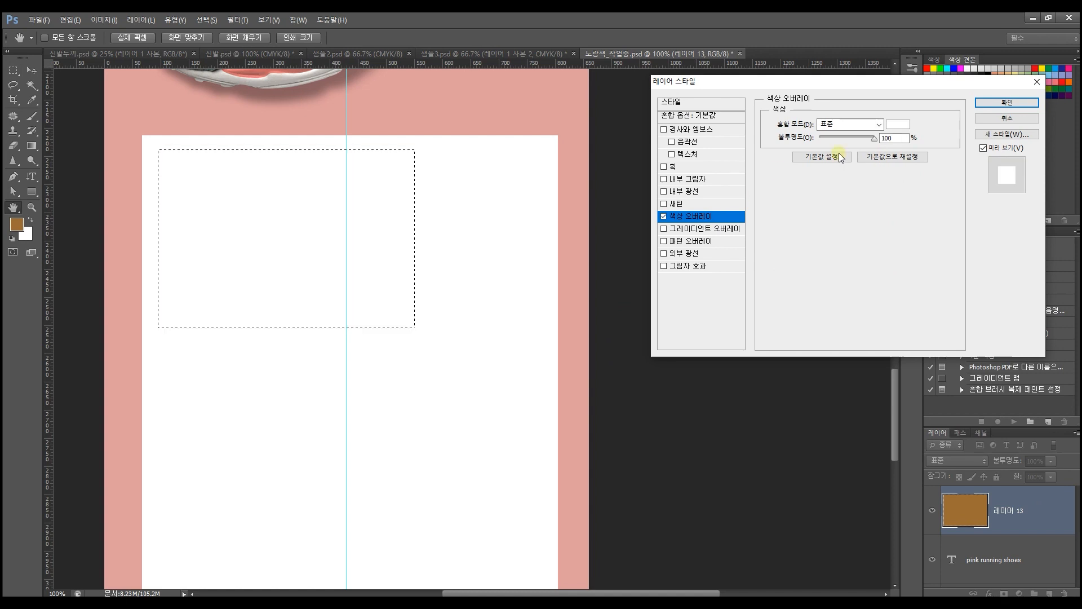
click(898, 124)
click(505, 120)
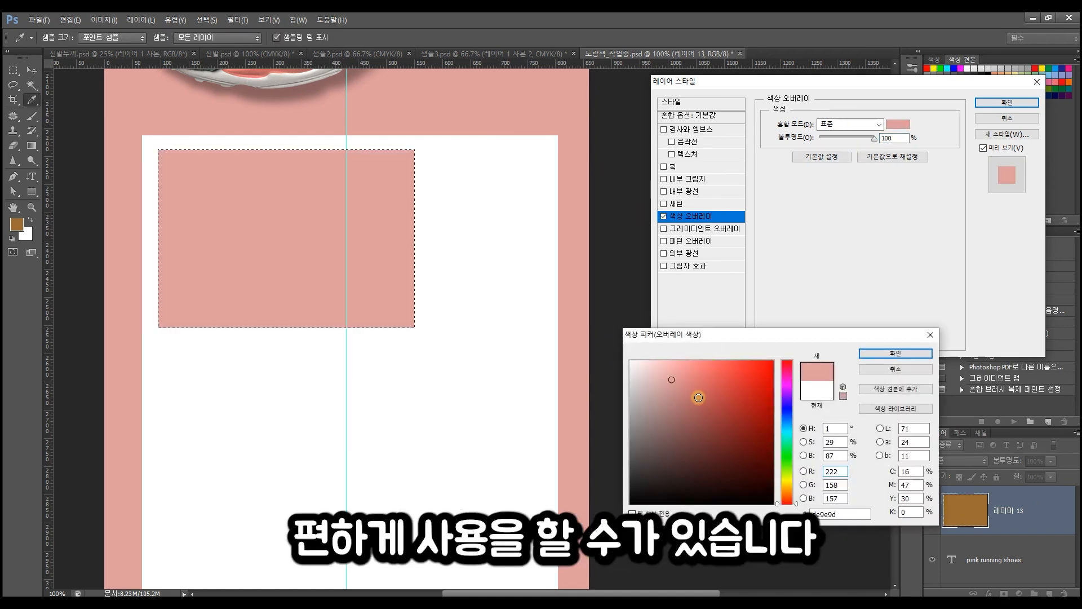
click(895, 370)
click(1005, 119)
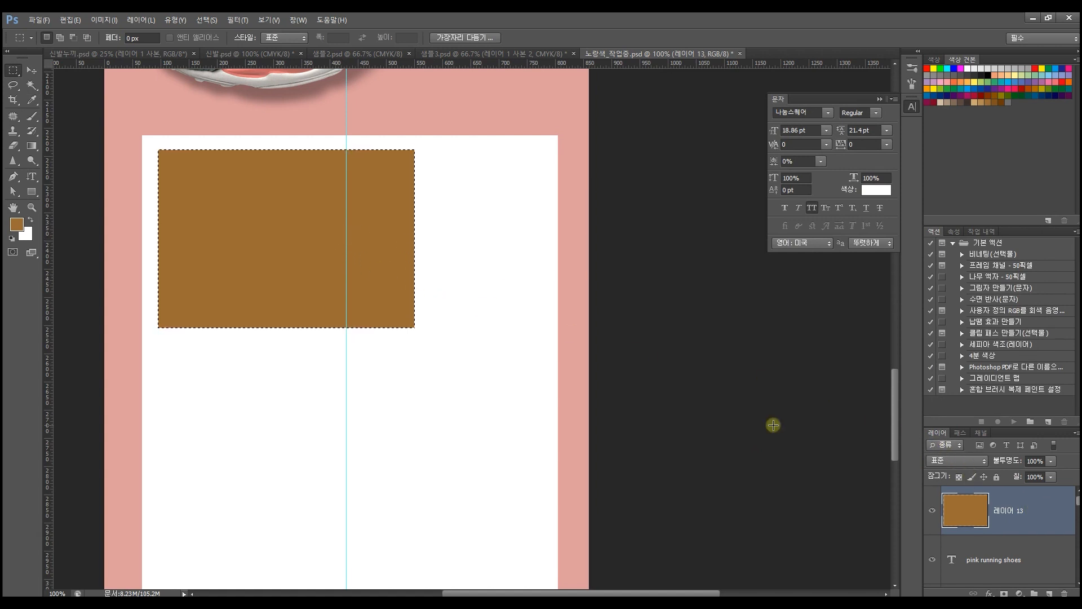
- Nudge the brown rectangle slightly to the left and clear the selection
click(33, 71)
key(Left)
key(Left)
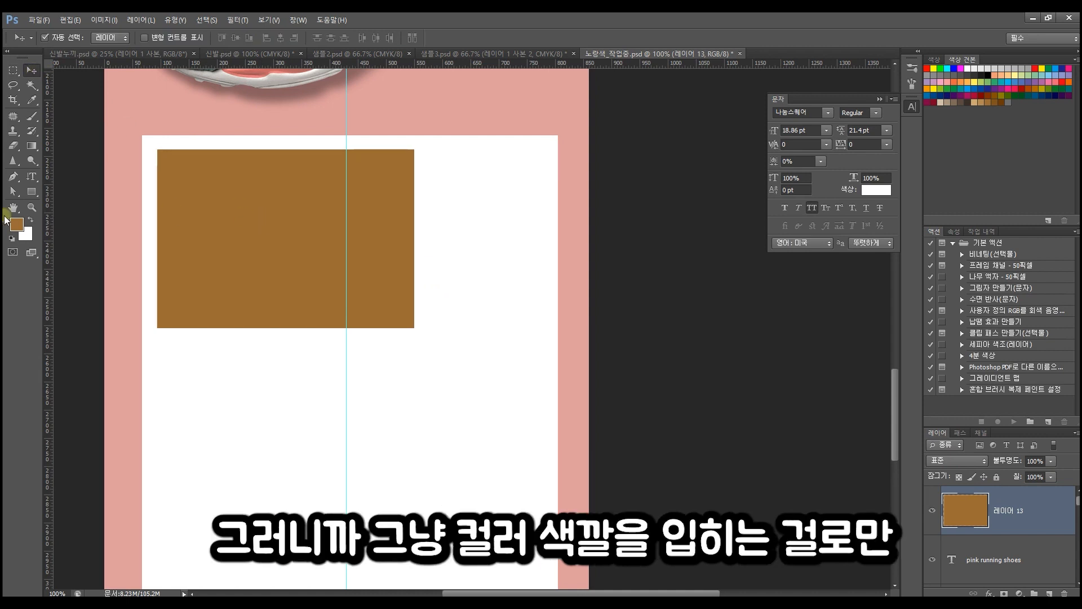
drag(393, 221, 403, 478)
drag(385, 230, 399, 473)
drag(380, 169, 394, 420)
drag(396, 287, 362, 524)
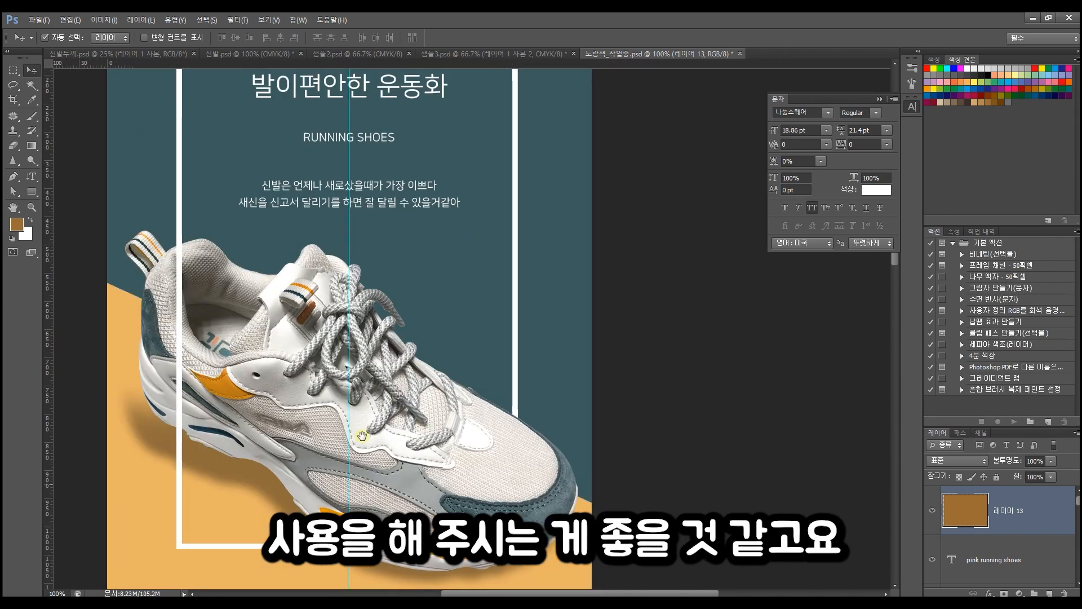
drag(363, 148, 357, 377)
drag(409, 423, 456, 453)
key(ctrl+z)
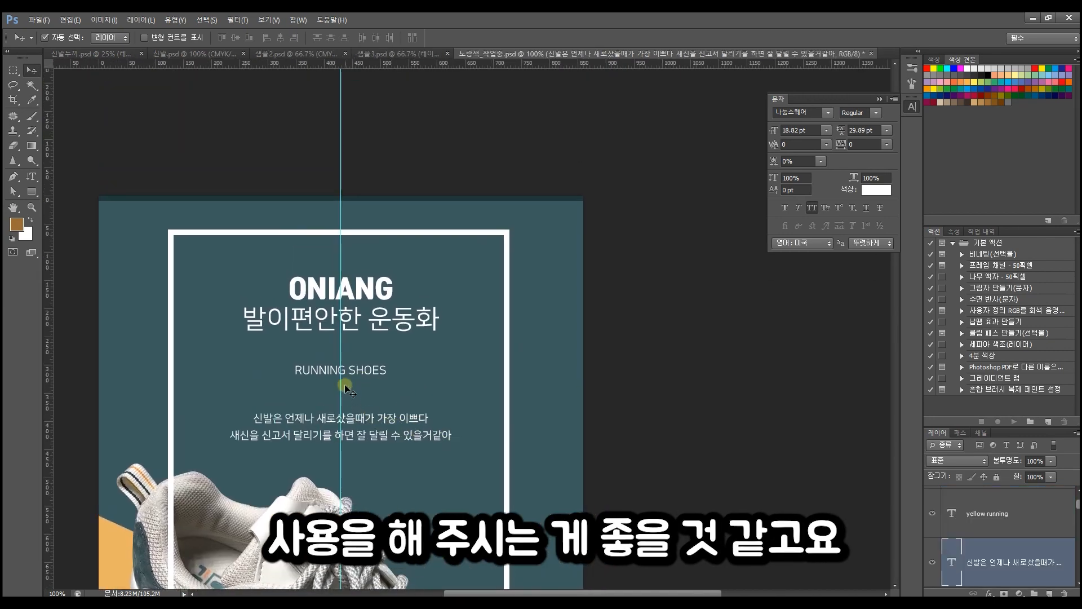
drag(383, 413, 479, 465)
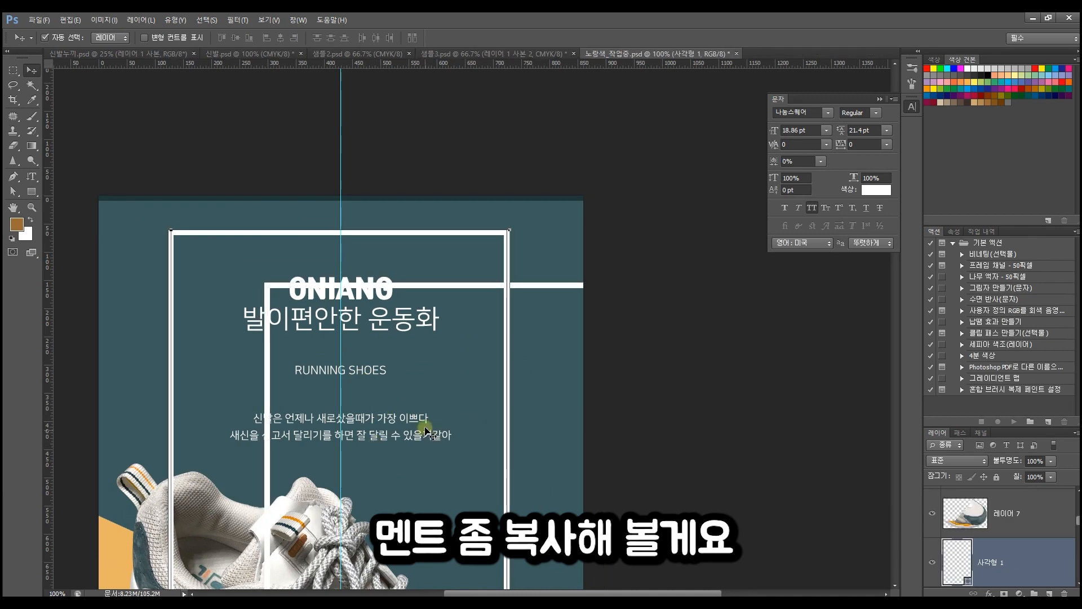
key(ctrl+z)
- Duplicate the RUNNING SHOES line and two-line description from the poster's top onto the white panel beside the brown rectangle, and colour them dark grey
shift+click(361, 376)
drag(362, 377, 496, 310)
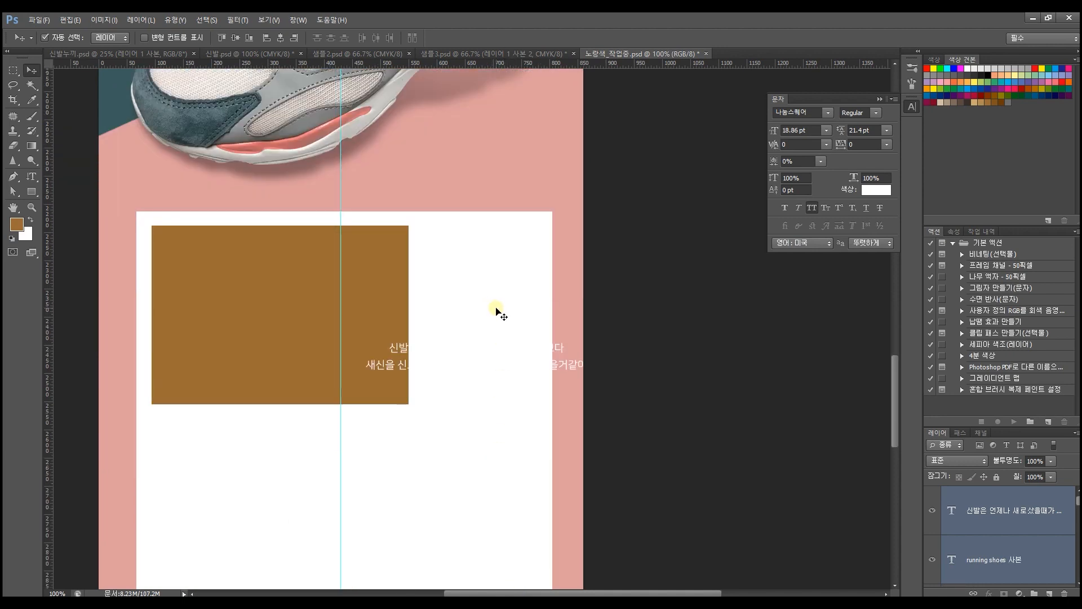
click(875, 190)
drag(727, 443, 624, 455)
key(Return)
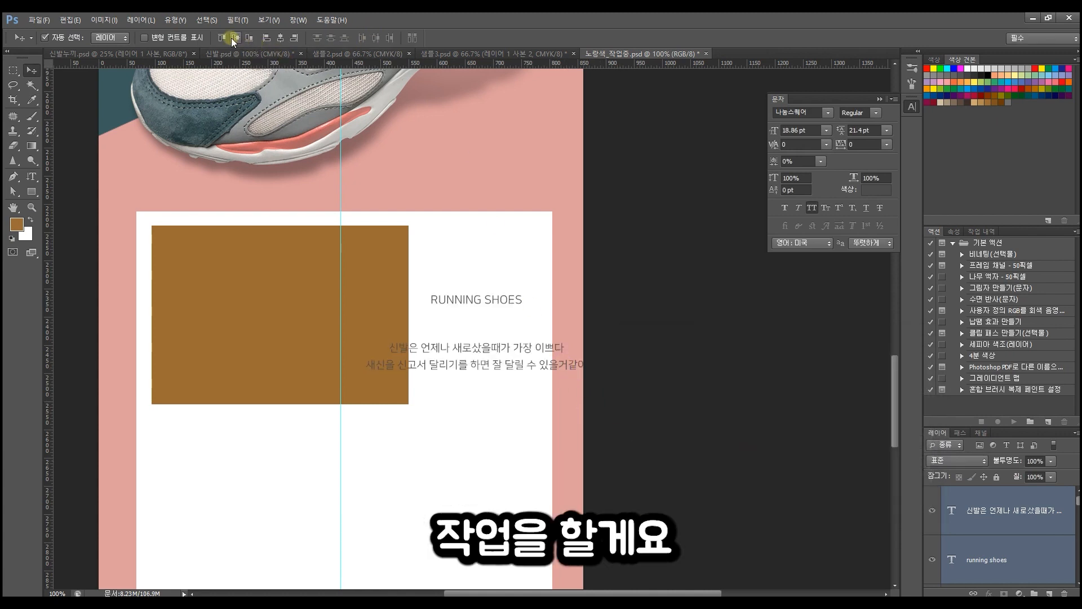
- Switch the copied two-line description from centred to left-aligned text
click(266, 37)
click(1002, 510)
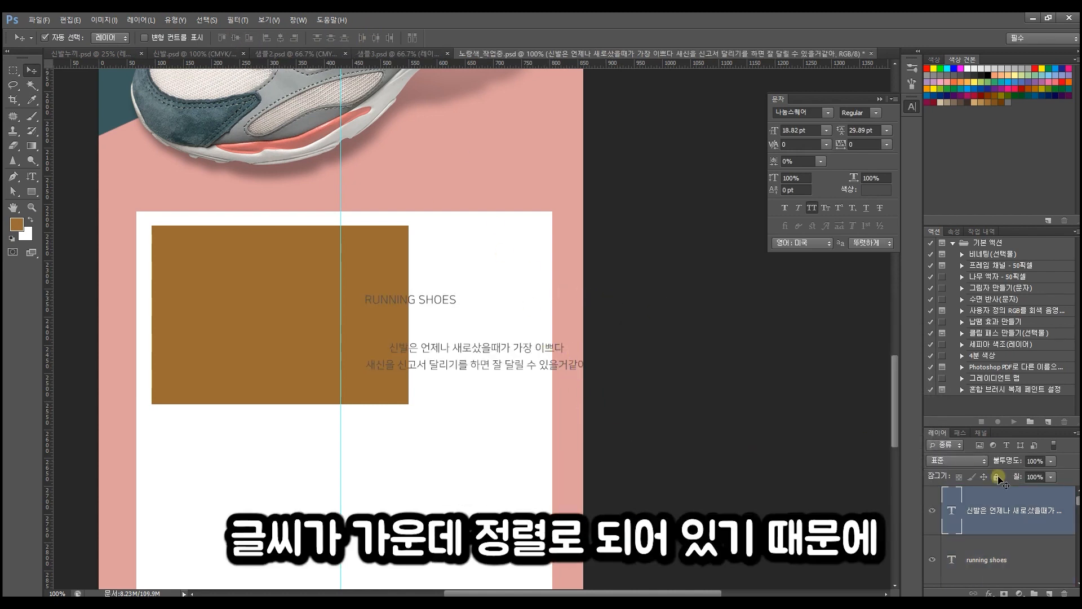
double_click(950, 499)
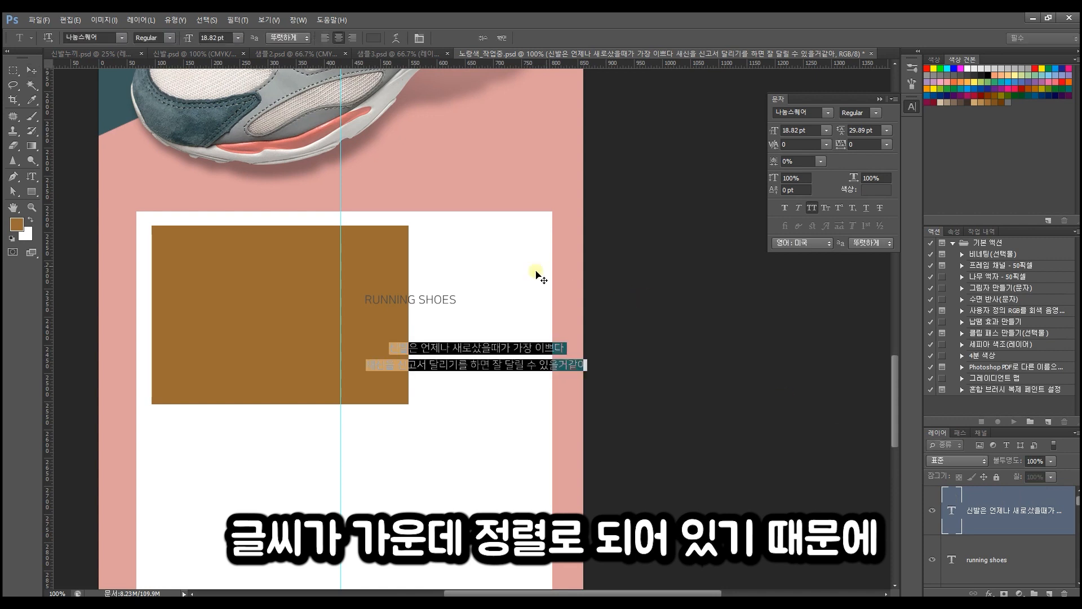
click(326, 38)
click(500, 38)
key(v)
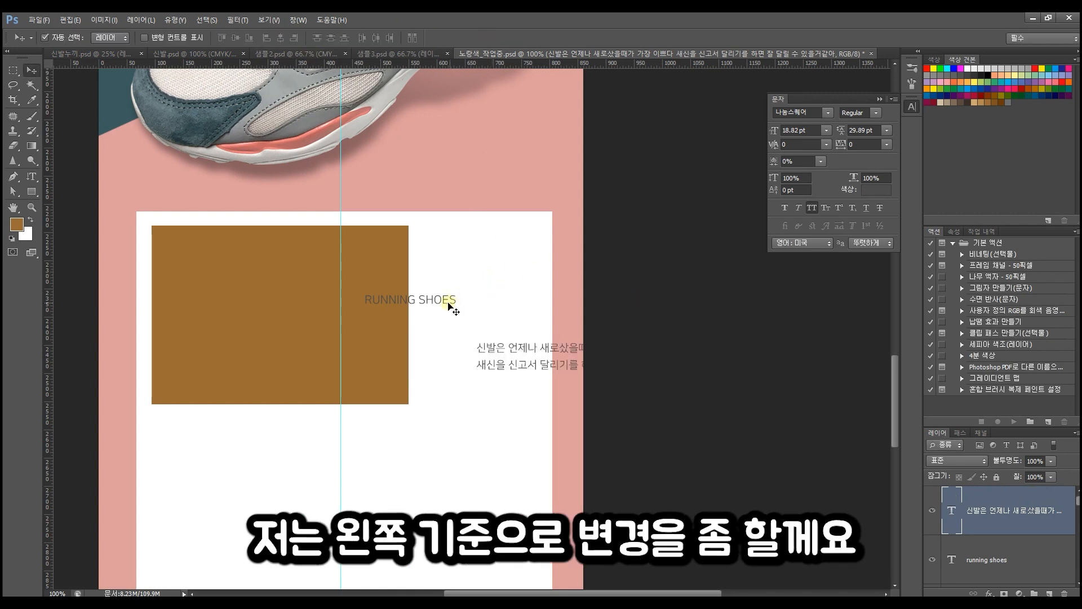
- Align the left edges of RUNNING SHOES and the description, and place both just right of the brown rectangle
shift+click(443, 297)
click(270, 40)
drag(469, 349, 522, 378)
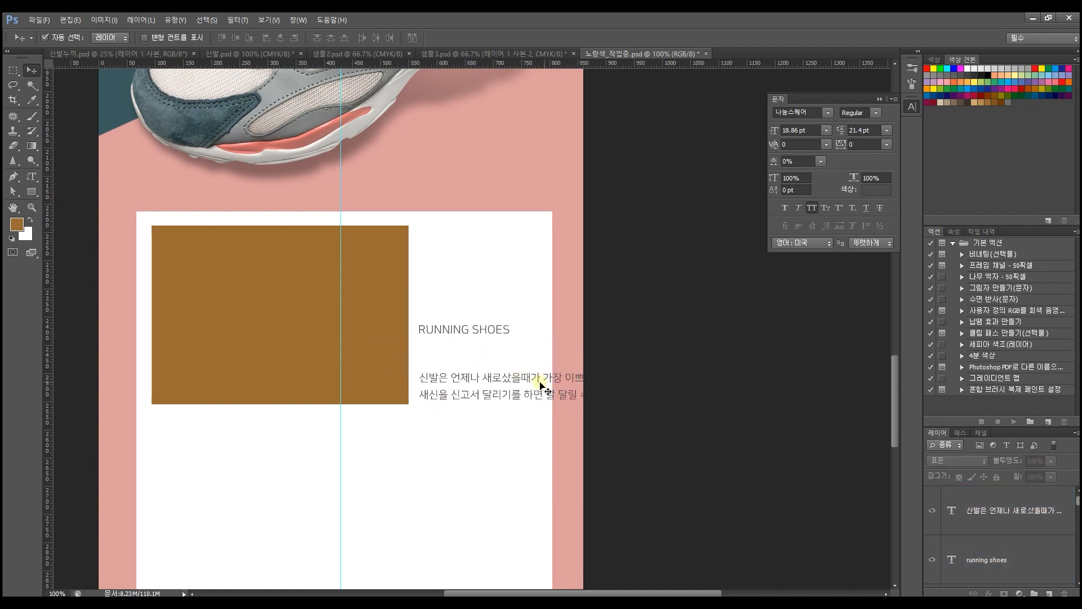
- Break the description after "새로샀을때가" and join "가장 이쁘다" with "새신을" on the second line
click(979, 511)
double_click(956, 497)
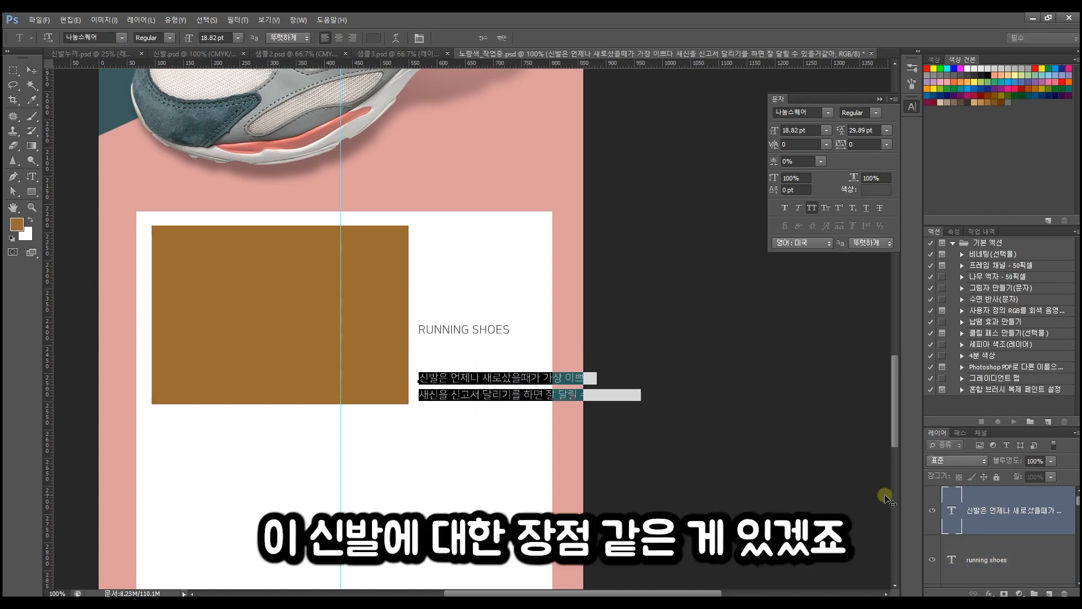
click(514, 376)
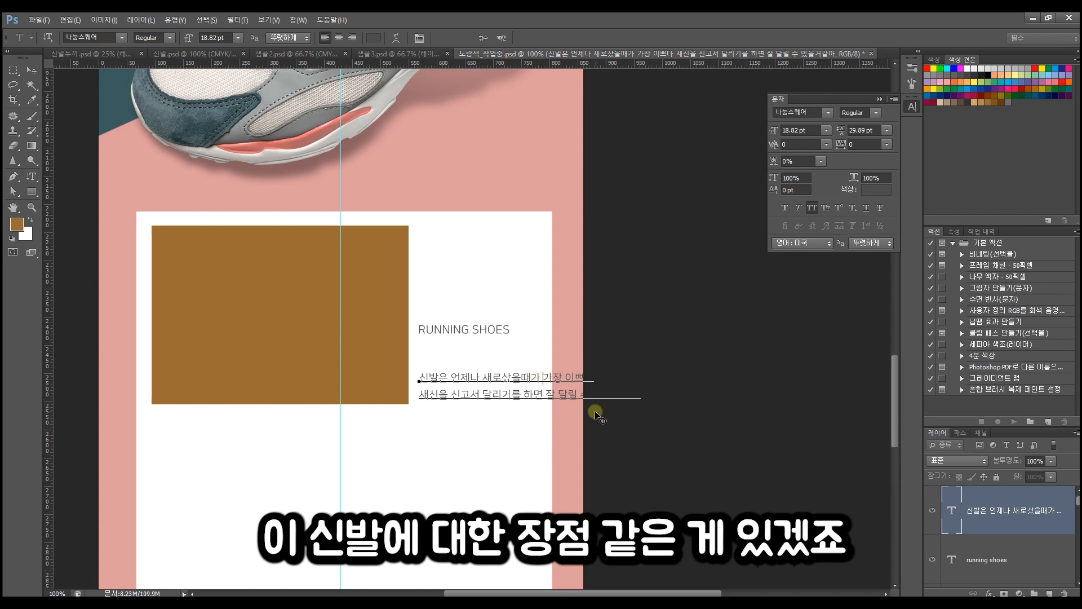
key(Return)
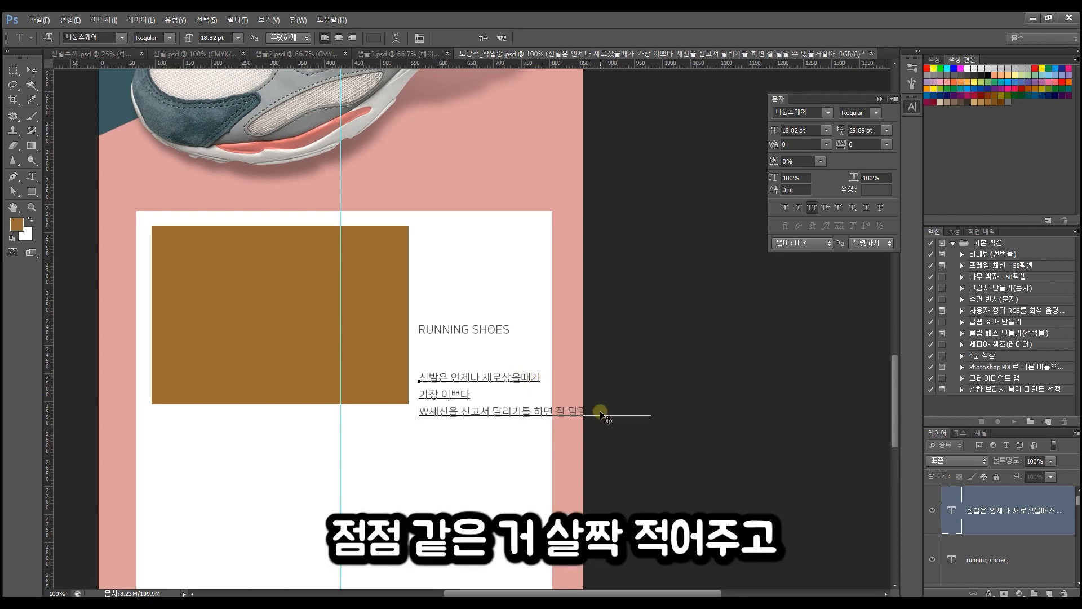
key(BackSpace)
key(Right)
key(Right)
key(Right)
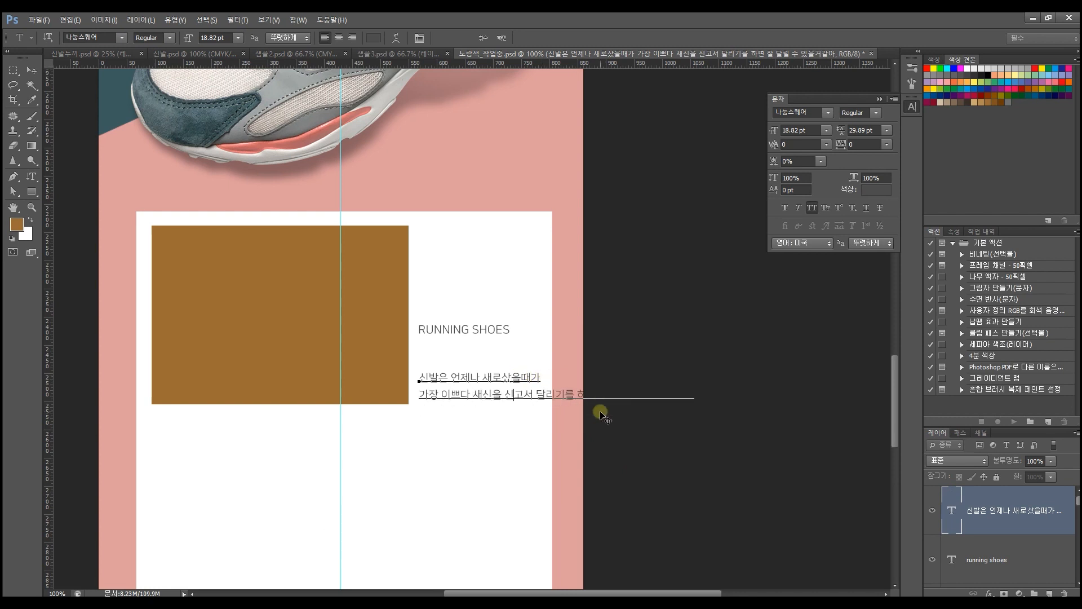
- Break the description after "신고서" and after "달릴 수", leaving "있을거같아" on its own line, and finish the text edit
key(Return)
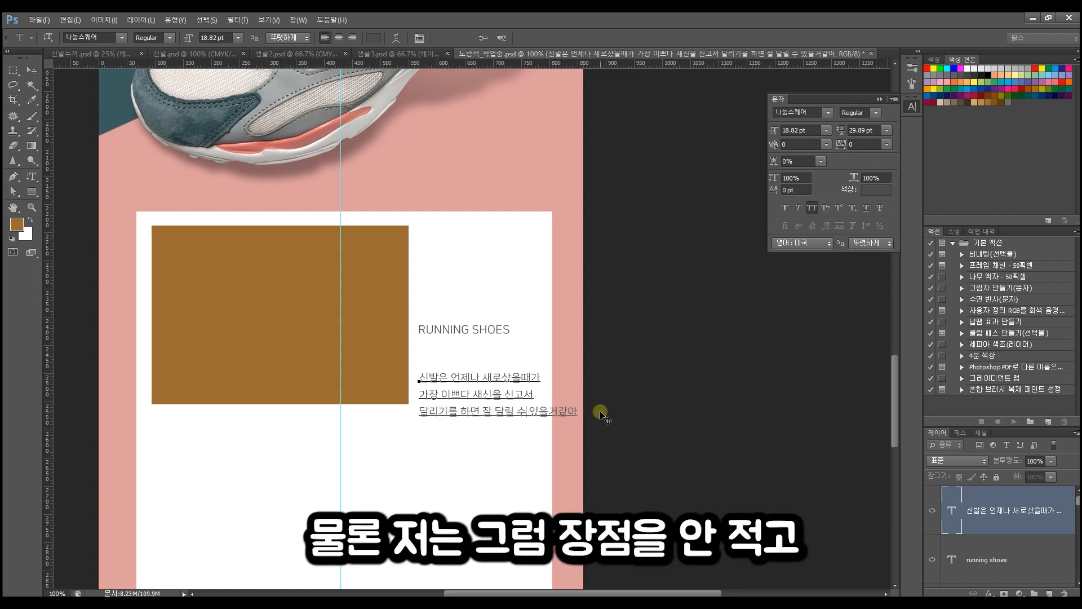
key(Right)
key(Right)
key(Return)
key(ctrl+Return)
key(v)
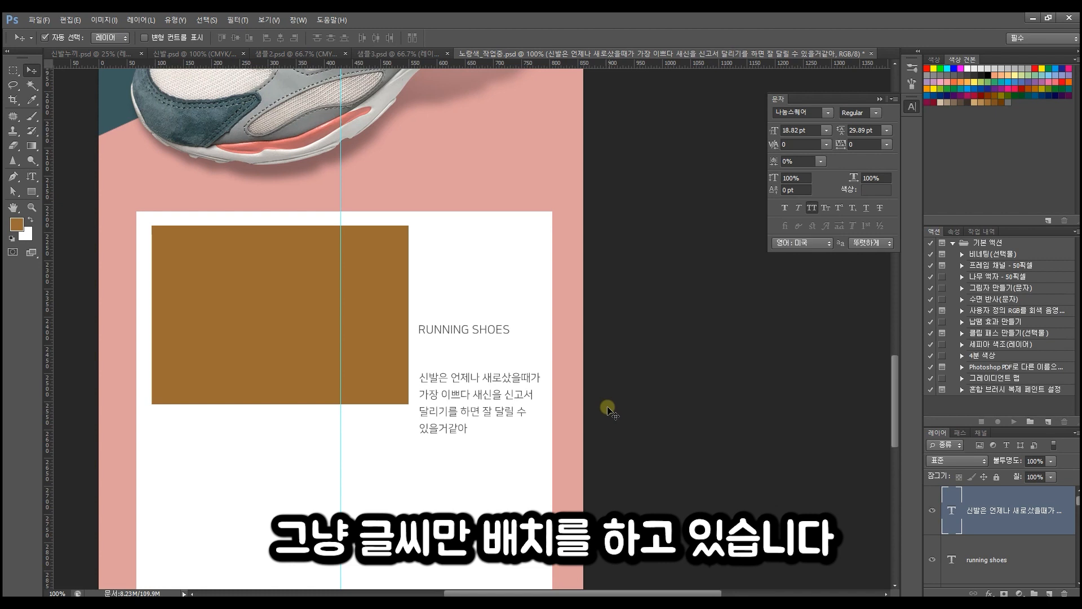
- Move the four-line description up directly beneath RUNNING SHOES and select the RUNNING SHOES line
drag(495, 372, 484, 327)
click(494, 333)
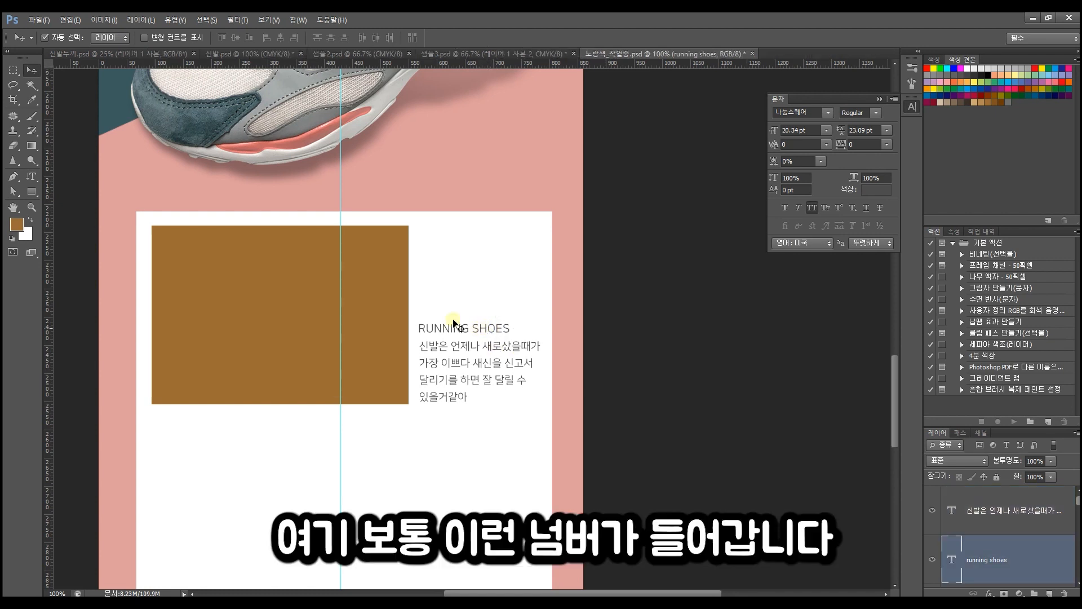
- Create a small brown-filled square on a new layer directly above the left end of RUNNING SHOES
click(12, 70)
drag(419, 301, 441, 320)
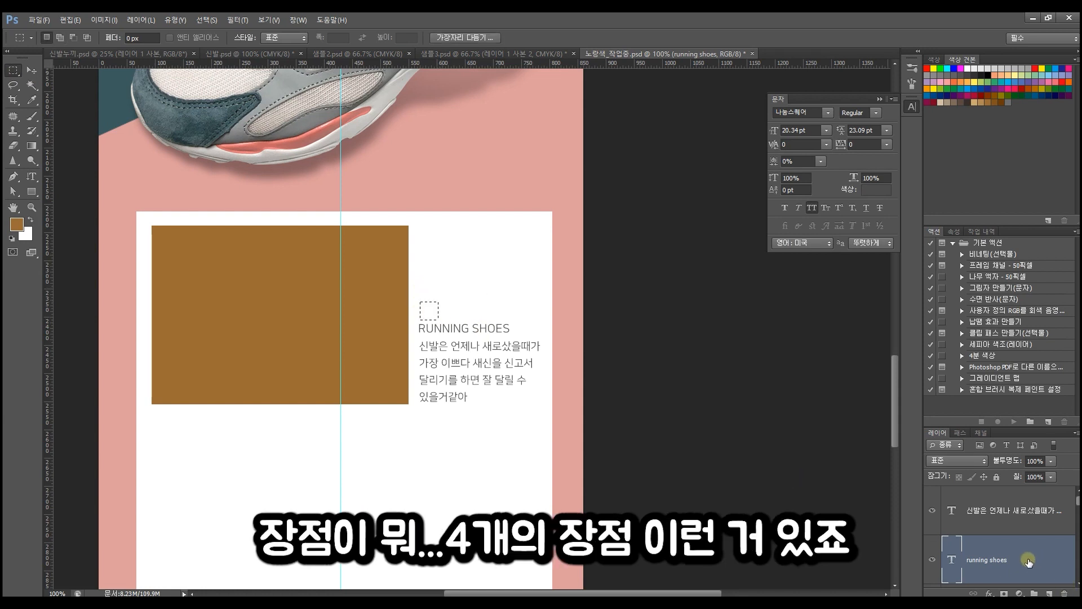
click(1047, 591)
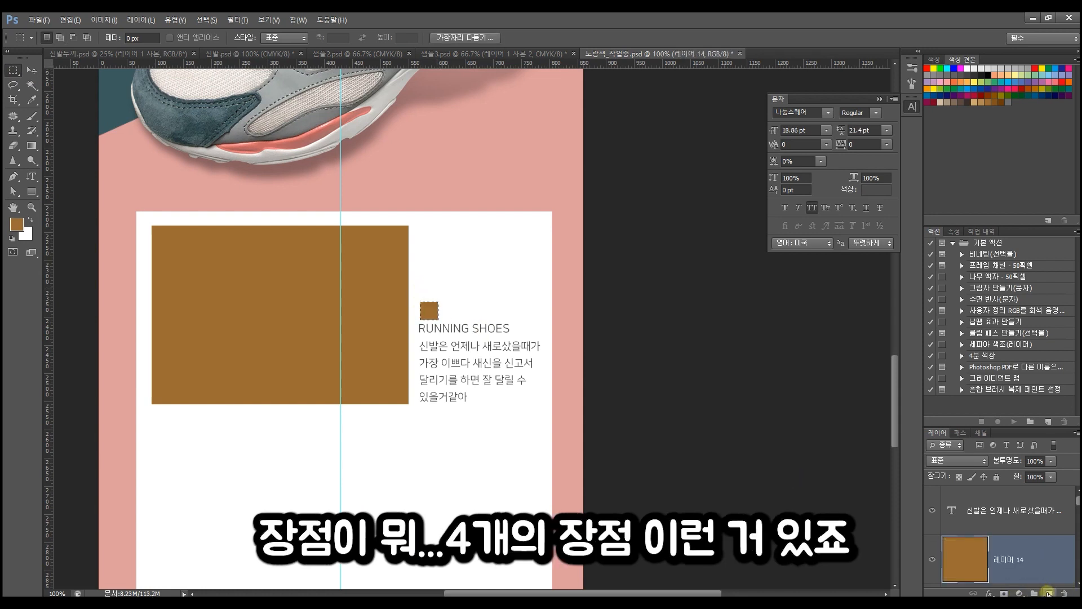
click(507, 346)
click(32, 70)
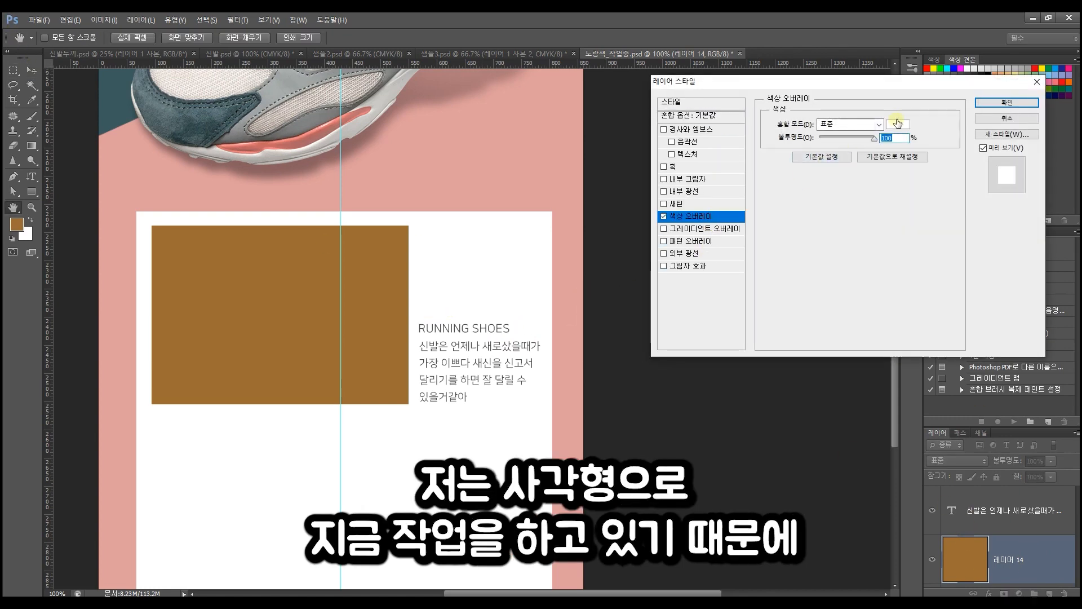
- Give the small square a normal-mode Color Overlay in darker pink, #c37675, at 100% opacity
click(898, 124)
click(466, 203)
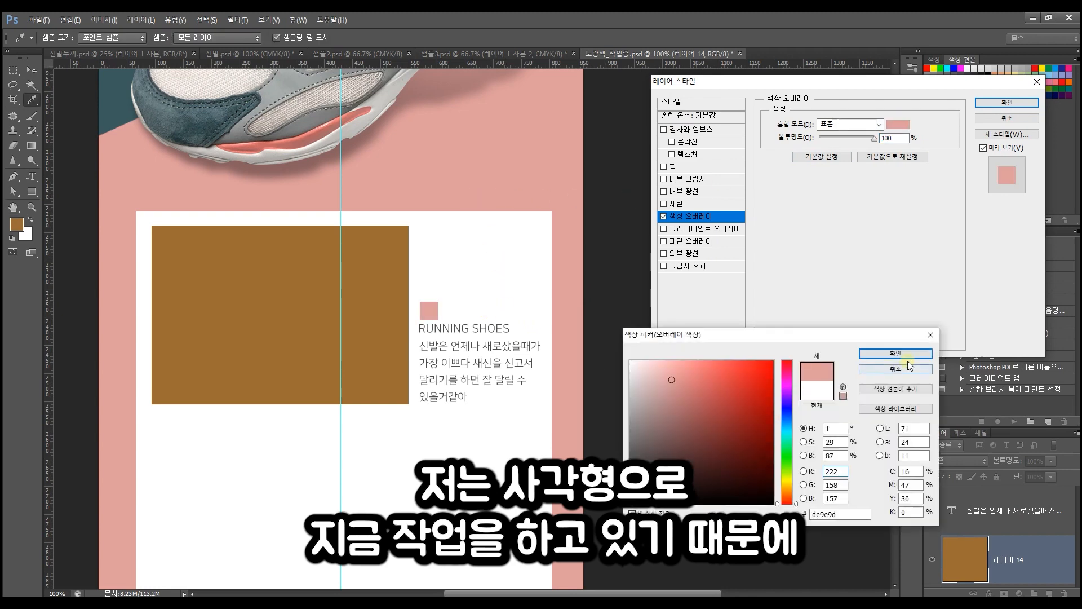
click(681, 395)
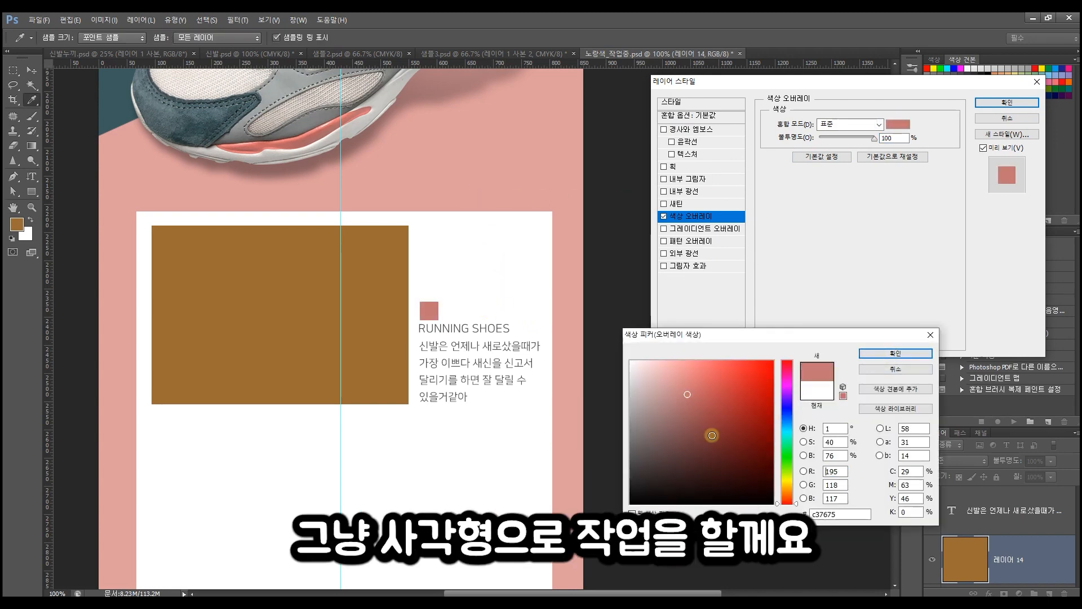
key(Return)
key(Return)
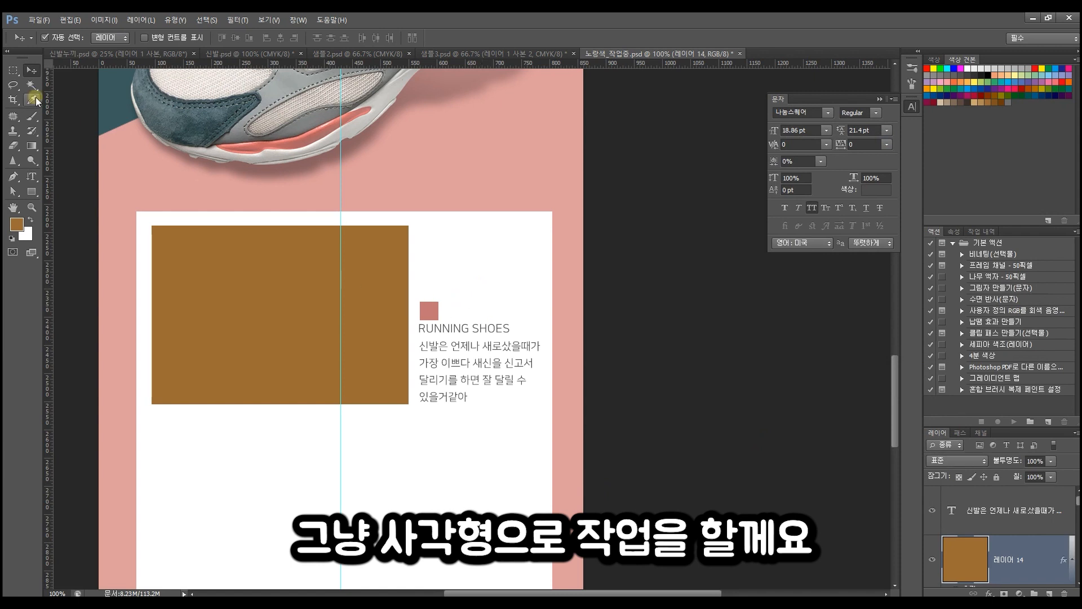
- Set RUNNING SHOES to the extra-bold font weight and change its paragraph alignment to left
click(453, 333)
click(875, 113)
click(640, 271)
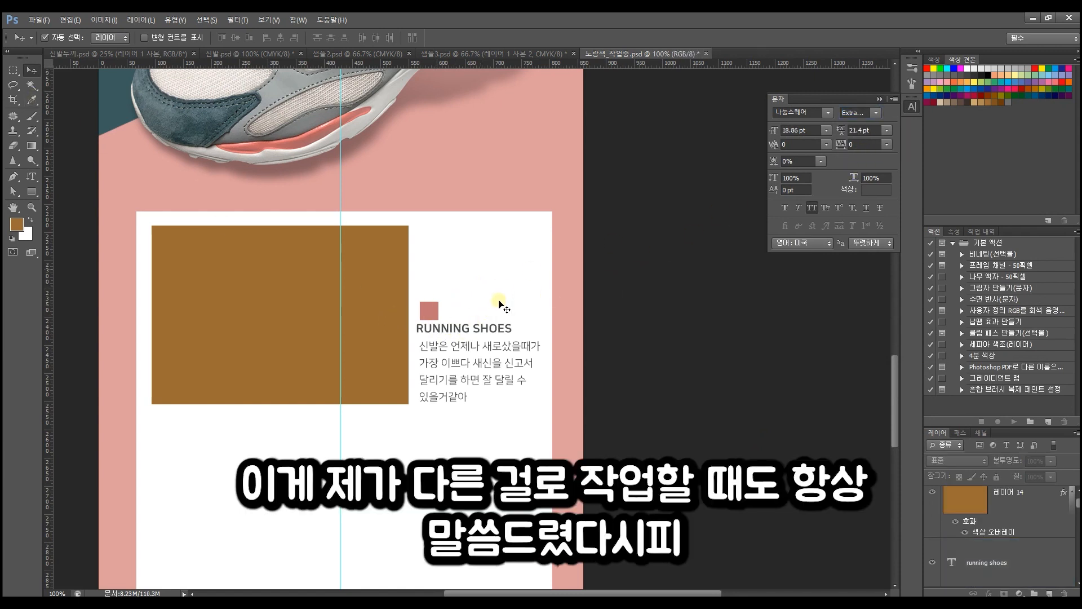
click(490, 328)
double_click(957, 553)
click(325, 39)
key(ctrl+Return)
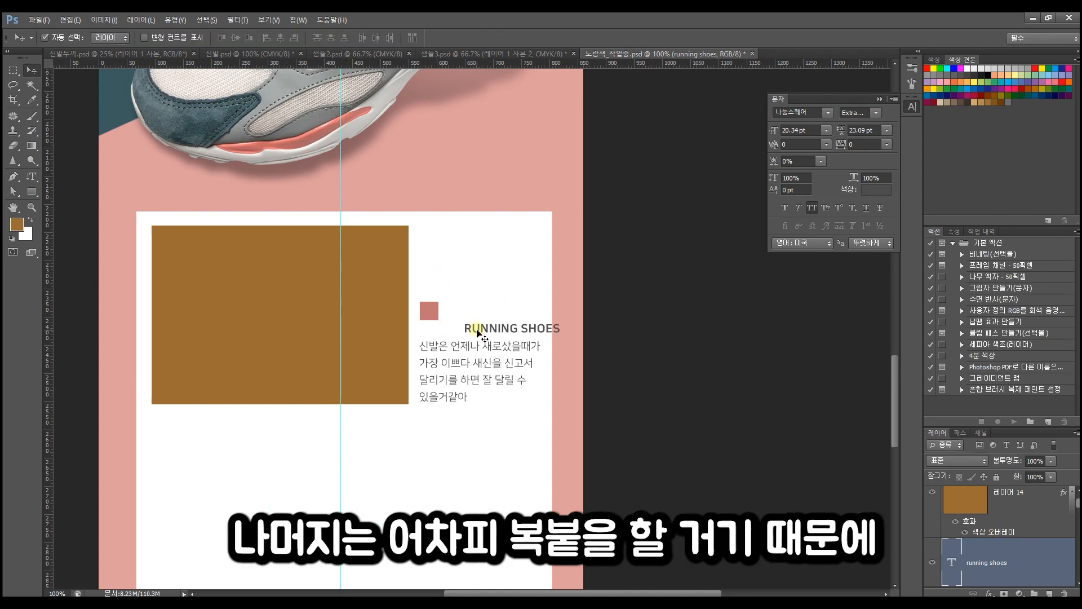
- Align the left edges of the square, RUNNING SHOES and the description, and nudge the square up slightly
click(447, 355)
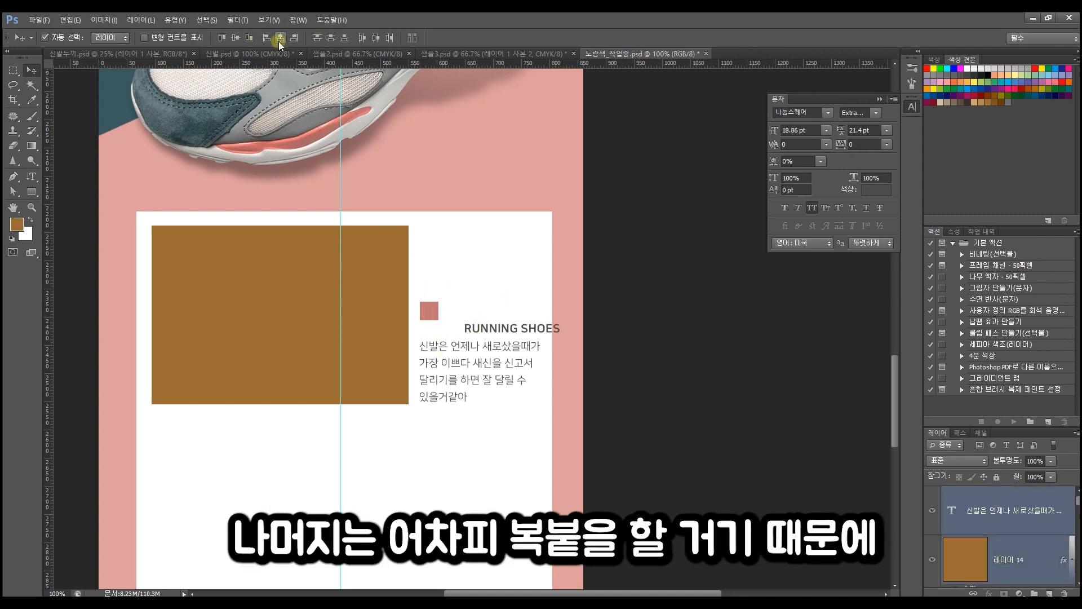
click(266, 38)
click(434, 311)
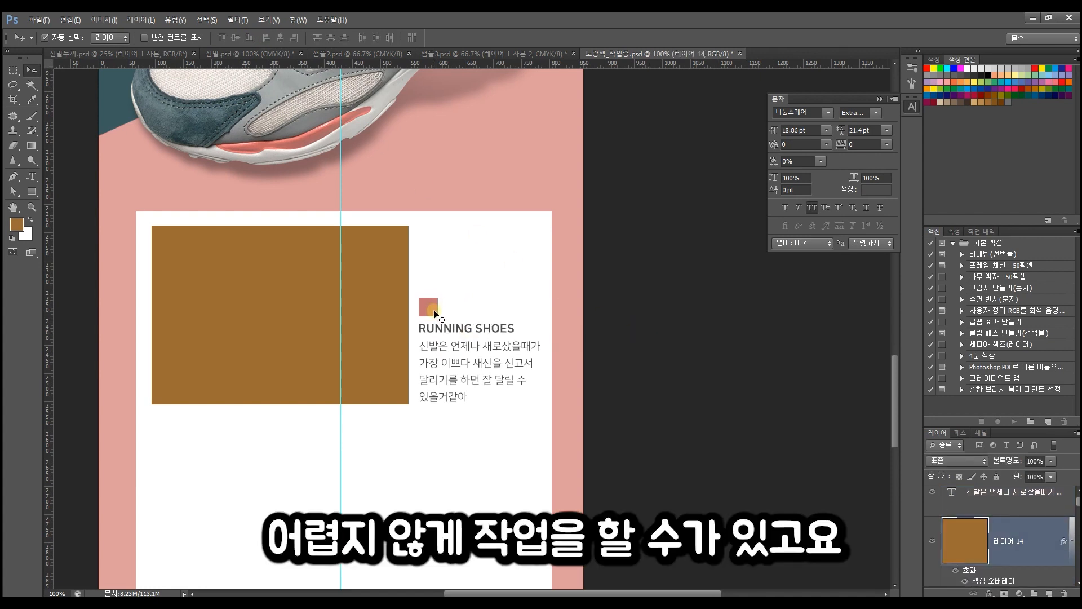
- Duplicate RUNNING SHOES upward onto the pink square and change the copy's text to "01"
mouse_move(454, 330)
mouse_down()
mouse_move(446, 325)
mouse_move(466, 314)
mouse_move(456, 309)
mouse_up()
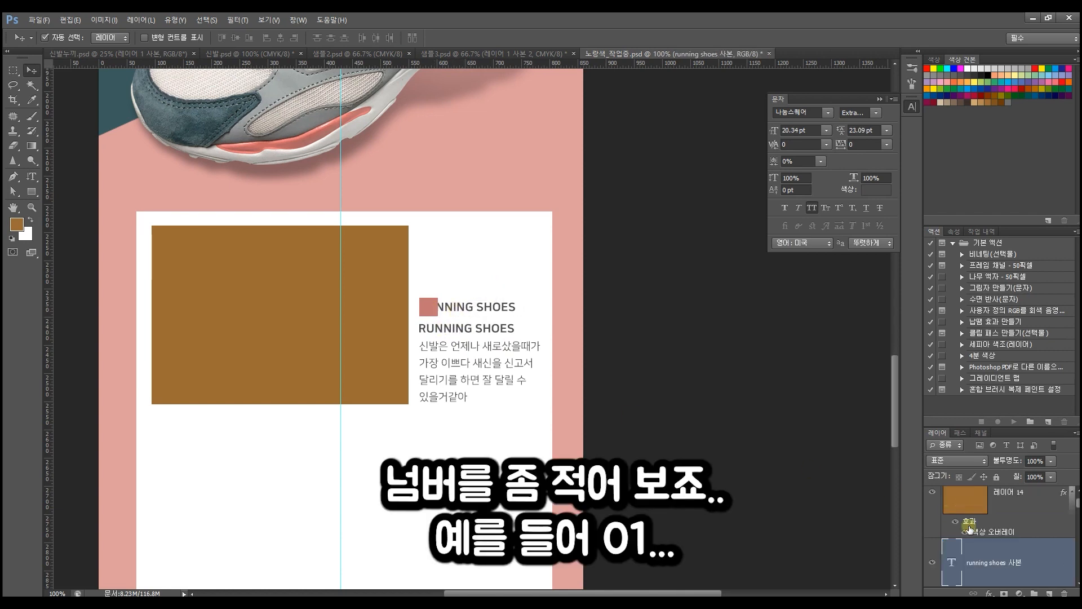
double_click(946, 557)
text(01)
key(ctrl+Return)
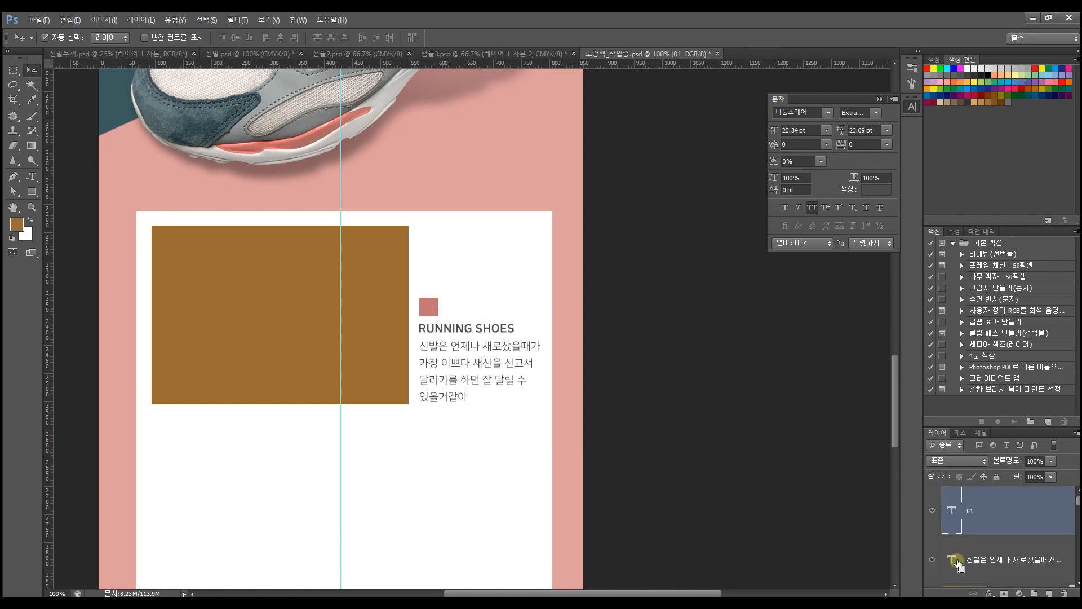
- Center the 01 text inside the pink square and color it white
click(421, 300)
click(427, 307)
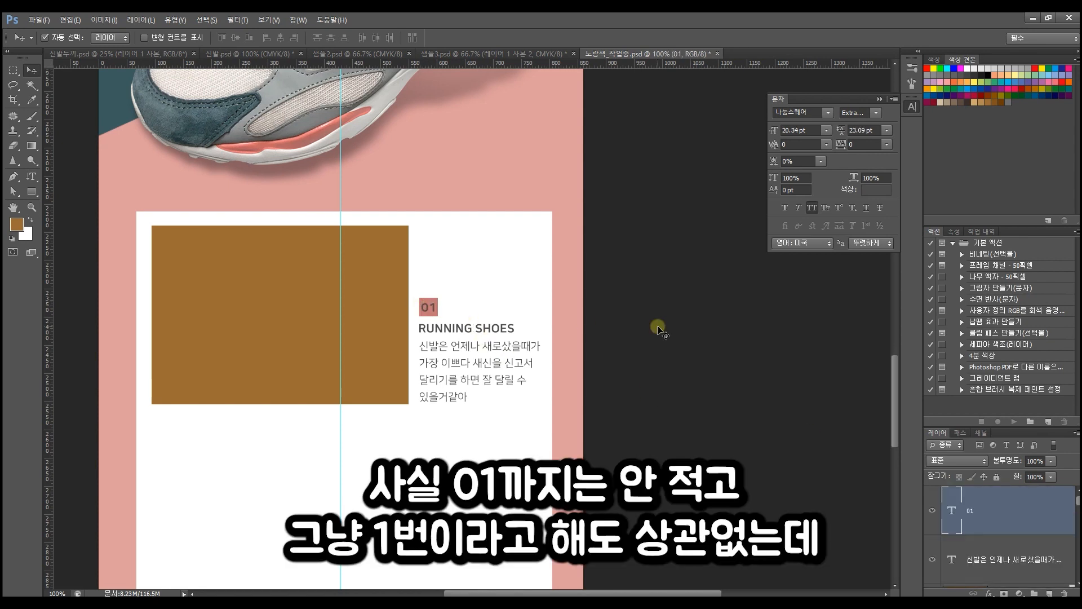
click(856, 189)
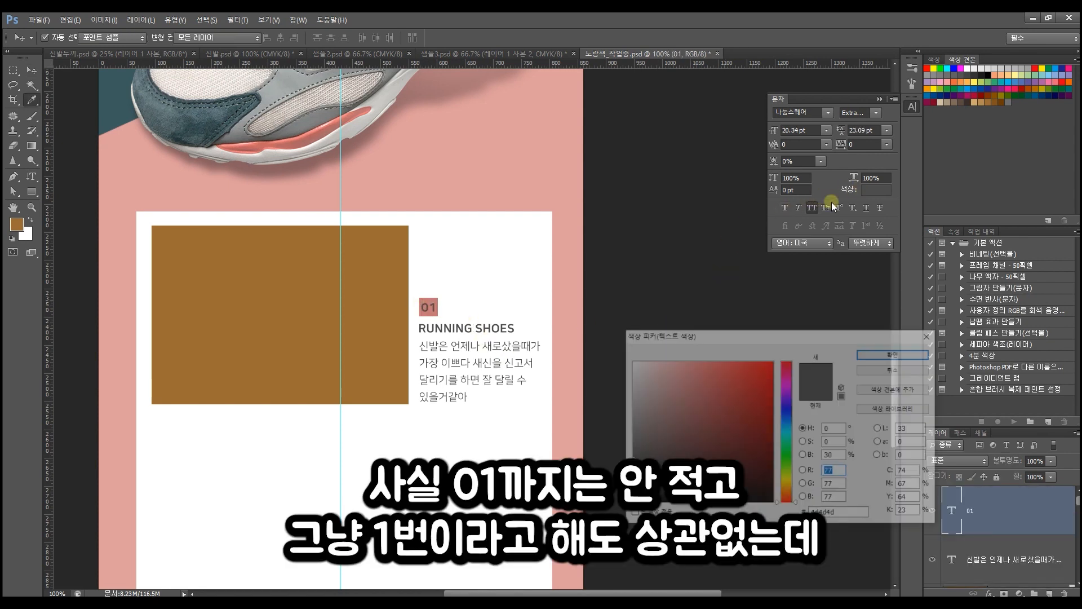
key(Return)
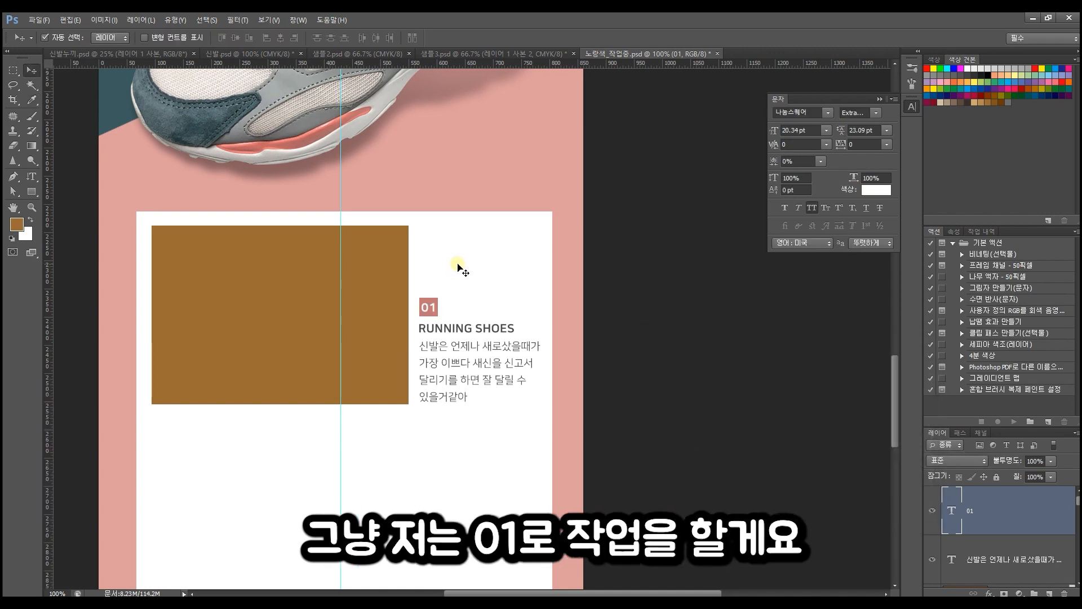
- Tighten the leading of the four-line description to 25.89 pt
click(473, 345)
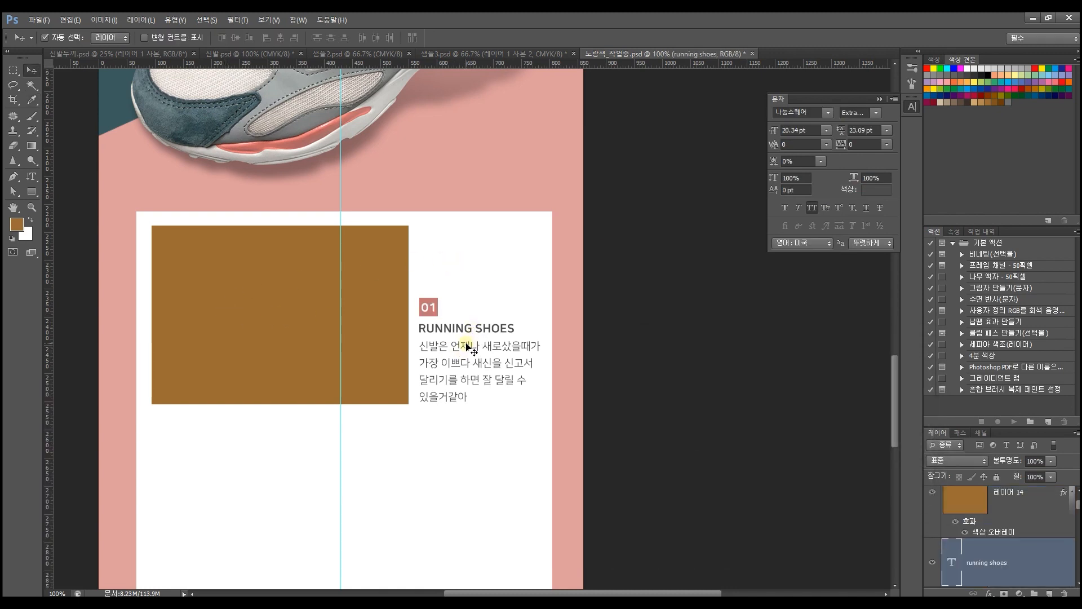
scroll(468, 347, down, 1)
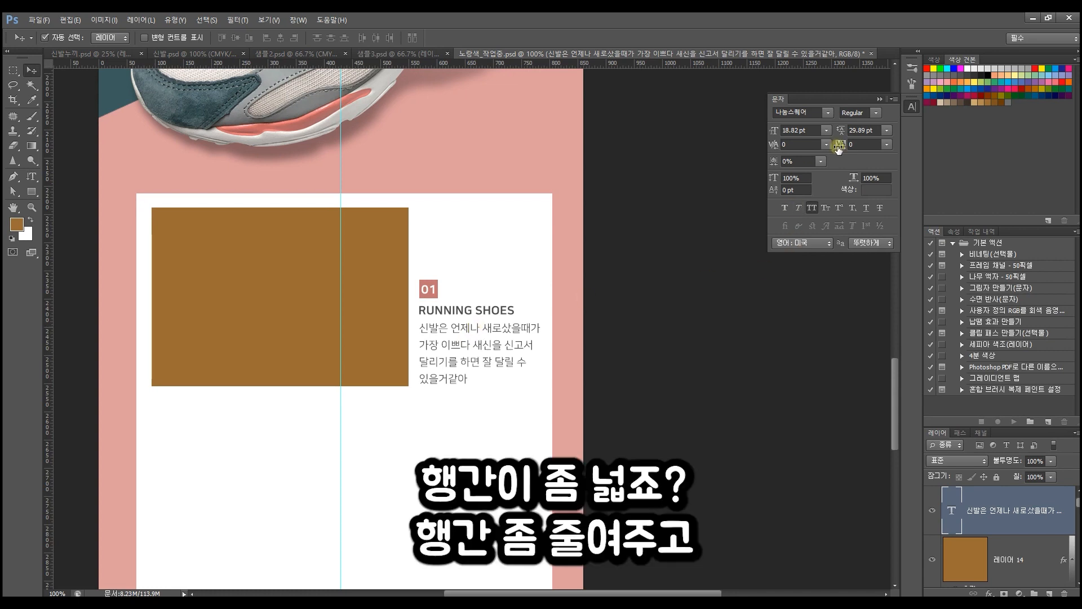
key(Down)
key(Down)
key(Down)
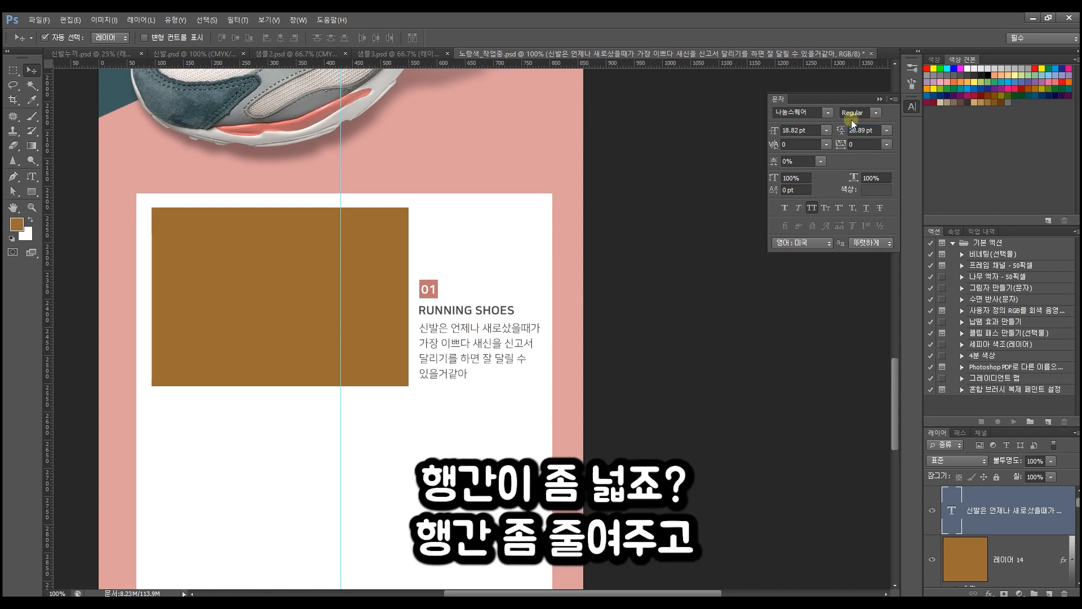
key(Return)
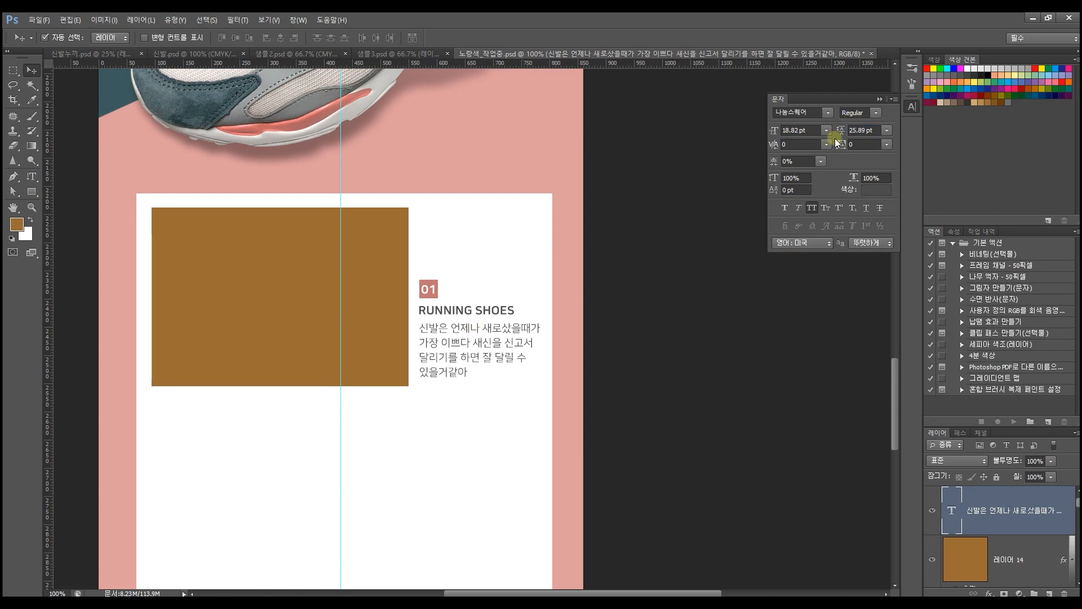
- Scale the four-line description down to about 17.32 pt text, keeping its left edge in place
key(ctrl+t)
drag(537, 377, 531, 382)
key(Return)
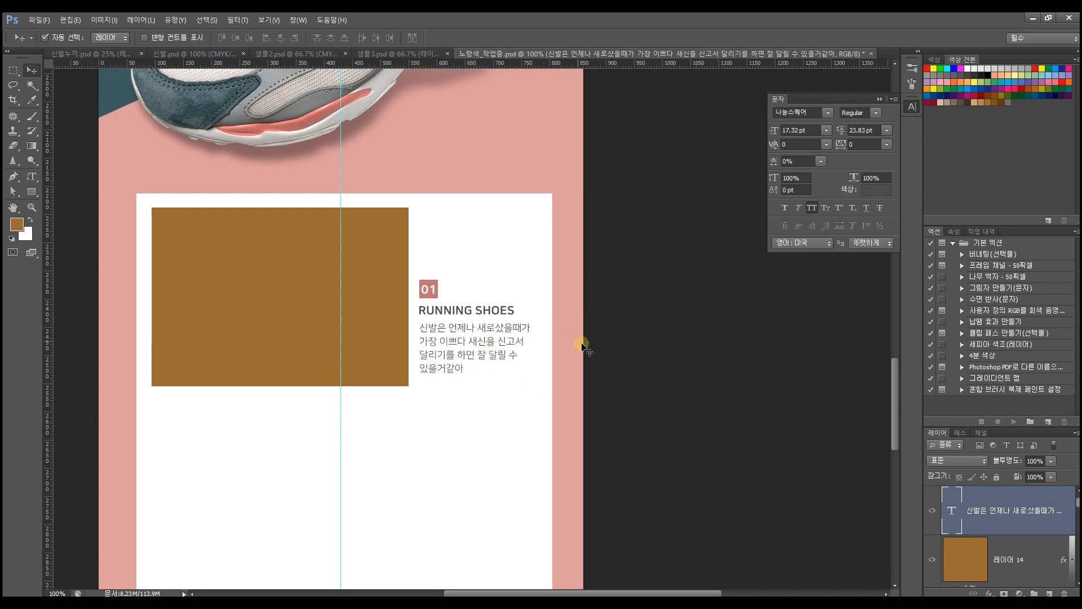
- Move the 01 square, RUNNING SHOES and the description down together to line up with the brown rectangle's bottom edge
drag(599, 390, 421, 270)
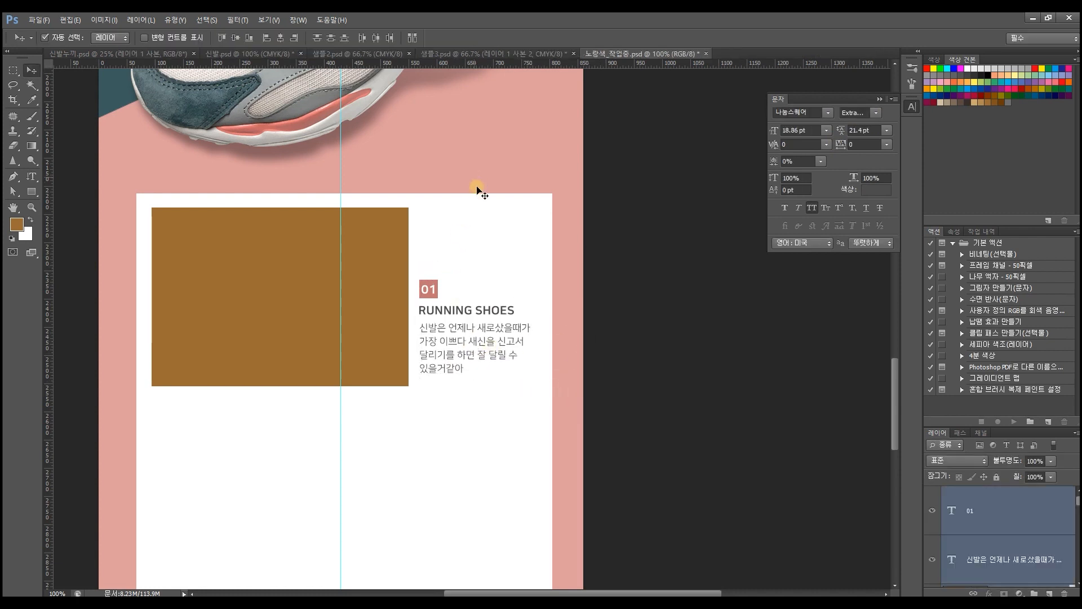
drag(453, 321, 452, 325)
scroll(442, 322, down, 5)
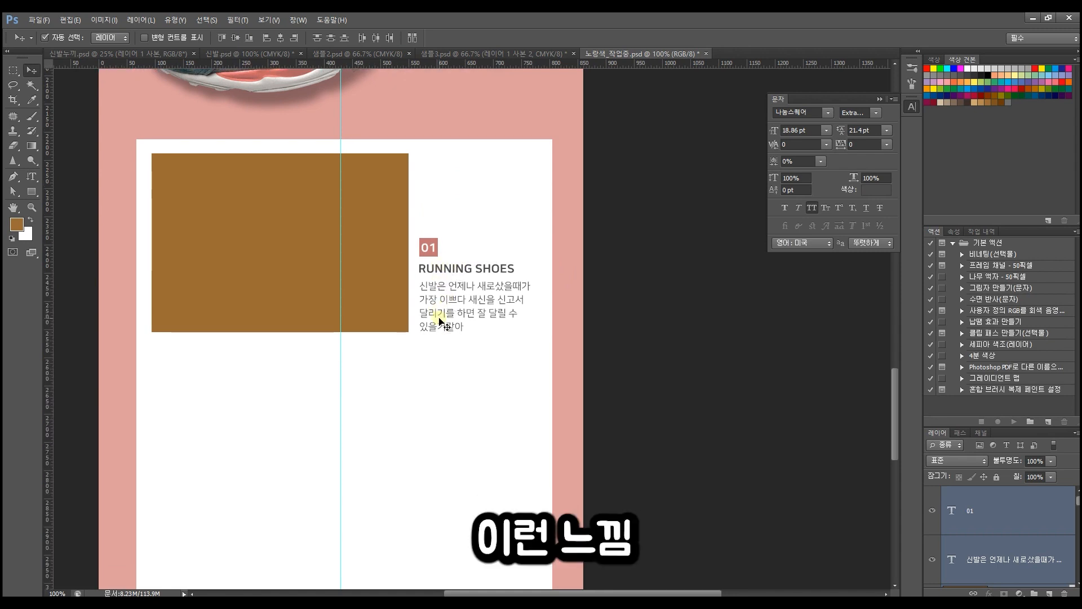
scroll(440, 319, up, 2)
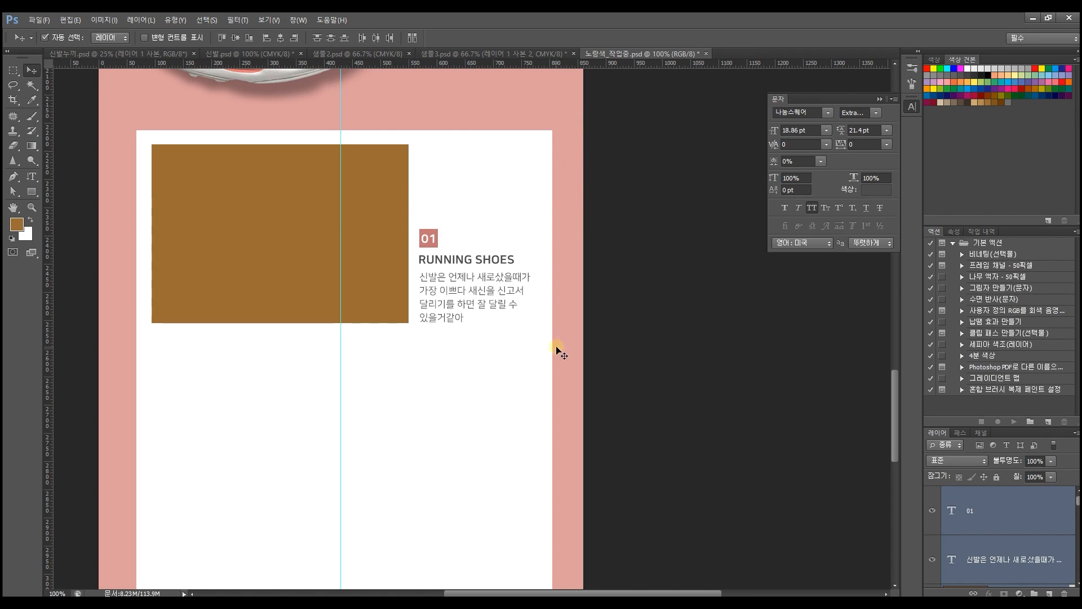
- Duplicate the brown rectangle with its number and texts twice downward, making three evenly spaced rows
alt+drag(367, 238, 374, 426)
scroll(397, 304, down, 8)
alt+drag(384, 279, 377, 416)
key(ctrl+minus)
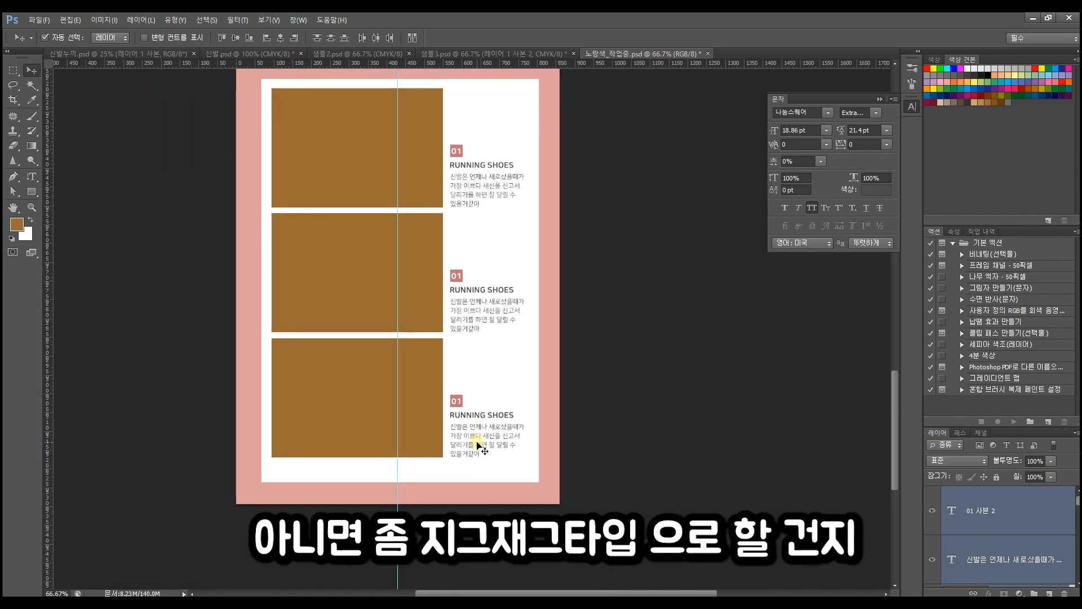
- Draw an ellipse about 382 × 111 px over the white area's top edge, roughly centered on the vertical guide
scroll(485, 365, up, 13)
scroll(459, 242, down, 14)
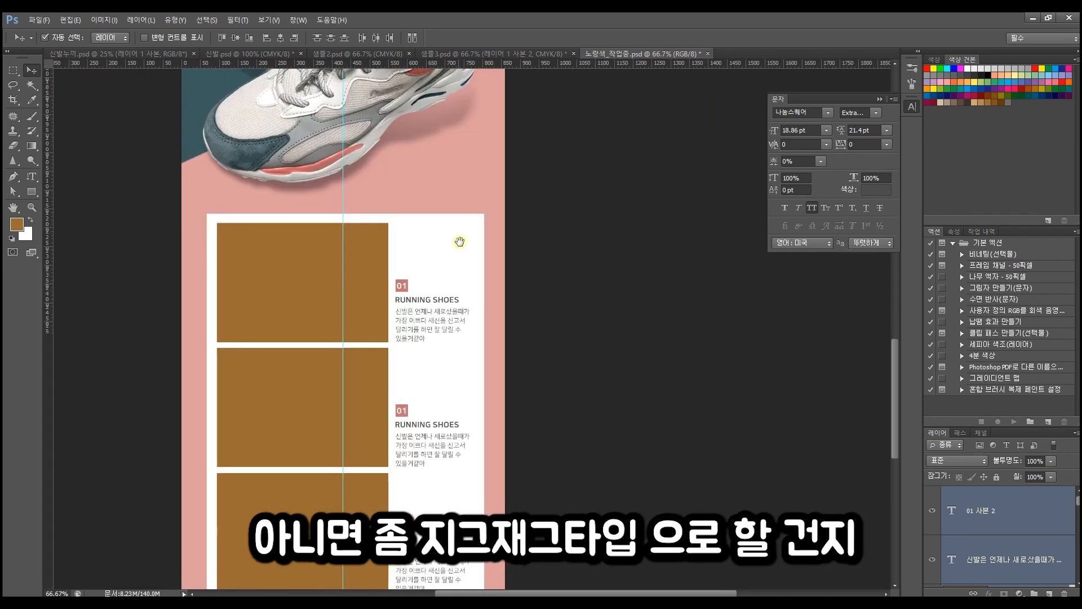
drag(443, 293, 446, 355)
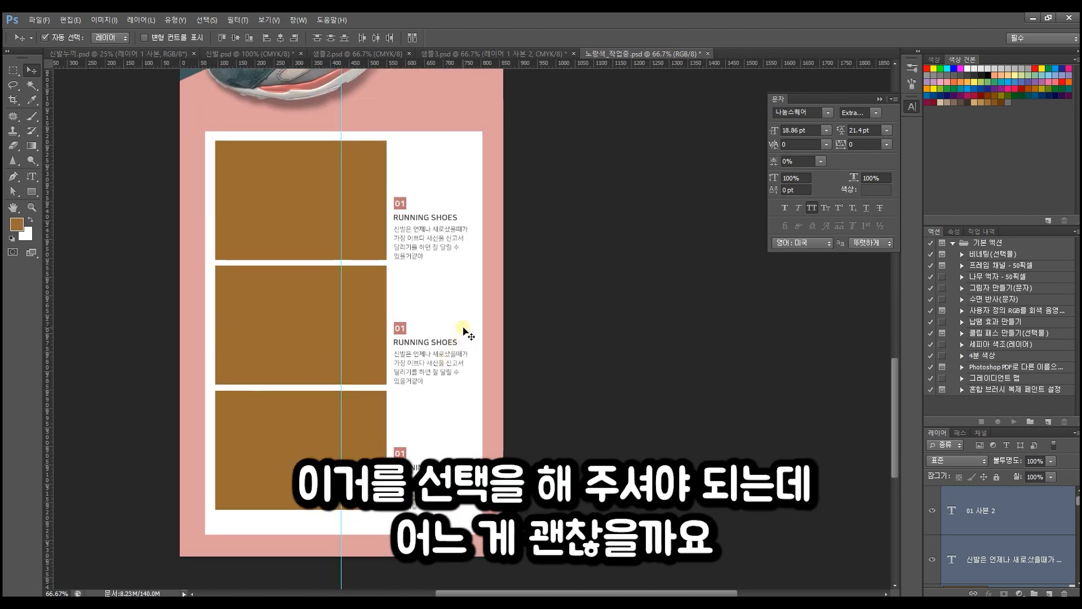
mouse_move(396, 290)
mouse_down()
mouse_move(396, 302)
mouse_move(397, 280)
mouse_up()
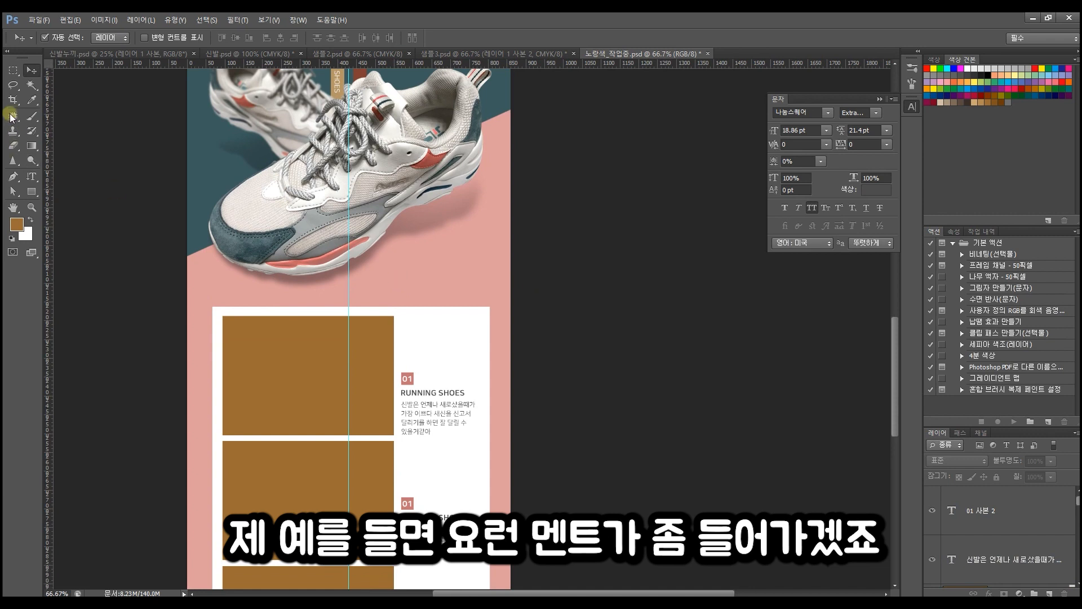
click(18, 70)
click(33, 193)
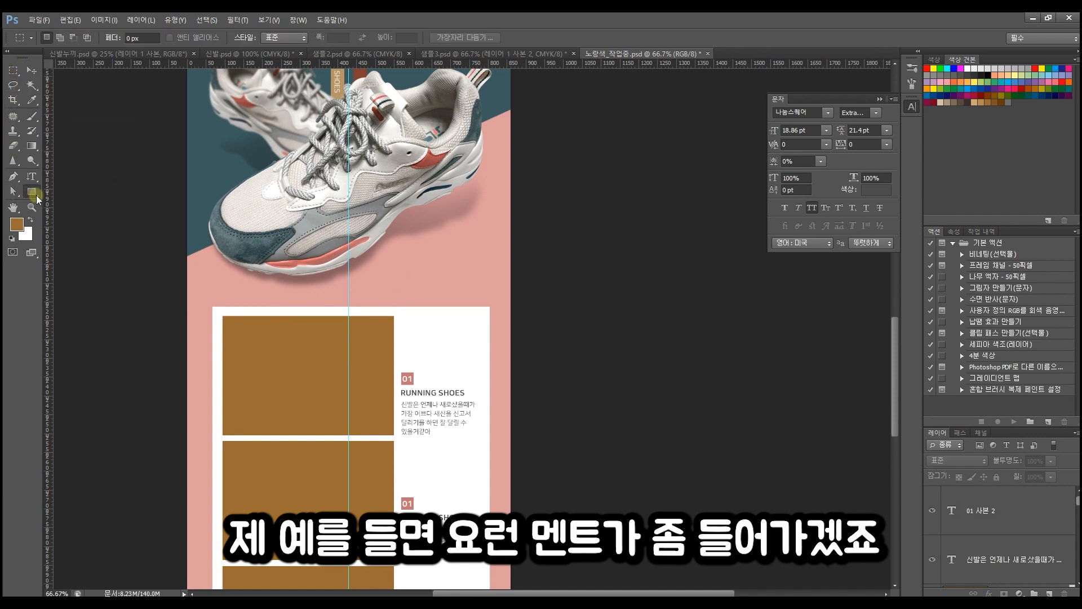
click(85, 210)
drag(284, 286, 422, 321)
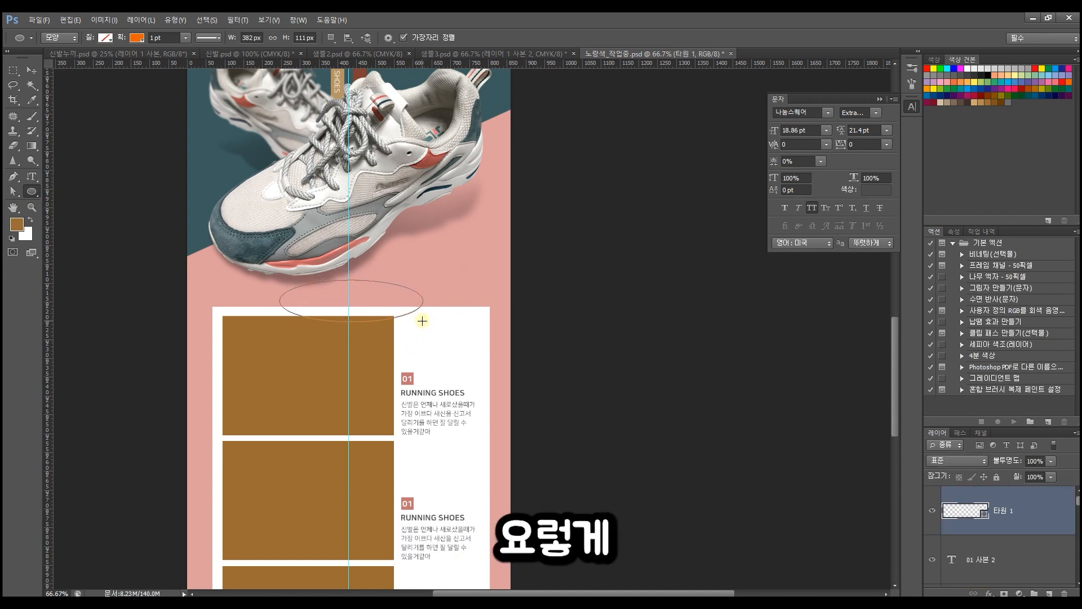
- Fill the ellipse with white and remove its stroke
click(135, 37)
click(88, 59)
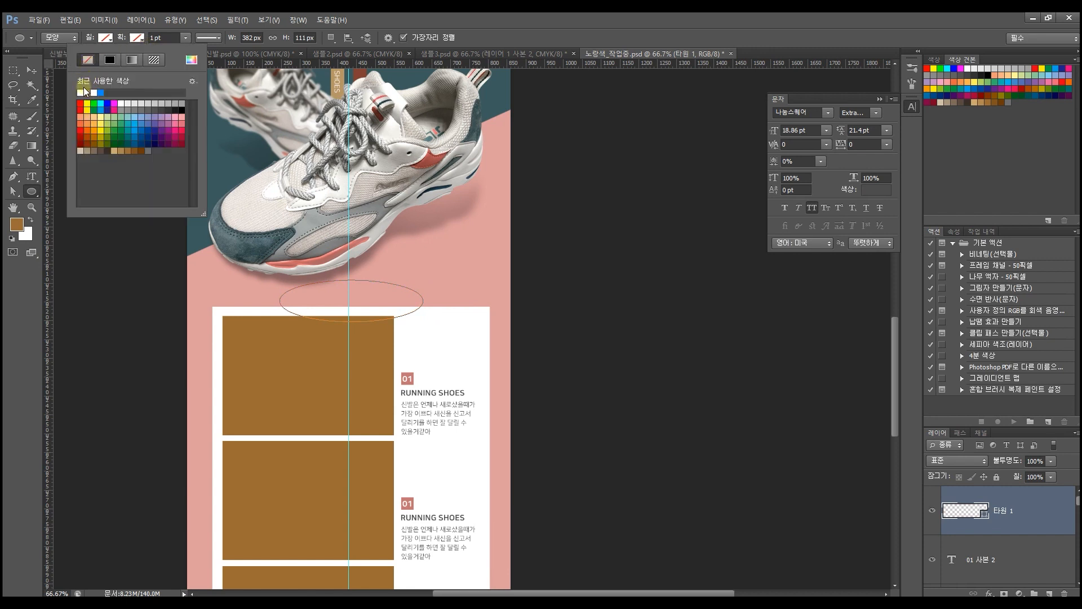
click(82, 92)
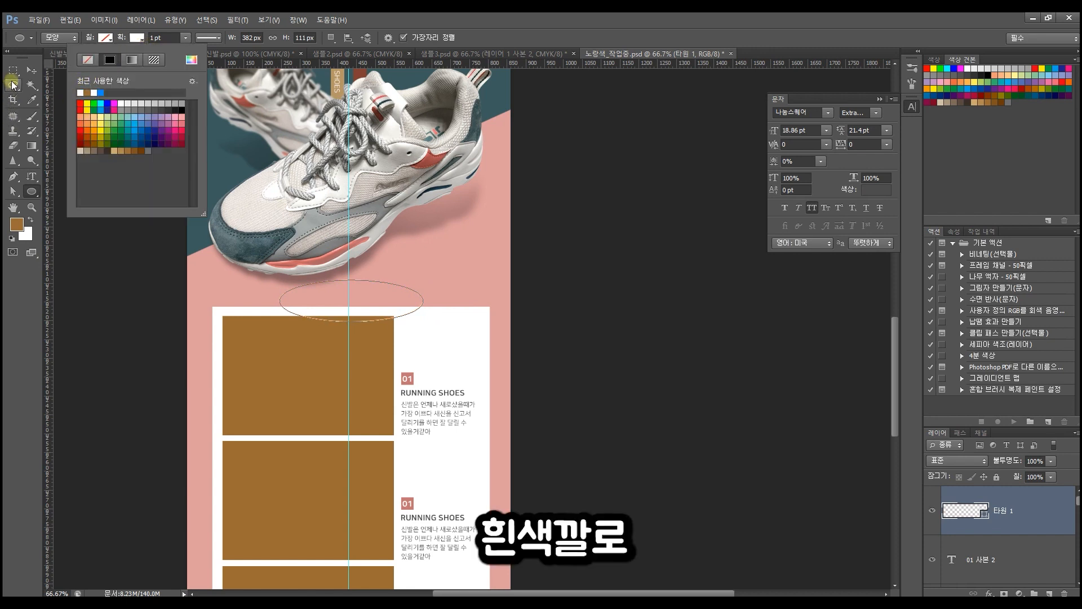
click(105, 37)
click(50, 92)
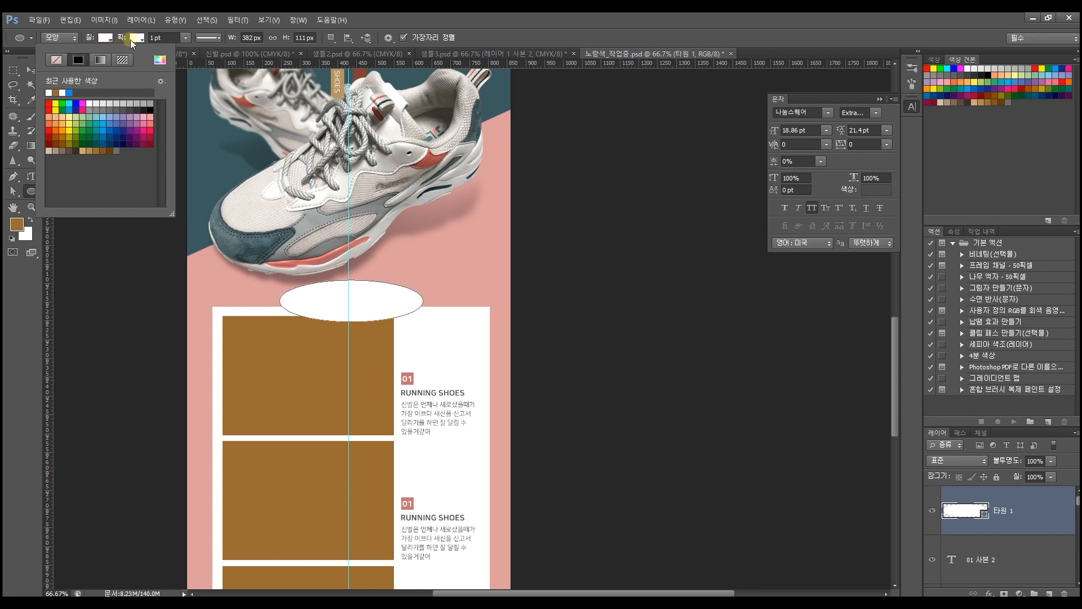
click(136, 37)
click(89, 60)
click(32, 70)
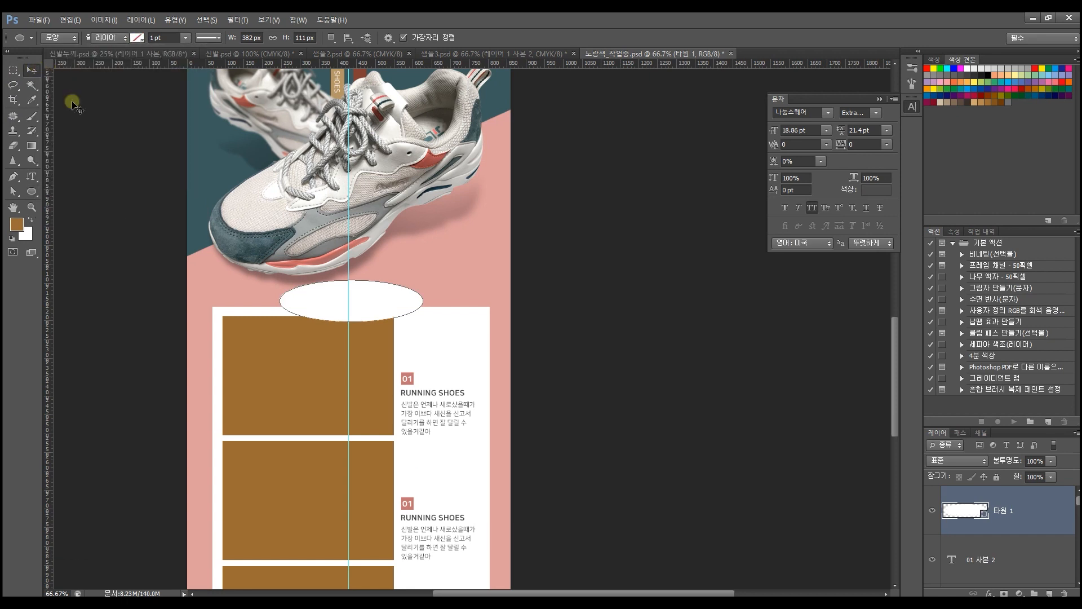
- Bring the uppermost brown rectangle in front of the white ellipse
click(386, 337)
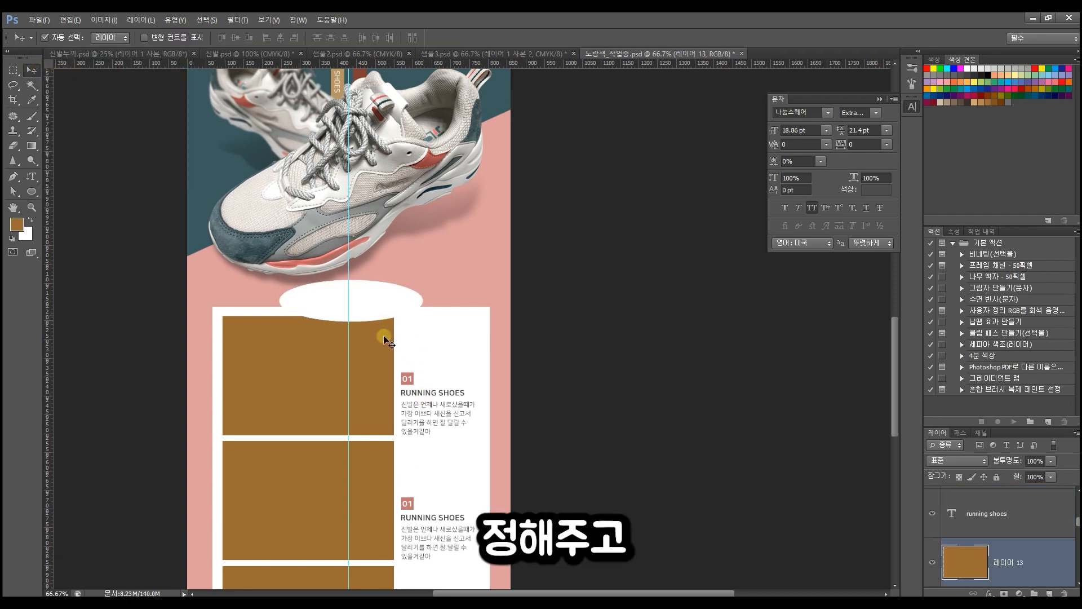
key(ctrl+bracketright)
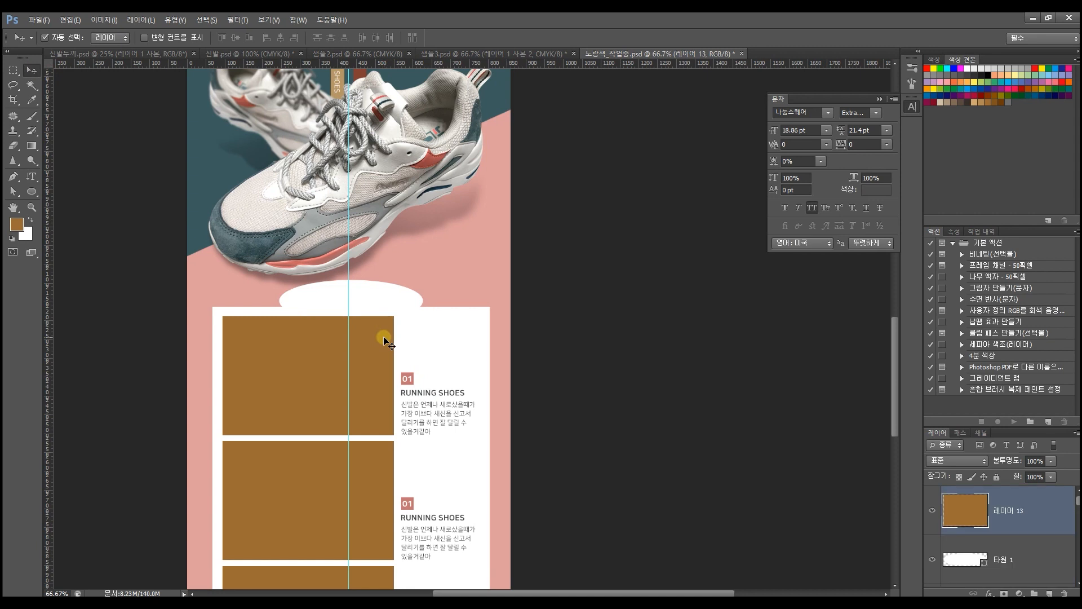
- Nudge the white ellipse sideways so it is centered on the vertical guide
click(544, 309)
key(ctrl+plus)
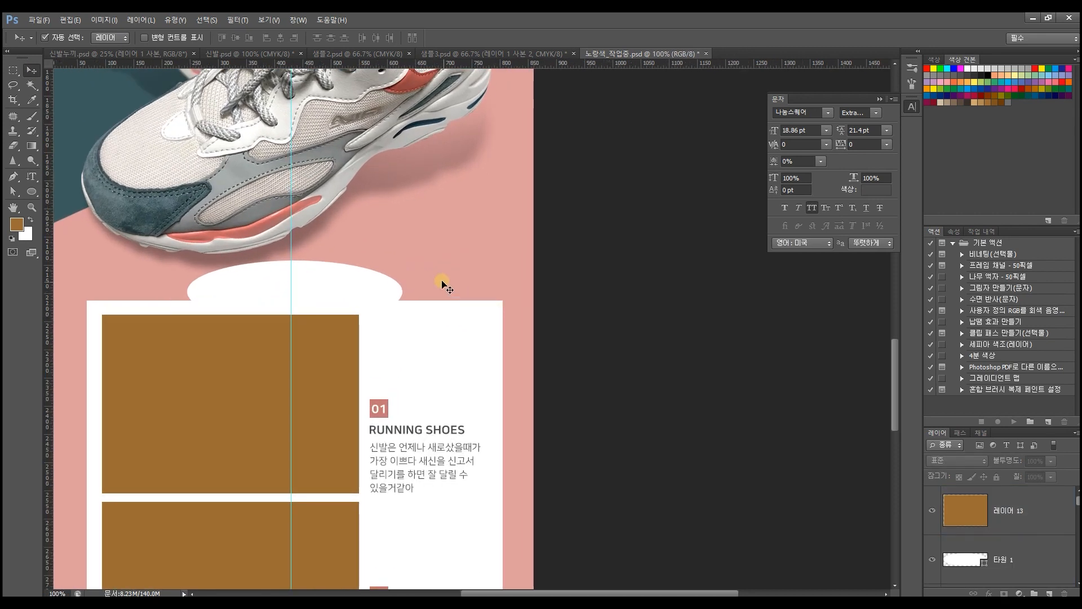
click(329, 279)
key(ctrl+t)
key(Right)
key(Right)
key(Right)
key(Right)
key(Return)
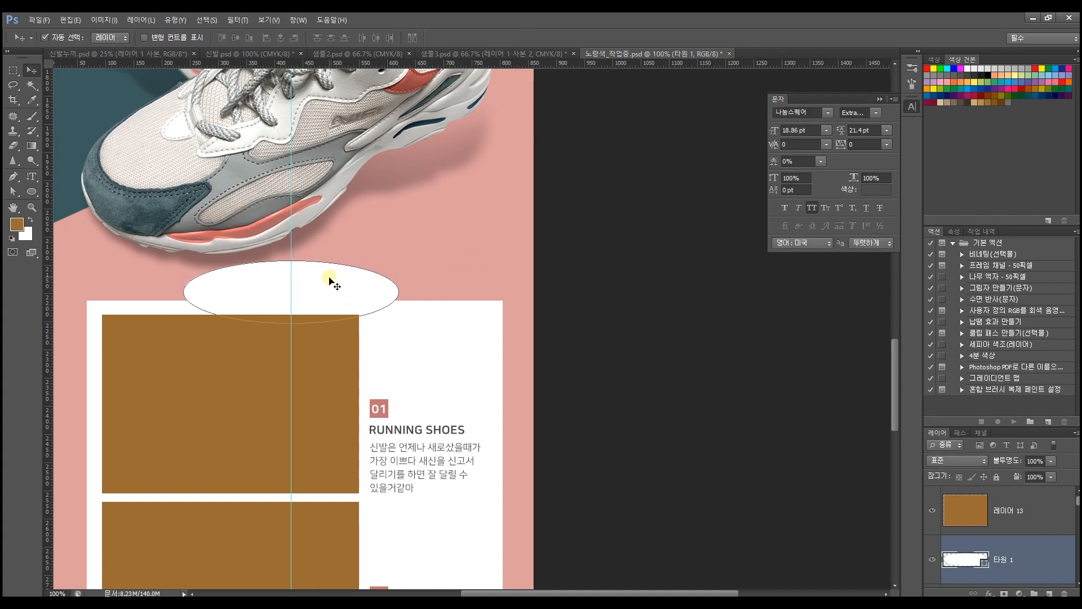
- Duplicate the first row's RUNNING SHOES title onto the white ellipse and change the copy's text to POINT
click(626, 332)
drag(438, 431, 311, 306)
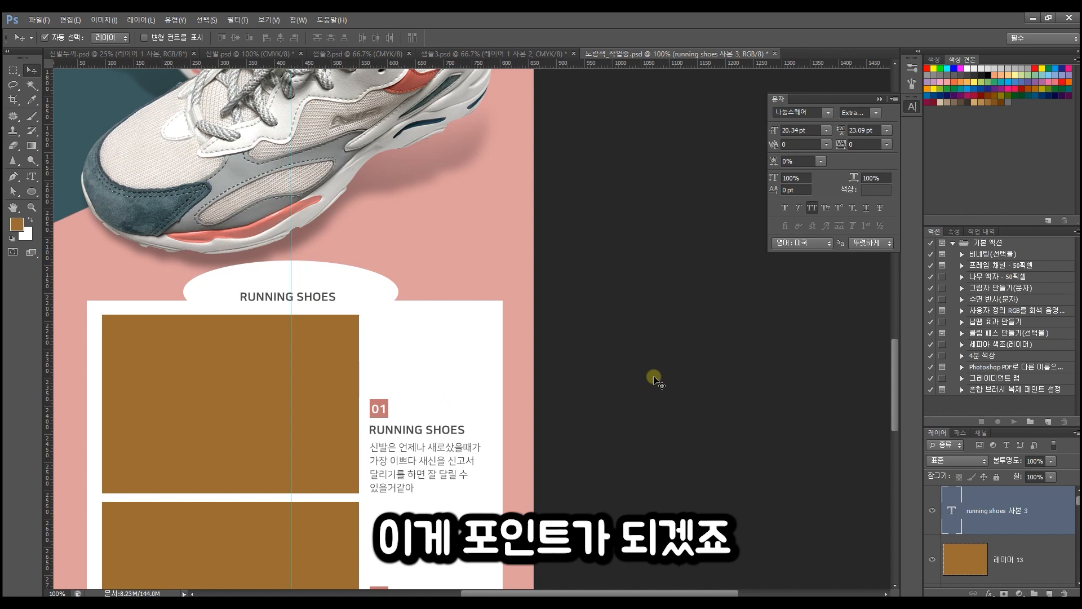
double_click(952, 511)
text(P)
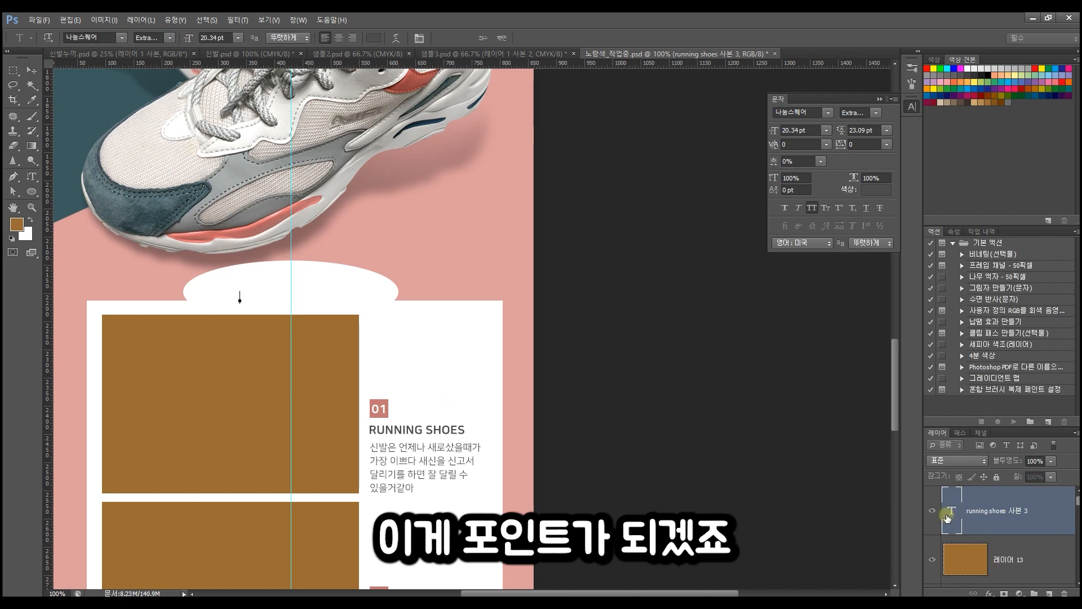
text(PINKT)
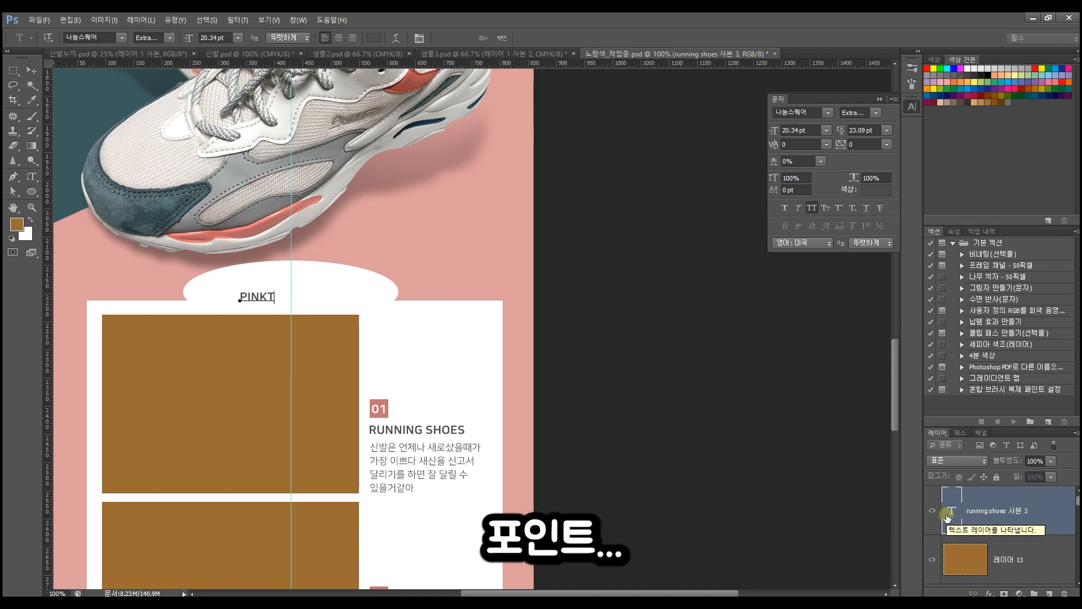
key(BackSpace)
key(BackSpace)
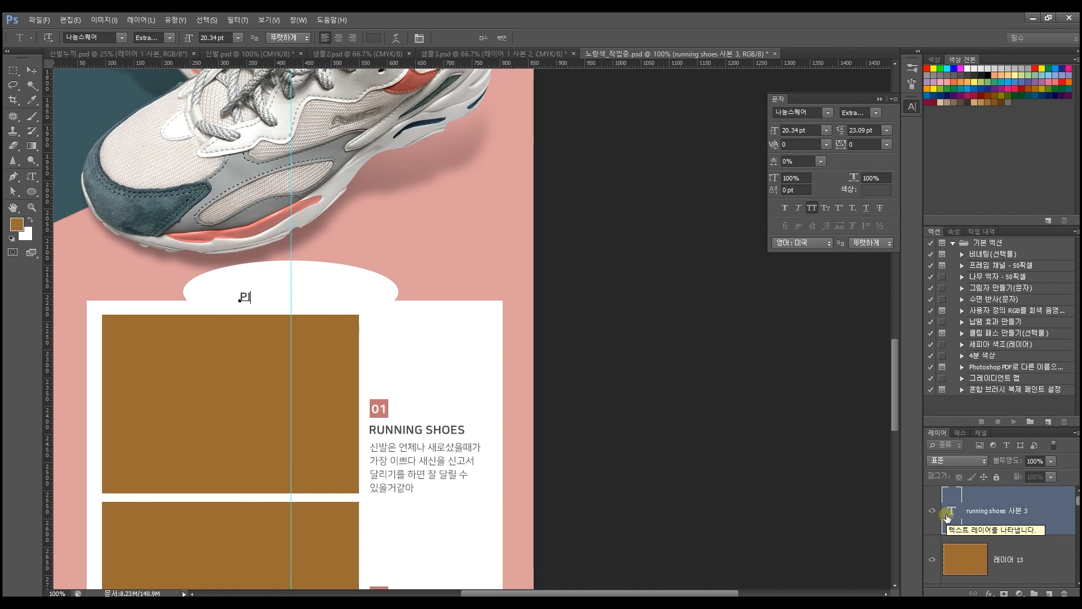
key(BackSpace)
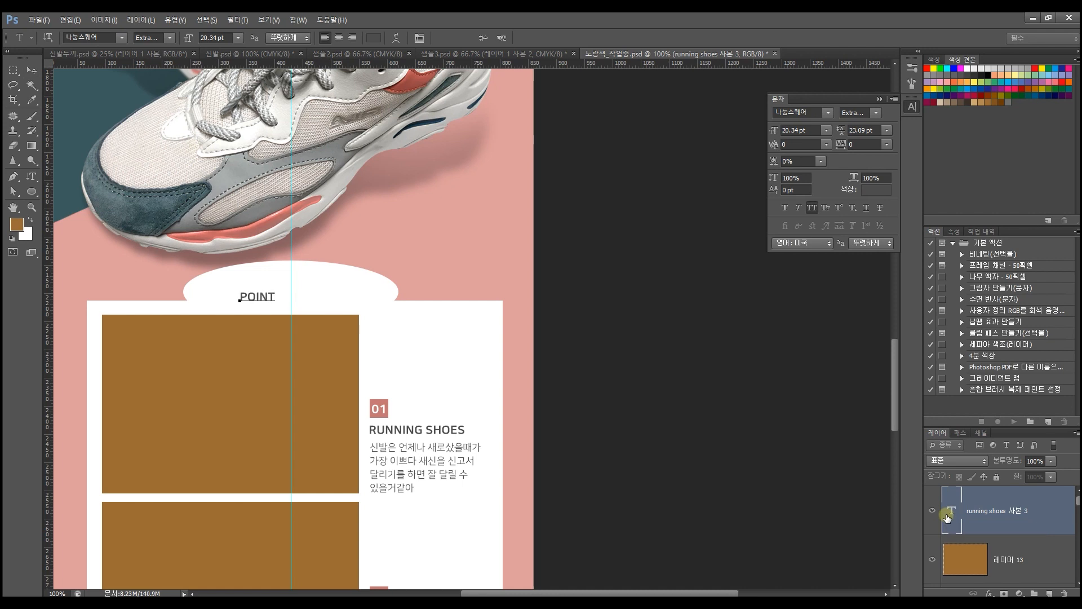
- Set the POINT heading's paragraph alignment to centered
double_click(949, 516)
click(341, 37)
click(500, 38)
key(v)
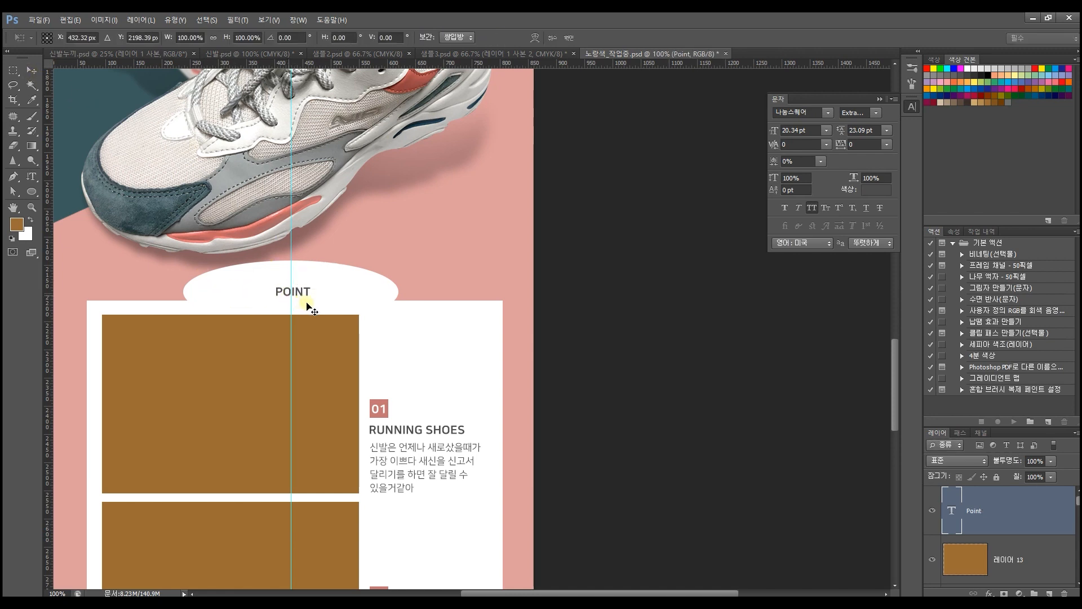
- Enlarge the POINT heading to about 34.5 pt and center it on the vertical guide inside the white ellipse
key(ctrl+t)
mouse_move(317, 298)
mouse_down()
mouse_move(330, 310)
mouse_move(307, 299)
mouse_up()
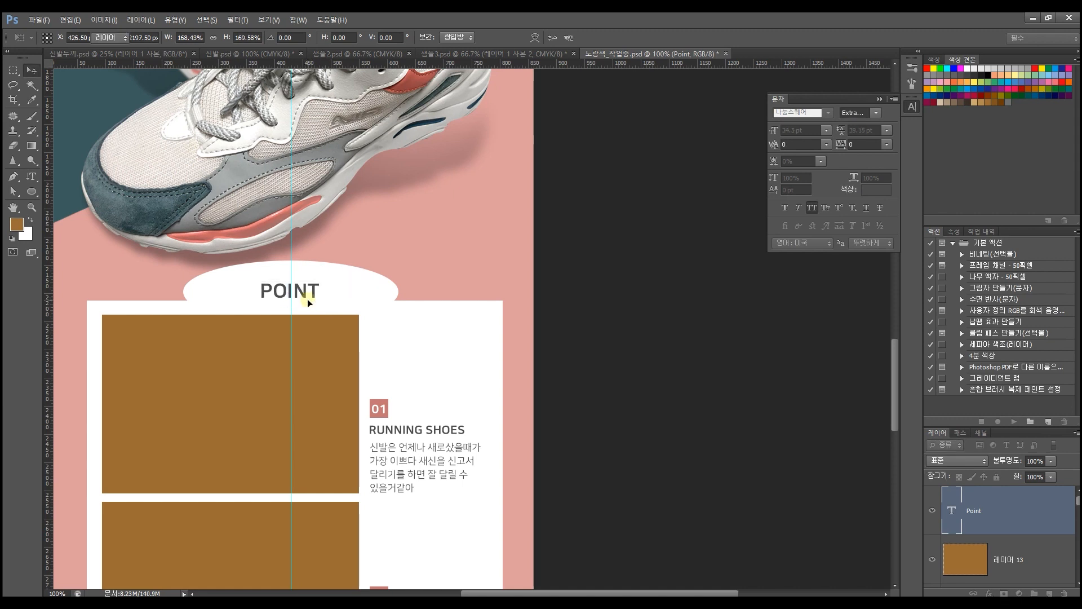
key(Return)
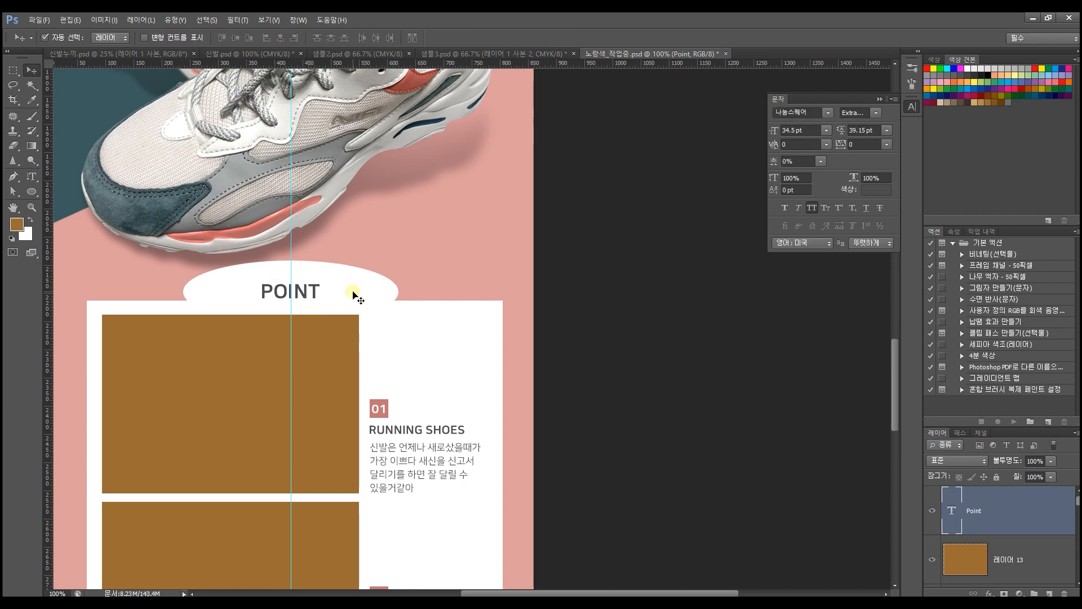
- Delete the white ellipse behind the POINT heading
click(353, 295)
key(ctrl+t)
drag(398, 261, 451, 268)
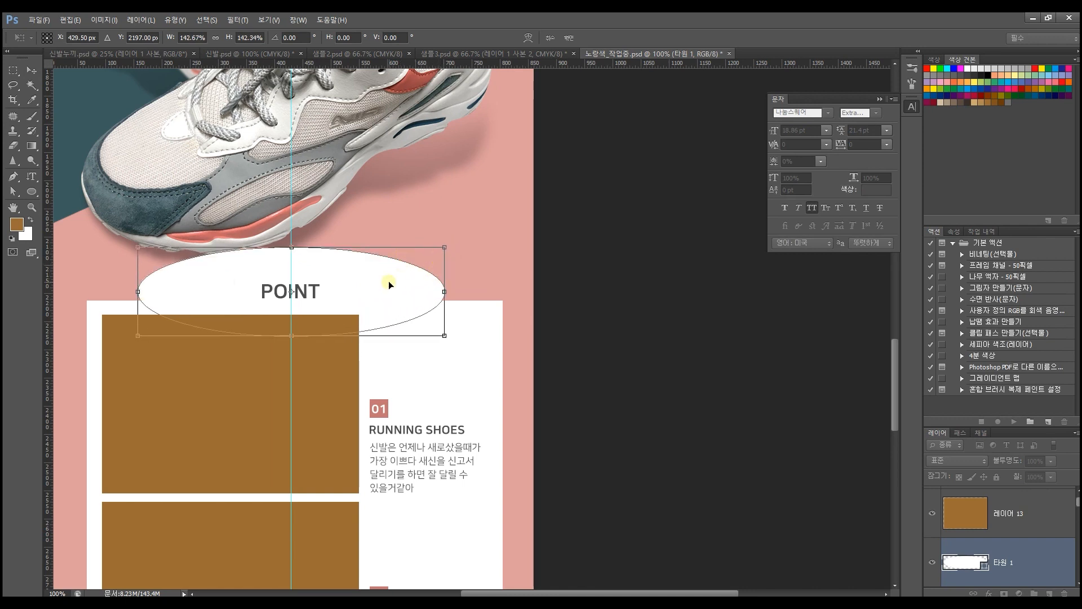
key(Return)
key(Delete)
- Move the POINT heading slightly up above the white panel and change its text colour to white
drag(311, 295, 313, 284)
click(878, 191)
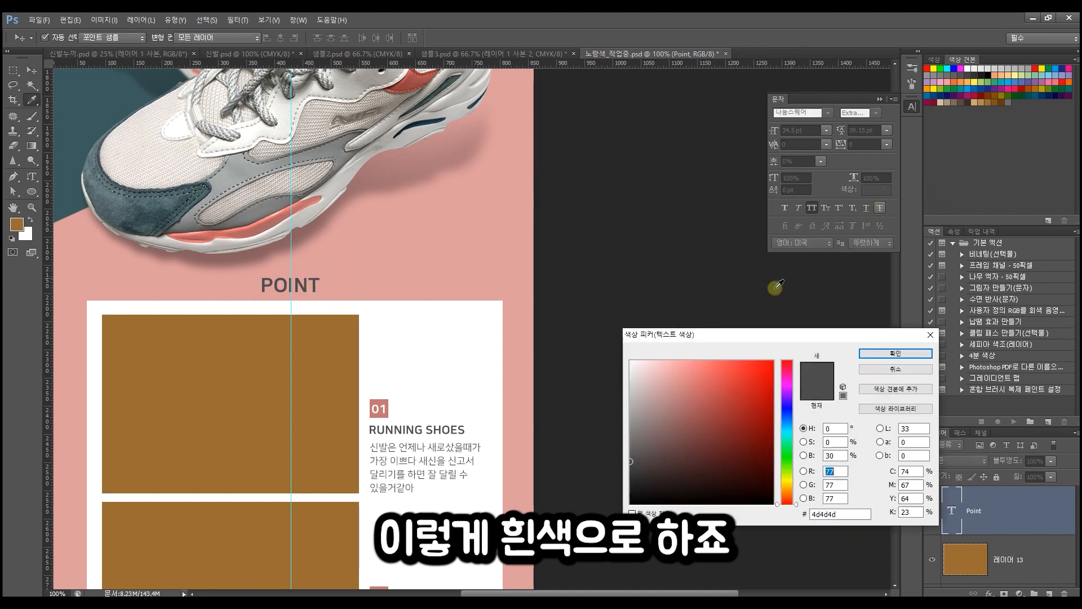
drag(633, 364, 554, 297)
key(Return)
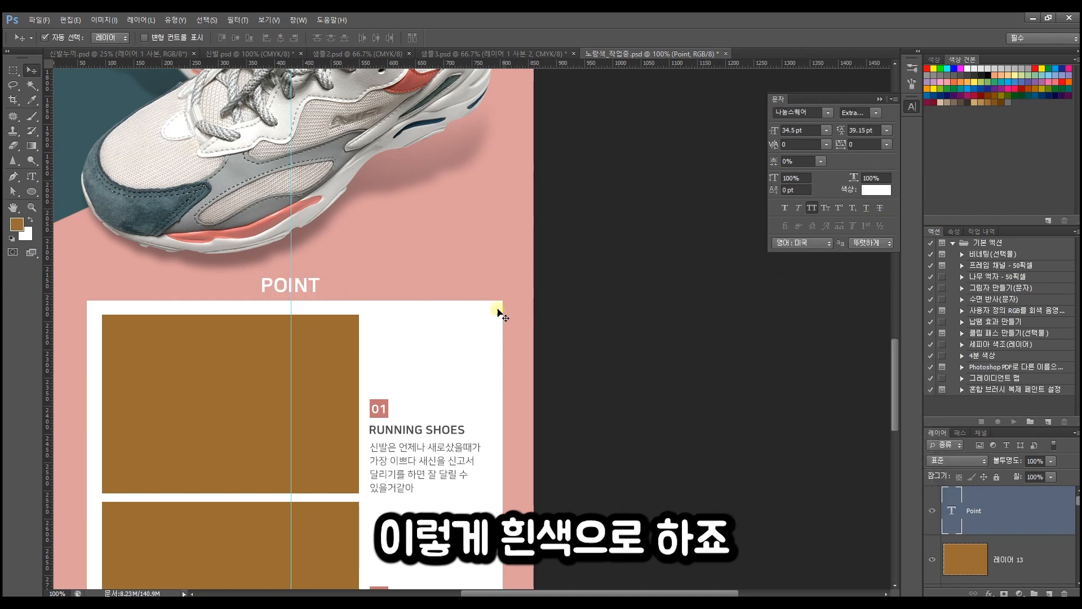
- Select the white panel together with its brown image boxes and text blocks and move them down, leaving room below the POINT heading
drag(464, 314, 480, 244)
click(547, 251)
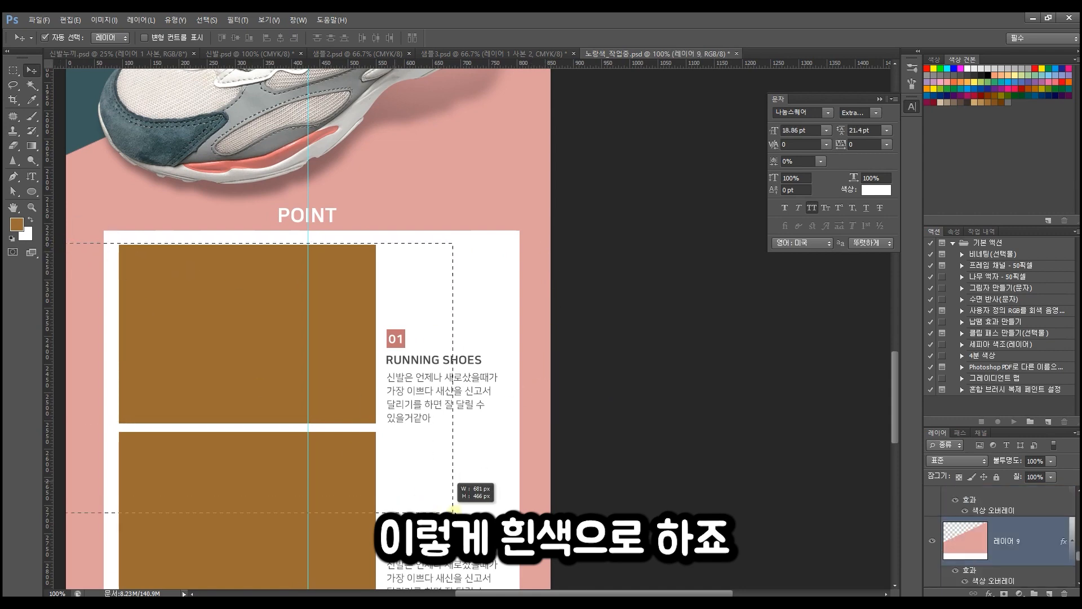
scroll(547, 440, down, 5)
drag(454, 109, 519, 468)
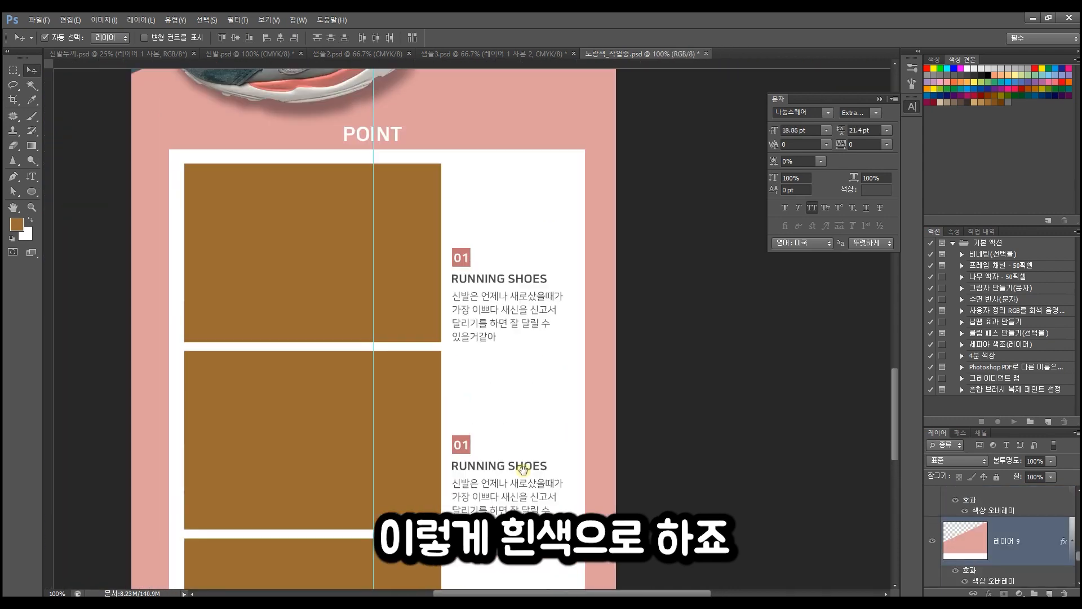
drag(509, 397, 458, 496)
key(ctrl+alt+a)
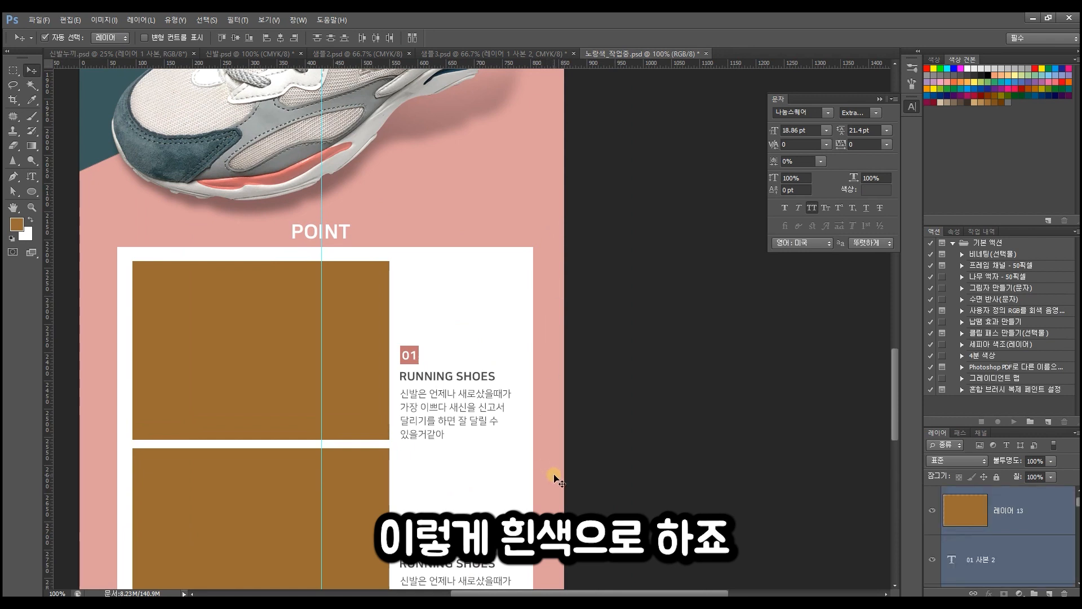
mouse_move(445, 333)
mouse_down()
mouse_move(445, 371)
mouse_move(449, 345)
mouse_up()
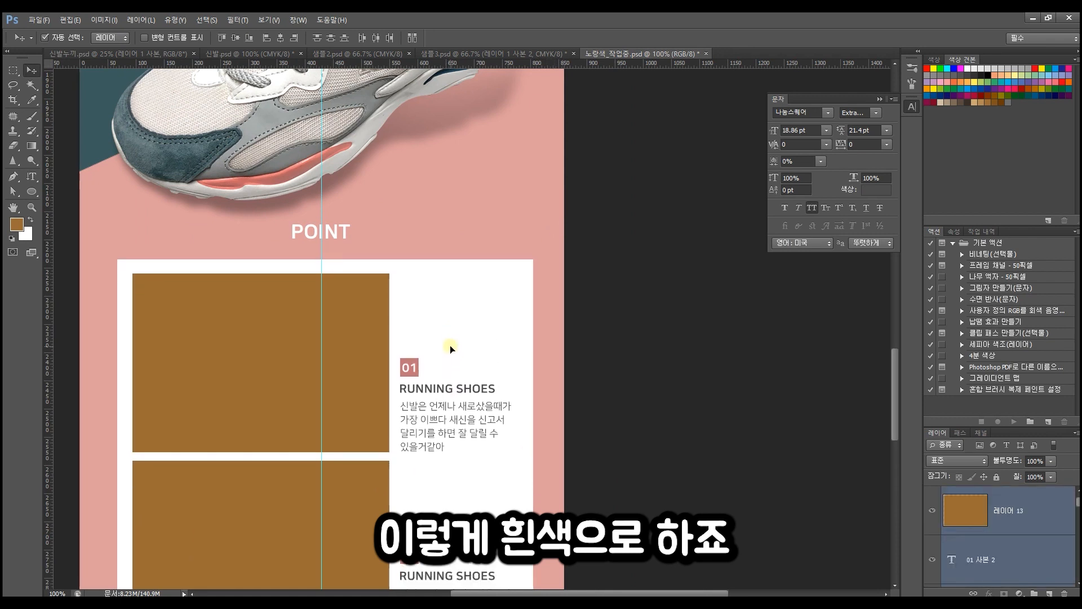
key(ctrl+z)
drag(400, 293, 398, 340)
click(406, 270)
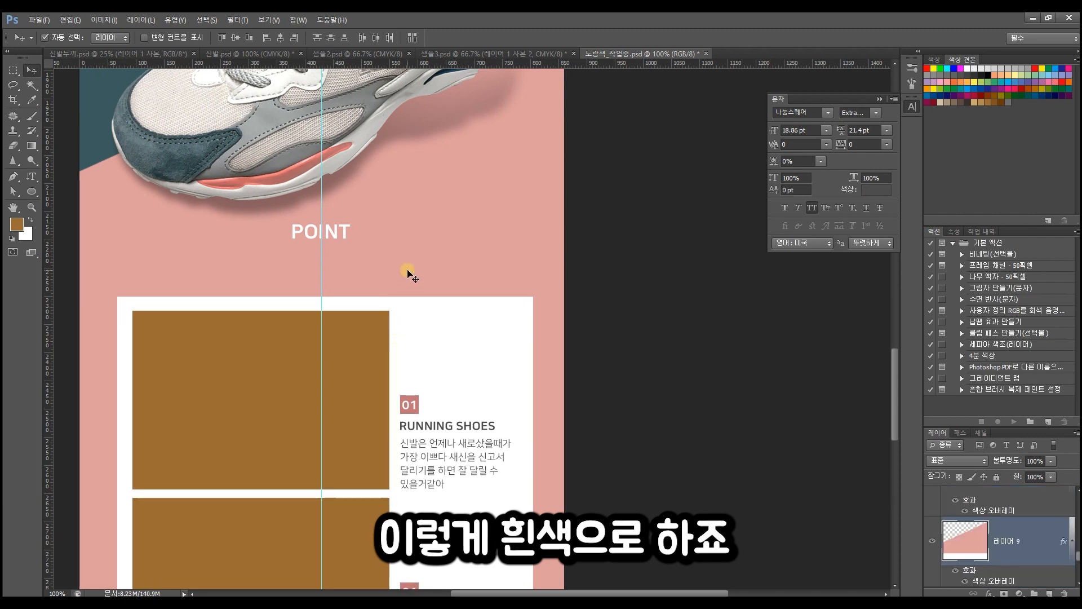
- Lower the POINT heading slightly and place a copy of the first description paragraph beneath it
drag(340, 236, 340, 258)
drag(484, 456, 354, 289)
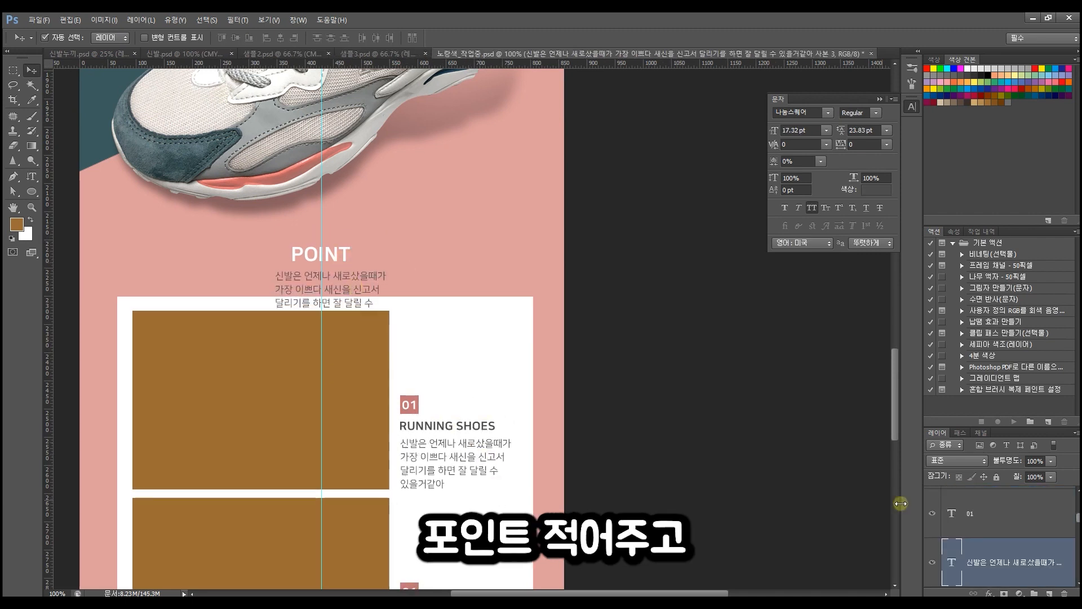
- Trim the copied paragraph to its first two lines and join them into the single line "신발은 언제나 새로샀을때가 가장 이쁘다 새신을 신고서"
double_click(947, 550)
drag(321, 318, 266, 301)
click(266, 300)
key(BackSpace)
key(BackSpace)
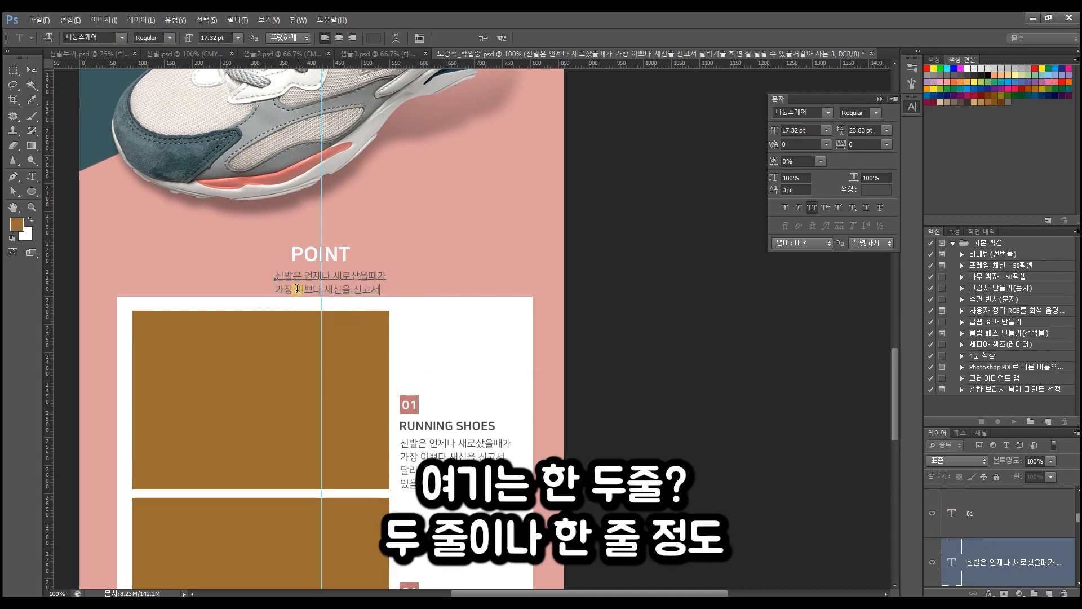
click(275, 286)
key(BackSpace)
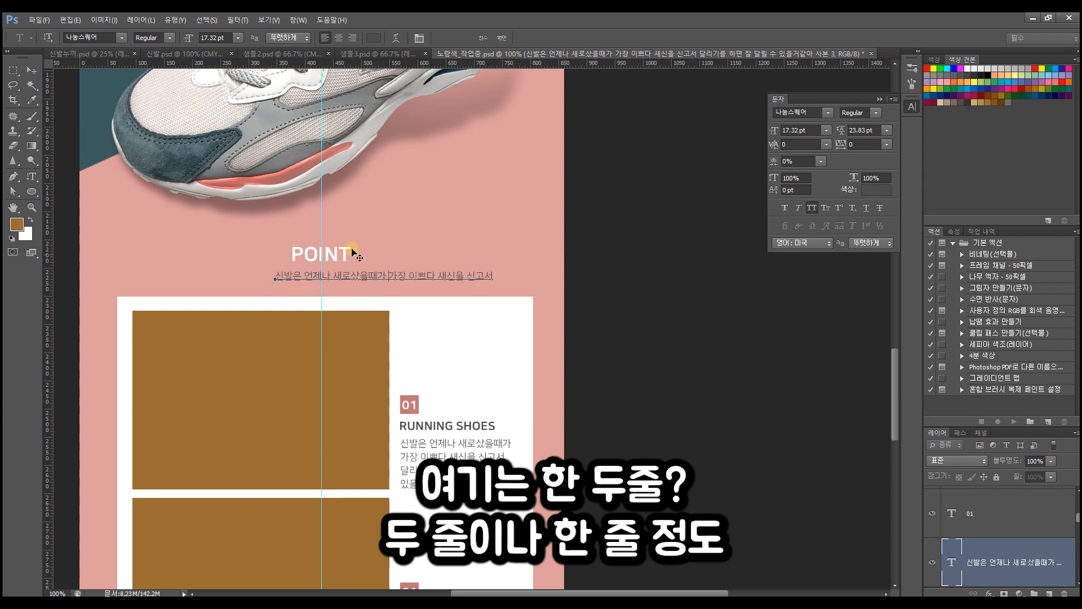
- Centre-align the subtitle line, centre it under the POINT heading and scale it up slightly to 17.78 pt
key(ctrl+a)
click(339, 37)
click(501, 38)
key(v)
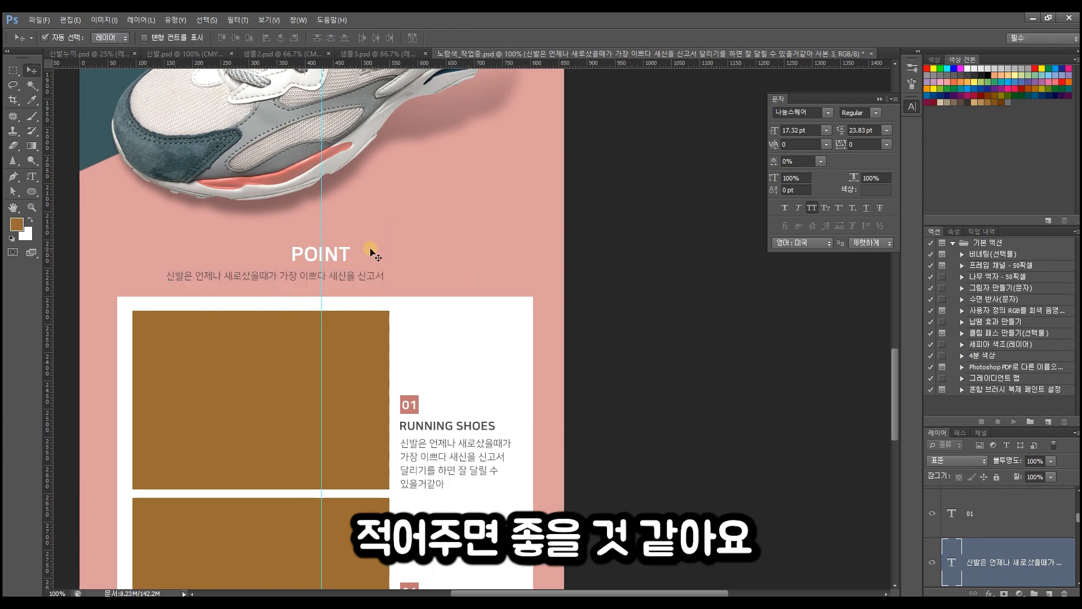
click(366, 283)
drag(367, 282, 396, 275)
key(ctrl+t)
key(Return)
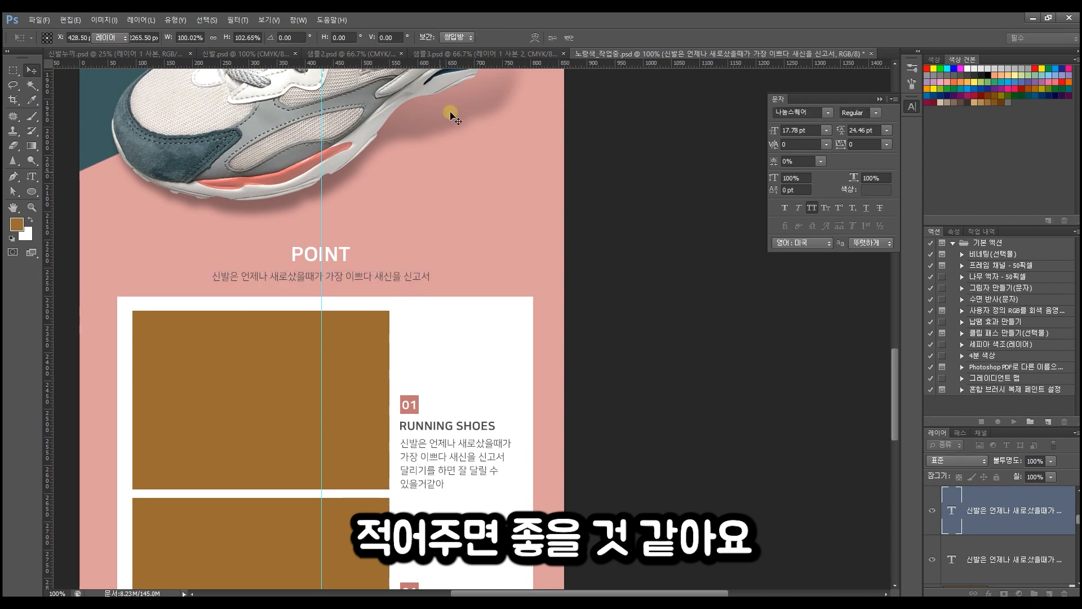
- Set the subtitle's text colour to white (ffffff)
click(876, 190)
text(ffffff)
key(Return)
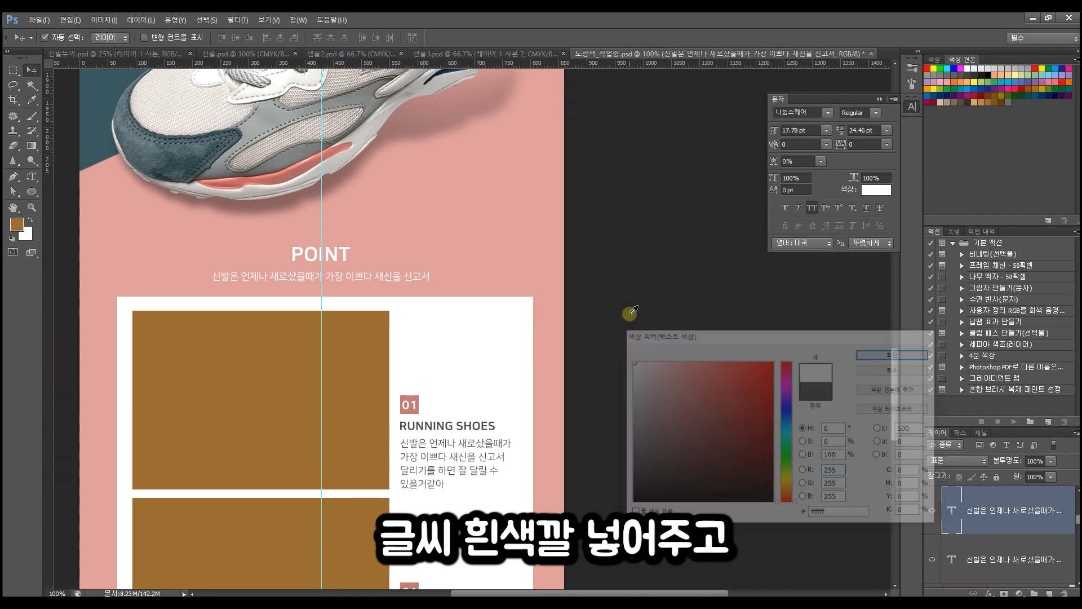
click(620, 302)
drag(488, 286, 603, 263)
click(485, 261)
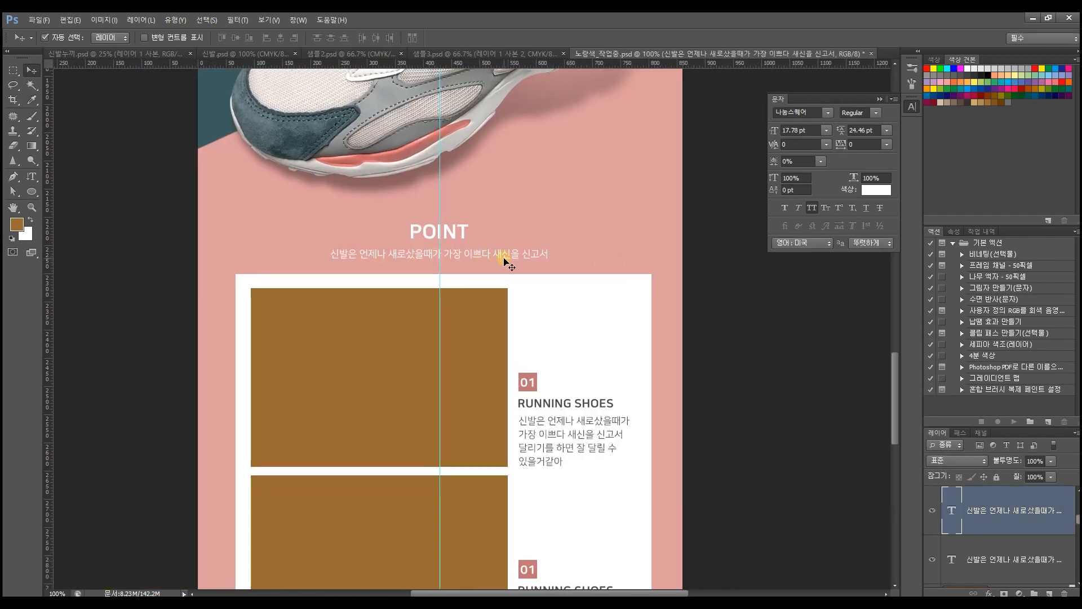
- Extend the canvas downward below the last image box with the Crop tool
drag(482, 319, 478, 184)
drag(479, 429, 478, 164)
drag(476, 226, 473, 445)
drag(474, 270, 442, 129)
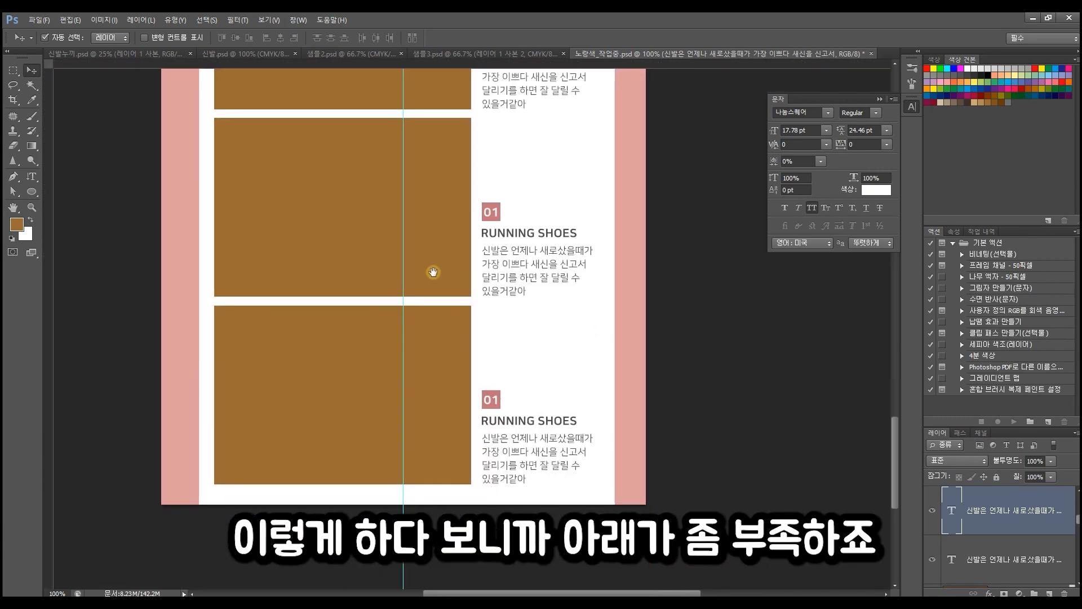
click(13, 99)
drag(408, 471, 408, 575)
click(31, 68)
click(167, 288)
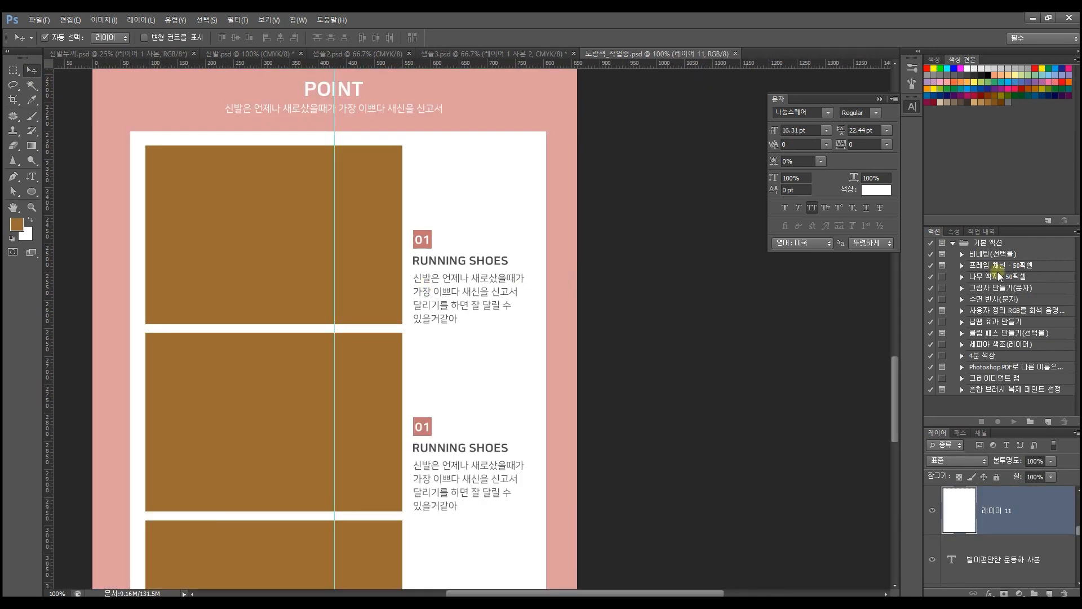
- Place the photo KakaoTalk_20211206_204707810_19 in the page as the top layer and position it over the brown image boxes
drag(1081, 253, 551, 272)
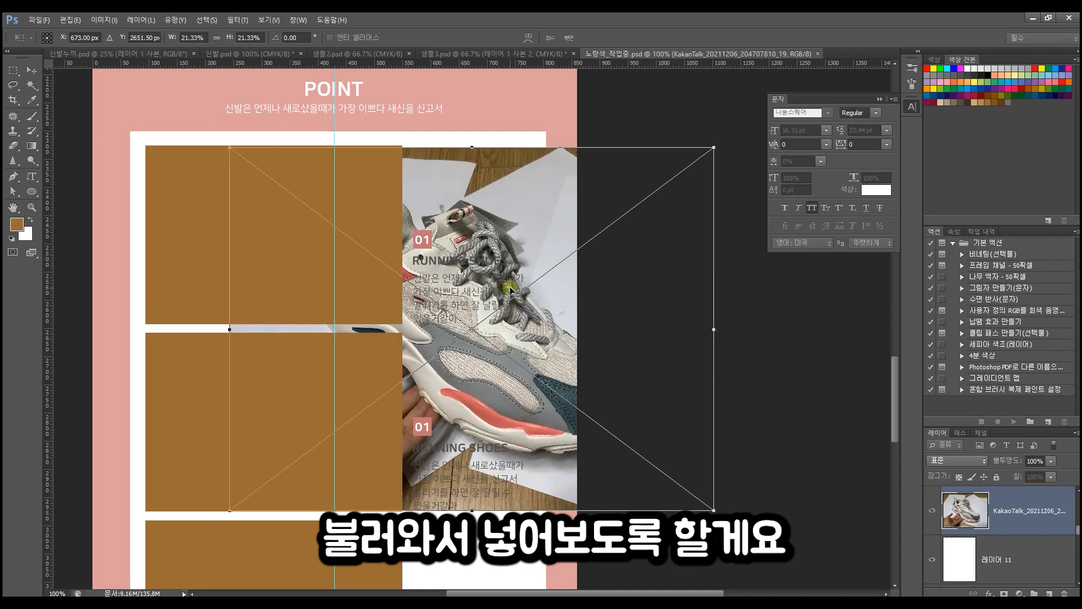
key(Return)
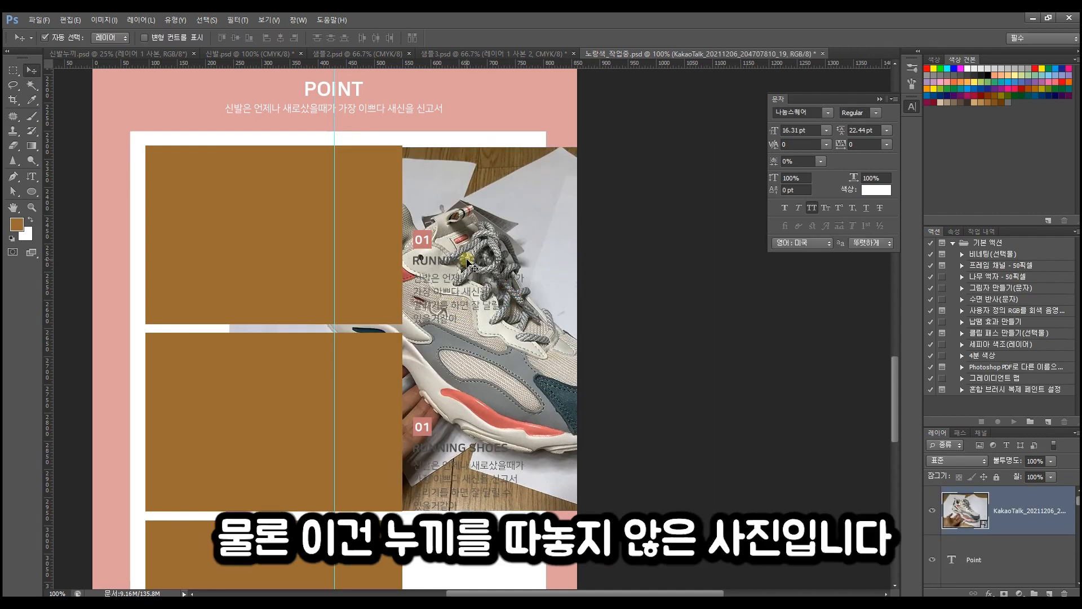
drag(424, 329, 263, 311)
drag(324, 244, 360, 276)
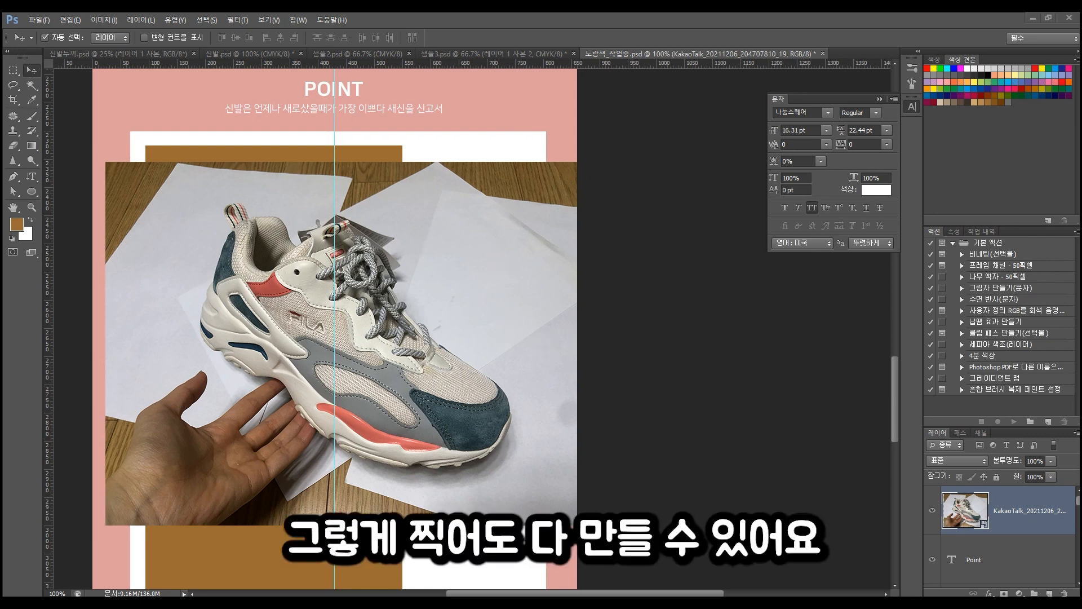
- Duplicate the sneaker photo and position the copy over the lower part of the first brown image box
click(13, 70)
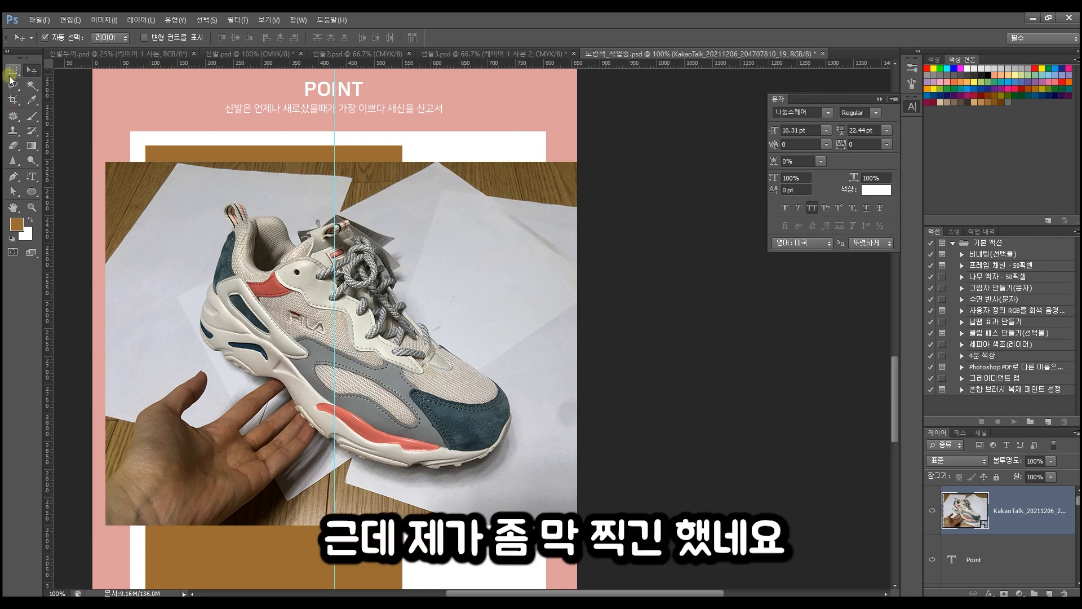
drag(387, 381, 362, 127)
click(33, 70)
drag(390, 231, 416, 340)
drag(437, 263, 399, 415)
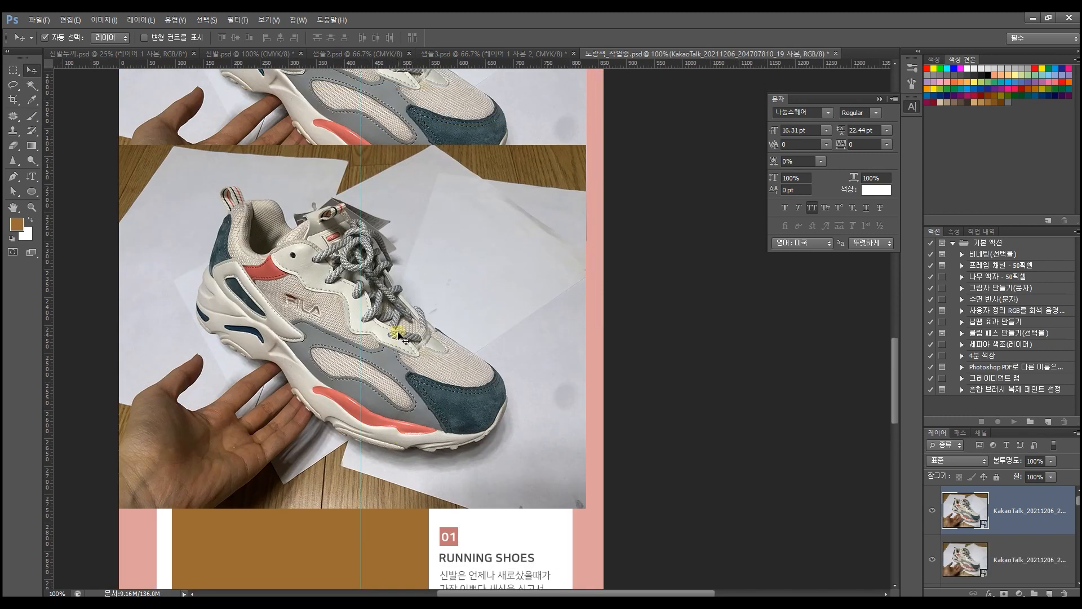
drag(399, 335, 416, 526)
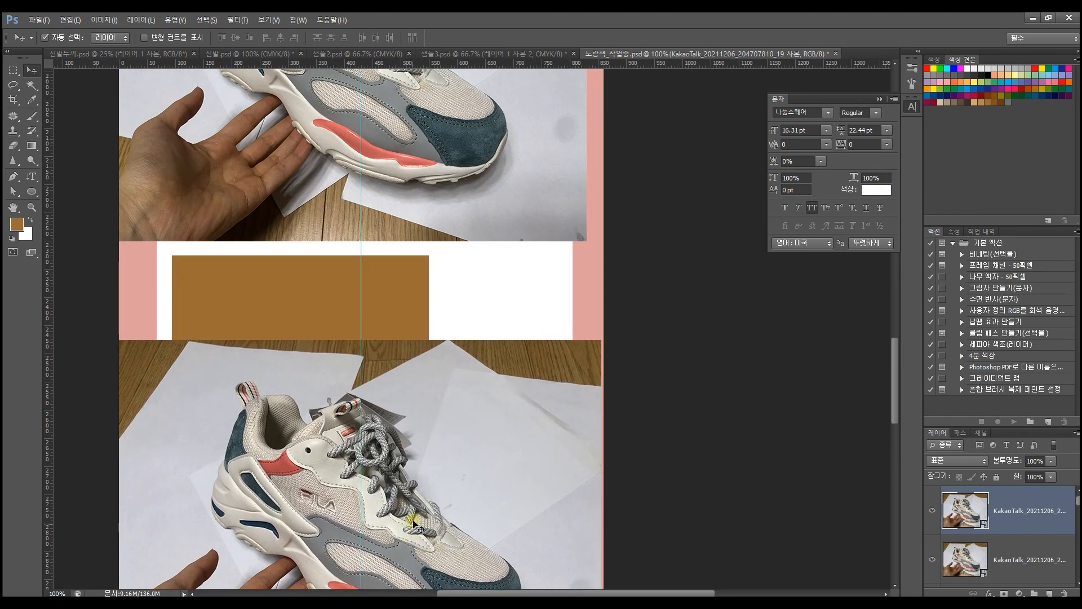
- Put the first brown box's layer directly beneath the photo copy and clip the photo to it
shift+click(409, 290)
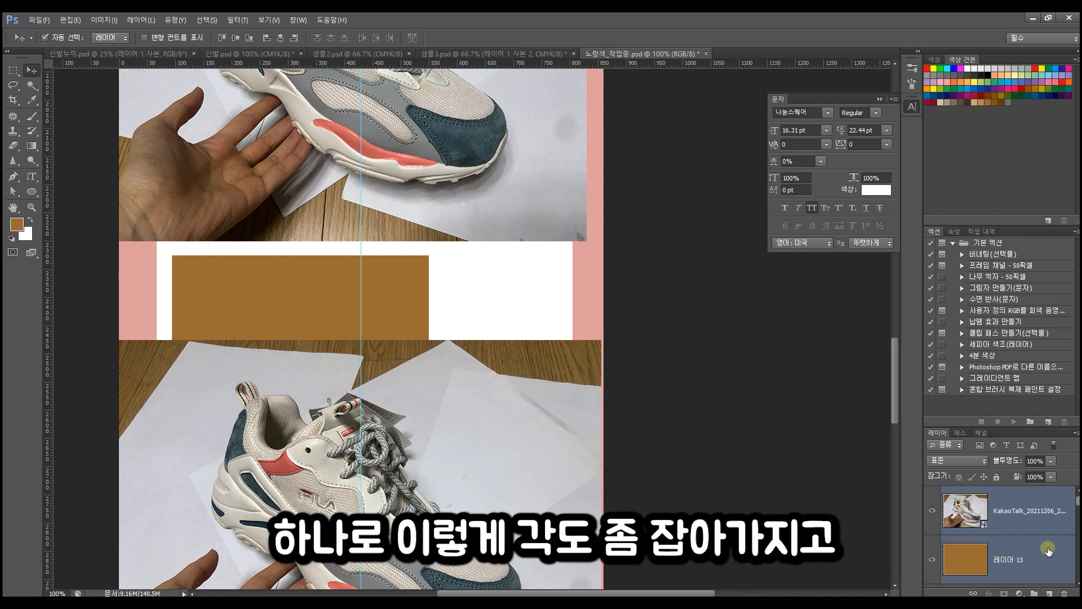
click(1040, 525)
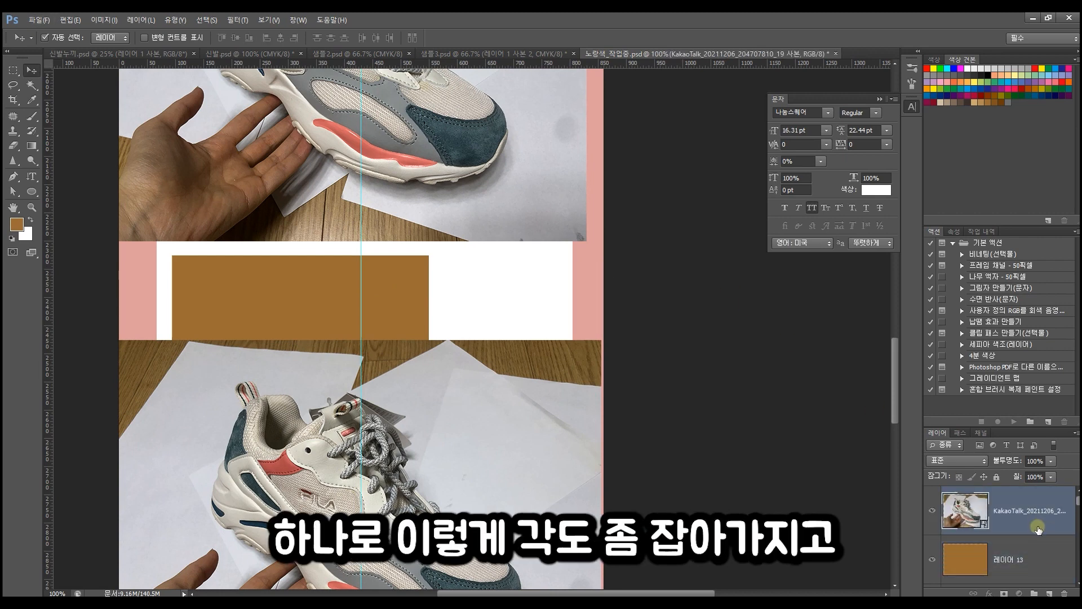
alt+click(1037, 535)
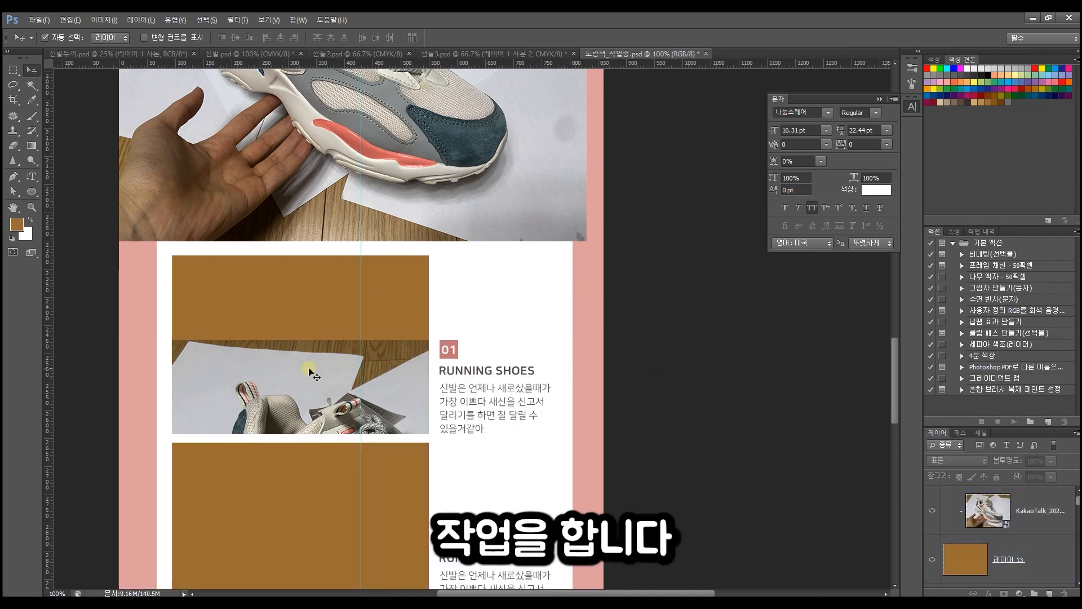
- Enlarge the clipped photo to about 32%, position the shoe's heel and logo inside the first box, and merge the photo with the box
drag(311, 370, 279, 260)
key(ctrl+t)
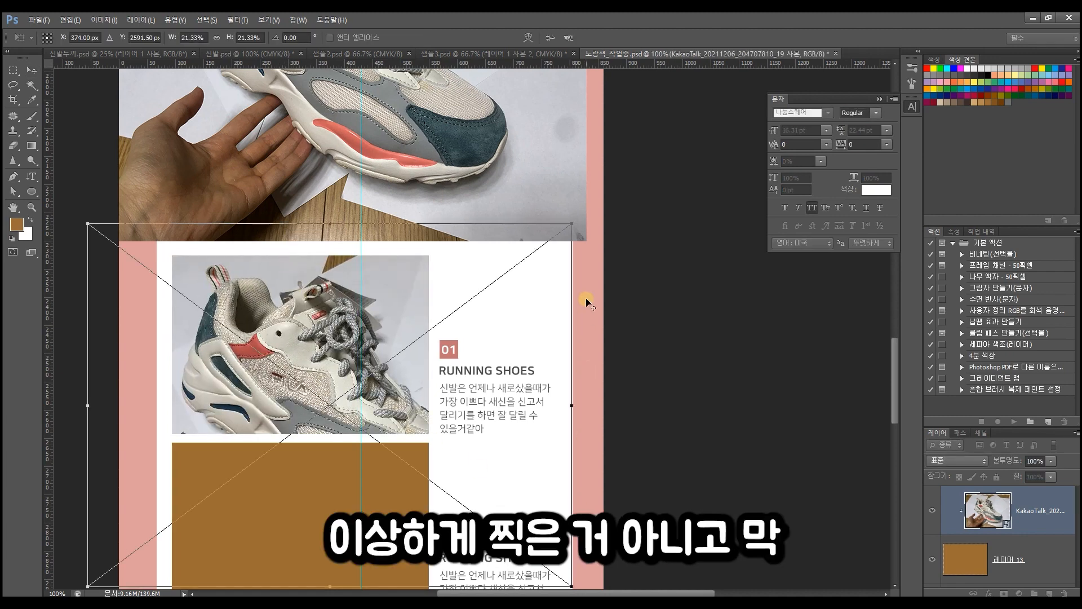
drag(579, 221, 650, 156)
drag(355, 344, 397, 350)
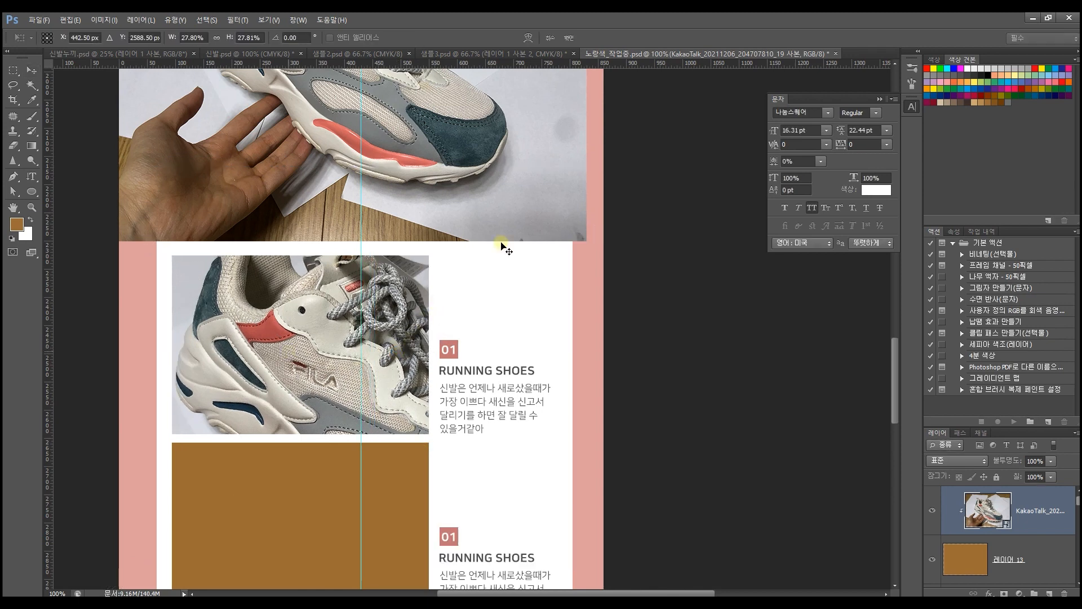
drag(685, 167, 732, 129)
drag(320, 292, 365, 284)
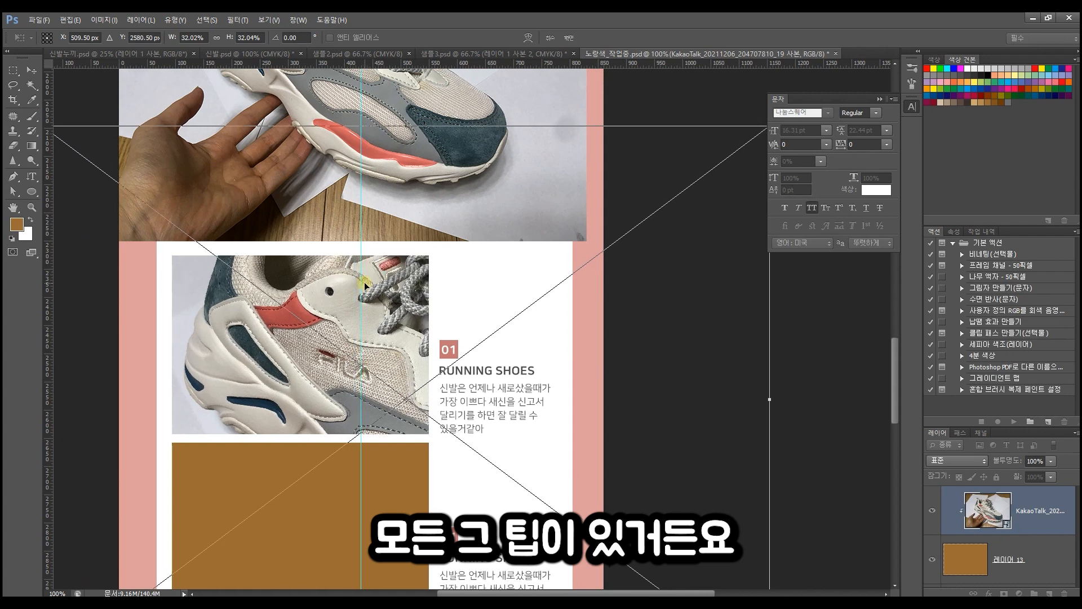
key(Return)
mouse_move(303, 344)
mouse_down()
mouse_move(299, 327)
mouse_move(295, 340)
mouse_up()
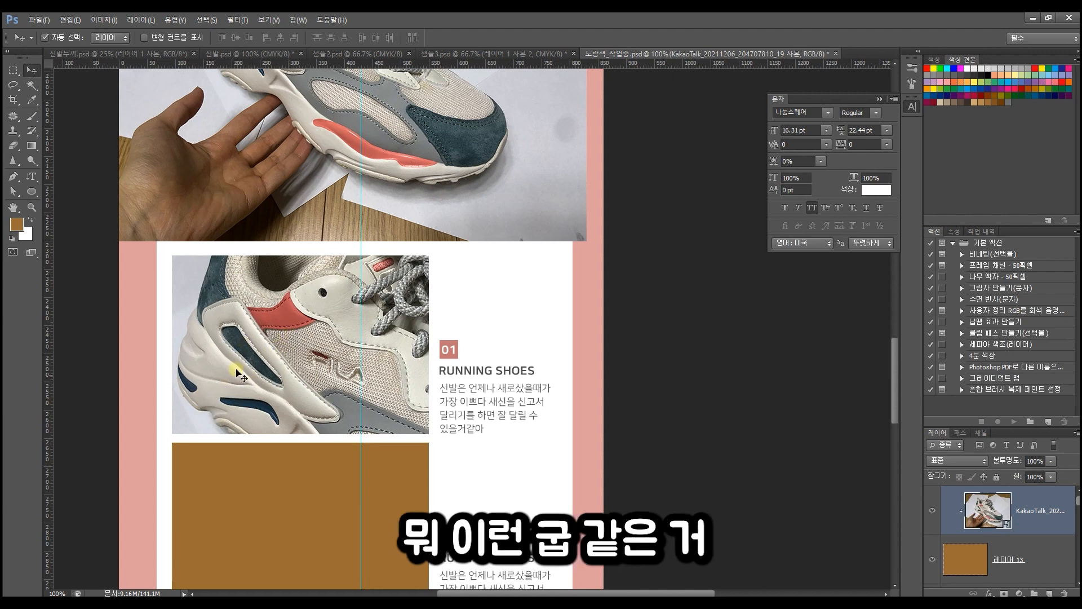
key(ctrl+e)
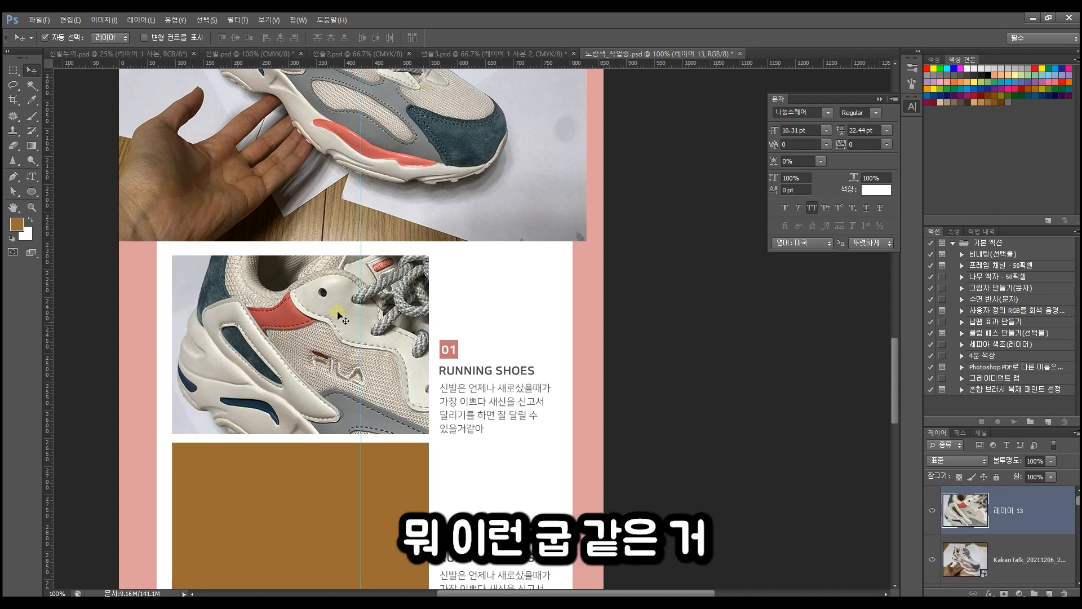
- Duplicate the sneaker photo over the second brown box, bring both to the front and clip the copy to the box
drag(374, 473, 378, 429)
click(428, 141)
drag(427, 141, 346, 263)
shift+click(346, 345)
key(ctrl+shift+])
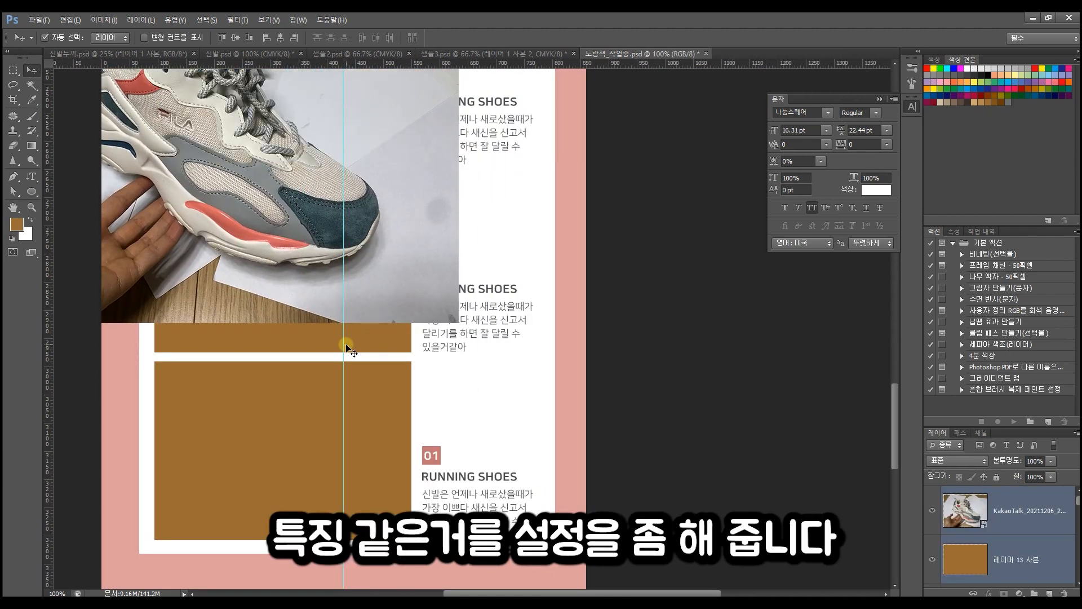
alt+click(1019, 533)
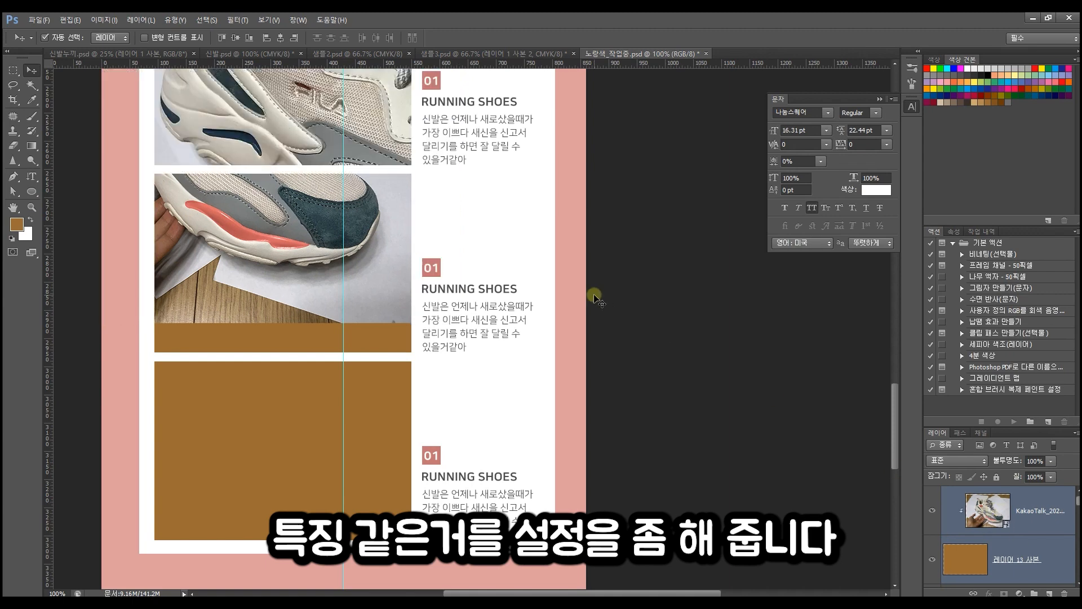
- Enlarge and reposition the clipped photo so the laces fill the second box, and merge it with the box
drag(393, 220, 352, 314)
key(ctrl+t)
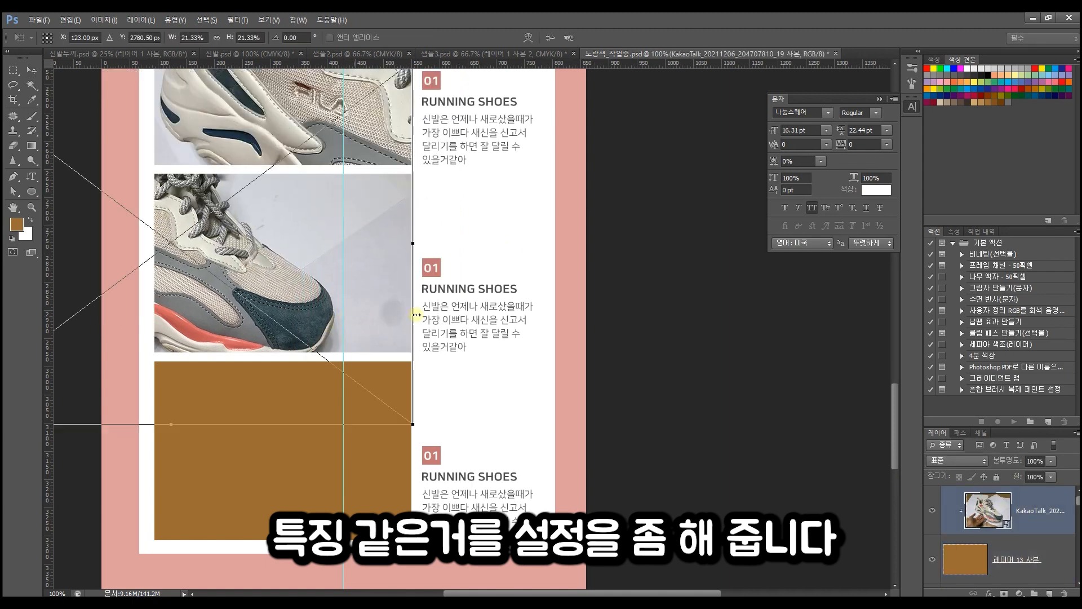
drag(413, 424, 529, 510)
drag(337, 288, 403, 370)
drag(357, 282, 360, 262)
key(Return)
key(ctrl+e)
- Duplicate the sneaker photo over the third brown box, bring both to the front and clip the copy to the box
drag(411, 146, 420, 255)
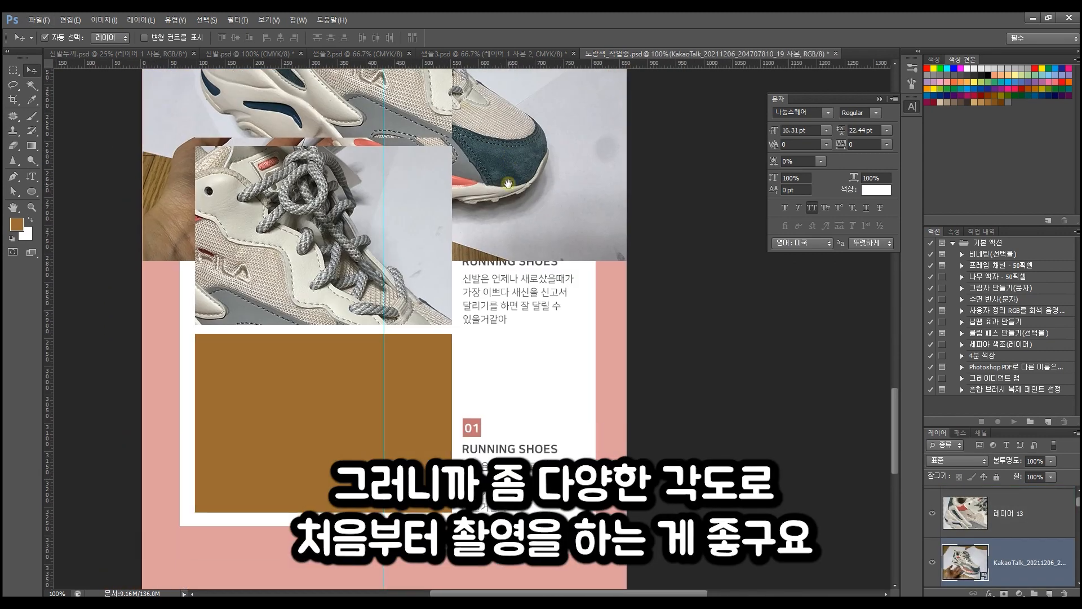
drag(509, 184, 509, 178)
drag(508, 178, 434, 531)
drag(443, 465, 168, 147)
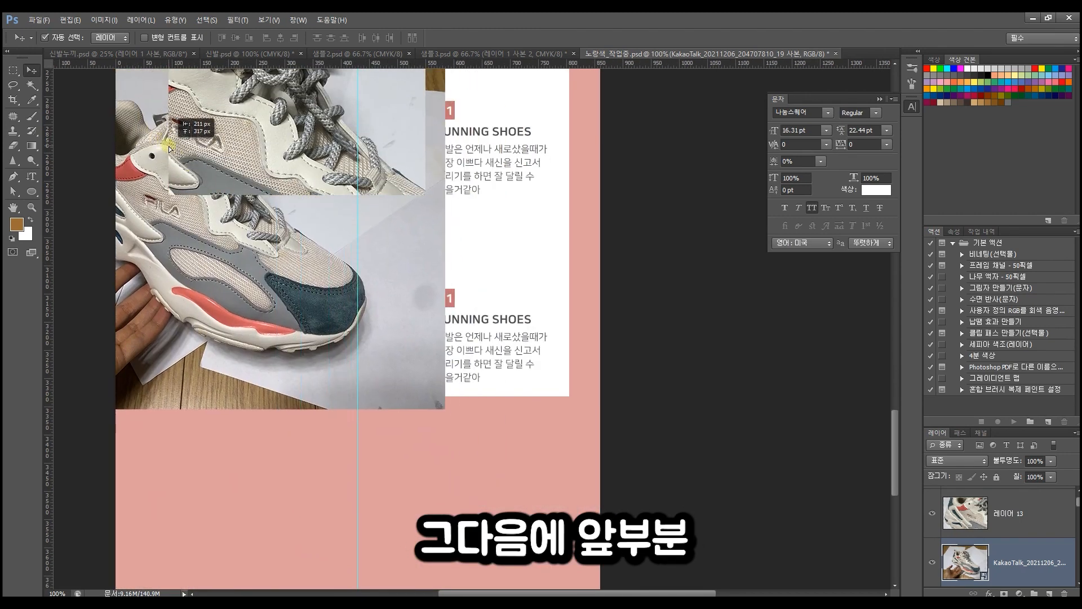
drag(268, 307, 289, 359)
shift+click(289, 372)
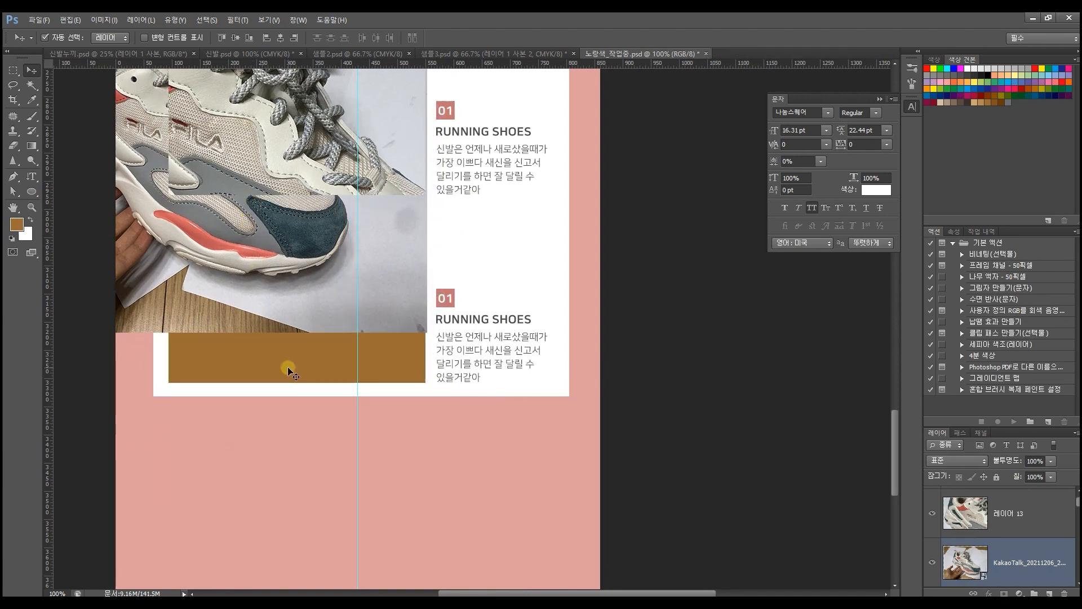
alt+click(1008, 534)
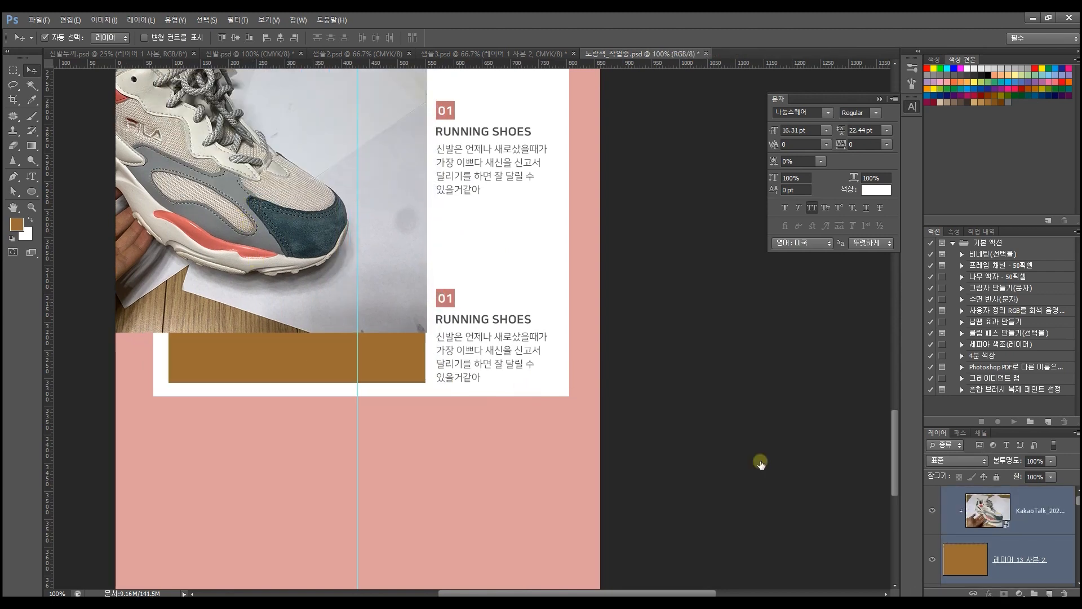
- Enlarge the clipped photo to about 31.3% and reposition it so the shoe's toe fills the third box
click(339, 276)
drag(294, 269, 298, 320)
key(ctrl+t)
drag(404, 383, 441, 391)
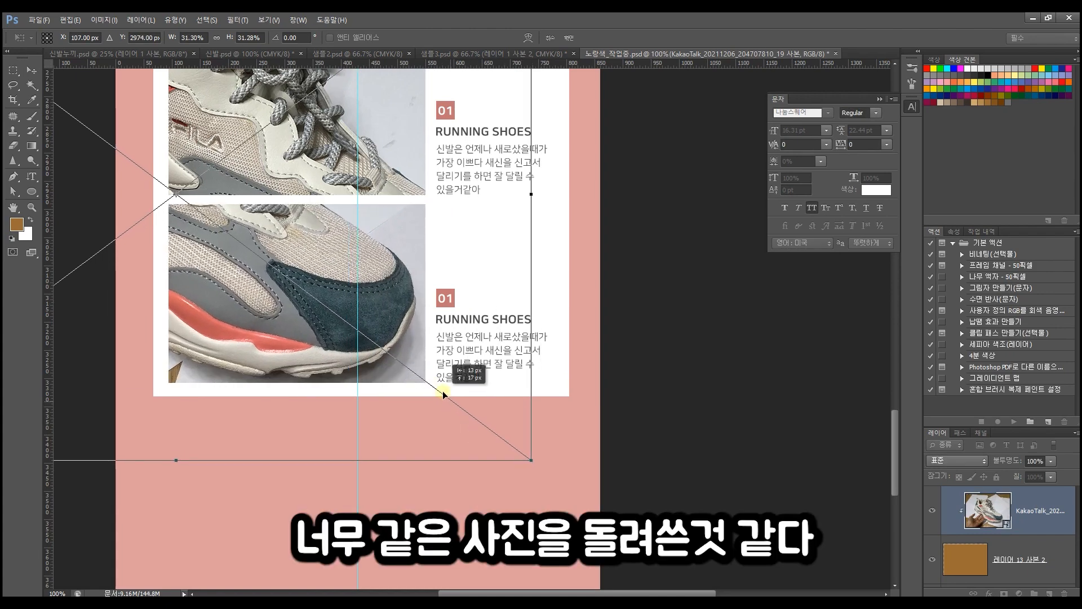
key(Return)
- Flip the clipped photo horizontally, reposition the toe inside the third box, and merge the photo with the box
key(ctrl+t)
right_click(412, 333)
click(494, 489)
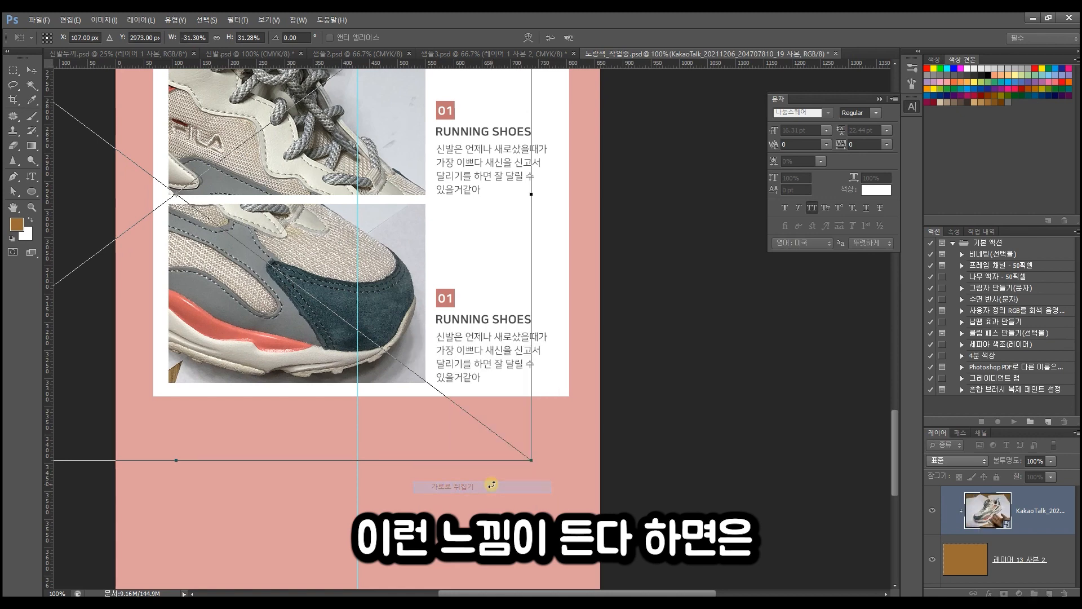
drag(365, 320, 622, 312)
drag(376, 282, 462, 153)
key(Return)
click(479, 379)
drag(472, 306, 441, 381)
- Select all three close-up photos and scale them down together about their centre to about 91%
click(390, 178)
shift+click(390, 299)
shift+click(391, 442)
scroll(410, 432, up, 3)
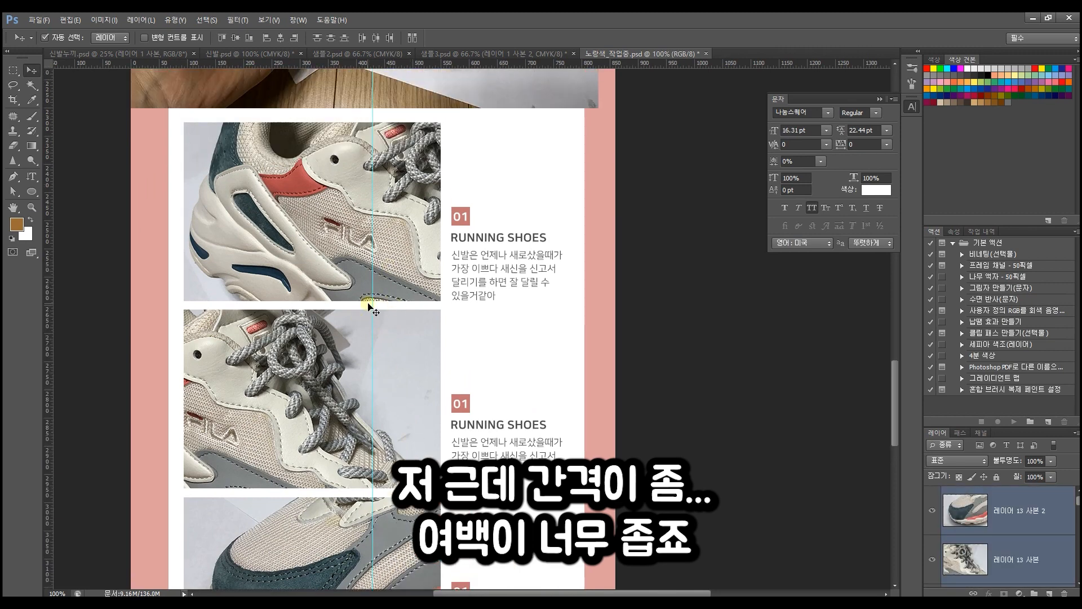
key(ctrl+t)
drag(441, 123, 443, 153)
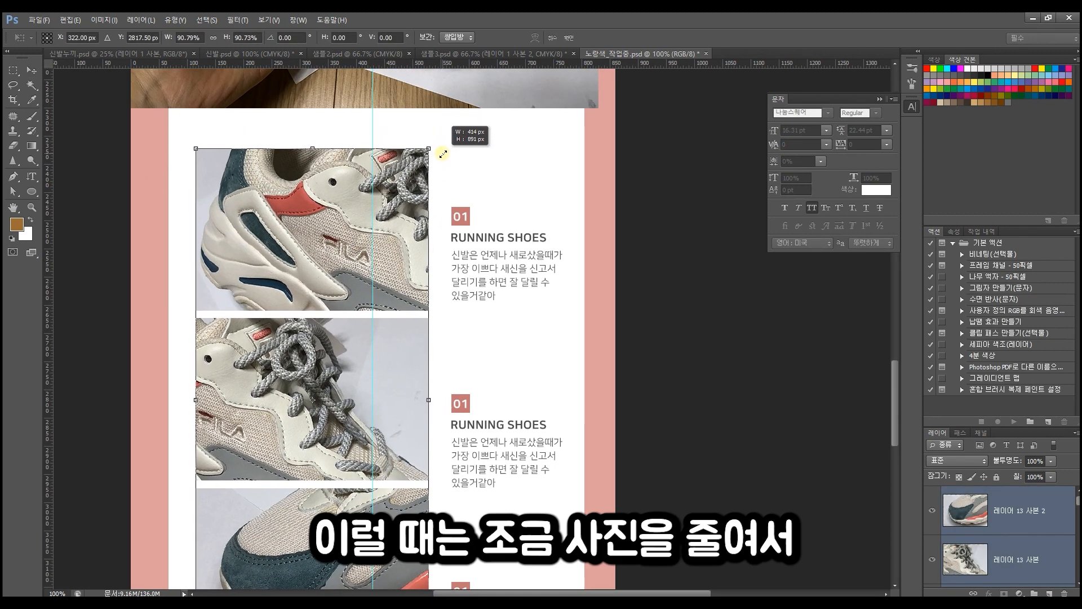
key(Return)
- Widen the gaps between the photos by moving the first up, the third down and centring the second between them
click(372, 227)
drag(406, 244, 378, 257)
scroll(375, 379, down, 5)
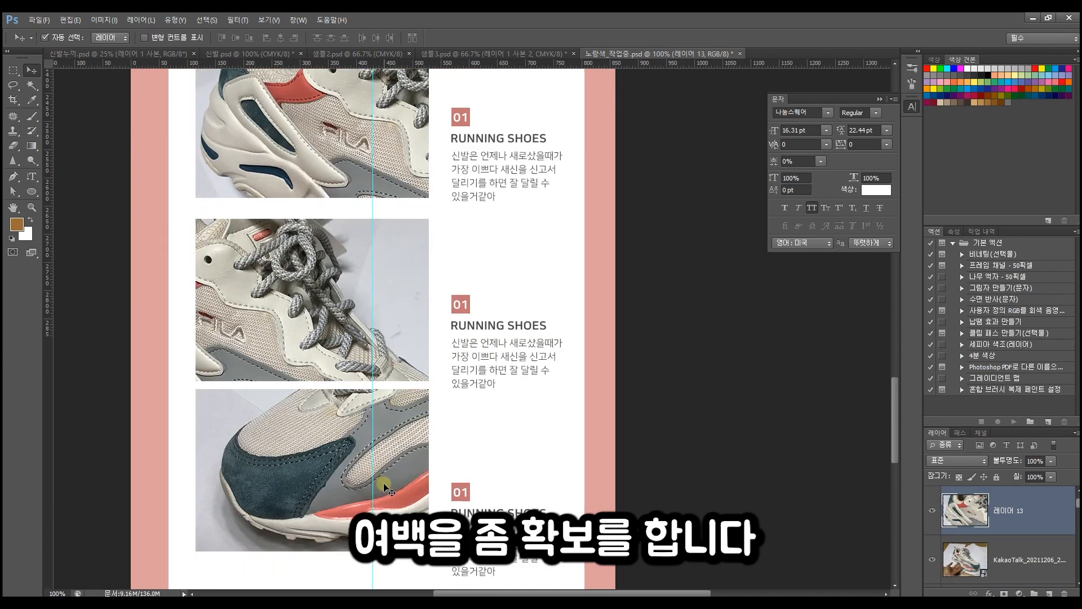
click(399, 439)
drag(398, 438, 401, 462)
click(375, 305)
drag(375, 306, 394, 292)
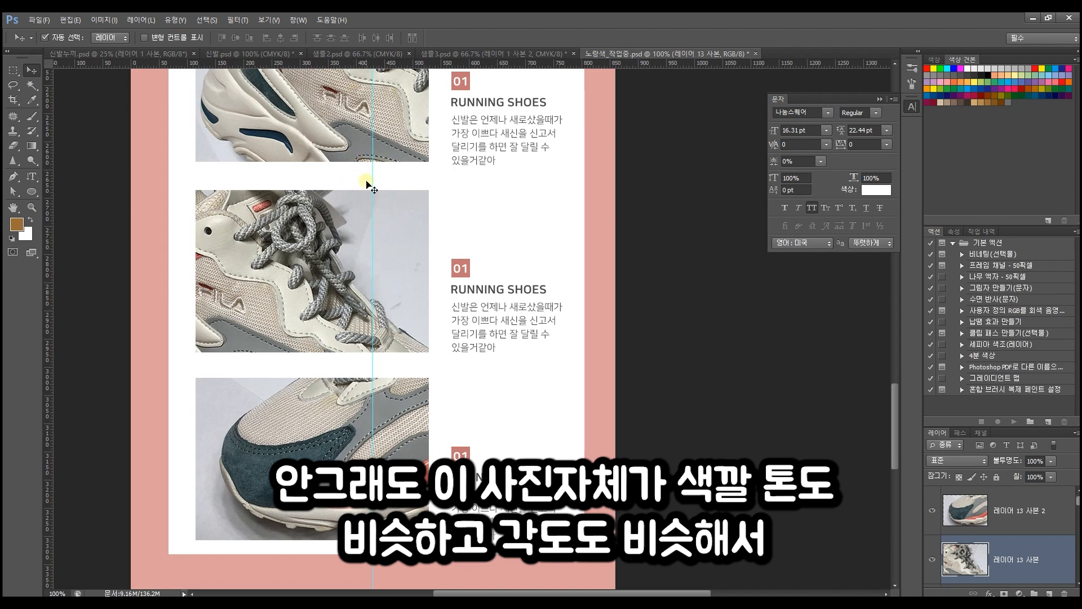
click(405, 428)
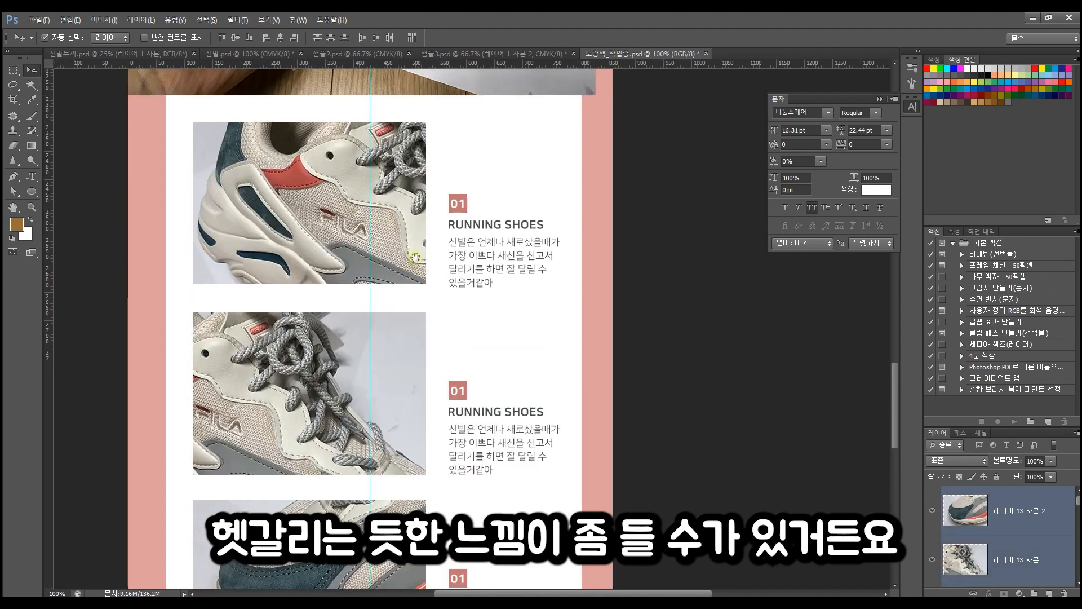
drag(395, 222, 401, 221)
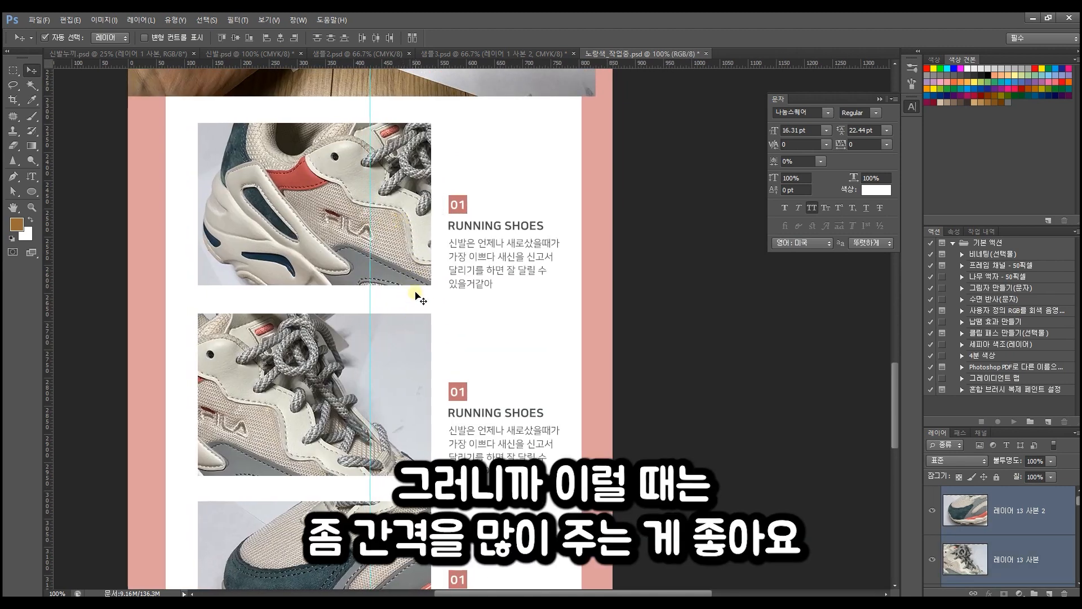
drag(417, 388, 406, 257)
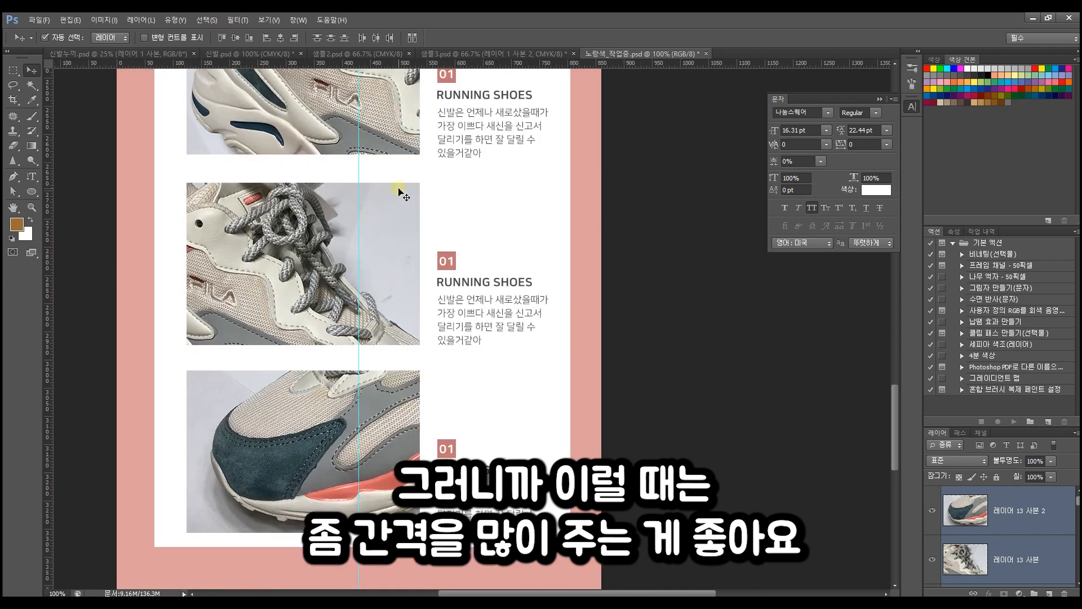
drag(384, 396, 385, 400)
click(654, 370)
key(ctrl+alt+z)
key(ctrl+alt+z)
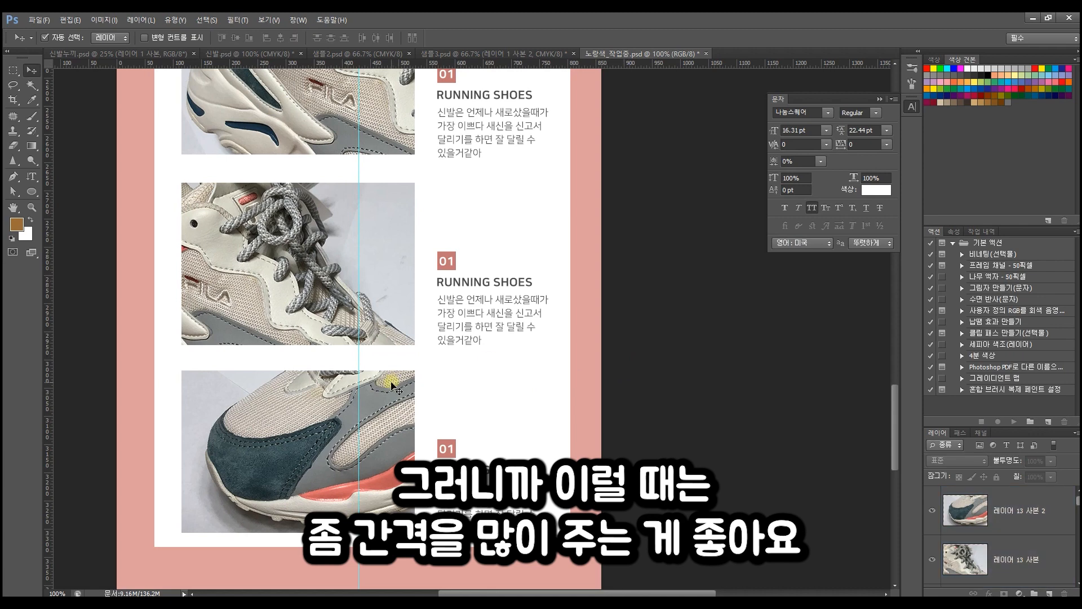
- Nudge the third photo down 7 pixels to even out the gaps between the photos
click(382, 398)
key(Down)
key(Down)
key(Down)
key(Down)
key(Down)
key(Down)
key(Down)
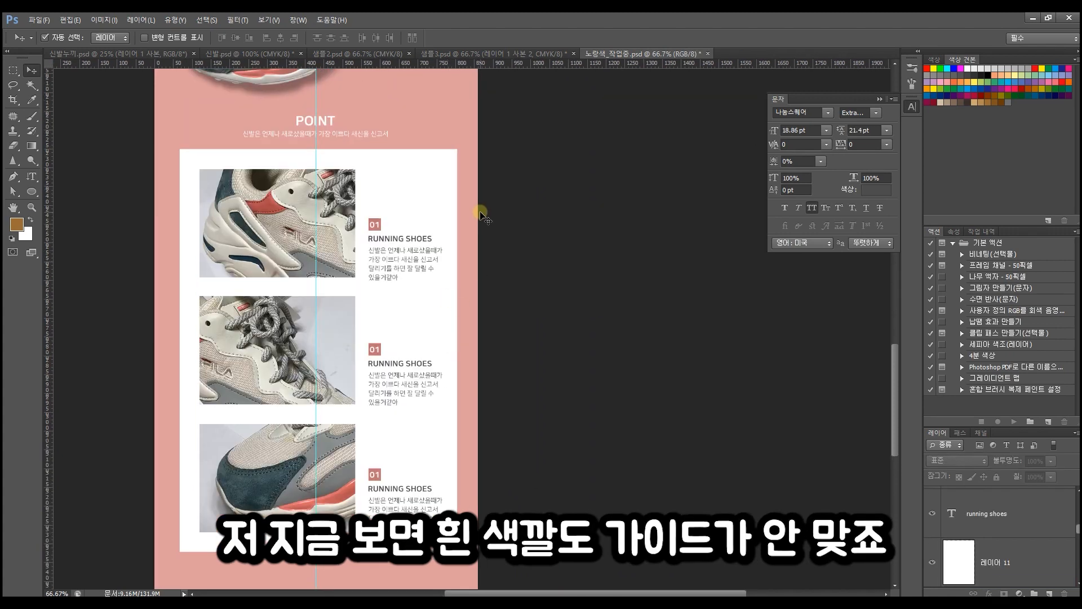
- Nudge the white panel left until it is centred on the vertical guide, at X 429 px
click(429, 176)
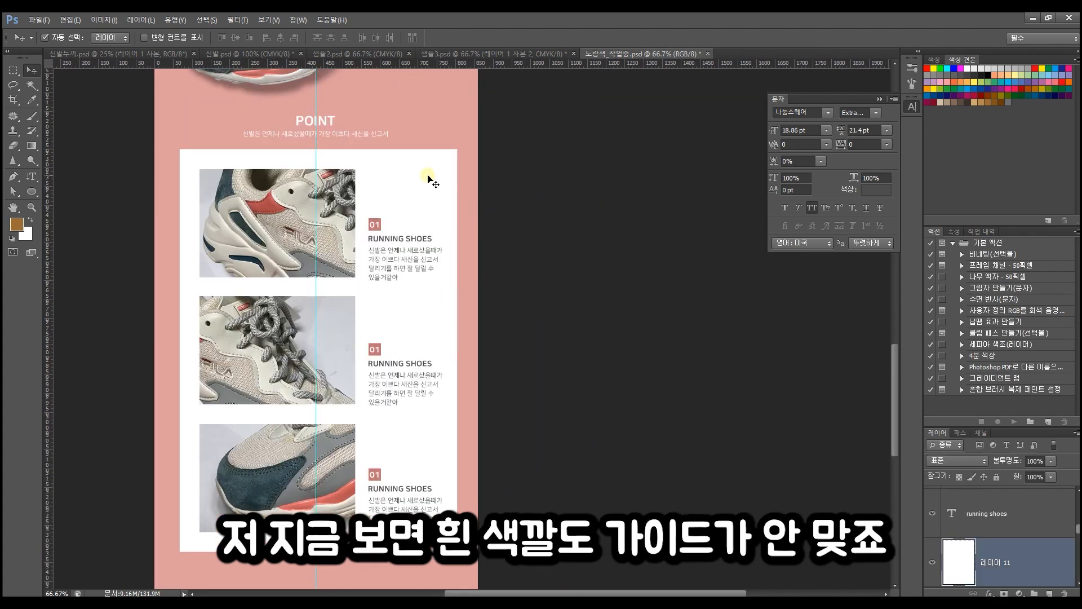
key(ctrl+t)
key(Left)
key(Left)
key(Left)
key(Left)
key(Left)
key(Left)
key(Left)
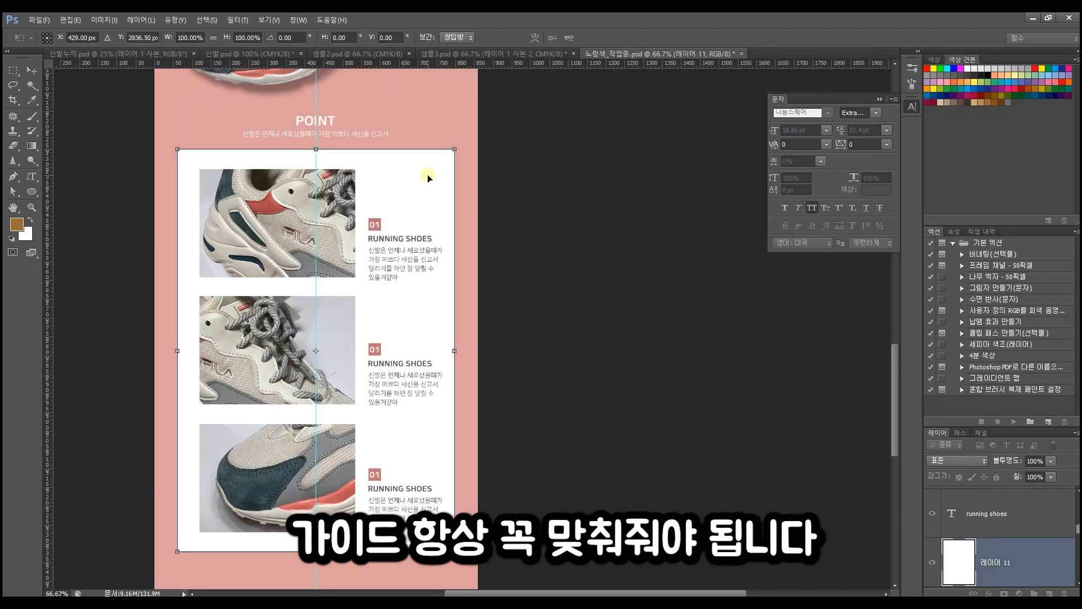
key(Return)
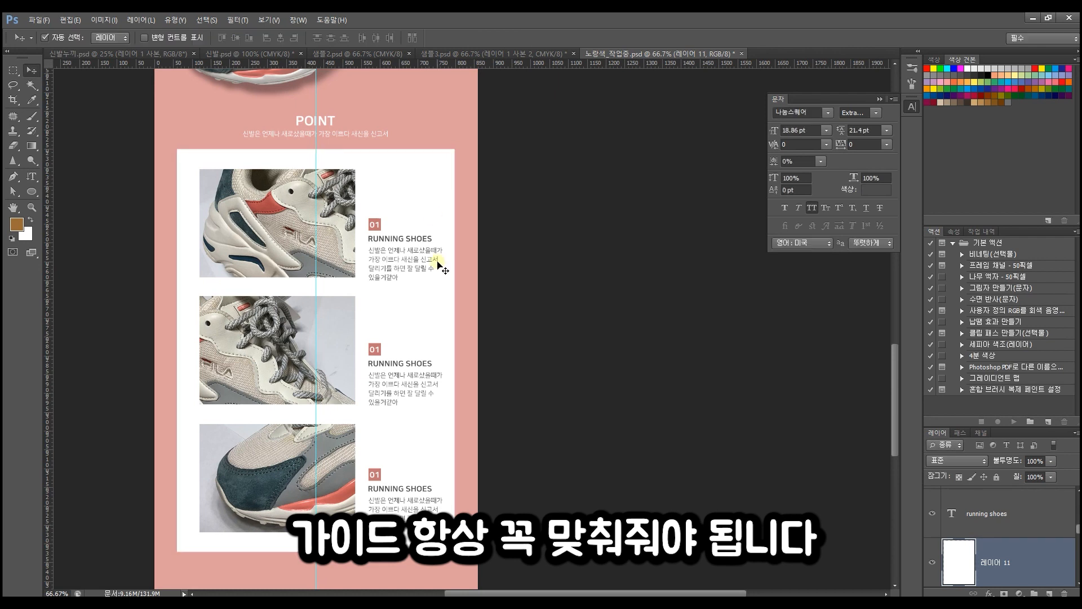
click(465, 528)
drag(482, 535, 434, 477)
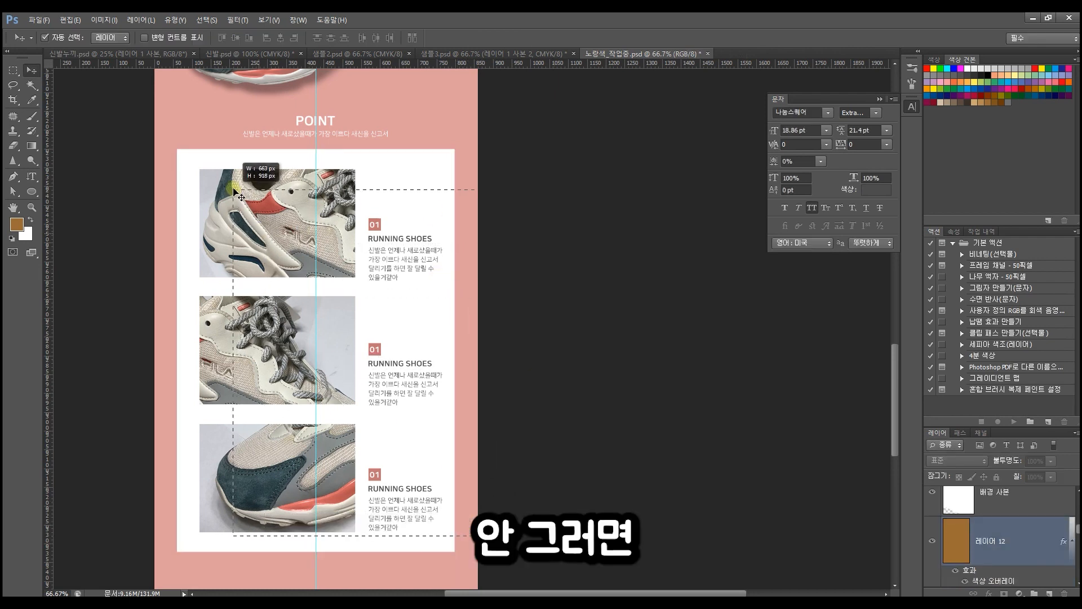
drag(192, 190, 165, 183)
key(Left)
key(Left)
key(Left)
key(ctrl+t)
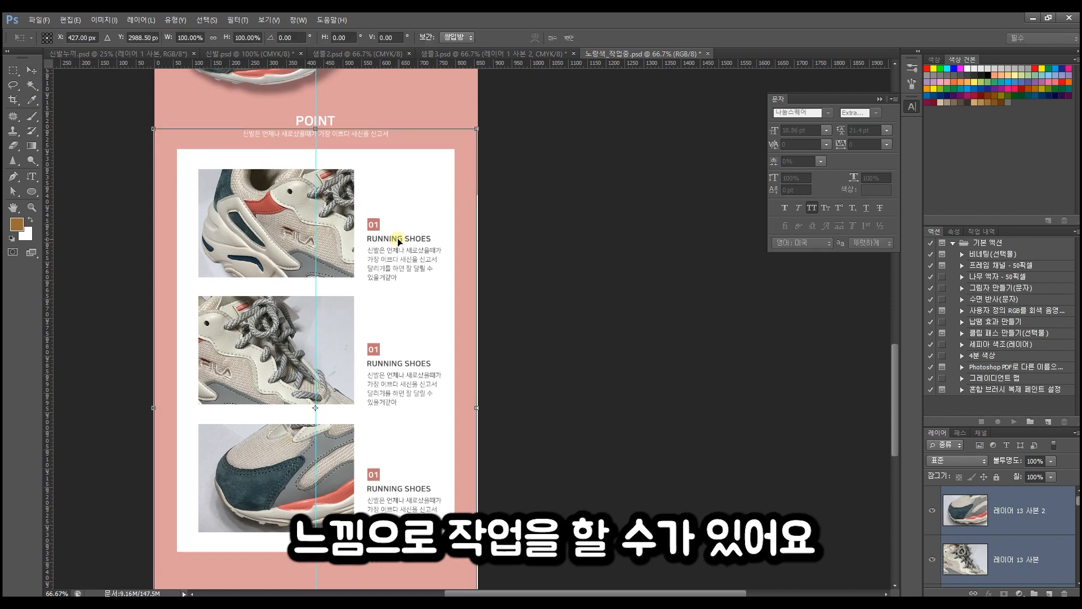
key(Right)
key(Right)
key(Return)
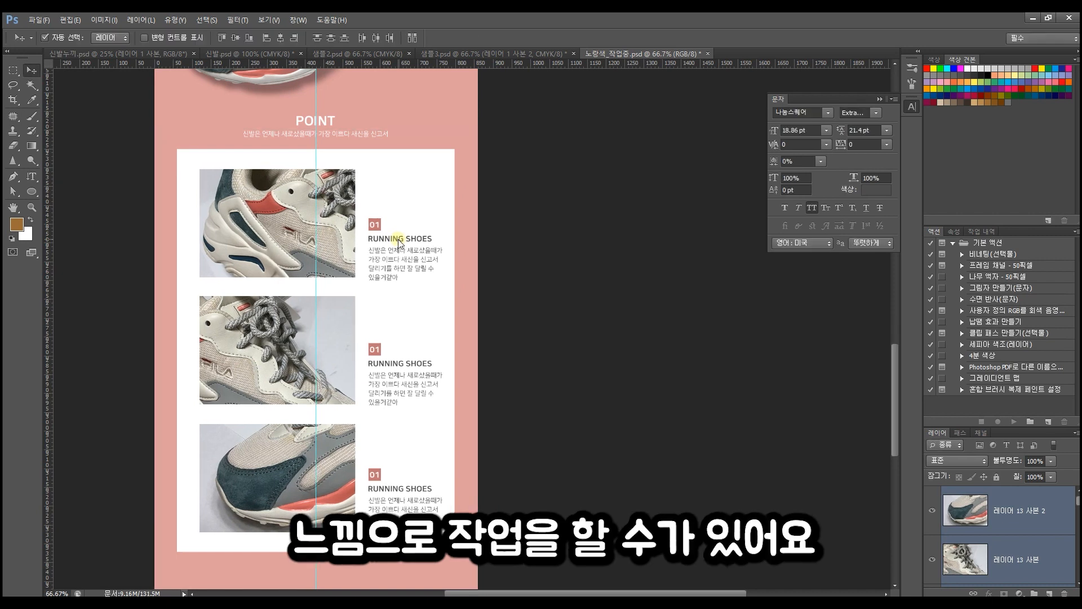
- Move the photos and their text blocks left as one group, centring them on the vertical guide at X 429 px
key(ctrl+t)
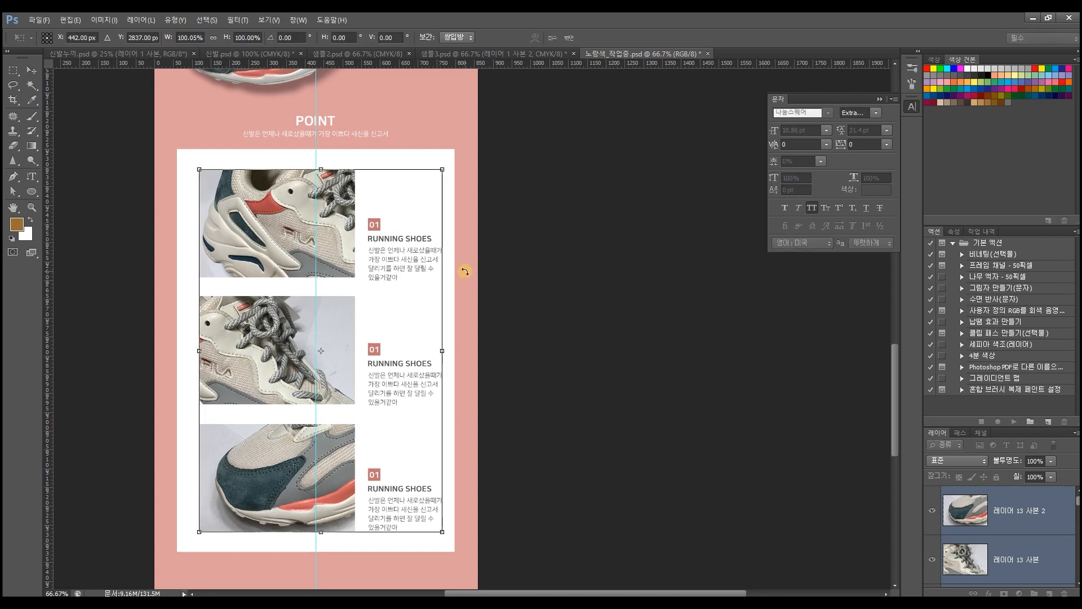
key(shift+Left)
key(Left)
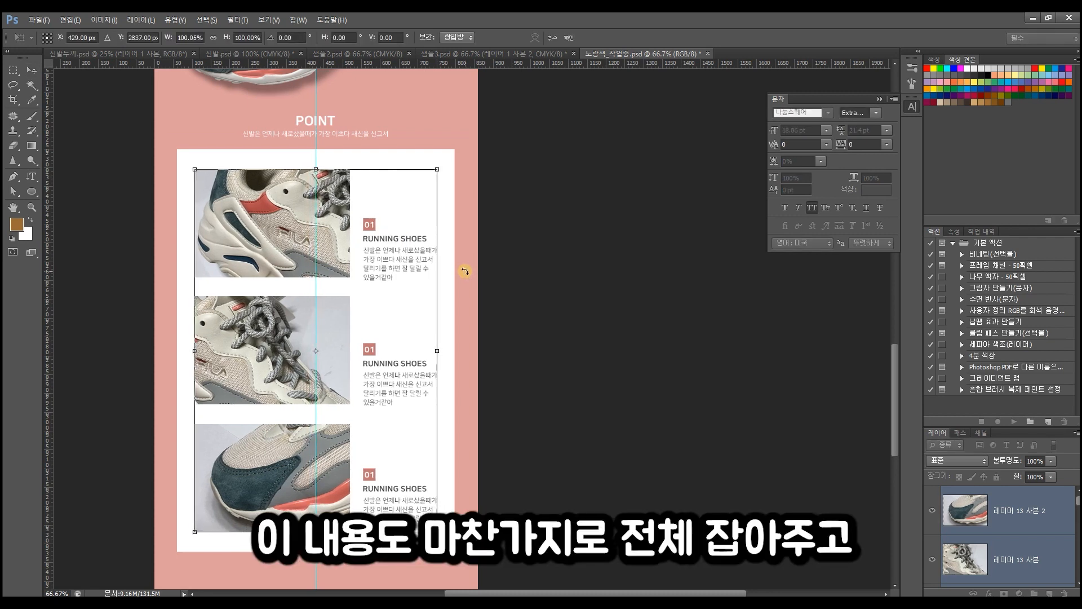
key(Return)
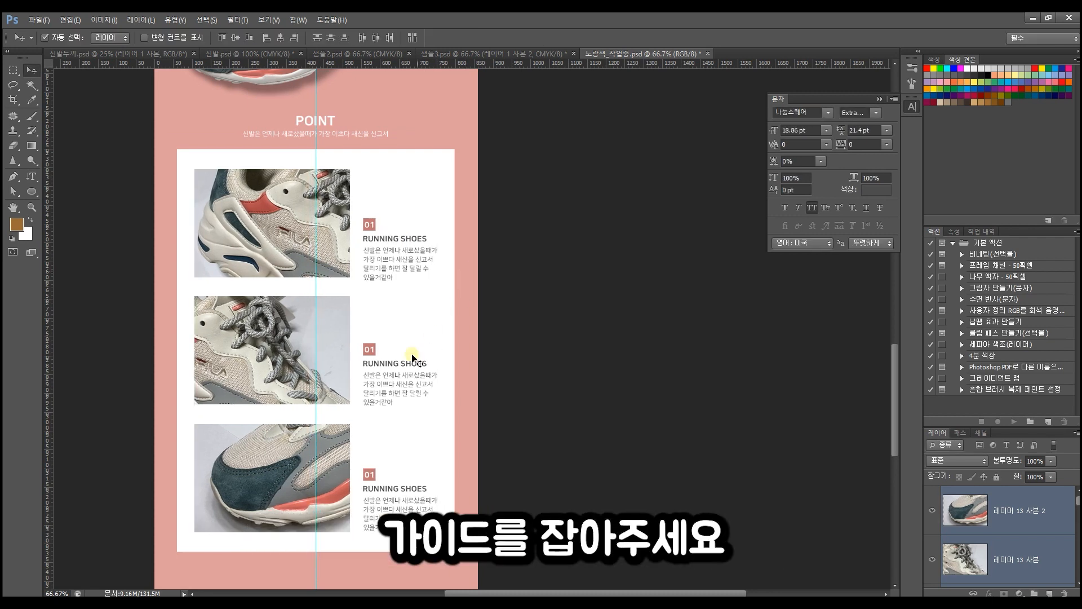
- Renumber the badges beside the second and third photos as 02 and 03
scroll(345, 385, down, 4)
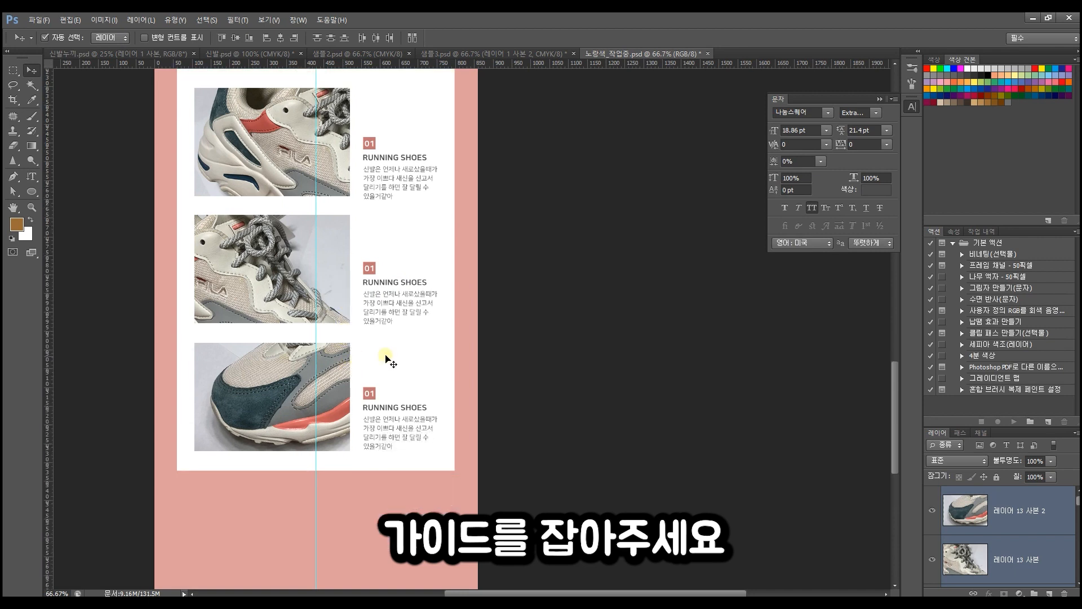
scroll(410, 364, up, 3)
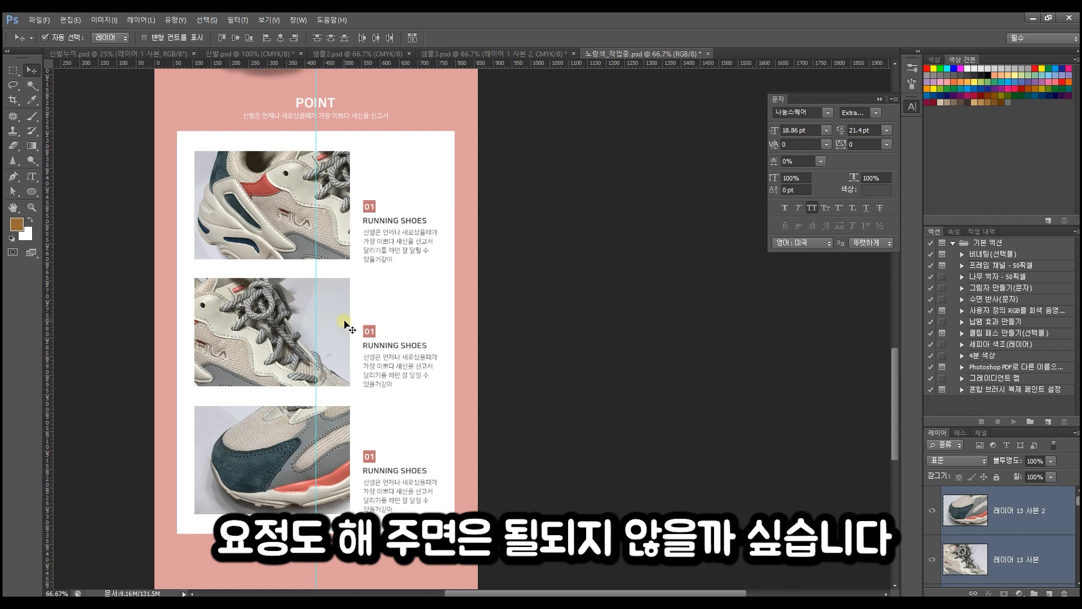
scroll(343, 323, down, 4)
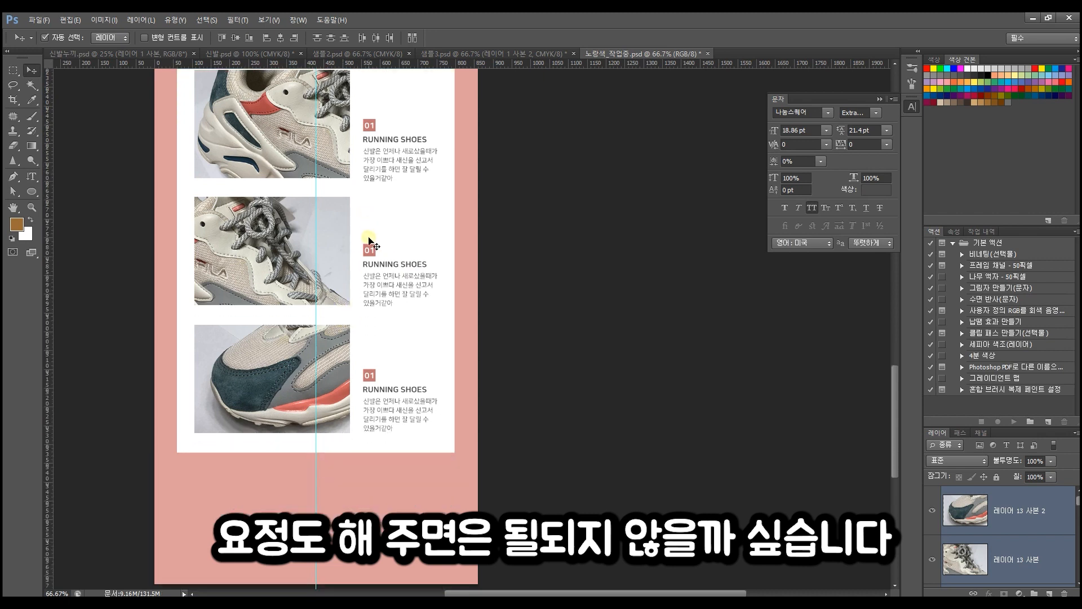
click(434, 293)
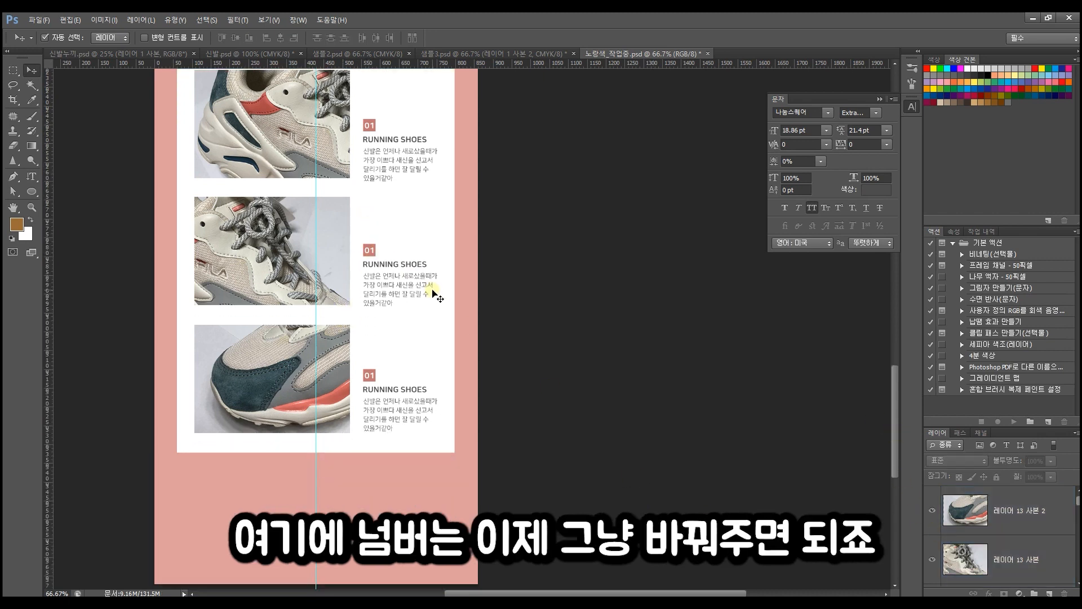
click(372, 255)
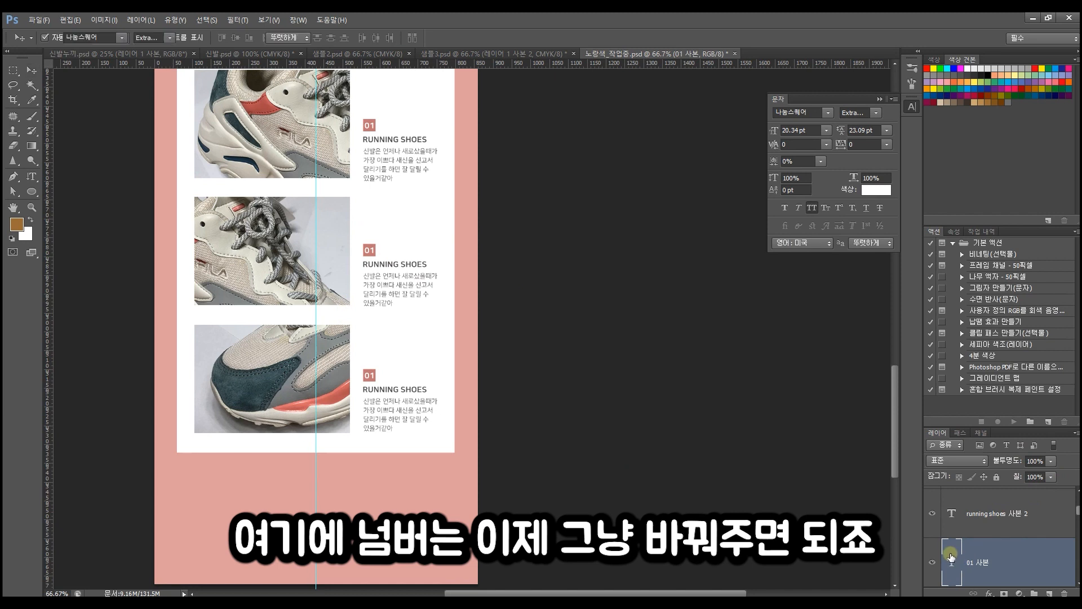
text(02)
key(ctrl+Return)
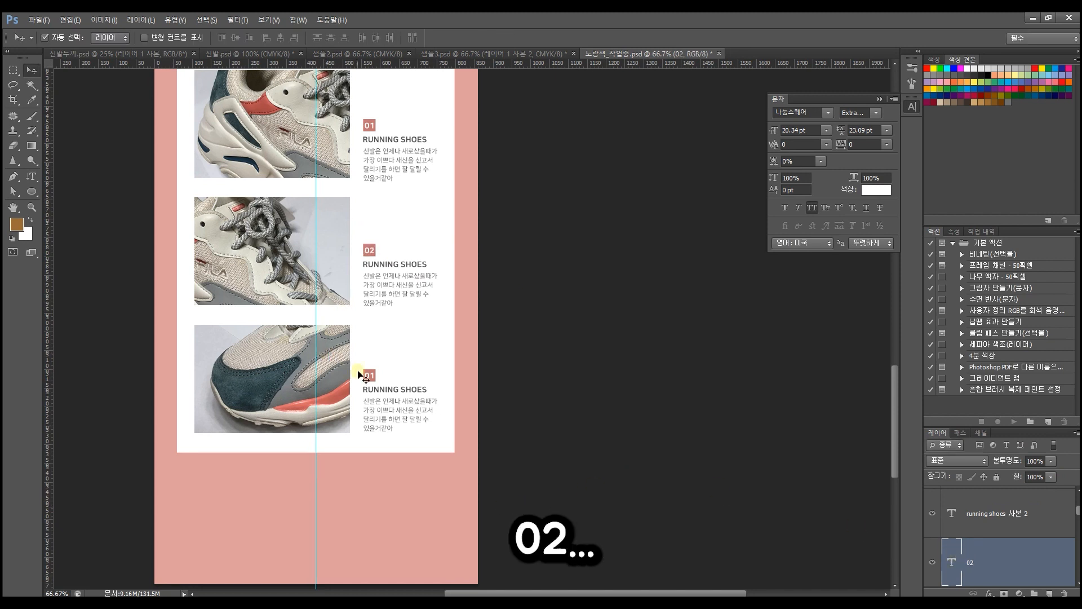
click(360, 373)
double_click(952, 510)
text(03)
key(ctrl+Return)
- Place a copy of the 01 numeral above the POINT heading, enlarged to about 243%, and change its text to 03
scroll(285, 249, up, 8)
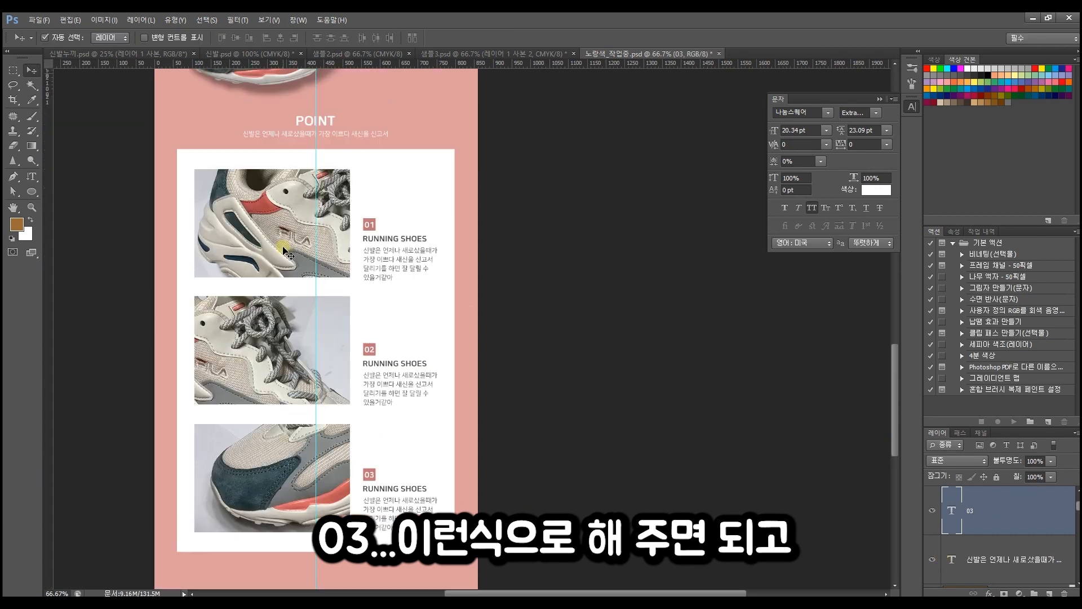
click(545, 212)
drag(372, 273, 320, 156)
key(ctrl+t)
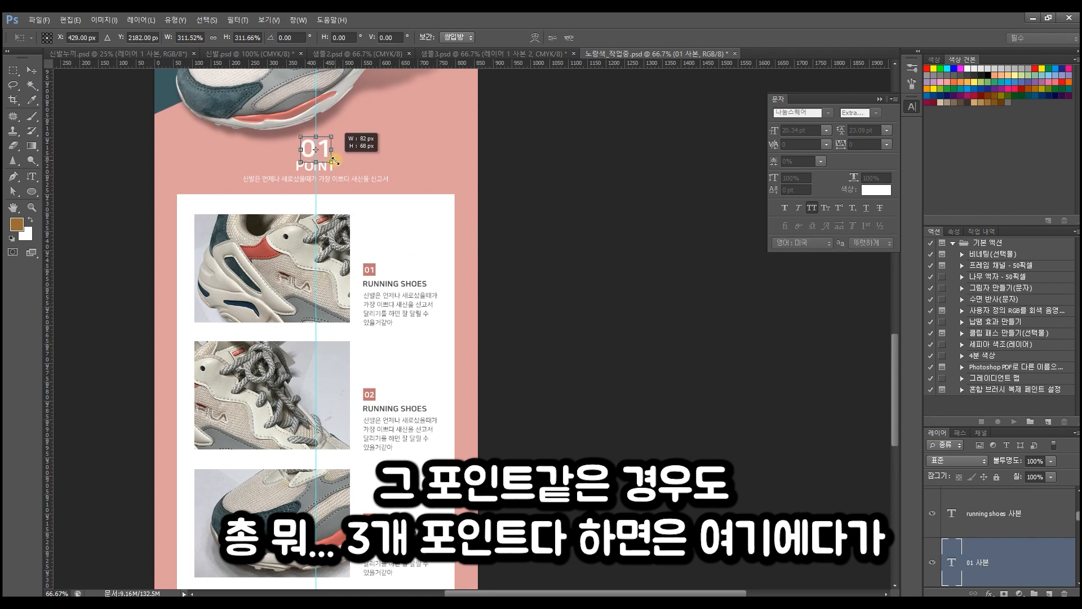
drag(329, 159, 326, 154)
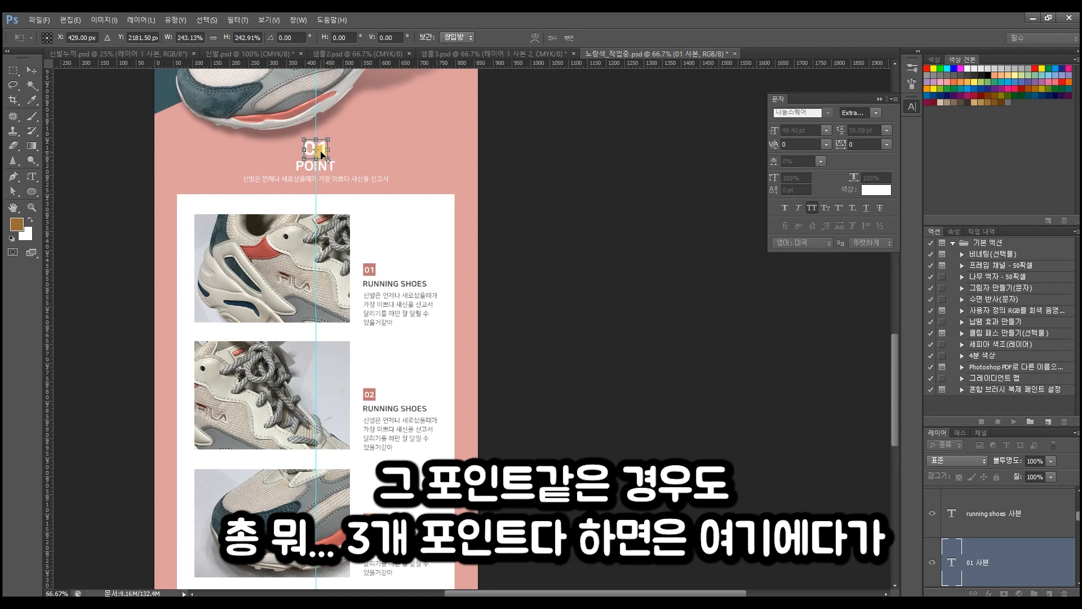
key(Return)
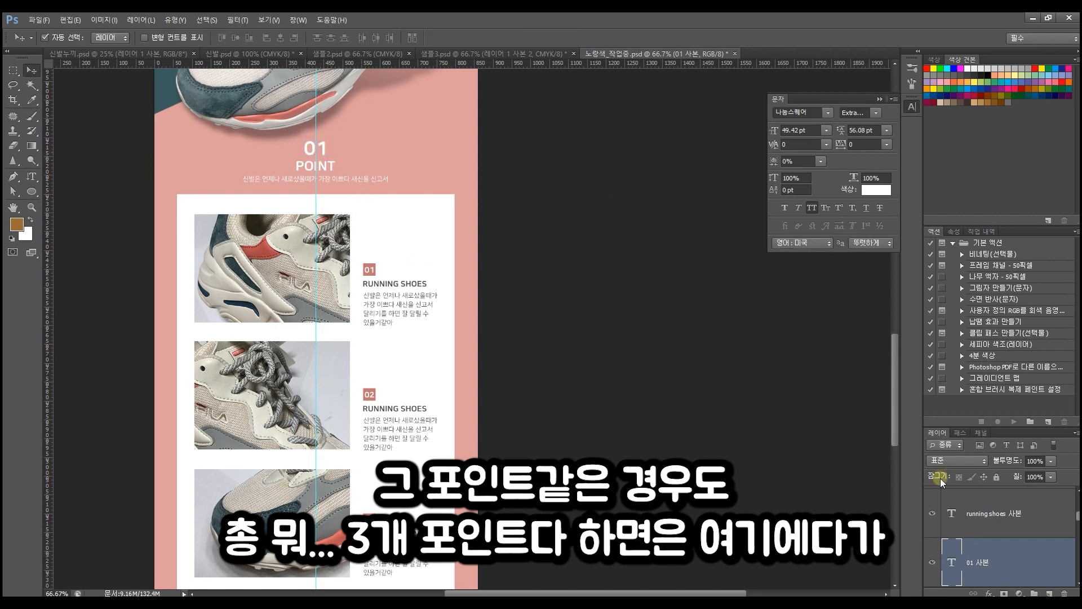
double_click(950, 556)
text(03)
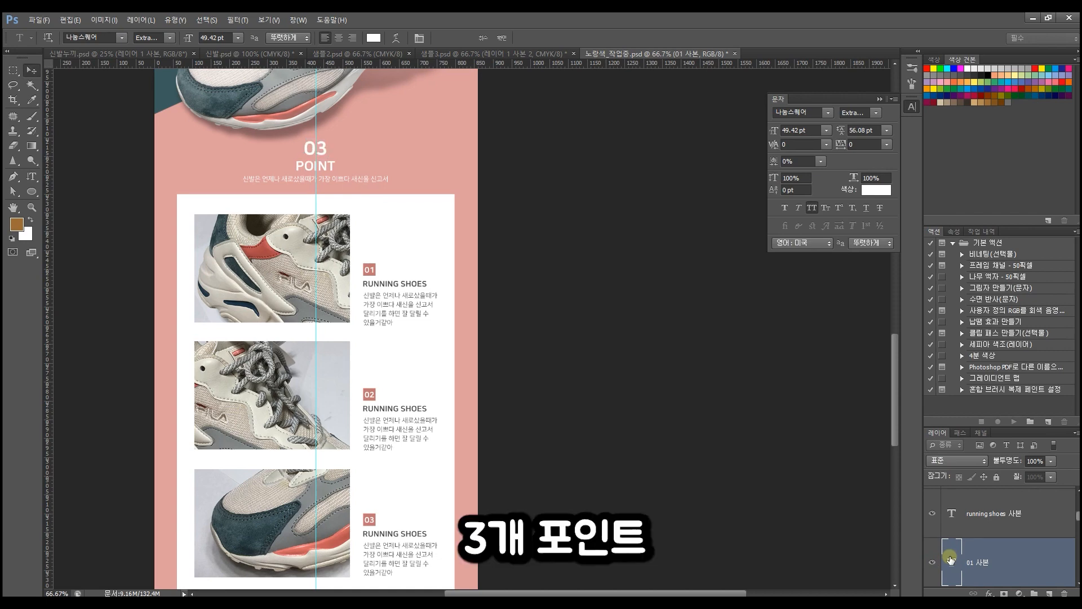
- Commit the 03 heading numeral and extend the canvas downward below the pink section
key(ctrl+Return)
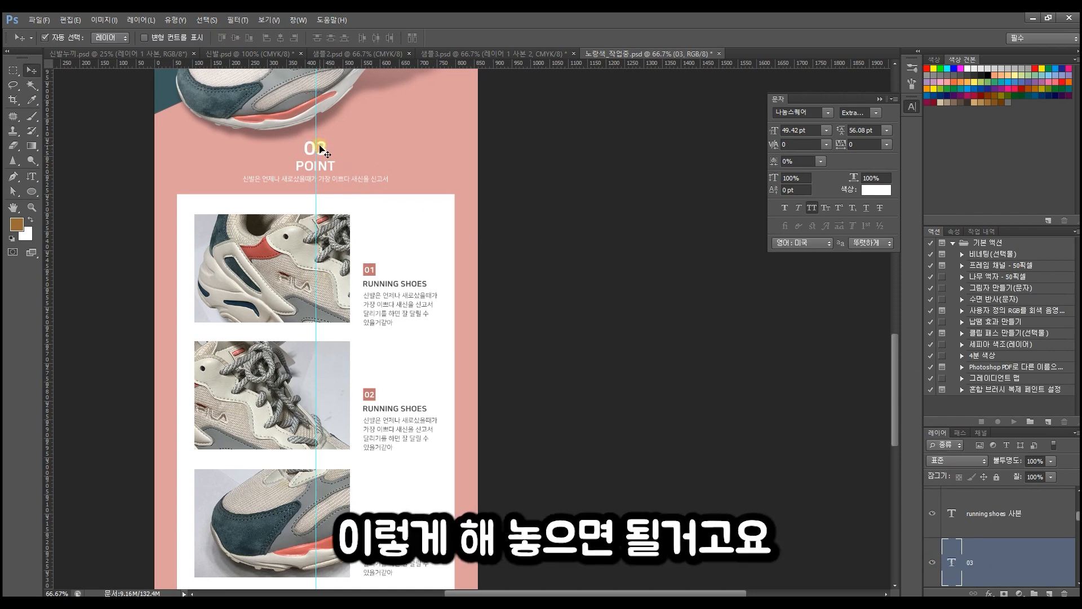
drag(380, 338, 474, 212)
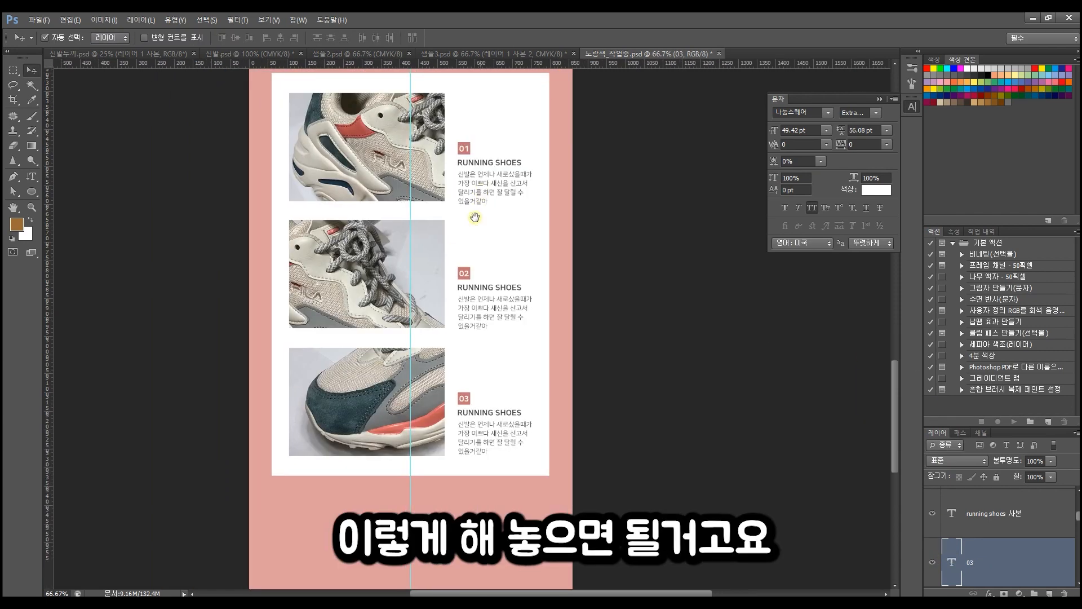
scroll(473, 213, up, 1)
scroll(464, 233, up, 15)
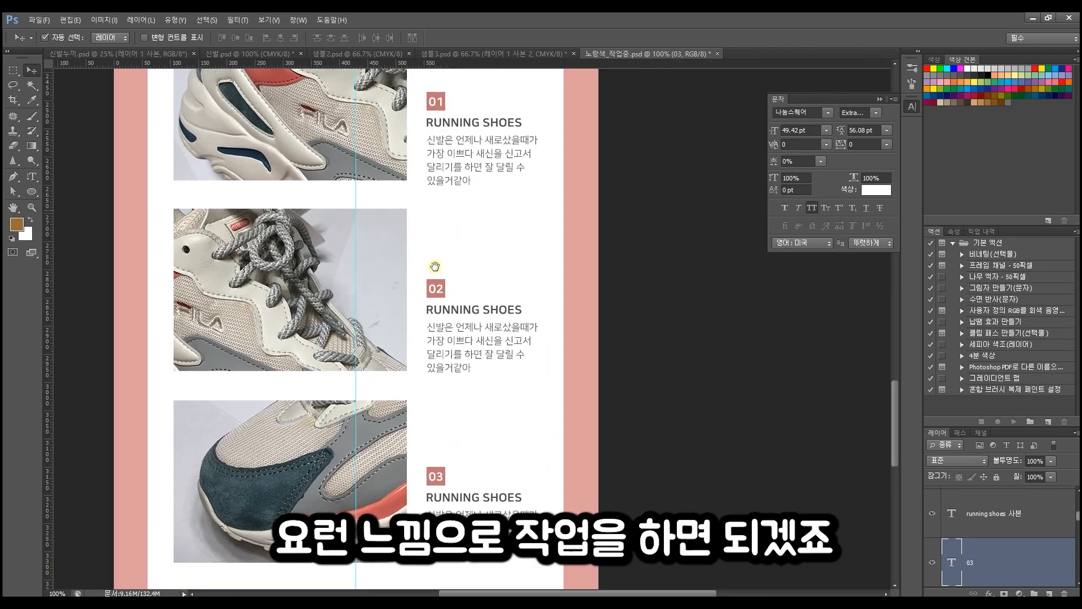
scroll(447, 294, up, 12)
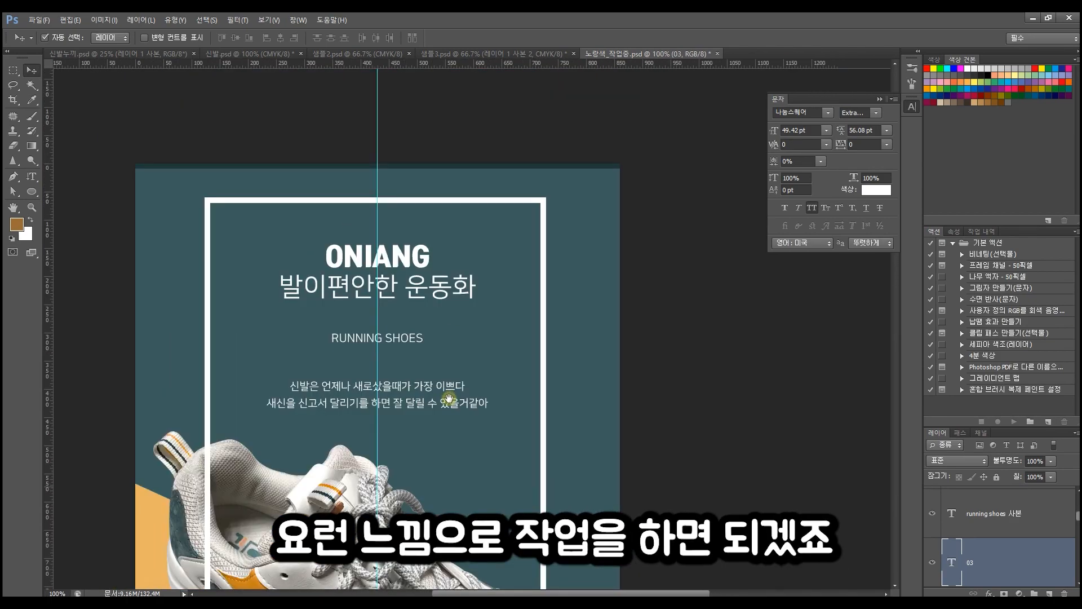
drag(449, 477, 417, 150)
drag(427, 529, 372, 345)
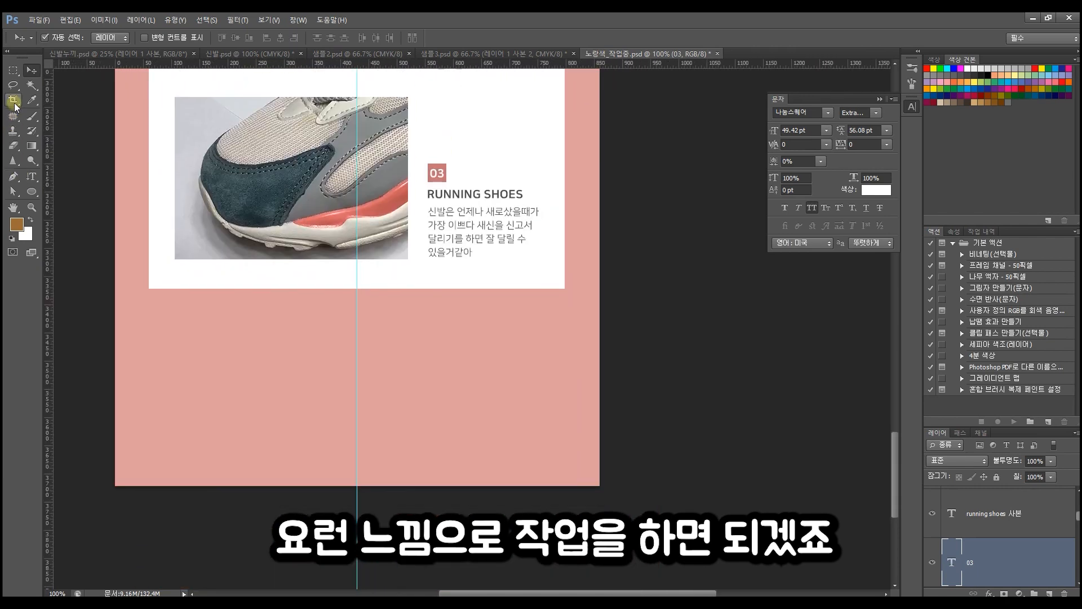
drag(364, 486, 368, 588)
key(Return)
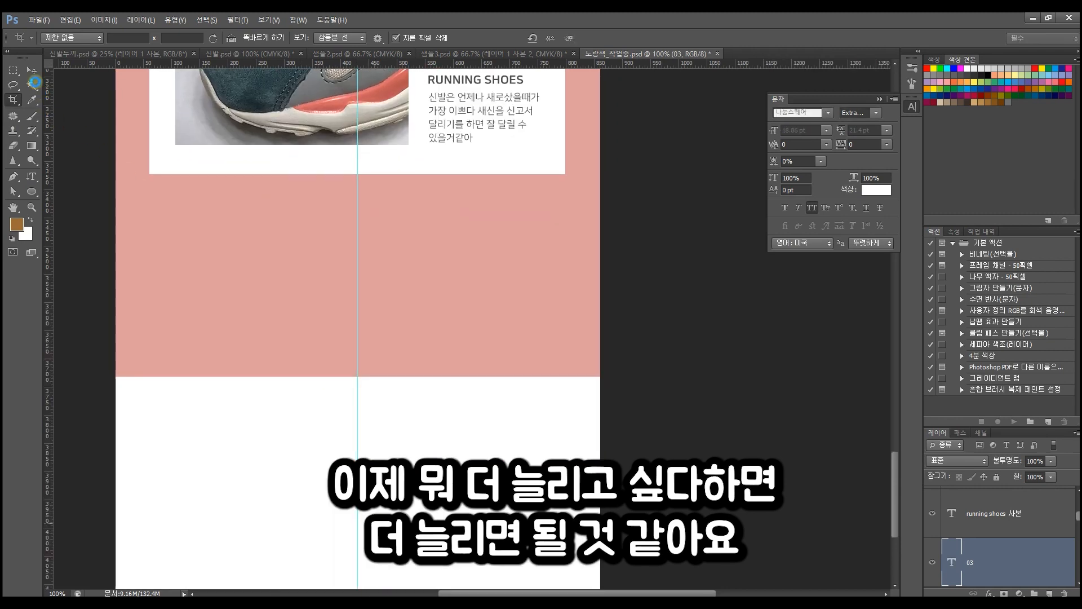
- Duplicate the whole ONIANG hero section and place the copy in the empty area directly below the pink section
click(32, 72)
click(410, 292)
drag(467, 249, 467, 426)
drag(463, 275, 454, 490)
drag(464, 169, 474, 446)
drag(465, 278, 474, 511)
drag(479, 261, 453, 479)
drag(437, 186, 471, 524)
drag(469, 364, 463, 484)
mouse_move(463, 303)
mouse_down()
mouse_move(455, 411)
mouse_move(451, 290)
mouse_up()
mouse_move(449, 405)
mouse_down()
mouse_move(448, 364)
mouse_move(444, 386)
mouse_up()
drag(206, 263, 164, 250)
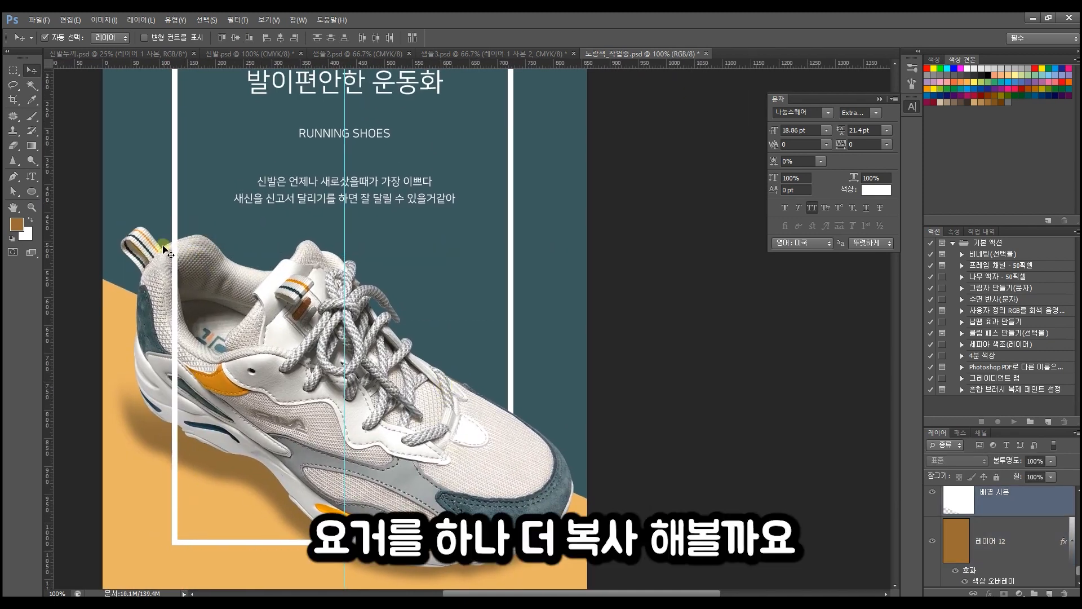
key(ctrl+minus)
key(ctrl+minus)
drag(611, 445, 207, 73)
drag(392, 364, 315, 239)
alt+drag(381, 171, 433, 218)
drag(410, 182, 409, 328)
click(527, 277)
- Extend the canvas further downward to reveal the whole copied hero section
click(20, 106)
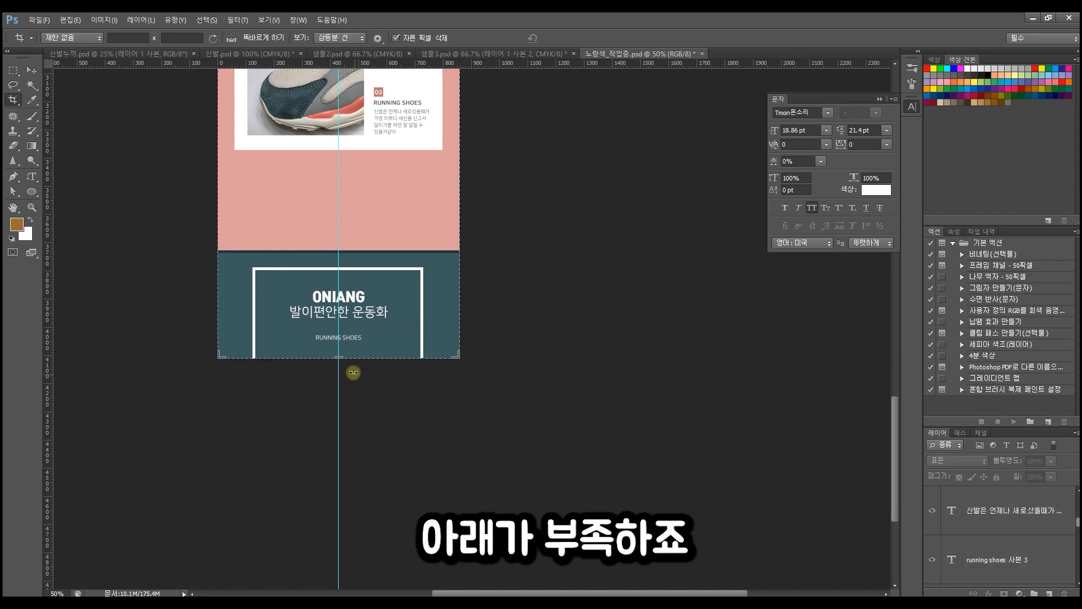
drag(341, 359, 385, 529)
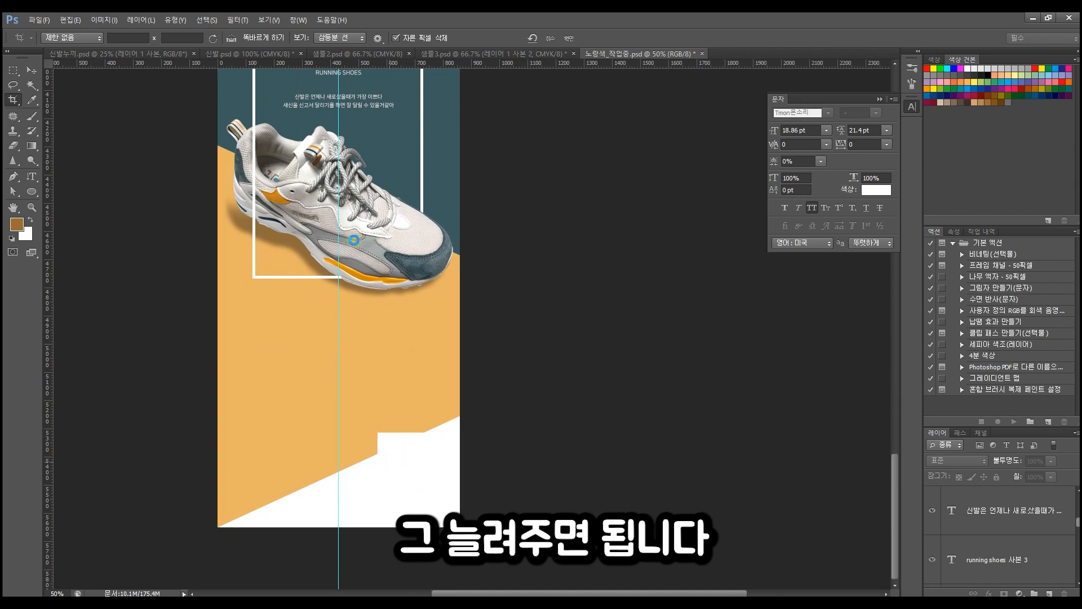
click(31, 70)
- Delete the white rectangular frame around the sneaker and text in the copied hero section
click(401, 314)
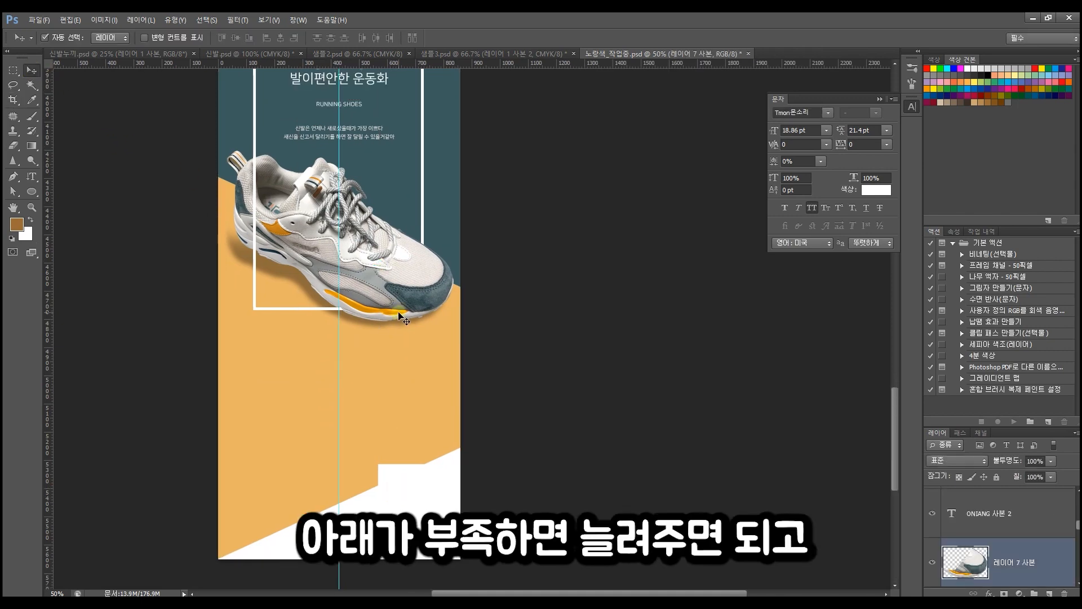
key(ctrl+plus)
key(ctrl+plus)
drag(396, 178, 527, 433)
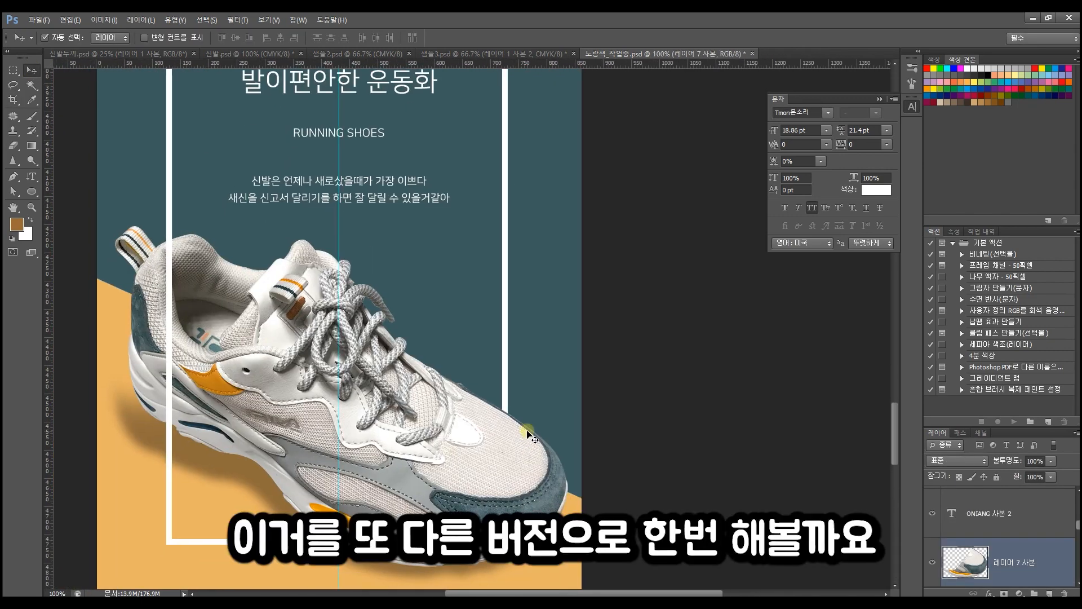
key(ctrl+minus)
drag(362, 260, 299, 224)
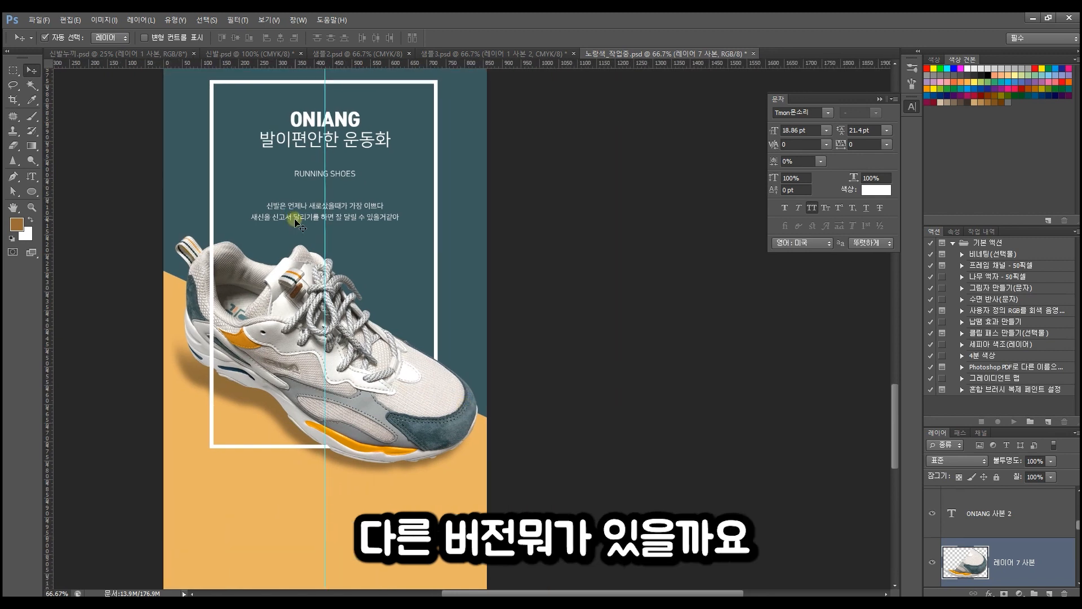
drag(438, 219, 469, 246)
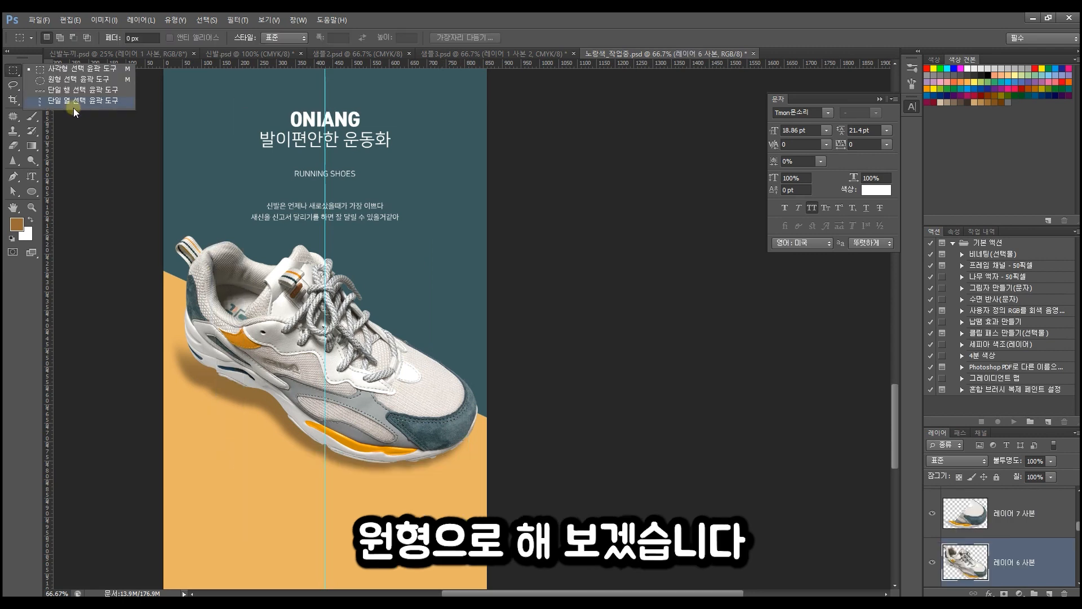
- Add a white-filled circle about 750 px wide on a new layer over the copied sneaker
click(79, 80)
drag(197, 226, 482, 494)
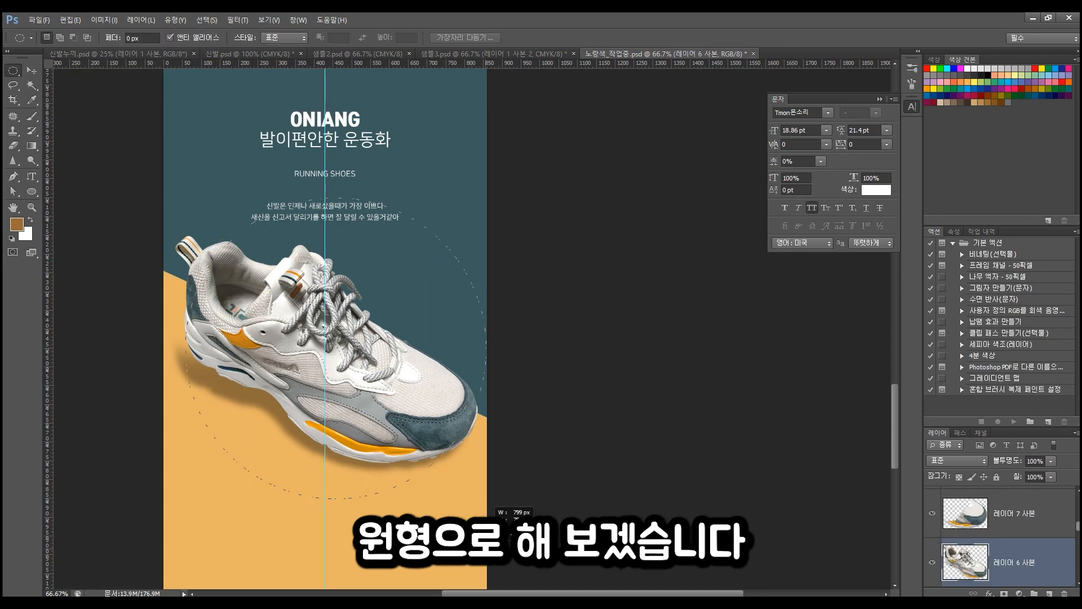
drag(482, 494, 480, 502)
click(1048, 593)
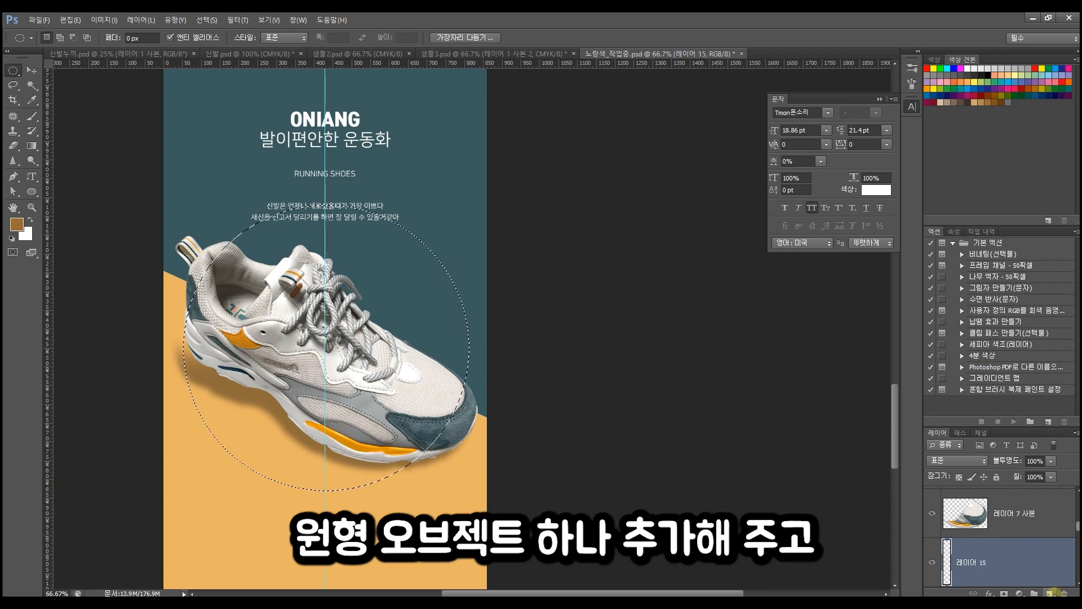
key(ctrl+BackSpace)
key(ctrl+d)
key(v)
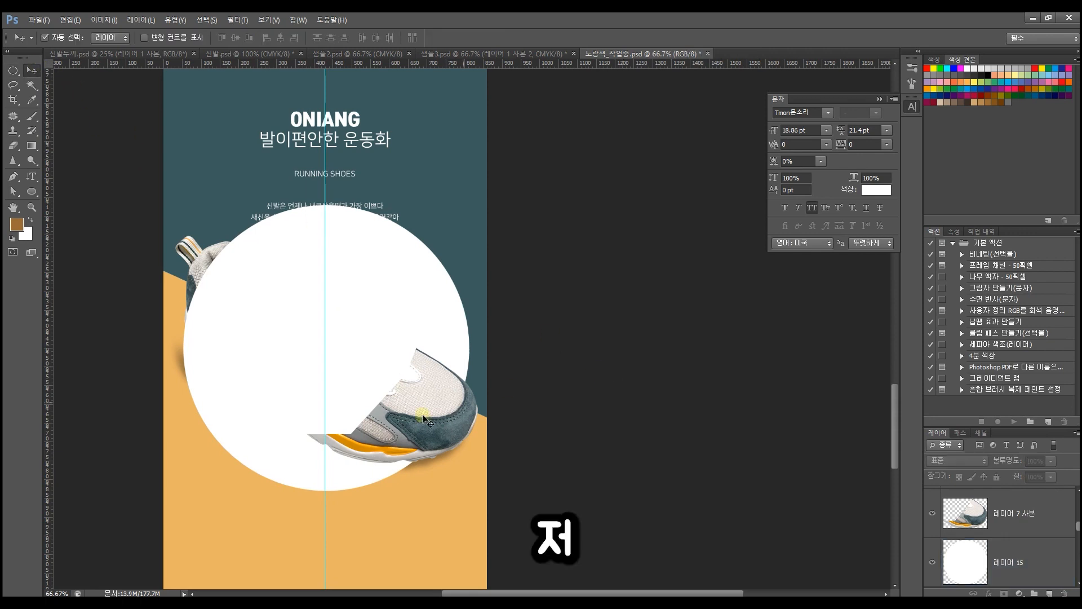
- Bring both copied sneaker layers to the front, above the white circle
click(427, 436)
shift+click(208, 264)
key(ctrl+shift+bracketright)
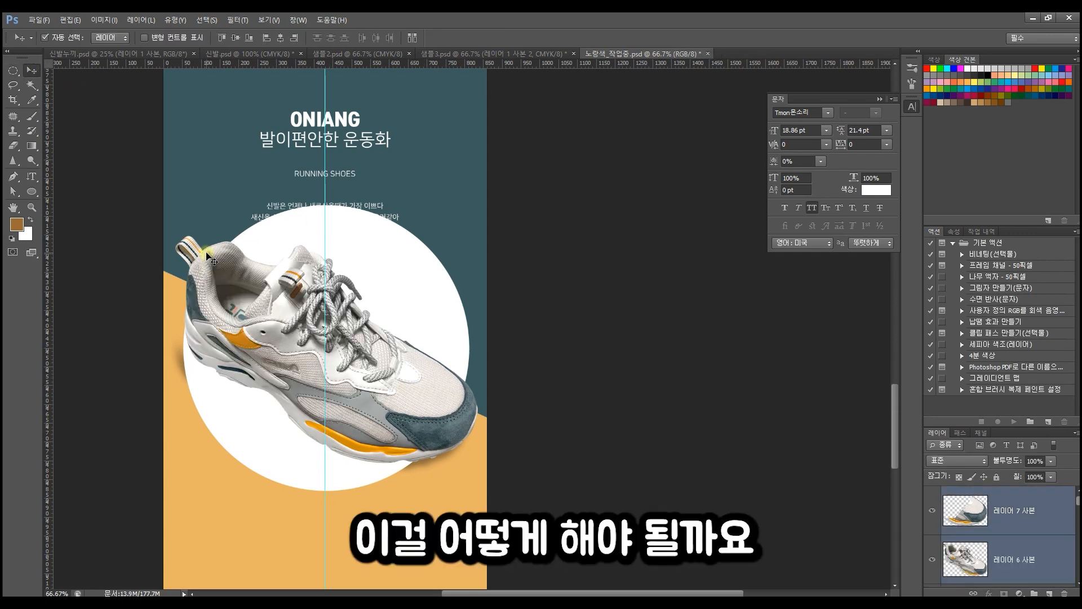
click(513, 313)
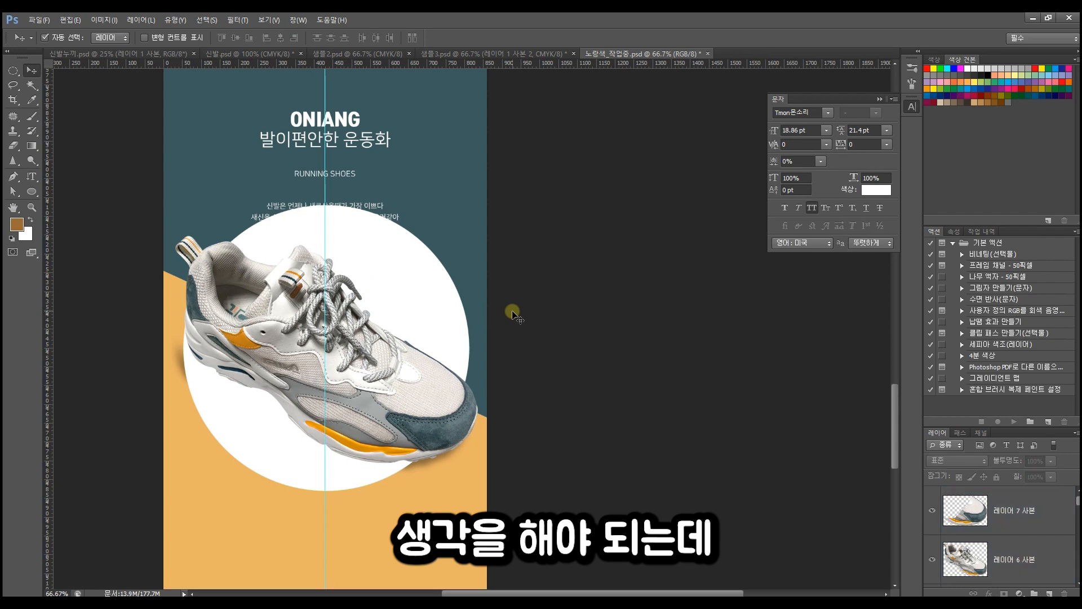
- Raise the copied sneaker's shadow layer above the white circle but keep it behind the sneaker
click(432, 462)
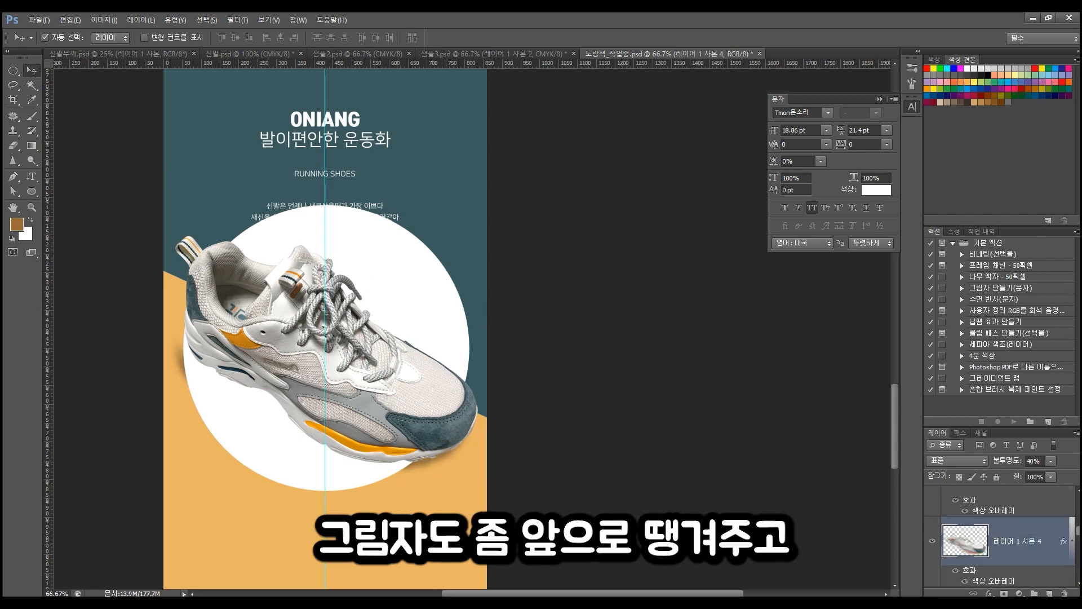
key(ctrl+shift+bracketright)
key(ctrl+bracketleft)
key(ctrl+bracketleft)
key(ctrl+bracketleft)
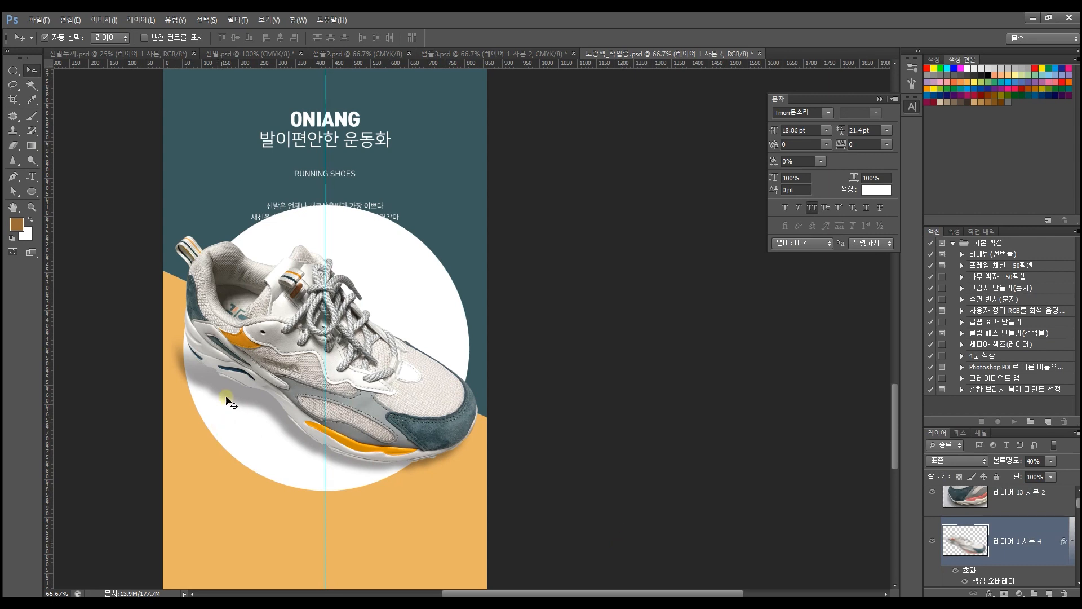
click(401, 374)
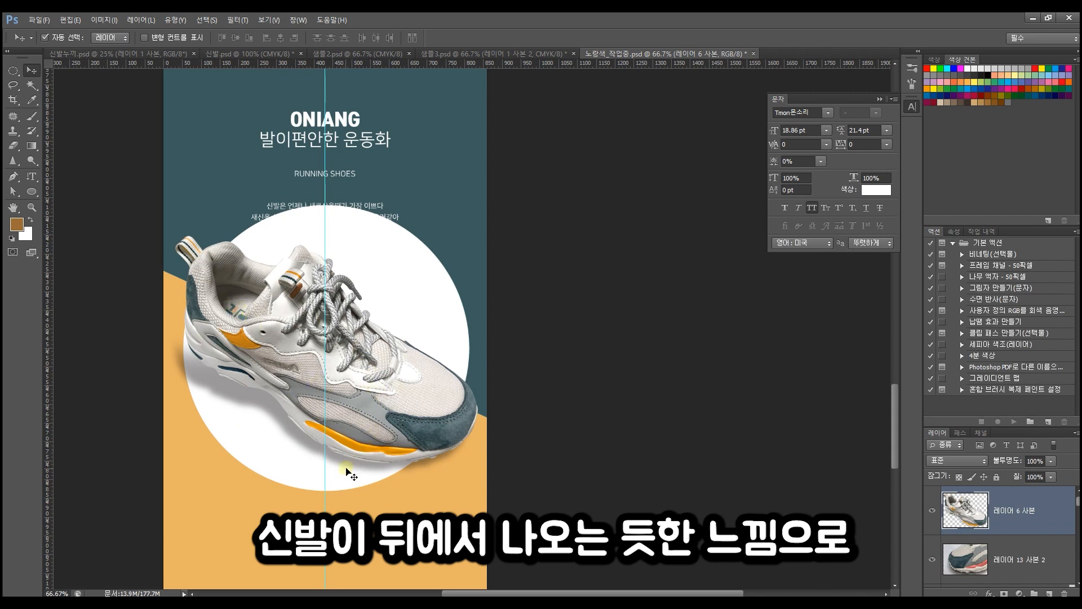
drag(384, 427, 376, 424)
key(ctrl+z)
- Shrink the sneaker, its shadow and the white circle slightly together so the circle clears the description text
shift+click(361, 367)
mouse_move(361, 368)
mouse_down()
mouse_move(345, 366)
mouse_move(360, 371)
mouse_up()
click(218, 377)
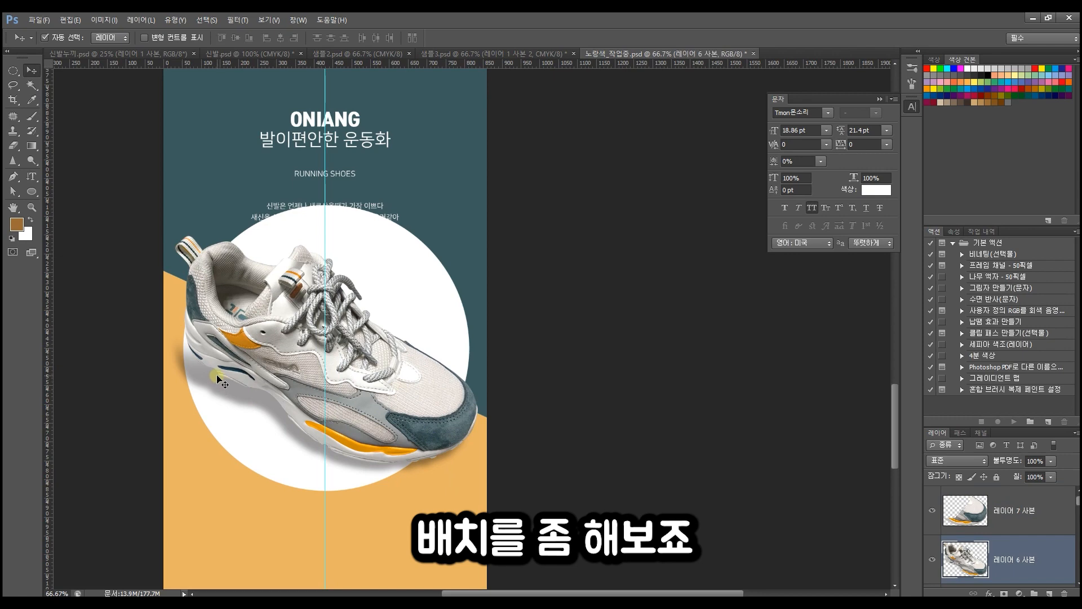
drag(264, 368, 251, 363)
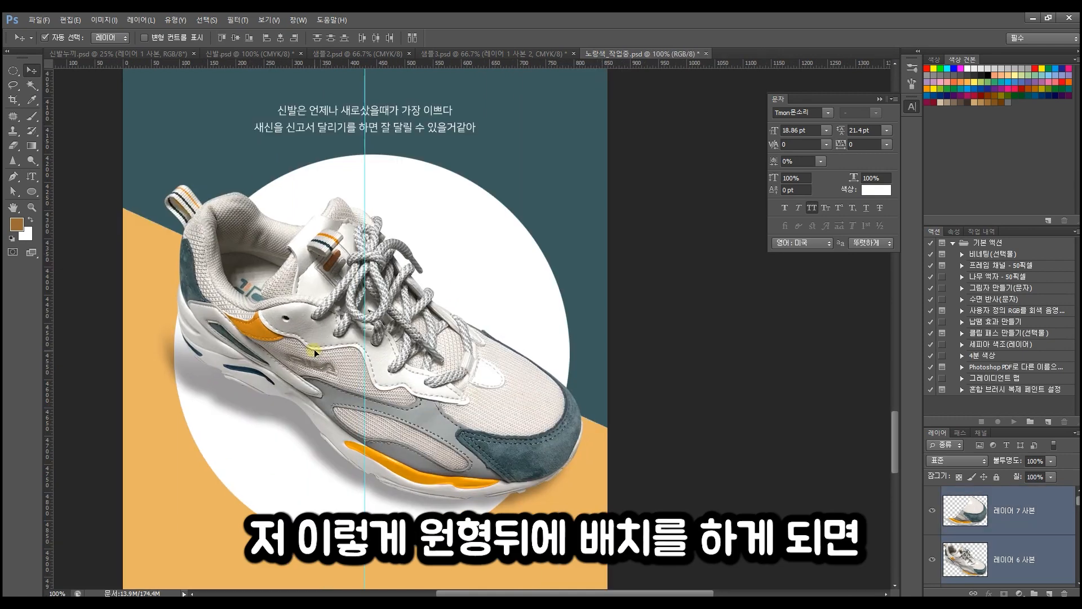
drag(319, 363, 324, 330)
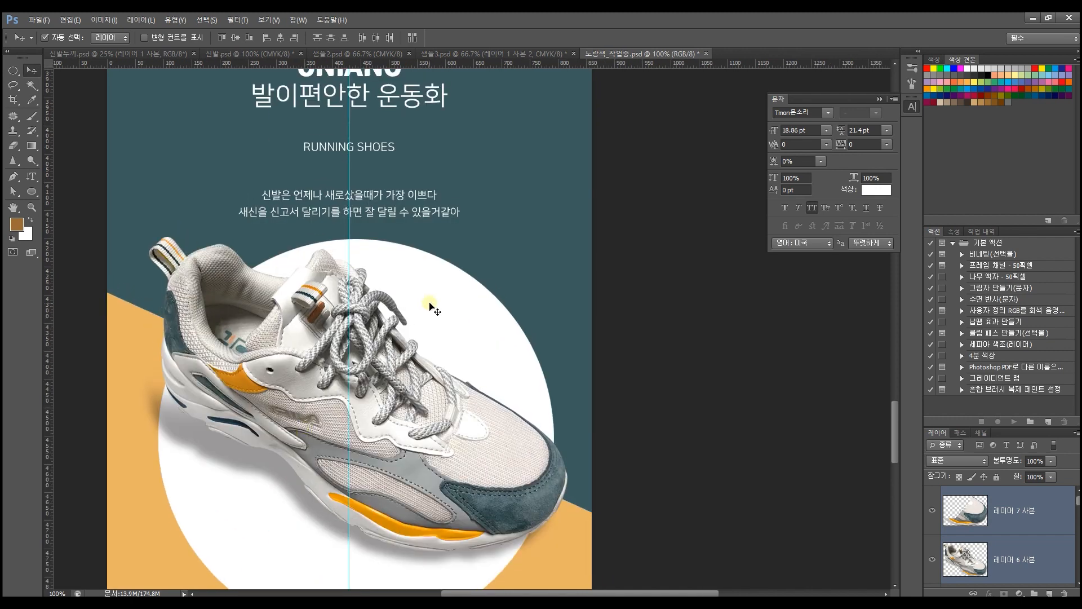
- Move the teal background shape of the copied section down slightly, lowering its diagonal edge behind the circle
click(526, 283)
drag(542, 253, 542, 280)
drag(583, 524, 583, 556)
click(576, 376)
drag(579, 342, 581, 375)
click(640, 361)
drag(445, 212, 450, 324)
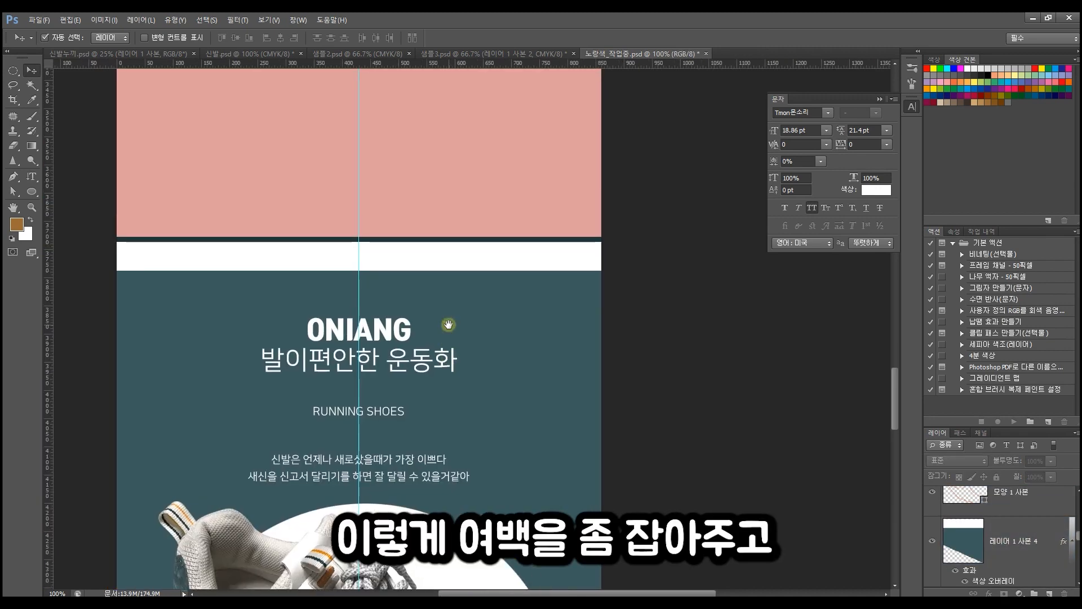
click(452, 287)
drag(10, 71, 39, 77)
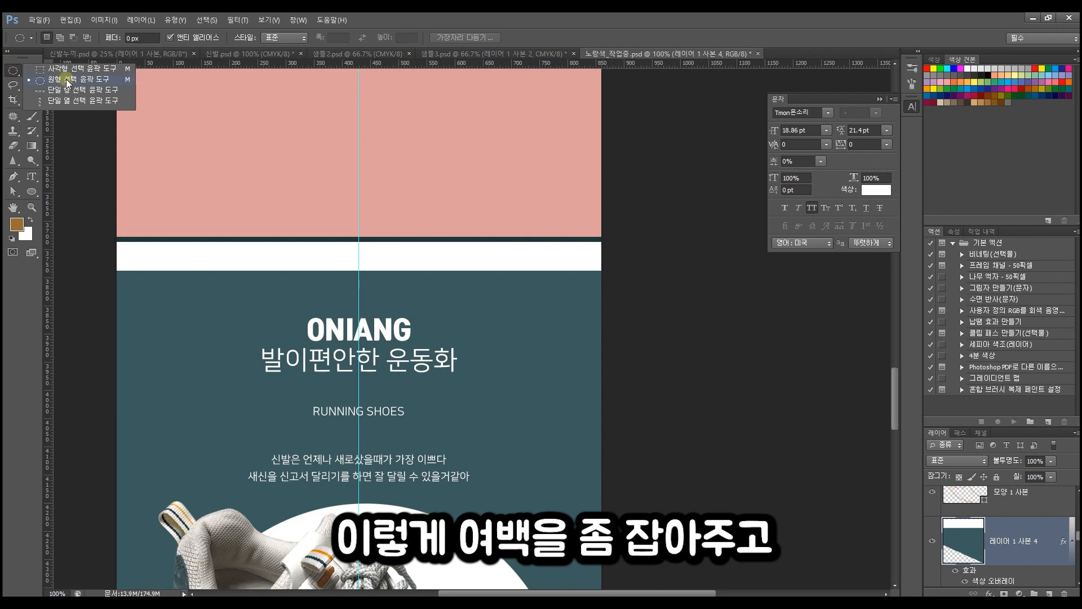
click(106, 70)
drag(106, 239, 676, 324)
drag(442, 264, 441, 319)
key(ctrl+alt+shift+n)
key(ctrl+Delete)
key(ctrl+d)
key(ctrl+alt+z)
key(ctrl+alt+z)
key(ctrl+alt+z)
key(ctrl+alt+z)
key(ctrl+alt+z)
- Fill a full-width rectangular selection over the white strip above the ONIANG title on the teal background layer
drag(100, 239, 665, 319)
key(ctrl+Delete)
key(ctrl+d)
- Clip the main sneaker layer to the white circle with a clipping mask
click(34, 72)
scroll(452, 398, down, 10)
click(445, 372)
alt+click(1030, 535)
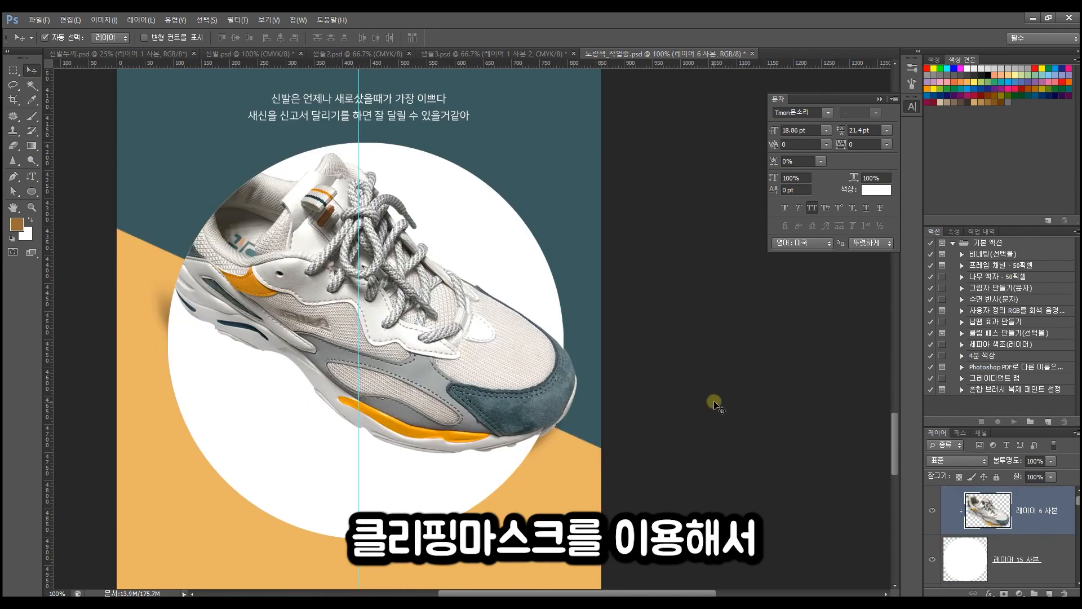
click(666, 334)
click(467, 379)
drag(505, 366, 514, 385)
key(ctrl+z)
shift+click(337, 243)
key(ctrl+z)
shift+click(555, 394)
click(504, 239)
key(ctrl+z)
- Place the sneaker's toe layer above the clipped sneaker layer and release it from the clipping mask
click(567, 397)
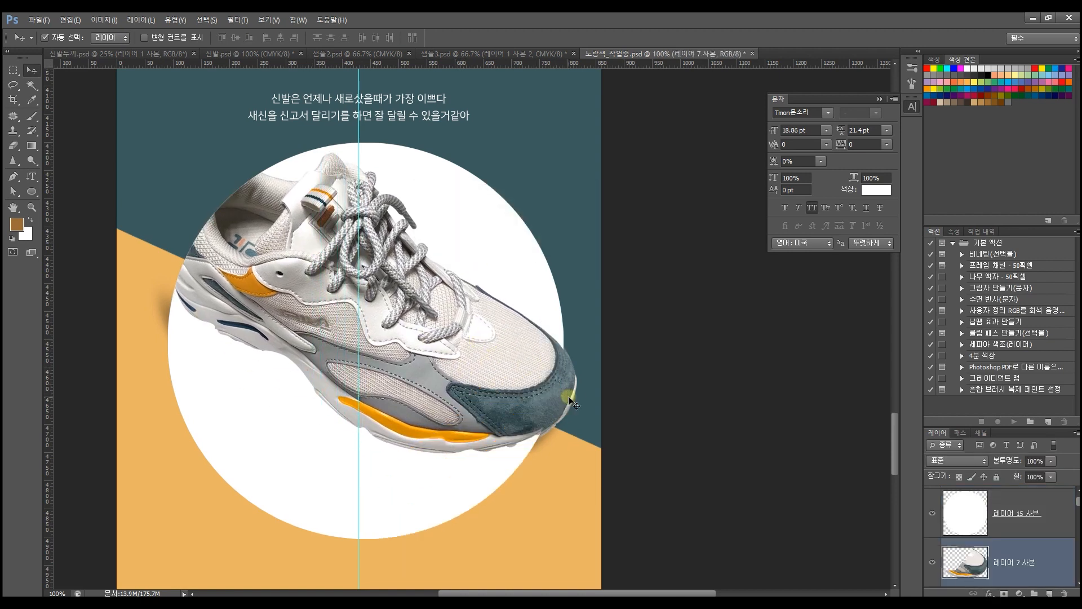
key(ctrl+alt+z)
key(ctrl+alt+z)
key(ctrl+[)
key(ctrl+])
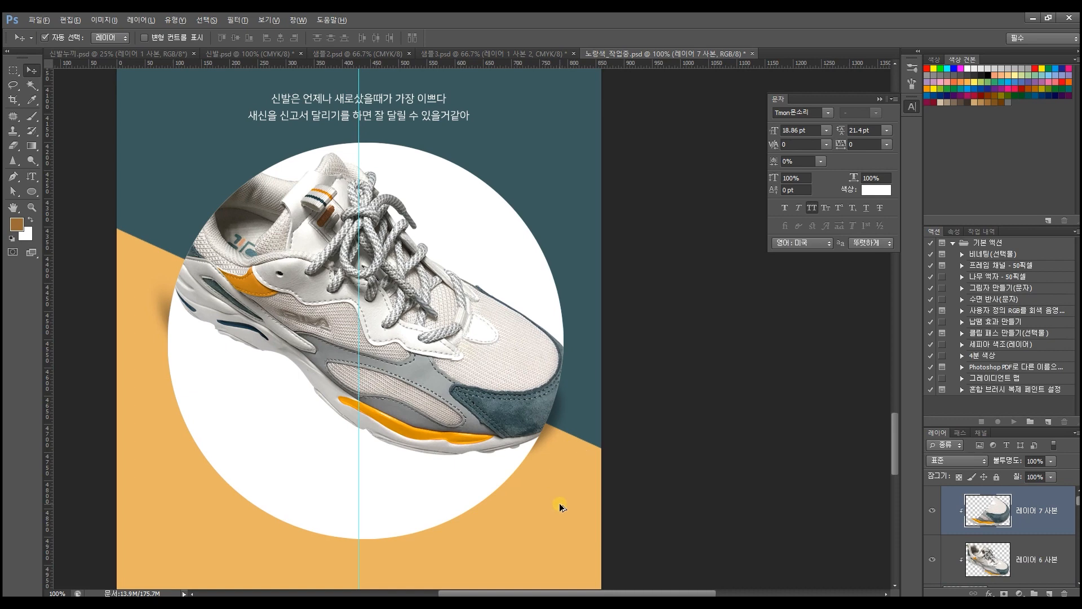
key(ctrl+alt+g)
- Reposition both sneaker layers together so the circle crops the heel while the toe projects beyond its edge
shift+click(426, 328)
drag(426, 328, 425, 336)
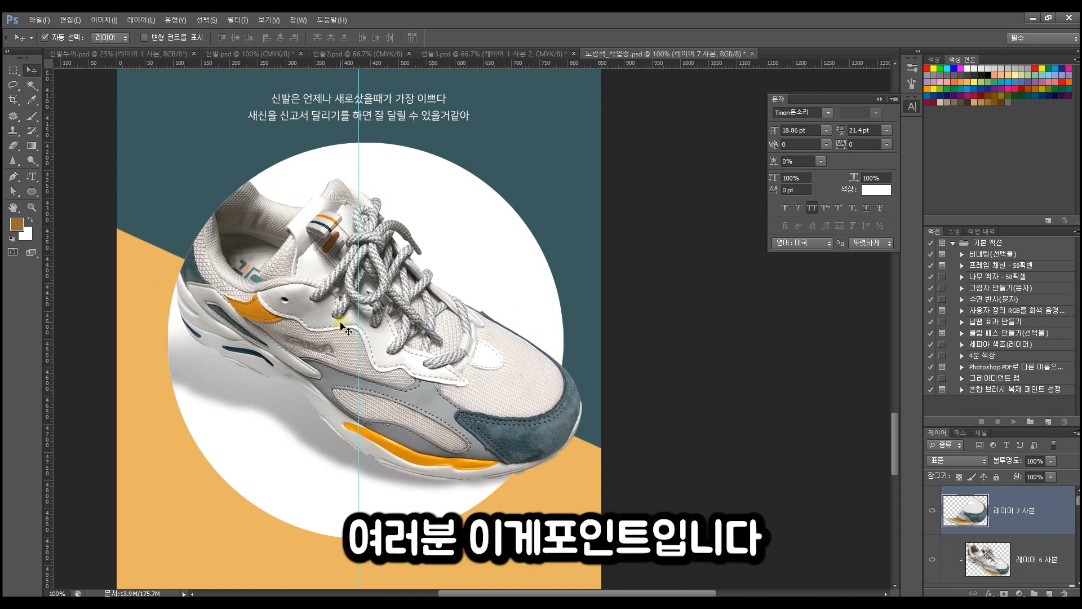
shift+click(314, 259)
mouse_move(268, 331)
mouse_down()
mouse_move(285, 349)
mouse_move(273, 357)
mouse_move(257, 322)
mouse_move(191, 287)
mouse_move(275, 335)
mouse_move(184, 278)
mouse_move(278, 337)
mouse_move(258, 323)
mouse_move(269, 317)
mouse_move(260, 329)
mouse_move(279, 337)
mouse_move(191, 286)
mouse_move(283, 337)
mouse_move(269, 334)
mouse_move(259, 377)
mouse_move(290, 259)
mouse_move(277, 288)
mouse_move(243, 283)
mouse_move(275, 313)
mouse_move(264, 326)
mouse_move(274, 329)
mouse_up()
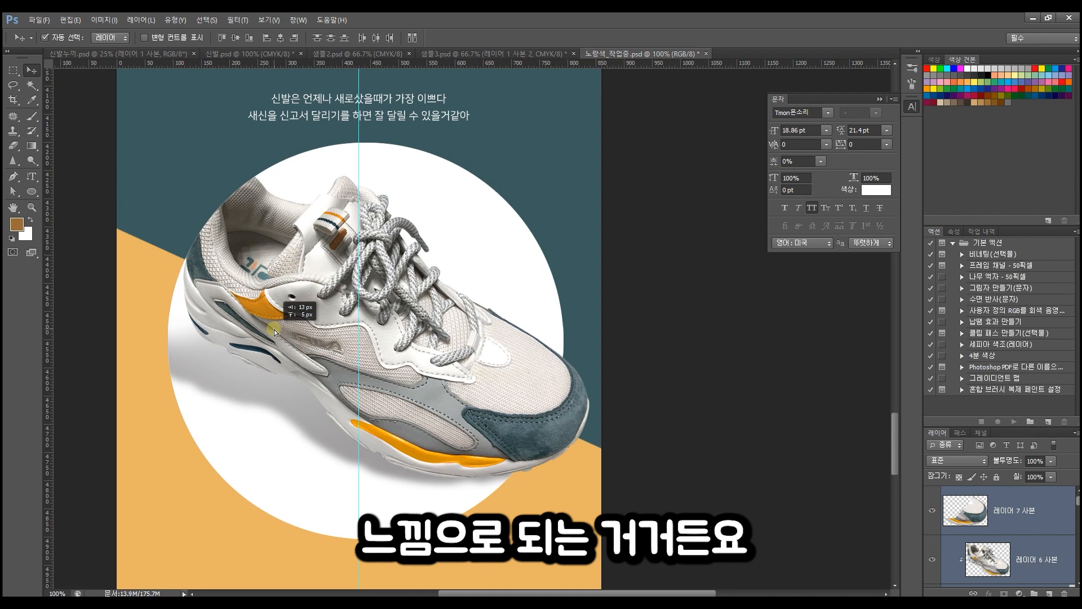
drag(274, 330, 270, 330)
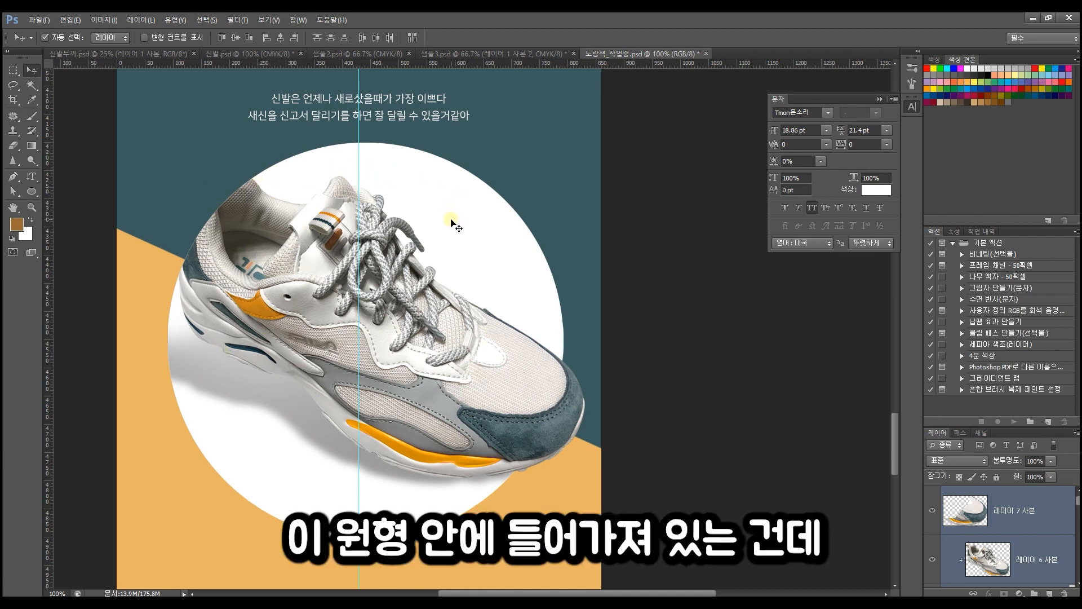
- Try moving the toe layer above the circle and shifting the clipped sneaker layer, and undo both moves
click(652, 391)
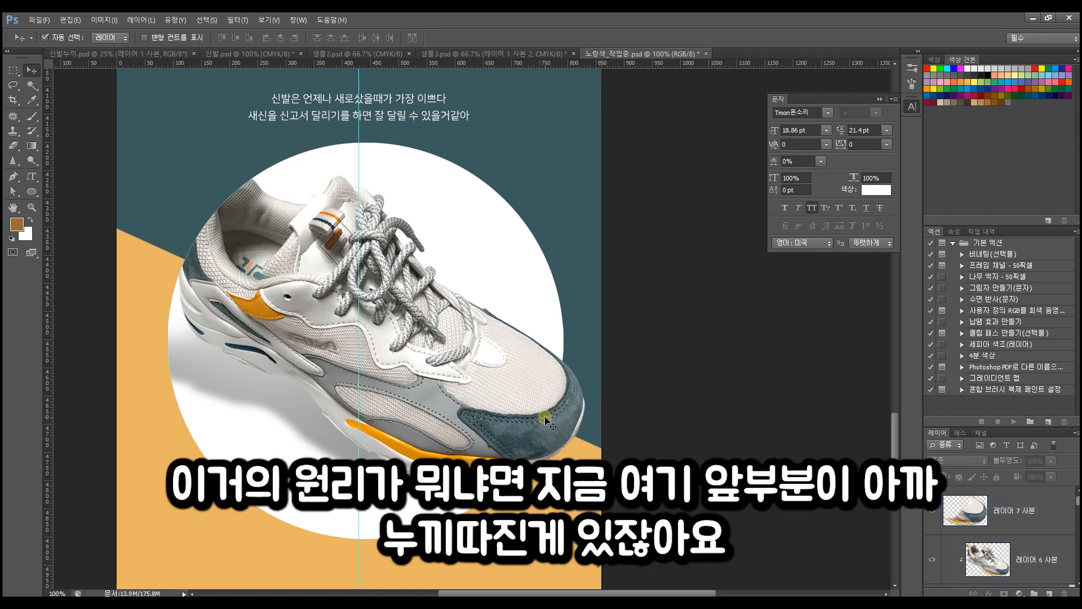
mouse_move(533, 424)
mouse_down()
mouse_move(513, 446)
mouse_move(540, 411)
mouse_move(542, 424)
mouse_move(521, 428)
mouse_move(529, 422)
mouse_up()
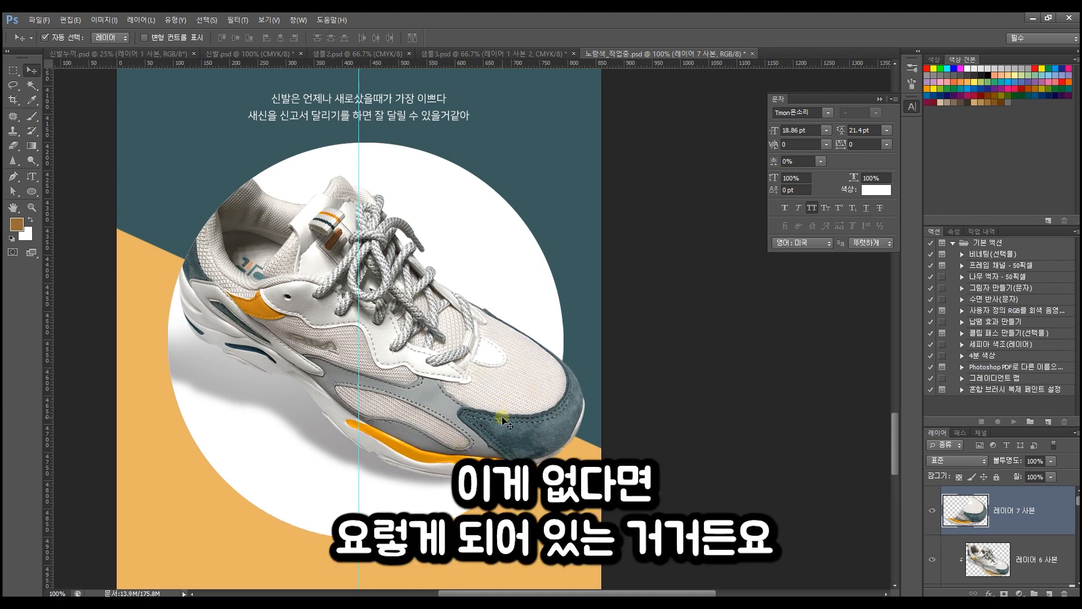
drag(520, 402, 569, 105)
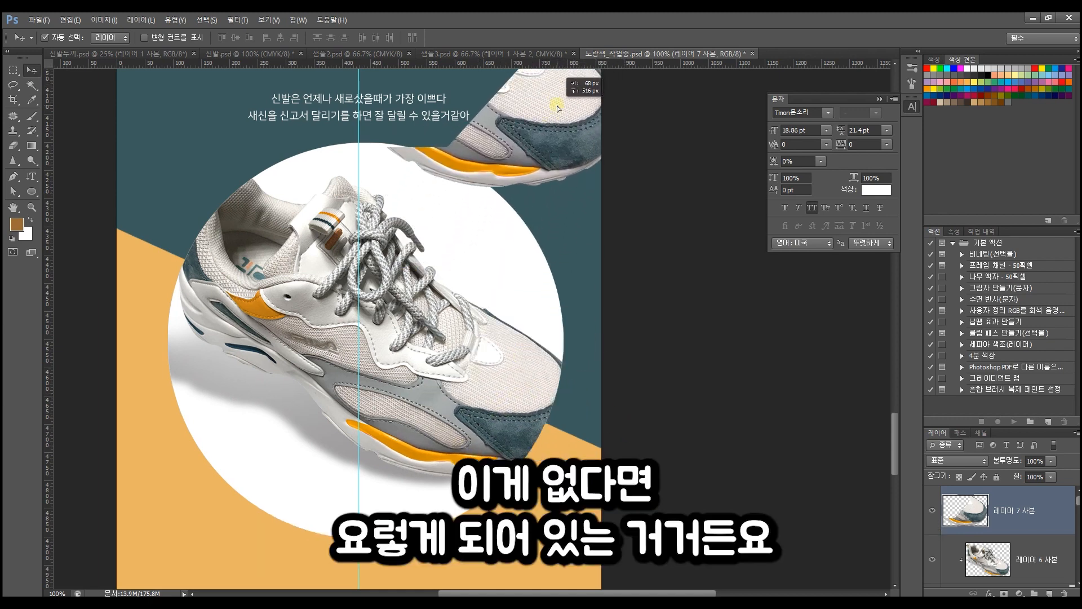
drag(461, 409, 449, 389)
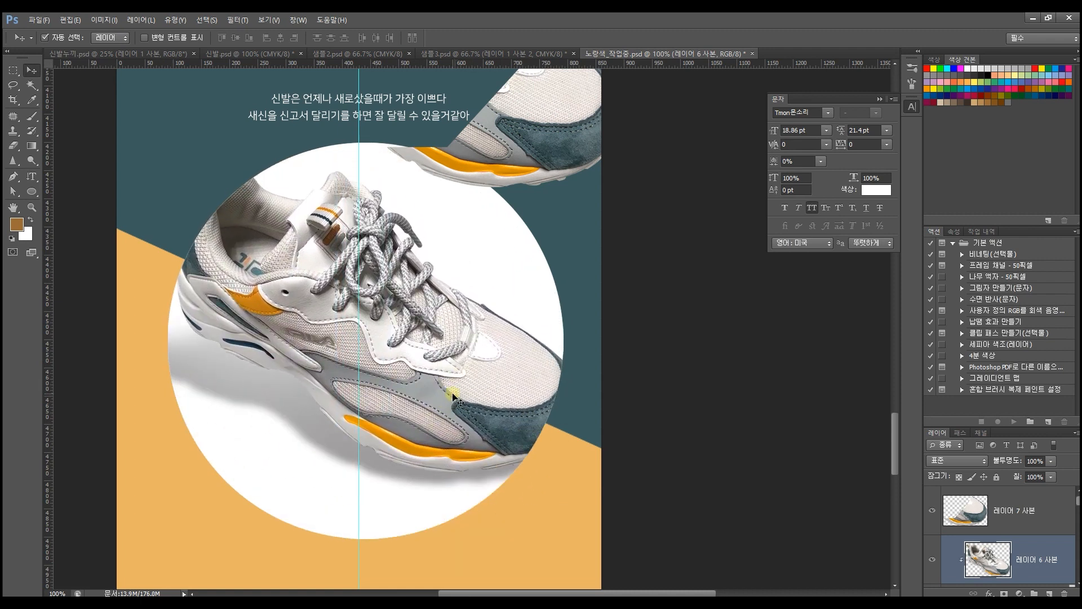
key(ctrl+z)
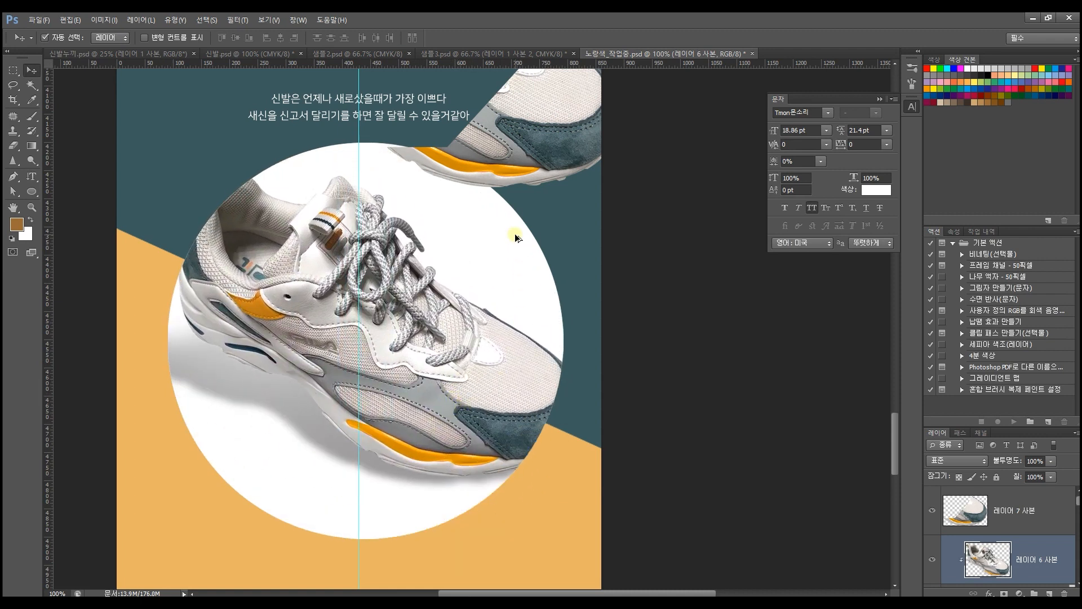
key(ctrl+alt+z)
drag(556, 417, 573, 422)
key(ctrl+z)
click(705, 393)
key(ctrl+z)
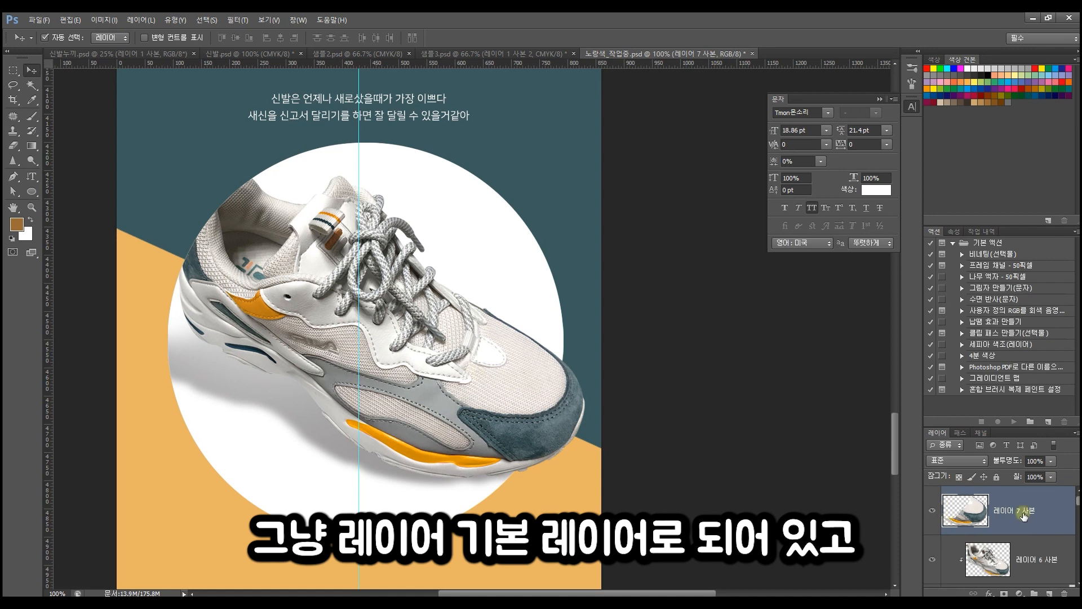
- Examine the layer stack to see which sneaker and shadow layers are clipped to the white circle
scroll(1024, 515, down, 1)
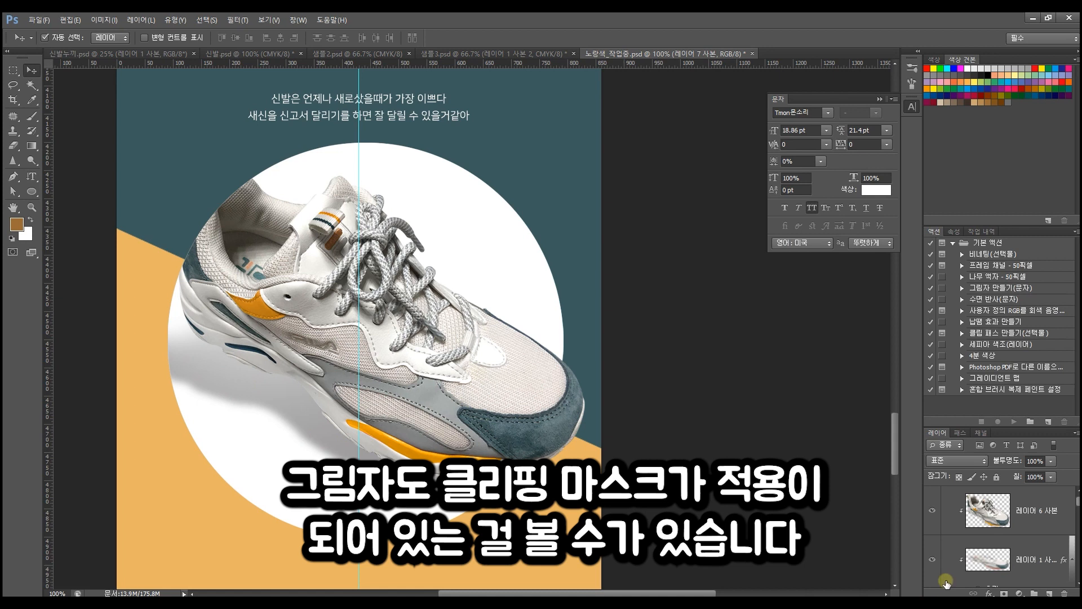
scroll(990, 537, down, 1)
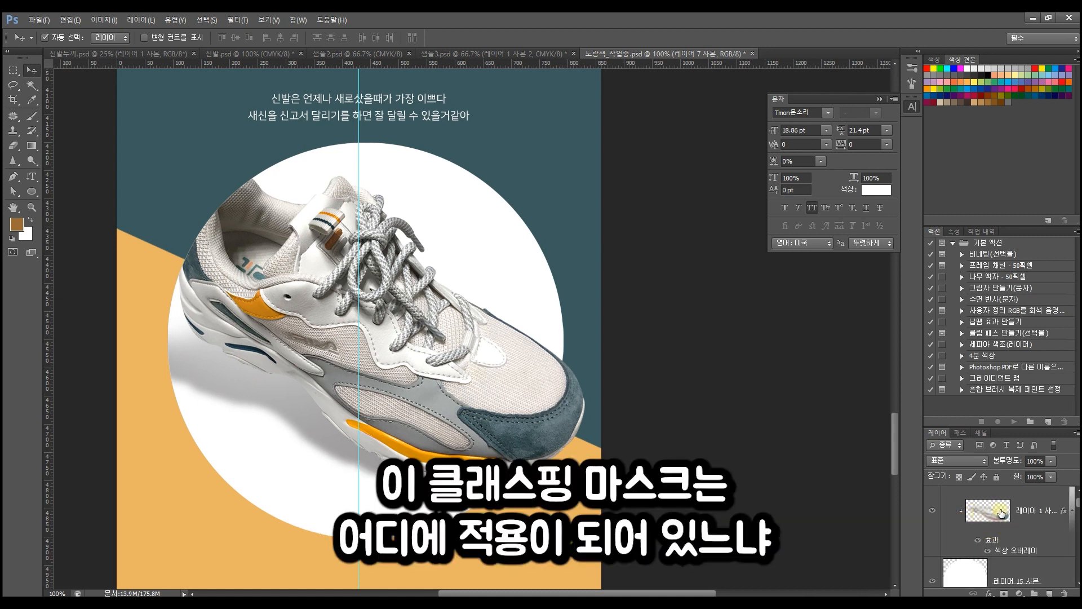
scroll(1001, 512, down, 1)
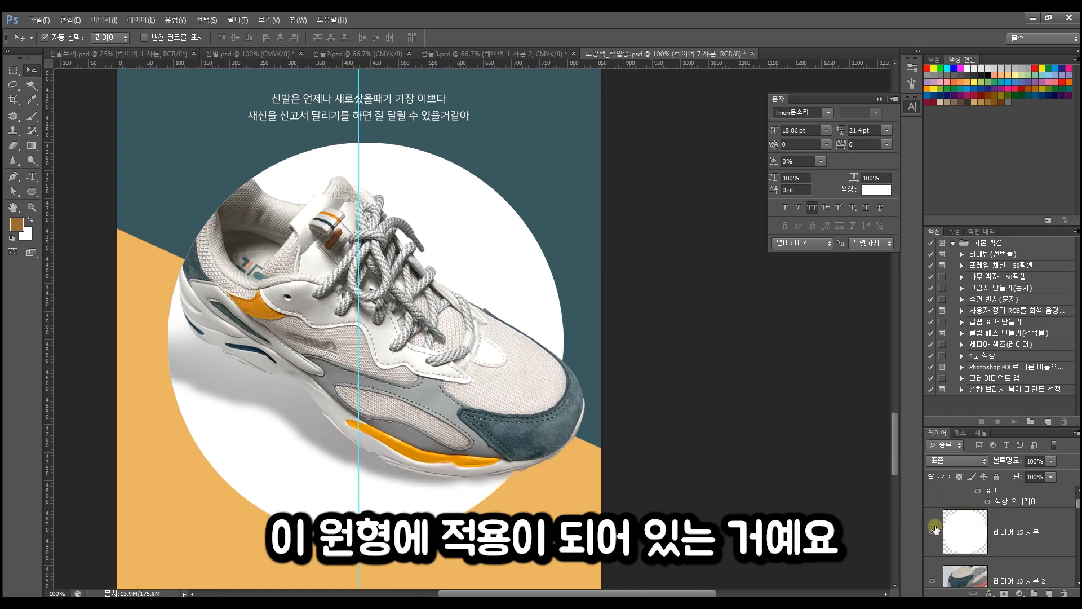
scroll(1015, 539, up, 1)
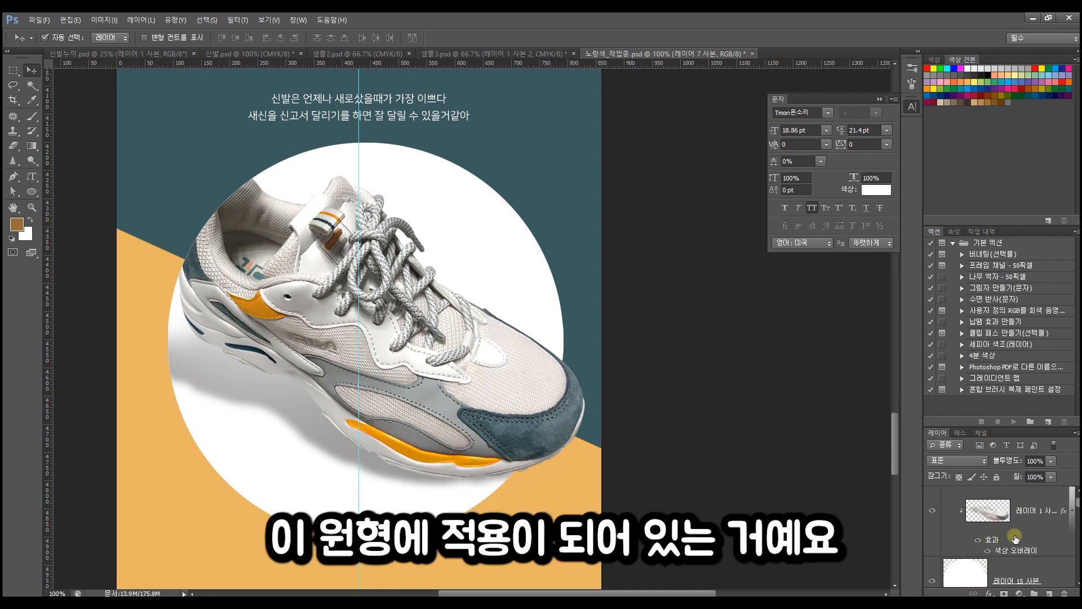
click(1017, 574)
scroll(987, 546, up, 1)
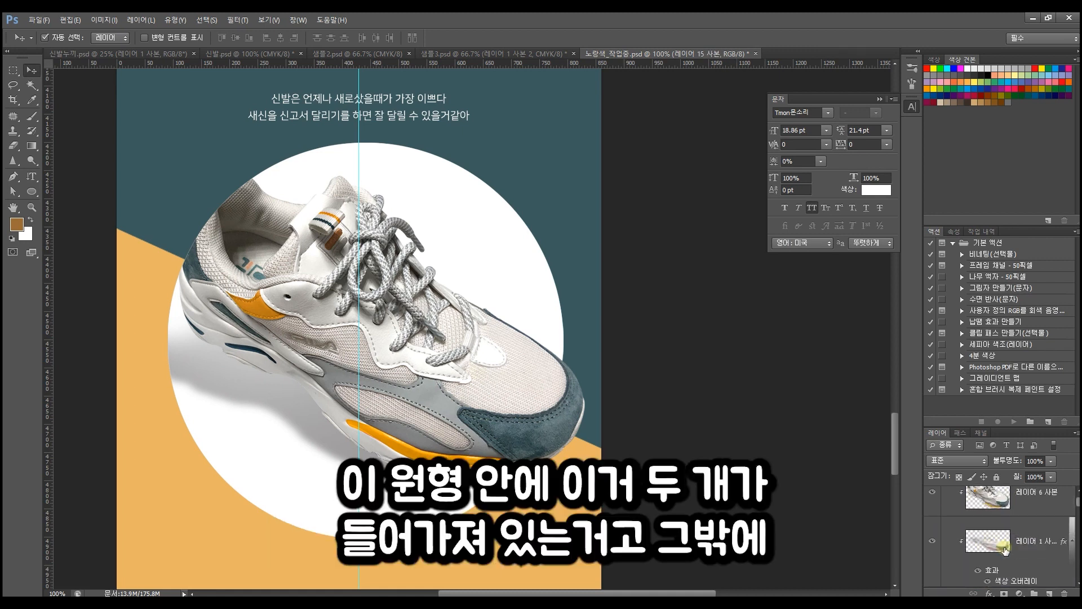
scroll(991, 560, up, 1)
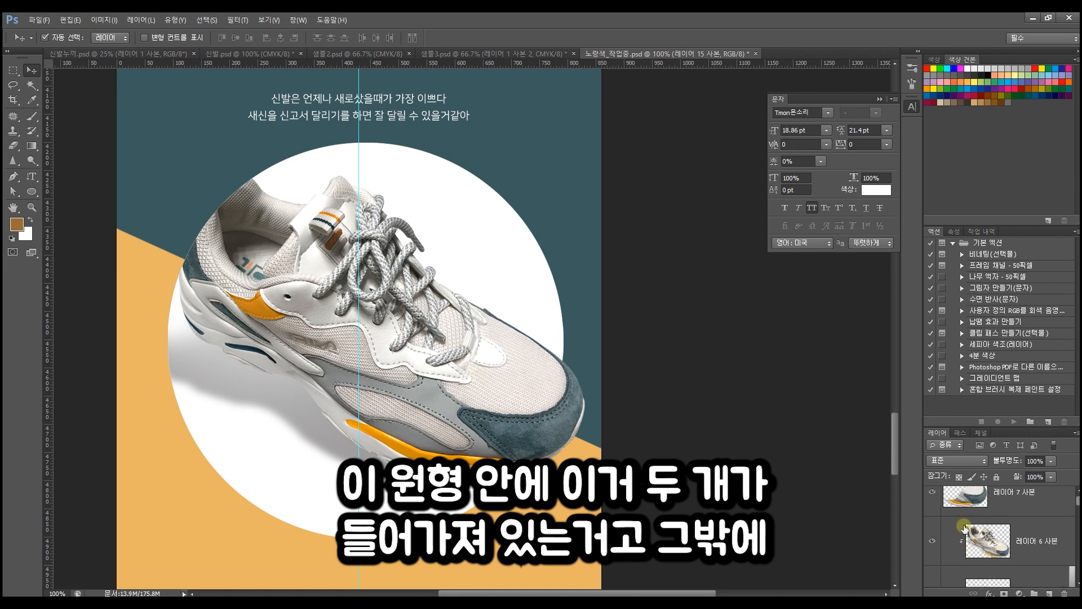
scroll(993, 558, up, 1)
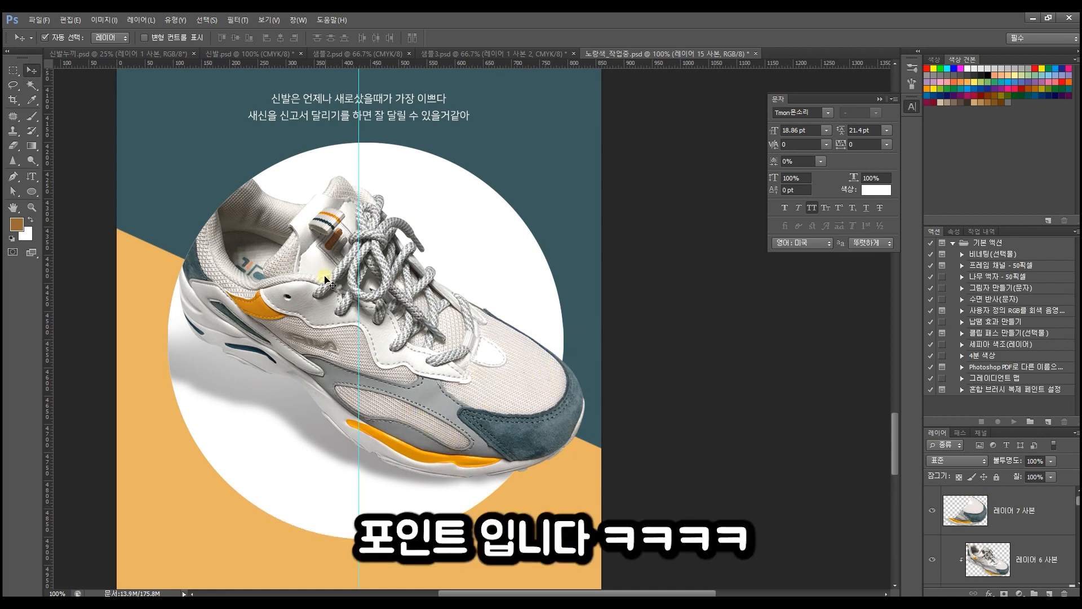
- Compare the new circle section with the first hero section of the page and hide the character settings
scroll(396, 333, up, 3)
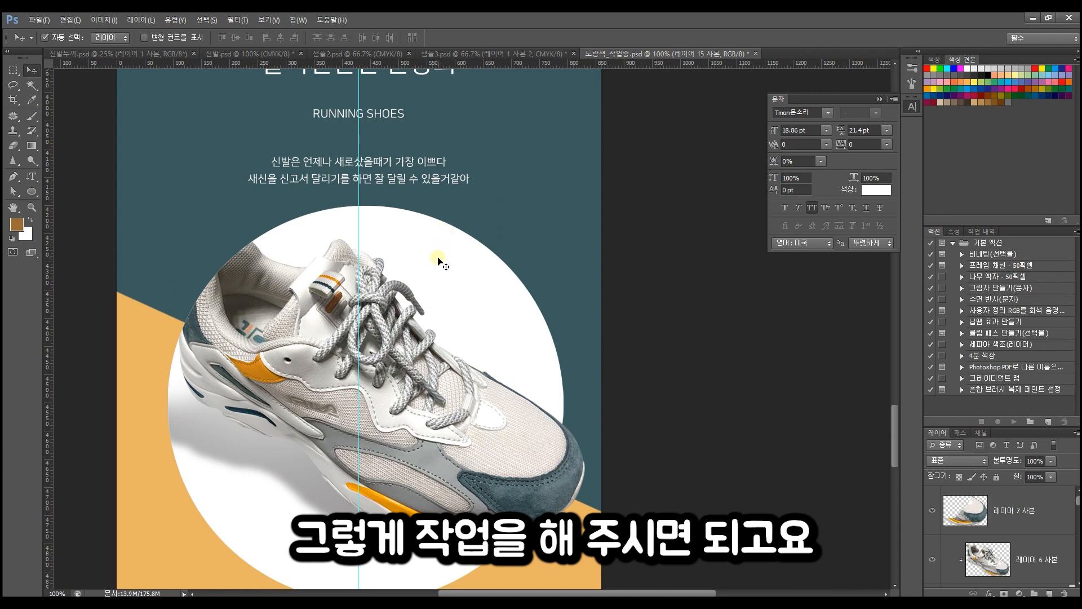
scroll(438, 259, down, 4)
scroll(434, 309, up, 5)
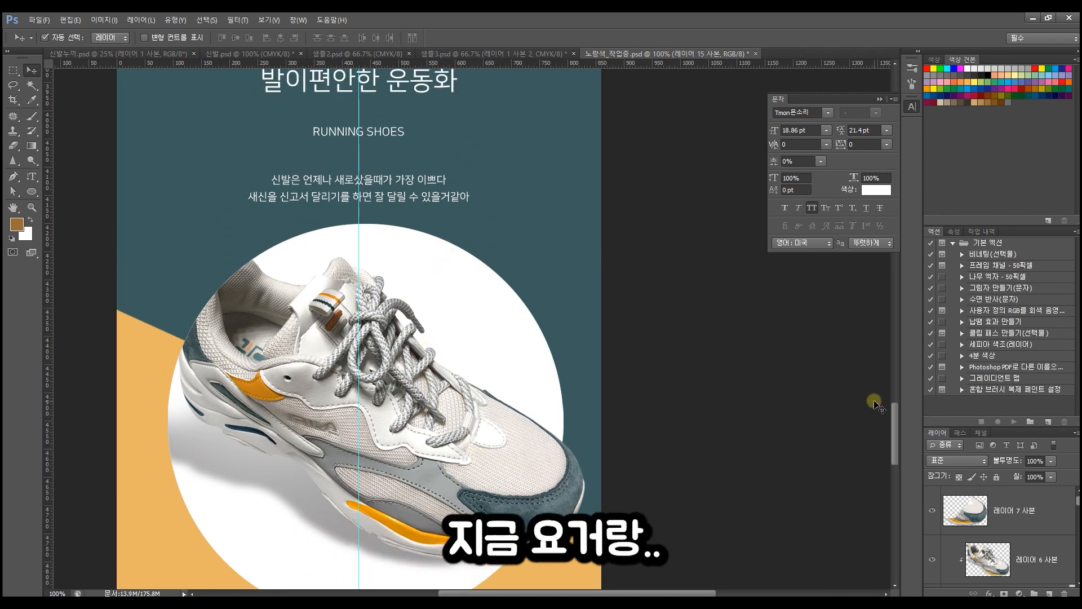
drag(895, 410, 854, 164)
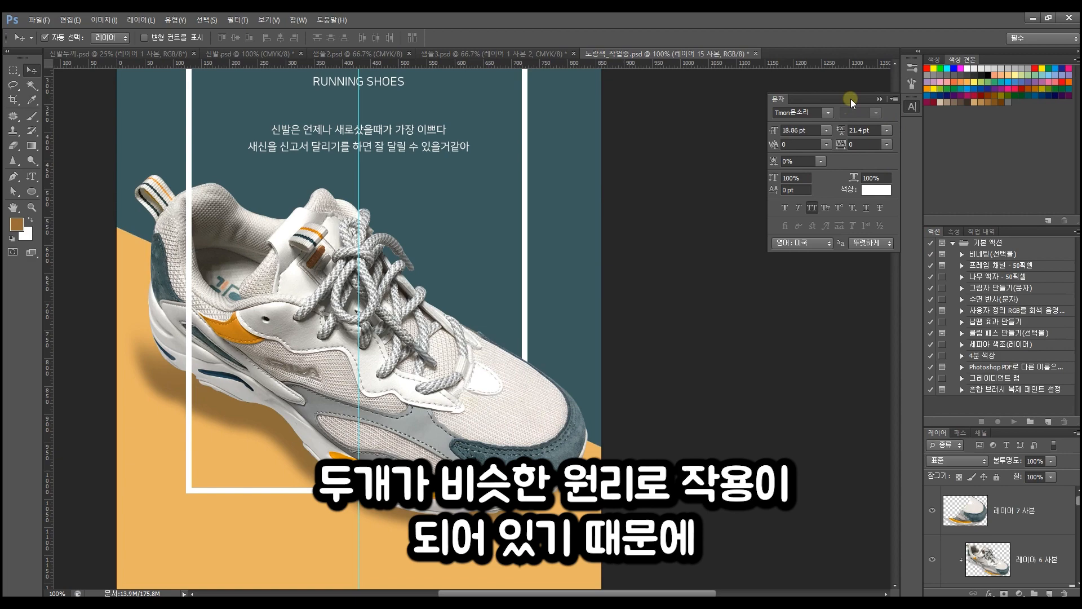
click(917, 107)
- Crop the canvas at the bottom of the page to end on the orange area just below the white circle
drag(895, 164, 881, 439)
scroll(292, 437, up, 3)
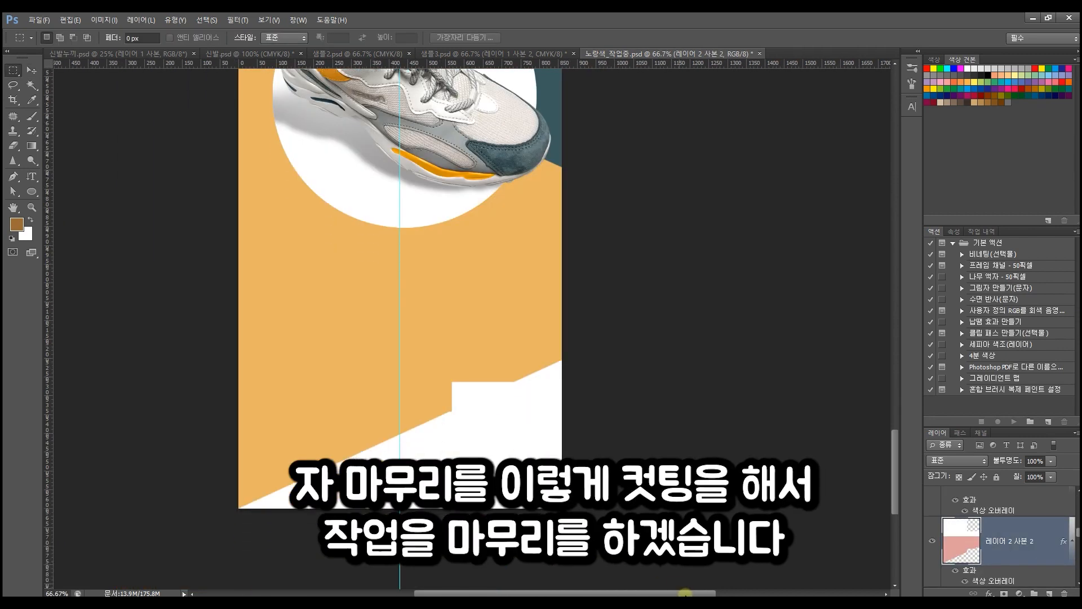
drag(566, 510, 71, 292)
click(13, 100)
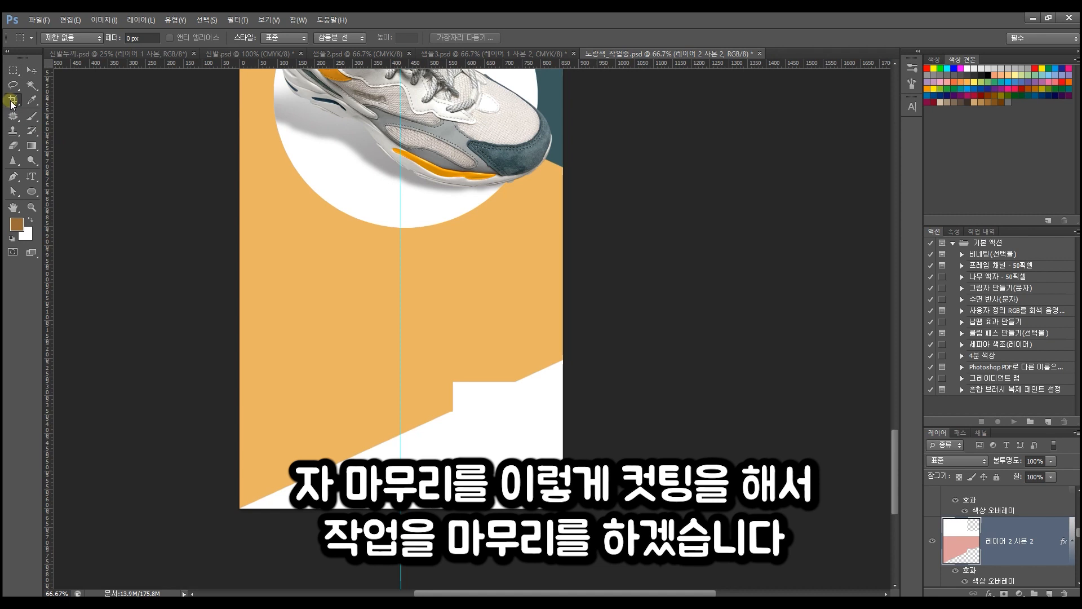
drag(400, 511, 419, 395)
key(Return)
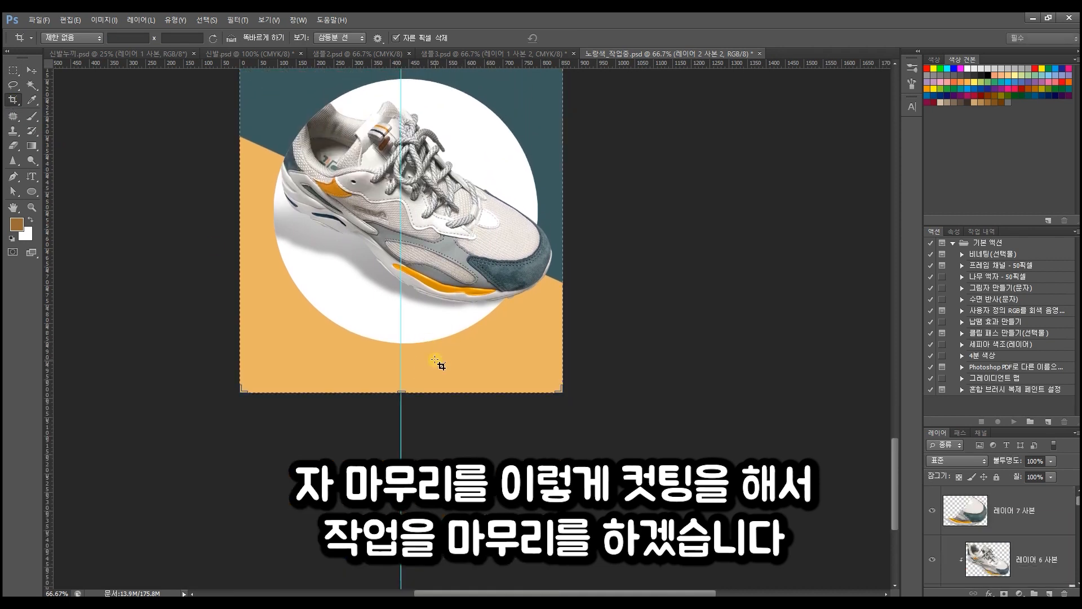
- Copy the RUNNING SHOES line and the two-line description from the first hero section to the orange area below the white circle
key(v)
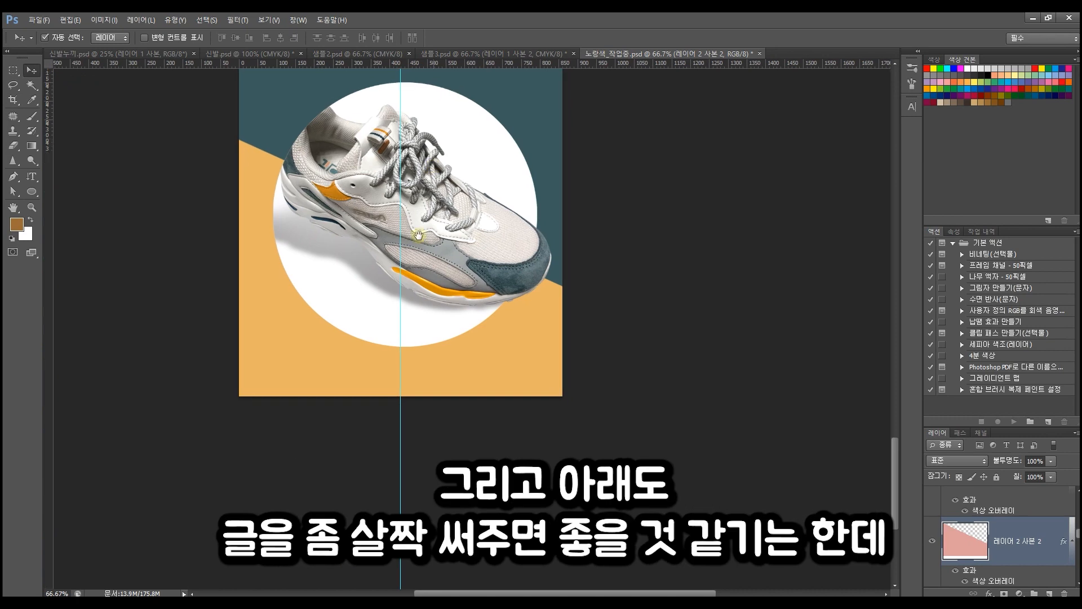
scroll(415, 241, up, 15)
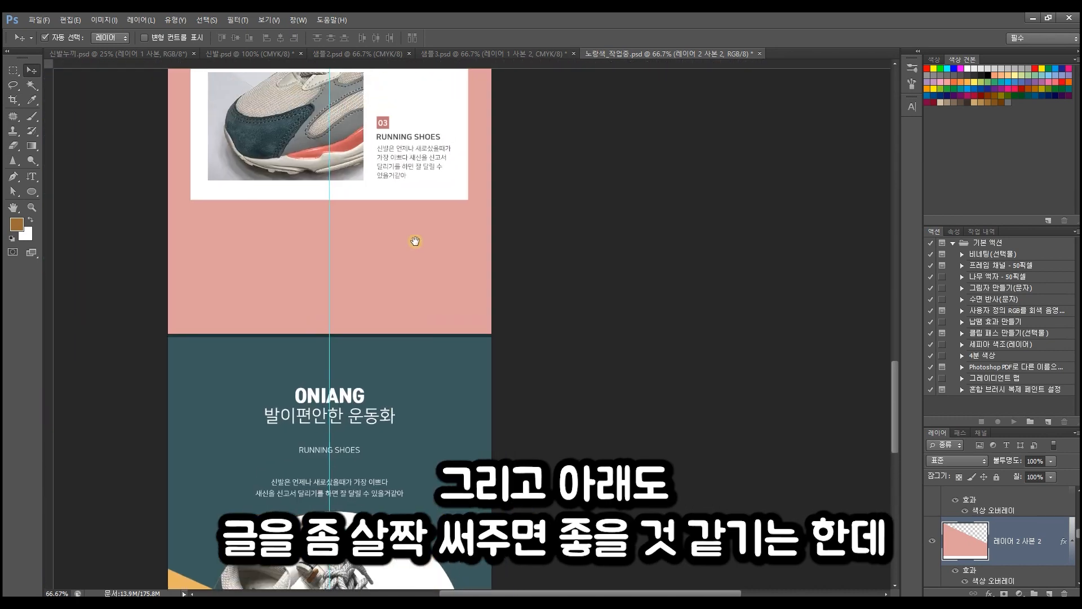
scroll(428, 265, up, 20)
key(ctrl+r)
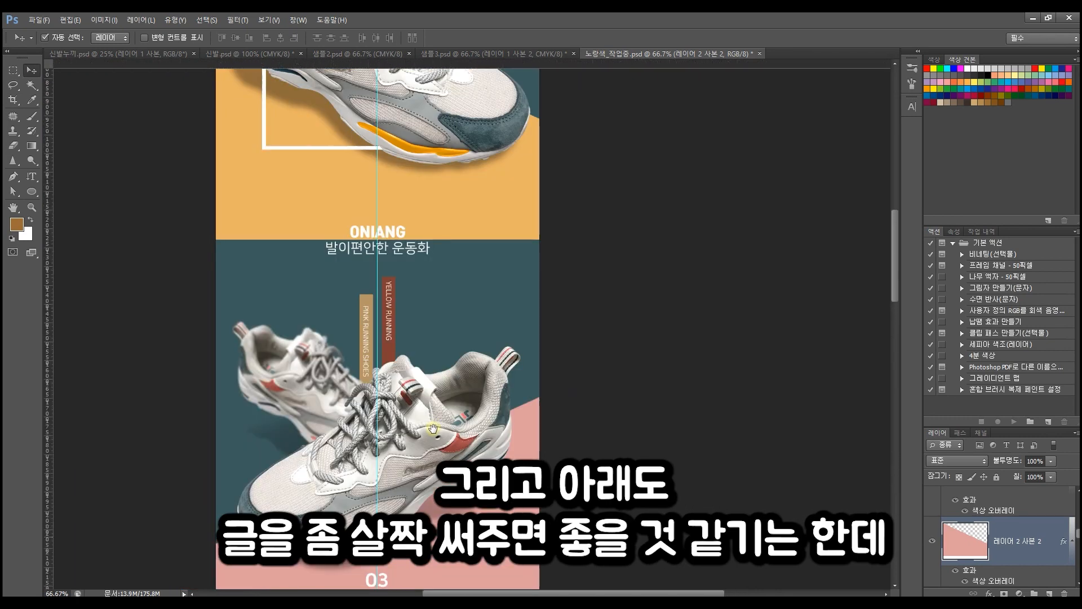
click(404, 310)
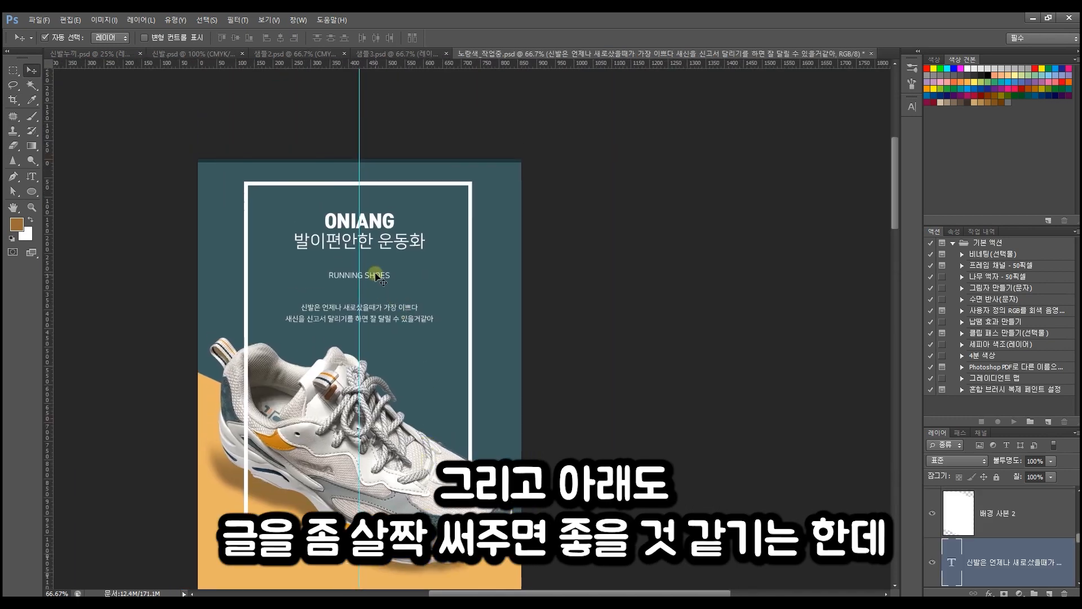
mouse_move(379, 279)
mouse_down()
mouse_move(409, 403)
mouse_move(403, 594)
mouse_move(401, 282)
mouse_move(387, 280)
mouse_move(396, 591)
mouse_move(403, 265)
mouse_move(431, 232)
mouse_move(396, 337)
mouse_move(381, 279)
mouse_move(383, 292)
mouse_up()
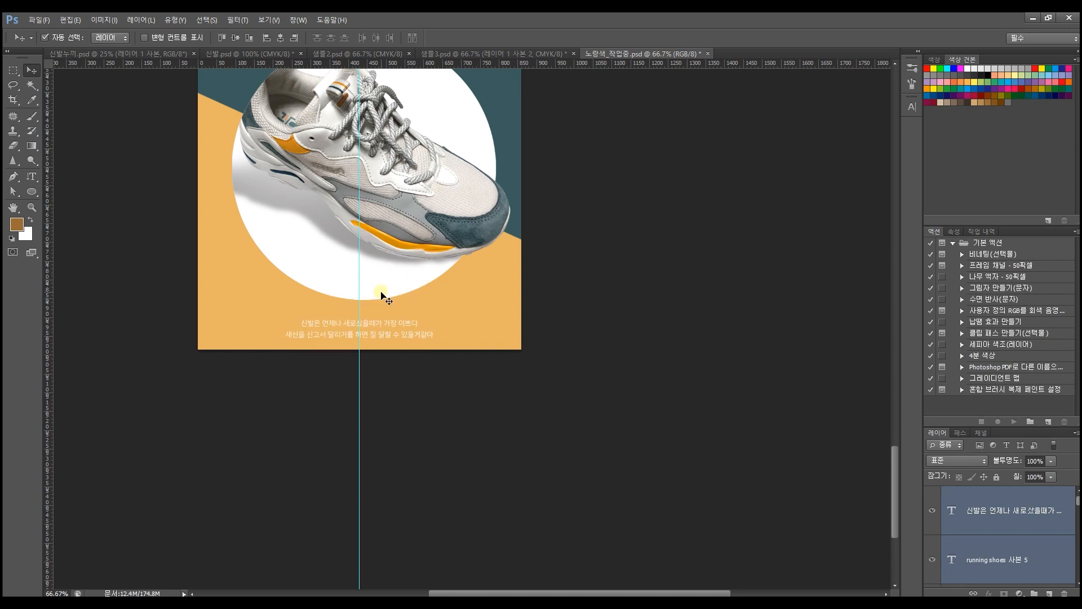
- Move the copied RUNNING SHOES line down to just above the description on the orange area, and show the character settings
click(971, 544)
key(ctrl+t)
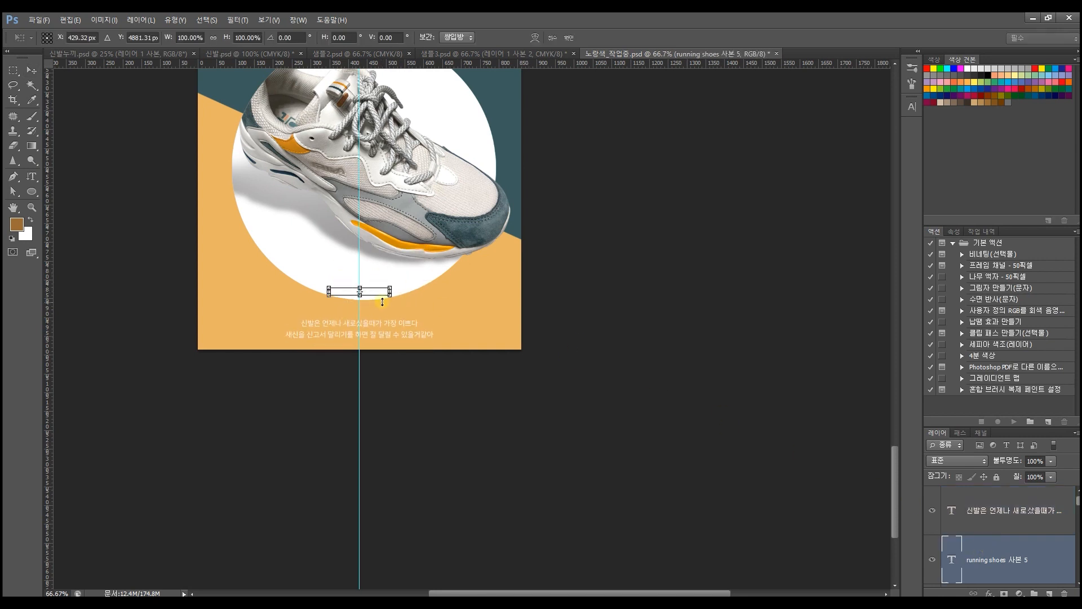
drag(379, 294, 379, 315)
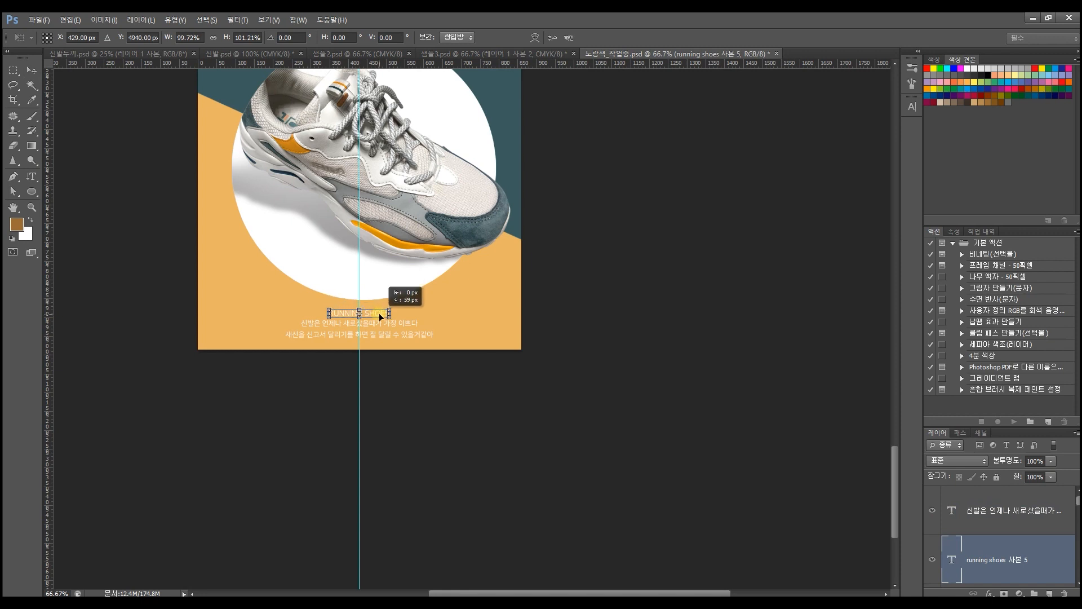
key(Return)
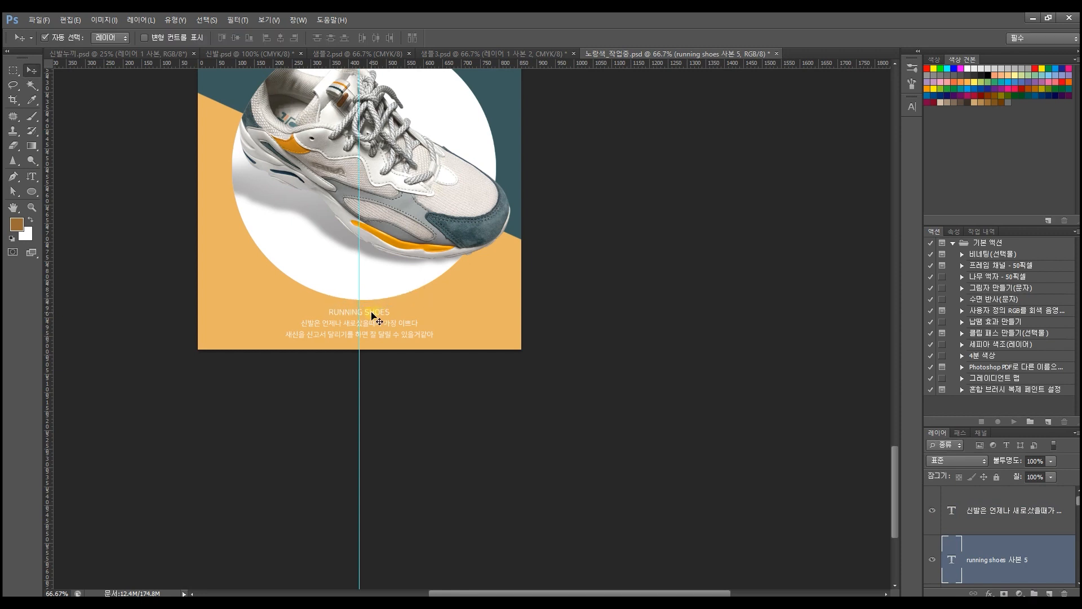
click(912, 106)
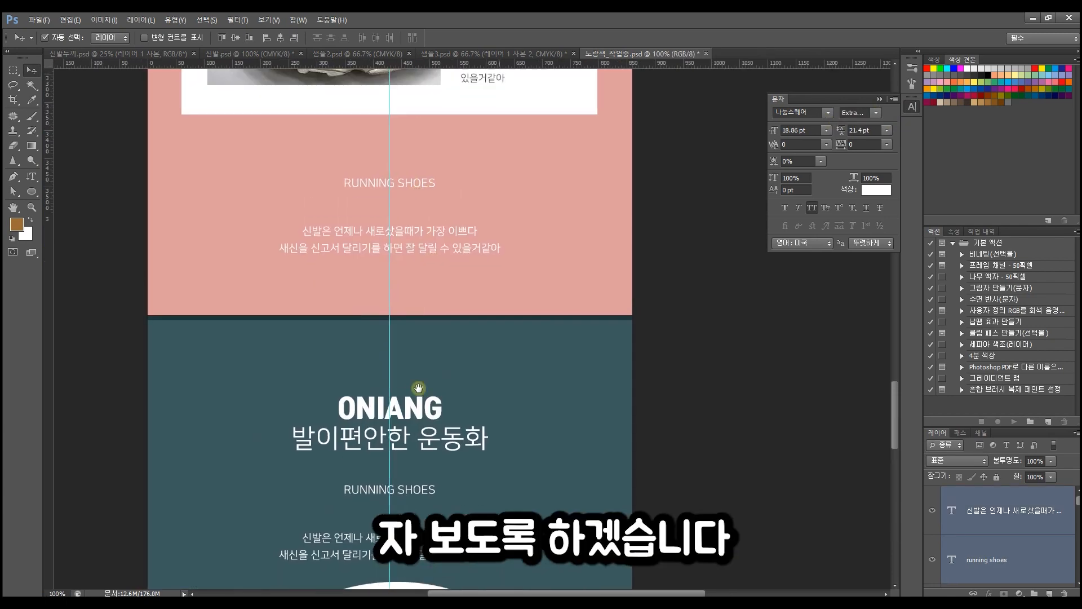
- Extend the canvas upward with the Crop tool to add space above the first hero section
scroll(392, 362, up, 15)
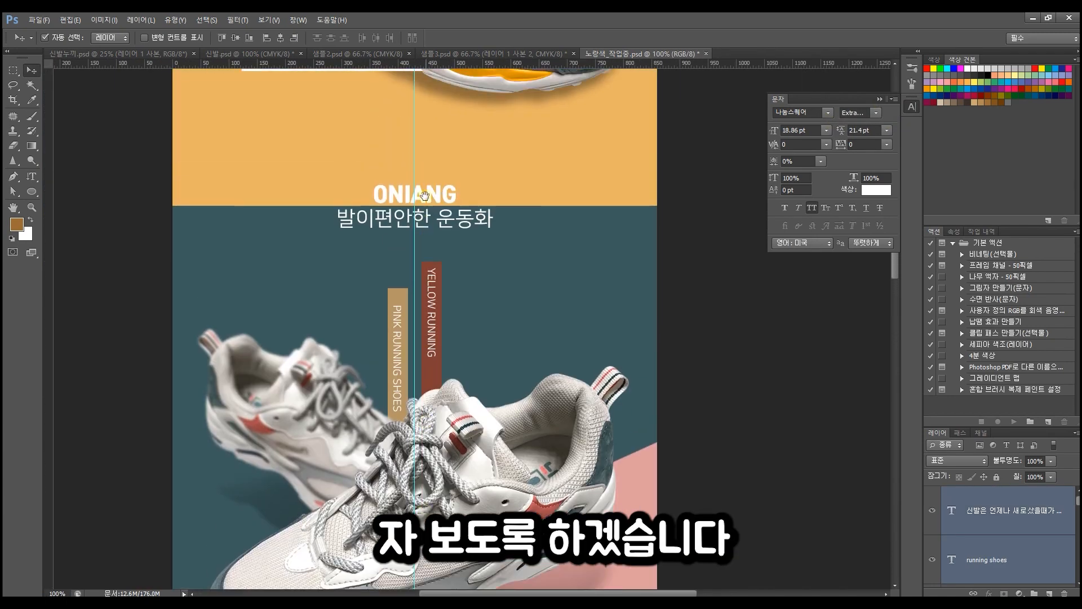
scroll(377, 387, up, 8)
key(ctrl+r)
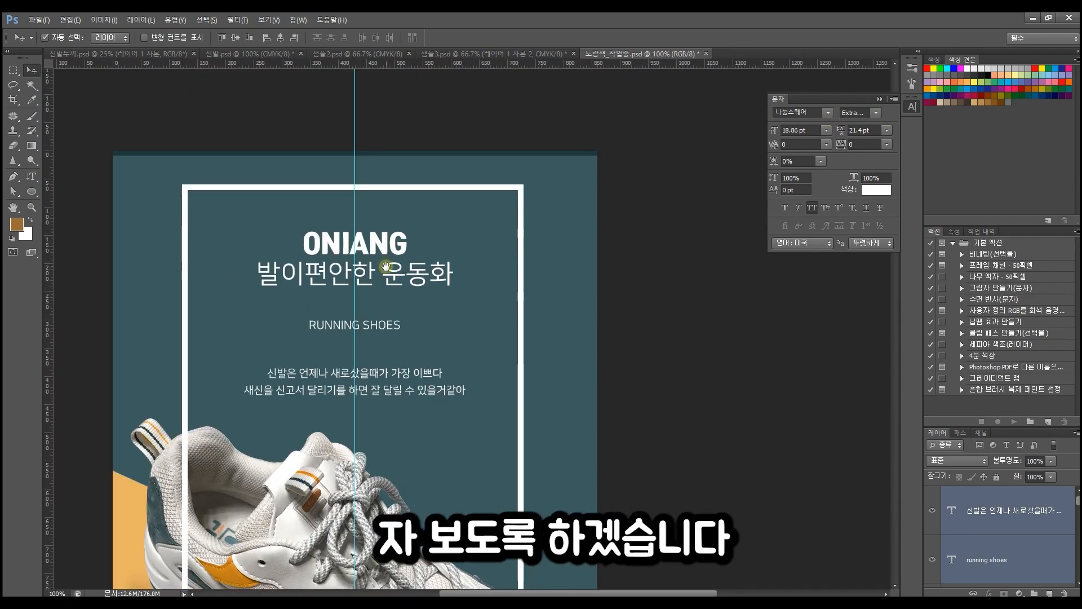
click(1026, 515)
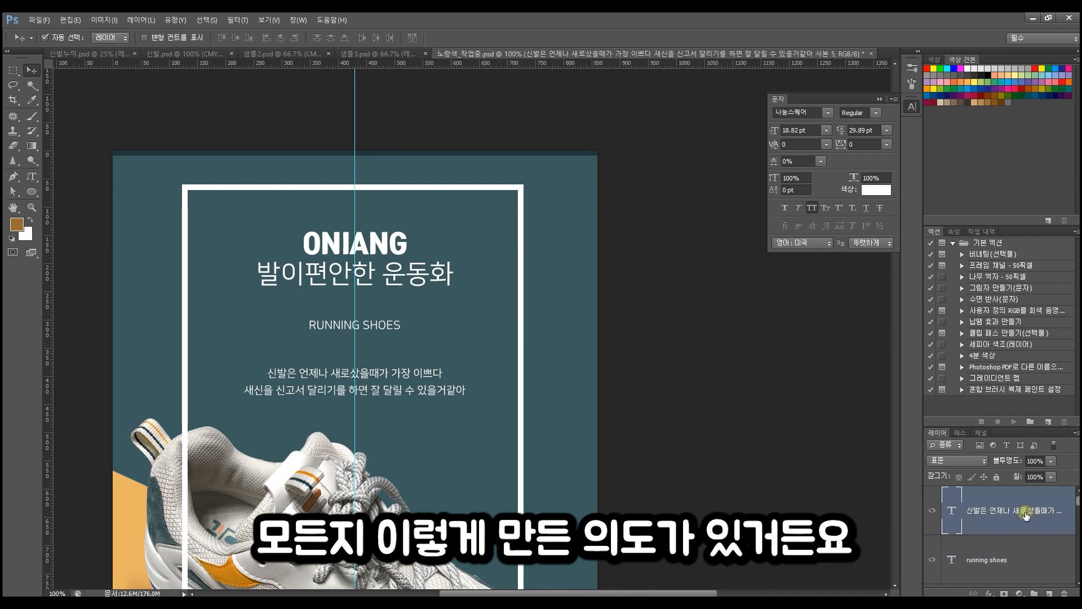
click(511, 259)
click(12, 100)
drag(357, 152, 358, 119)
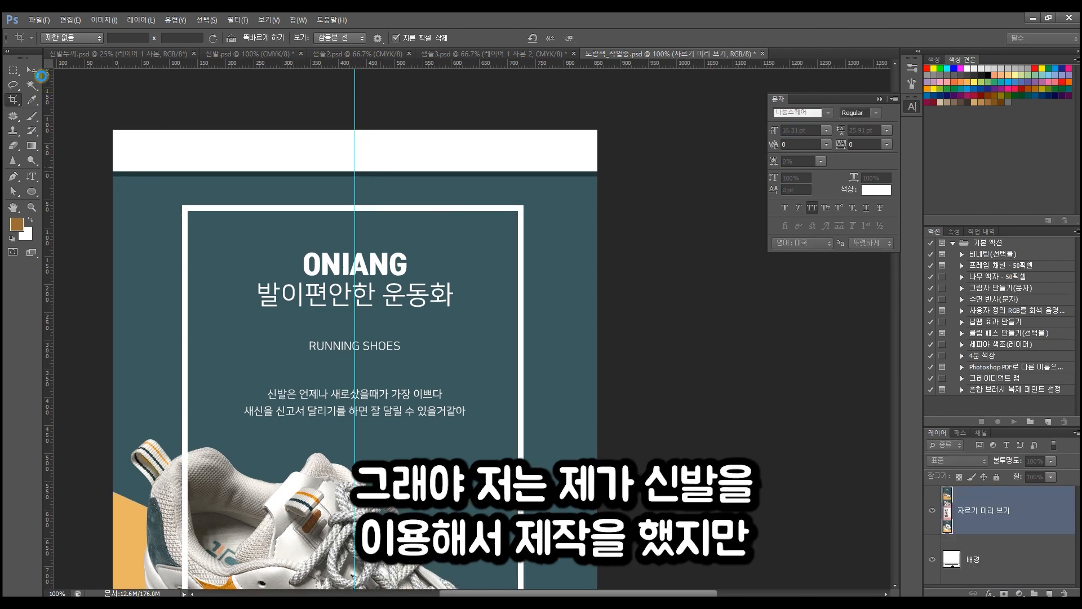
click(41, 75)
- Try to stretch the teal background layer up into the white strip at the top of the page
drag(309, 183, 309, 131)
click(315, 181)
key(ctrl+t)
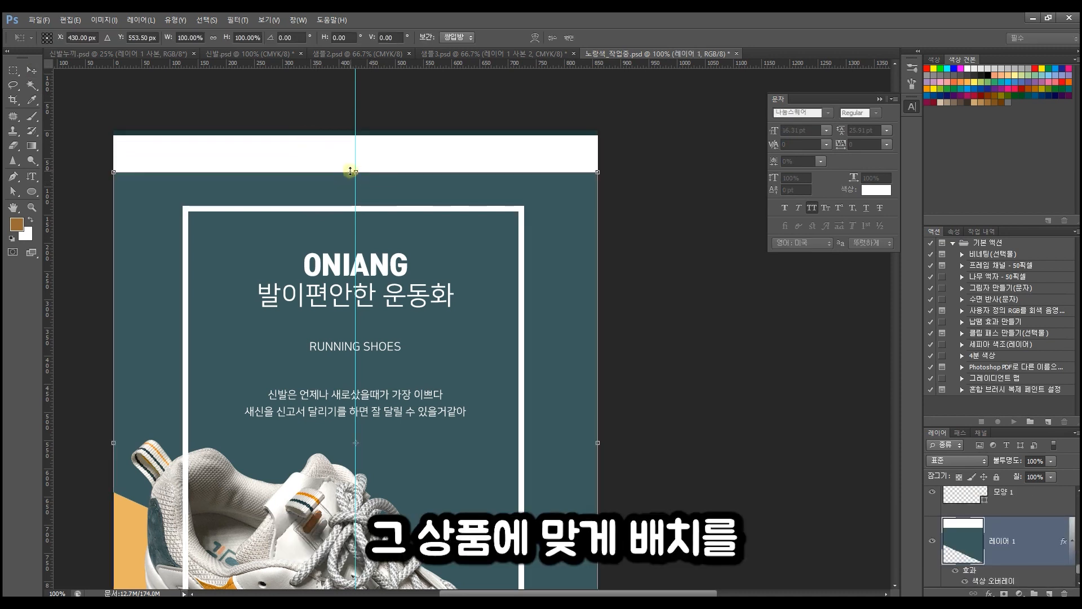
key(Return)
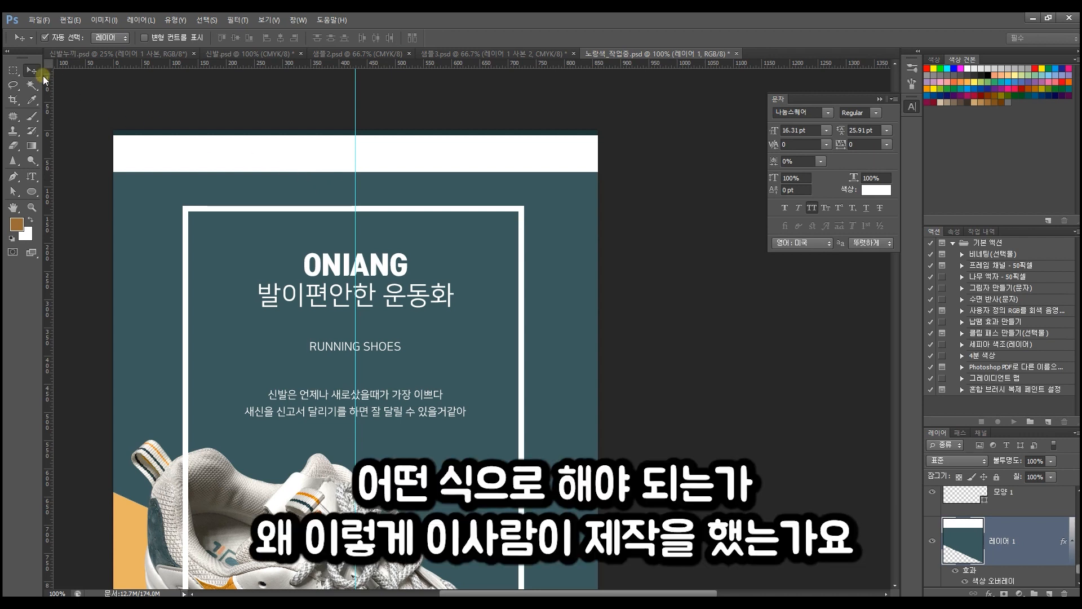
- Try filling a full-width strip across the frame's upper edge with white on a new layer, and undo it
click(13, 70)
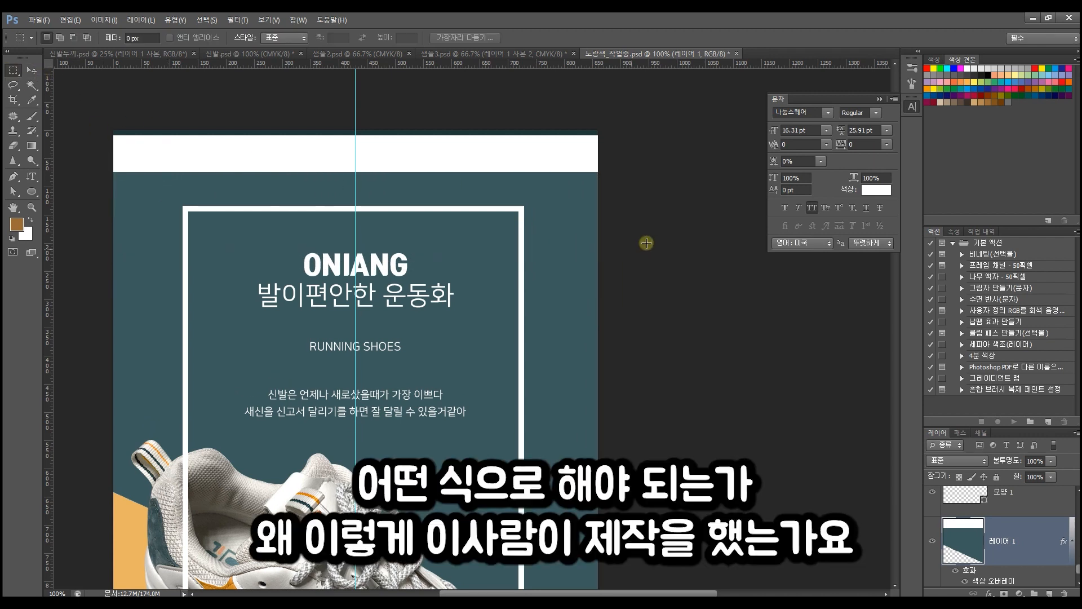
drag(104, 161, 646, 243)
scroll(1053, 543, down, 2)
key(ctrl+shift+alt+n)
key(ctrl+Delete)
key(ctrl+d)
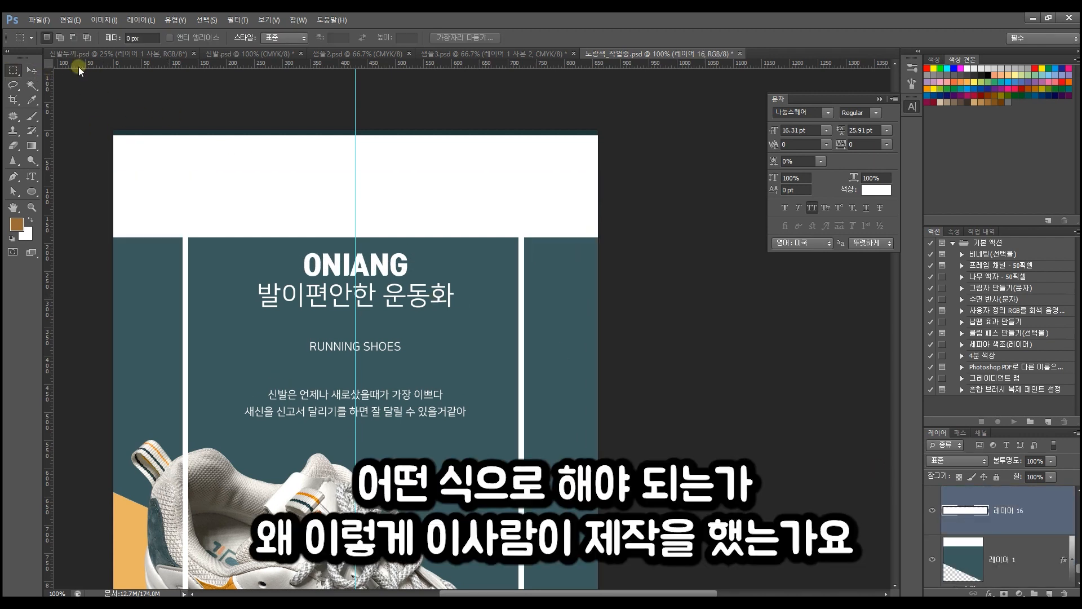
key(ctrl+alt+z)
key(ctrl+alt+z)
key(ctrl+alt+z)
key(ctrl+alt+z)
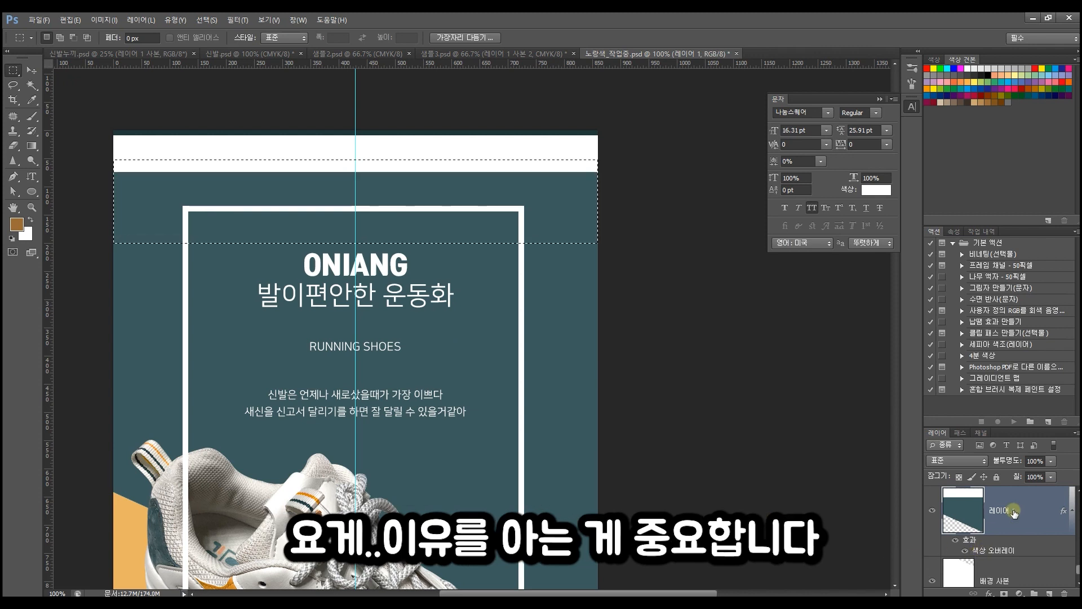
- Fill the white strip above the first hero section on the teal background layer, deselect, and save the document
click(438, 188)
drag(110, 130, 633, 196)
key(ctrl+Delete)
click(633, 197)
key(v)
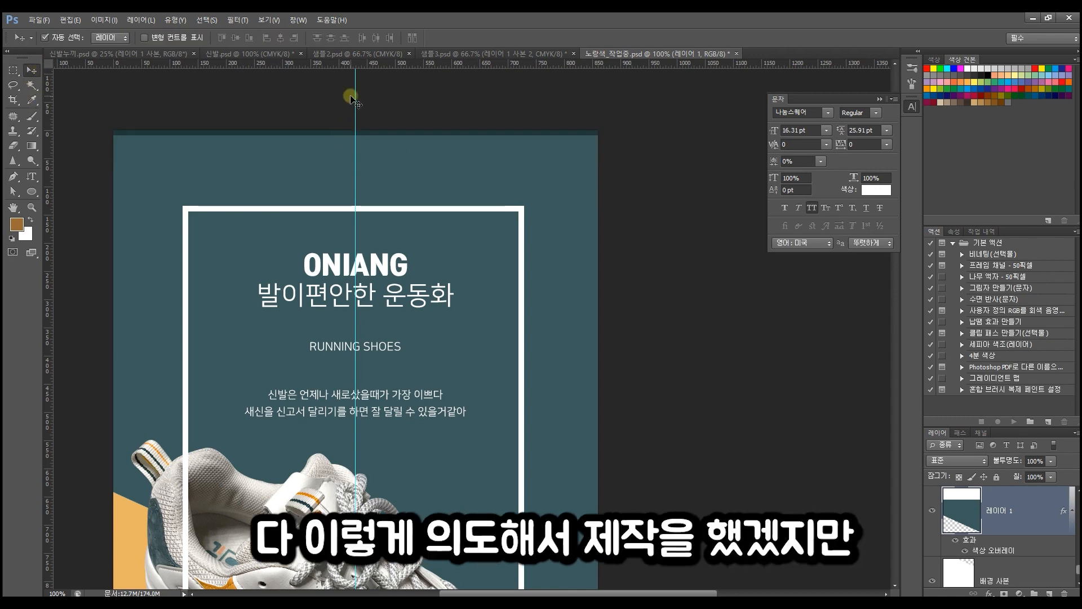
click(351, 101)
drag(454, 286, 465, 223)
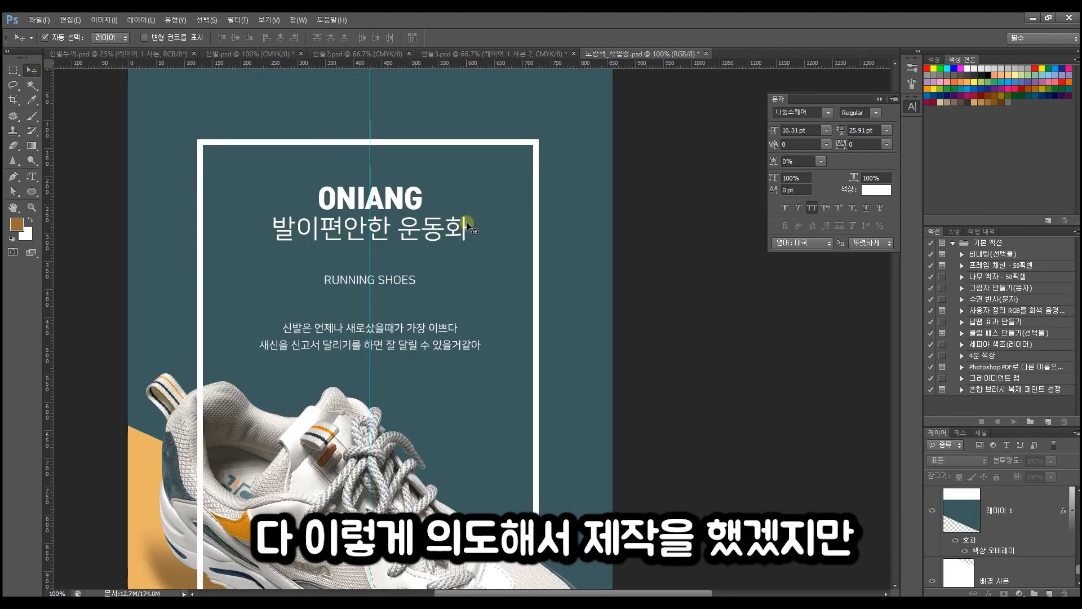
key(ctrl+s)
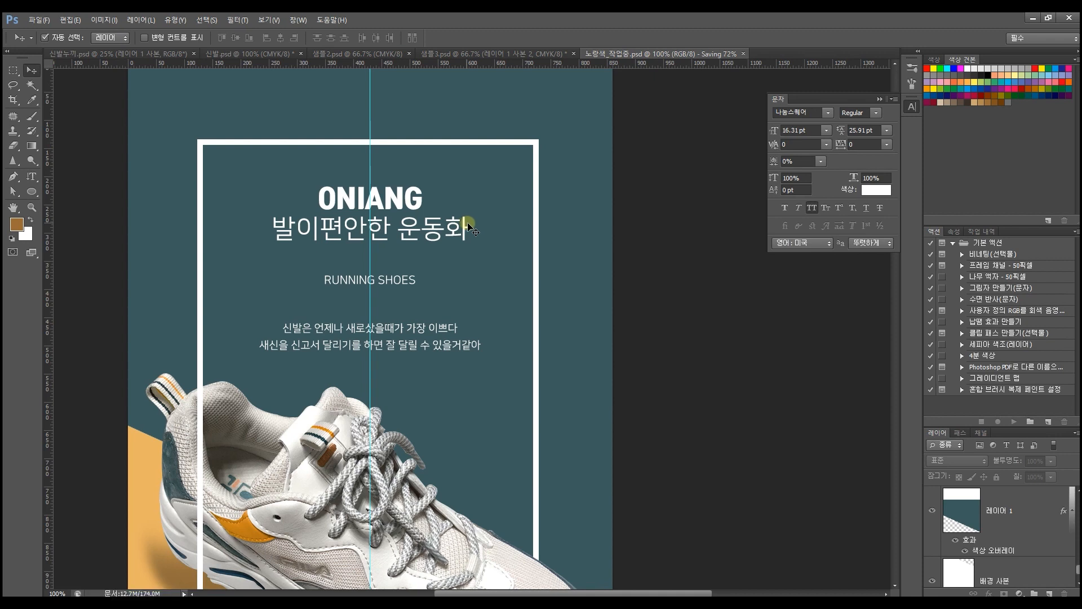
- Add a new empty layer above the topmost text layer
scroll(566, 293, up, 4)
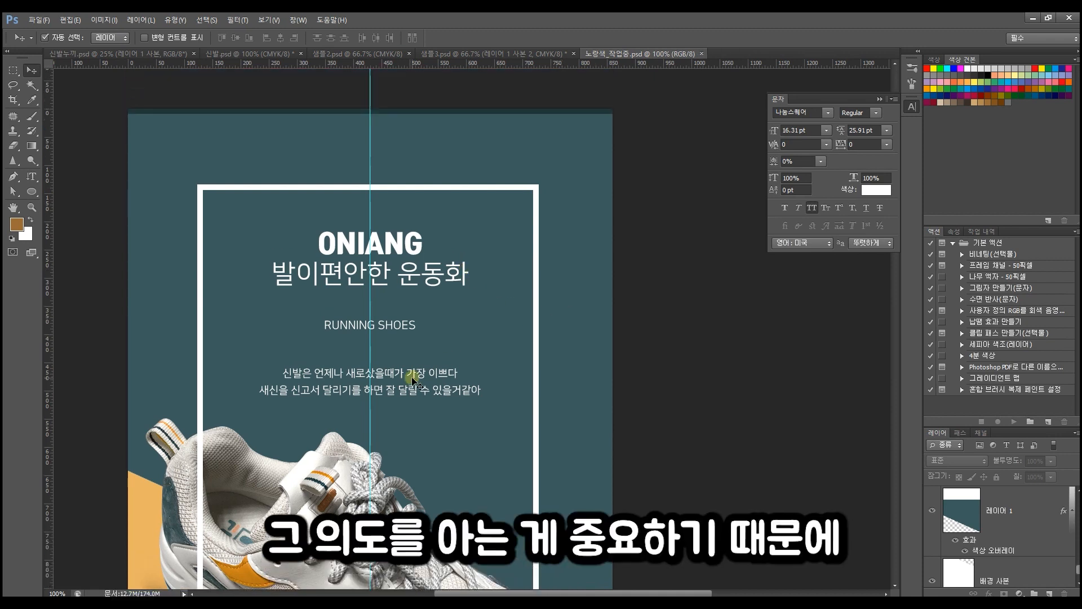
scroll(414, 378, down, 4)
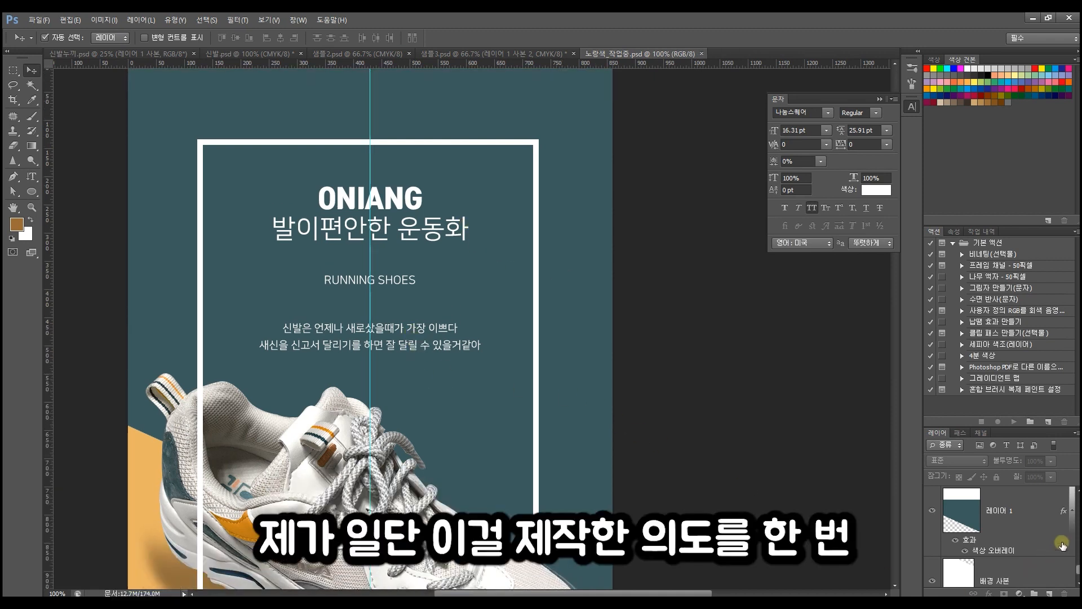
scroll(1075, 572, up, 3)
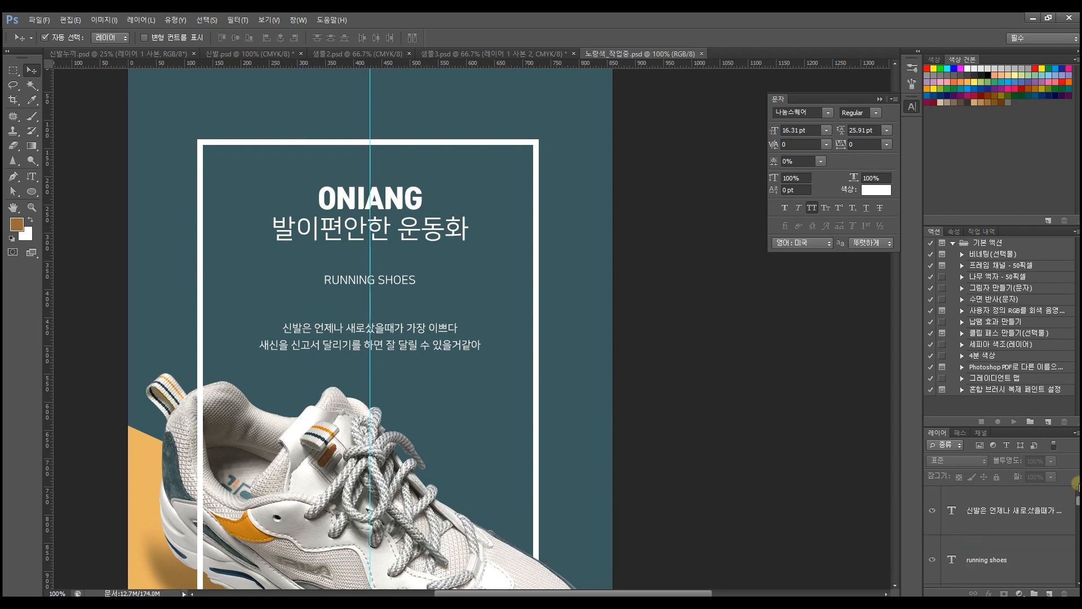
click(1048, 524)
click(1049, 592)
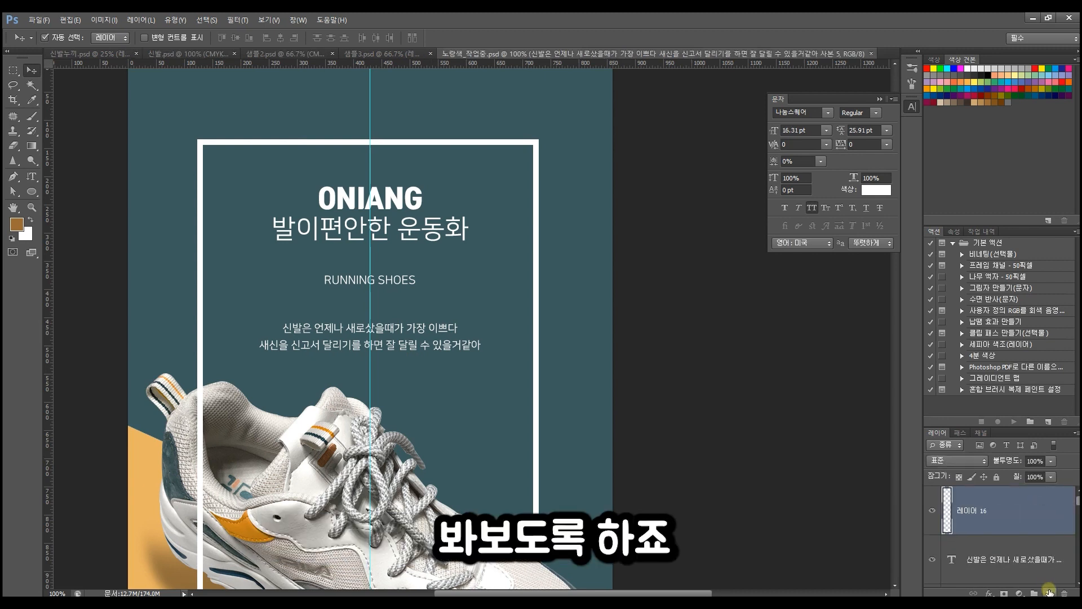
- Choose the Brush tool and set the foreground color to red fc0000
click(26, 116)
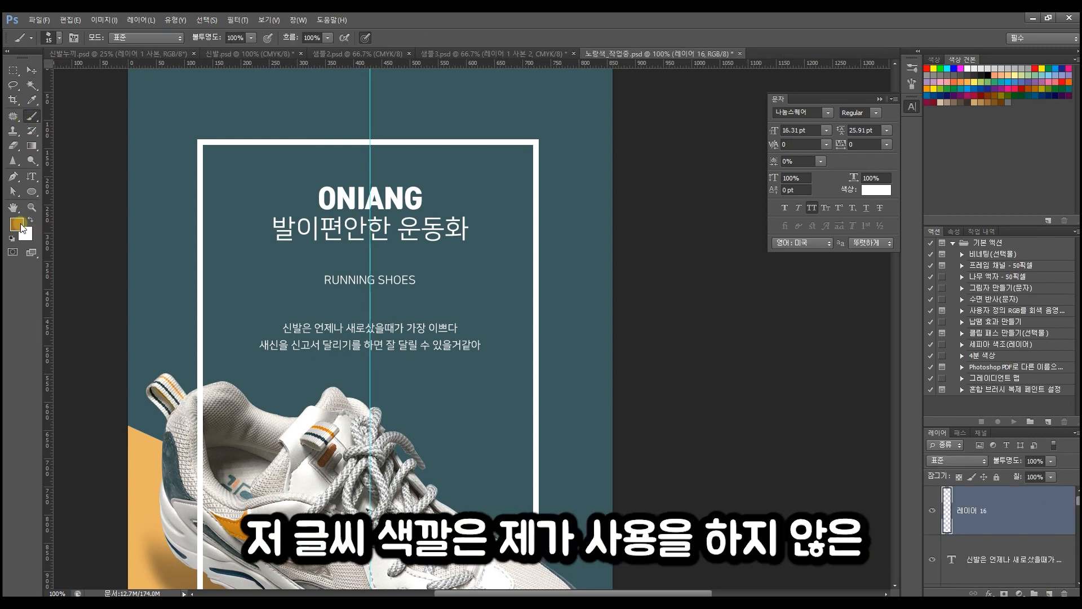
click(17, 224)
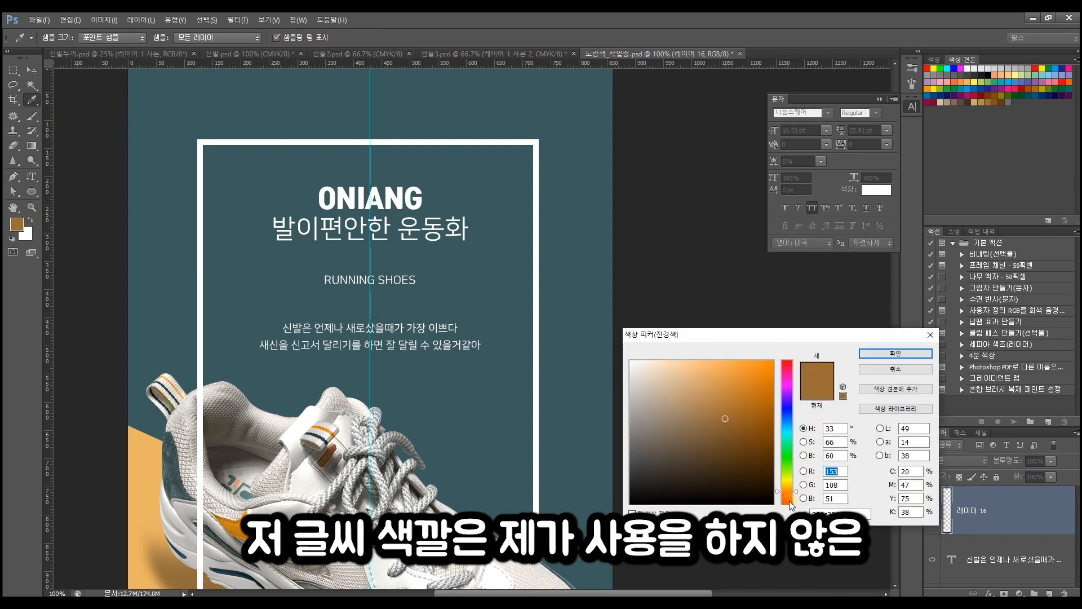
click(791, 505)
click(772, 361)
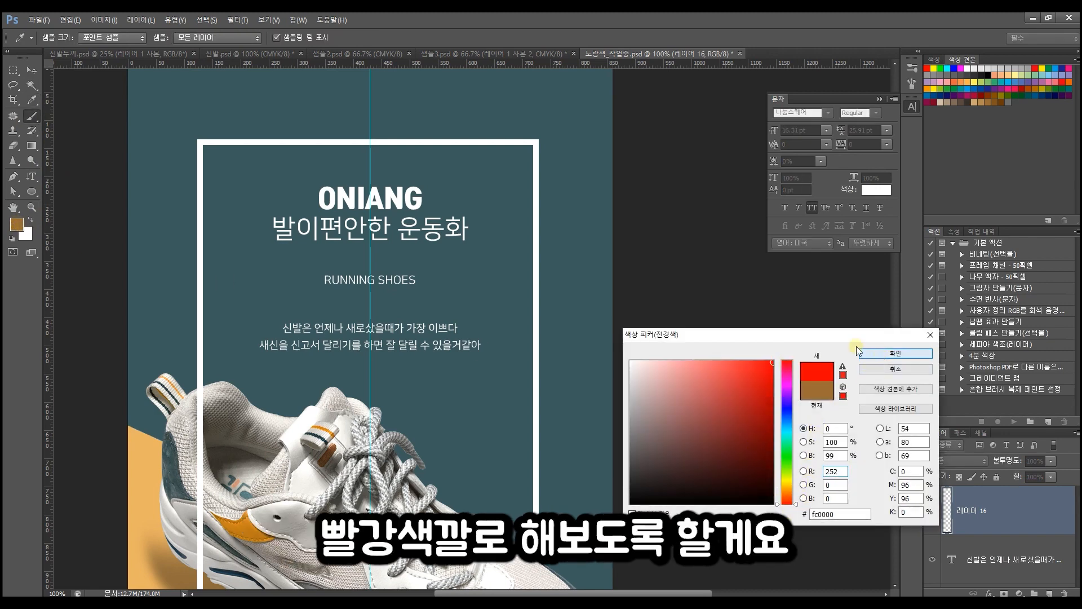
click(857, 353)
- Reduce the brush size to 8 px, testing strokes above the ONIANG title and undoing them
mouse_move(345, 73)
mouse_down()
mouse_move(376, 74)
mouse_move(336, 120)
mouse_move(389, 129)
mouse_up()
key(ctrl+z)
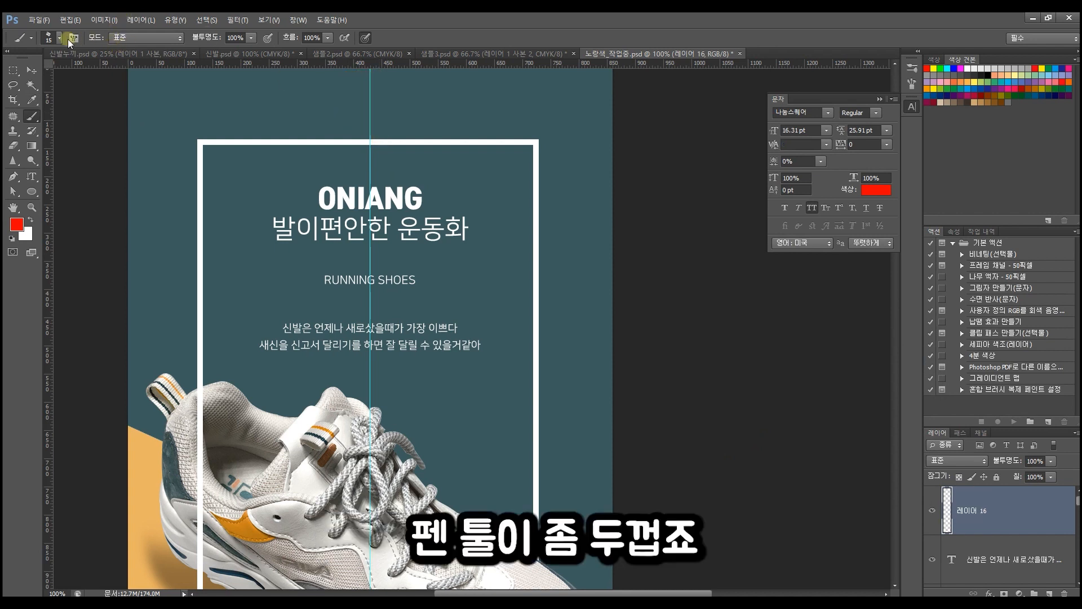
click(59, 37)
drag(26, 74, 24, 74)
mouse_move(349, 77)
mouse_down()
mouse_move(380, 87)
mouse_move(368, 123)
mouse_move(337, 129)
mouse_move(396, 133)
mouse_up()
key(ctrl+z)
- Handwrite 860 in red above the white frame of the first hero section, and undo it
scroll(434, 287, up, 1)
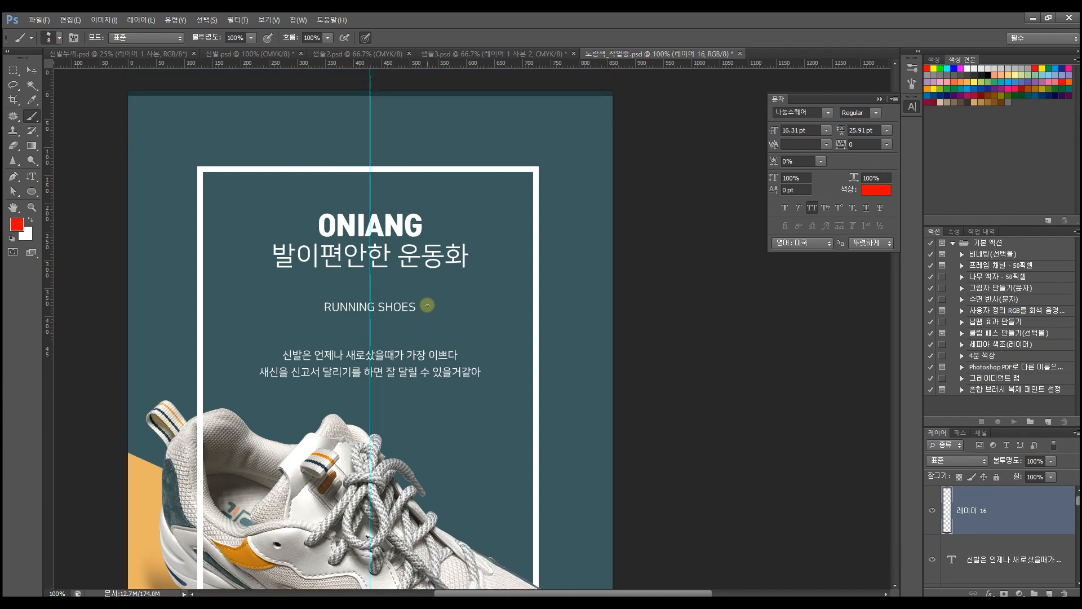
scroll(507, 304, down, 5)
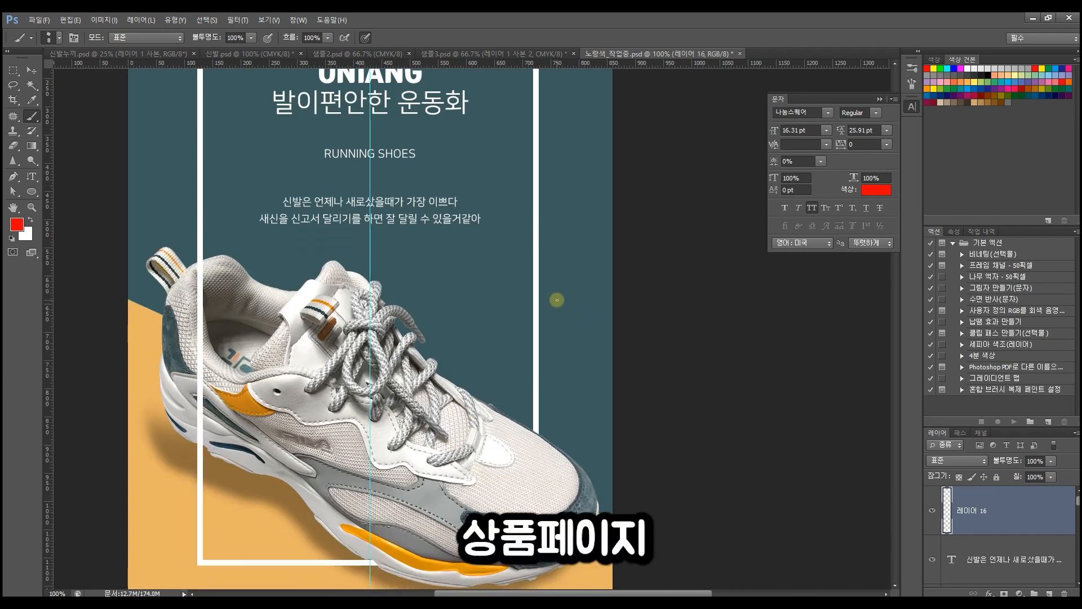
scroll(551, 293, up, 5)
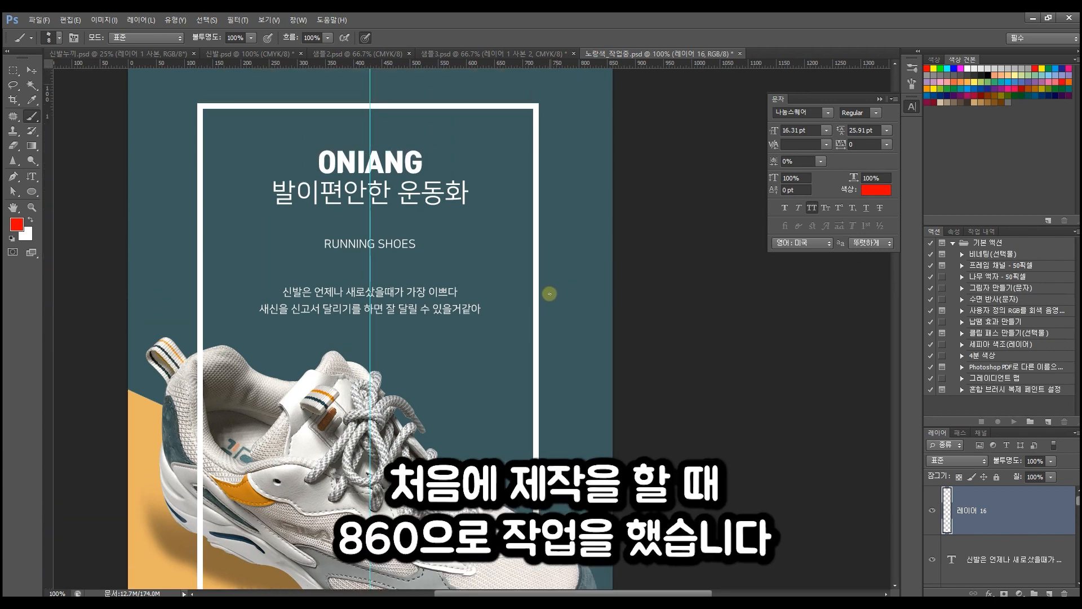
mouse_move(434, 131)
mouse_down()
mouse_move(448, 176)
mouse_move(435, 157)
mouse_move(478, 159)
mouse_move(463, 144)
mouse_up()
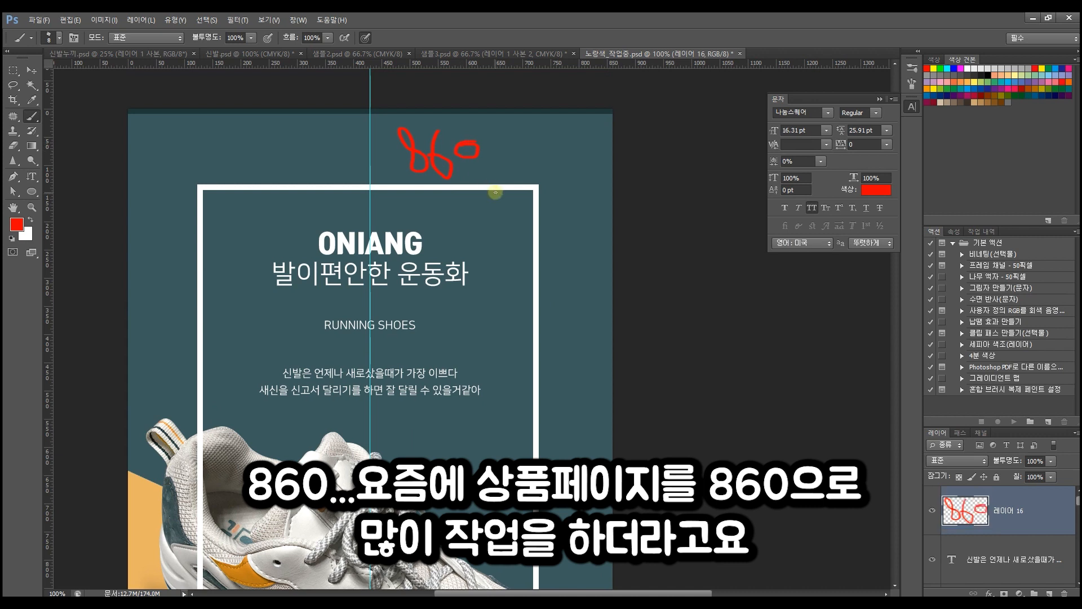
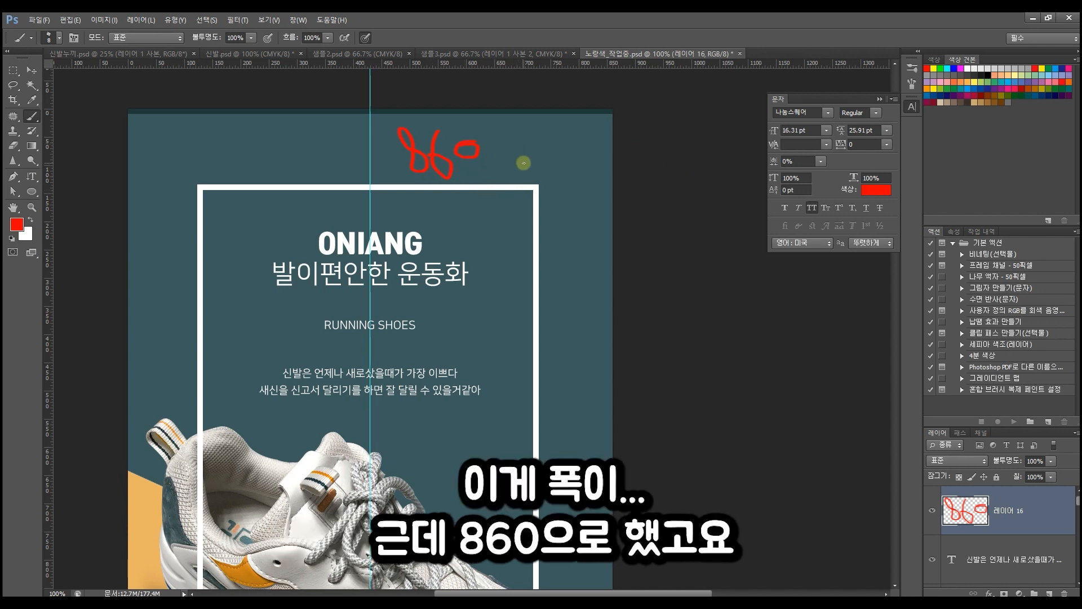
key(ctrl+z)
key(ctrl+z)
- Mark the center guide with red strokes, handwrite C+T above the frame, and undo the markings
mouse_move(367, 116)
mouse_down()
mouse_move(377, 221)
mouse_move(364, 112)
mouse_move(362, 203)
mouse_up()
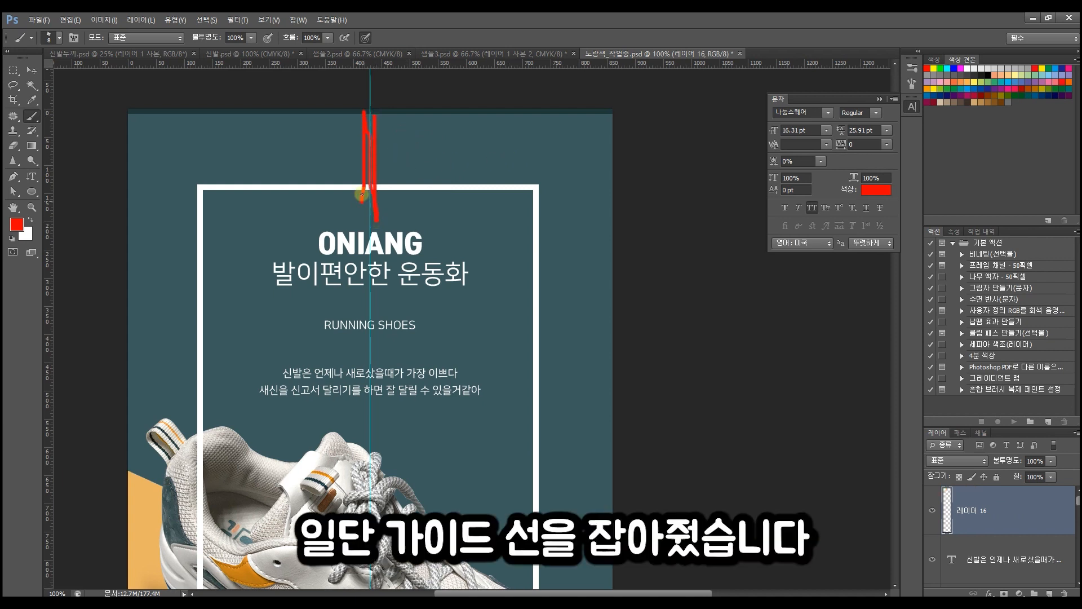
key(ctrl+z)
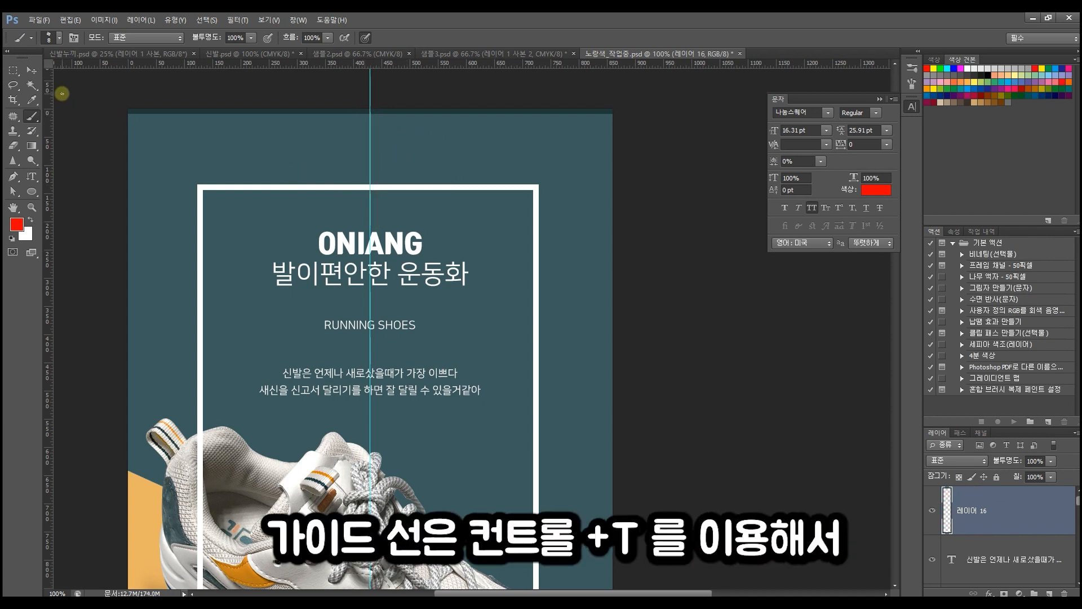
mouse_move(266, 144)
mouse_down()
mouse_move(251, 147)
mouse_move(285, 179)
mouse_move(327, 162)
mouse_up()
mouse_move(306, 192)
mouse_down()
mouse_move(306, 141)
mouse_move(387, 152)
mouse_move(361, 198)
mouse_up()
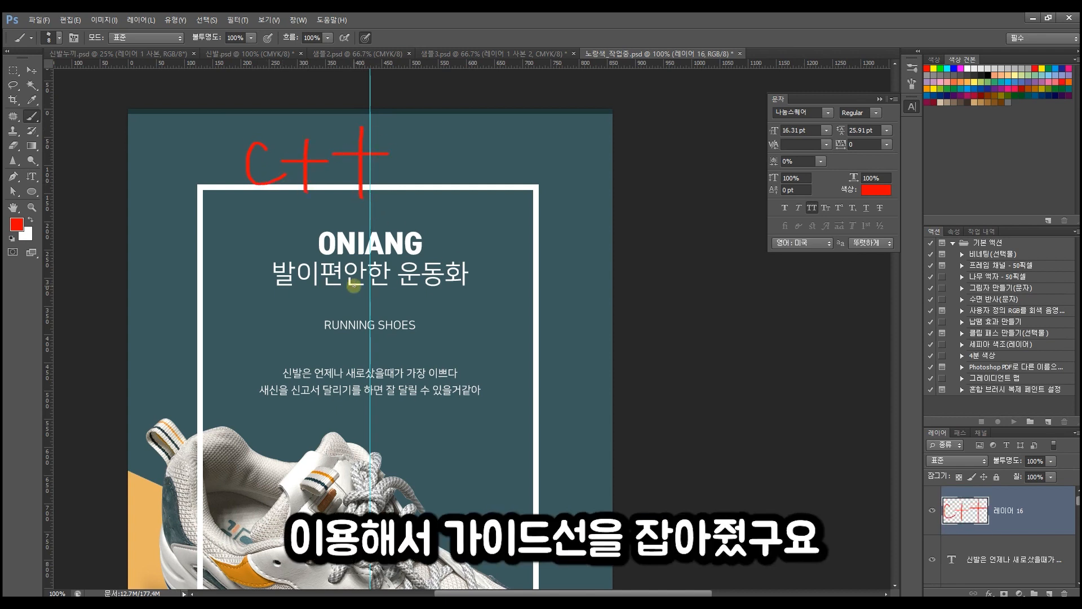
key(ctrl+alt+z)
key(ctrl+alt+z)
key(ctrl+alt+z)
key(ctrl+alt+z)
key(ctrl+alt+z)
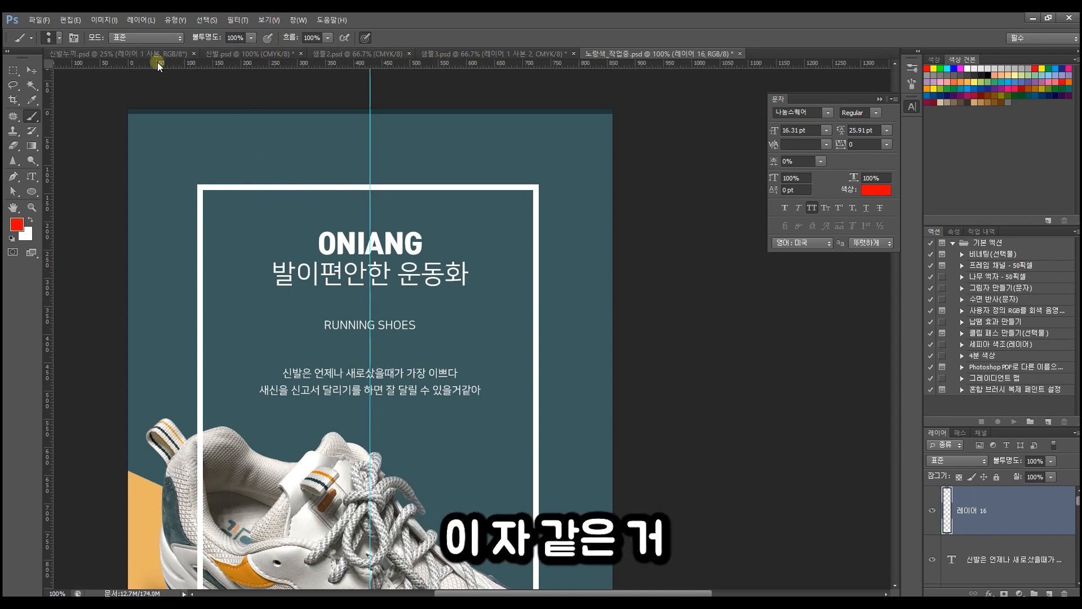
- Toggle the rulers off and on, and pull extra vertical guides onto the area around the frame's left edge
key(ctrl+r)
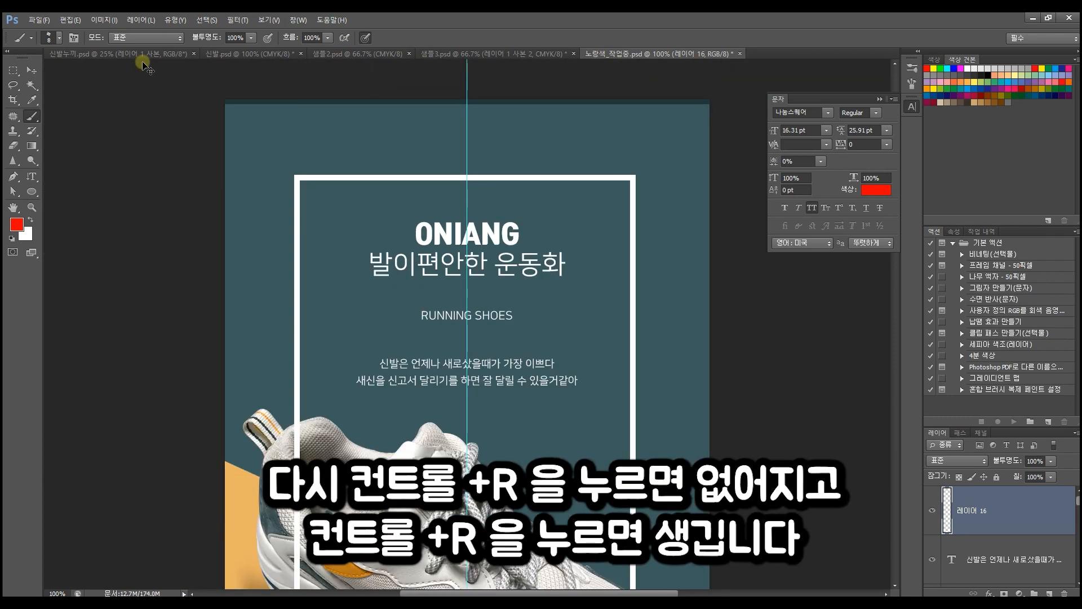
key(ctrl+r)
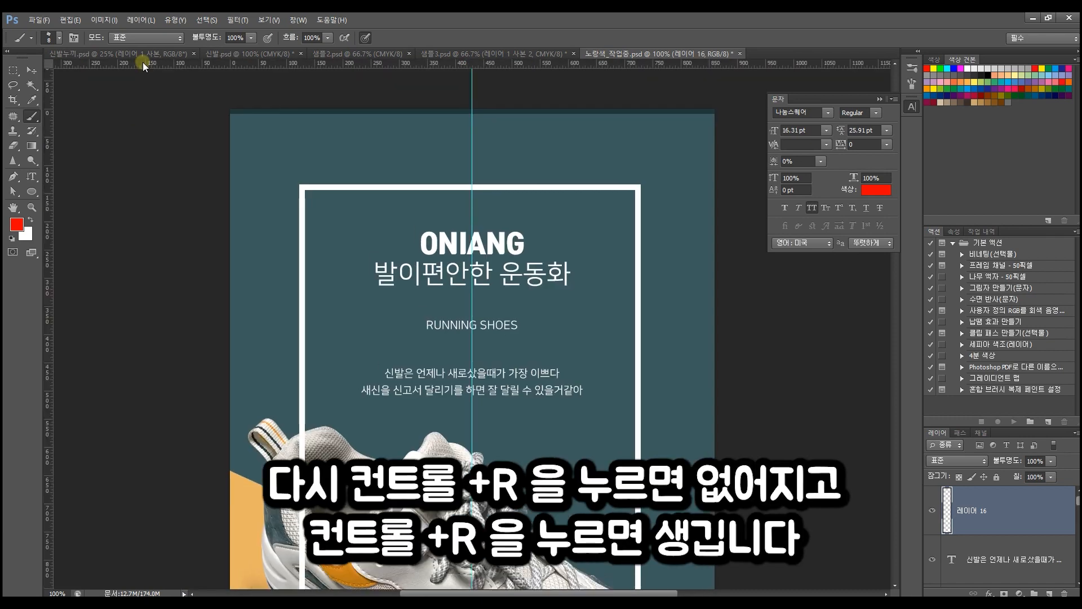
drag(54, 83, 304, 112)
drag(50, 111, 280, 121)
drag(50, 113, 272, 130)
drag(49, 111, 274, 142)
- Toggle the guides' visibility, and keep only the vertical center guide
key(ctrl+semicolon)
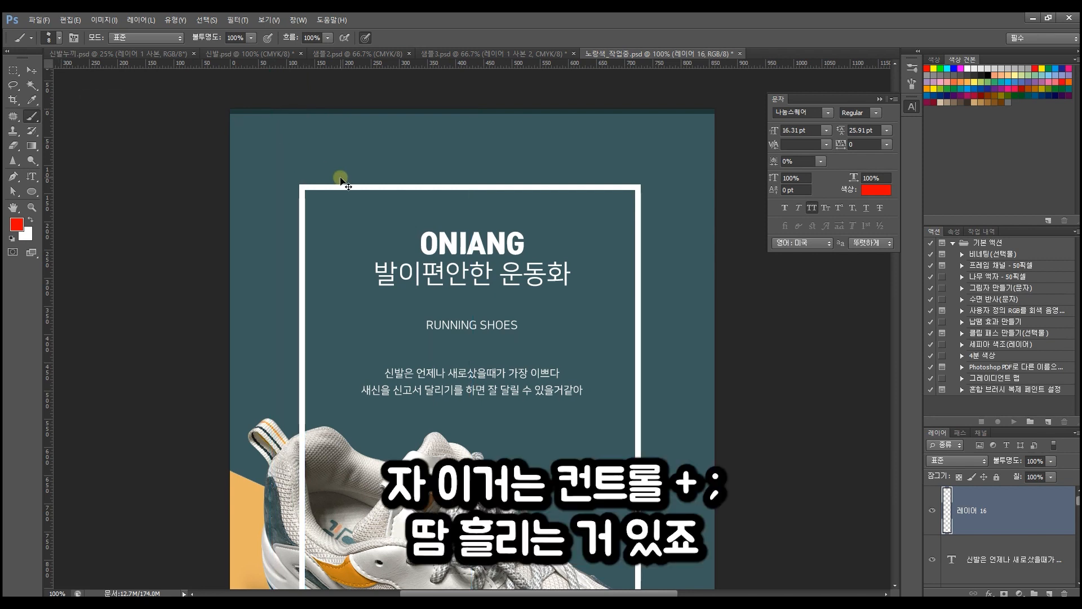
key(ctrl+semicolon)
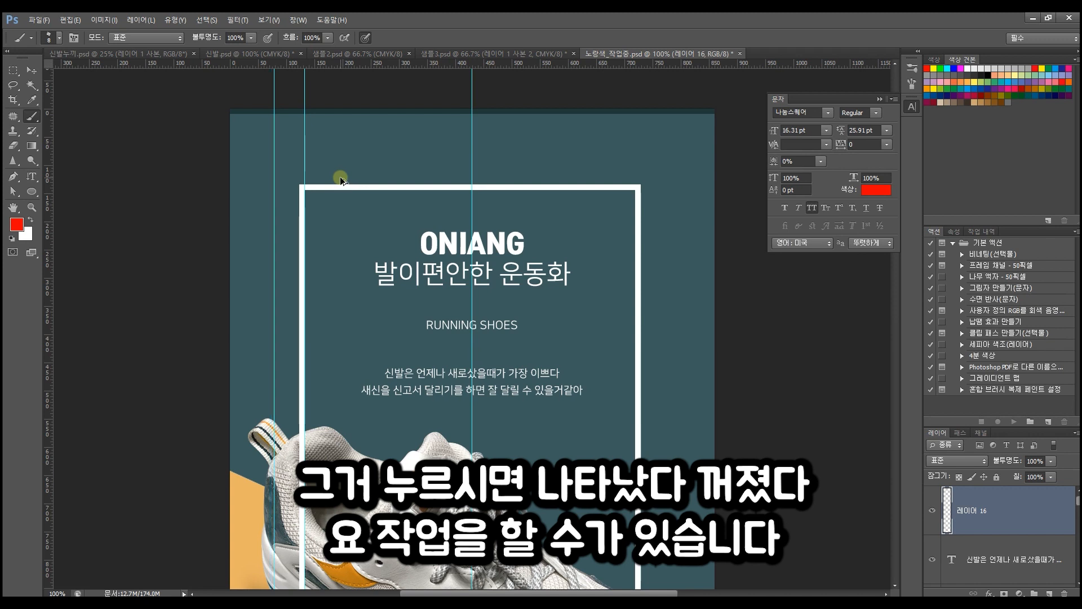
key(ctrl+semicolon)
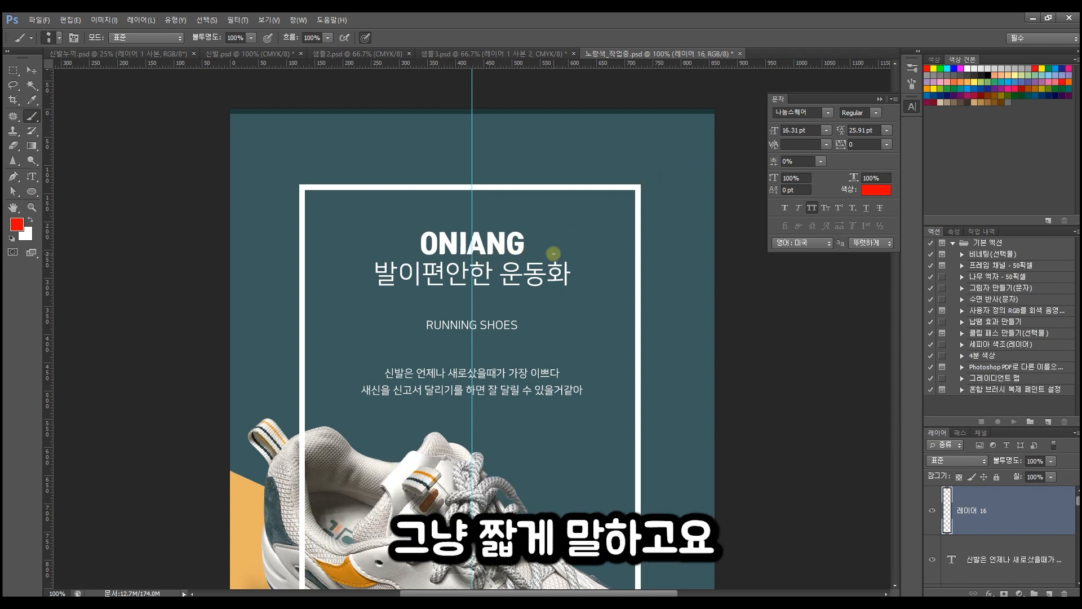
- Draw red brackets marking the margins above, left and right of the white frame in the first hero section
scroll(568, 245, down, 2)
scroll(448, 132, up, 1)
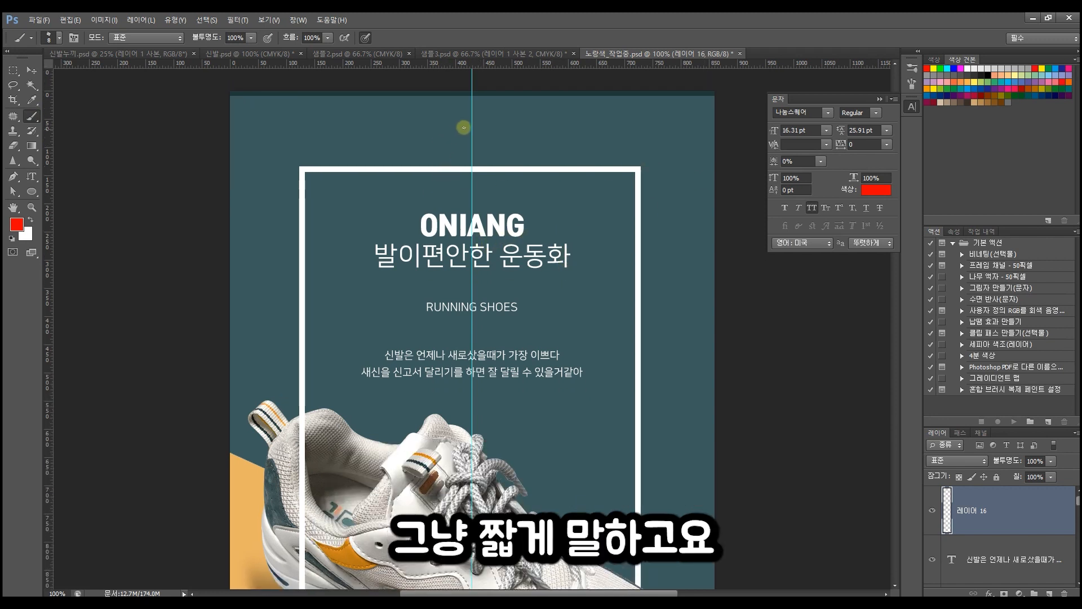
drag(491, 101, 495, 100)
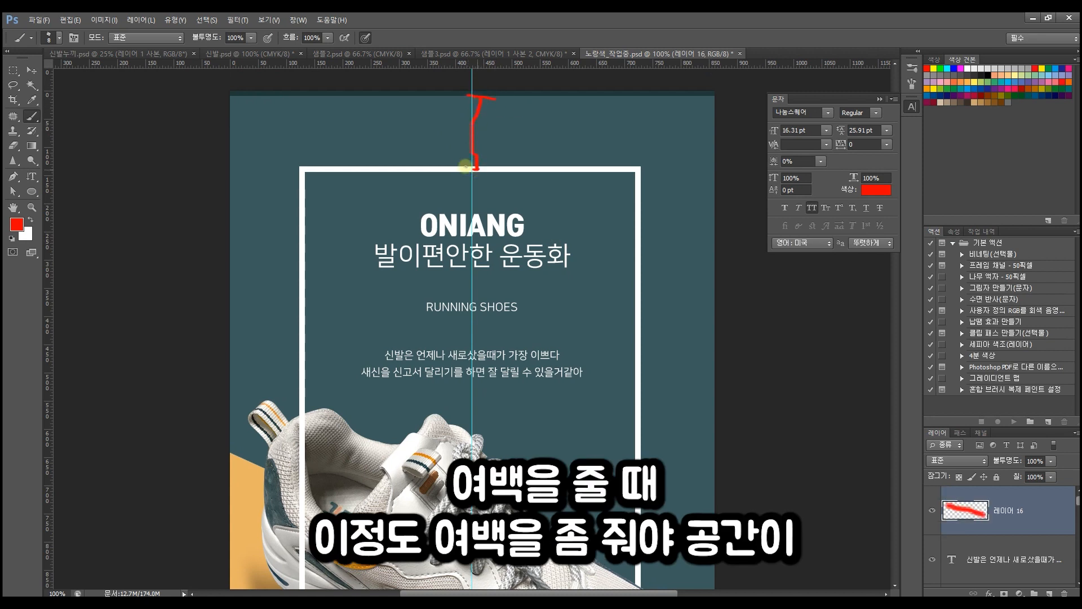
mouse_move(228, 261)
mouse_down()
mouse_move(293, 248)
mouse_move(294, 226)
mouse_move(291, 270)
mouse_up()
mouse_move(644, 249)
mouse_down()
mouse_move(650, 277)
mouse_move(665, 263)
mouse_move(711, 262)
mouse_move(714, 251)
mouse_move(711, 289)
mouse_move(712, 248)
mouse_up()
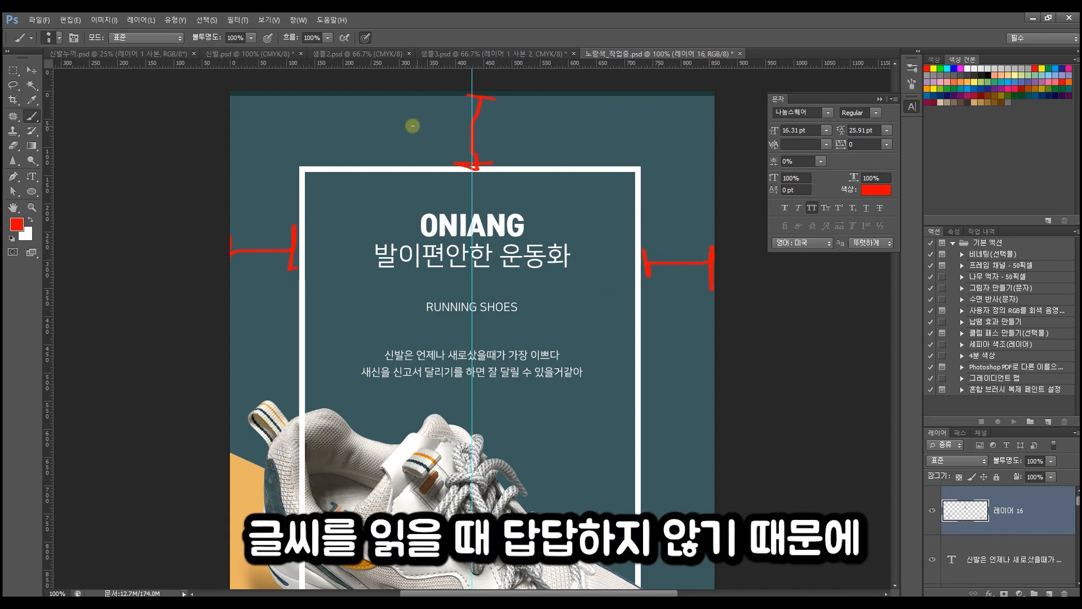
- Draw red arcs marking the vertical gaps between the frame, title, RUNNING SHOES line, description and shoe
scroll(435, 218, down, 1)
scroll(435, 218, down, 1)
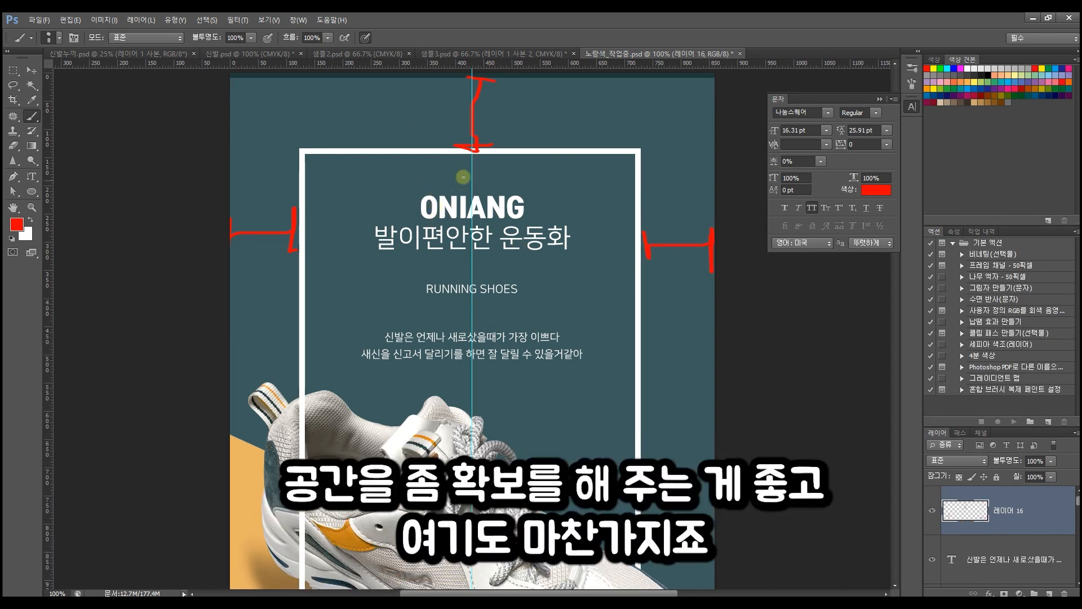
drag(476, 150, 468, 191)
mouse_move(476, 253)
mouse_down()
mouse_move(489, 274)
mouse_move(470, 280)
mouse_move(498, 387)
mouse_move(472, 410)
mouse_up()
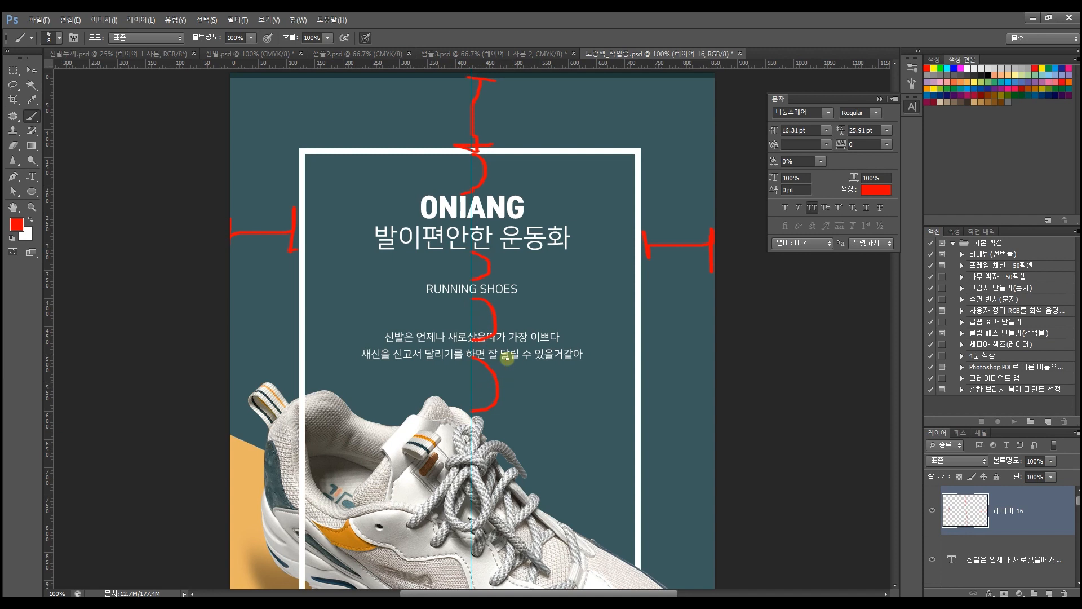
- Underline the description's shorter first line in red, and draw trapezoids around the title block and the RUNNING SHOES text block
drag(382, 346, 541, 345)
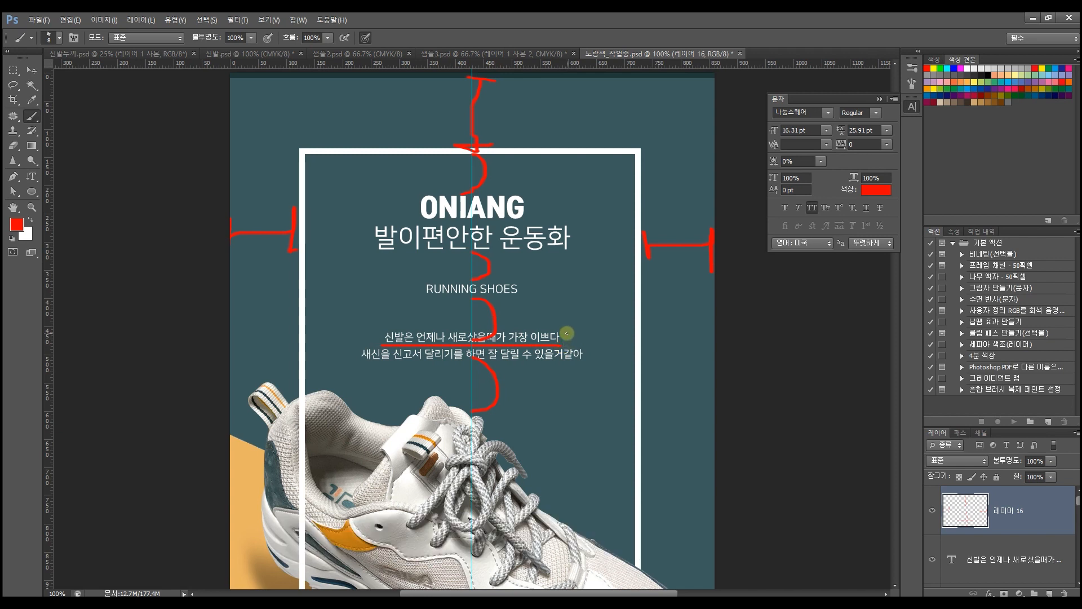
drag(562, 335, 562, 348)
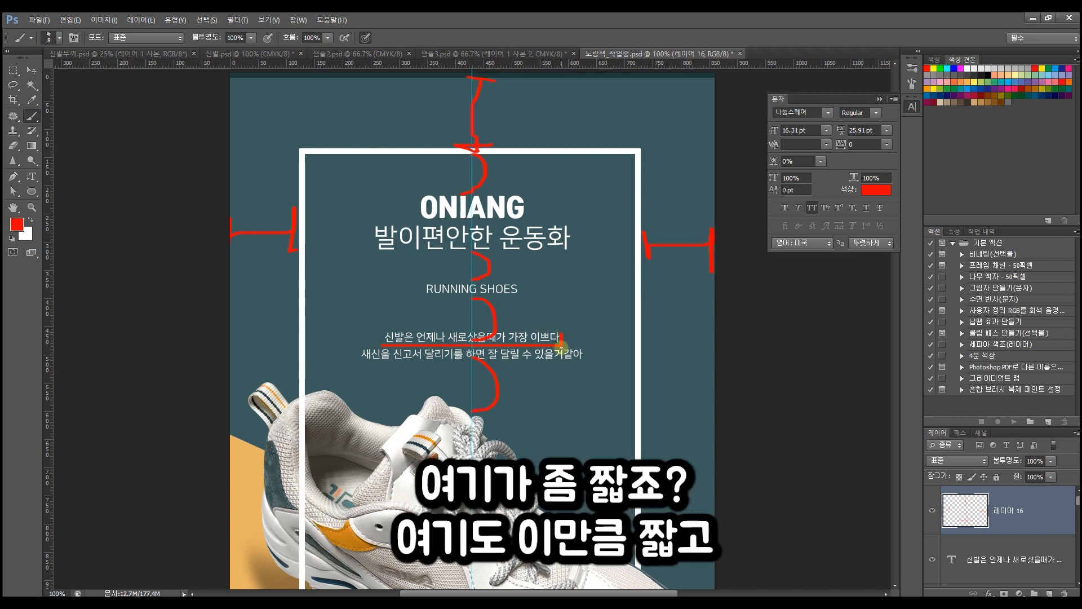
mouse_move(381, 340)
mouse_down()
mouse_move(366, 340)
mouse_move(366, 351)
mouse_move(383, 346)
mouse_move(367, 368)
mouse_move(589, 367)
mouse_move(534, 284)
mouse_move(423, 271)
mouse_move(357, 356)
mouse_move(594, 370)
mouse_move(542, 282)
mouse_move(423, 272)
mouse_move(589, 255)
mouse_move(540, 195)
mouse_move(477, 190)
mouse_move(414, 194)
mouse_move(353, 257)
mouse_up()
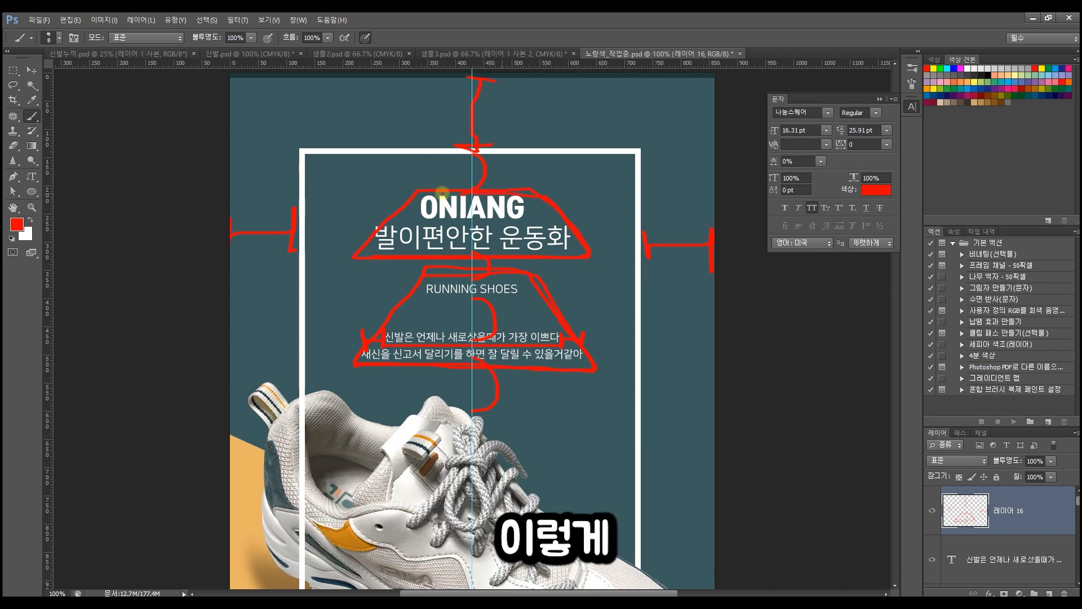
- Draw a red line along the frame's left edge across the shoe, and a diagonal arrow showing the shoe's direction
scroll(513, 267, down, 5)
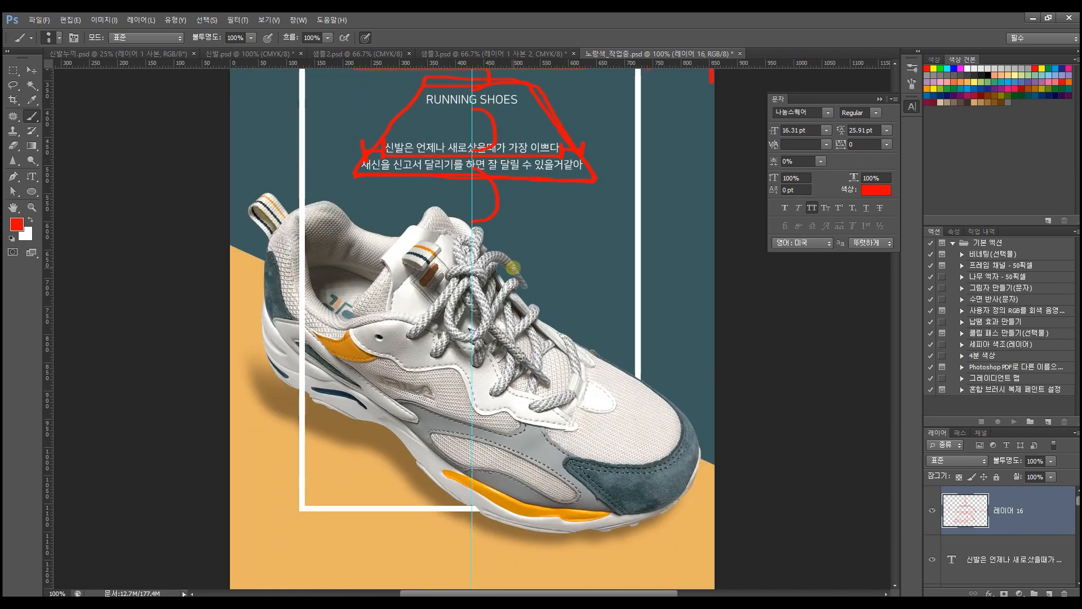
scroll(451, 293, up, 2)
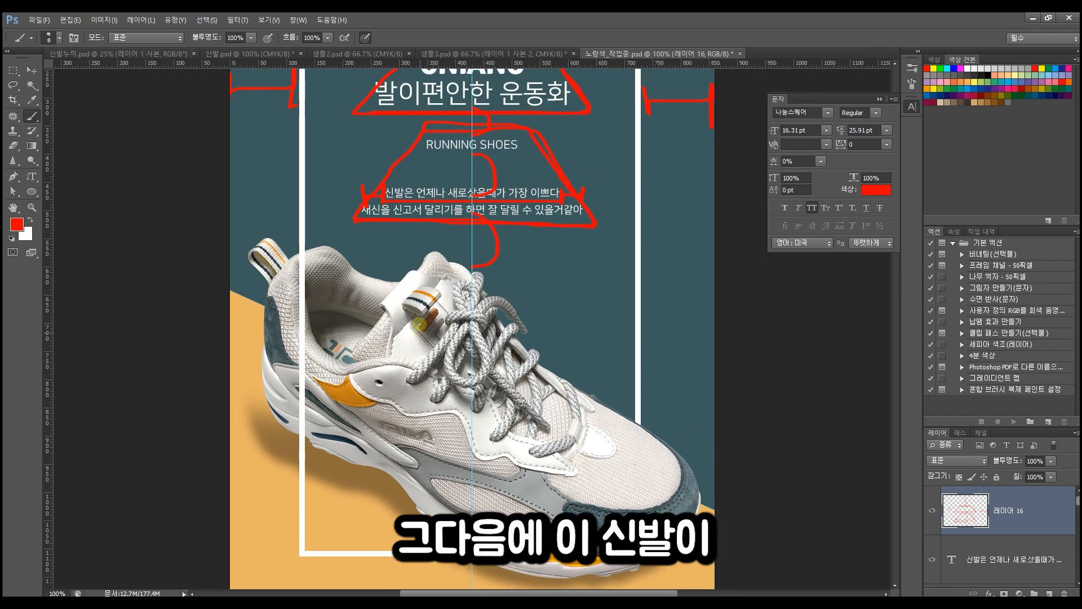
scroll(419, 324, up, 1)
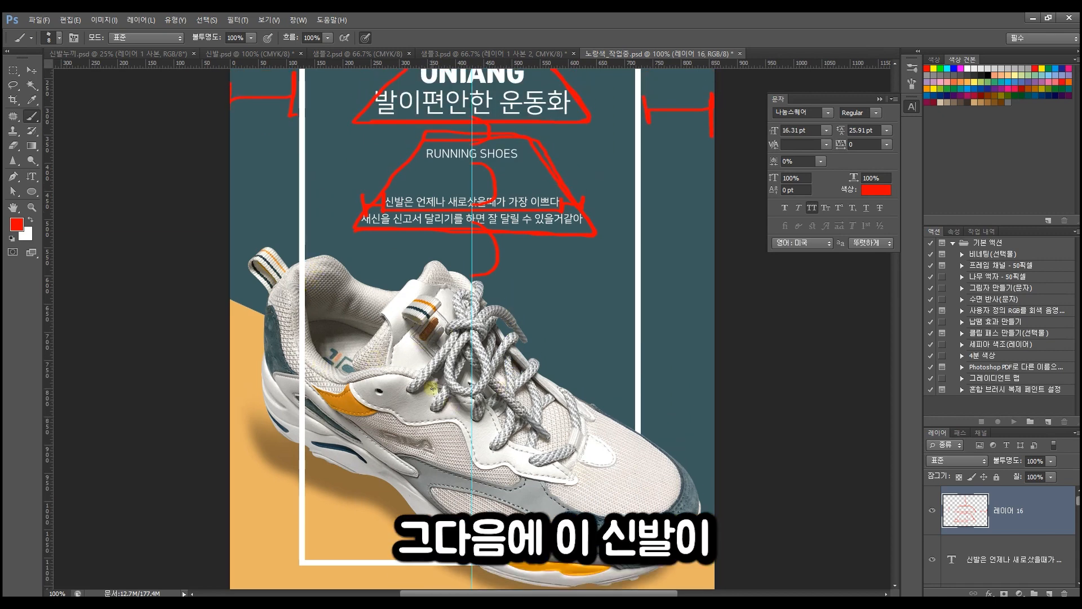
drag(303, 213, 302, 420)
drag(353, 375, 482, 441)
drag(491, 402, 487, 447)
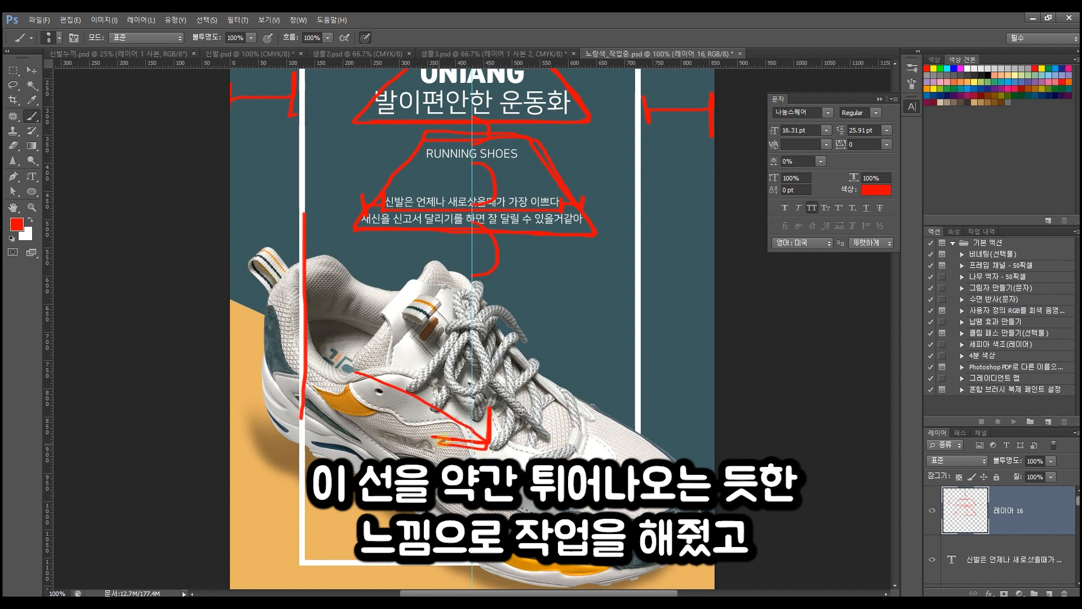
- Draw several red diagonal lines across the shoe, following the slanted teal and yellow background split
scroll(454, 390, down, 2)
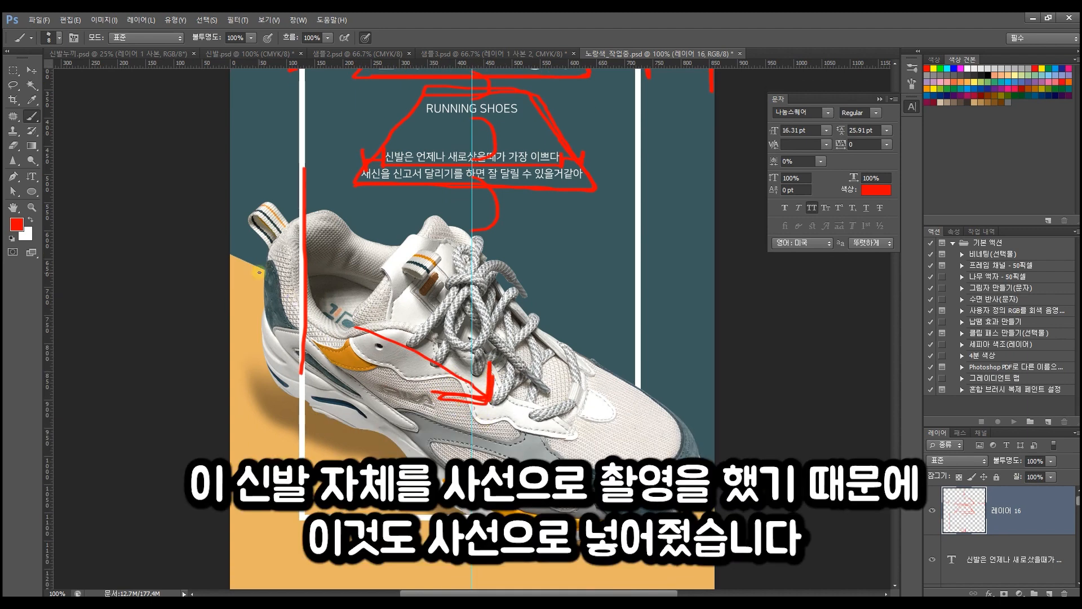
drag(221, 252, 692, 454)
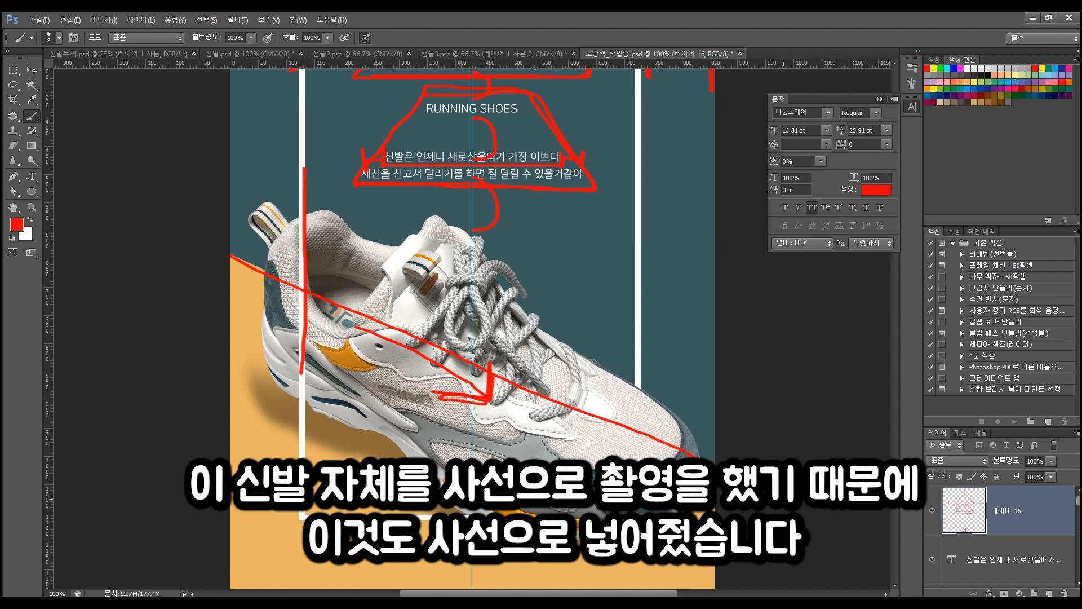
mouse_move(217, 252)
mouse_down()
mouse_move(692, 455)
mouse_move(492, 370)
mouse_move(386, 347)
mouse_move(783, 516)
mouse_move(164, 233)
mouse_move(684, 501)
mouse_up()
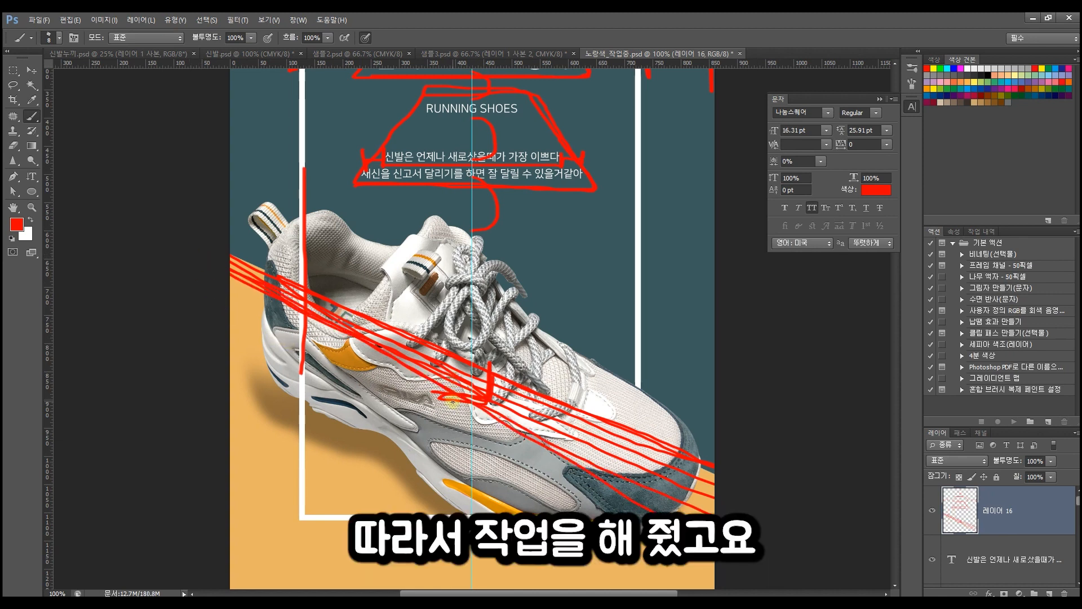
- Circle the front part of the shoe in red where it overlaps the white frame
scroll(452, 402, down, 1)
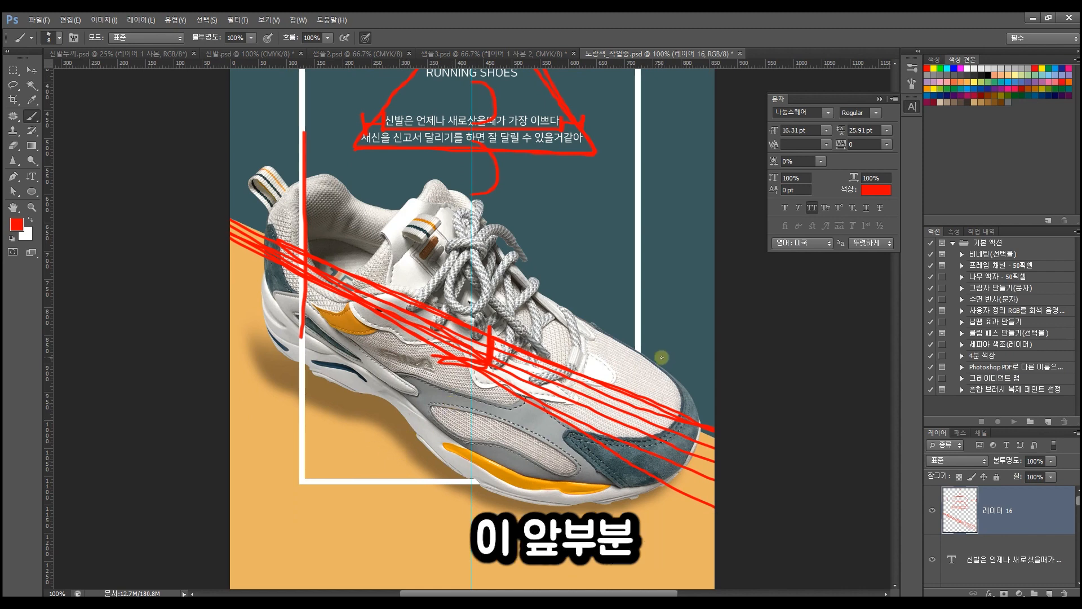
drag(508, 424, 436, 454)
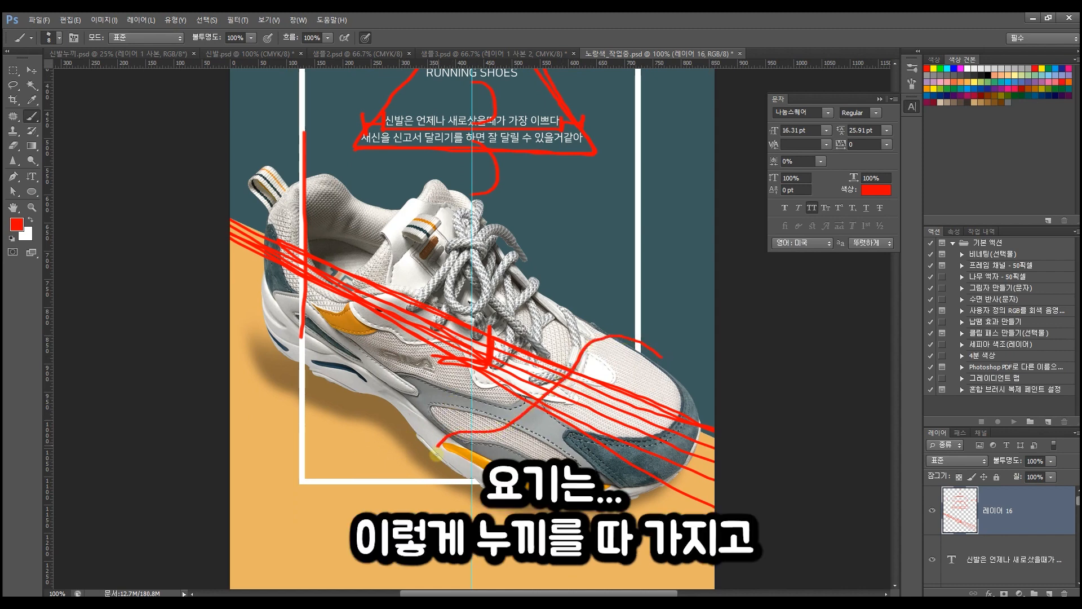
mouse_move(702, 506)
mouse_down()
mouse_move(690, 360)
mouse_move(649, 343)
mouse_move(611, 342)
mouse_move(615, 368)
mouse_move(612, 342)
mouse_move(566, 381)
mouse_move(488, 420)
mouse_move(445, 425)
mouse_up()
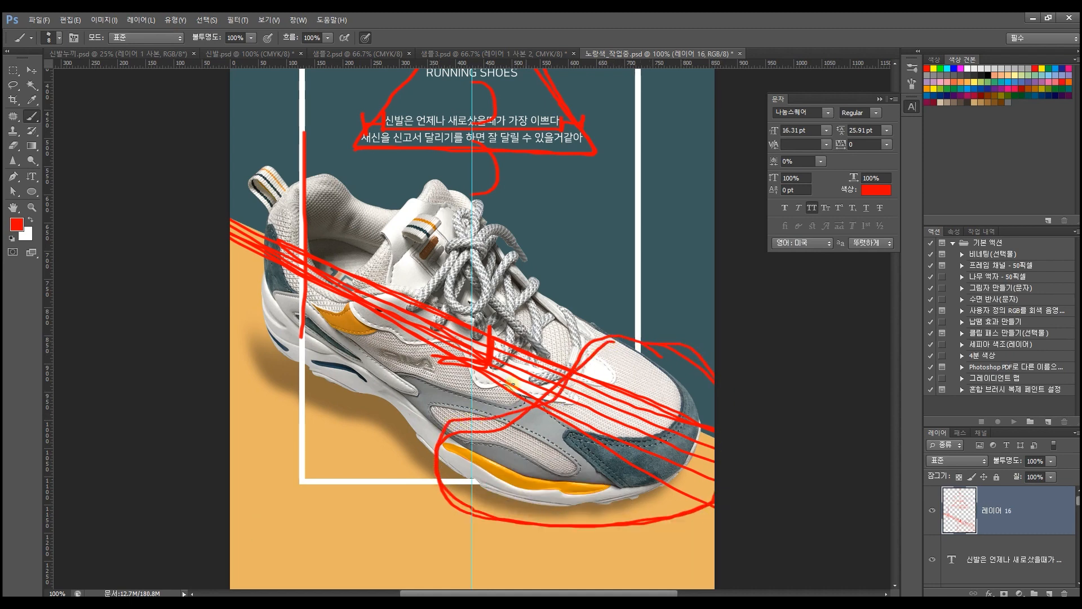
- Trace the shoe's shadow in red from the sole to the heel, and mark the faded heel end with arrows
scroll(492, 393, down, 1)
scroll(491, 393, down, 1)
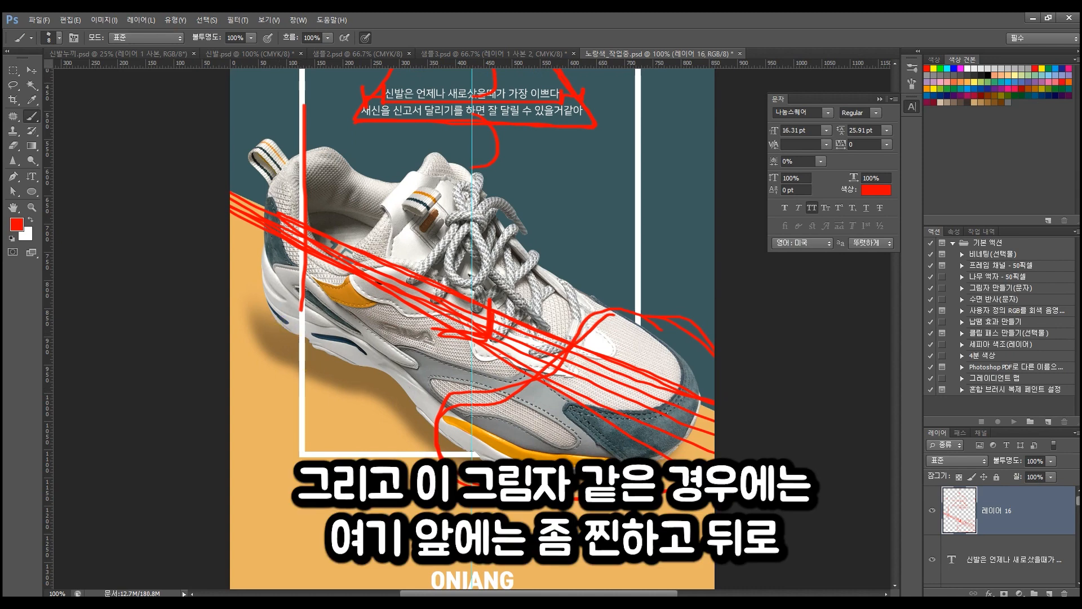
mouse_move(448, 448)
mouse_down()
mouse_move(373, 393)
mouse_move(314, 379)
mouse_move(251, 326)
mouse_up()
drag(258, 285, 249, 325)
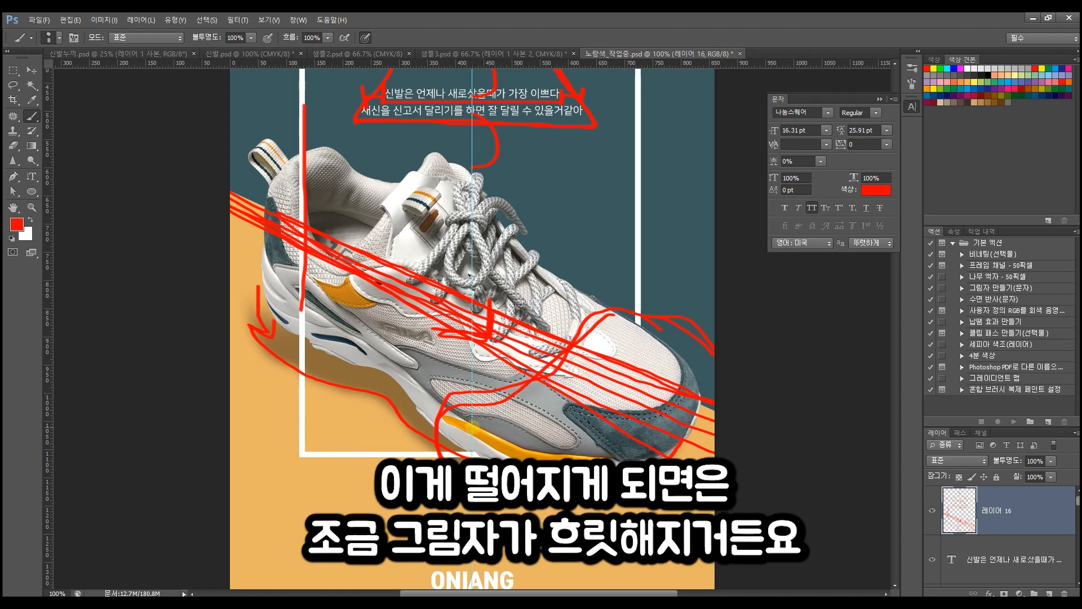
mouse_move(253, 286)
mouse_down()
mouse_move(253, 310)
mouse_move(275, 351)
mouse_move(257, 347)
mouse_move(281, 334)
mouse_move(281, 358)
mouse_move(240, 354)
mouse_move(278, 344)
mouse_up()
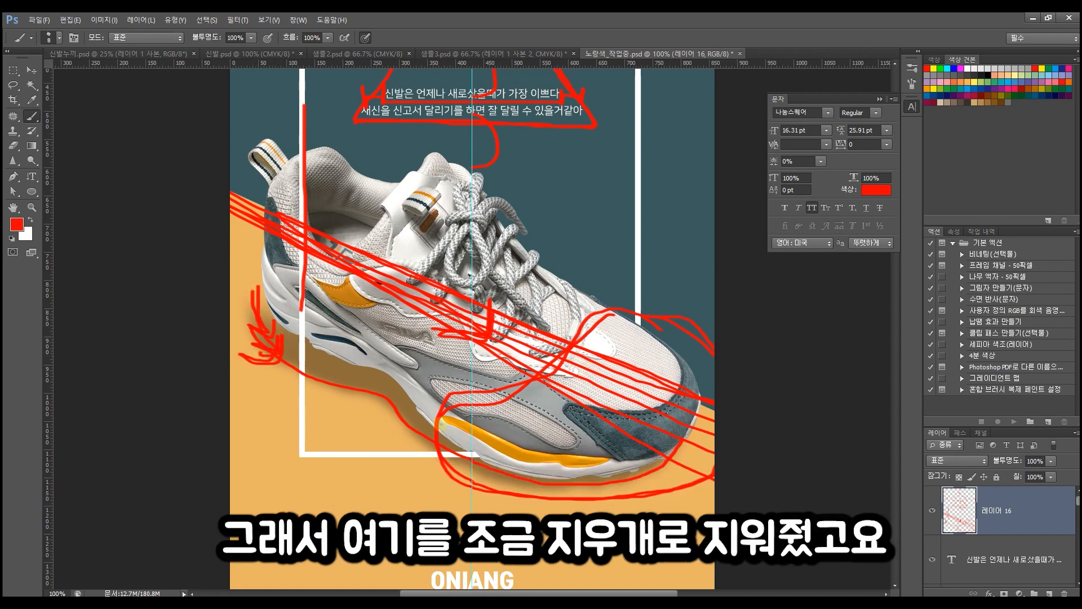
- Circle the yellow accents on the shoe's tongue, heel loop and side panel, and draw a red arrow below the heel
scroll(476, 421, down, 1)
scroll(462, 395, up, 3)
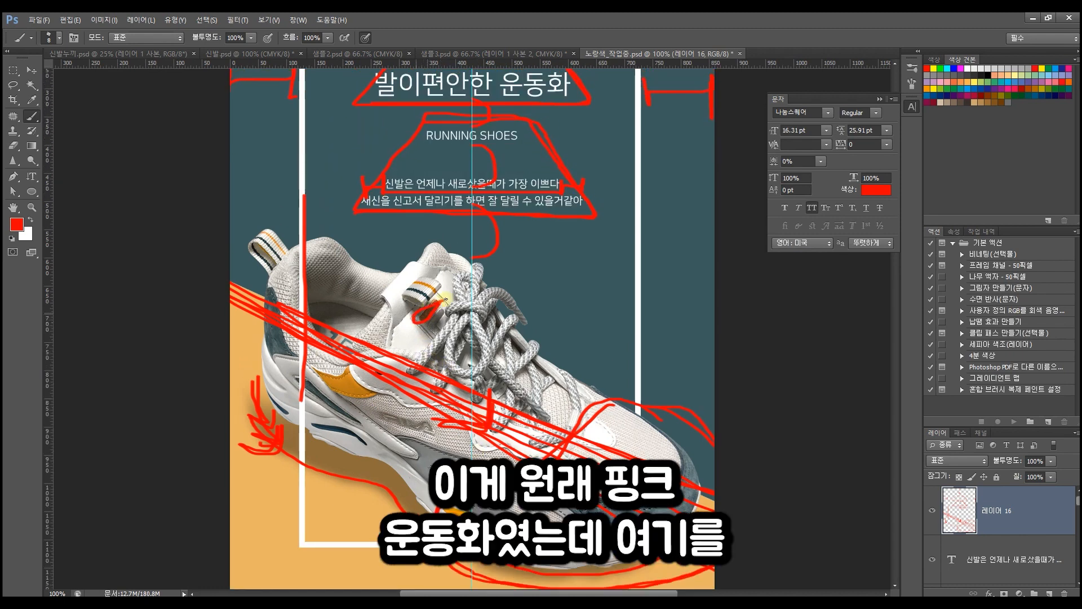
mouse_move(430, 293)
mouse_down()
mouse_move(413, 276)
mouse_move(440, 296)
mouse_up()
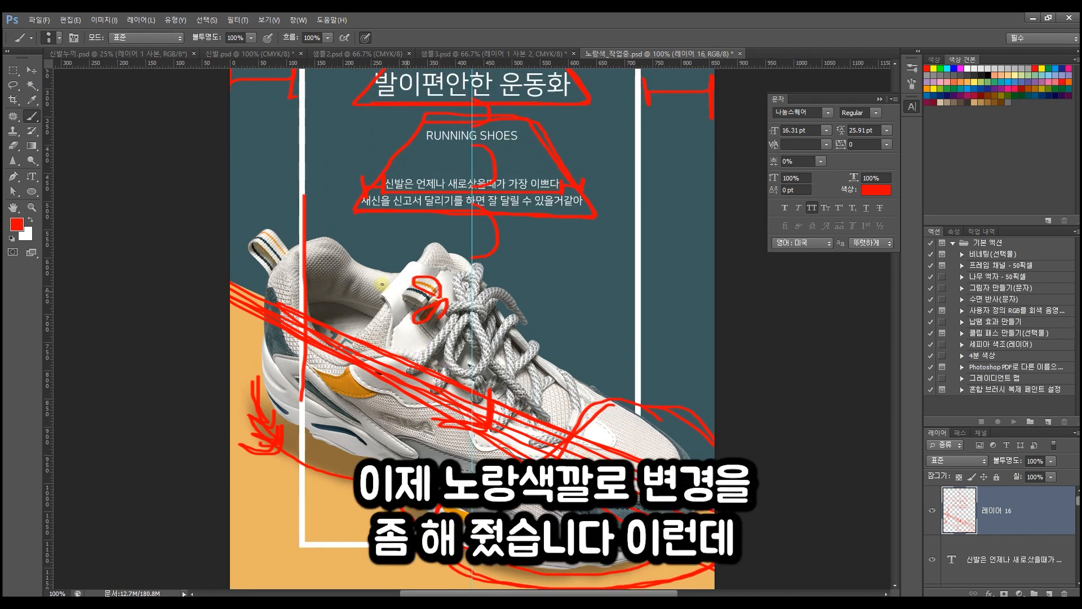
drag(255, 228, 292, 255)
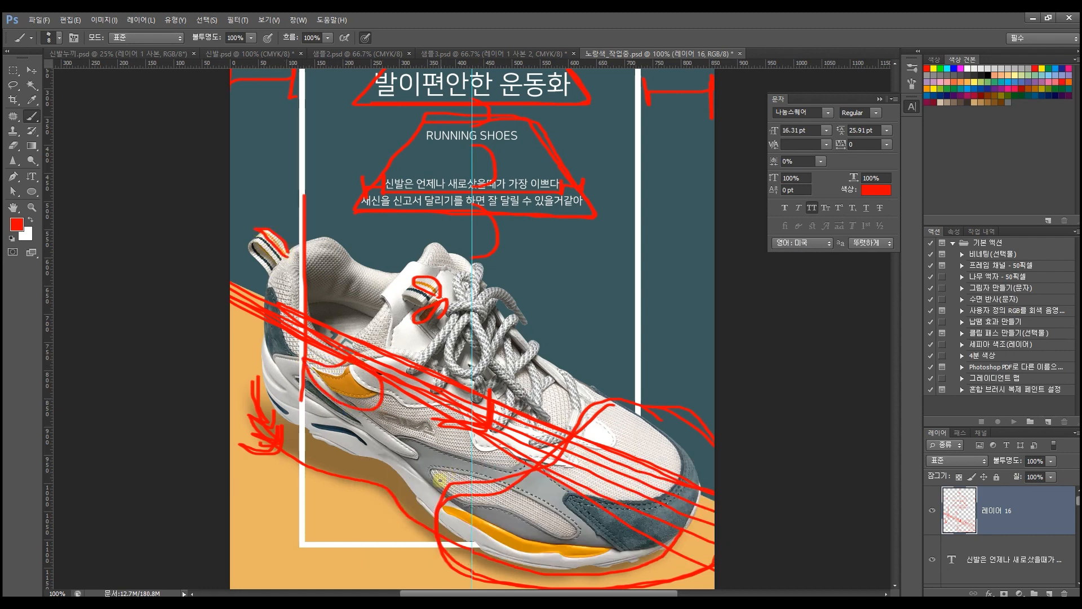
scroll(249, 459, down, 1)
drag(285, 449, 278, 473)
scroll(343, 446, down, 5)
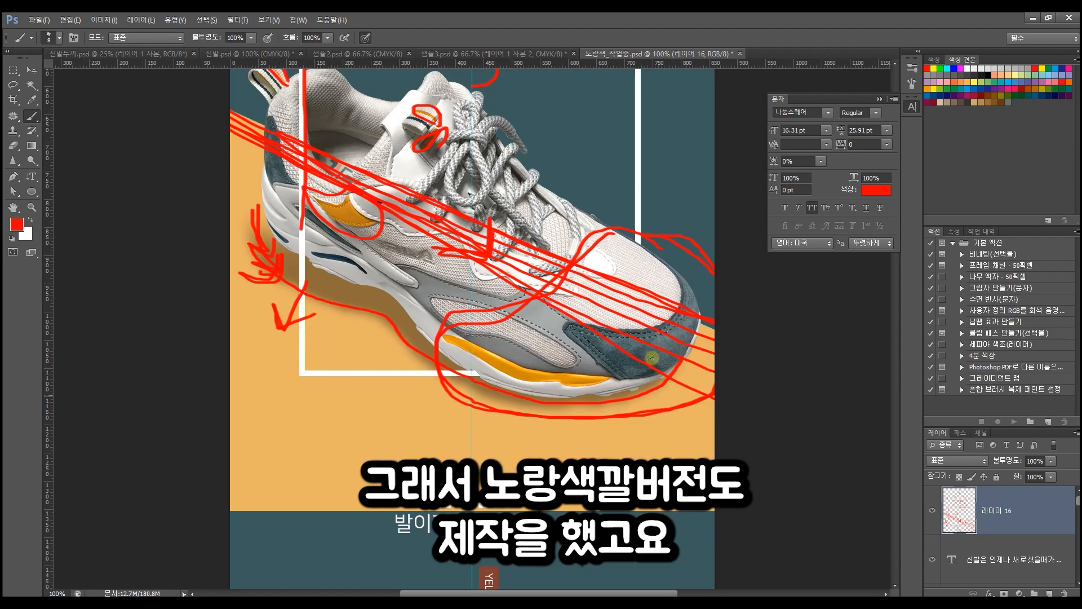
- Draw a red downward arrow from the yellow area into the teal section beside the second ONIANG title
scroll(815, 390, down, 3)
scroll(800, 378, down, 6)
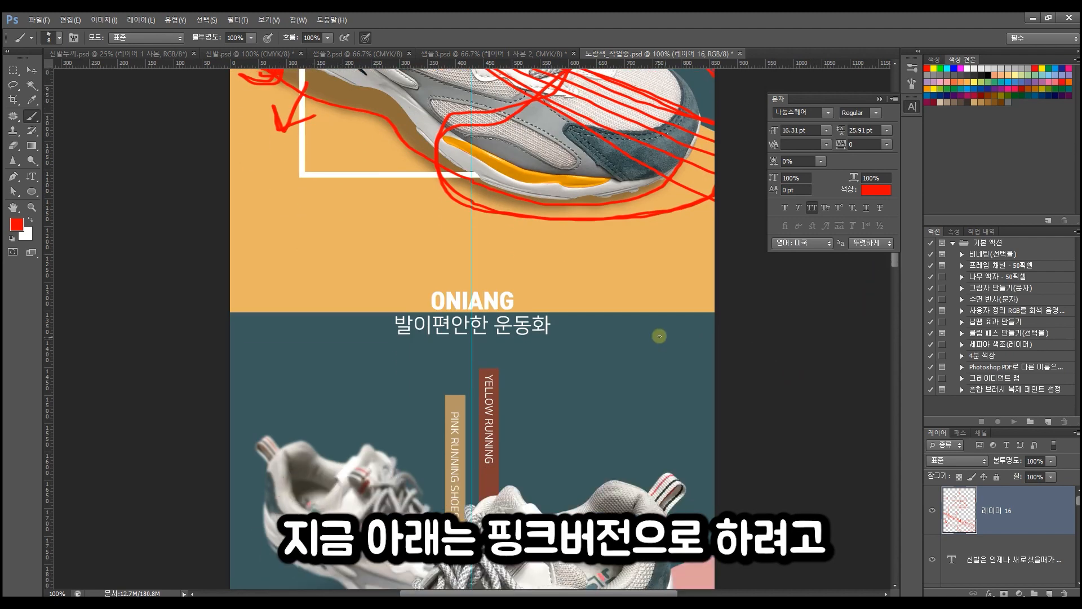
mouse_move(621, 250)
mouse_down()
mouse_move(604, 342)
mouse_move(655, 314)
mouse_up()
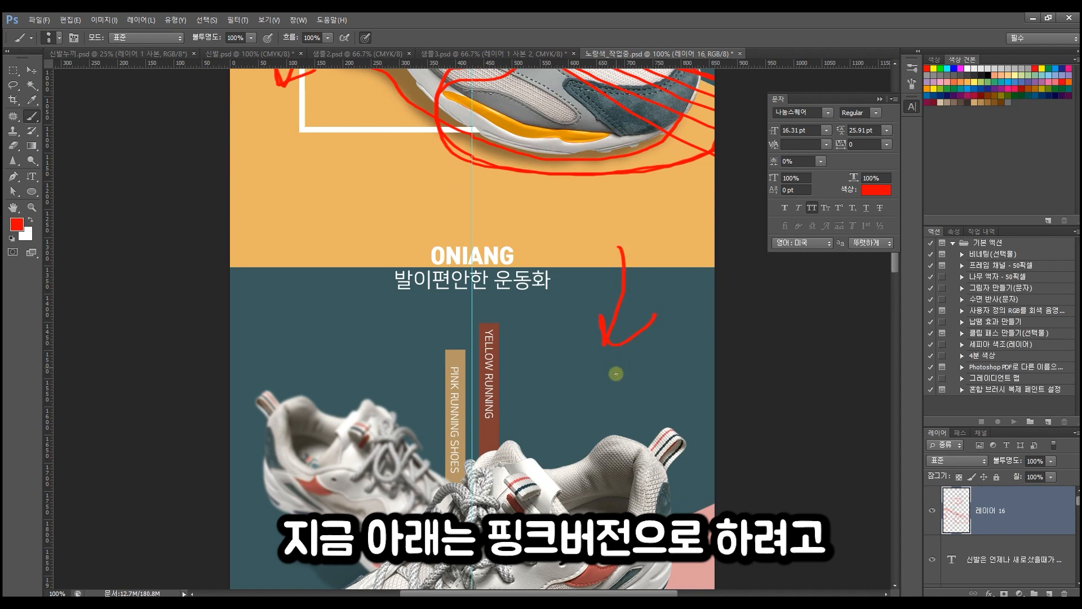
- Circle the second ONIANG title and its Korean line in red, draw a line along the color boundary, and box both texts
scroll(614, 372, up, 5)
scroll(564, 344, down, 2)
mouse_move(531, 322)
mouse_down()
mouse_move(414, 307)
mouse_move(540, 316)
mouse_move(582, 338)
mouse_move(411, 334)
mouse_move(568, 337)
mouse_move(576, 367)
mouse_move(592, 353)
mouse_up()
mouse_move(512, 332)
mouse_down()
mouse_move(435, 320)
mouse_move(449, 305)
mouse_move(525, 314)
mouse_move(512, 332)
mouse_move(467, 333)
mouse_up()
drag(245, 326, 722, 337)
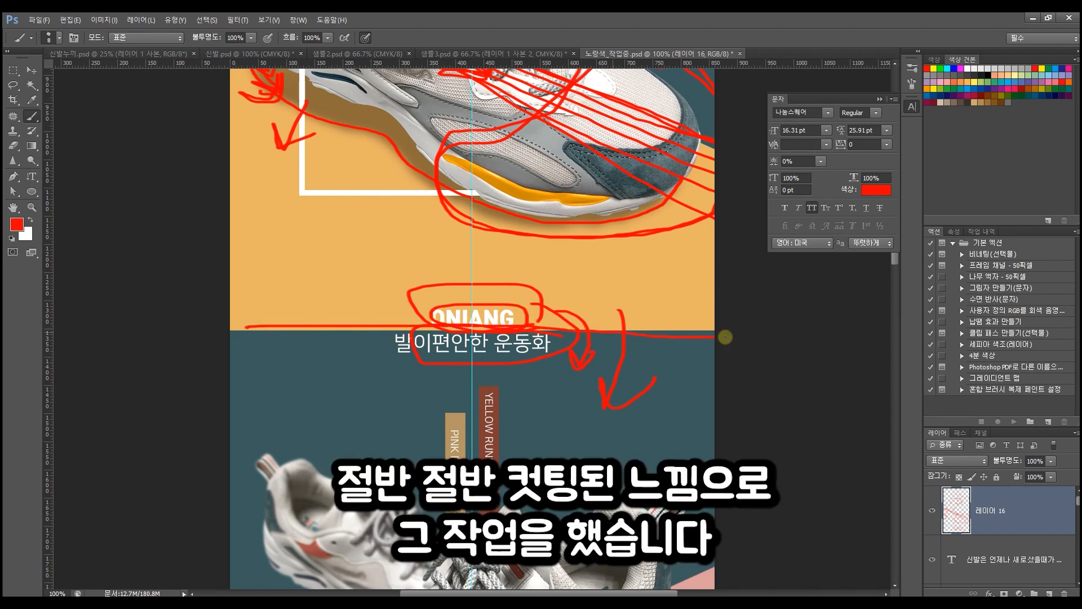
mouse_move(416, 303)
mouse_down()
mouse_move(394, 352)
mouse_move(408, 368)
mouse_move(584, 368)
mouse_move(582, 304)
mouse_move(400, 301)
mouse_up()
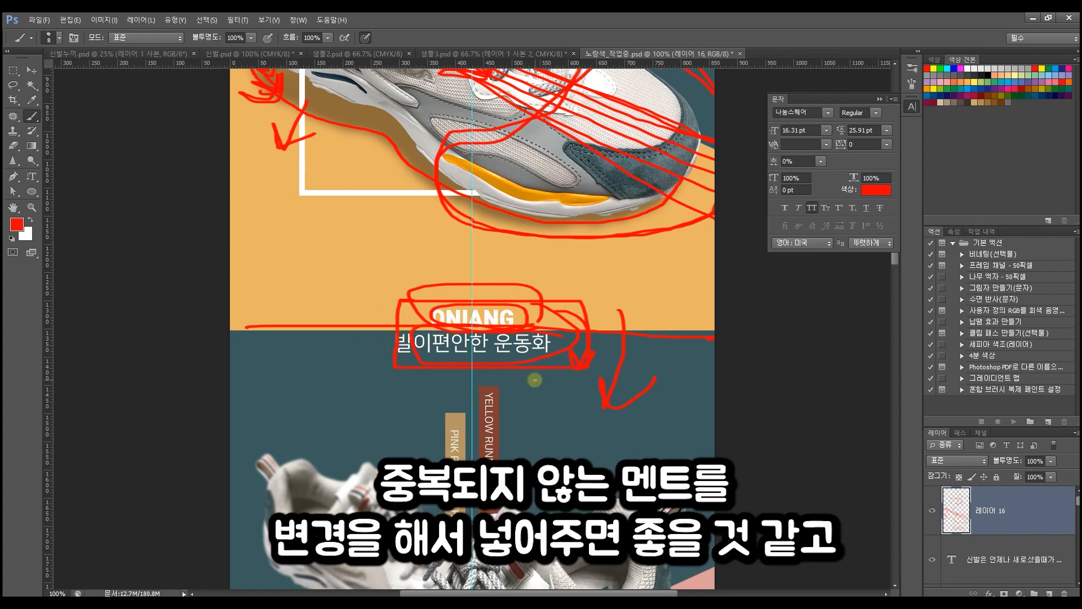
- Outline the front and rear shoes of the second hero section in red
scroll(567, 379, up, 2)
scroll(574, 379, down, 3)
scroll(574, 379, down, 4)
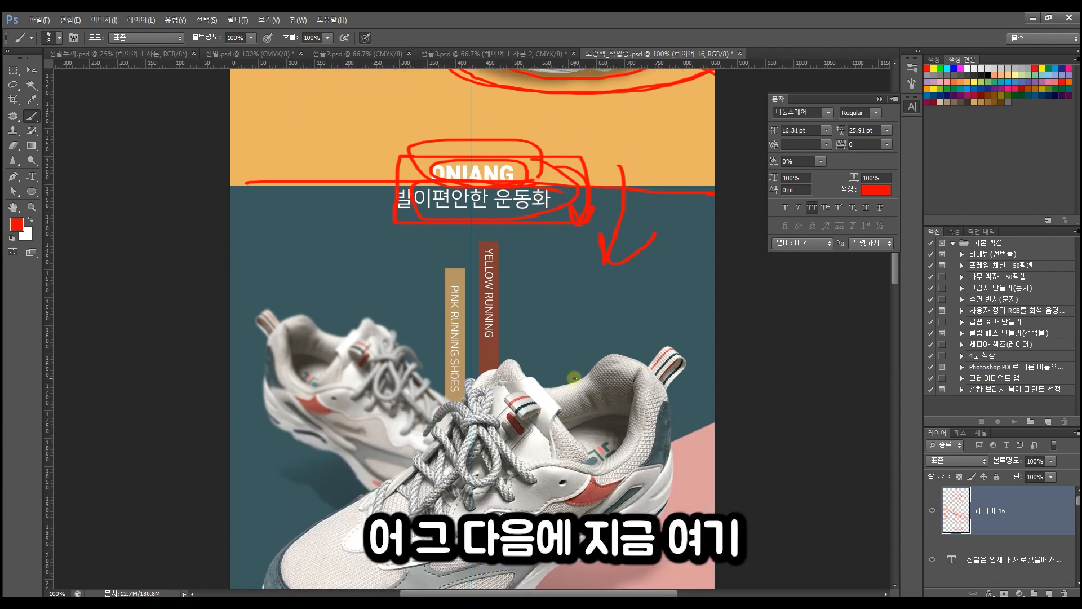
scroll(541, 303, down, 2)
scroll(541, 307, down, 2)
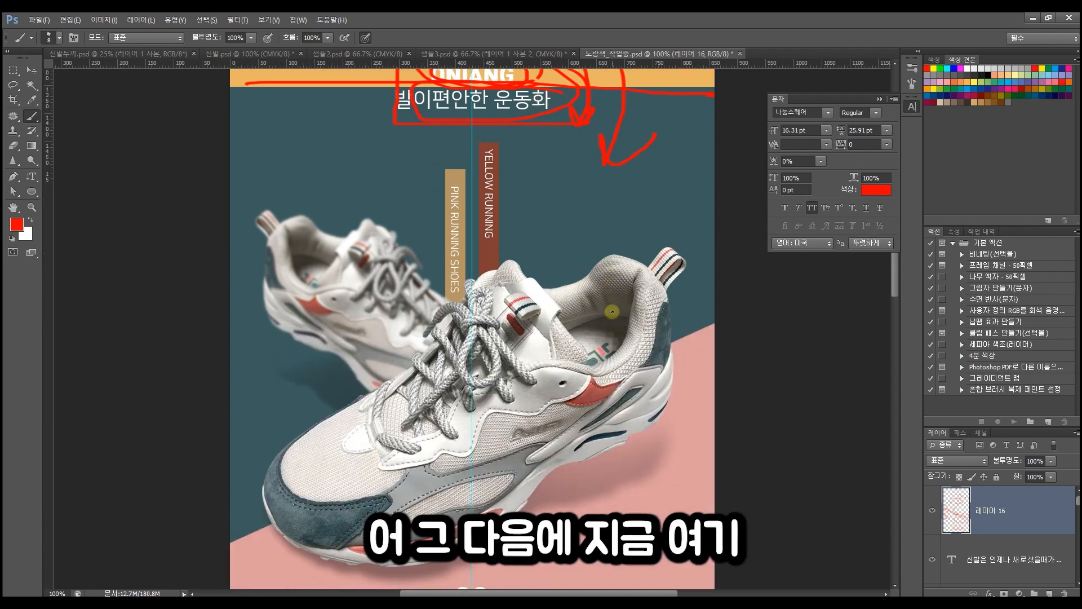
mouse_move(466, 291)
mouse_down()
mouse_move(396, 351)
mouse_move(267, 433)
mouse_move(350, 585)
mouse_move(537, 568)
mouse_move(705, 382)
mouse_move(698, 244)
mouse_move(472, 276)
mouse_move(475, 300)
mouse_move(422, 263)
mouse_move(398, 219)
mouse_move(271, 202)
mouse_move(248, 277)
mouse_move(297, 360)
mouse_move(338, 385)
mouse_move(434, 429)
mouse_move(517, 419)
mouse_move(494, 324)
mouse_move(463, 300)
mouse_up()
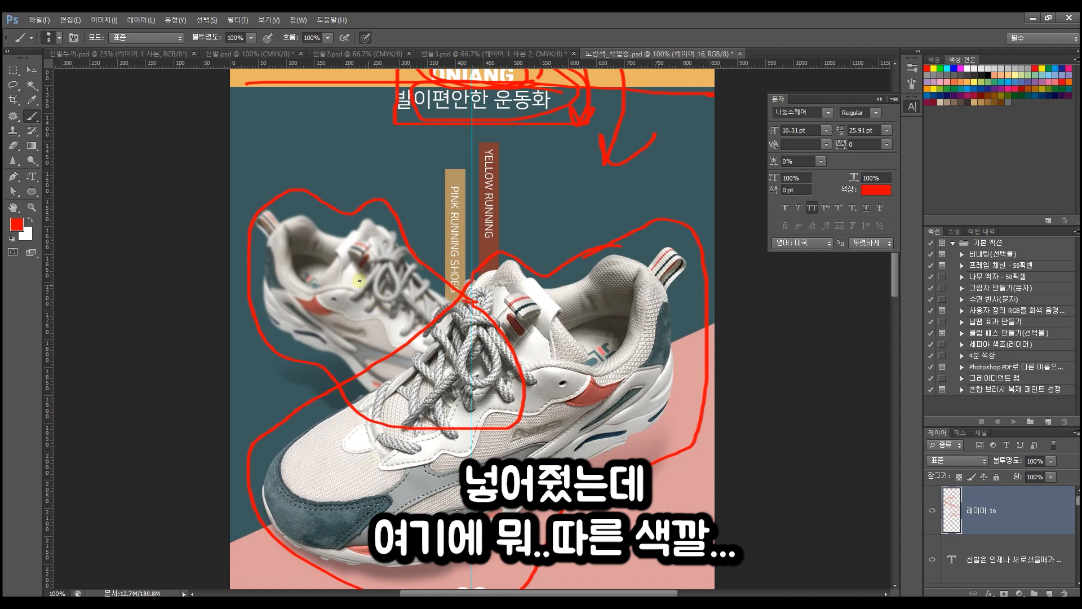
- Retrace the rear shoe's outline in red, and draw arrows from the YELLOW RUNNING and PINK RUNNING SHOES labels toward the shoes
drag(381, 212, 344, 226)
mouse_move(336, 225)
mouse_down()
mouse_move(308, 207)
mouse_move(272, 207)
mouse_move(244, 241)
mouse_move(274, 340)
mouse_move(379, 416)
mouse_move(489, 413)
mouse_move(496, 355)
mouse_move(458, 288)
mouse_move(414, 254)
mouse_move(384, 208)
mouse_move(343, 223)
mouse_move(281, 199)
mouse_move(248, 216)
mouse_move(265, 298)
mouse_move(309, 375)
mouse_move(394, 435)
mouse_move(415, 281)
mouse_up()
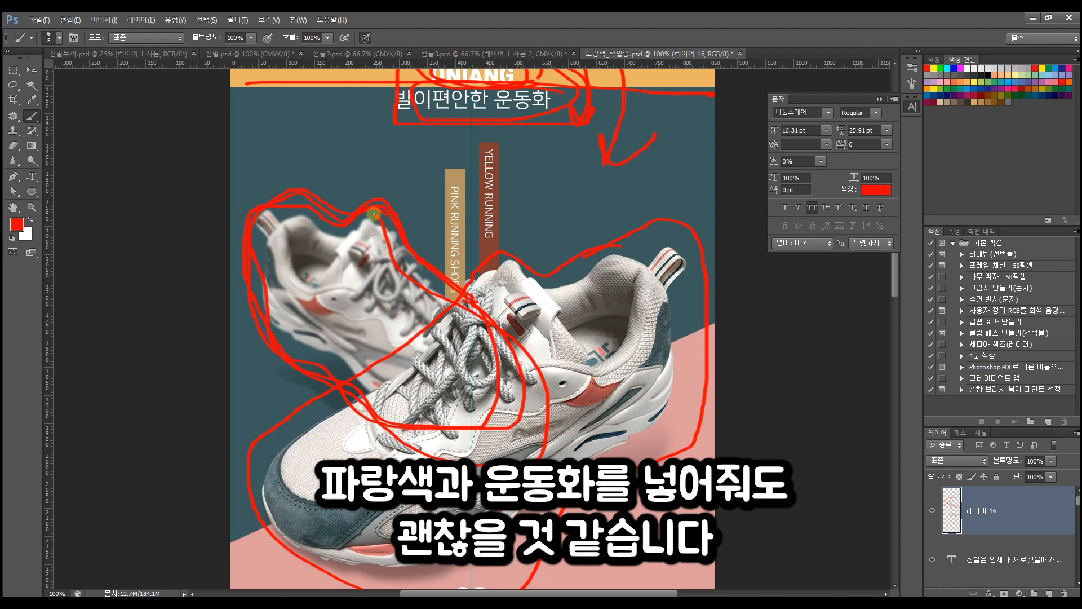
mouse_move(497, 153)
mouse_down()
mouse_move(503, 145)
mouse_move(520, 199)
mouse_up()
mouse_move(444, 173)
mouse_down()
mouse_move(420, 240)
mouse_move(410, 226)
mouse_move(420, 248)
mouse_move(436, 224)
mouse_up()
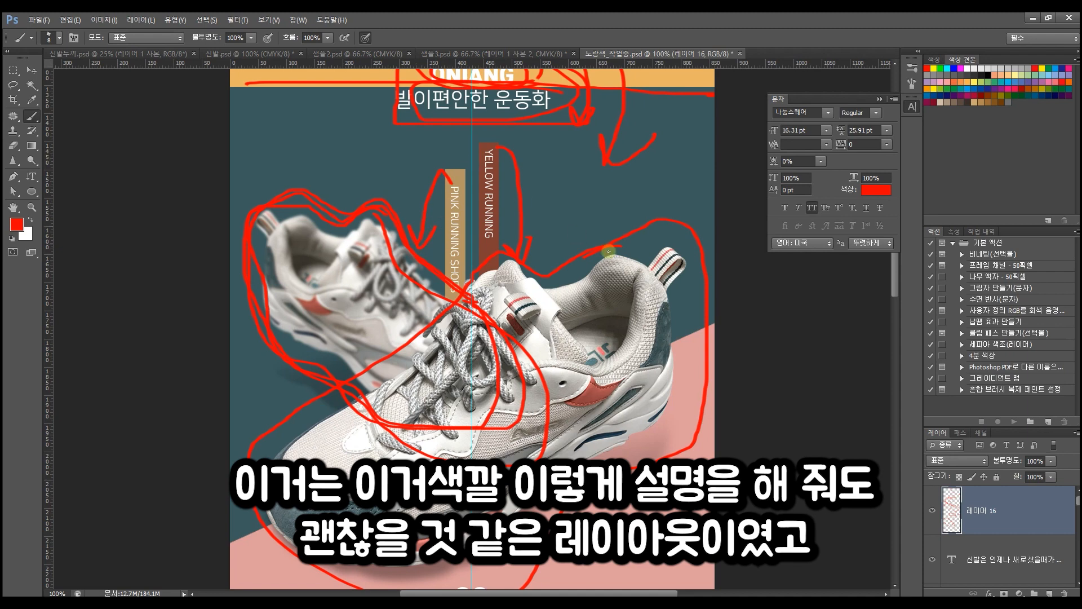
- Draw crossing red diagonals and arrows through the two shoes to mark their X-shaped arrangement
scroll(575, 323, down, 1)
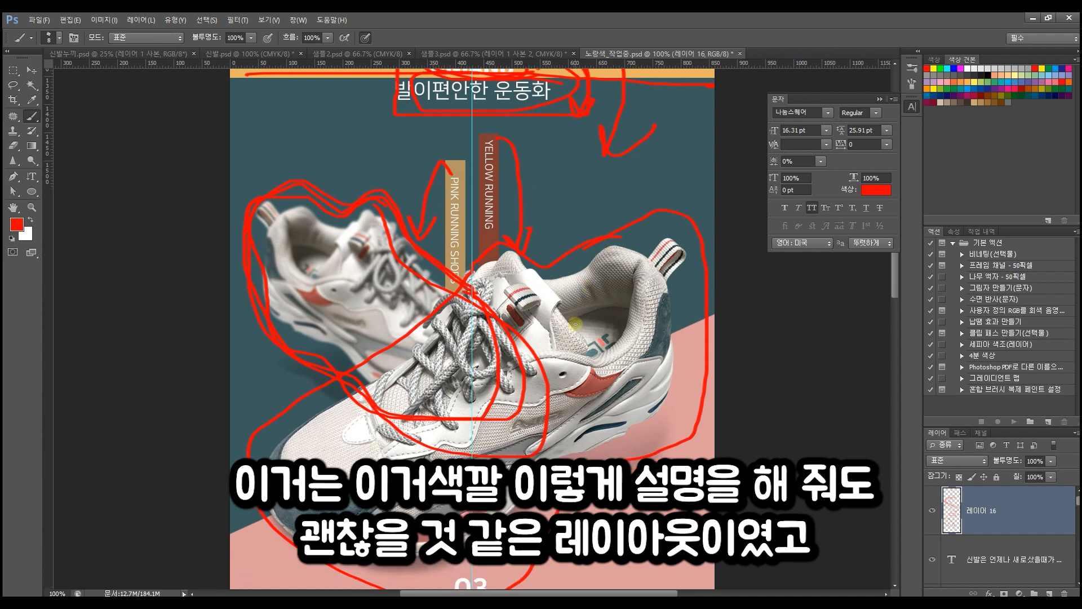
scroll(611, 272, down, 3)
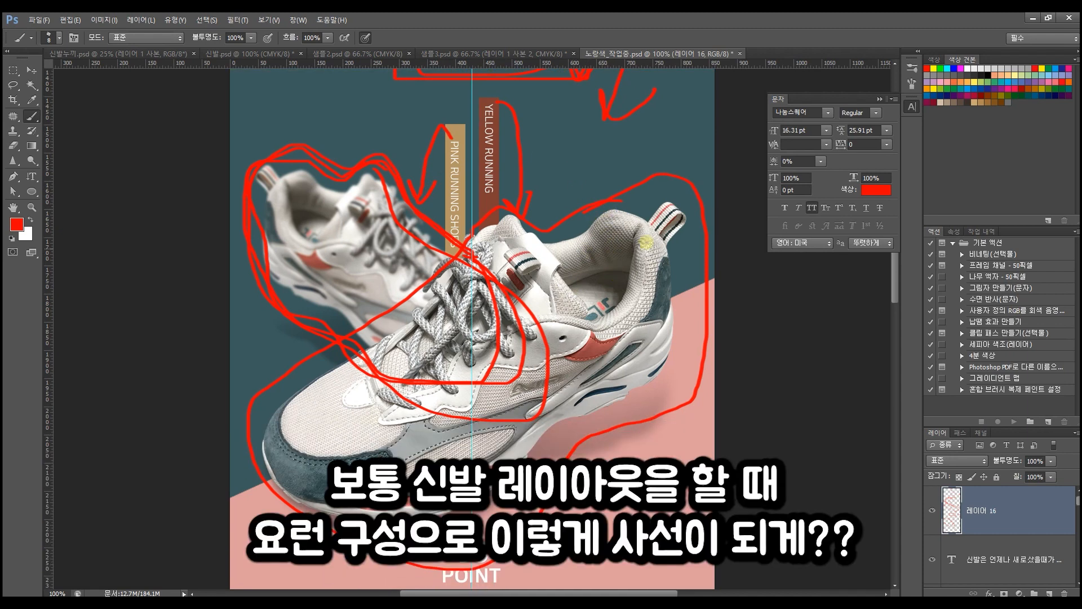
drag(676, 242, 322, 435)
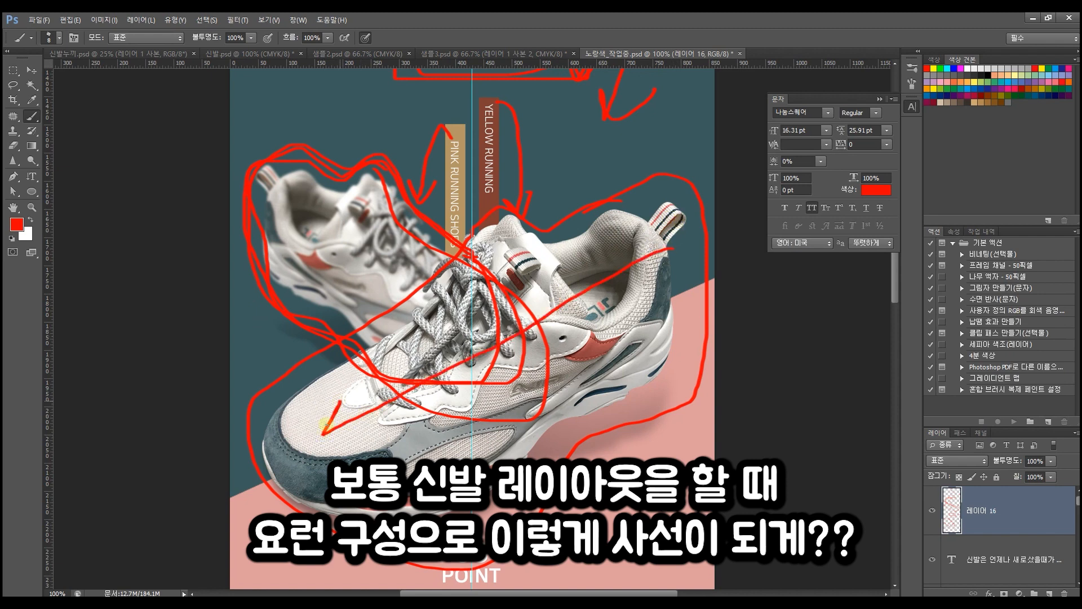
mouse_move(356, 236)
mouse_down()
mouse_move(497, 339)
mouse_move(426, 324)
mouse_move(485, 311)
mouse_move(483, 270)
mouse_up()
drag(650, 230, 415, 409)
drag(274, 194, 665, 426)
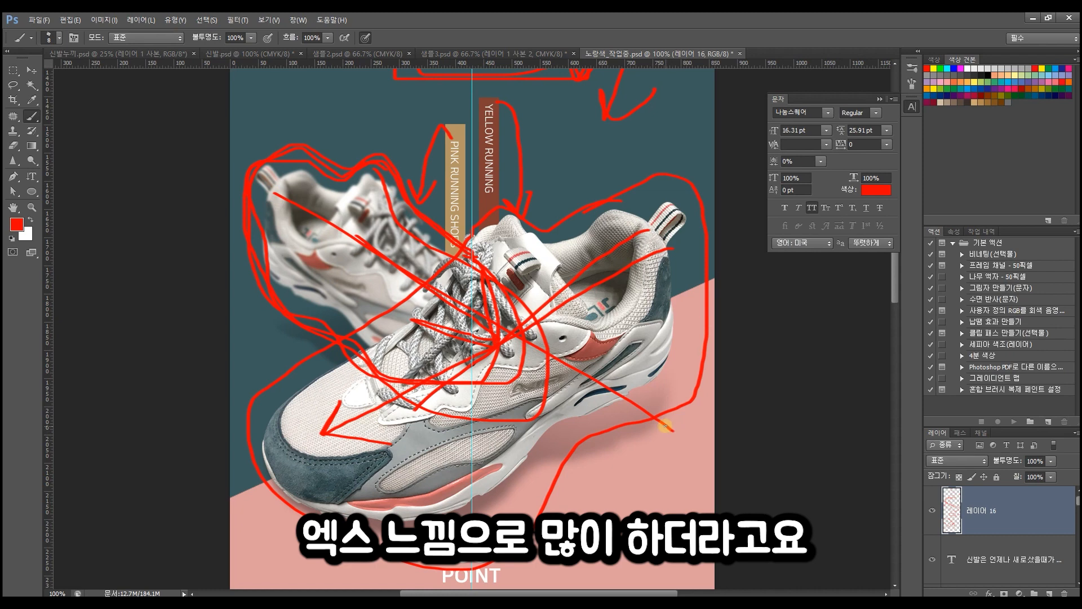
- Draw red diagonal lines along the slanted teal and pink background split behind the front shoe
scroll(584, 410, down, 2)
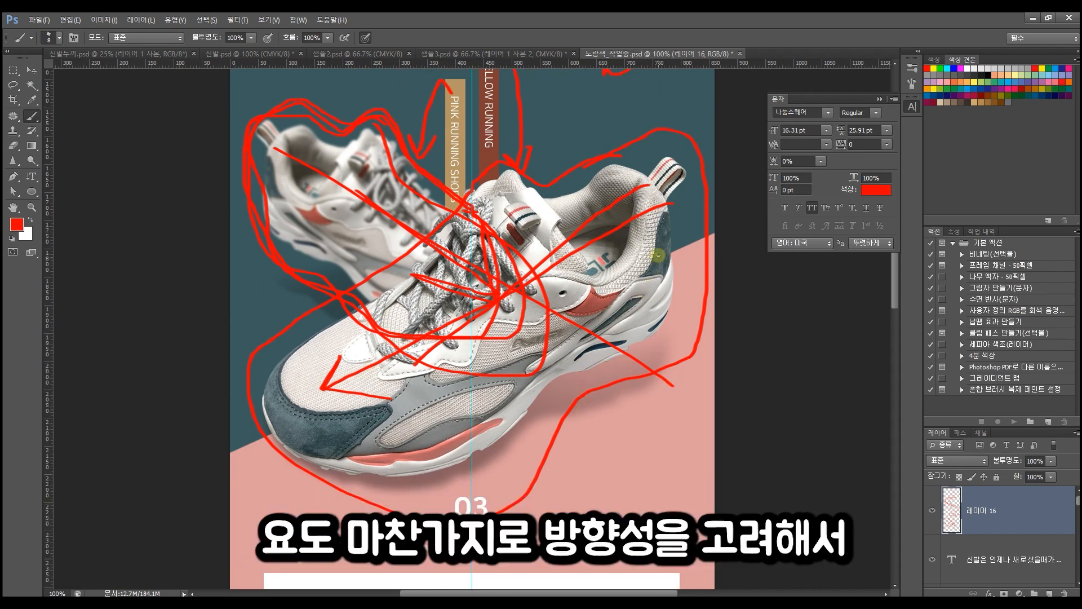
mouse_move(707, 240)
mouse_down()
mouse_move(191, 462)
mouse_move(276, 422)
mouse_move(254, 413)
mouse_move(234, 446)
mouse_move(264, 461)
mouse_move(247, 471)
mouse_move(234, 467)
mouse_move(720, 244)
mouse_up()
scroll(671, 277, down, 5)
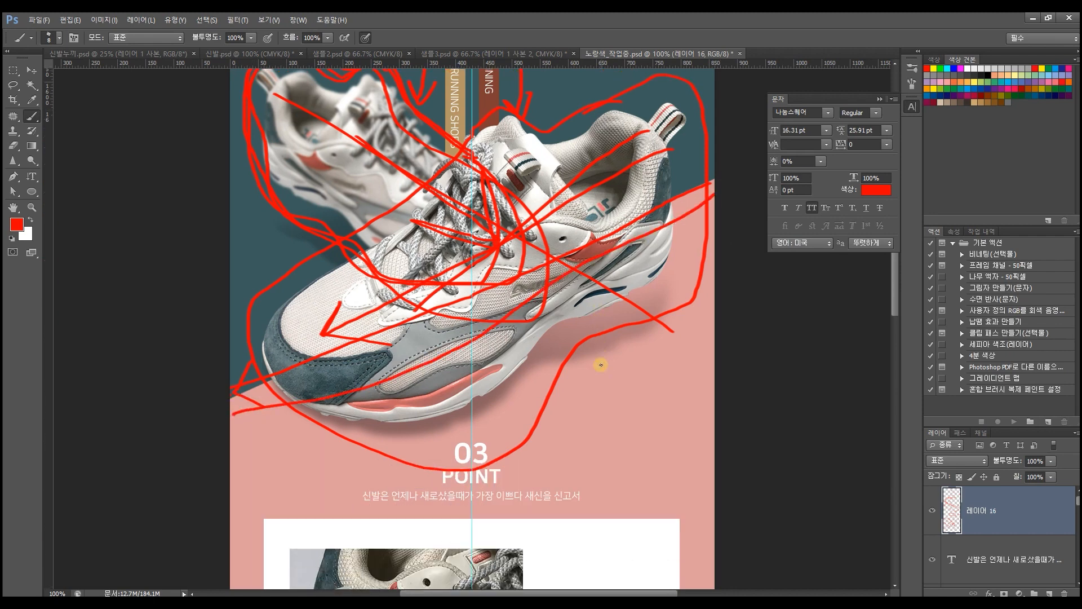
- Trace the shadow area beneath the front shoe in red and circle the 03 POINT heading below it
mouse_move(672, 255)
mouse_down()
mouse_move(646, 330)
mouse_move(582, 356)
mouse_move(542, 358)
mouse_move(453, 418)
mouse_move(377, 422)
mouse_move(313, 407)
mouse_move(259, 375)
mouse_move(258, 337)
mouse_move(389, 433)
mouse_move(679, 342)
mouse_move(684, 299)
mouse_move(667, 358)
mouse_up()
scroll(667, 357, down, 5)
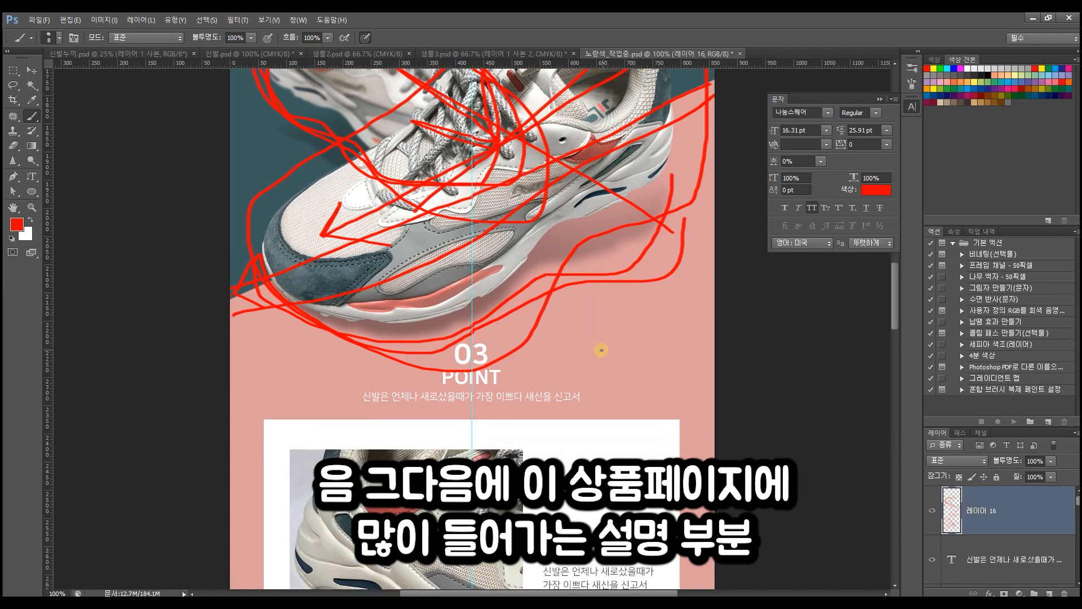
scroll(497, 323, down, 1)
mouse_move(471, 267)
mouse_down()
mouse_move(429, 231)
mouse_move(487, 212)
mouse_move(505, 252)
mouse_move(462, 259)
mouse_up()
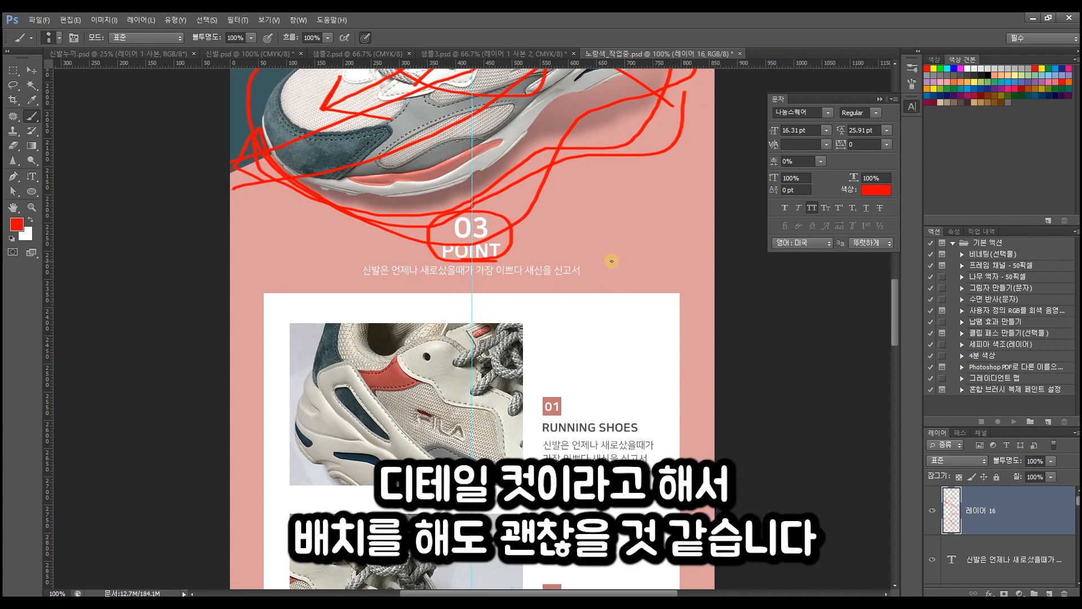
- Circle the FILA logo and the lace eyelets in red on the first detail photo
scroll(344, 336, down, 5)
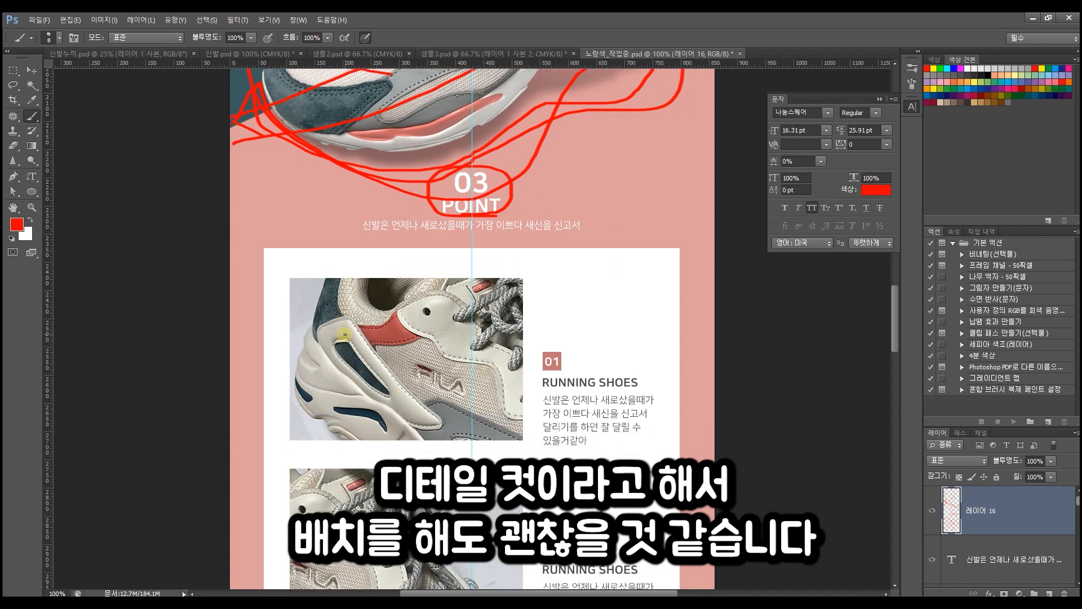
scroll(424, 336, down, 1)
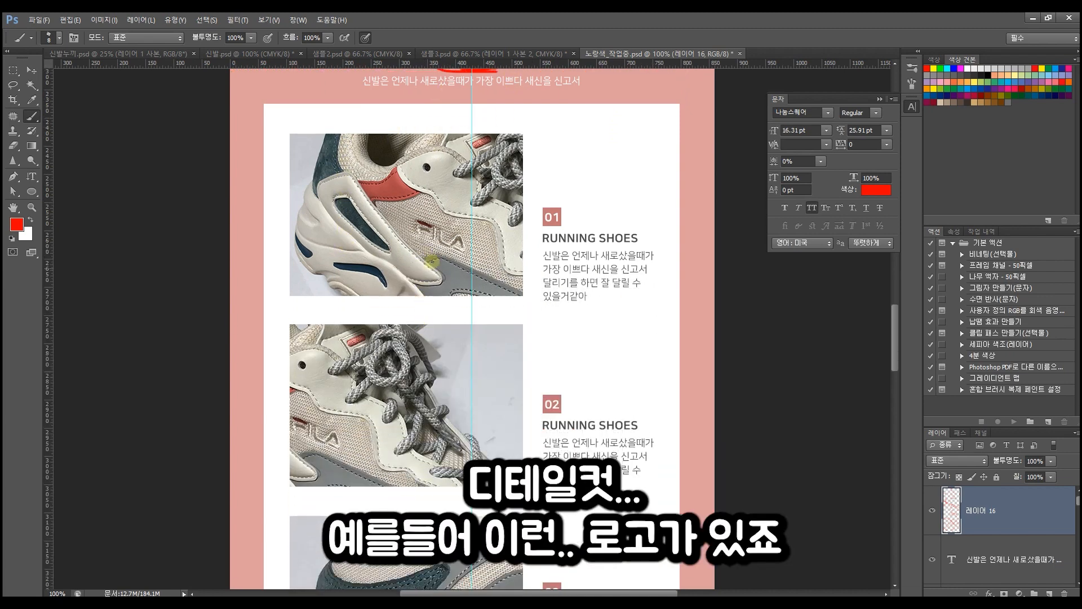
mouse_move(446, 212)
mouse_down()
mouse_move(406, 229)
mouse_move(473, 271)
mouse_move(470, 237)
mouse_move(443, 213)
mouse_up()
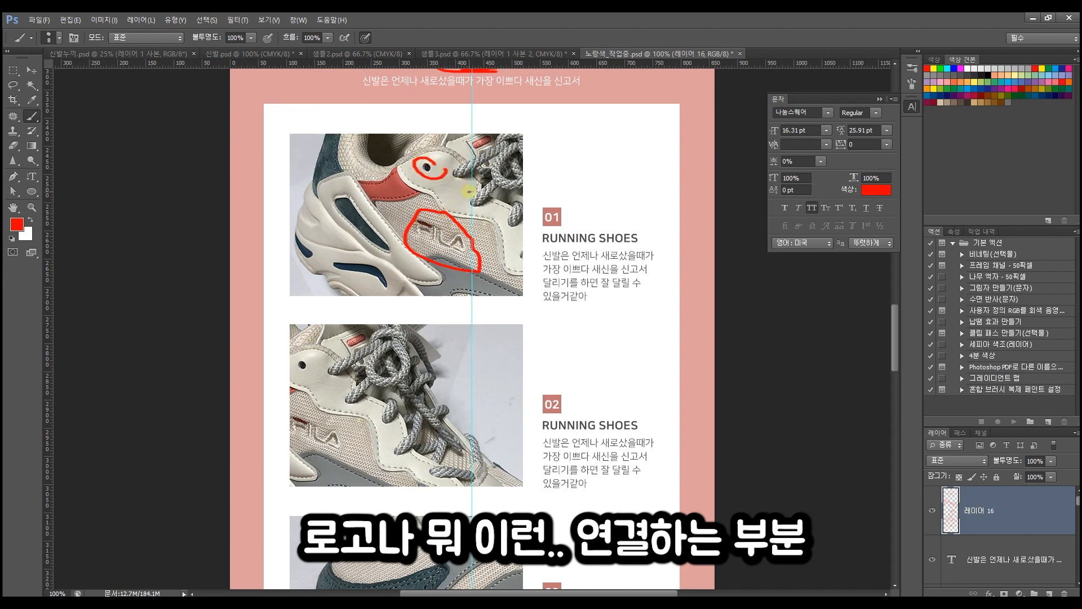
mouse_move(476, 198)
mouse_down()
mouse_move(468, 177)
mouse_move(450, 182)
mouse_up()
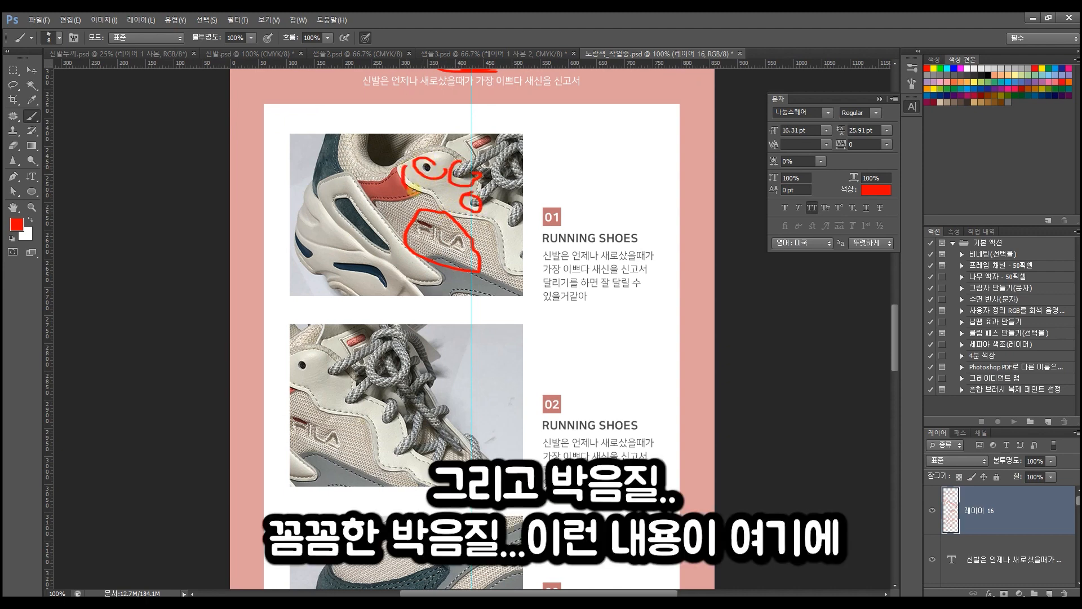
- Trace the stitching around the logo in red and underline the description lines beneath 01 RUNNING SHOES
mouse_move(575, 268)
mouse_down()
mouse_move(632, 270)
mouse_move(597, 272)
mouse_move(596, 307)
mouse_up()
mouse_move(438, 220)
mouse_down()
mouse_move(410, 223)
mouse_move(411, 236)
mouse_move(469, 274)
mouse_up()
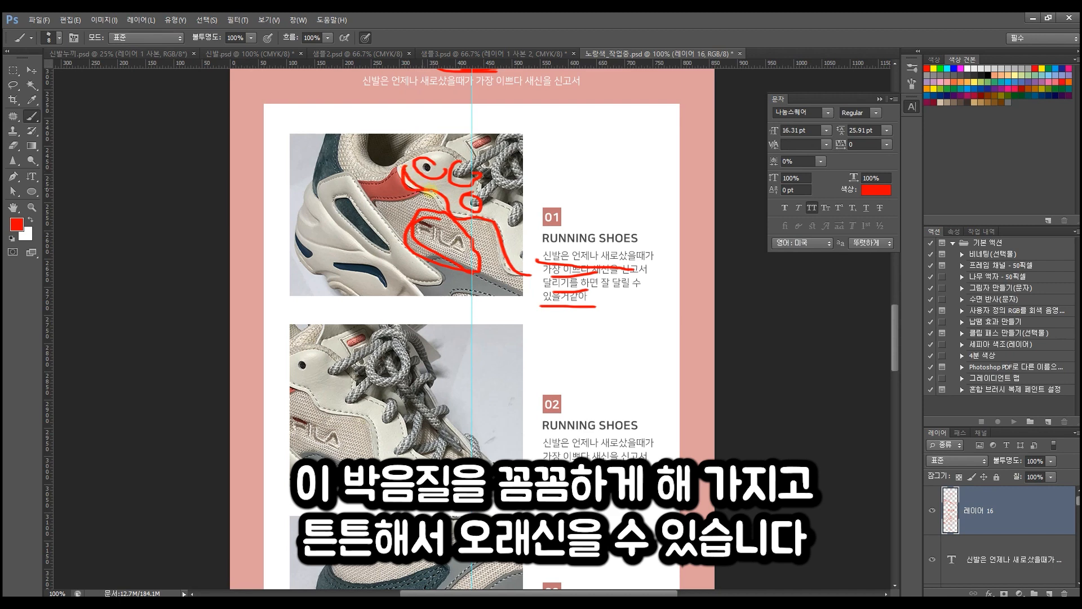
drag(501, 255, 530, 280)
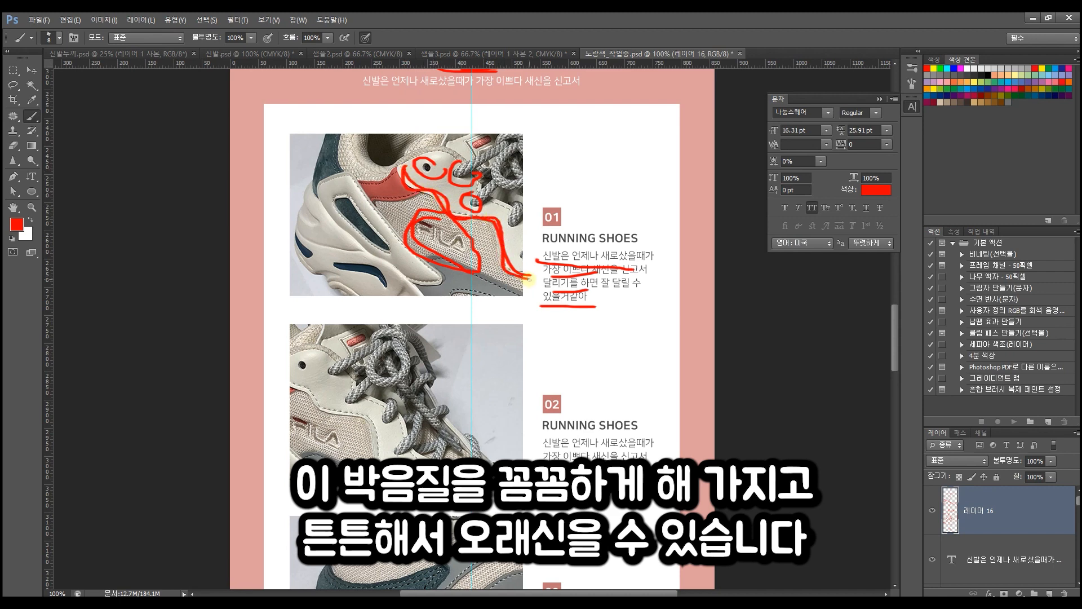
drag(533, 277, 663, 276)
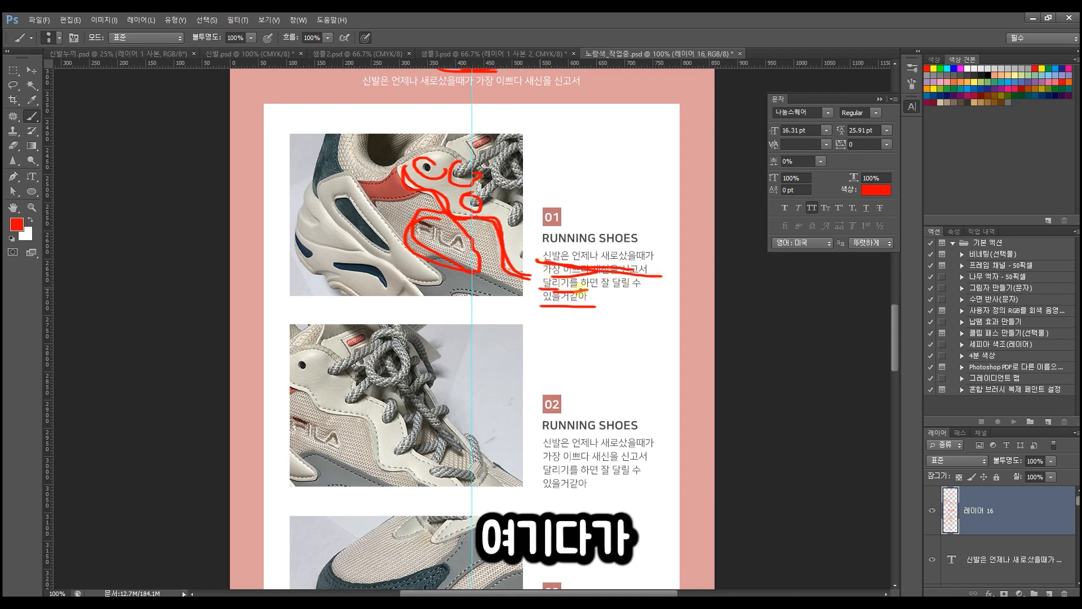
drag(580, 289, 641, 291)
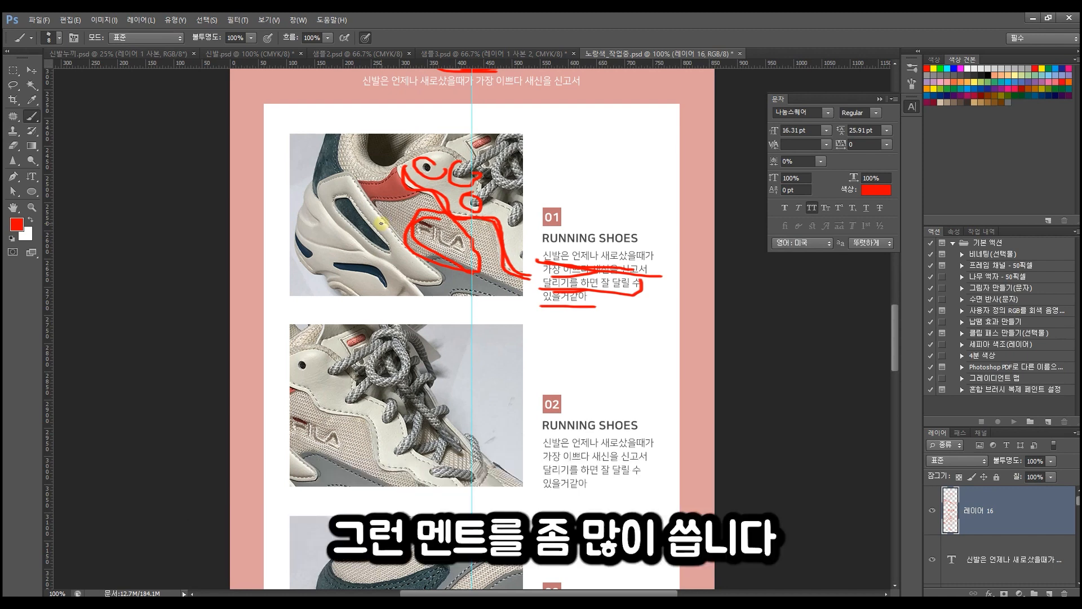
- Draw a curved red double-headed arrow along the heel in the first detail photo and circle a laced section in the second
scroll(377, 262, down, 1)
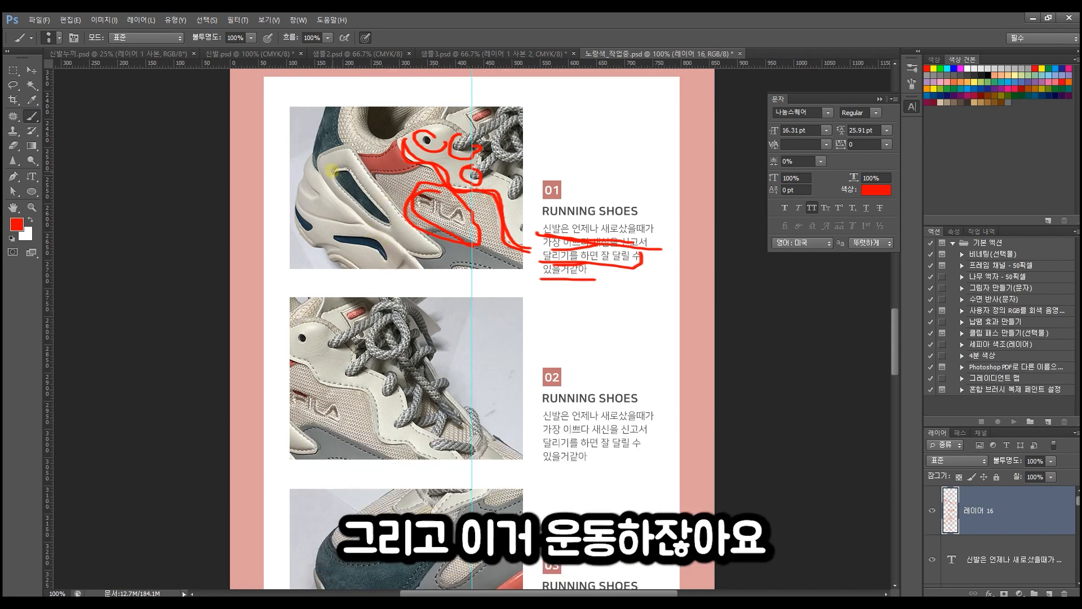
mouse_move(327, 169)
mouse_down()
mouse_move(297, 217)
mouse_move(313, 175)
mouse_move(325, 173)
mouse_move(308, 167)
mouse_move(322, 169)
mouse_move(320, 187)
mouse_move(305, 171)
mouse_move(327, 183)
mouse_move(295, 226)
mouse_up()
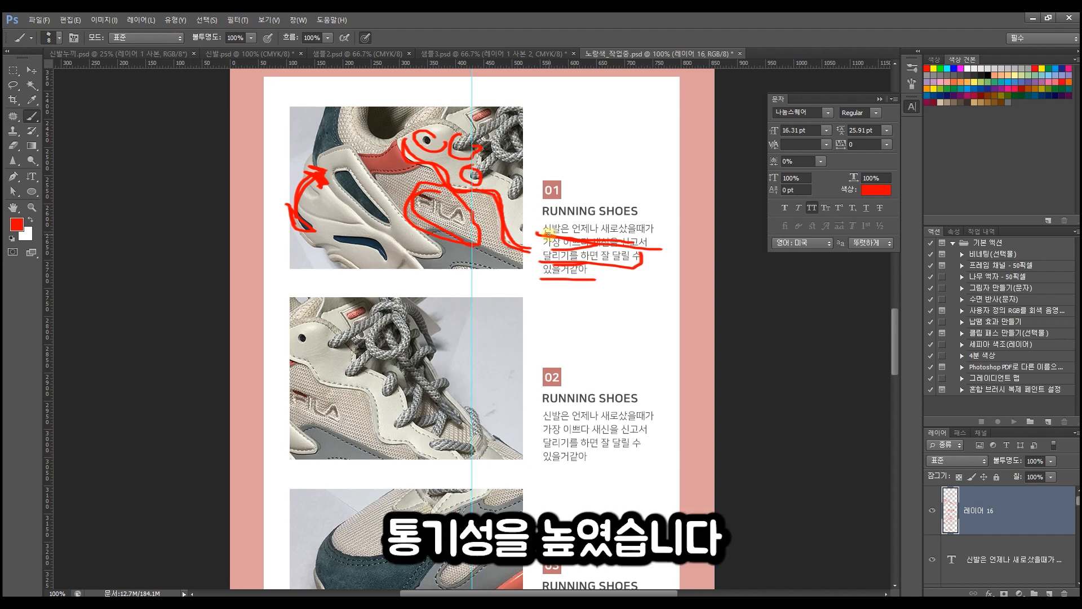
scroll(587, 282, down, 3)
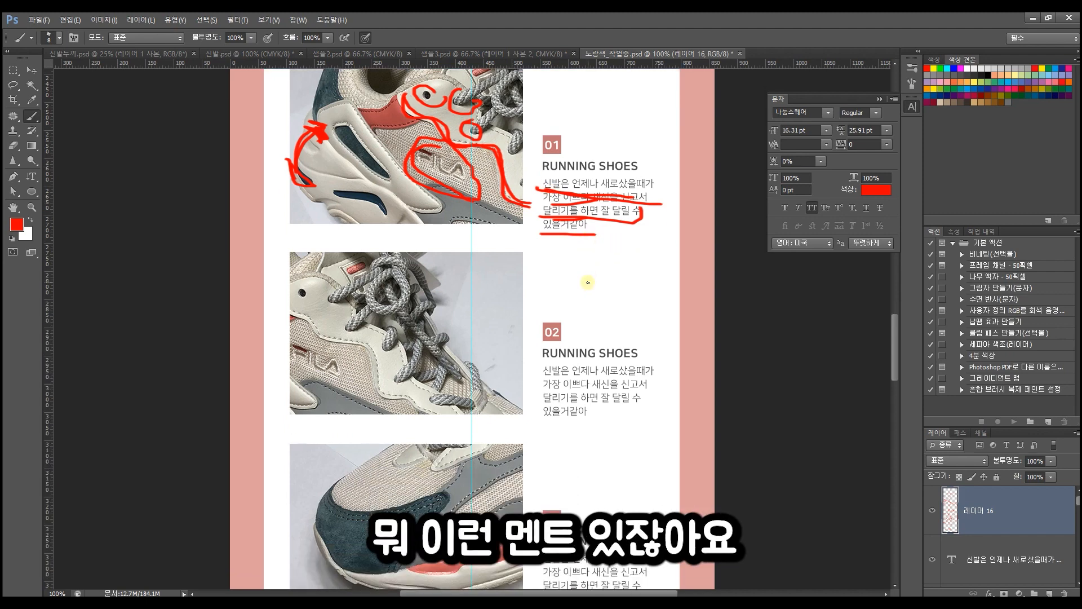
mouse_move(397, 272)
mouse_down()
mouse_move(377, 249)
mouse_move(391, 237)
mouse_move(422, 220)
mouse_move(441, 227)
mouse_move(389, 276)
mouse_up()
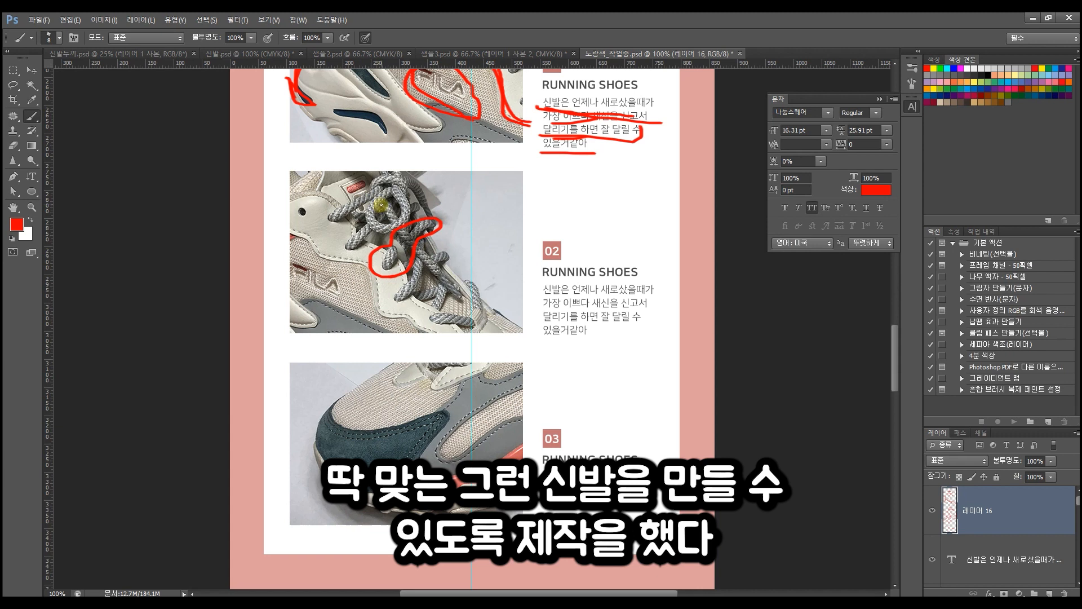
- Outline the teal toe cap and the coral sole stripe in red on the third detail photo
scroll(568, 288, down, 4)
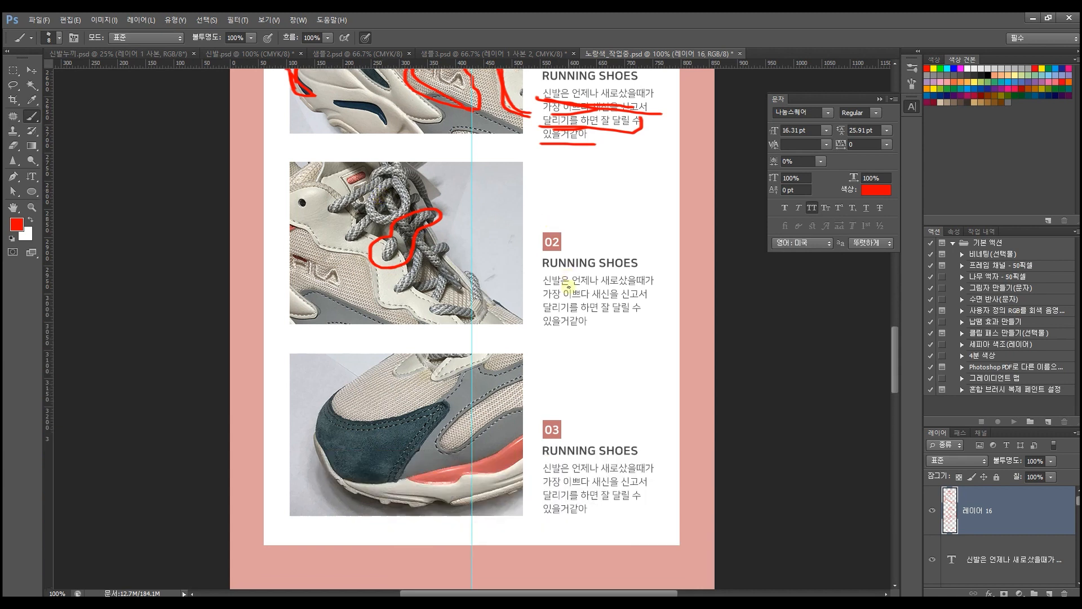
mouse_move(396, 361)
mouse_down()
mouse_move(458, 271)
mouse_move(360, 290)
mouse_move(359, 258)
mouse_move(333, 257)
mouse_move(300, 321)
mouse_move(349, 392)
mouse_move(404, 348)
mouse_up()
mouse_move(530, 310)
mouse_down()
mouse_move(495, 337)
mouse_move(403, 359)
mouse_move(425, 374)
mouse_move(472, 369)
mouse_move(532, 323)
mouse_up()
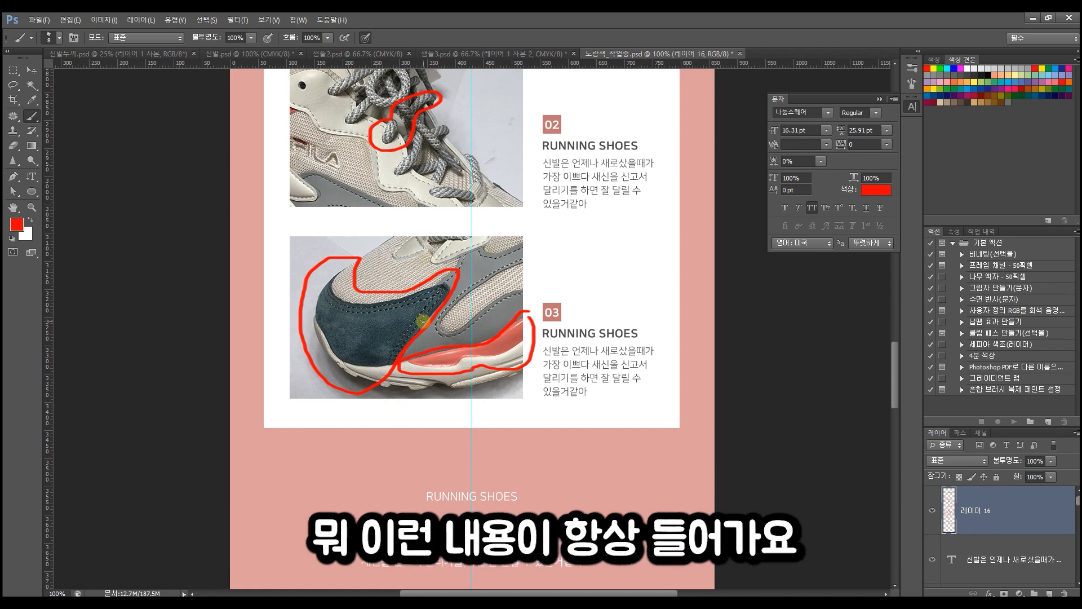
- Underline the RUNNING SHOES title below the white detail box and mark the vertical gap between them in red
scroll(601, 369, down, 4)
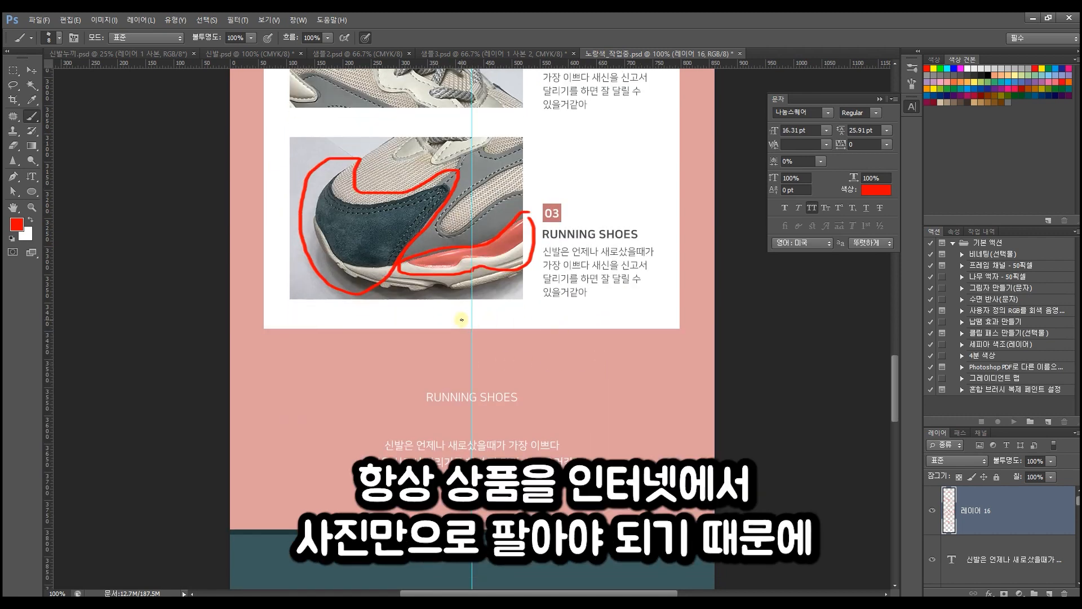
scroll(472, 338, down, 1)
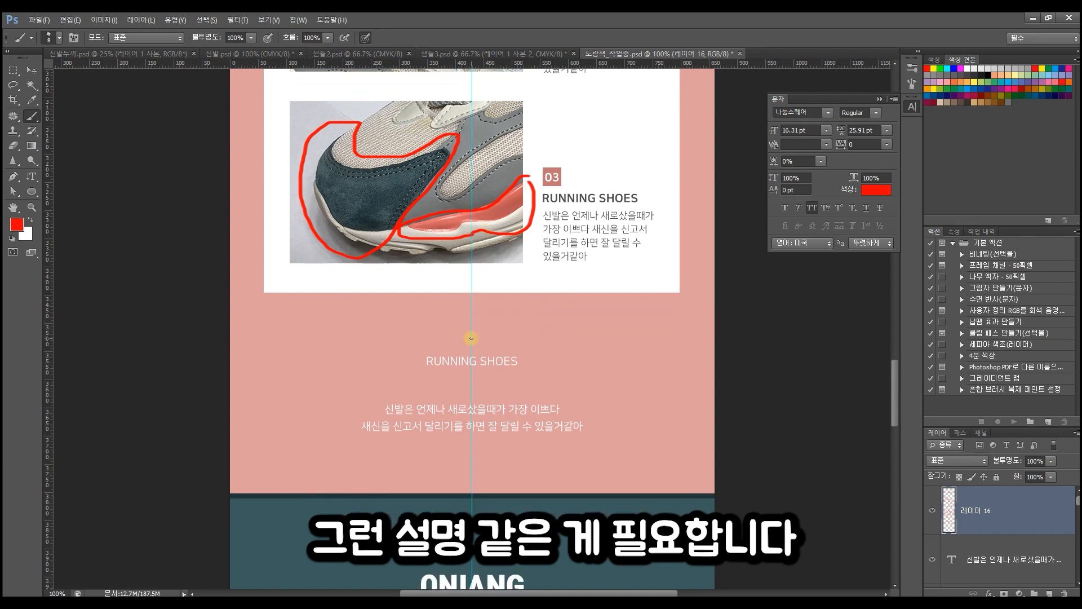
scroll(479, 333, down, 1)
drag(424, 340, 522, 339)
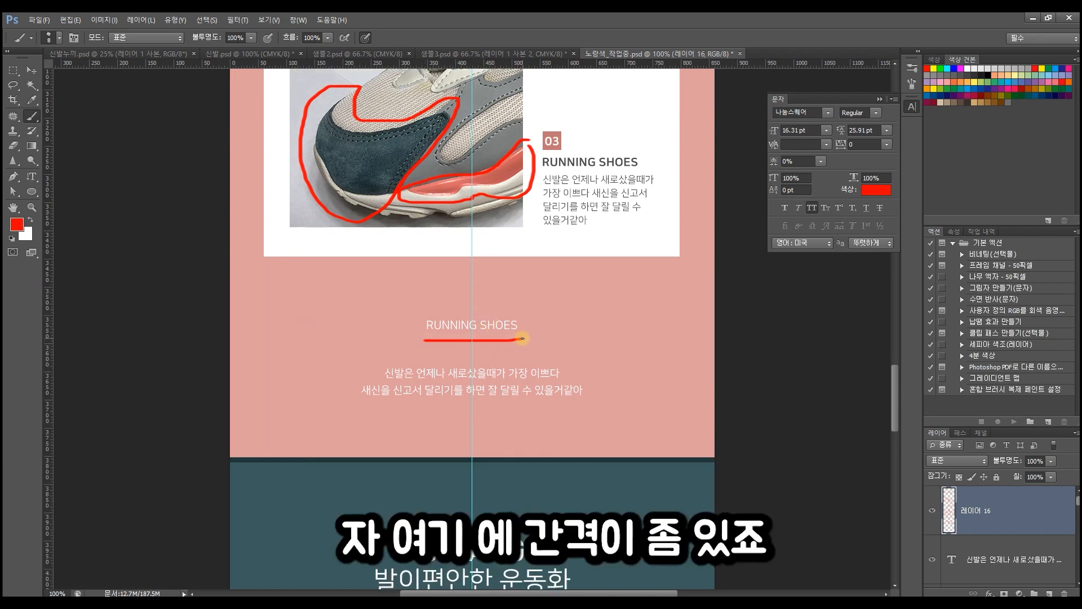
mouse_move(466, 258)
mouse_down()
mouse_move(492, 259)
mouse_move(473, 315)
mouse_up()
scroll(475, 314, up, 1)
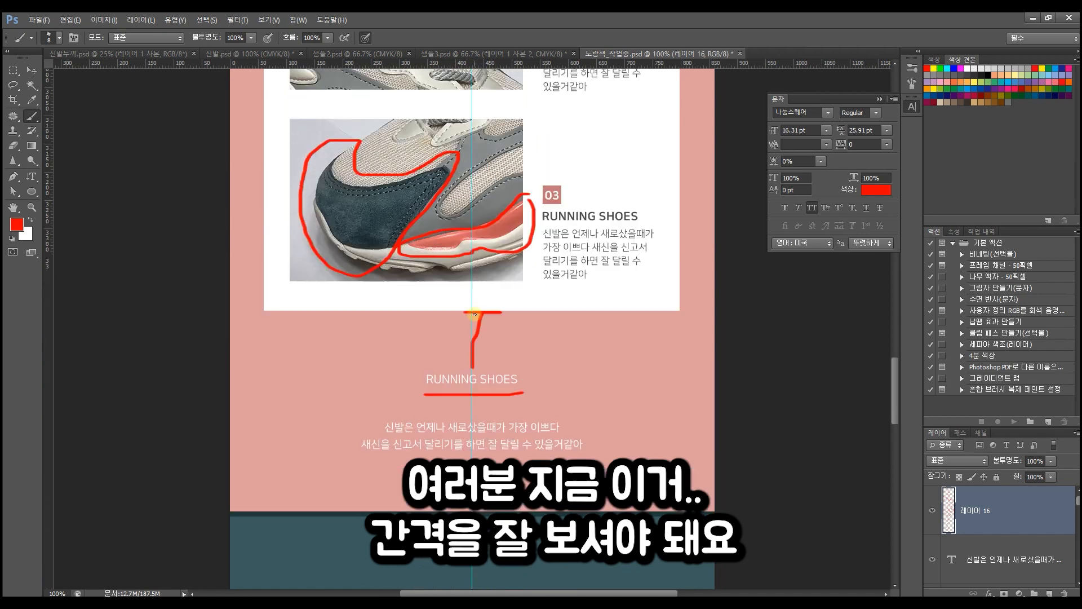
- Mark the vertical gaps between the 03 POINT caption, the white box edge and the first detail photo in red
scroll(475, 314, up, 10)
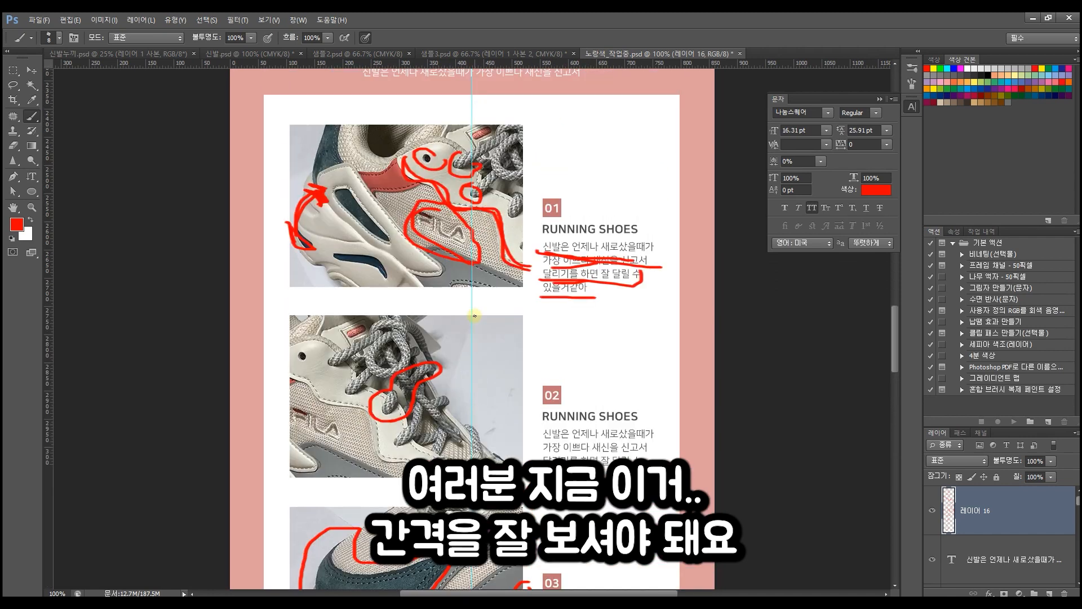
scroll(475, 315, up, 3)
mouse_move(475, 167)
mouse_down()
mouse_move(488, 185)
mouse_move(462, 187)
mouse_move(481, 187)
mouse_move(473, 210)
mouse_move(460, 211)
mouse_move(490, 211)
mouse_up()
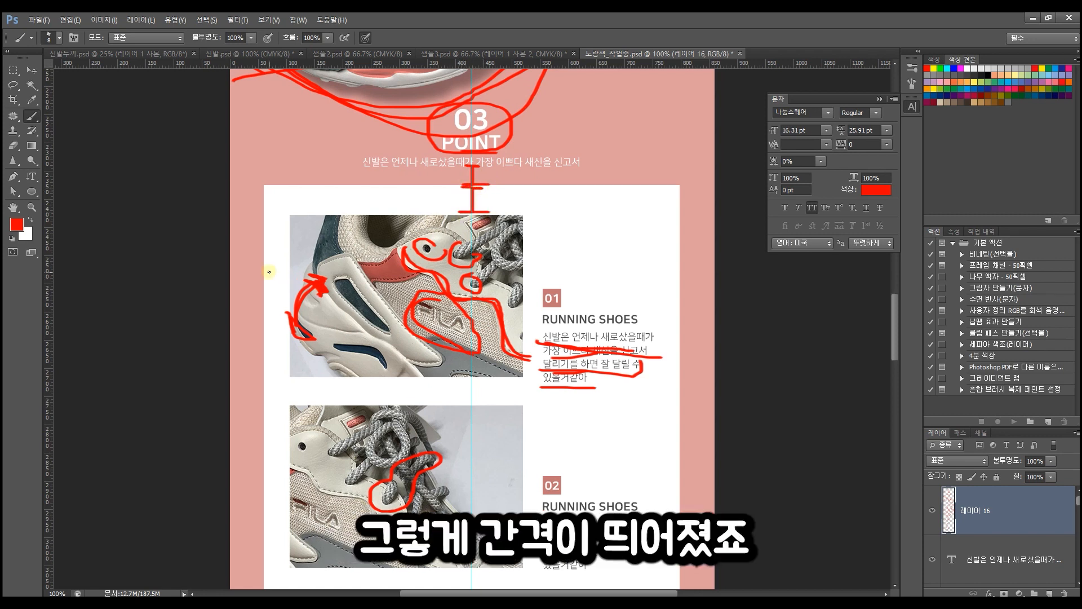
- Mark the white padding and the pink margin to the left of the first detail photo in red
drag(261, 258, 261, 279)
mouse_move(259, 270)
mouse_down()
mouse_move(289, 268)
mouse_move(288, 257)
mouse_move(286, 285)
mouse_up()
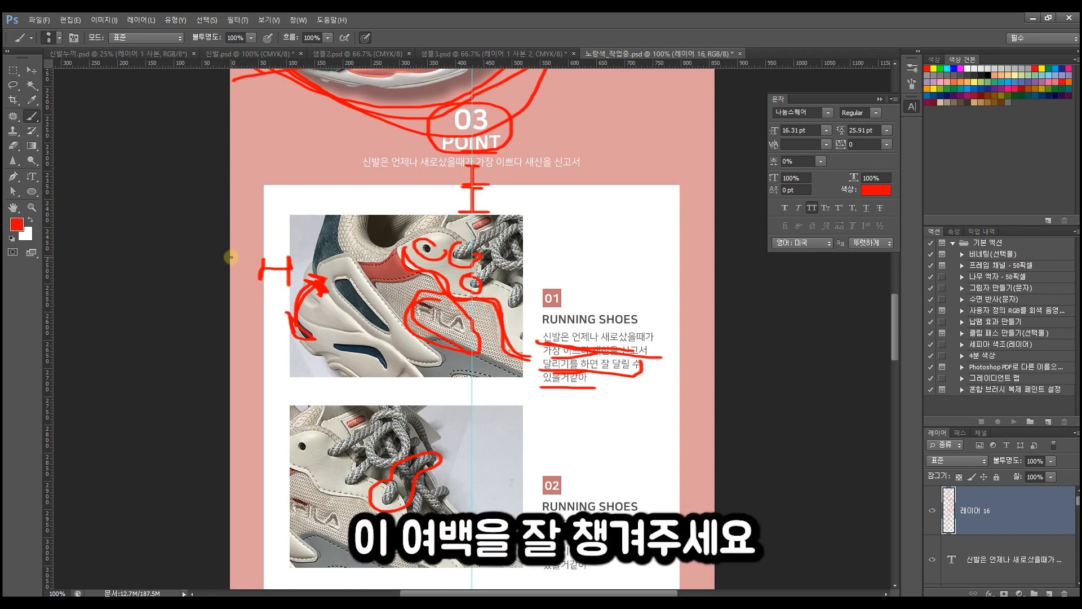
drag(232, 262, 261, 262)
scroll(285, 305, down, 2)
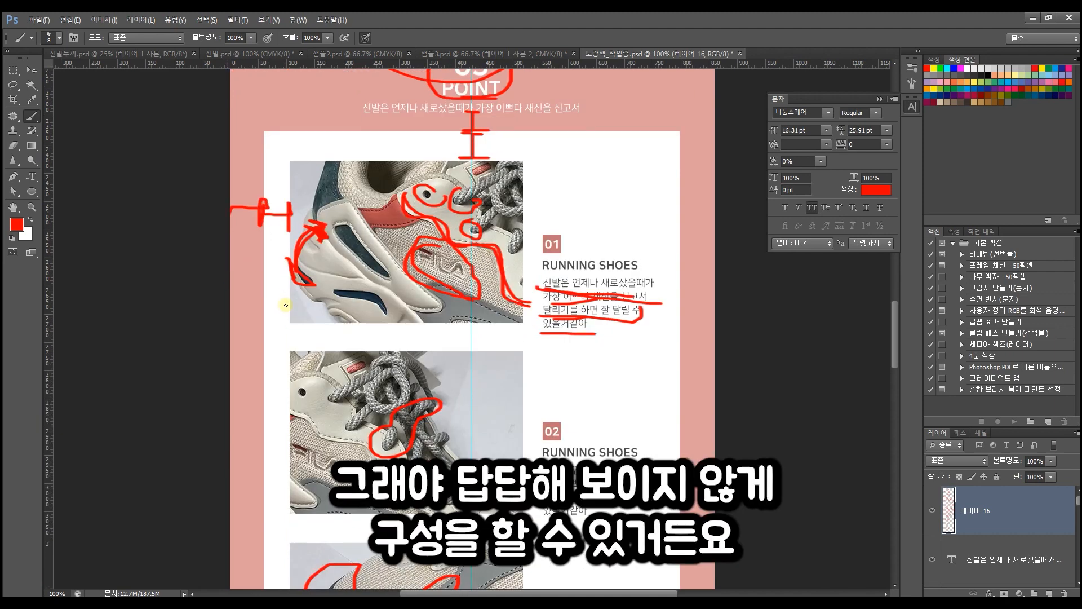
- Mark in red the gap between the first two detail photos and the side margins level with the second photo
scroll(286, 305, down, 3)
mouse_move(408, 234)
mouse_down()
mouse_move(416, 261)
mouse_move(399, 263)
mouse_move(428, 260)
mouse_up()
drag(266, 307, 266, 337)
mouse_move(266, 324)
mouse_down()
mouse_move(286, 307)
mouse_move(287, 340)
mouse_up()
mouse_move(232, 307)
mouse_down()
mouse_move(236, 348)
mouse_move(248, 323)
mouse_up()
drag(257, 303, 257, 367)
drag(680, 318, 681, 362)
mouse_move(680, 342)
mouse_down()
mouse_move(712, 343)
mouse_move(713, 322)
mouse_move(713, 371)
mouse_up()
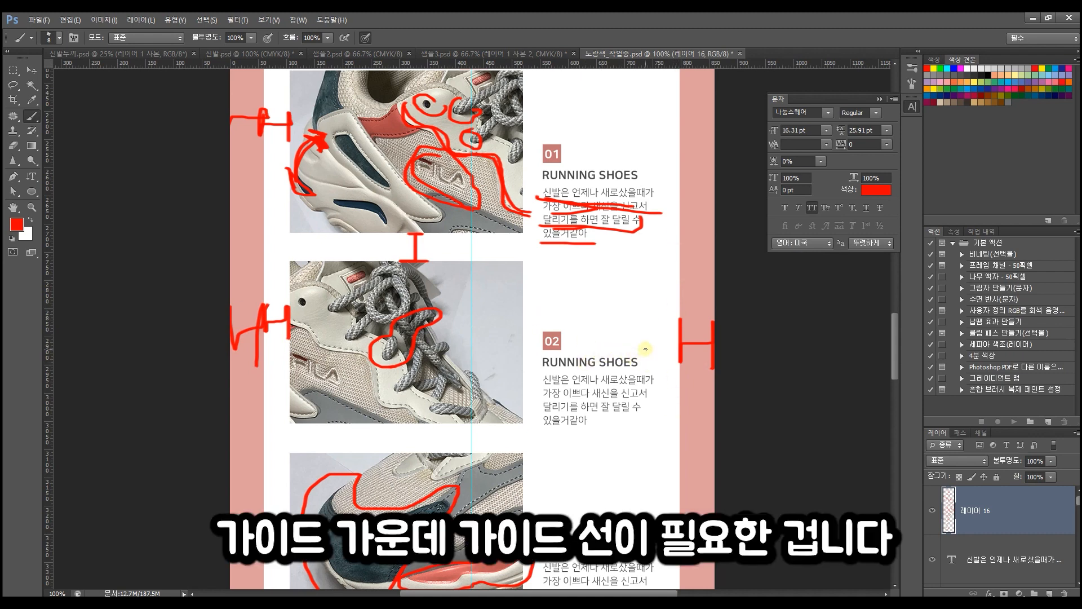
- Draw a red line along the vertical centre guide and a loop around the second detail photo
drag(472, 228, 478, 509)
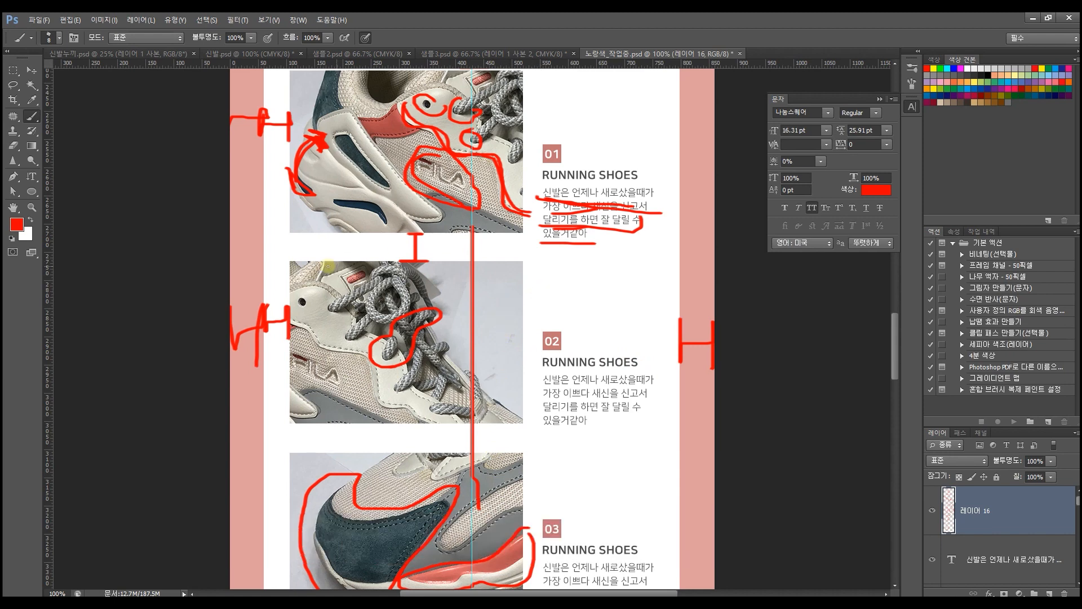
mouse_move(290, 261)
mouse_down()
mouse_move(347, 236)
mouse_move(485, 242)
mouse_move(546, 290)
mouse_move(540, 403)
mouse_move(525, 431)
mouse_up()
- Underline both description lines beneath the RUNNING SHOES title in the lower pink section in red
scroll(526, 411, down, 3)
scroll(532, 405, down, 5)
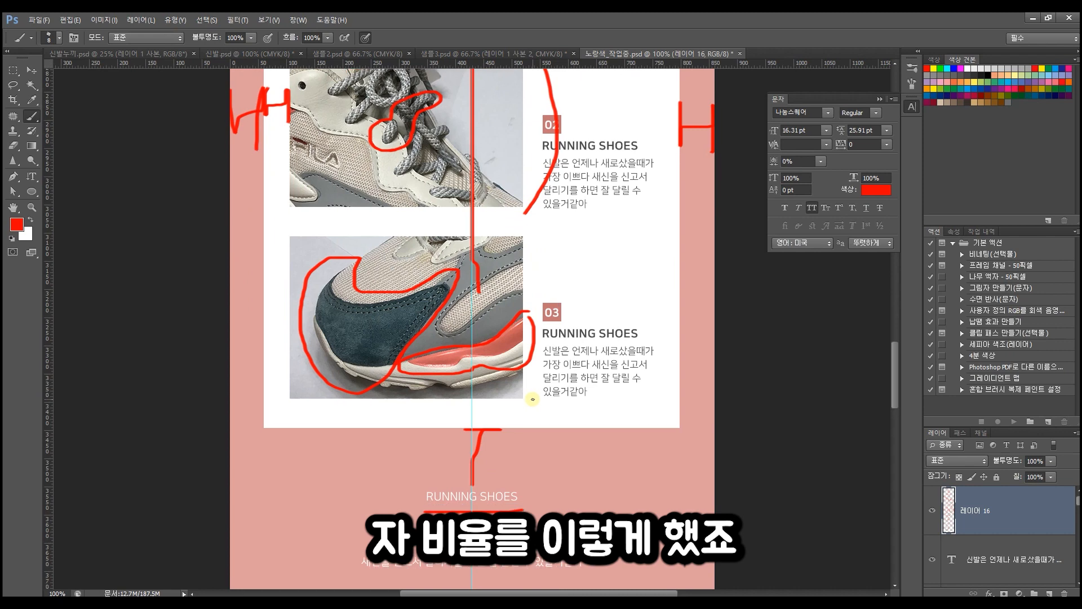
drag(385, 393, 559, 389)
drag(361, 410, 592, 409)
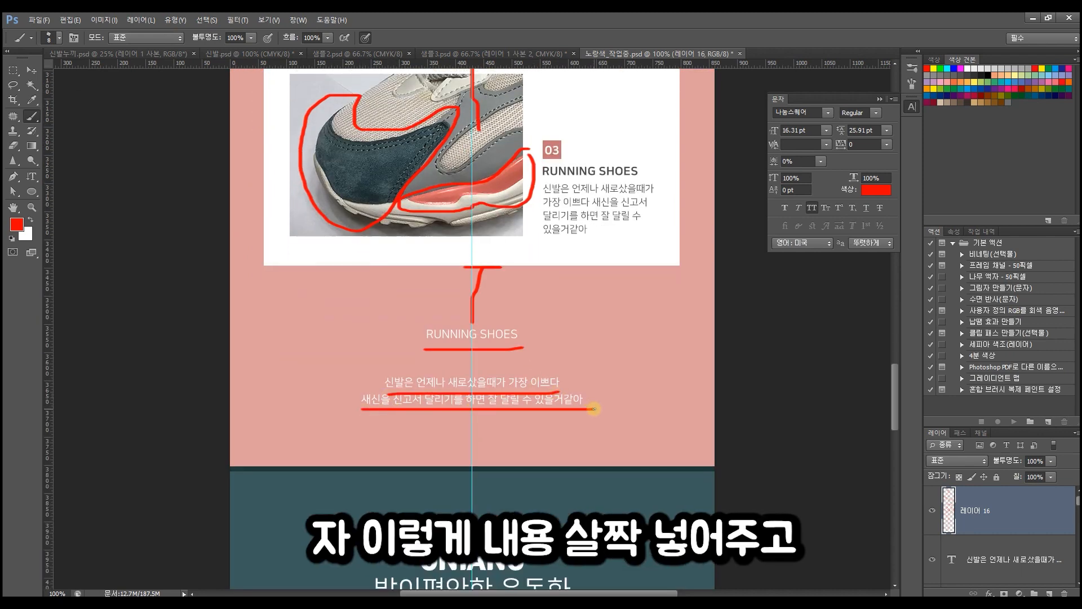
- Mark the vertical extent of the lower pink text area and the gap above the ONIANG heading in red
scroll(594, 409, down, 1)
mouse_move(607, 221)
mouse_down()
mouse_move(640, 218)
mouse_move(626, 219)
mouse_move(629, 433)
mouse_move(598, 430)
mouse_move(661, 427)
mouse_up()
scroll(658, 425, down, 5)
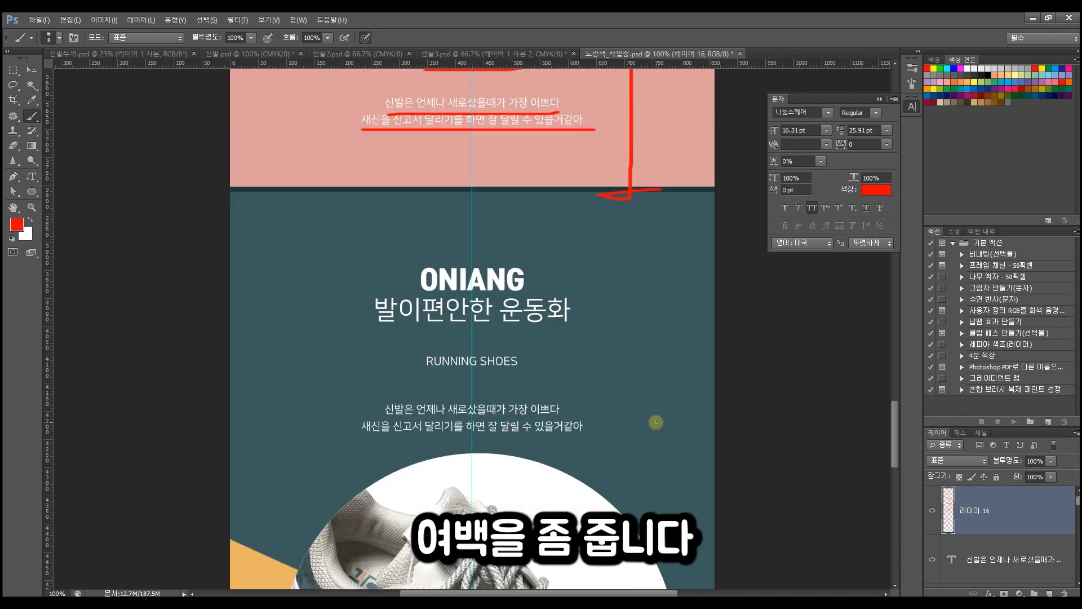
scroll(656, 422, down, 4)
scroll(656, 408, up, 2)
mouse_move(459, 105)
mouse_down()
mouse_move(492, 106)
mouse_move(482, 168)
mouse_move(455, 174)
mouse_move(515, 173)
mouse_up()
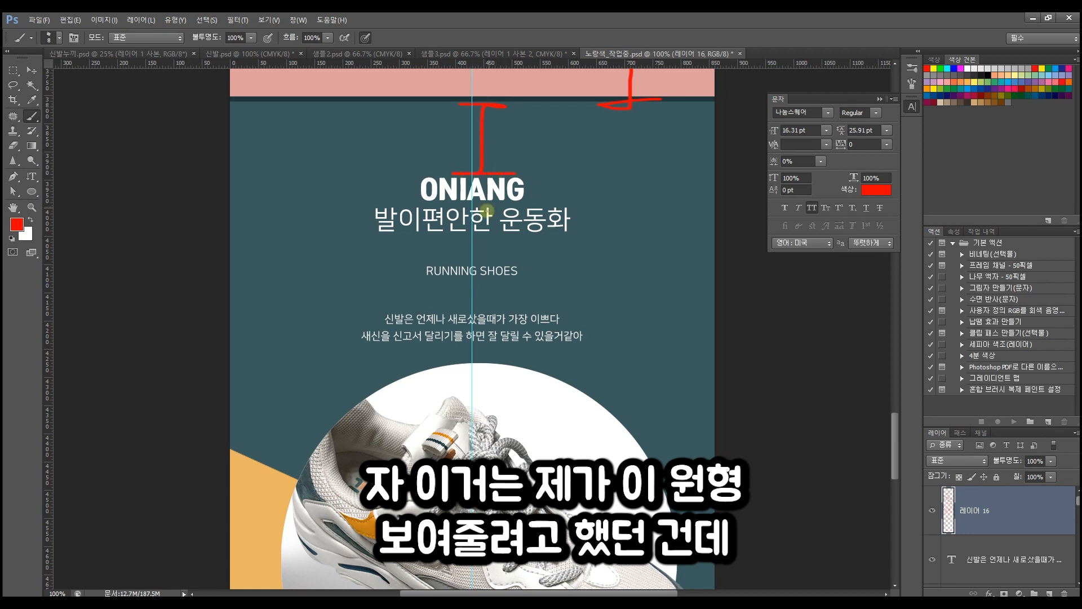
- Draw red loops around the white circle behind the yellow-accented shoe
scroll(486, 210, down, 5)
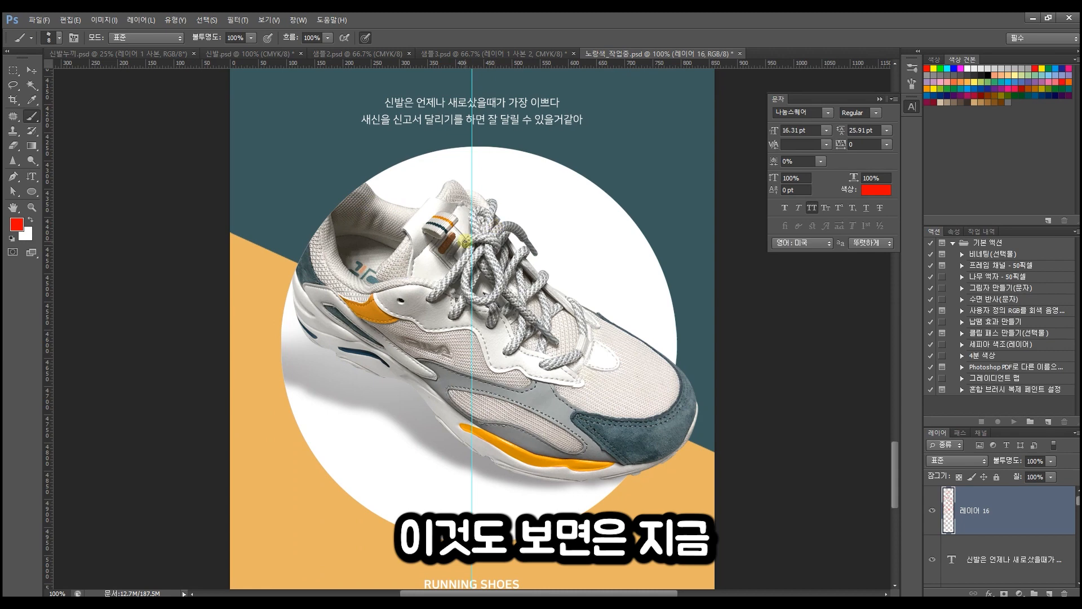
mouse_move(461, 149)
mouse_down()
mouse_move(315, 265)
mouse_move(352, 500)
mouse_up()
mouse_move(623, 510)
mouse_down()
mouse_move(683, 412)
mouse_move(578, 162)
mouse_move(326, 214)
mouse_move(328, 404)
mouse_up()
- Draw red boxes on the teal and yellow backgrounds beside the circle and link them with a double-headed arrow
mouse_move(267, 141)
mouse_down()
mouse_move(266, 175)
mouse_move(302, 142)
mouse_move(263, 121)
mouse_move(264, 158)
mouse_up()
mouse_move(248, 311)
mouse_down()
mouse_move(242, 371)
mouse_move(254, 406)
mouse_move(251, 311)
mouse_up()
mouse_move(273, 198)
mouse_down()
mouse_move(253, 302)
mouse_move(239, 254)
mouse_up()
drag(254, 299, 276, 259)
mouse_move(258, 218)
mouse_down()
mouse_move(287, 195)
mouse_move(294, 219)
mouse_up()
- Retrace the white circle in red and draw a diagonal arrow along the shoe toward its toe
mouse_move(553, 162)
mouse_down()
mouse_move(446, 173)
mouse_move(334, 293)
mouse_move(371, 468)
mouse_move(478, 512)
mouse_move(629, 422)
mouse_move(633, 235)
mouse_move(427, 160)
mouse_move(288, 380)
mouse_move(487, 551)
mouse_move(717, 426)
mouse_move(677, 228)
mouse_up()
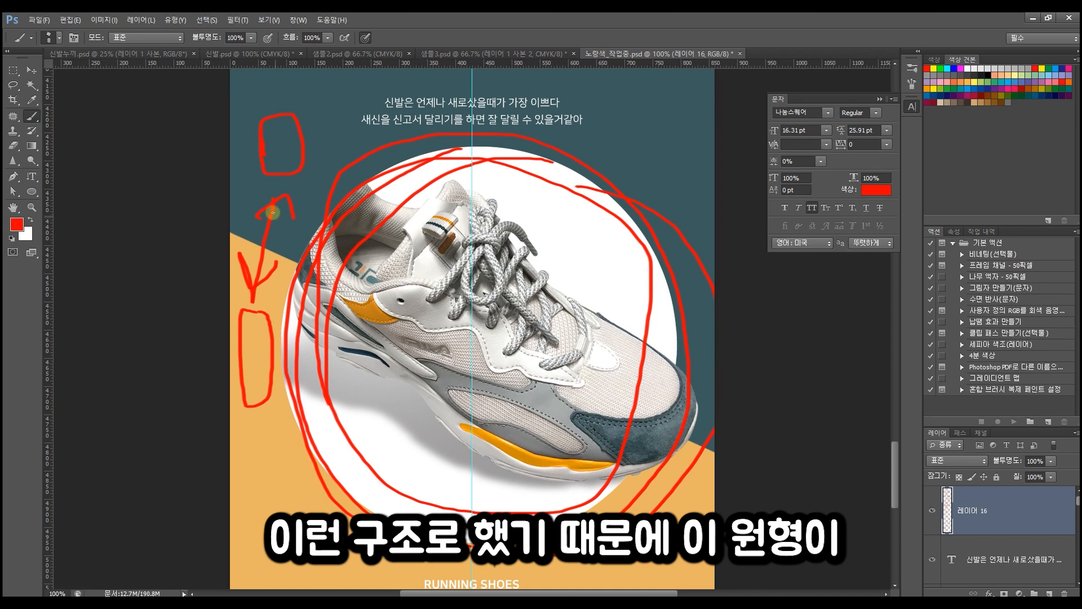
mouse_move(351, 256)
mouse_down()
mouse_move(485, 532)
mouse_move(637, 234)
mouse_move(555, 185)
mouse_up()
mouse_move(375, 243)
mouse_down()
mouse_move(595, 397)
mouse_move(576, 392)
mouse_move(593, 379)
mouse_move(593, 402)
mouse_move(564, 400)
mouse_move(601, 377)
mouse_up()
scroll(322, 172, up, 3)
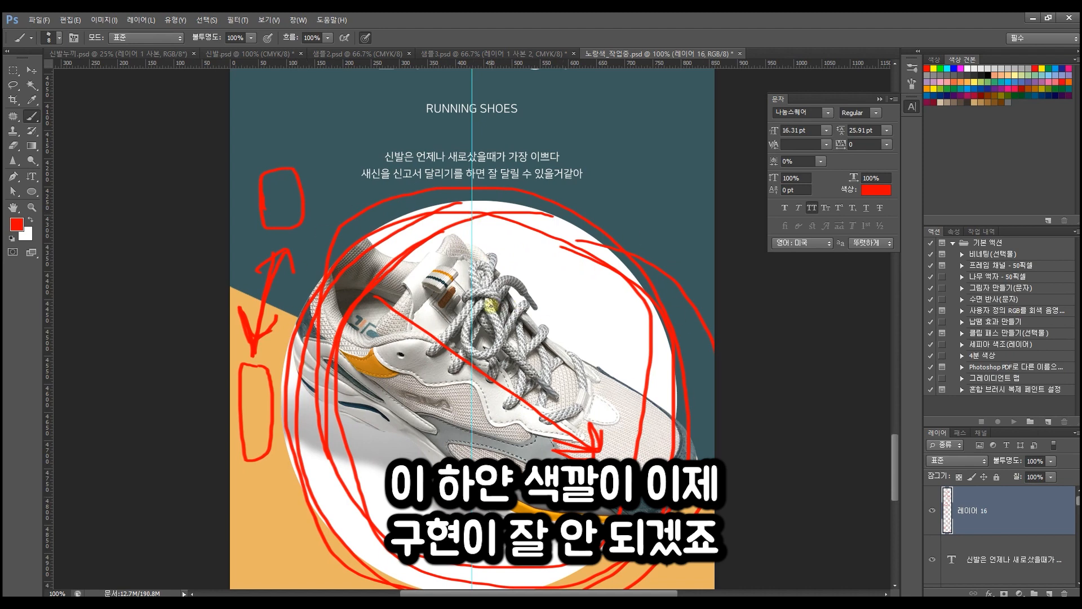
scroll(483, 359, down, 5)
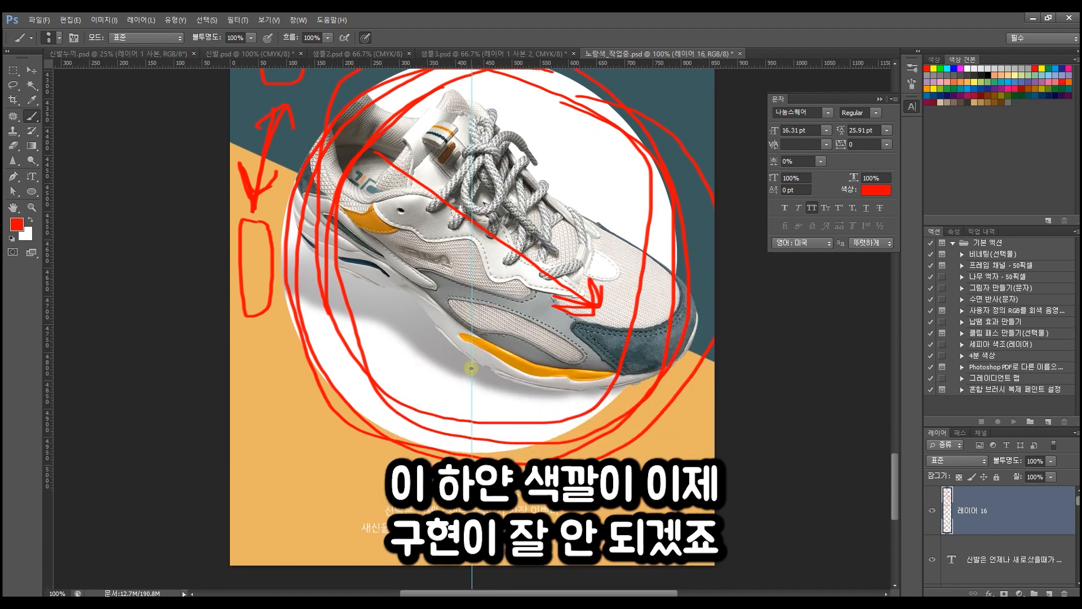
scroll(471, 368, up, 1)
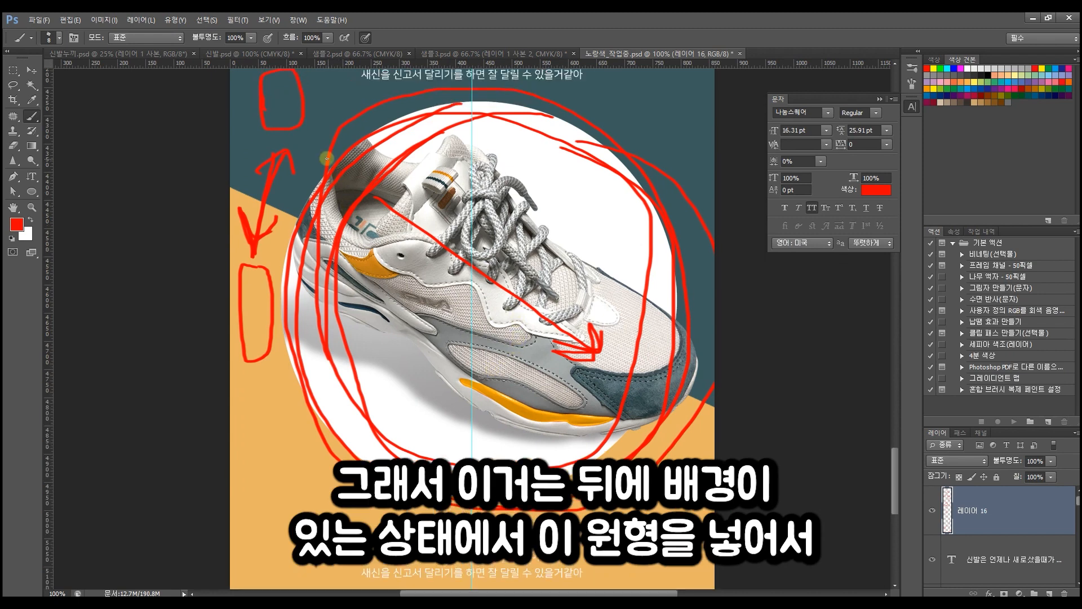
- Retrace the red double-headed arrow linking the boxes on the teal and yellow backgrounds
mouse_move(272, 152)
mouse_down()
mouse_move(265, 244)
mouse_move(245, 215)
mouse_move(263, 161)
mouse_up()
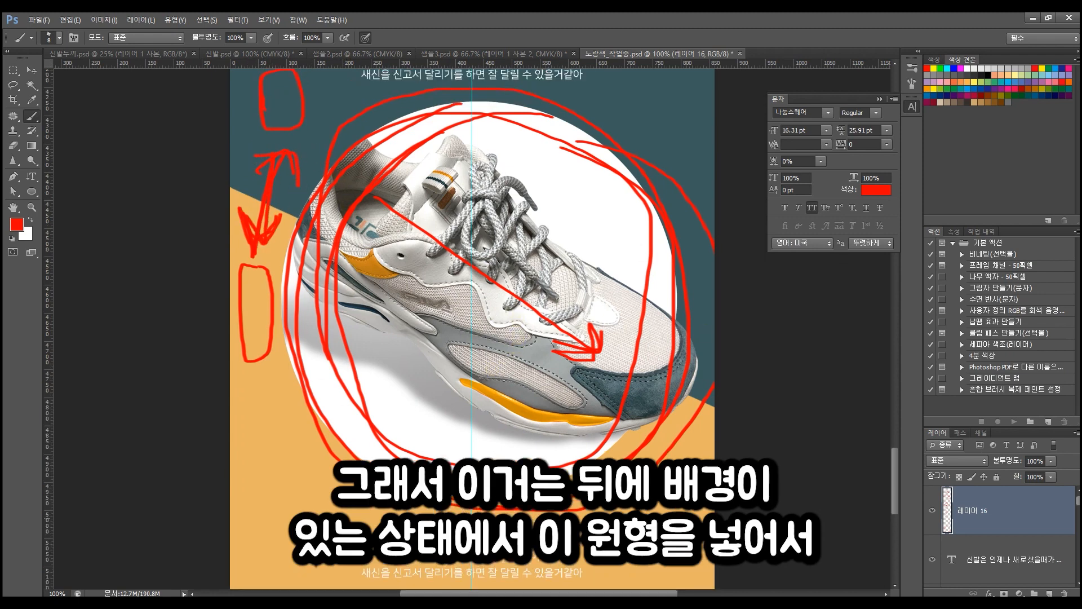
scroll(627, 491, down, 3)
scroll(626, 491, up, 5)
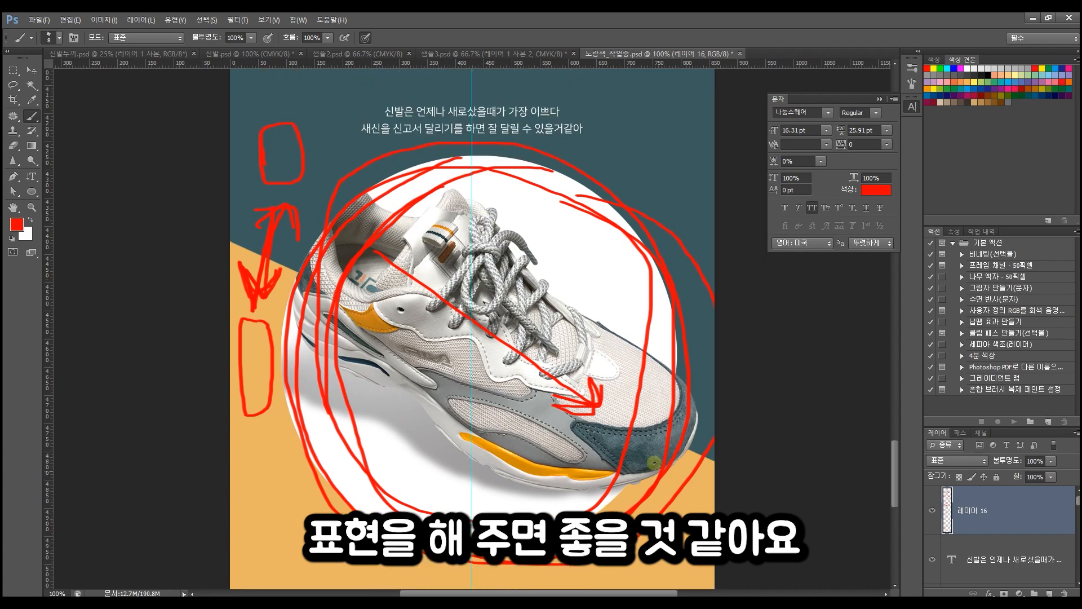
- Switch to 샘플2.psd at 100% zoom and add a new layer above the 모양 1 layer
drag(886, 460, 739, 176)
click(375, 53)
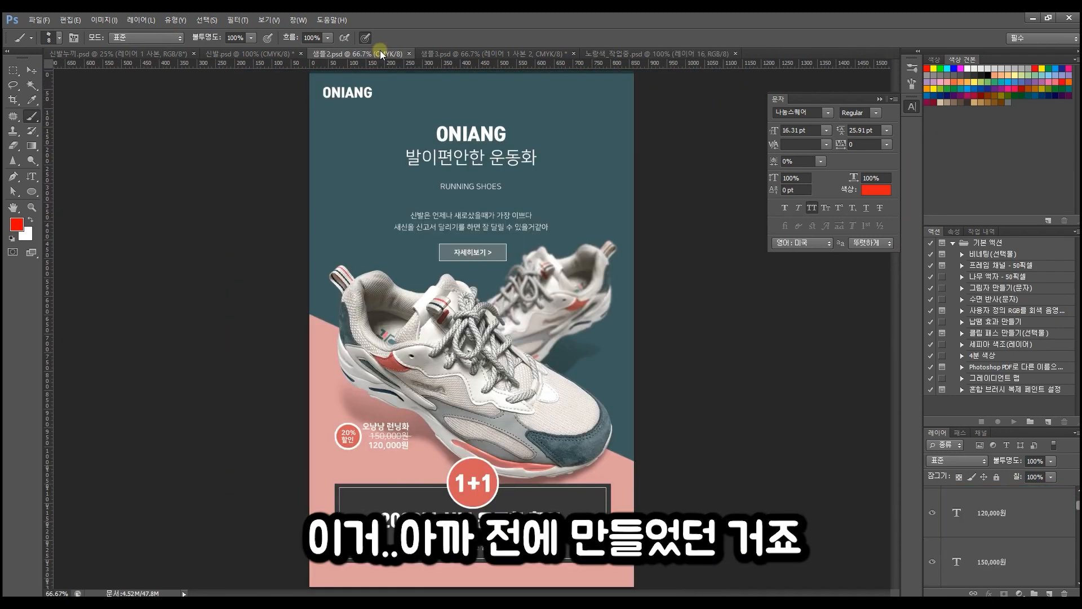
click(248, 54)
click(341, 55)
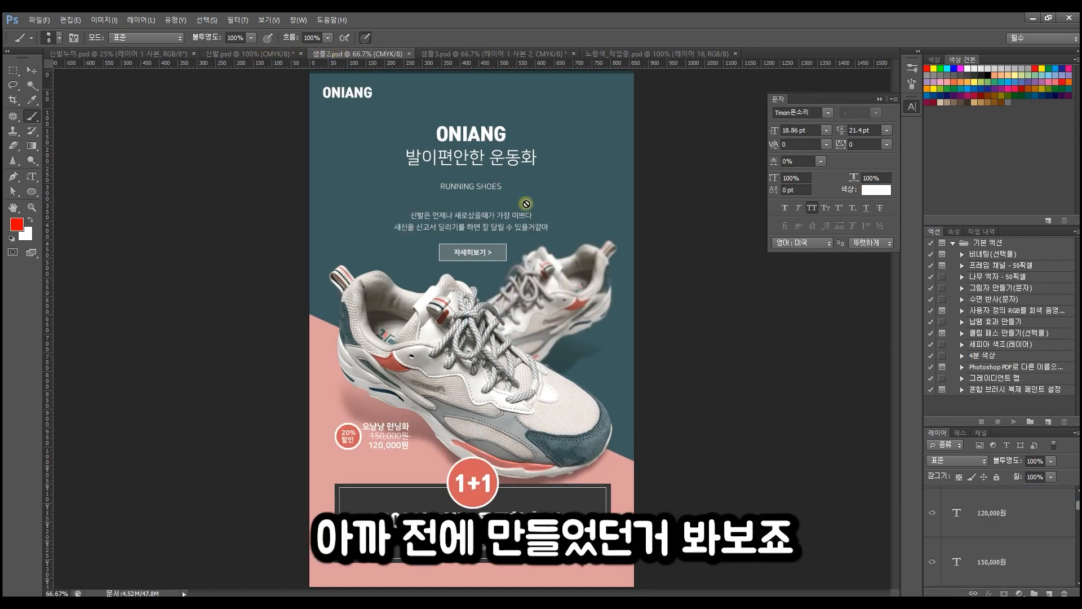
key(ctrl+plus)
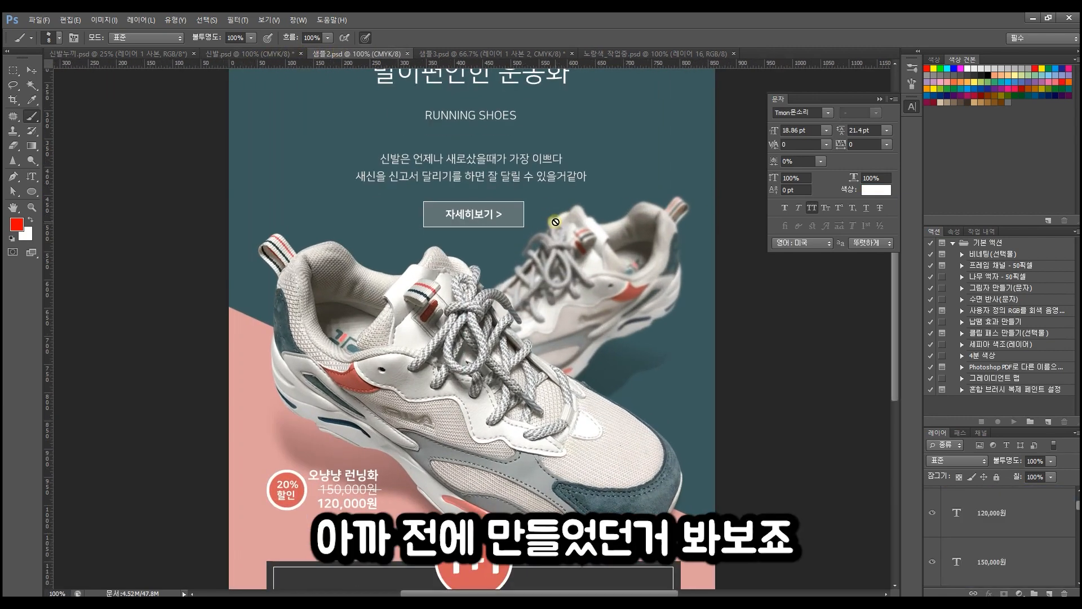
scroll(622, 266, up, 2)
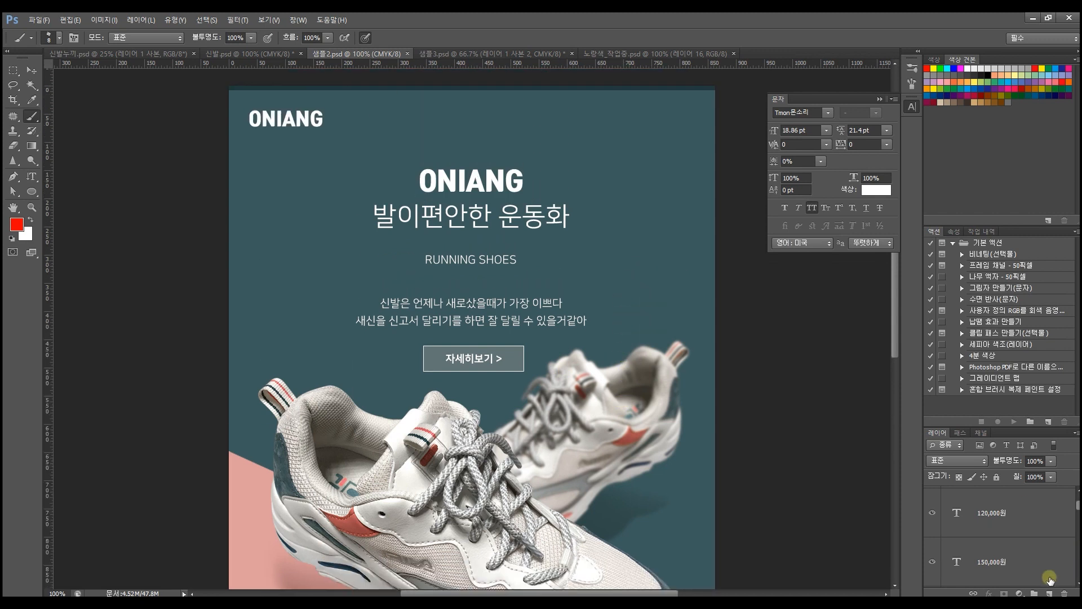
drag(1077, 500, 1070, 488)
click(1038, 502)
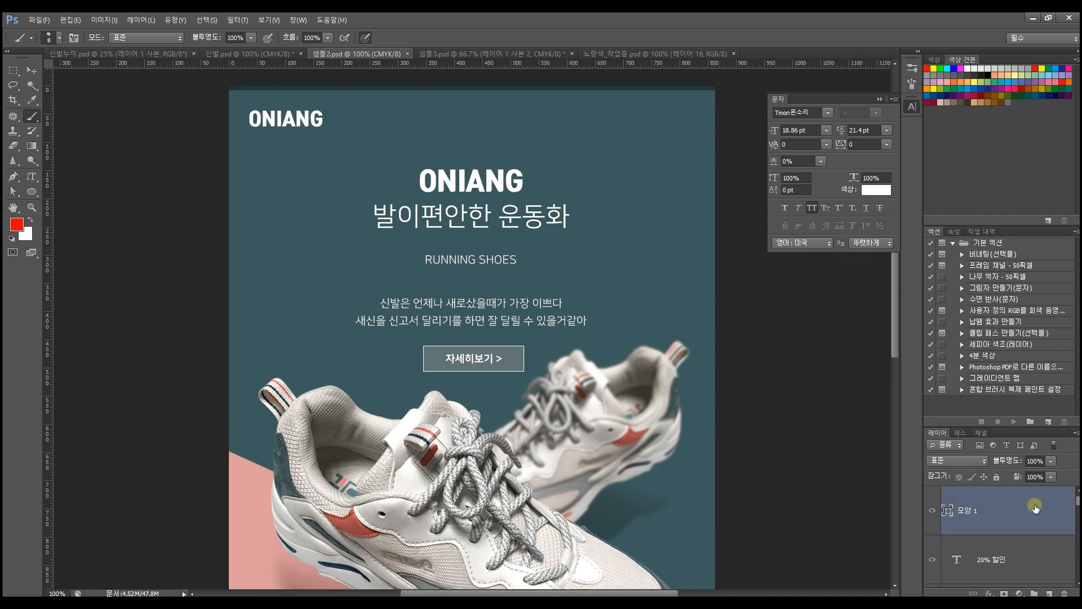
click(1049, 593)
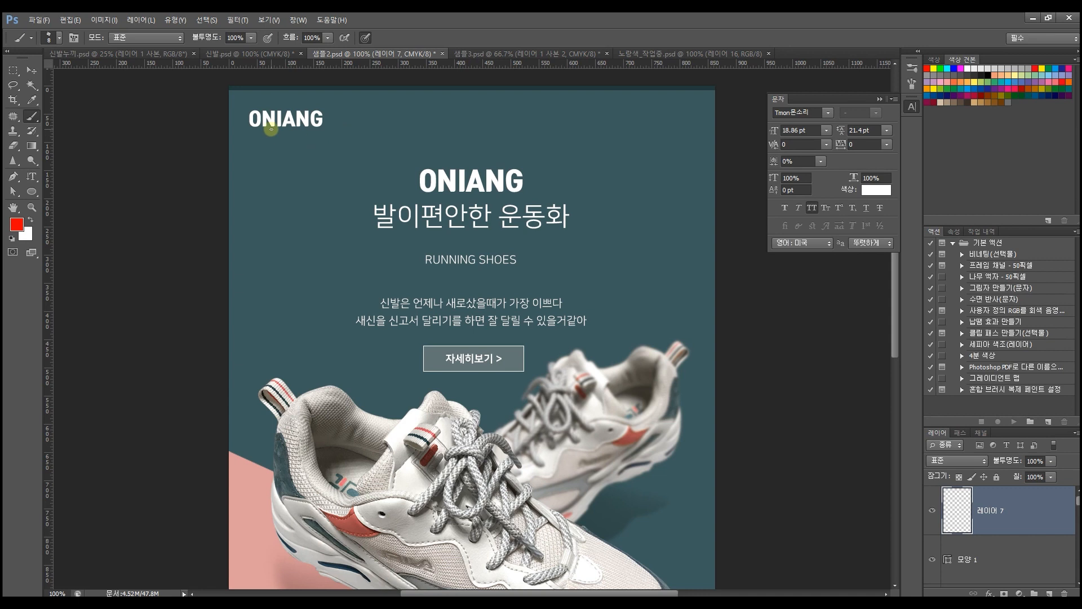
- Loop the ONIANG logo in red and mark the empty opposite upper corner of the page with red boxes
mouse_move(251, 106)
mouse_down()
mouse_move(246, 132)
mouse_move(318, 133)
mouse_move(328, 130)
mouse_move(325, 104)
mouse_move(246, 113)
mouse_move(247, 132)
mouse_move(327, 137)
mouse_move(328, 110)
mouse_move(244, 112)
mouse_up()
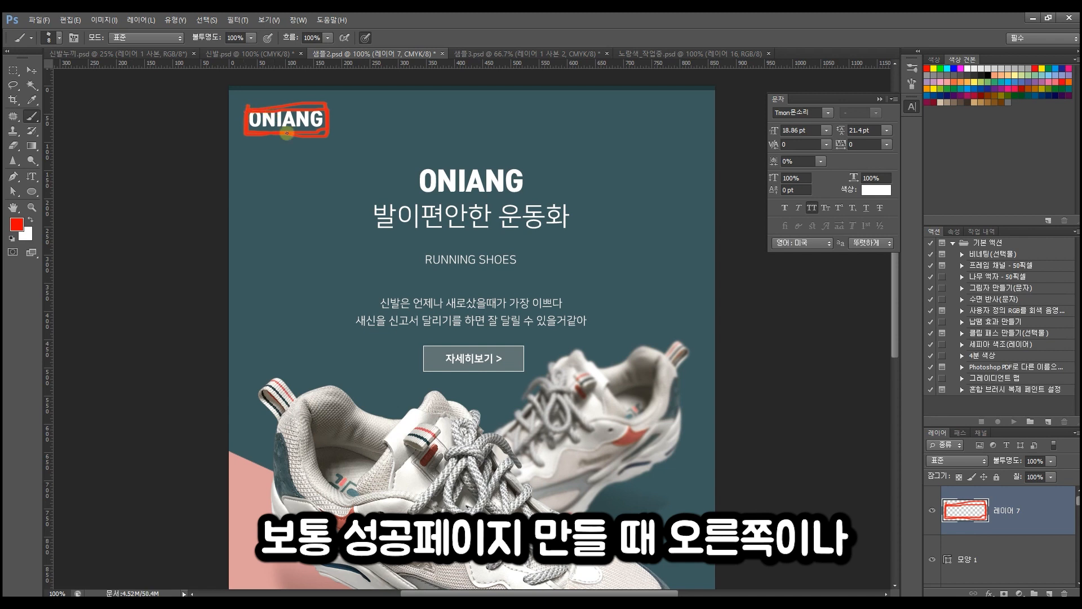
mouse_move(685, 106)
mouse_down()
mouse_move(633, 115)
mouse_move(646, 142)
mouse_move(708, 142)
mouse_move(712, 104)
mouse_move(618, 115)
mouse_move(644, 135)
mouse_move(704, 135)
mouse_move(713, 121)
mouse_move(702, 110)
mouse_move(642, 121)
mouse_up()
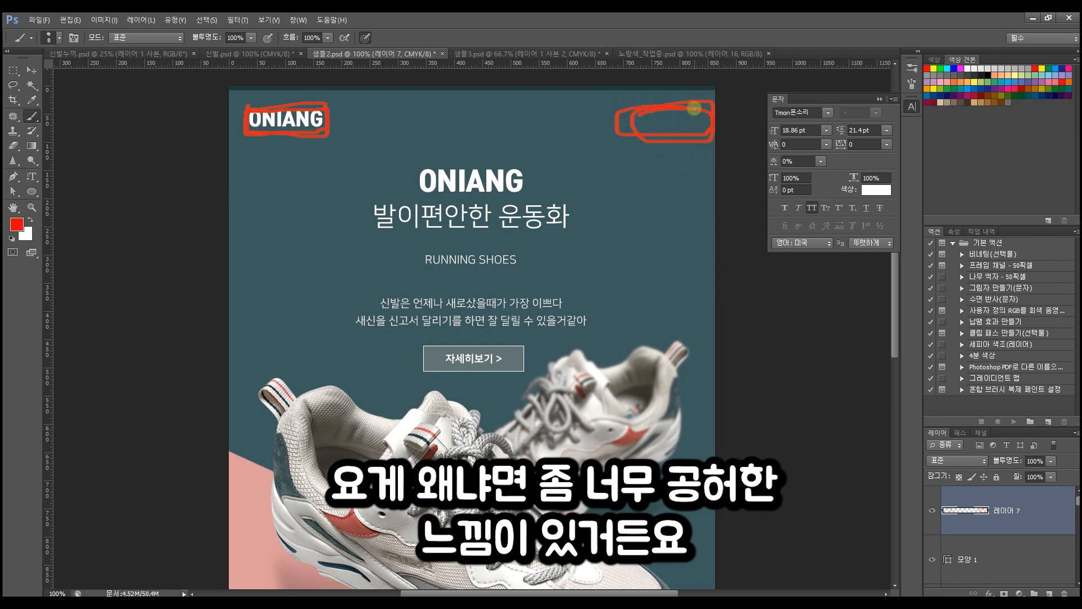
mouse_move(238, 121)
mouse_down()
mouse_move(274, 102)
mouse_move(328, 104)
mouse_move(265, 142)
mouse_up()
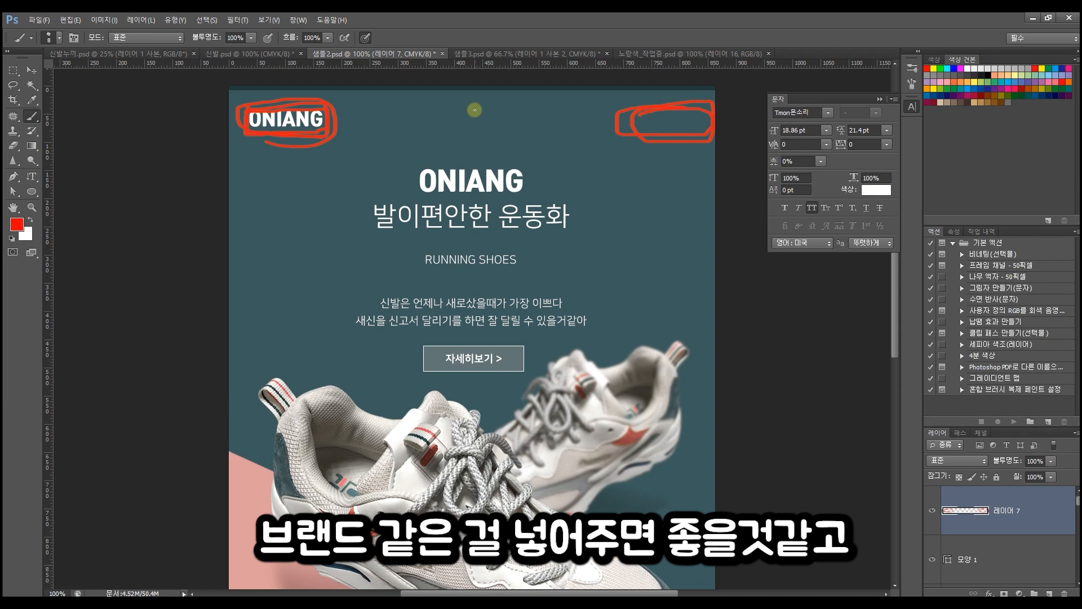
drag(476, 88, 483, 505)
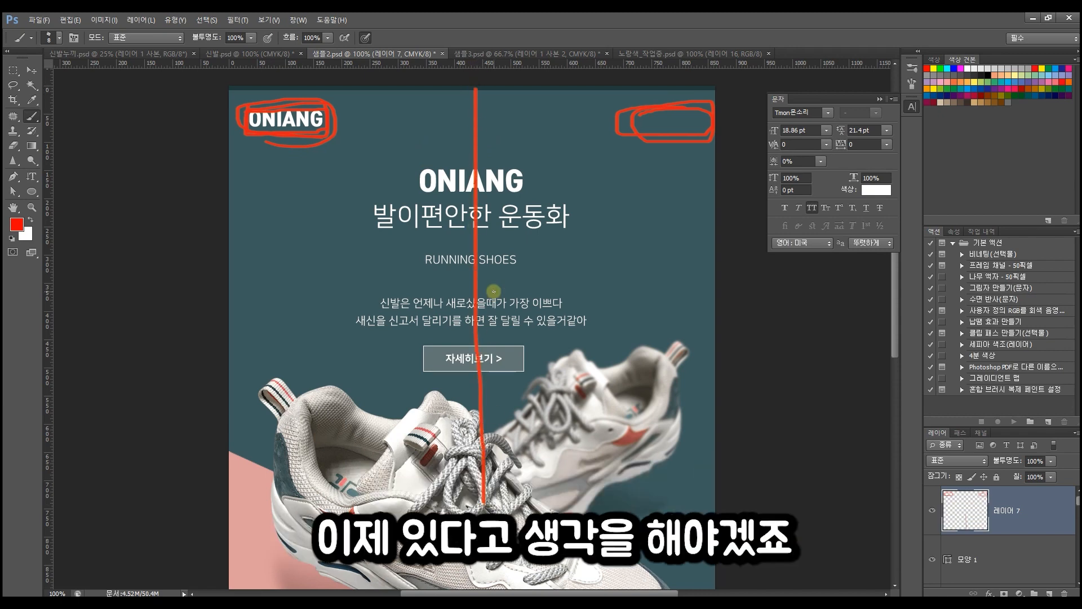
key(ctrl+z)
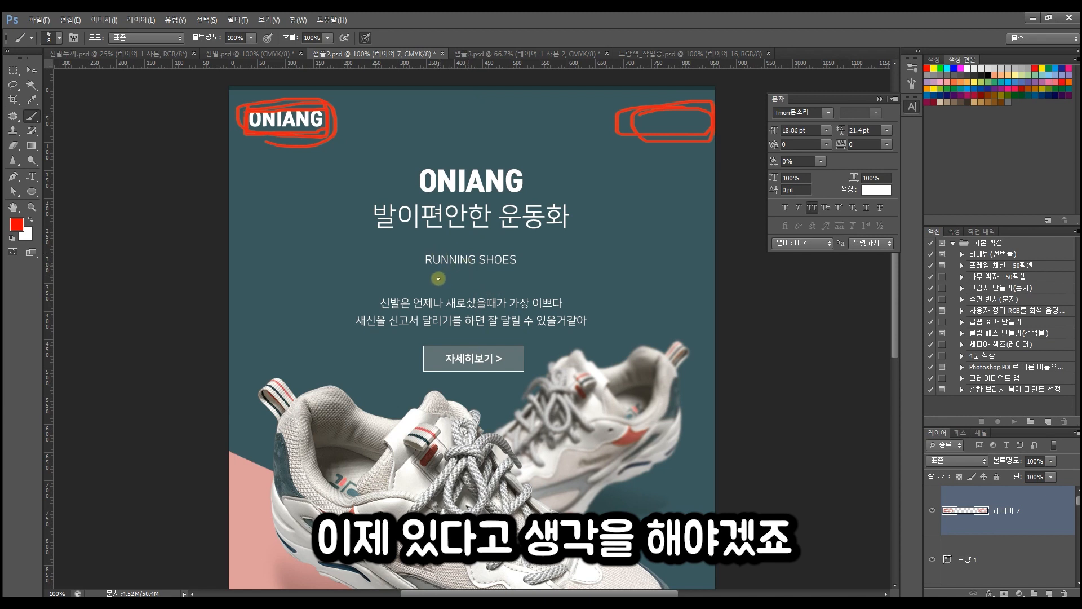
- Outline the heading and description text with red trapezoids and draw red loops around the 자세히보기 button
mouse_move(377, 310)
mouse_down()
mouse_move(566, 312)
mouse_move(346, 290)
mouse_move(320, 338)
mouse_move(586, 332)
mouse_move(563, 296)
mouse_move(457, 286)
mouse_up()
mouse_move(390, 170)
mouse_down()
mouse_move(349, 248)
mouse_move(598, 261)
mouse_move(527, 144)
mouse_move(417, 208)
mouse_up()
scroll(456, 317, down, 7)
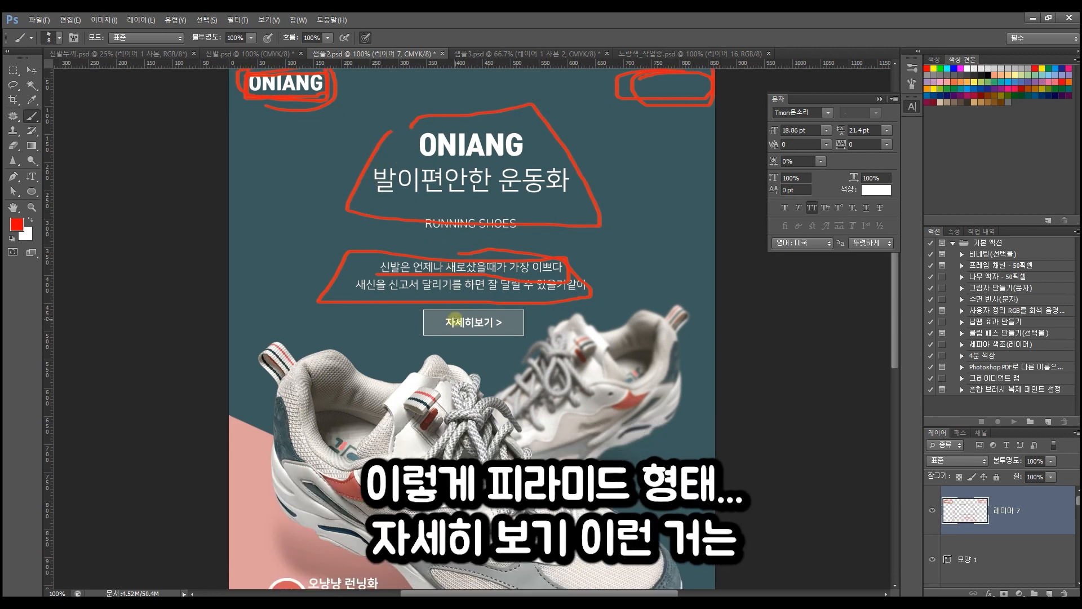
mouse_move(413, 279)
mouse_down()
mouse_move(414, 311)
mouse_move(438, 320)
mouse_move(541, 320)
mouse_move(536, 283)
mouse_move(416, 277)
mouse_move(405, 302)
mouse_move(508, 316)
mouse_move(533, 286)
mouse_up()
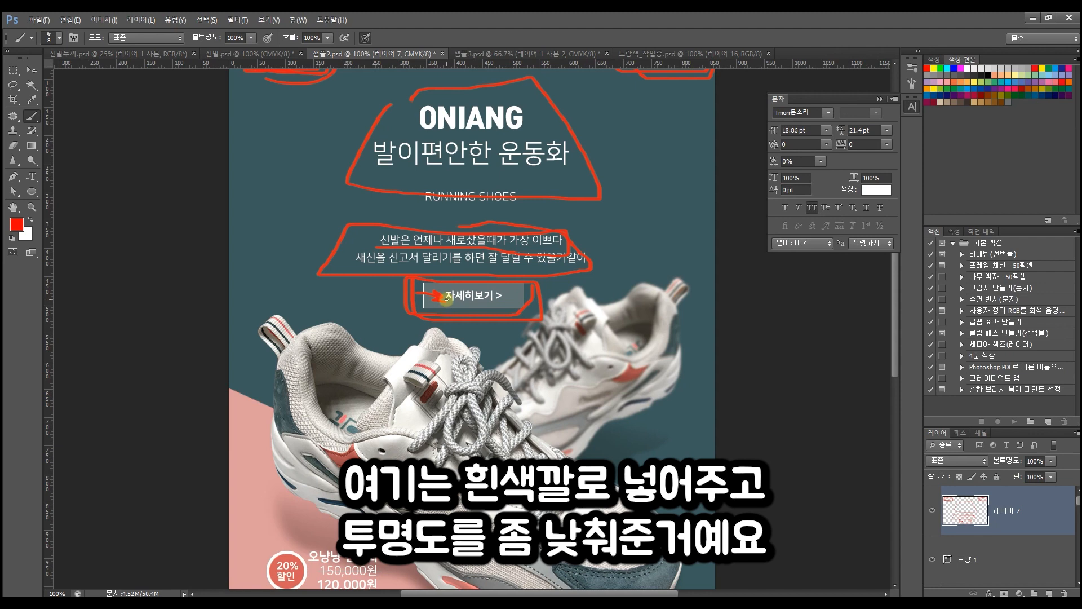
drag(450, 305, 499, 307)
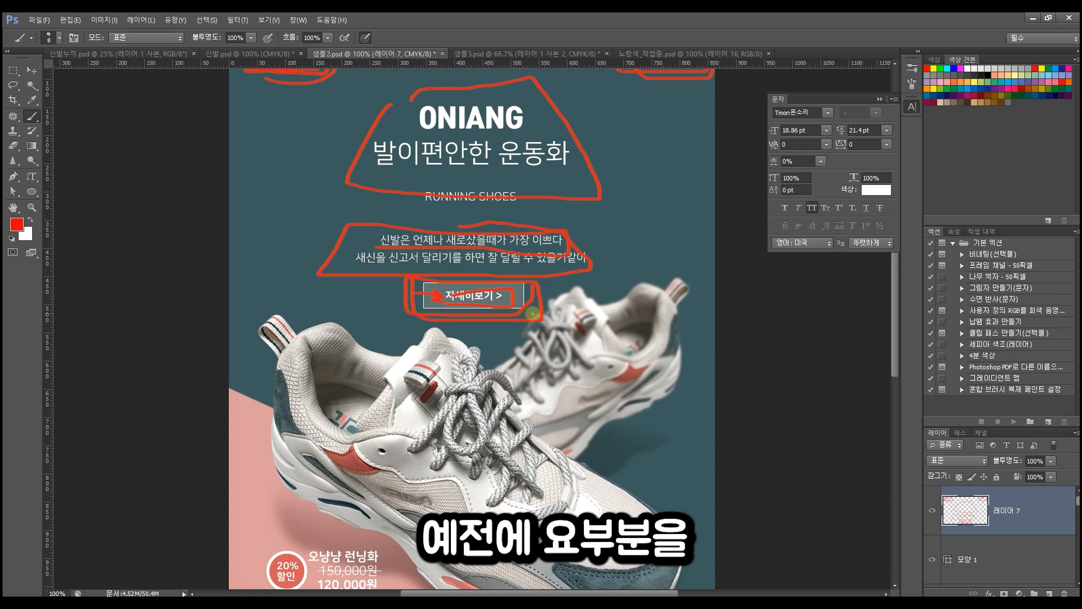
mouse_move(428, 308)
mouse_down()
mouse_move(454, 273)
mouse_move(523, 274)
mouse_move(510, 318)
mouse_move(422, 310)
mouse_up()
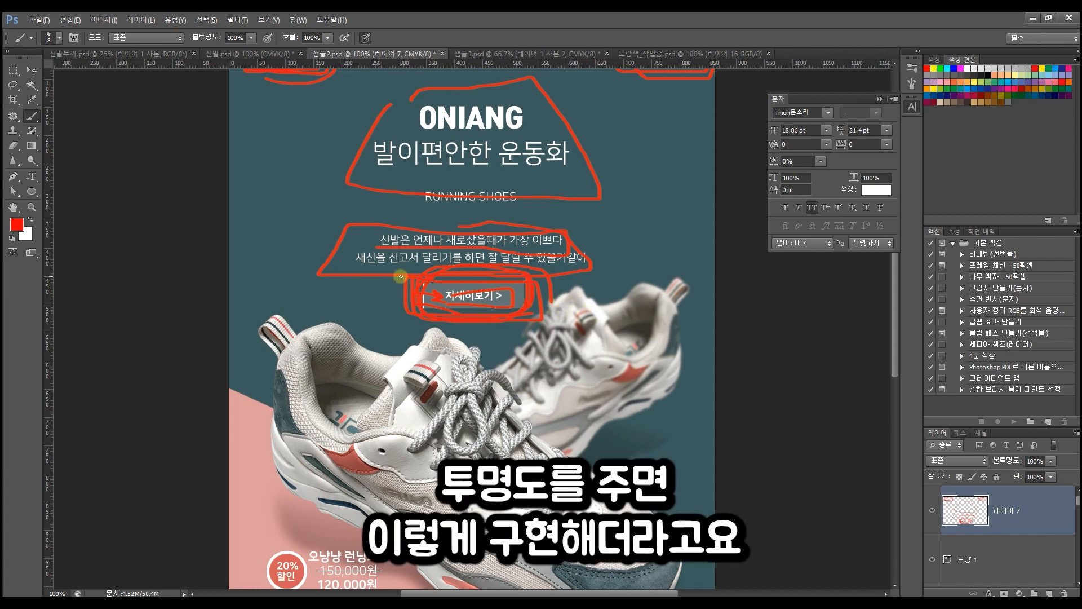
- Outline the large front shoe in red
scroll(404, 270, down, 6)
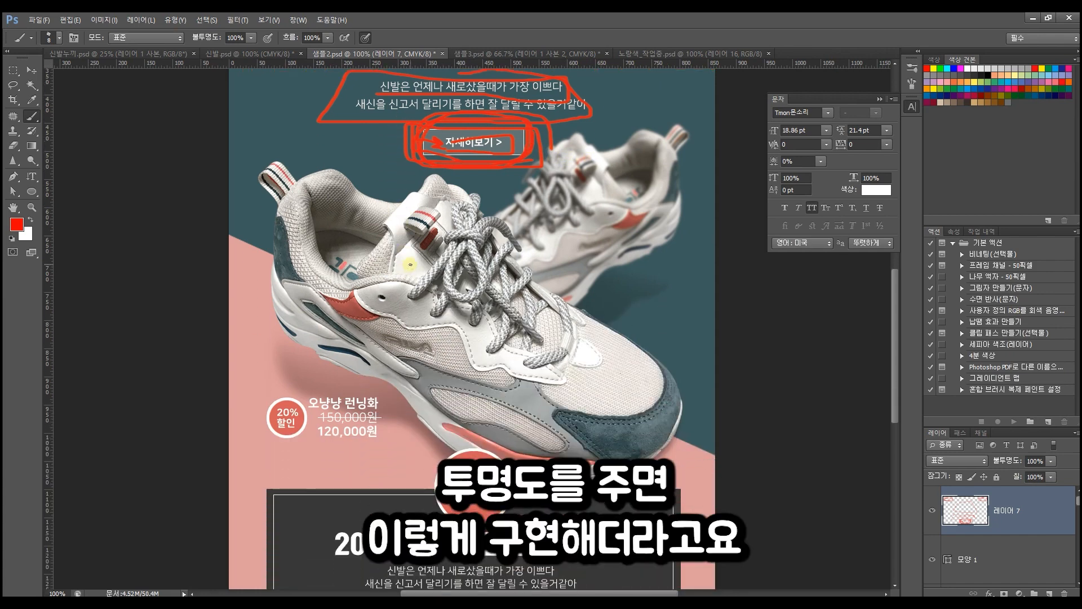
mouse_move(361, 357)
mouse_down()
mouse_move(278, 287)
mouse_move(269, 167)
mouse_move(286, 141)
mouse_move(434, 161)
mouse_move(679, 358)
mouse_move(671, 440)
mouse_move(545, 451)
mouse_move(479, 437)
mouse_up()
- Try moving the front shoe's shadow farther down, away from the shoe, and undo the move
click(39, 70)
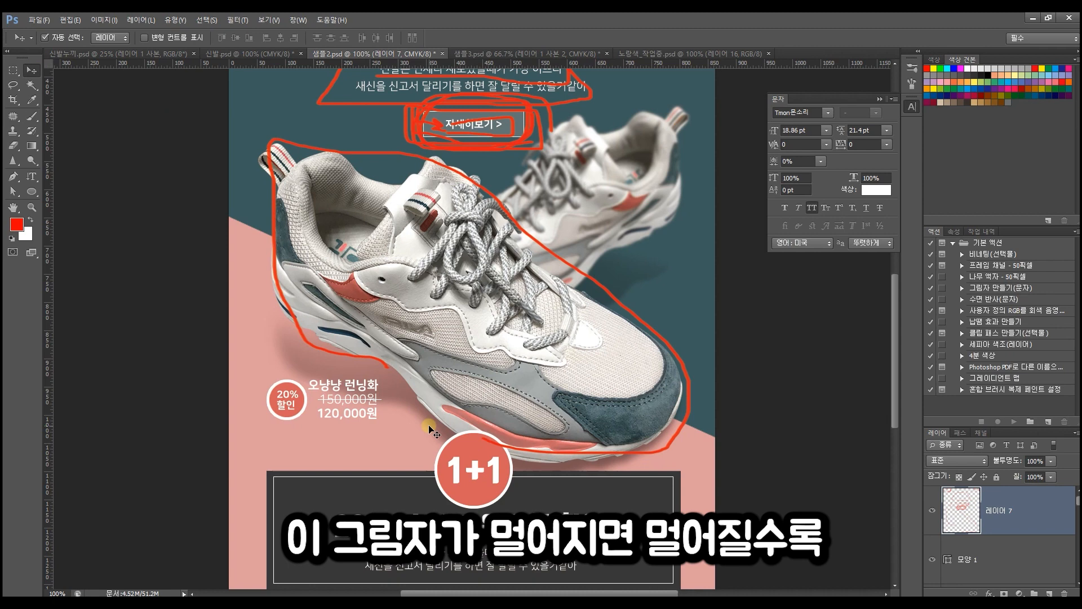
mouse_move(402, 395)
mouse_down()
mouse_move(402, 440)
mouse_move(415, 398)
mouse_up()
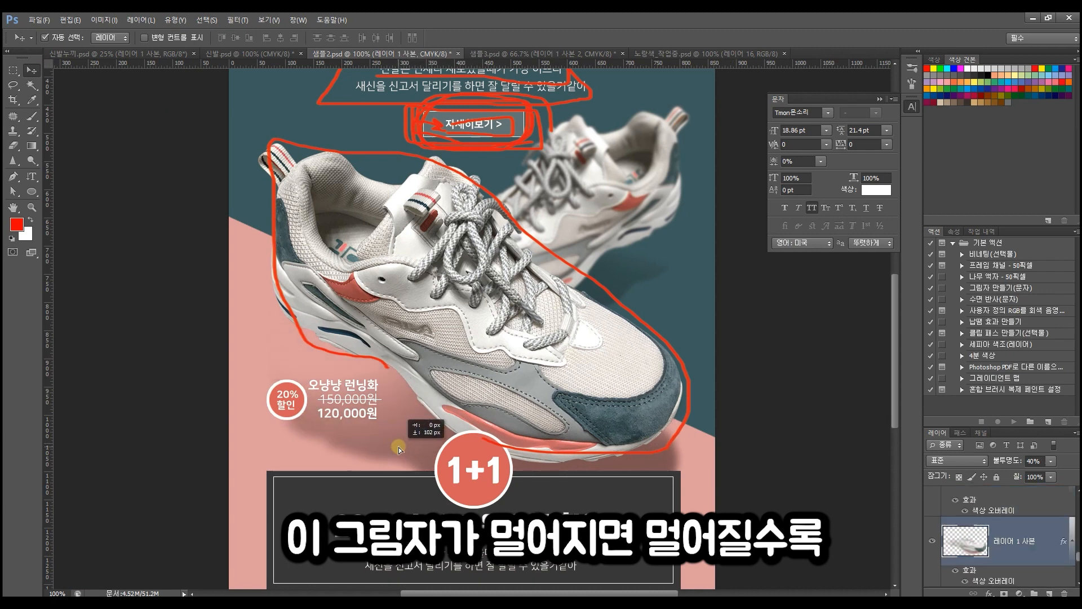
key(ctrl+z)
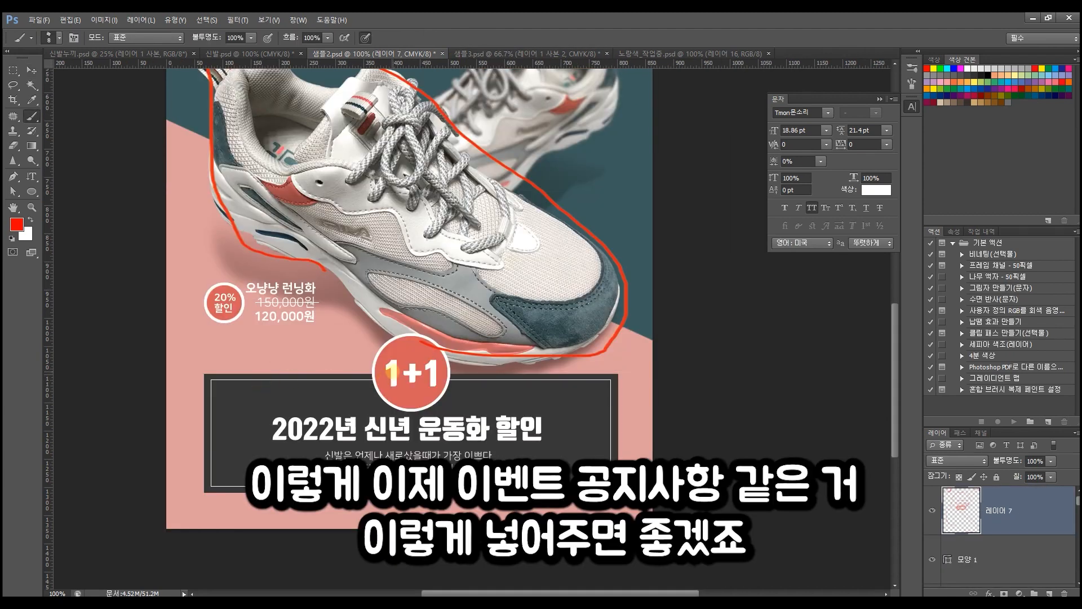
- Circle the 1+1 badge, box the dark event notice area, and underline its 2022년 신년 운동화 할인 title in red
mouse_move(383, 371)
mouse_down()
mouse_move(257, 366)
mouse_move(179, 448)
mouse_move(242, 519)
mouse_move(569, 511)
mouse_up()
mouse_move(634, 459)
mouse_down()
mouse_move(614, 352)
mouse_move(445, 360)
mouse_move(453, 384)
mouse_move(404, 345)
mouse_move(386, 387)
mouse_move(437, 412)
mouse_move(395, 387)
mouse_up()
mouse_move(276, 438)
mouse_down()
mouse_move(465, 461)
mouse_move(575, 458)
mouse_up()
- Review the annotated event page, then open 신발누끼.psd with both cut-out shoes in view and the character settings collapsed
scroll(572, 451, up, 8)
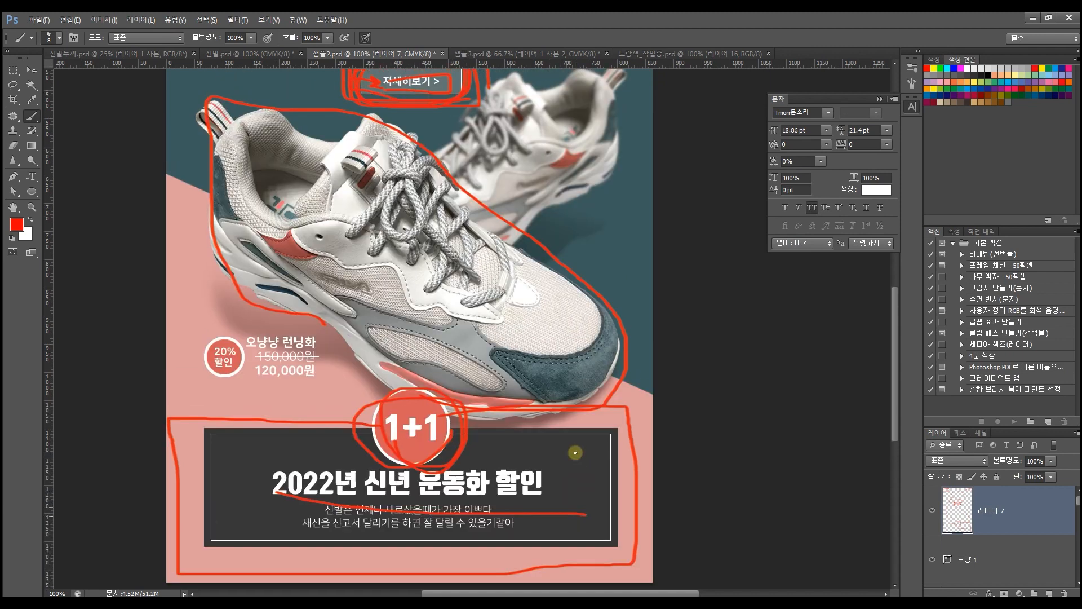
scroll(578, 437, up, 8)
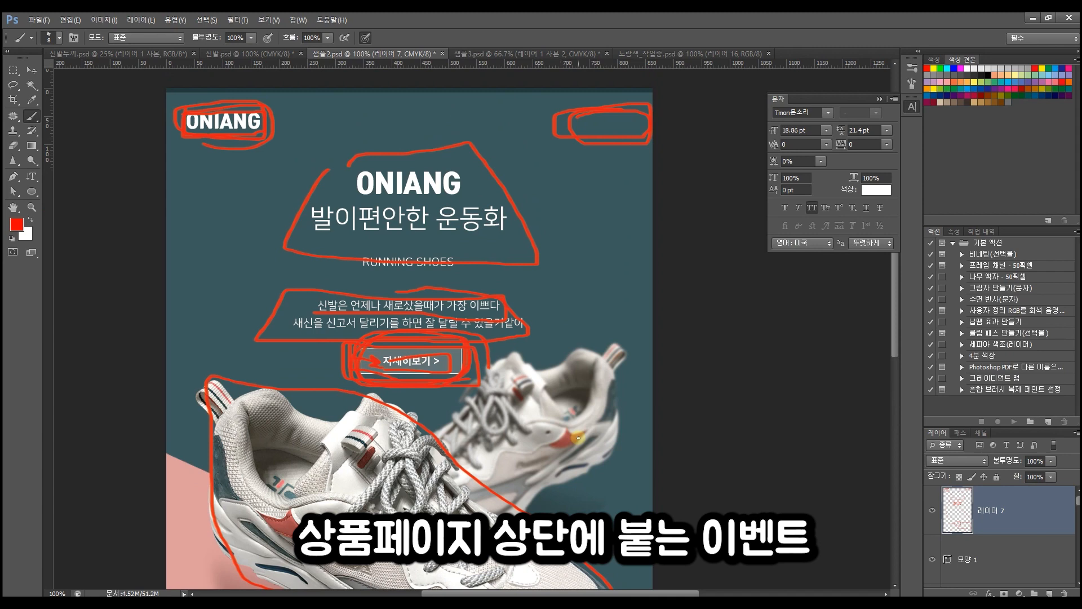
scroll(578, 438, down, 10)
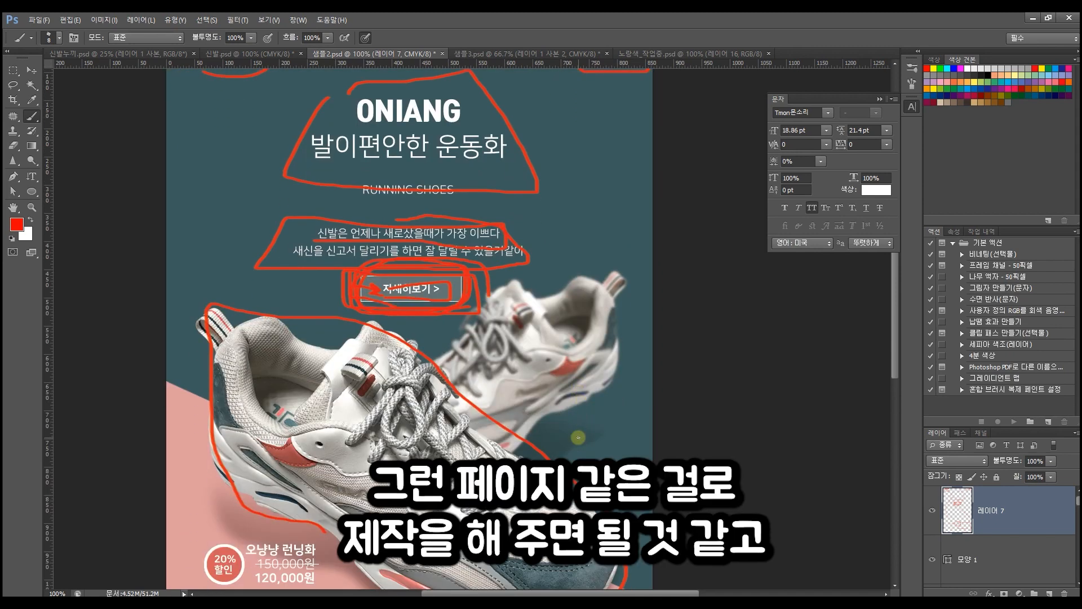
scroll(518, 365, down, 4)
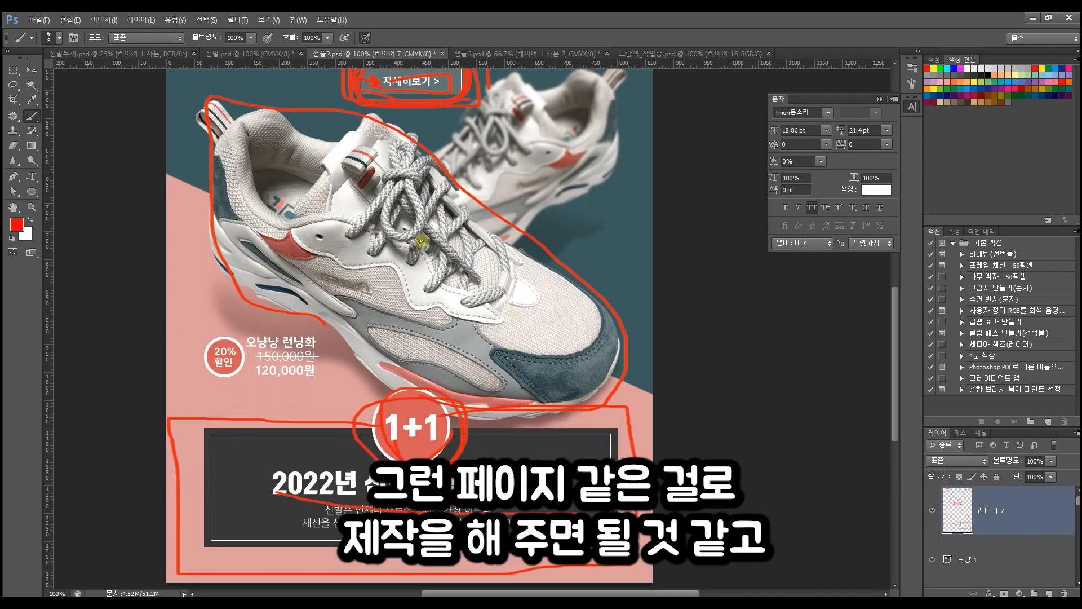
click(263, 54)
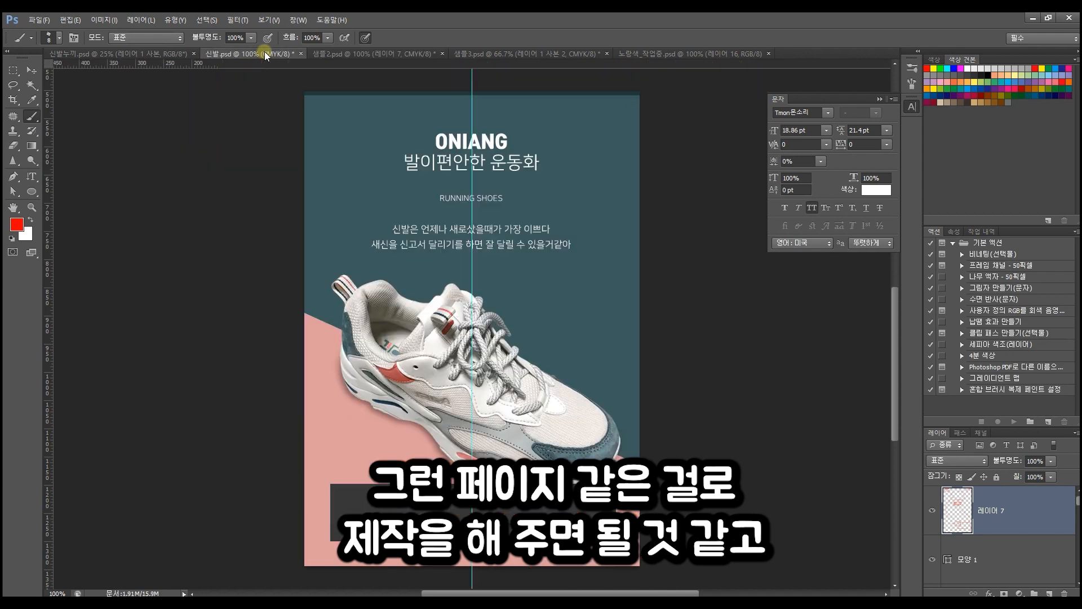
click(169, 53)
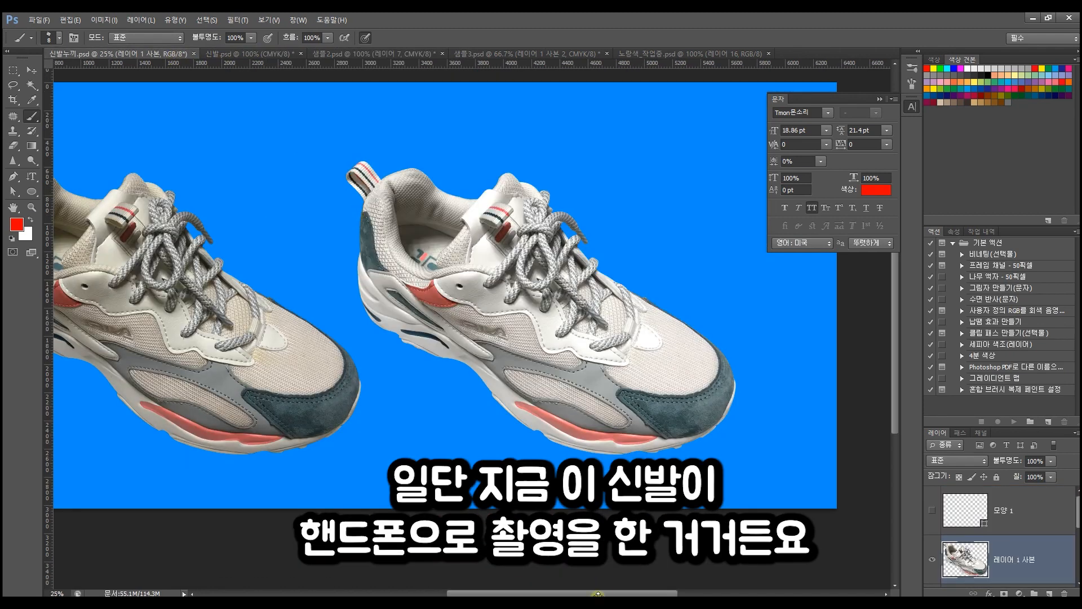
drag(609, 592, 582, 592)
click(911, 107)
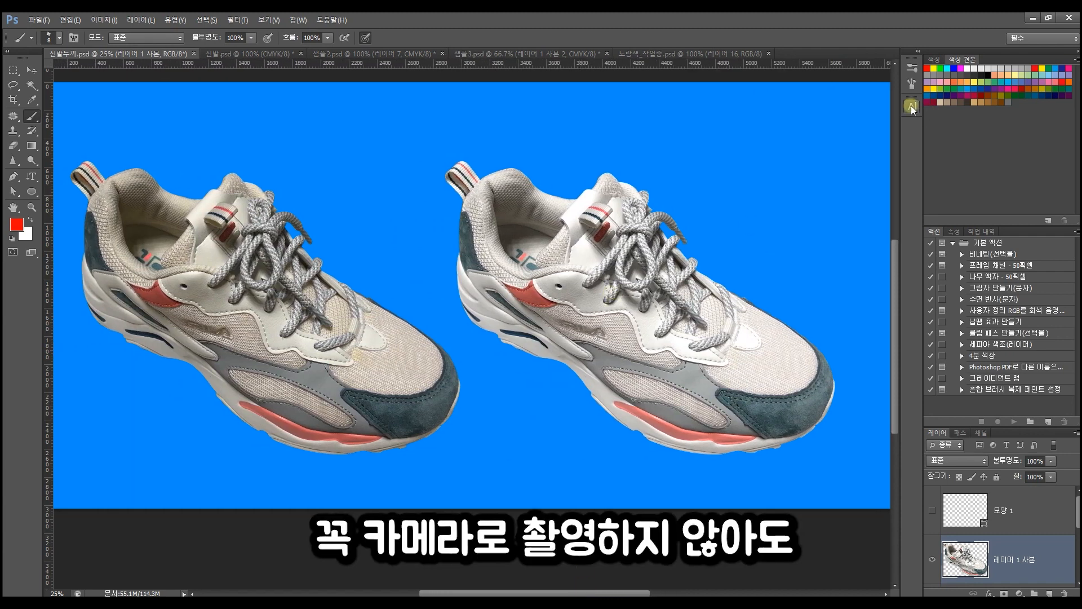
- Add a new layer above 모양 1 and draw a red arrow pointing down at each of the two cut-out shoes
mouse_move(89, 150)
mouse_down()
mouse_move(68, 175)
mouse_move(76, 305)
mouse_move(112, 370)
mouse_move(246, 450)
mouse_move(335, 475)
mouse_up()
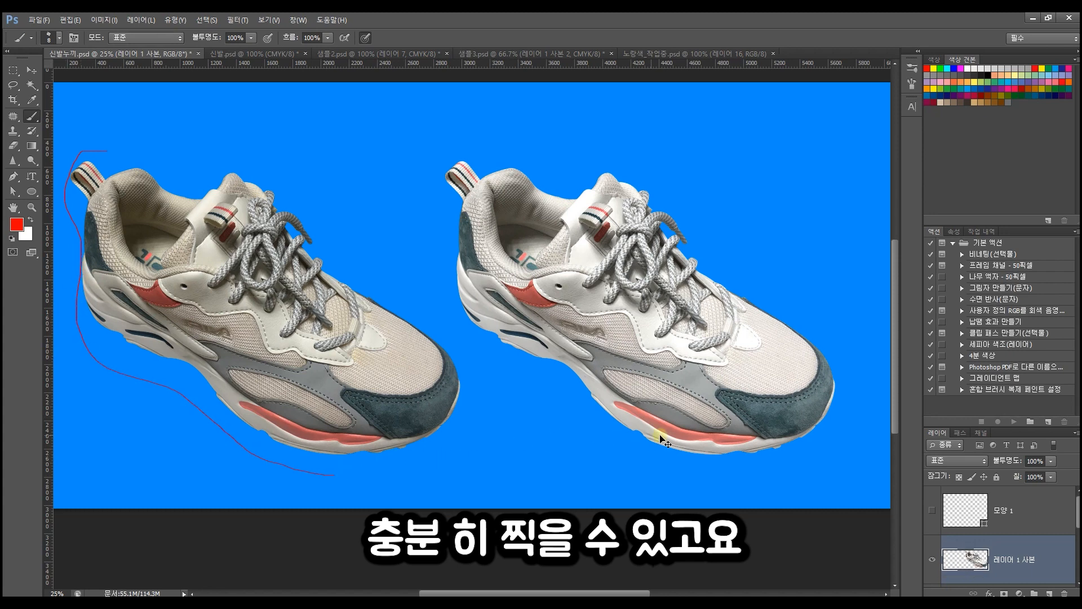
key(ctrl+z)
click(1031, 518)
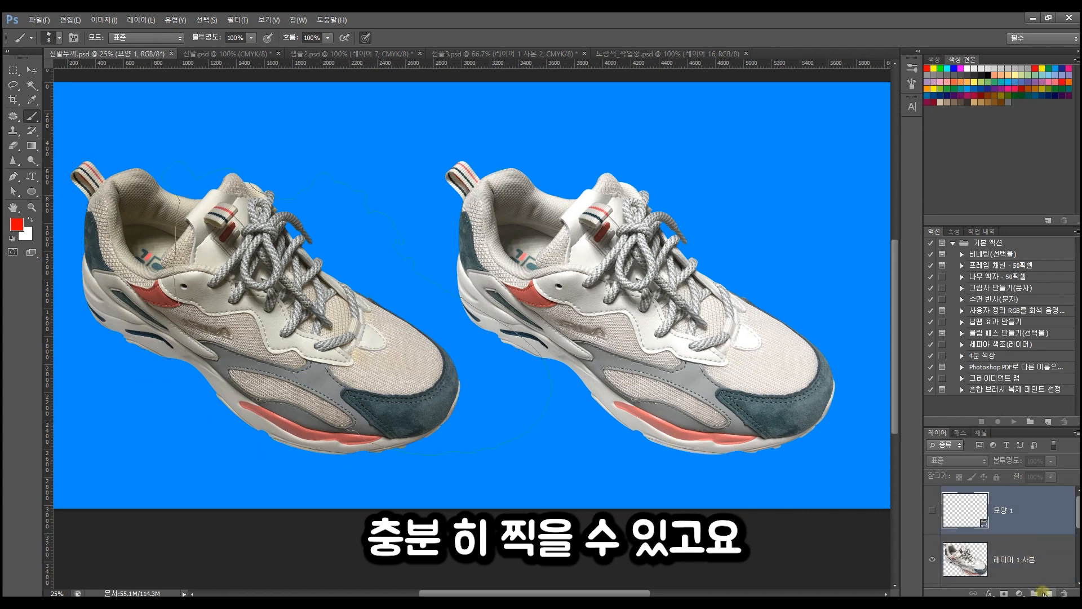
click(1045, 593)
drag(188, 136, 178, 181)
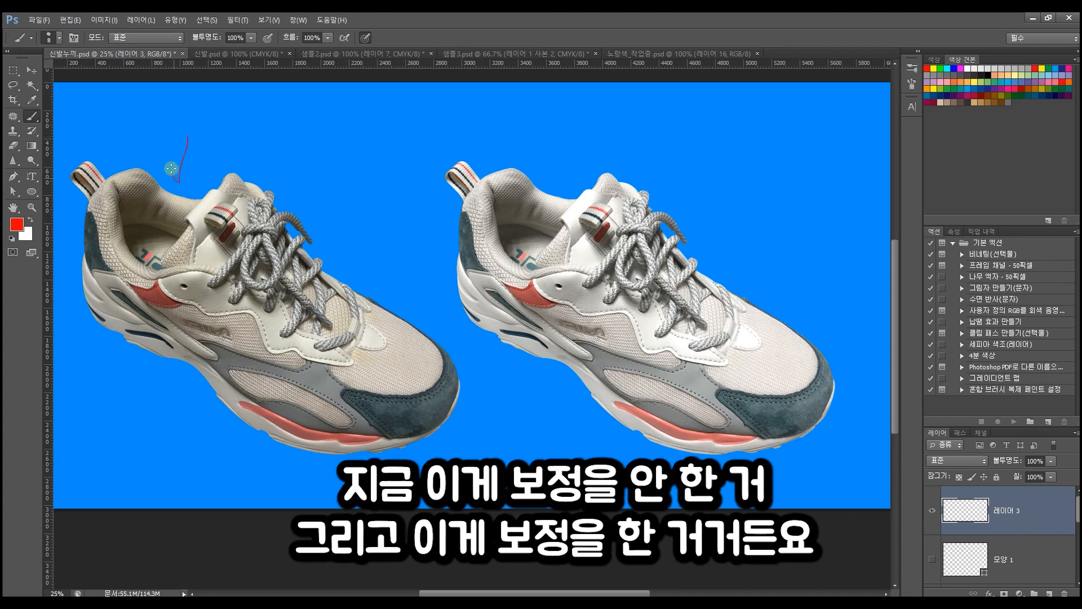
drag(581, 136, 579, 198)
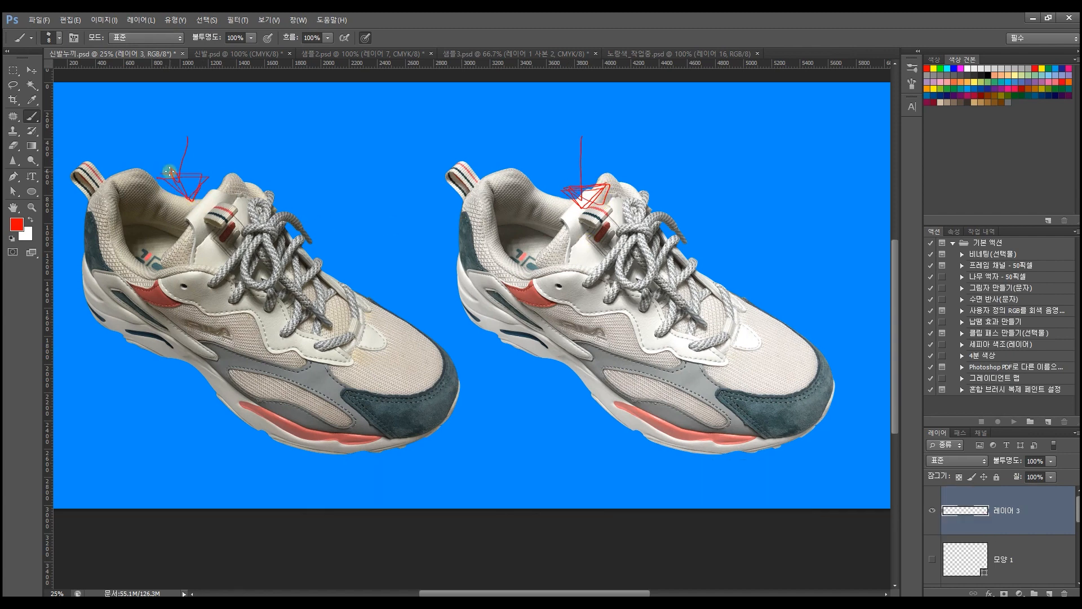
- Outline the unretouched shoe with a handwritten note above it, and draw a red arrow from the note to loops around the retouched shoe
mouse_move(225, 168)
mouse_down()
mouse_move(257, 170)
mouse_move(452, 343)
mouse_move(463, 384)
mouse_move(450, 436)
mouse_move(332, 459)
mouse_move(231, 451)
mouse_move(97, 332)
mouse_move(69, 272)
mouse_move(82, 146)
mouse_move(226, 169)
mouse_up()
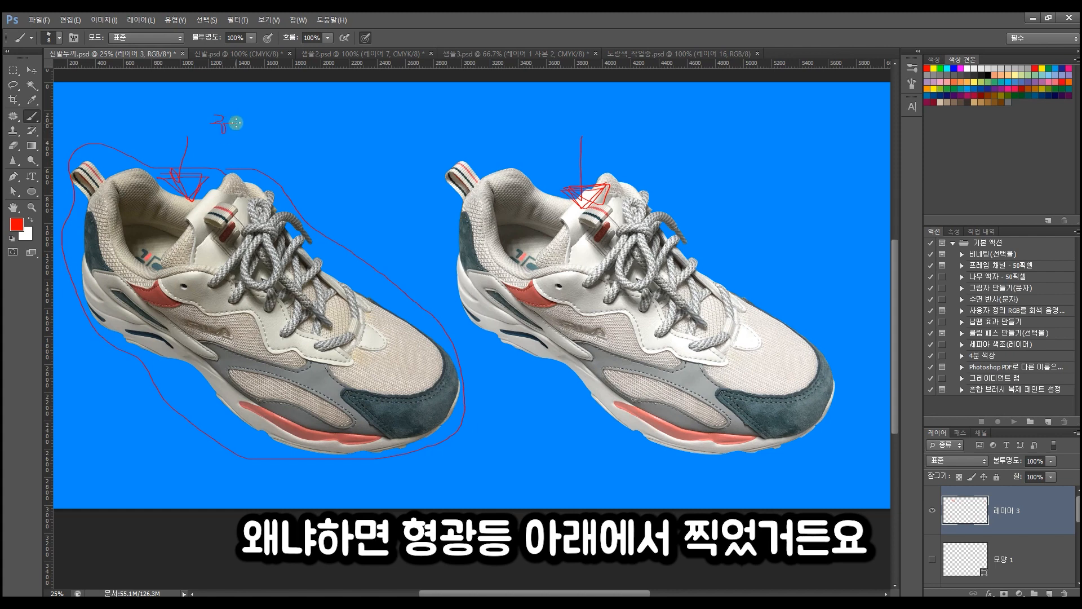
mouse_move(240, 119)
mouse_down()
mouse_move(237, 148)
mouse_move(351, 158)
mouse_move(415, 182)
mouse_up()
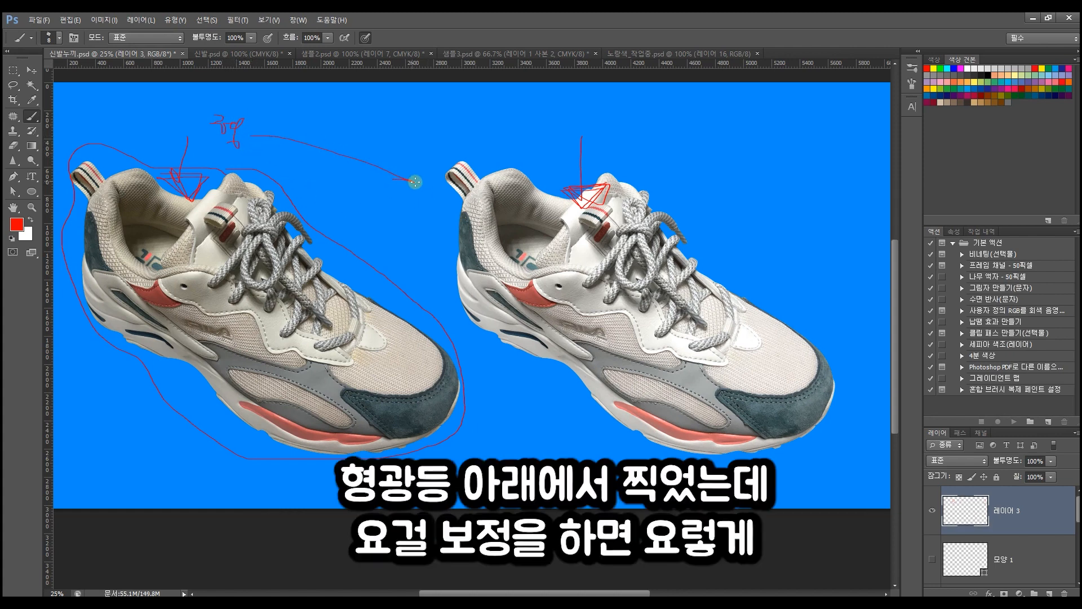
mouse_move(466, 150)
mouse_down()
mouse_move(438, 162)
mouse_move(451, 324)
mouse_move(707, 482)
mouse_move(790, 459)
mouse_move(849, 413)
mouse_move(848, 338)
mouse_move(730, 254)
mouse_move(664, 175)
mouse_move(623, 146)
mouse_move(561, 162)
mouse_move(480, 144)
mouse_move(432, 154)
mouse_move(417, 196)
mouse_move(464, 350)
mouse_move(560, 389)
mouse_move(613, 437)
mouse_move(722, 483)
mouse_move(800, 438)
mouse_move(831, 370)
mouse_move(708, 230)
mouse_move(626, 159)
mouse_move(568, 176)
mouse_move(500, 147)
mouse_move(423, 160)
mouse_move(426, 307)
mouse_move(601, 445)
mouse_move(711, 476)
mouse_move(784, 455)
mouse_up()
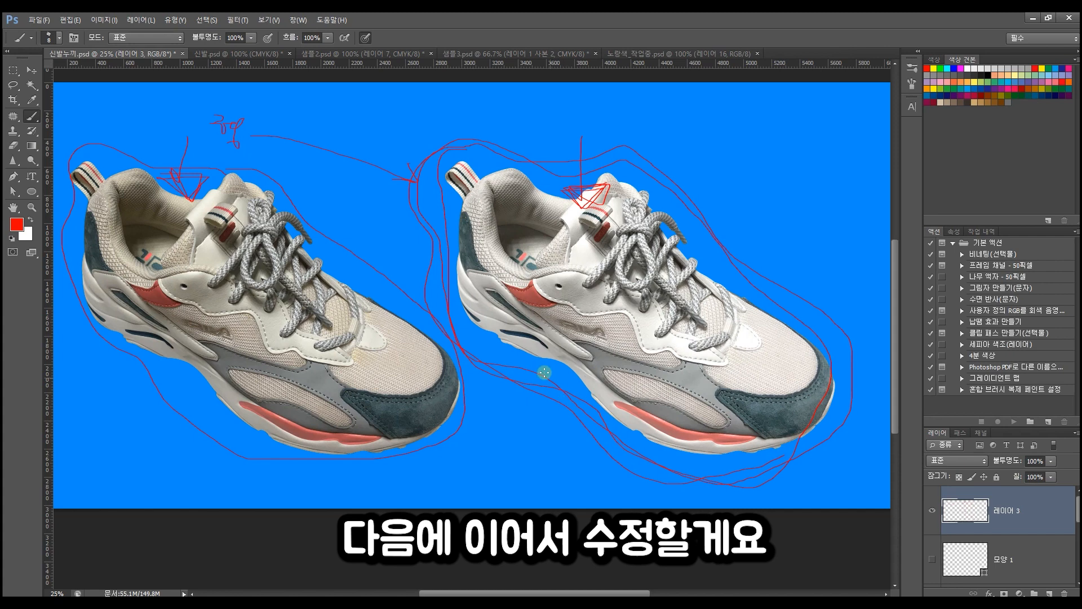
- Open 신발.psd, squash the shoe's shadow layer to 55.33% height, and place it on the pink area beneath the shoe
drag(333, 258, 443, 252)
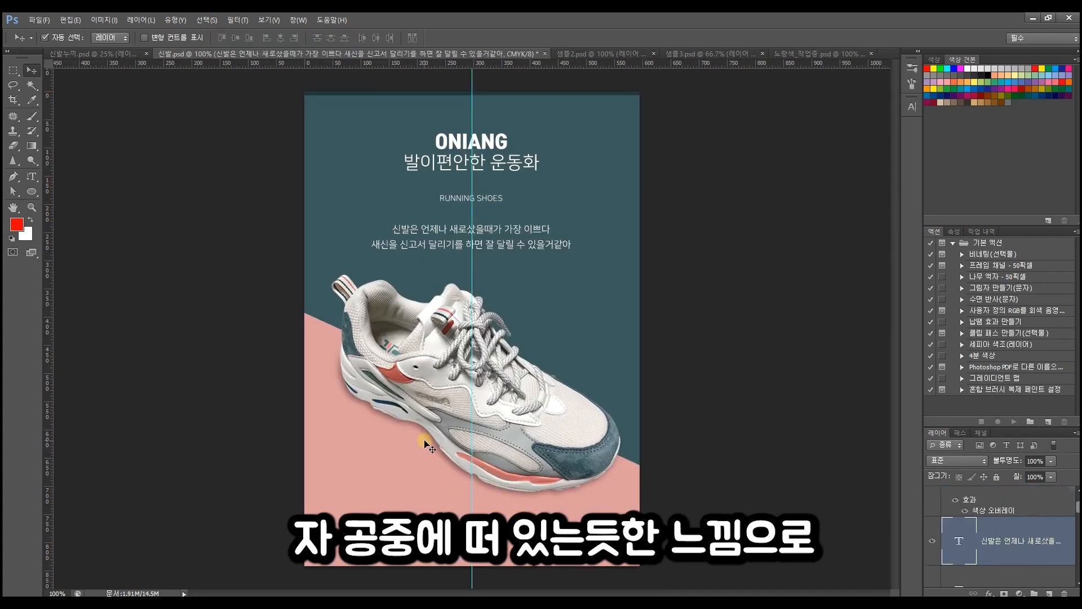
click(426, 444)
key(ctrl+t)
drag(482, 282, 464, 447)
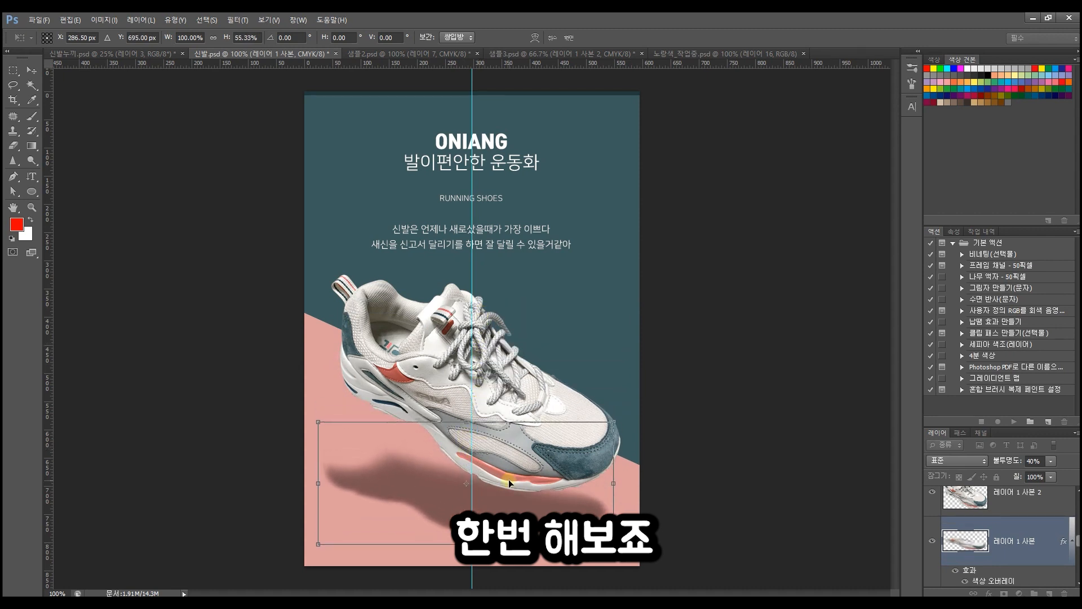
key(Return)
- Rotate the shoe slightly clockwise so that its heel lifts and its toe tips downward
click(569, 442)
key(ctrl+t)
drag(627, 497, 565, 484)
key(Return)
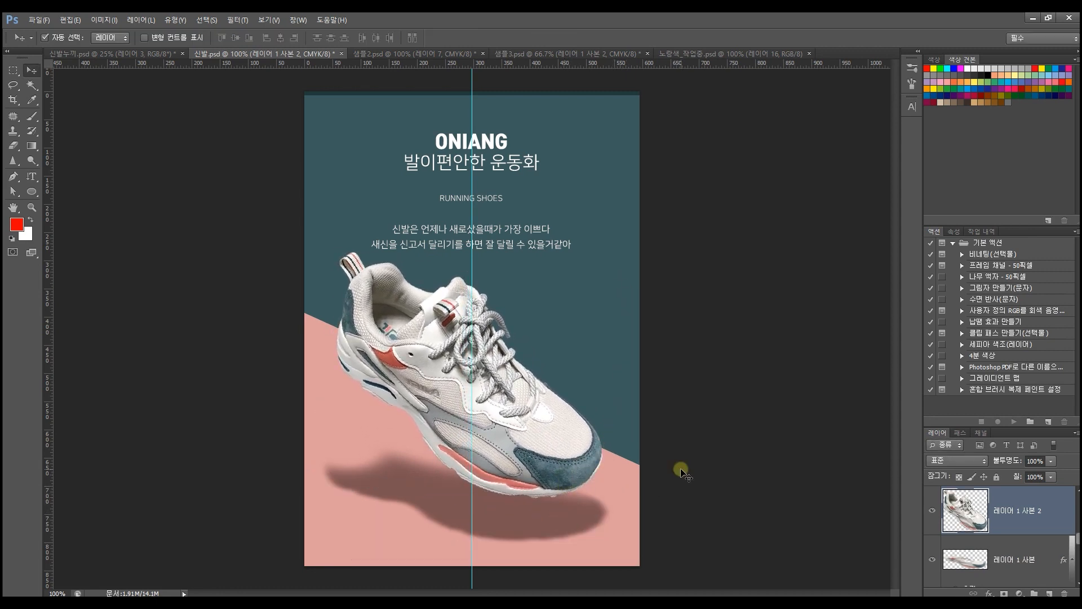
- Blur the shadow layer under the shoe with a Gaussian Blur of radius 9.4 pixels
click(574, 511)
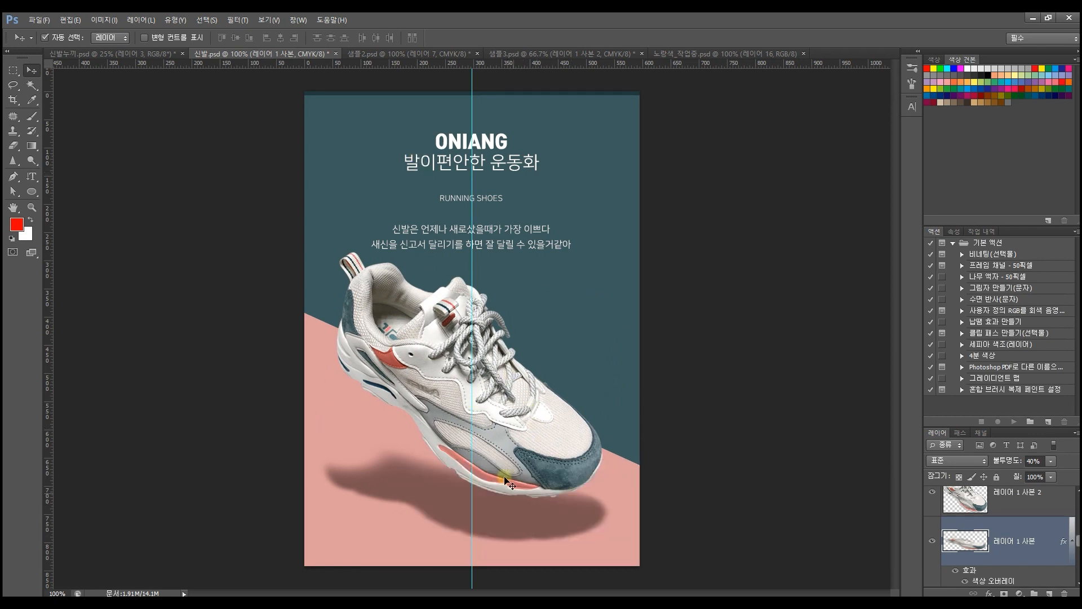
click(237, 20)
click(256, 30)
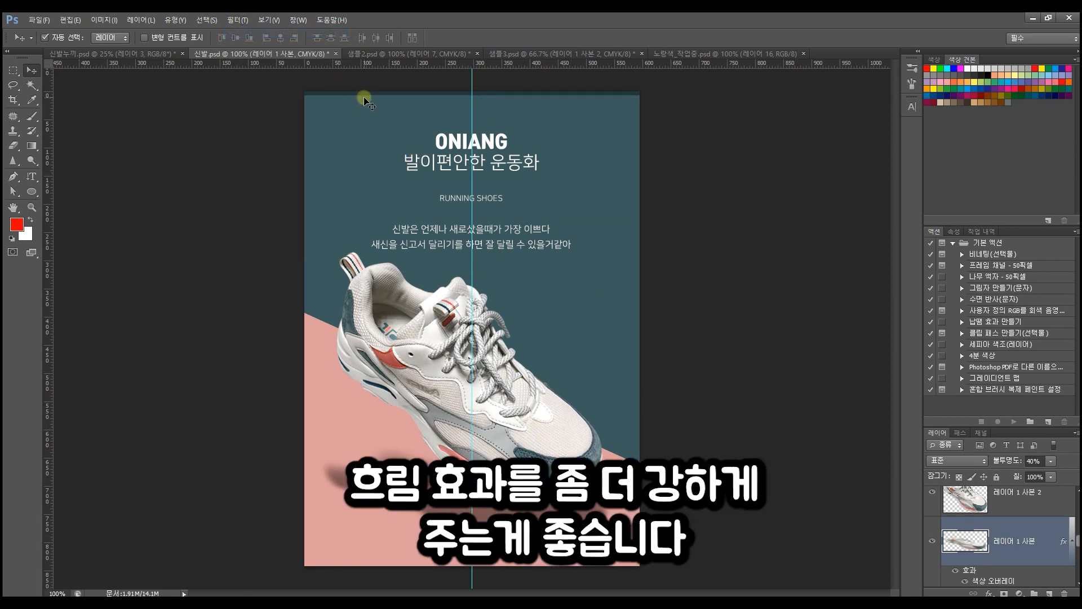
click(239, 21)
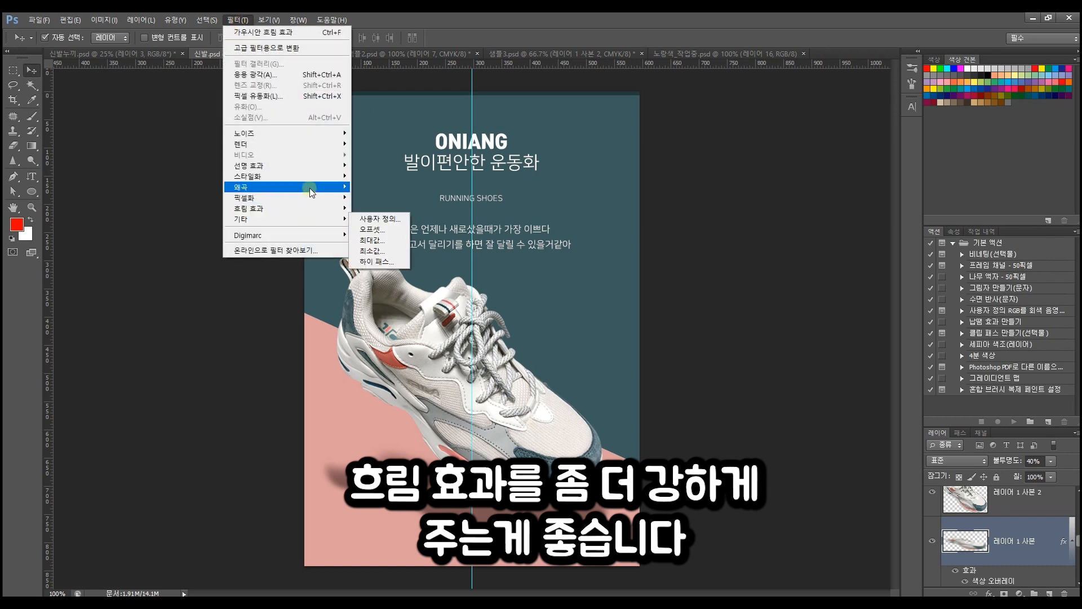
mouse_move(319, 204)
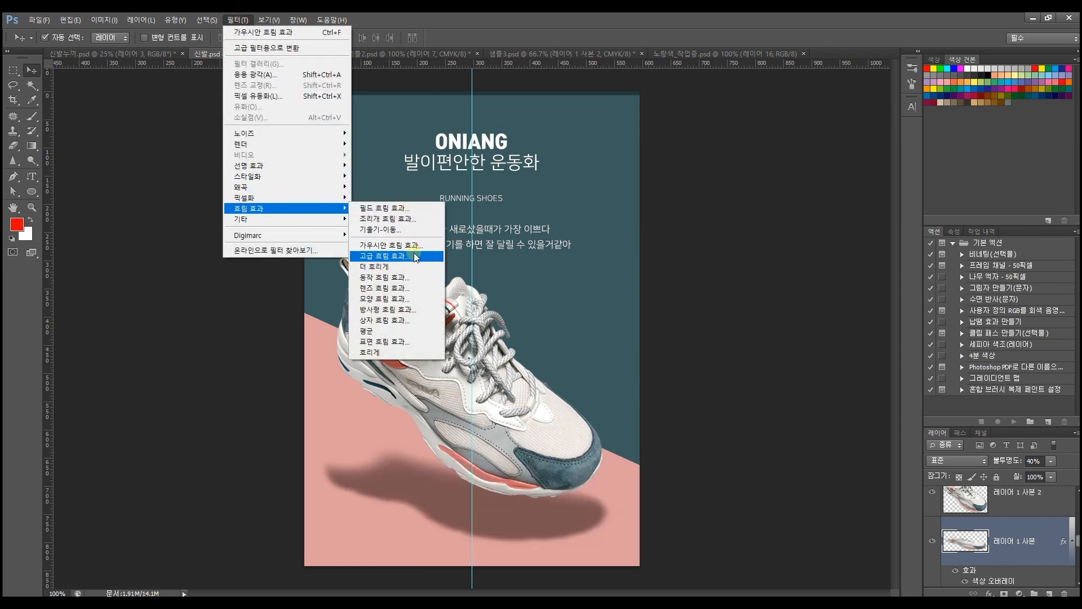
click(389, 245)
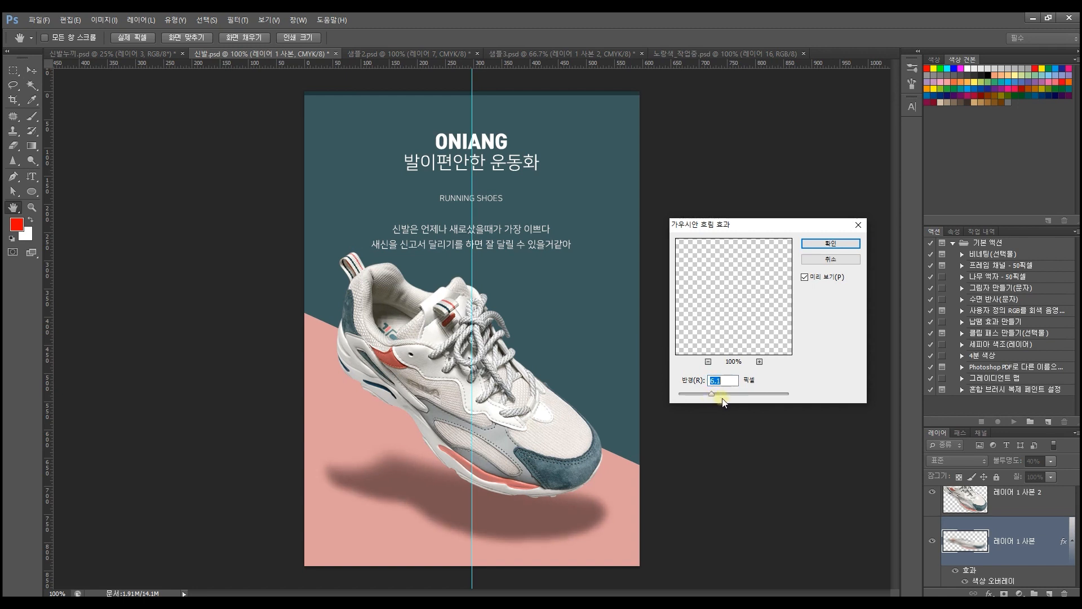
drag(729, 398, 722, 394)
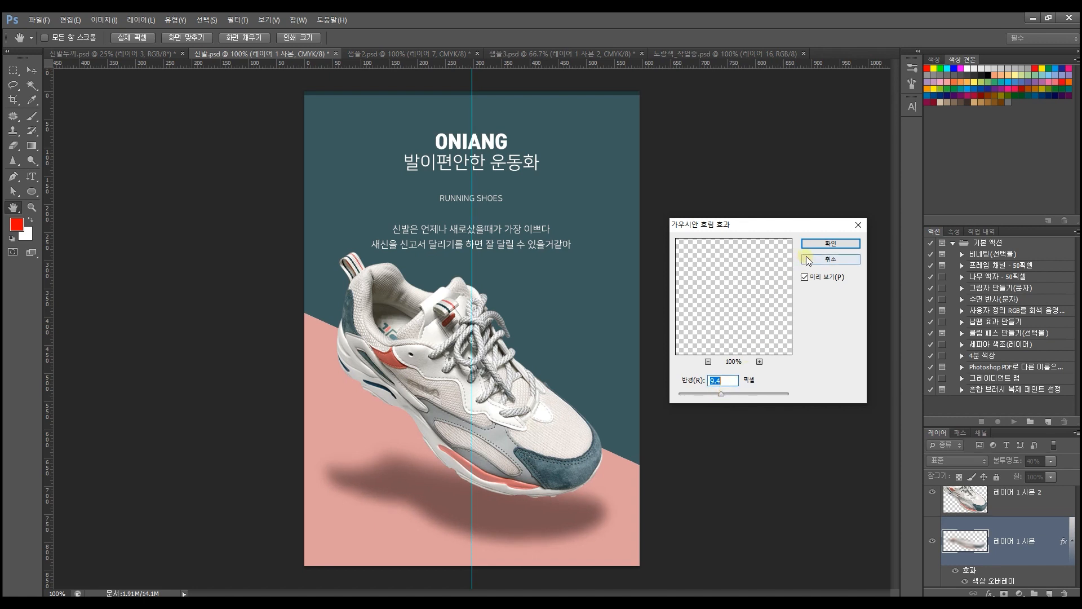
click(820, 243)
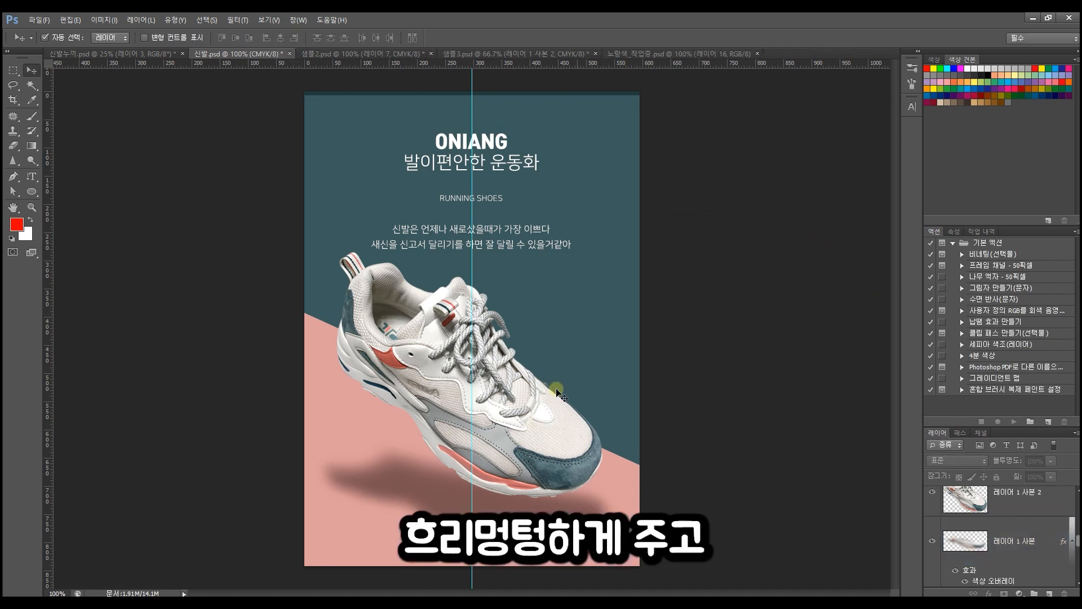
- Fade the heel end of the shadow with the Eraser, using a large soft brush of size 500
click(13, 145)
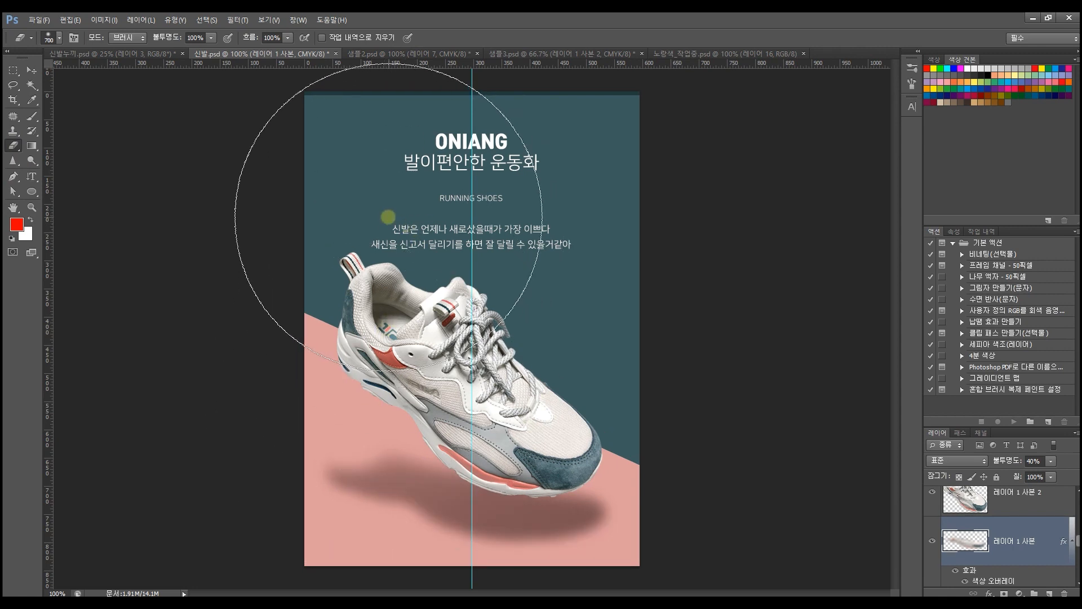
key(p)
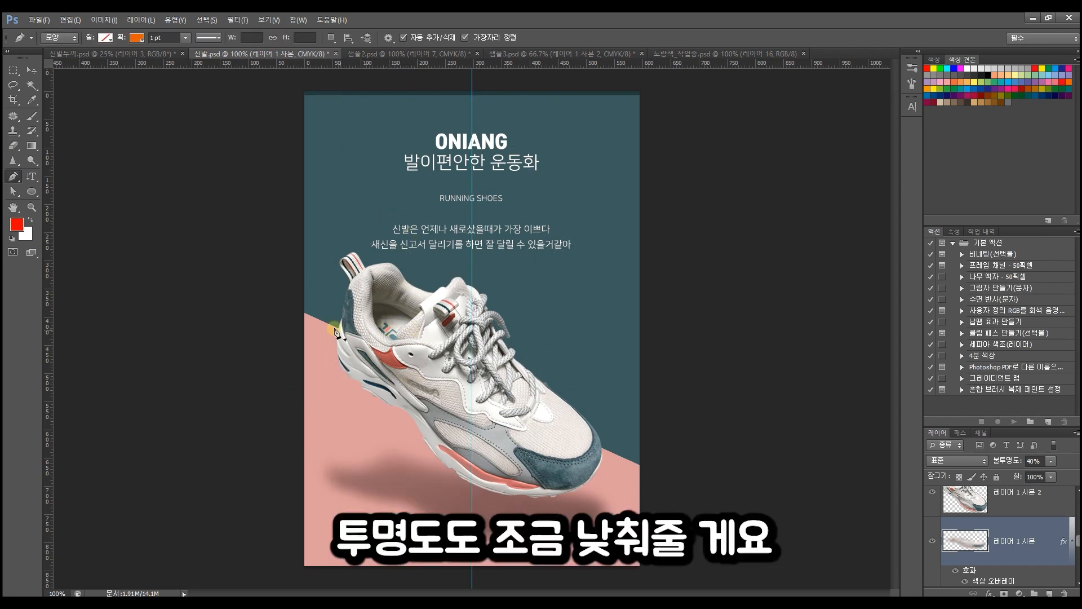
click(13, 145)
key(bracketleft)
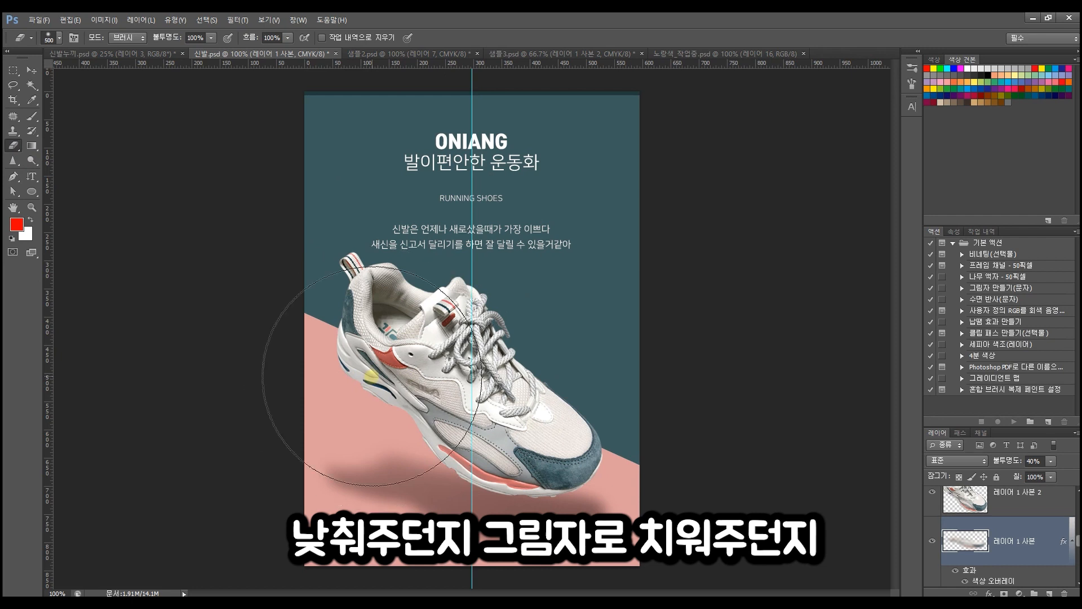
key(bracketleft)
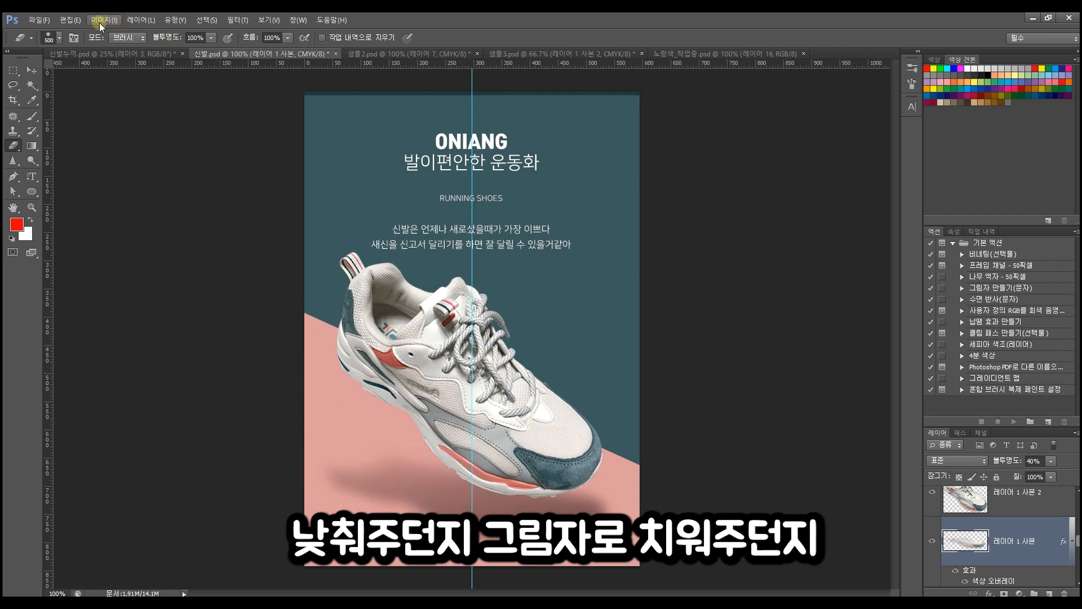
key(v)
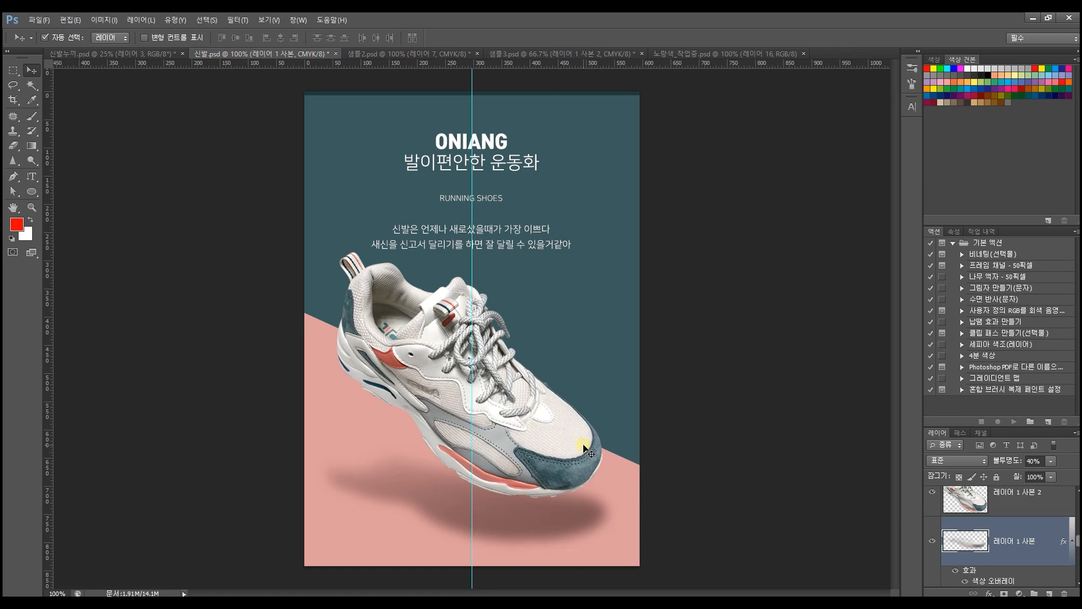
- Lower the opacity of the shoe's shadow layer to 36%
click(551, 448)
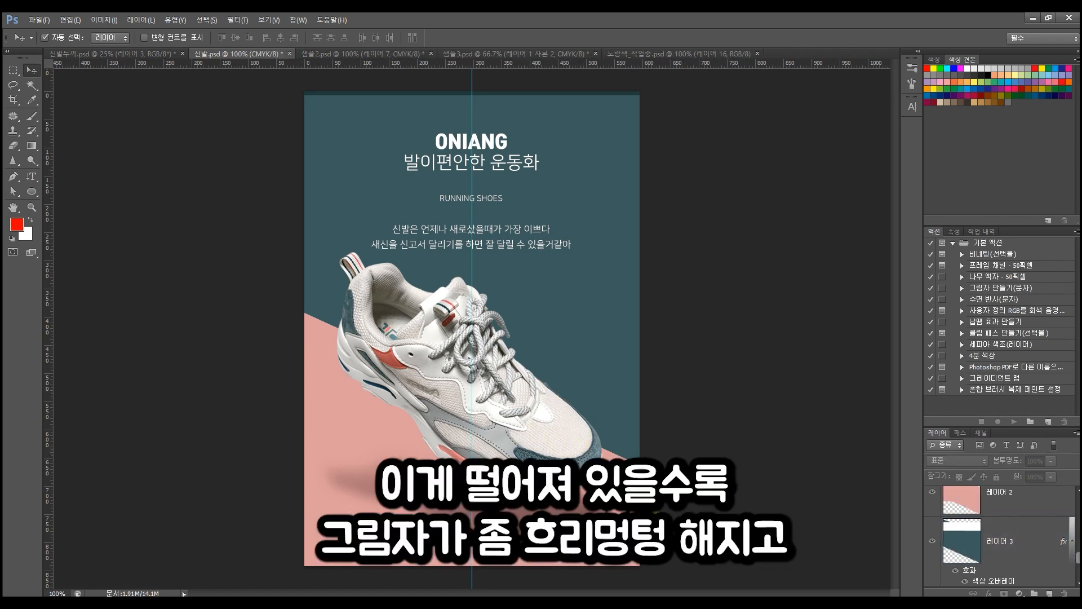
drag(543, 470, 665, 496)
click(576, 514)
drag(1034, 477, 1038, 478)
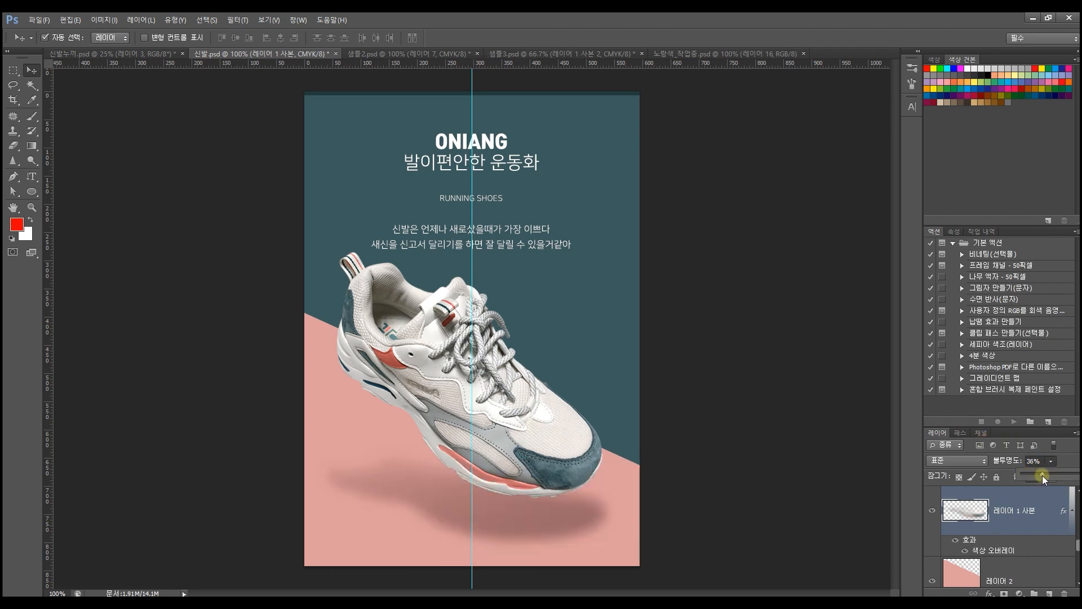
click(856, 439)
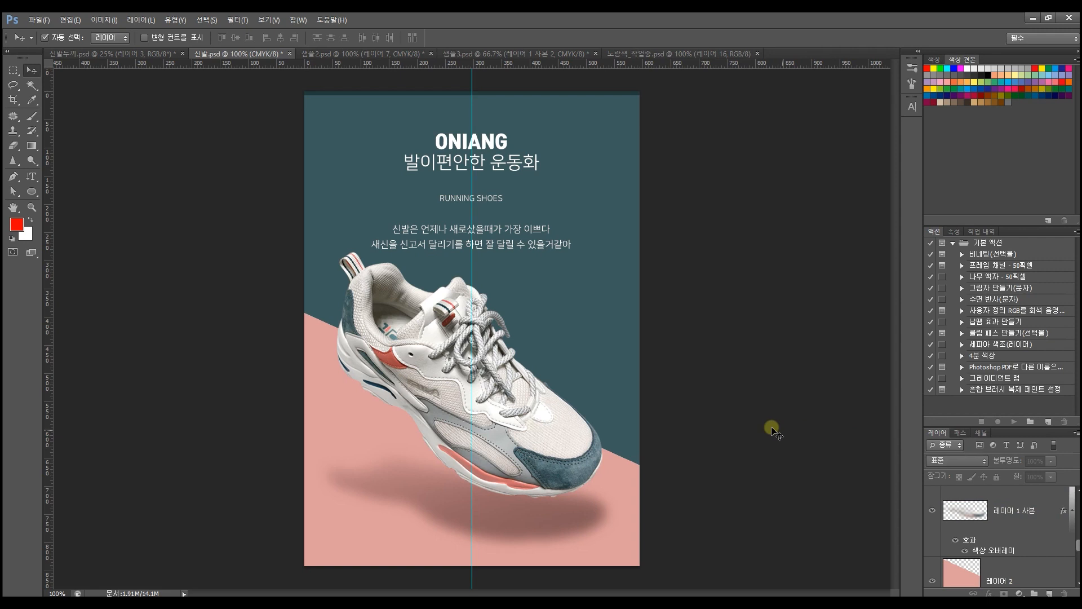
- Scale the shoe and its shadow down together and recentre them on the diagonal background
click(496, 428)
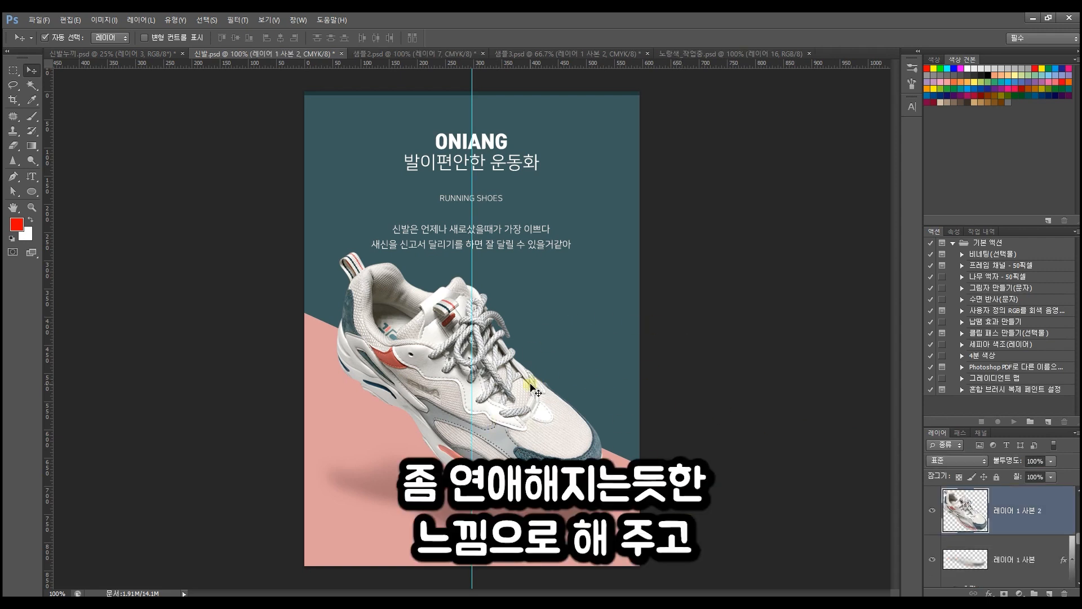
shift+click(534, 511)
drag(545, 449, 571, 466)
key(ctrl+z)
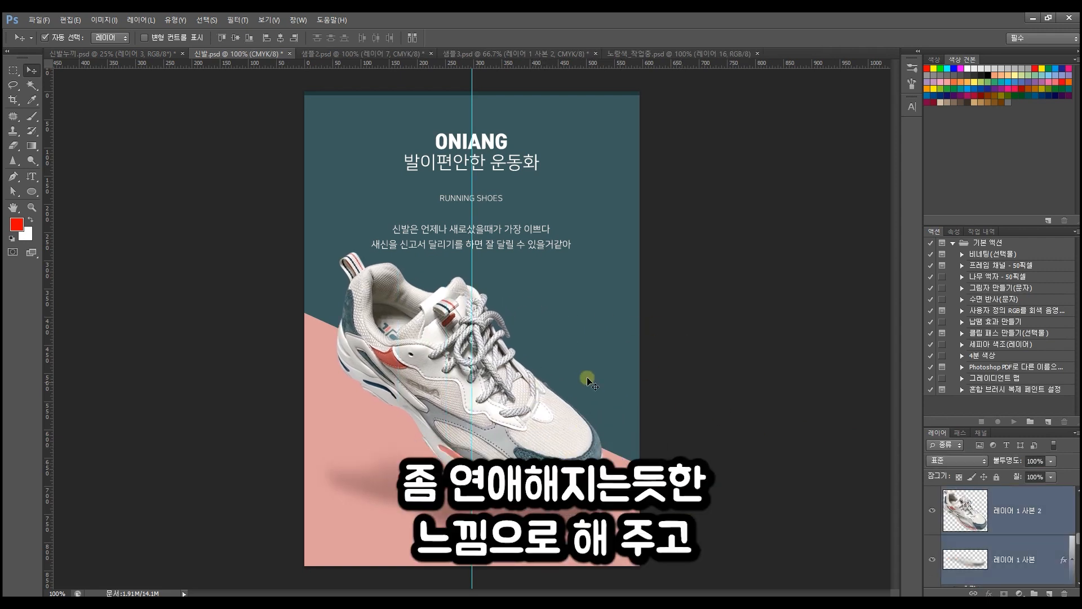
key(ctrl+t)
drag(620, 252, 624, 307)
mouse_move(484, 423)
mouse_down()
mouse_move(470, 416)
mouse_move(482, 413)
mouse_up()
key(Return)
click(666, 413)
- Duplicate the shoe and shadow layers together and shift the copies diagonally upward from the original pair
click(505, 423)
shift+click(500, 494)
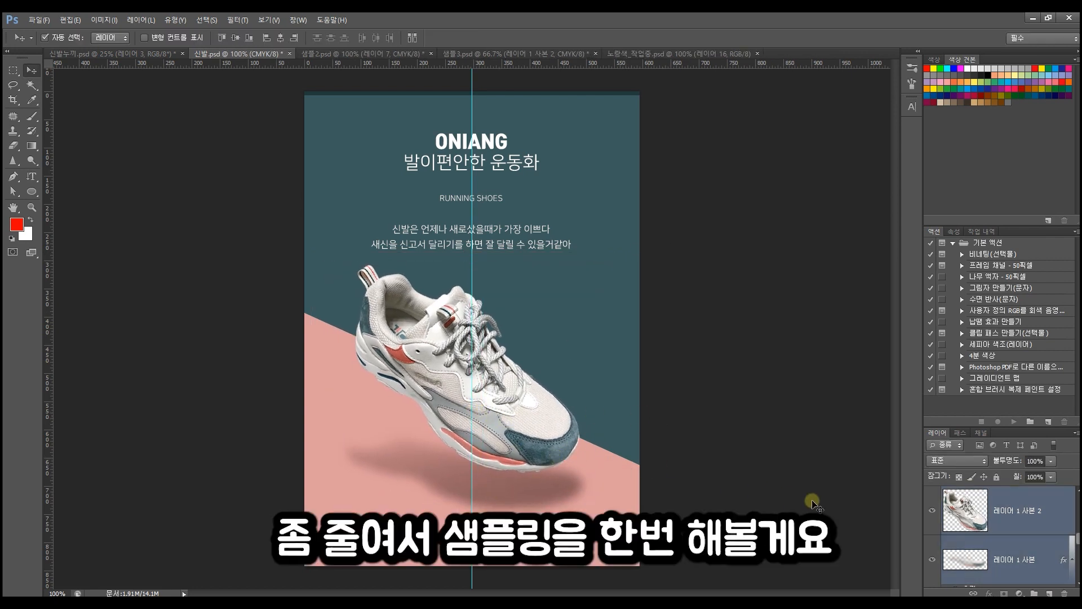
drag(1044, 582, 1048, 591)
key(ctrl+t)
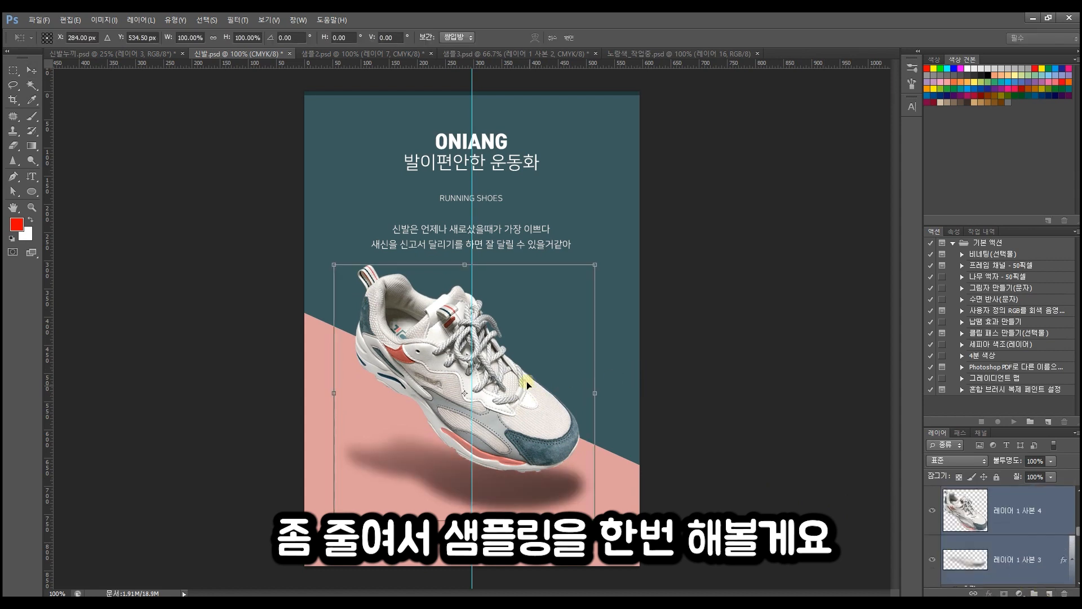
drag(519, 381, 571, 315)
- Flip the copied shoe and shadow horizontally and place them in front of the original shoe's lower part
right_click(558, 319)
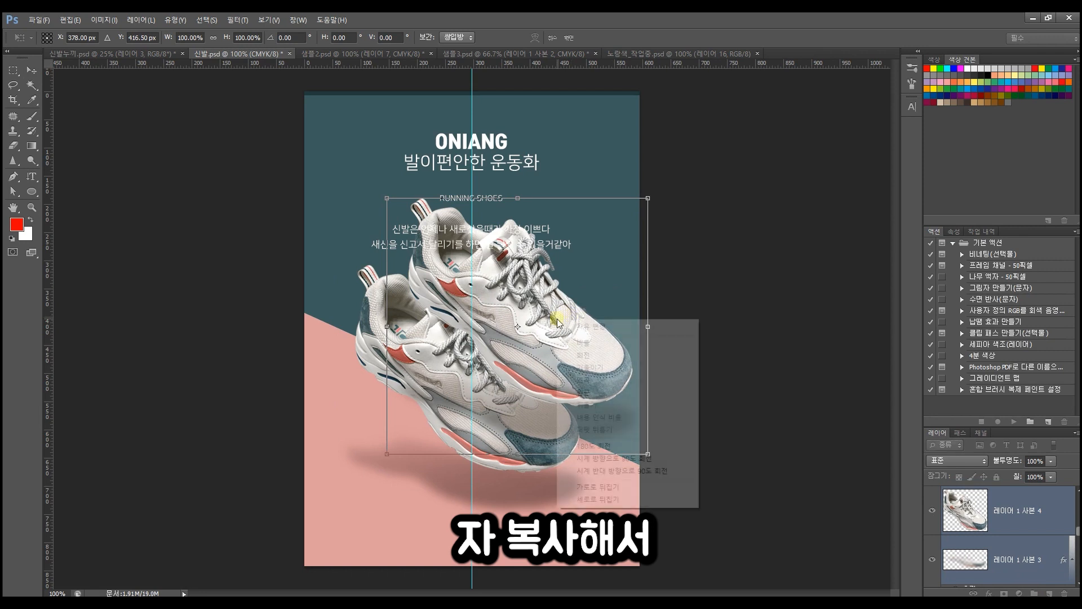
click(644, 486)
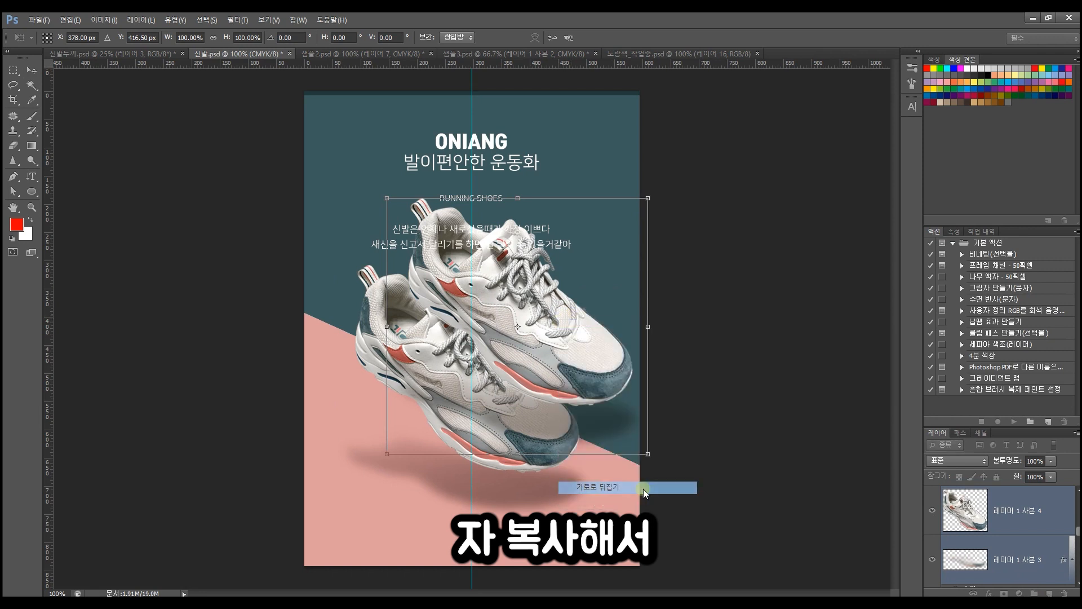
right_click(571, 361)
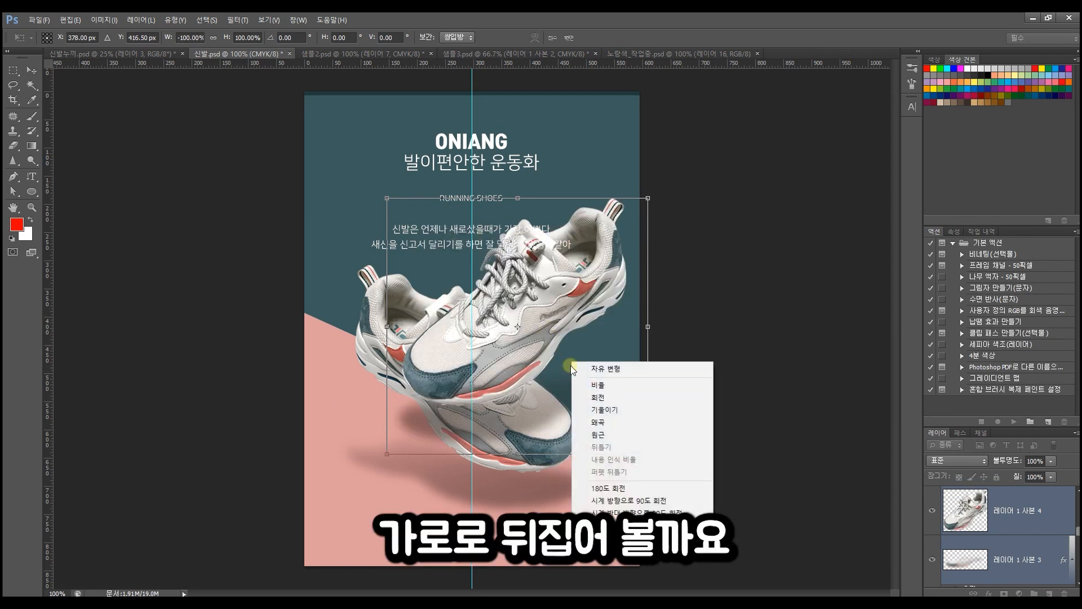
click(553, 324)
drag(550, 303, 517, 429)
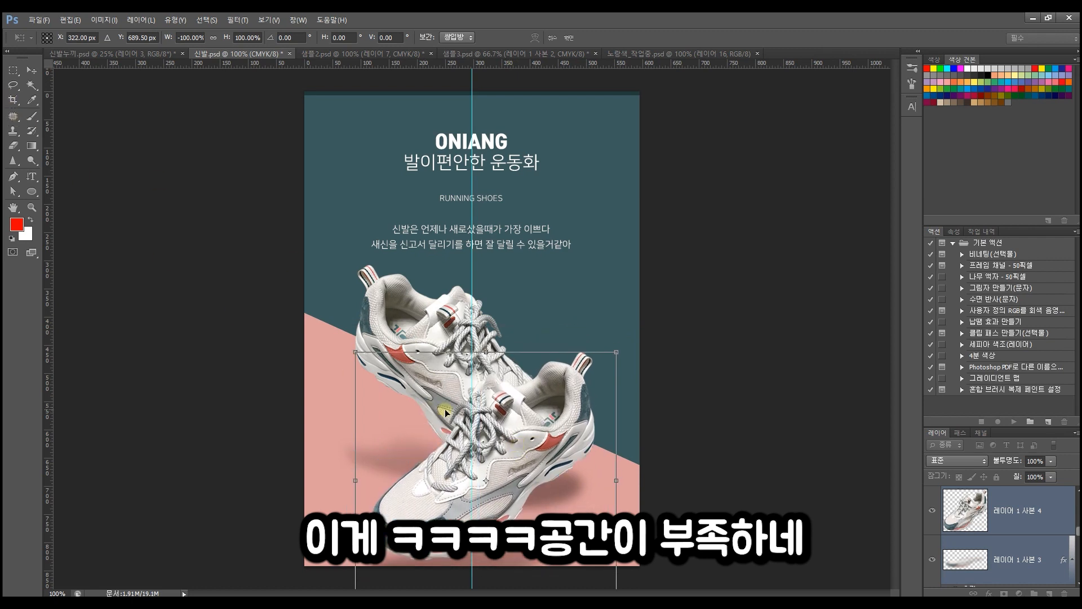
key(Return)
- Extend the canvas below the shoes, position a flipped copy of the teal diagonal shape there, and raise it above the pink layer
key(c)
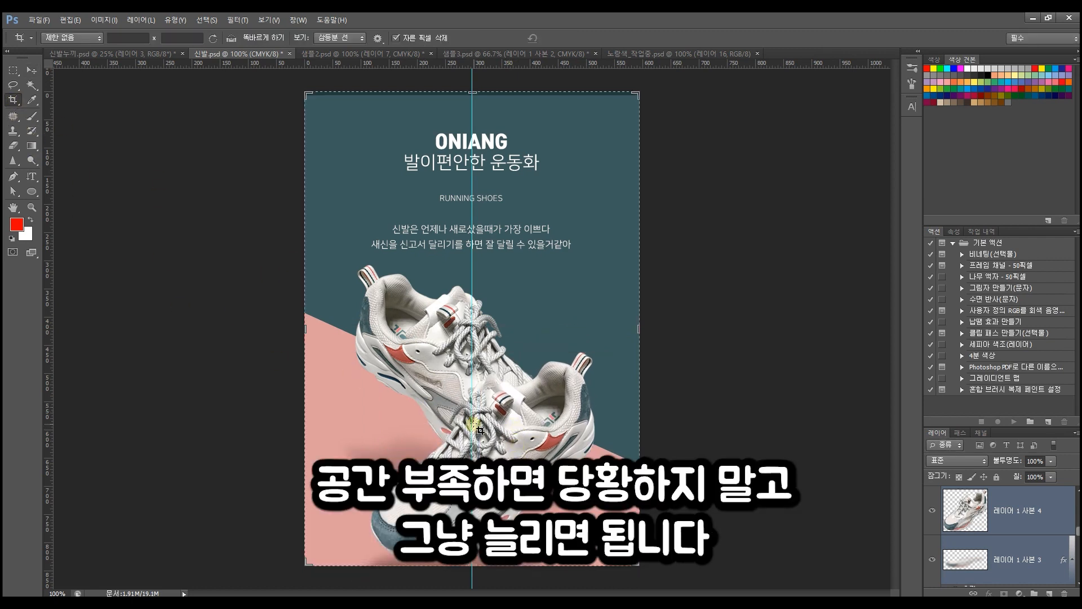
drag(472, 563, 471, 589)
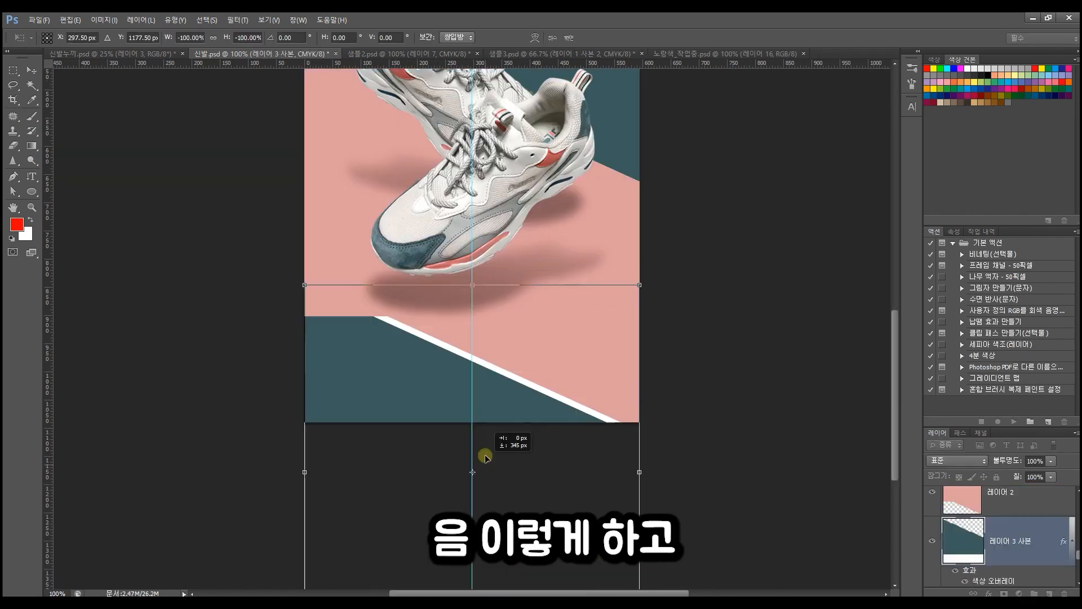
drag(483, 451, 486, 425)
key(Return)
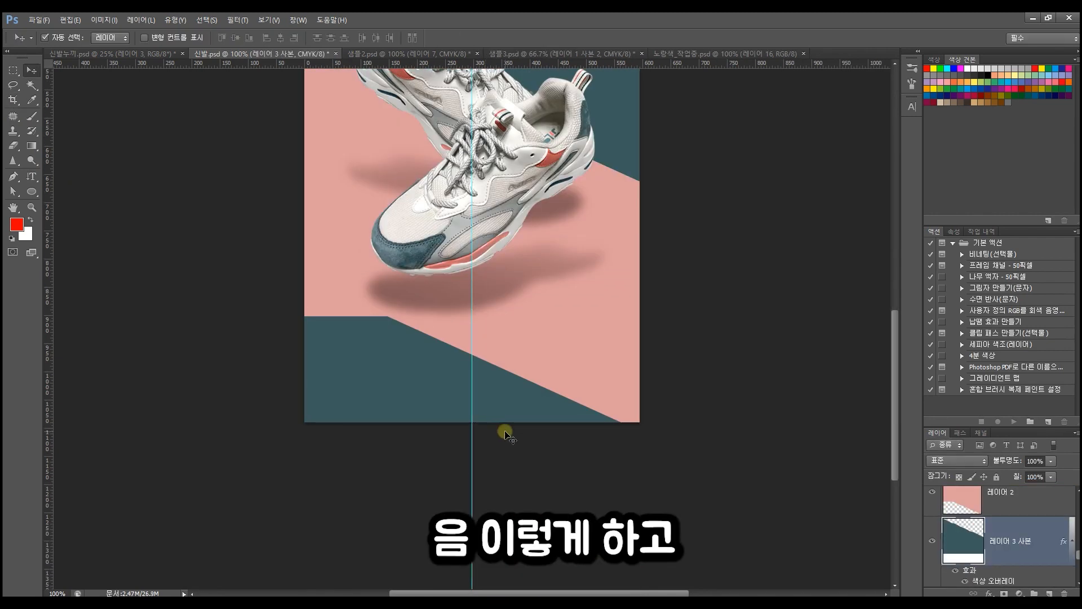
key(ctrl+bracketright)
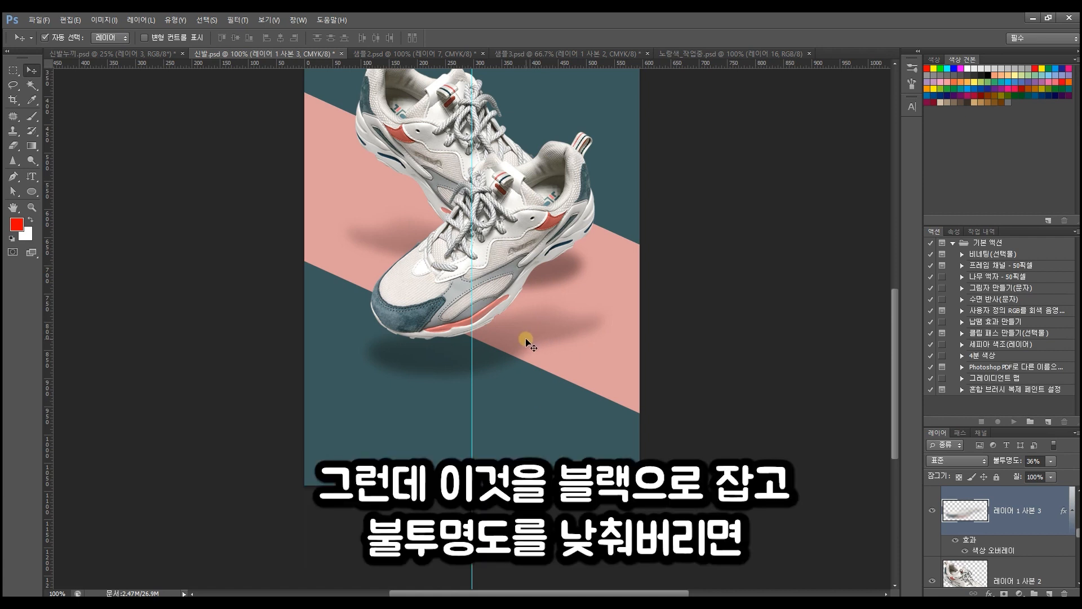
- Duplicate the lower teal diagonal shape, offset the copy slightly below it, and try a golden colour overlay (#d9a74f) on the copy
drag(520, 429, 532, 463)
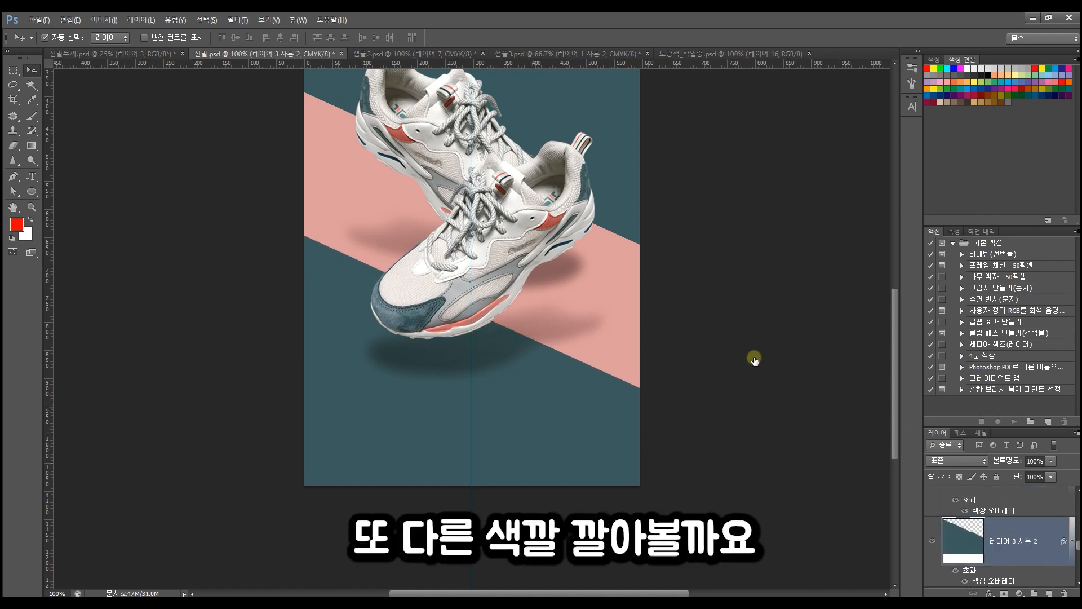
click(718, 218)
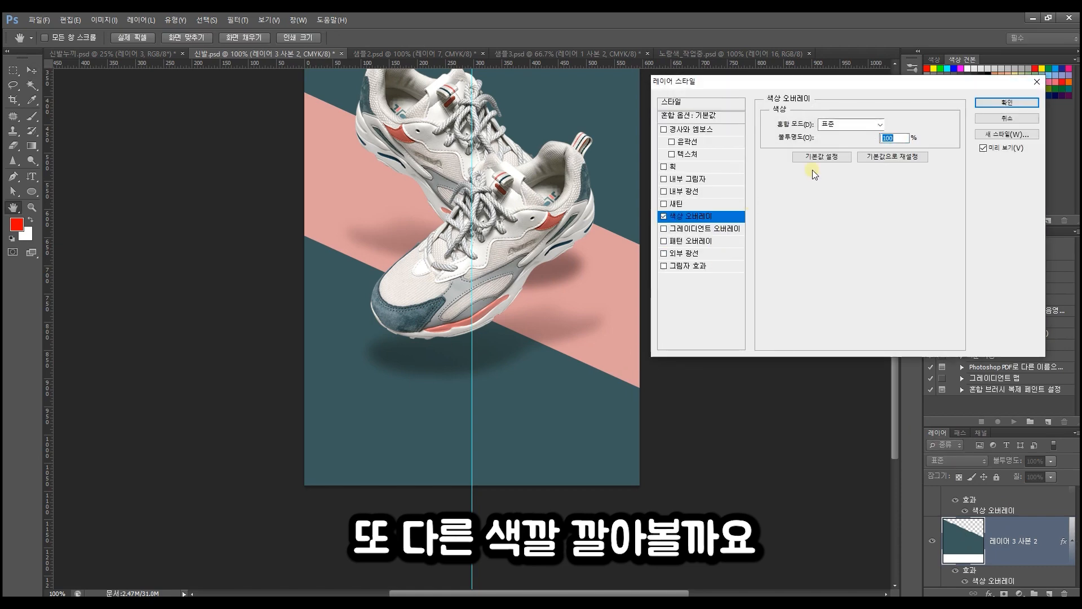
click(898, 124)
click(551, 219)
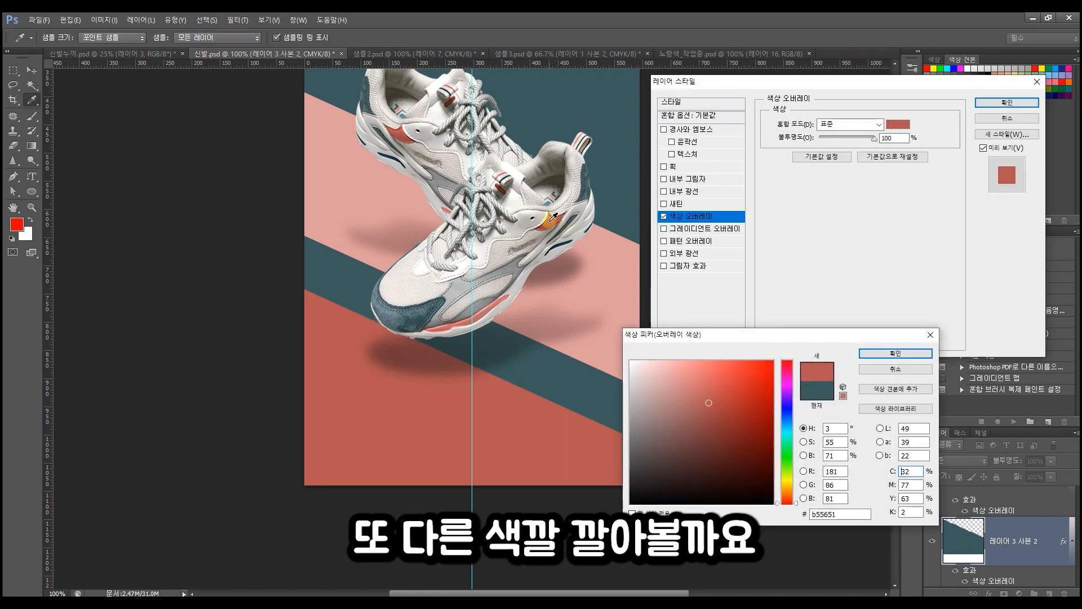
click(733, 445)
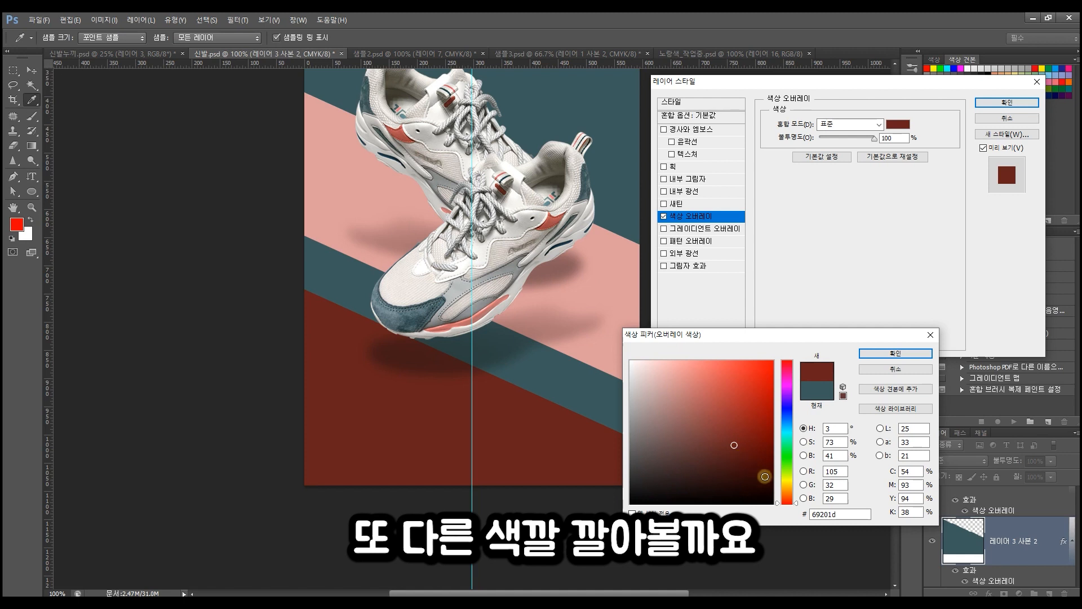
click(787, 486)
click(787, 488)
click(721, 382)
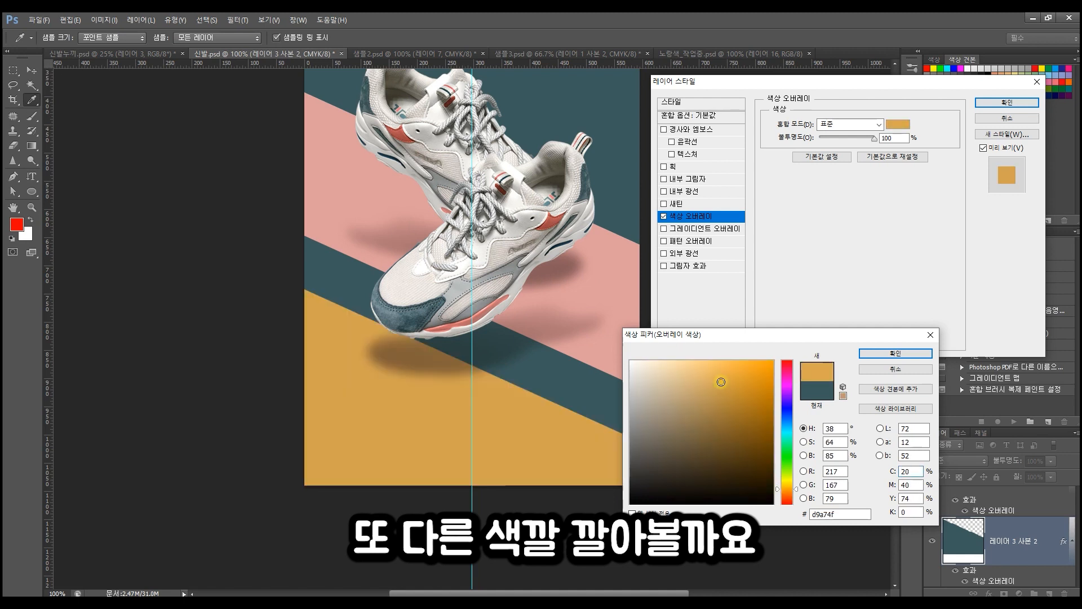
- Mute the copied diagonal shape's colour overlay to a tan with hue 38, saturation 38 and brightness 75
click(694, 373)
click(686, 388)
click(683, 399)
click(684, 396)
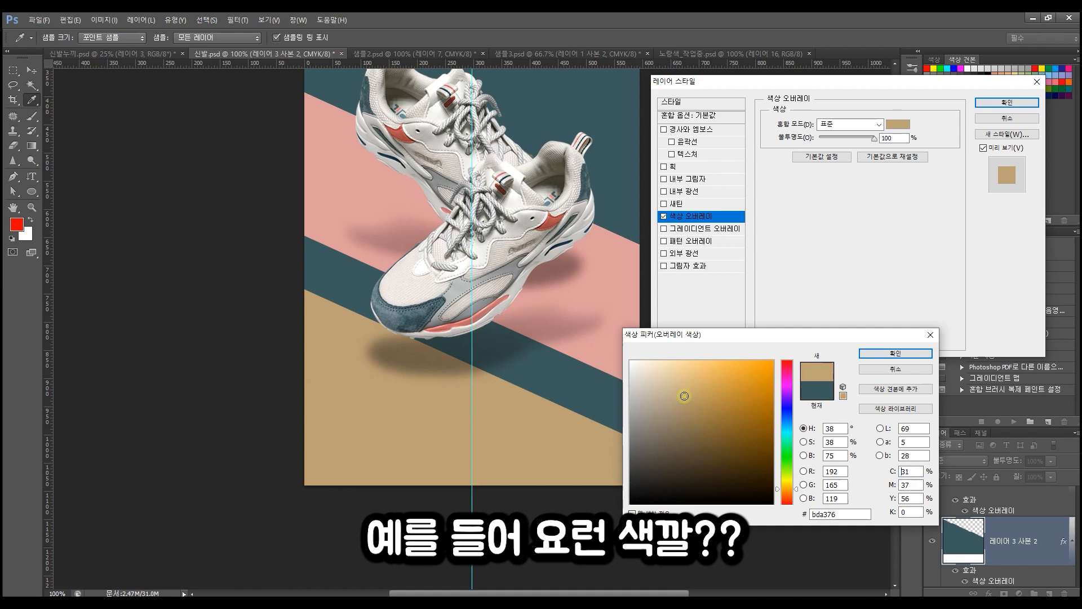
click(872, 356)
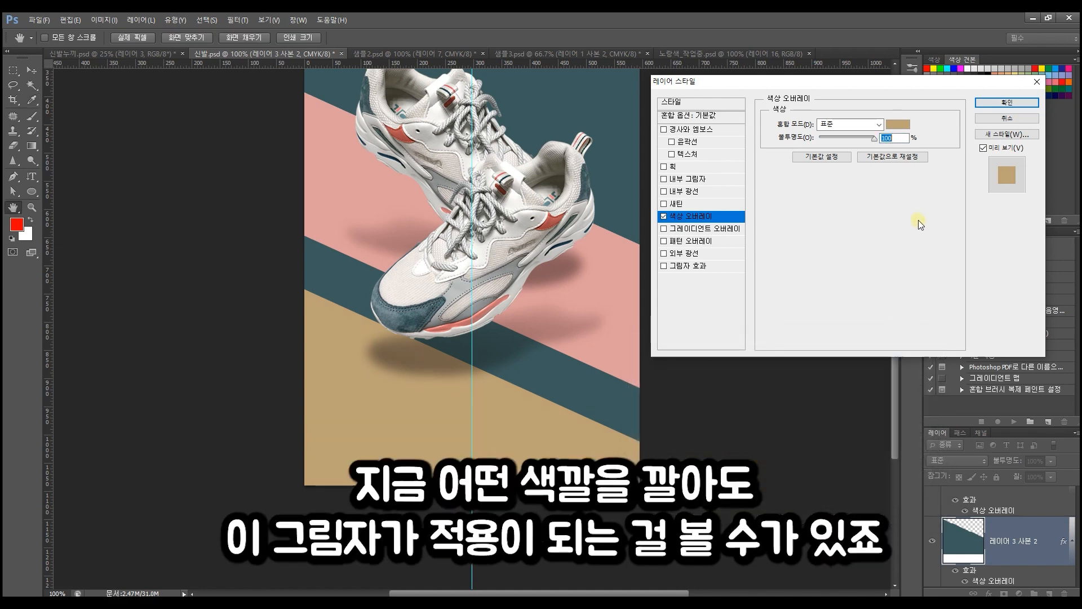
click(1007, 103)
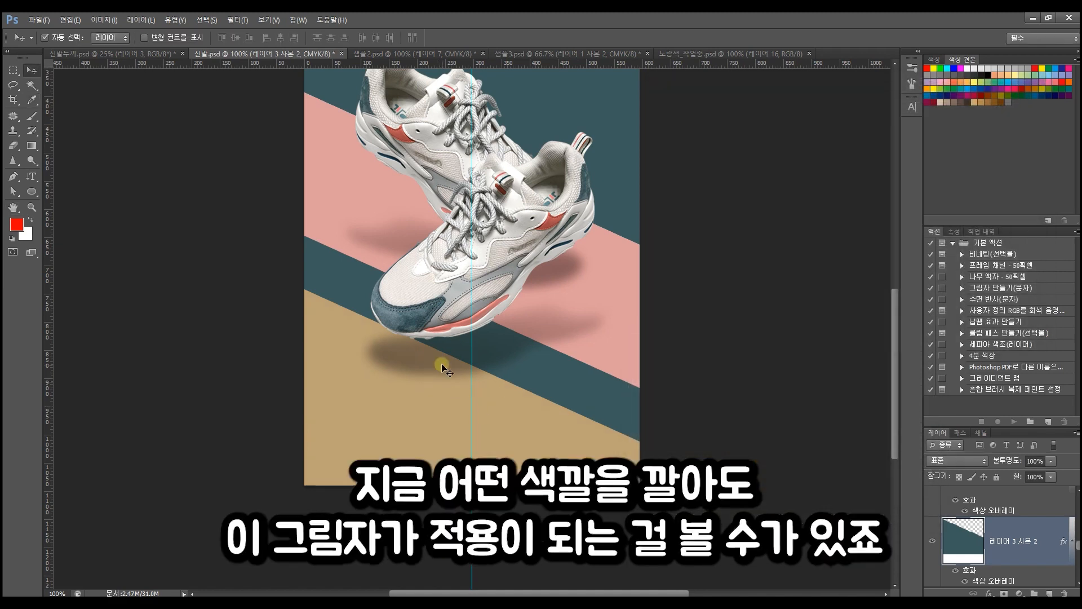
- Move the front shoe and its shadow about 114 px down and 11 px sideways, away from the rear shoe
scroll(443, 393, up, 4)
click(490, 290)
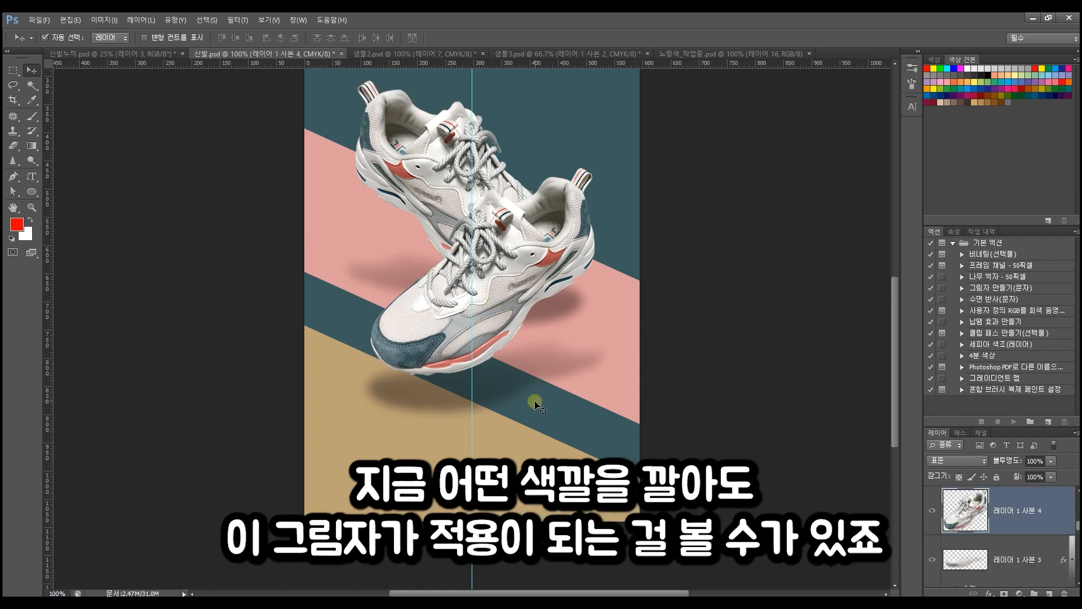
shift+click(501, 390)
drag(478, 320, 473, 385)
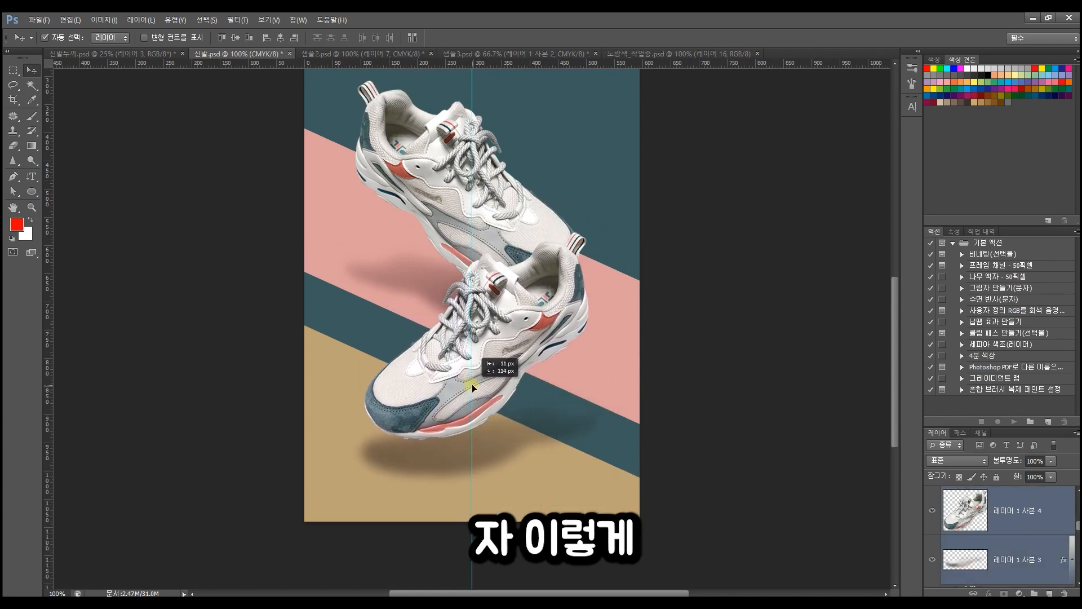
click(738, 362)
scroll(736, 362, up, 3)
scroll(733, 361, up, 1)
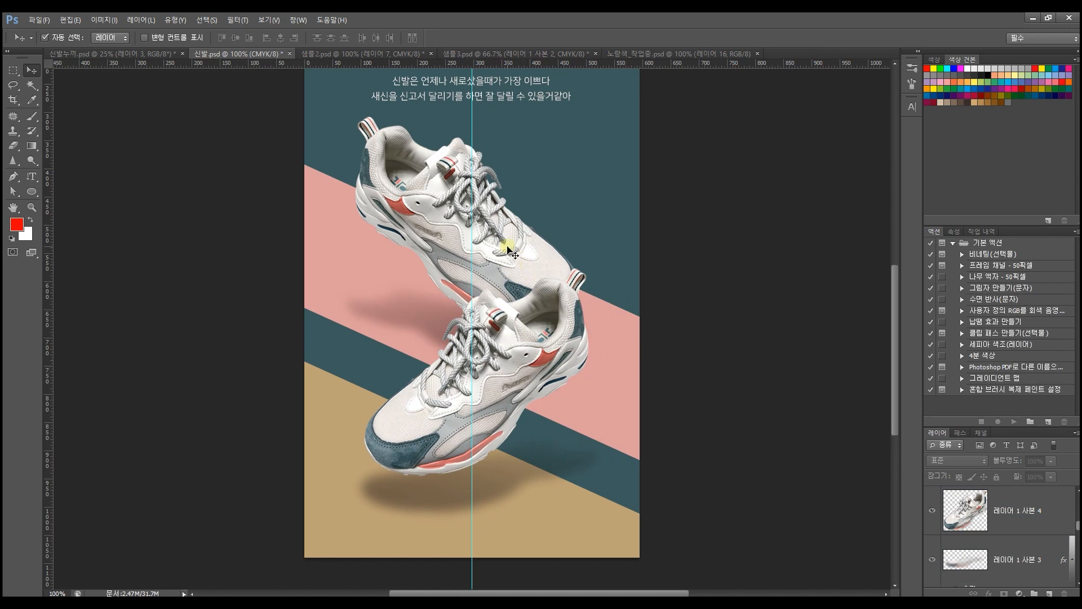
- Scale the rear shoe and its shadow down slightly and reposition them just above the front shoe
click(513, 253)
key(ctrl+t)
drag(600, 378, 549, 327)
mouse_move(489, 265)
mouse_down()
mouse_move(523, 289)
mouse_move(485, 280)
mouse_up()
key(Return)
click(489, 362)
key(ctrl+plus)
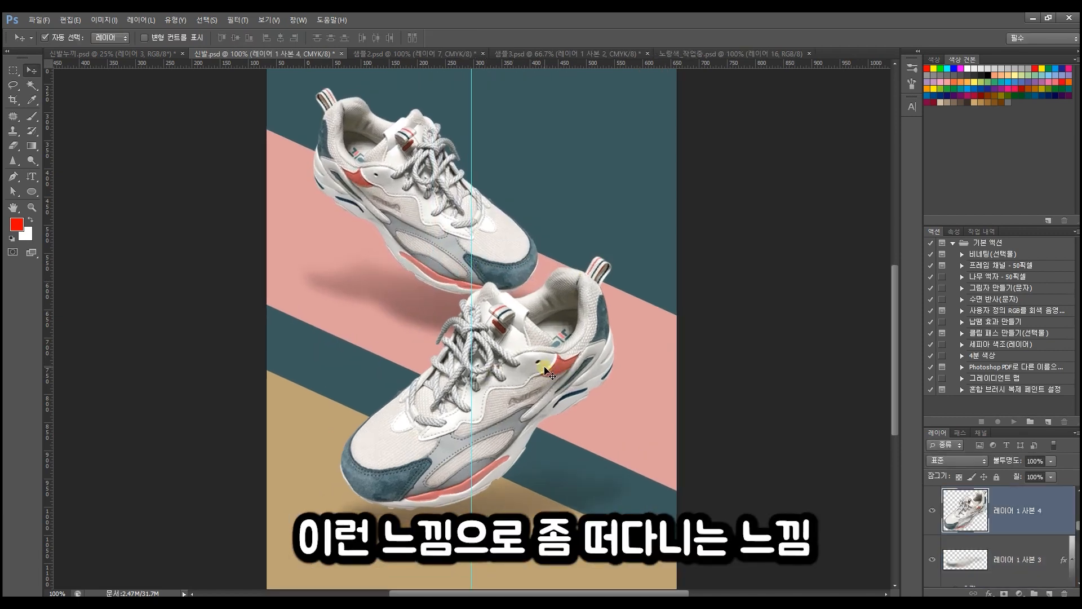
key(ctrl+minus)
scroll(550, 373, up, 2)
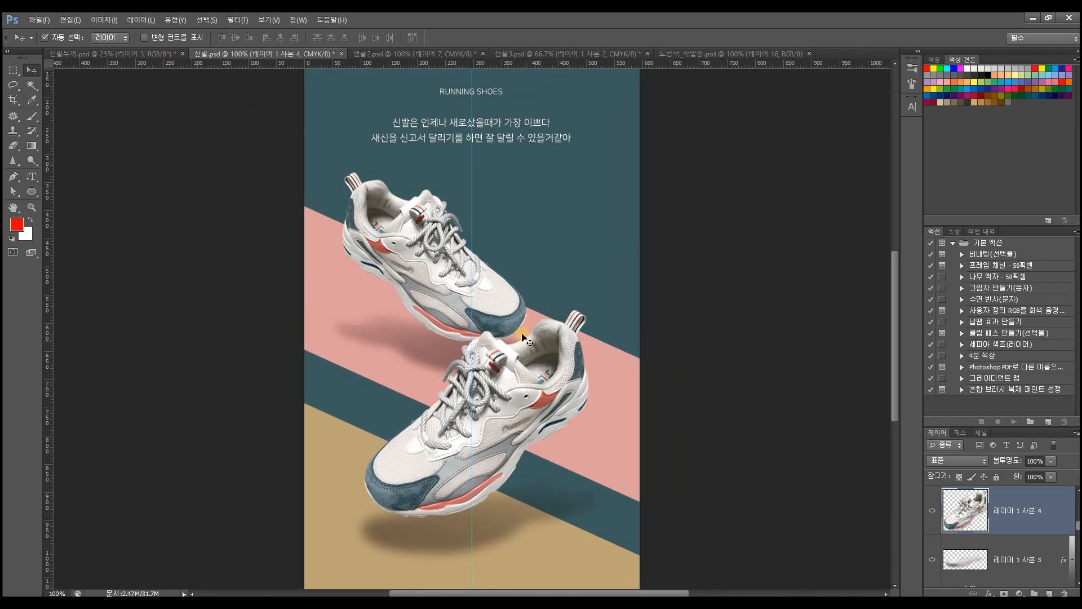
- Nudge the front shoe's shadow about 4 px
click(501, 314)
click(510, 517)
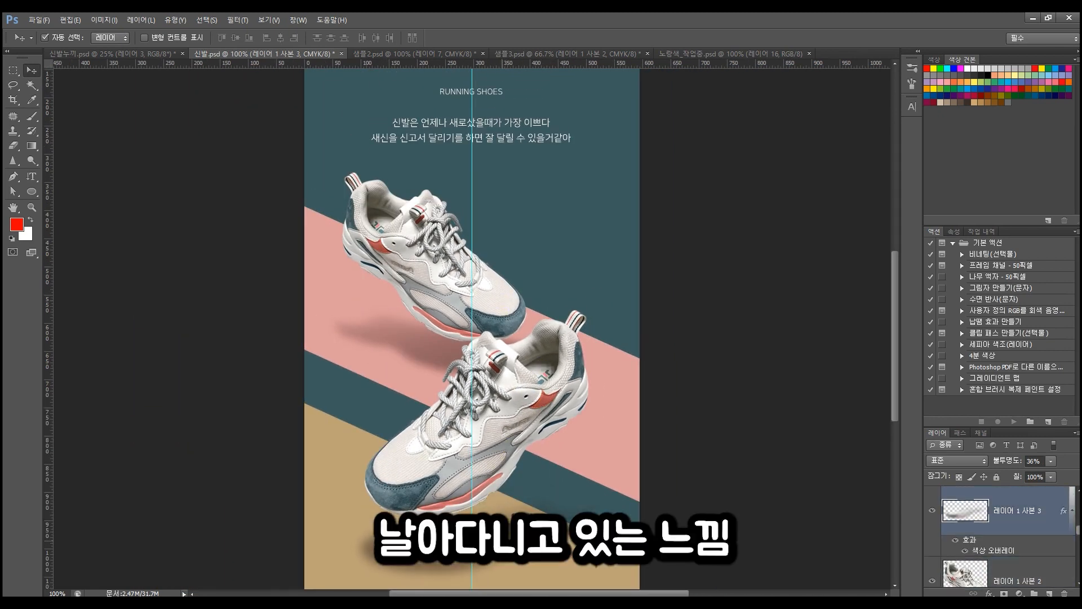
drag(502, 534, 505, 534)
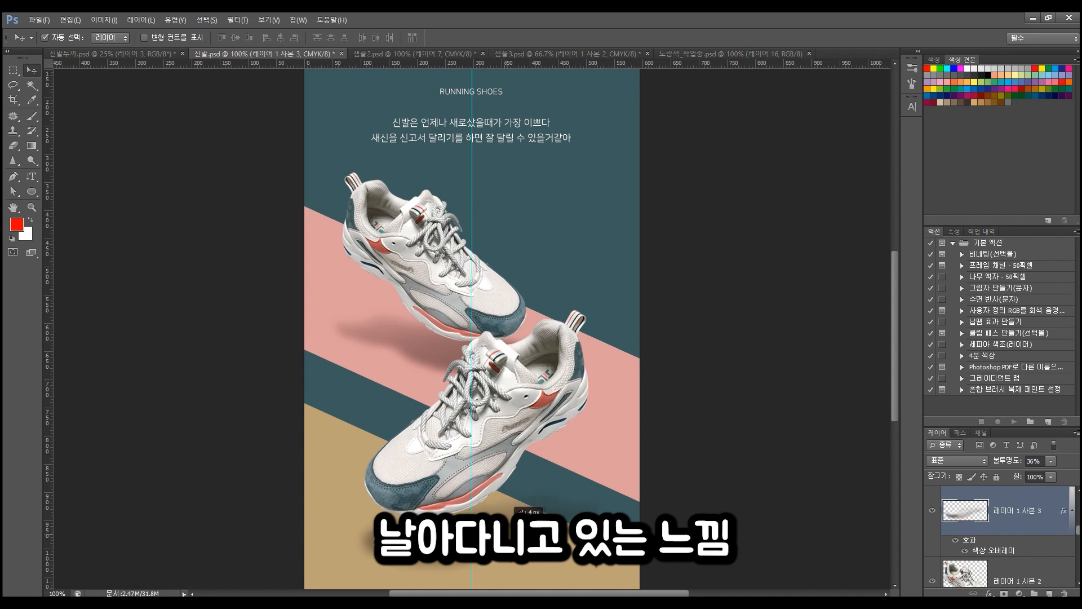
- Brighten the tan diagonal shape's colour overlay to light yellow #f3cf90
scroll(586, 414, down, 2)
click(326, 519)
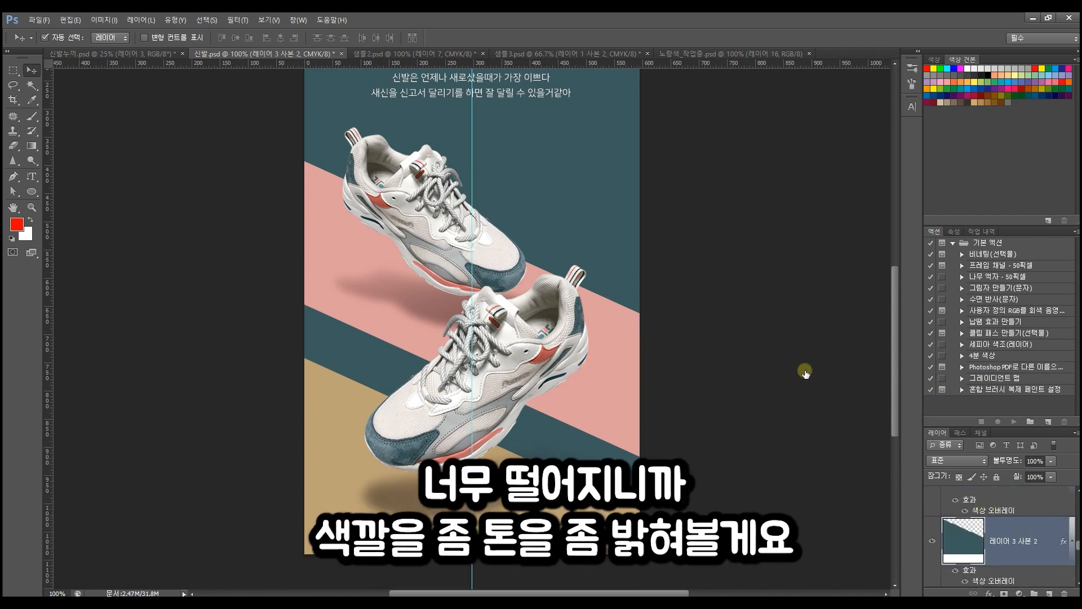
click(730, 219)
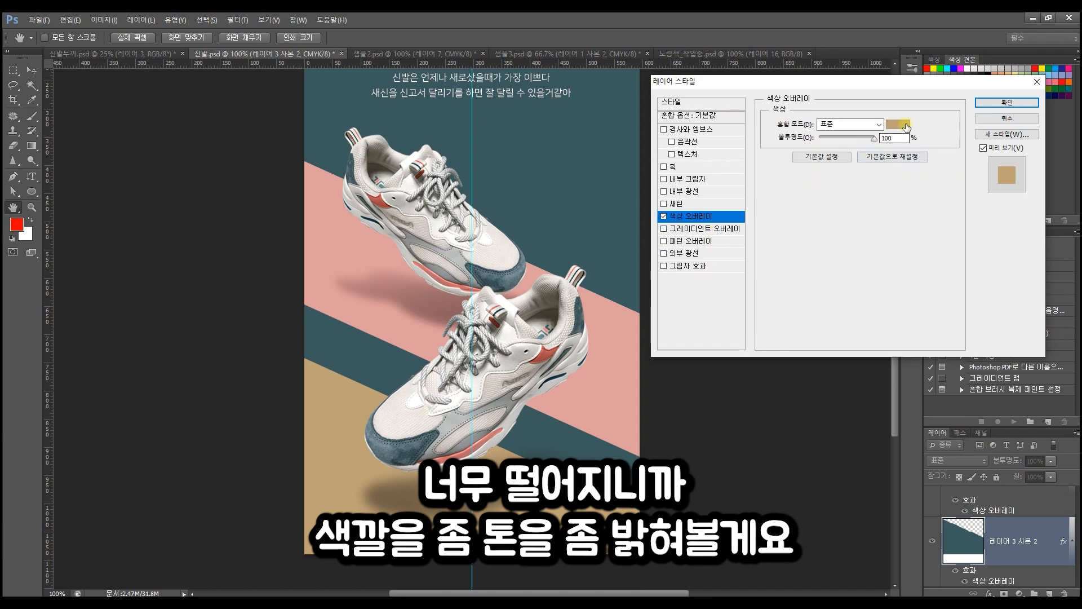
click(898, 124)
mouse_move(700, 393)
mouse_down()
mouse_move(702, 367)
mouse_move(689, 367)
mouse_up()
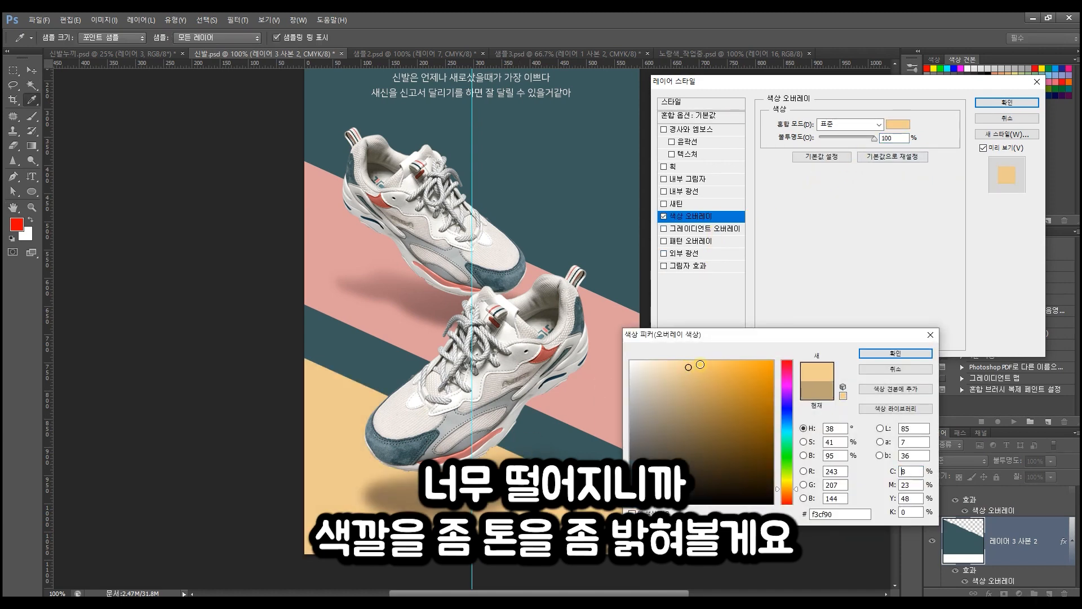
click(895, 354)
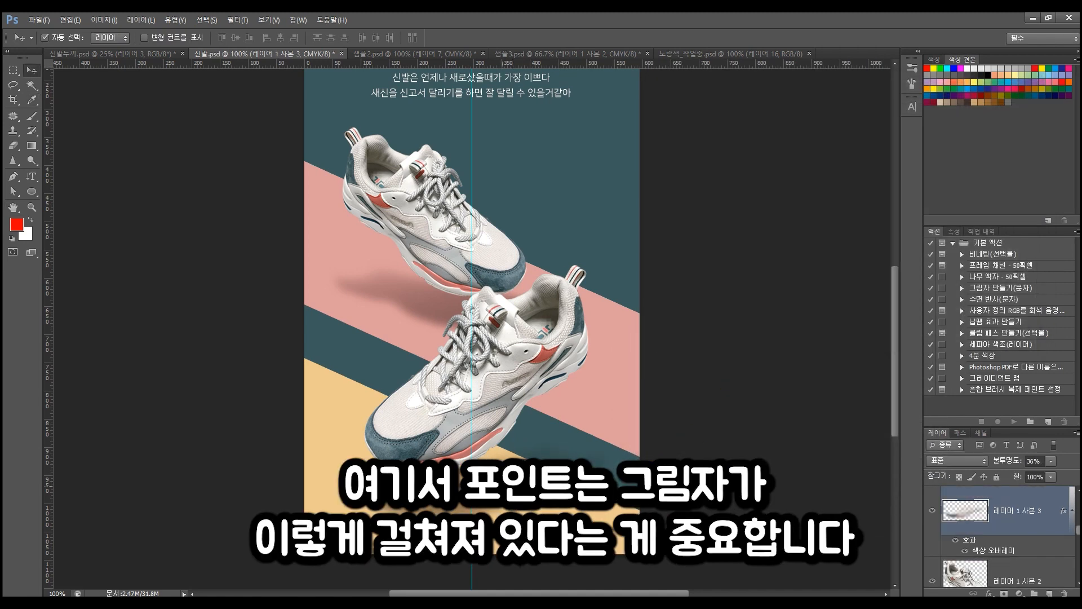
- Reposition the front shoe's shadow closer beneath the sole so it falls across the yellow and teal bands
drag(494, 486, 519, 479)
drag(499, 511, 494, 494)
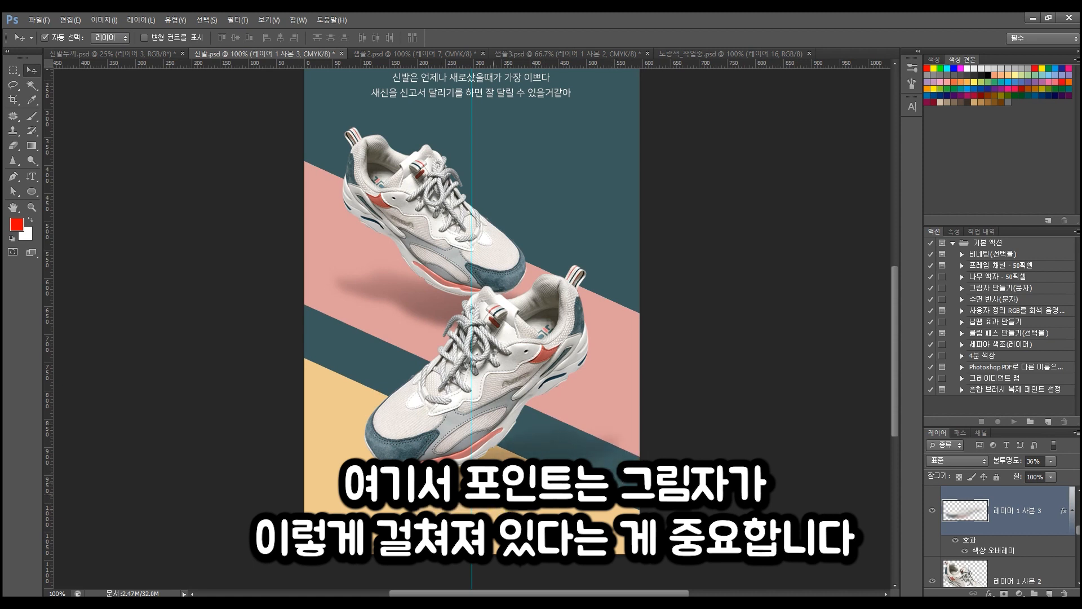
click(761, 360)
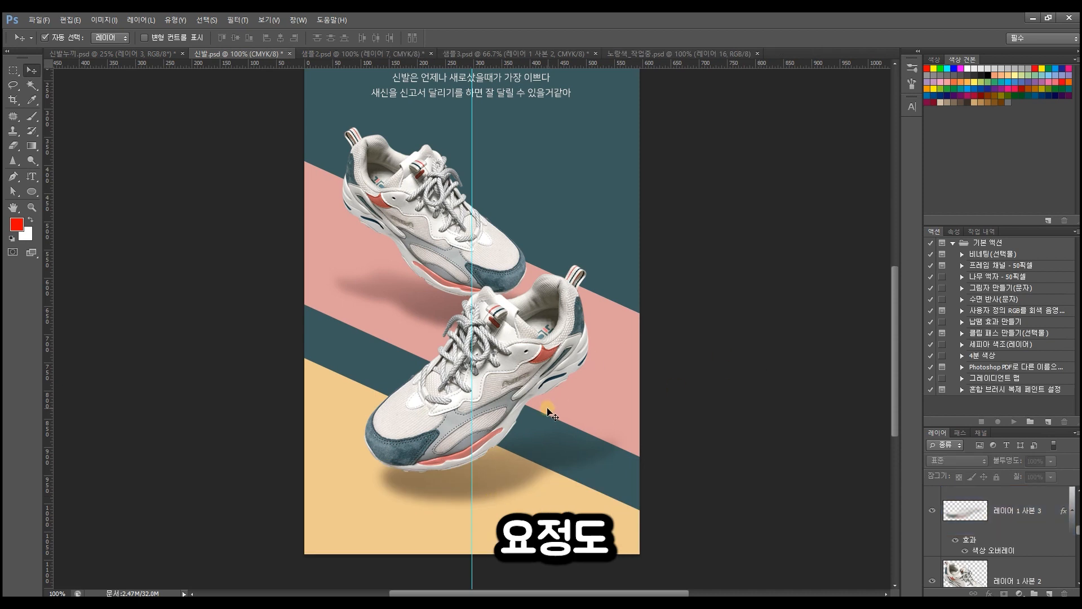
scroll(547, 412, up, 1)
scroll(547, 408, up, 3)
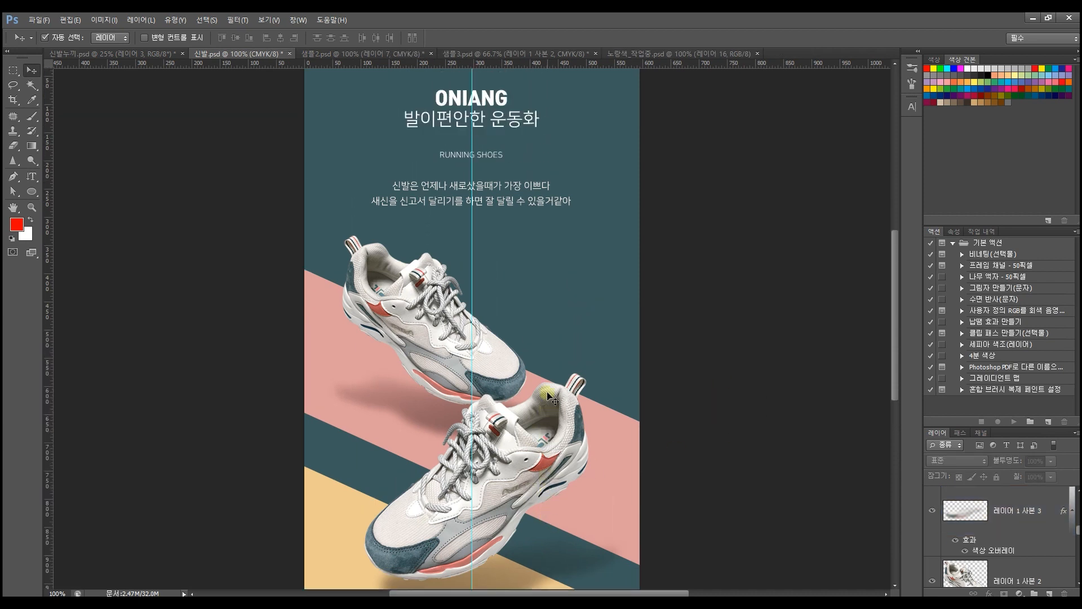
scroll(538, 395, down, 3)
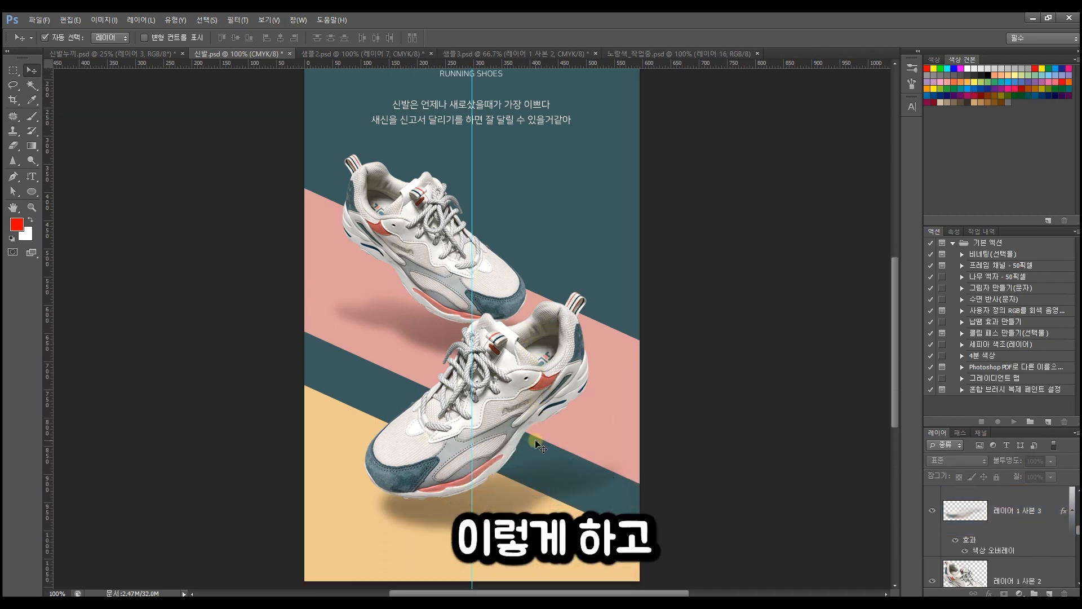
- Extend the canvas downward with the Crop tool to add more yellow area below the shoes
scroll(540, 447, down, 2)
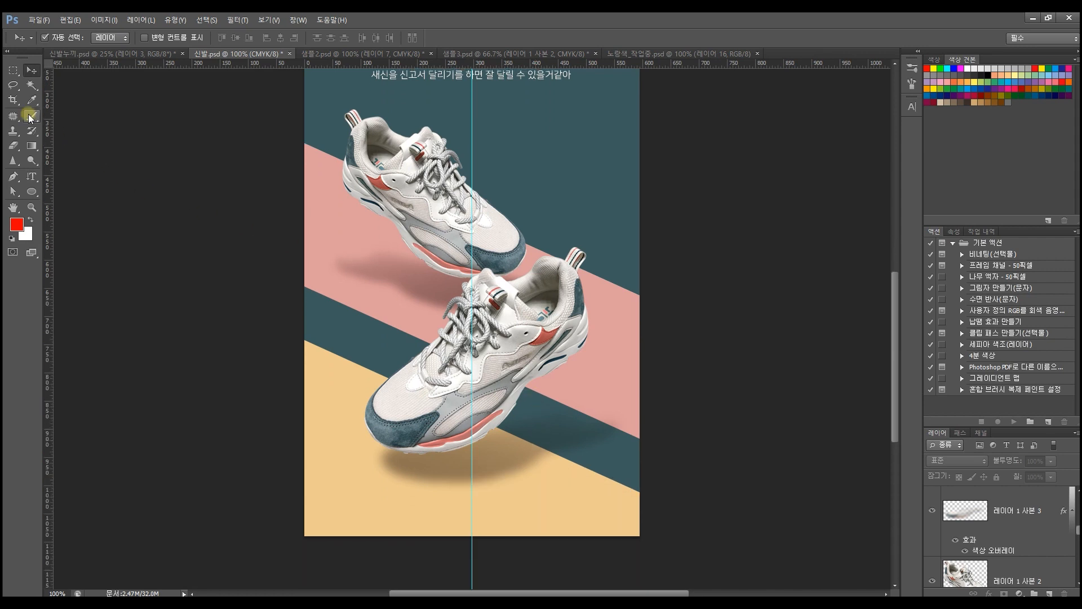
click(13, 100)
drag(586, 535, 564, 505)
drag(484, 505, 483, 588)
drag(484, 538, 524, 544)
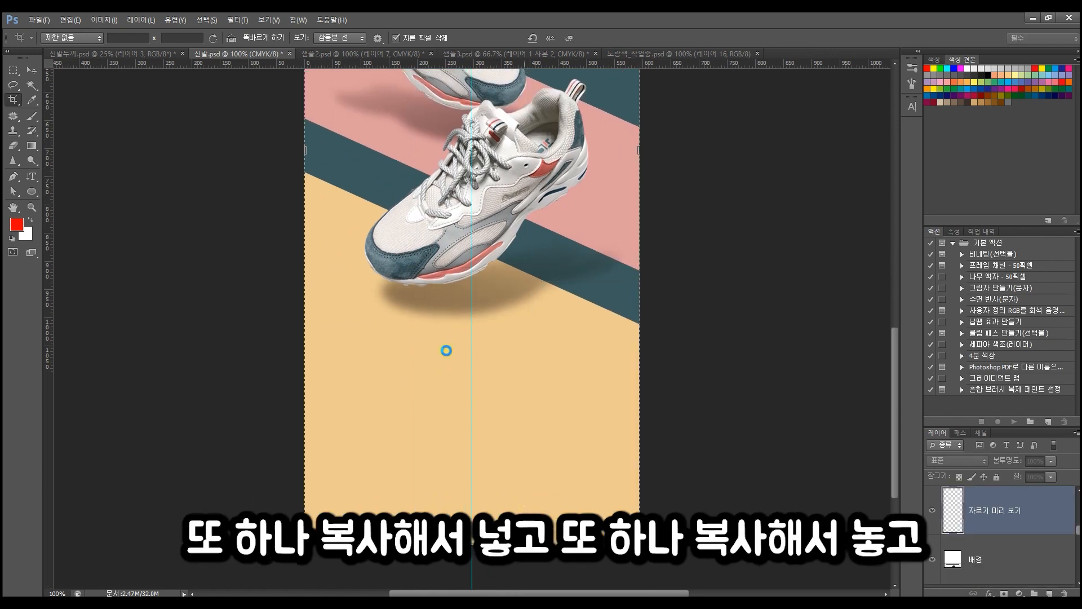
click(32, 70)
drag(415, 316, 416, 395)
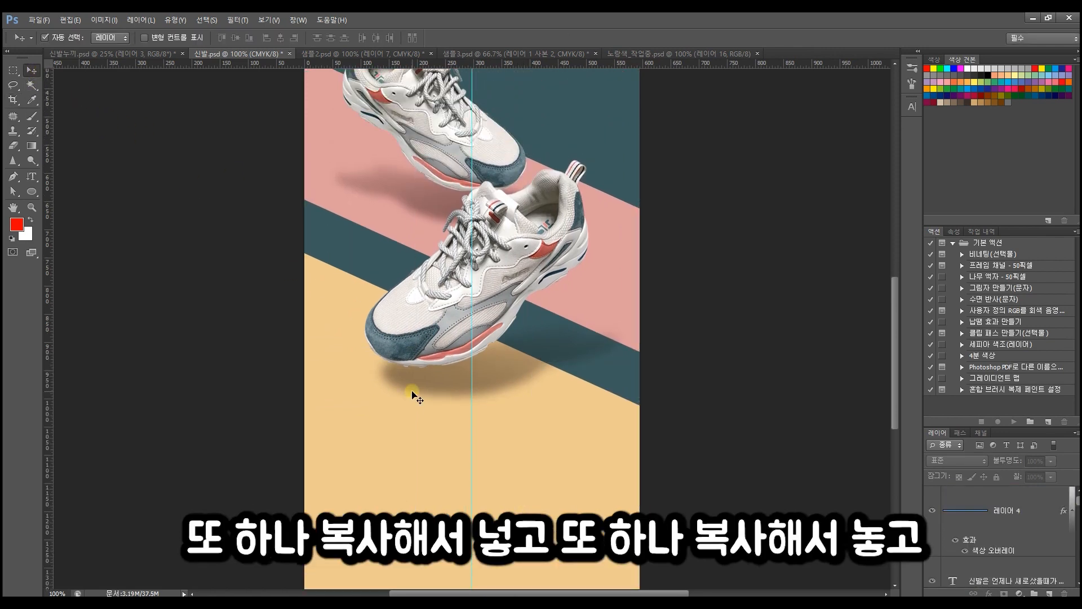
- Try duplicating the rear shoe and its shadow onto the yellow area below the front shoe
scroll(417, 388, up, 3)
click(448, 243)
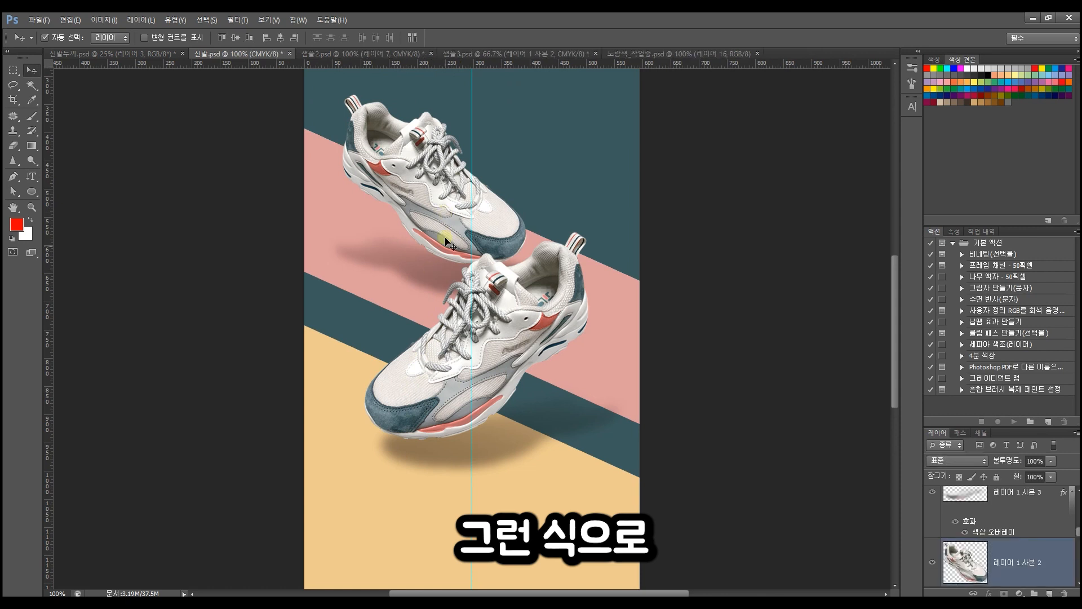
drag(447, 203, 490, 551)
scroll(491, 550, down, 4)
drag(501, 459, 500, 481)
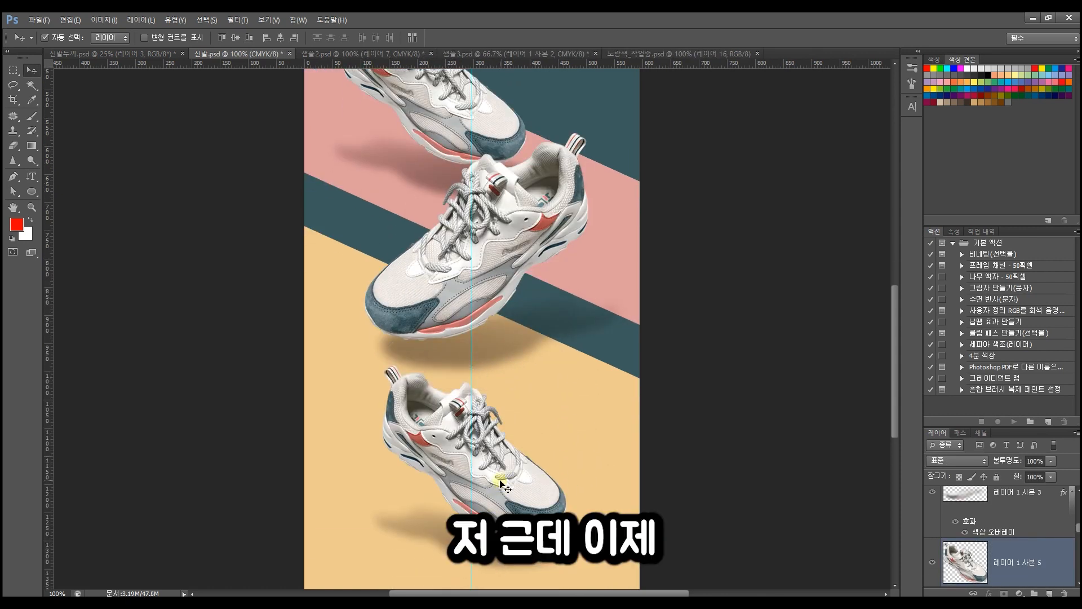
- Try enlarging the copied shoe and shadow to nearly the canvas width and bringing them to the front
key(ctrl+t)
drag(366, 363, 285, 285)
double_click(483, 433)
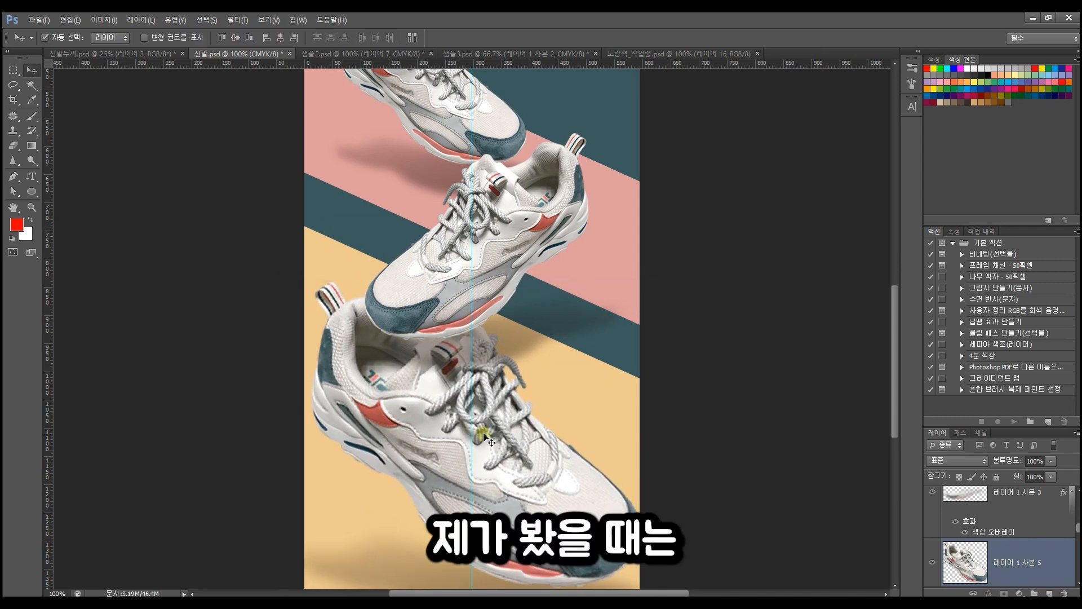
key(ctrl+shift+])
key(ctrl+z)
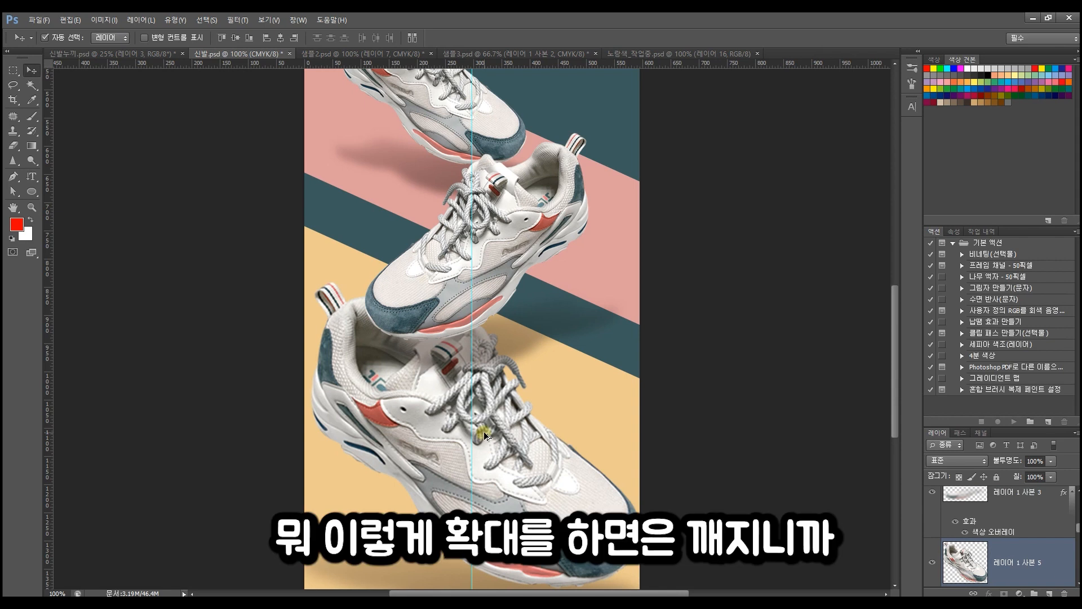
- Undo the enlargement and the duplication of the third shoe and its shadow
key(ctrl+alt+z)
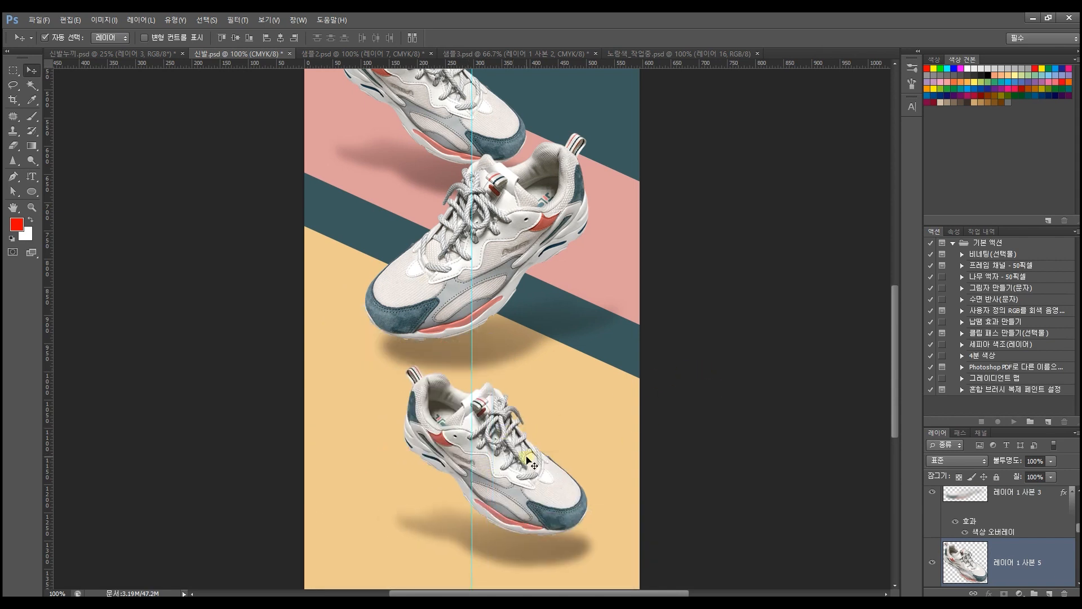
key(ctrl+alt+z)
scroll(643, 423, up, 3)
scroll(640, 419, up, 1)
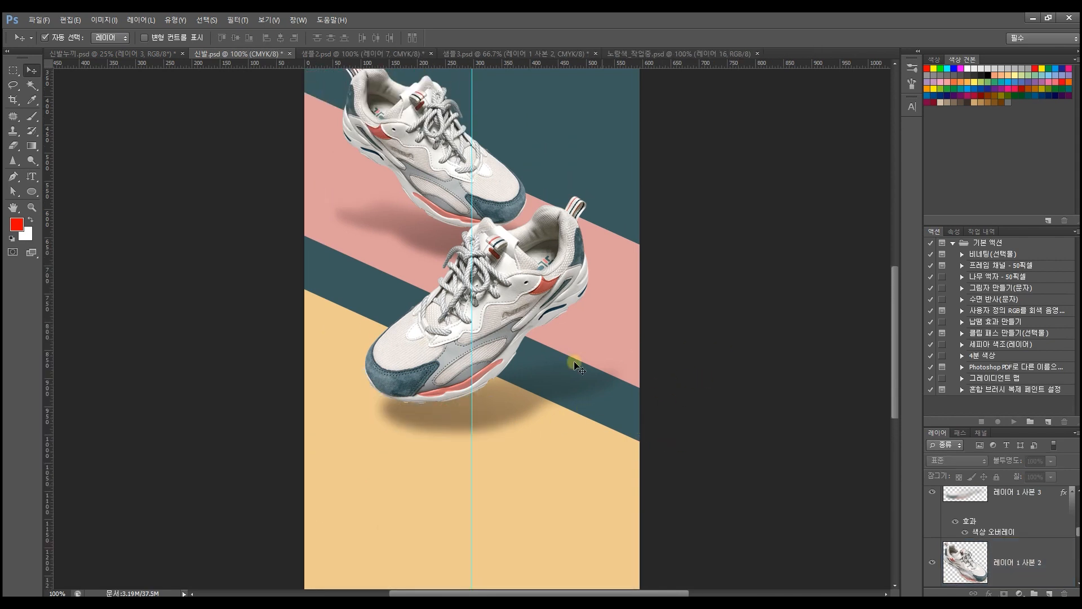
- Move both shoes and their shadows down together so they sit mainly over the yellow area
click(489, 406)
shift+click(491, 243)
drag(442, 174, 440, 333)
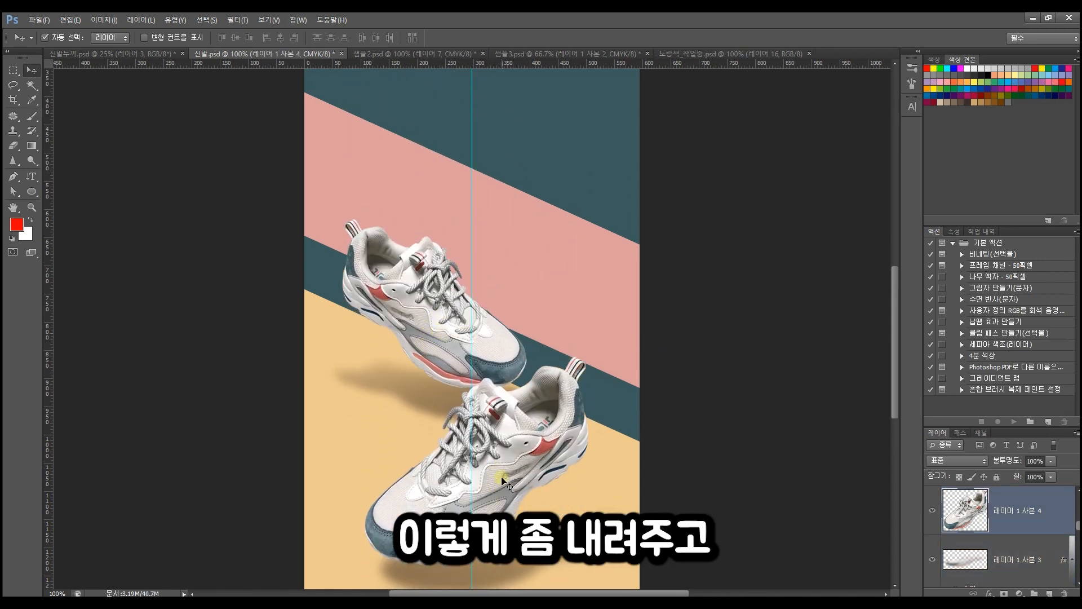
- Duplicate the front shoe and its shadow up onto the pink band and send the copies behind the middle shoe
drag(535, 524, 536, 309)
key(ctrl+[)
key(ctrl+[)
key(ctrl+[)
key(ctrl+[)
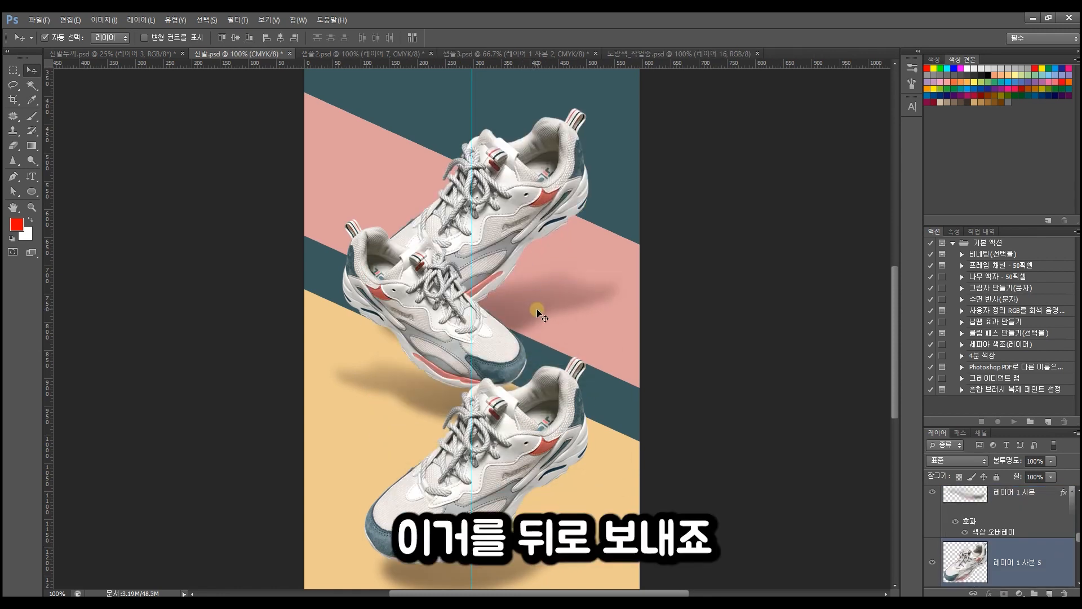
- Scale down the copied shoe and shadow and adjust their placement on the pink band behind the middle shoe
key(ctrl+t)
drag(641, 107, 584, 197)
drag(600, 148, 620, 134)
drag(572, 184, 567, 177)
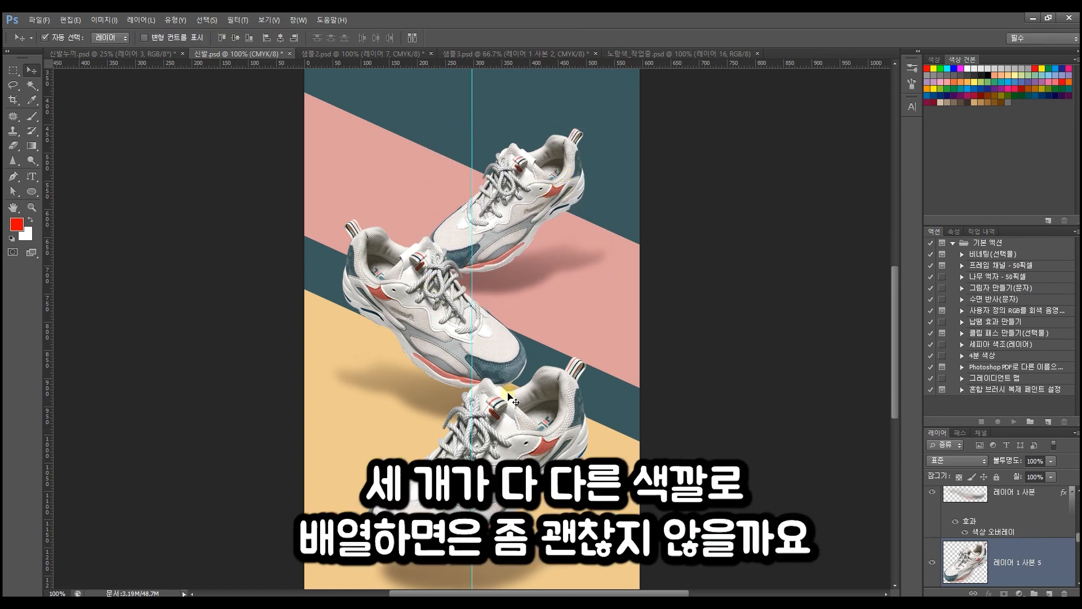
- Rotate the rear shoe on the pink band counterclockwise in small amounts and nudge it slightly sideways
key(ctrl+t)
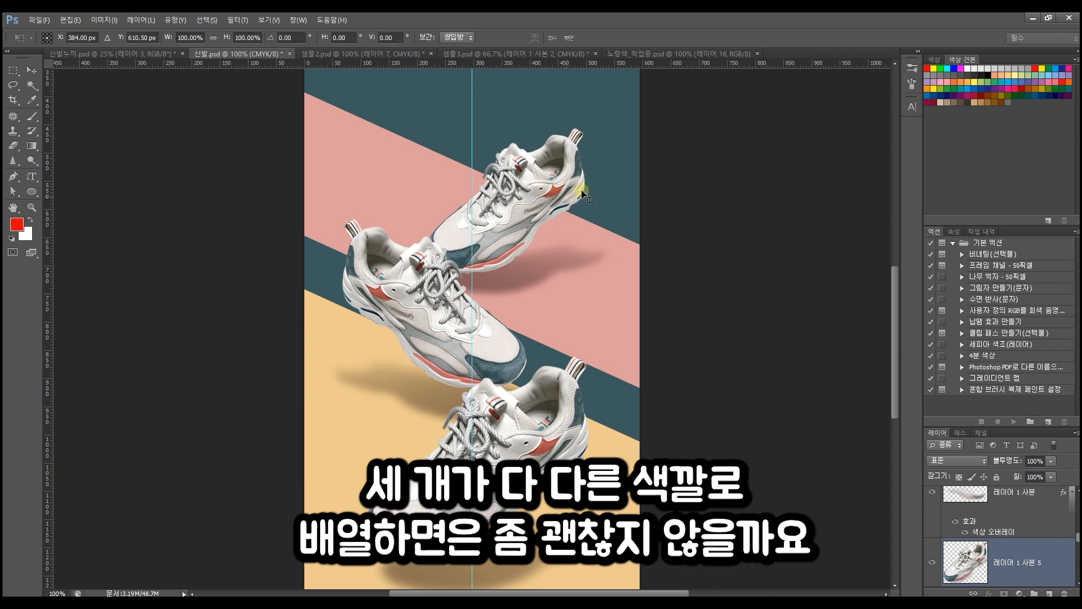
drag(633, 301, 638, 286)
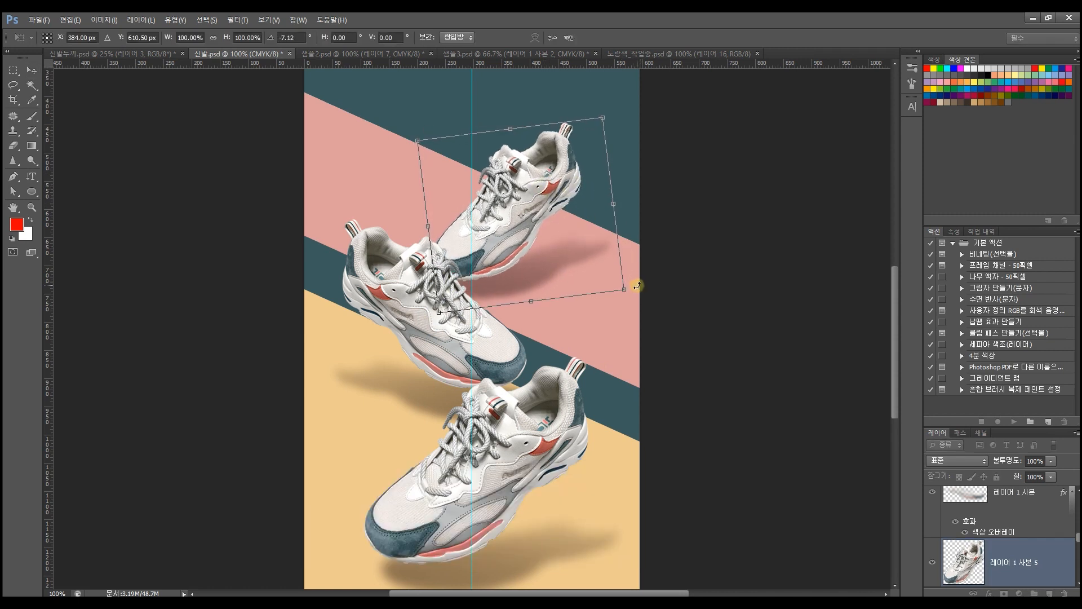
key(Return)
key(ctrl+t)
drag(608, 300, 611, 282)
key(Return)
drag(527, 204, 521, 206)
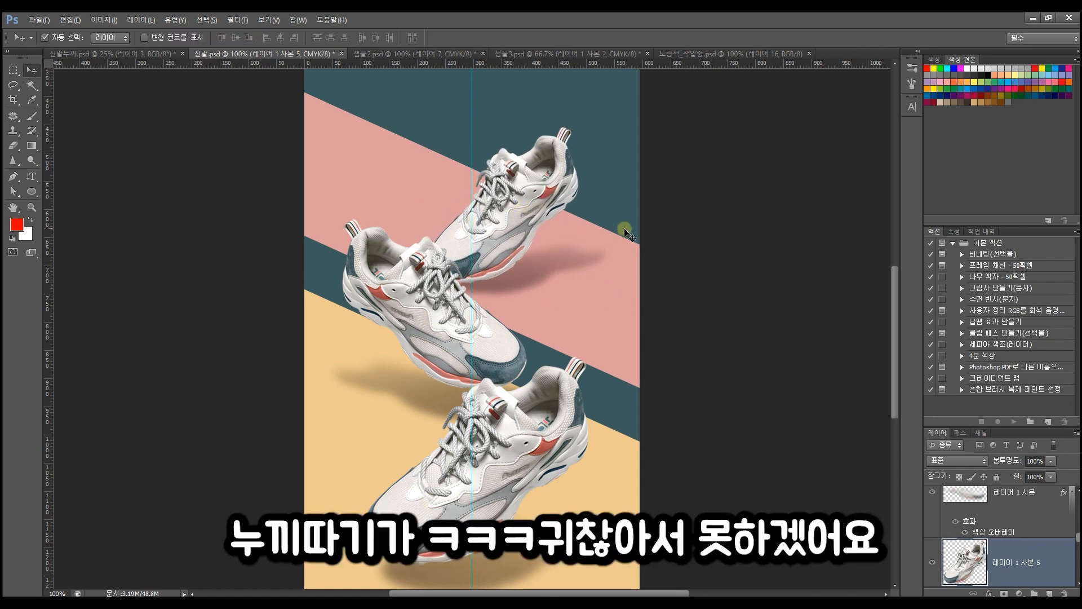
- Move the rear shoe together with its shadow slightly up on the pink band and review the three-shoe layout
click(540, 275)
shift+click(523, 236)
drag(522, 235, 517, 217)
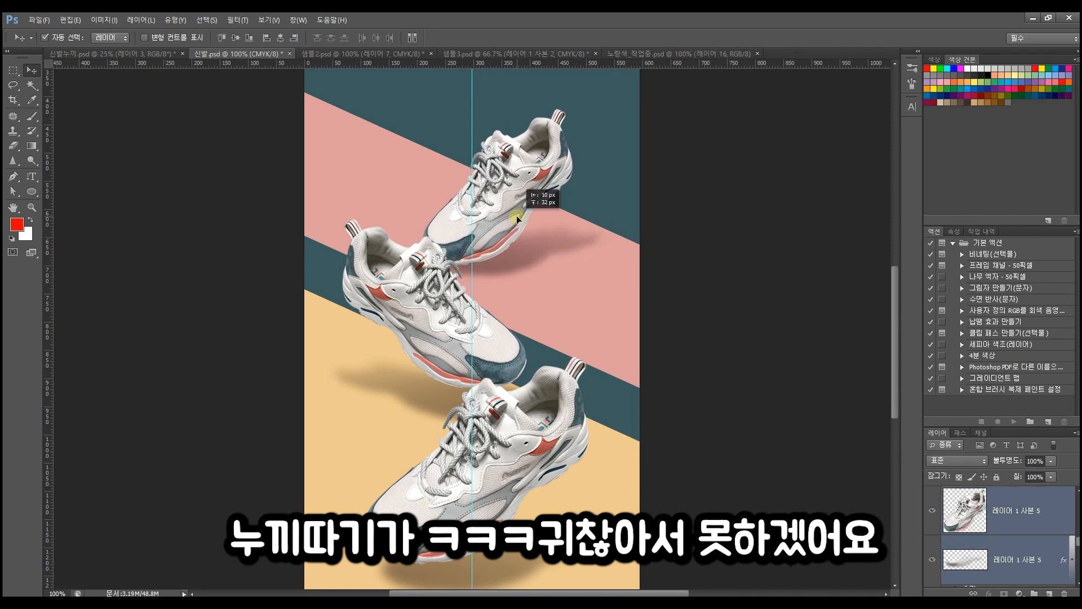
click(794, 294)
drag(564, 396, 514, 275)
drag(525, 132, 535, 393)
drag(503, 327, 503, 273)
click(660, 334)
- Undo the rear shoe's adjustments, its duplication and the downward move of the other two shoes, going back to the two-shoe layout
key(ctrl+alt+z)
key(ctrl+alt+z)
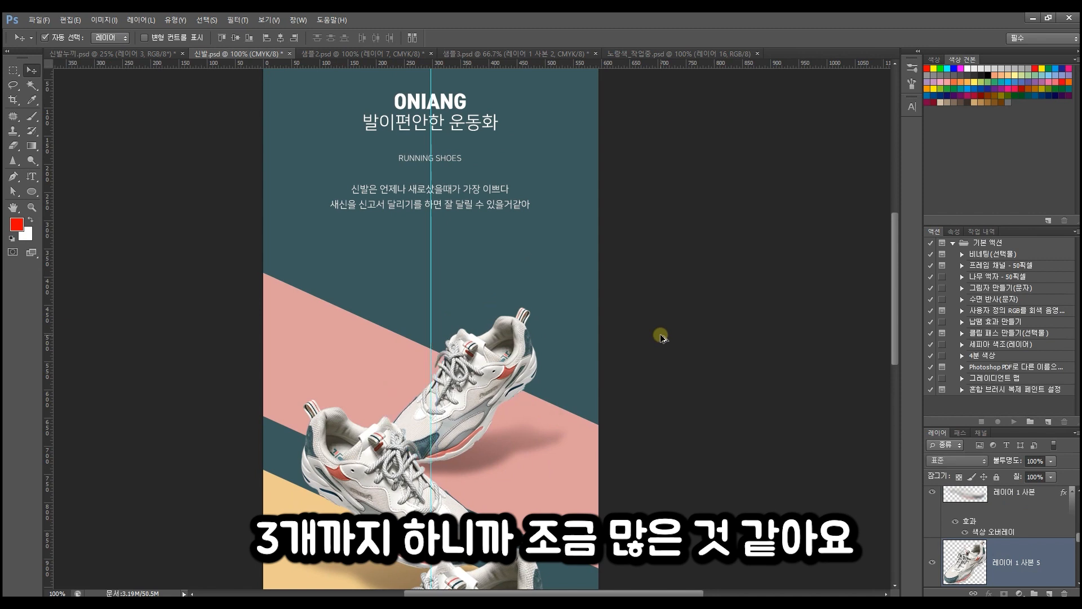
key(ctrl+alt+z)
key(ctrl+alt+z)
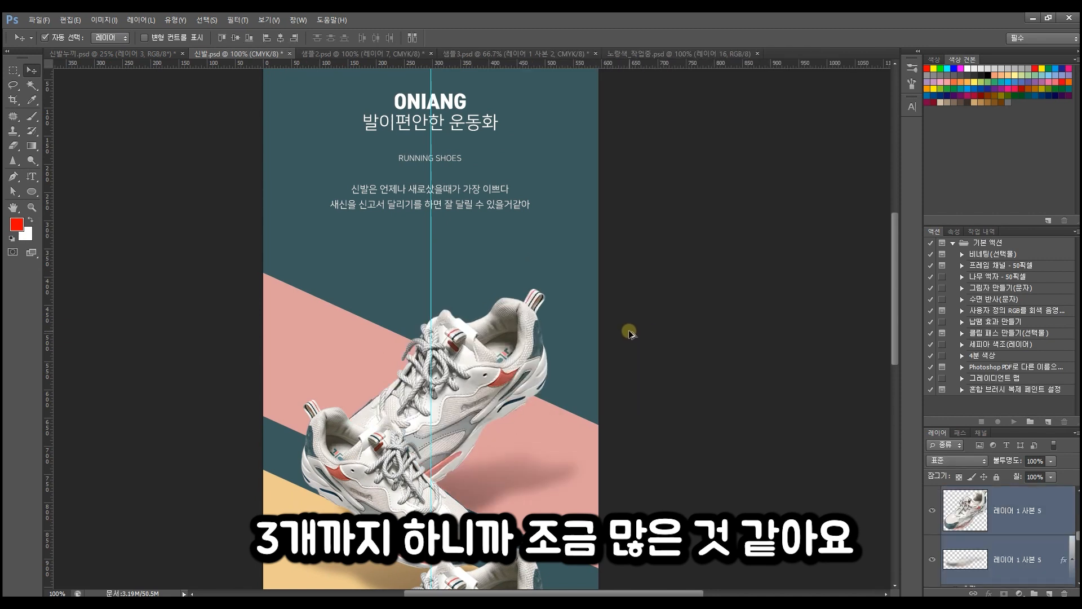
key(ctrl+alt+z)
key(ctrl+alt+z)
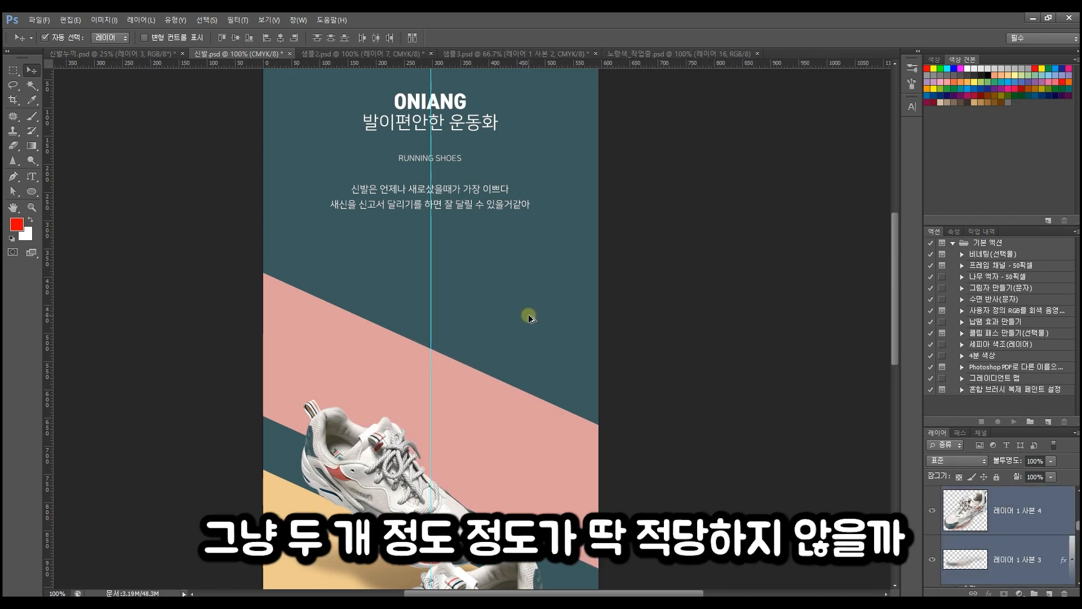
scroll(530, 322, down, 2)
key(ctrl+alt+z)
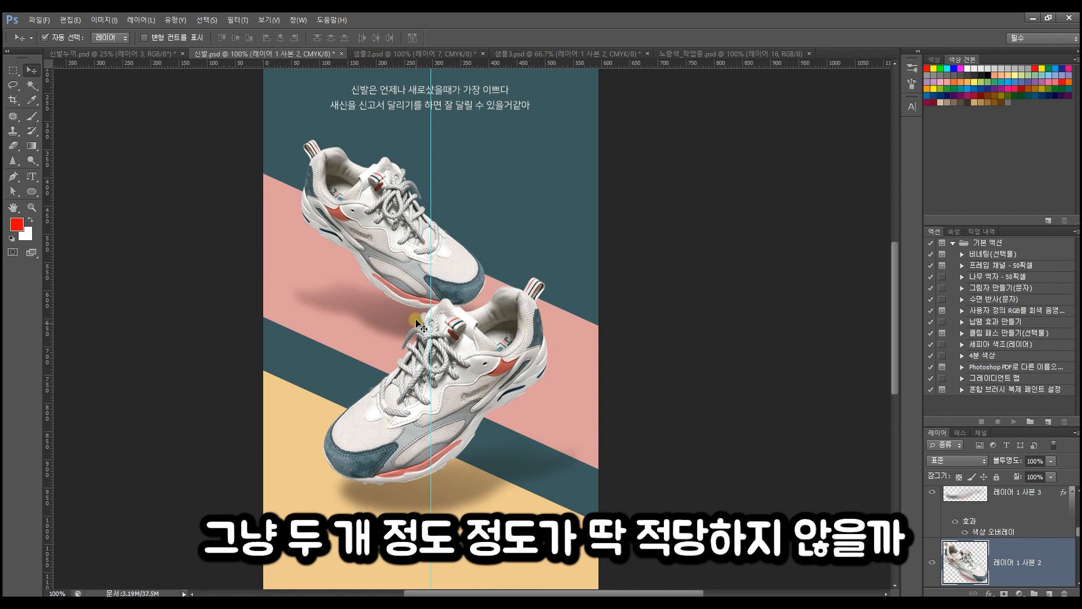
- Check the two-shoe composition over the whole page and save 신발.psd
scroll(384, 498, down, 1)
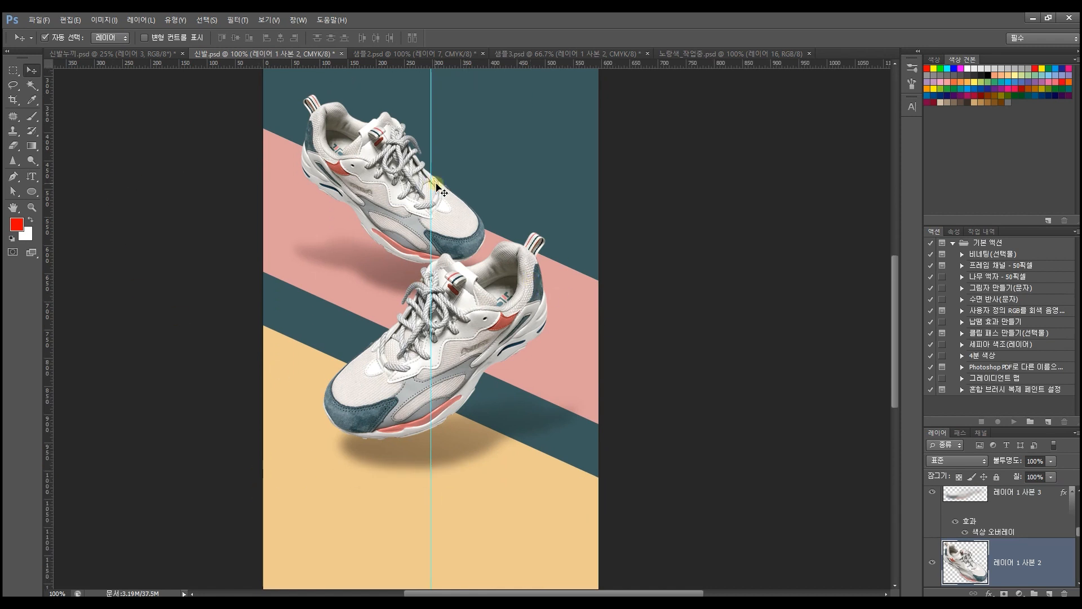
click(576, 260)
scroll(576, 265, up, 2)
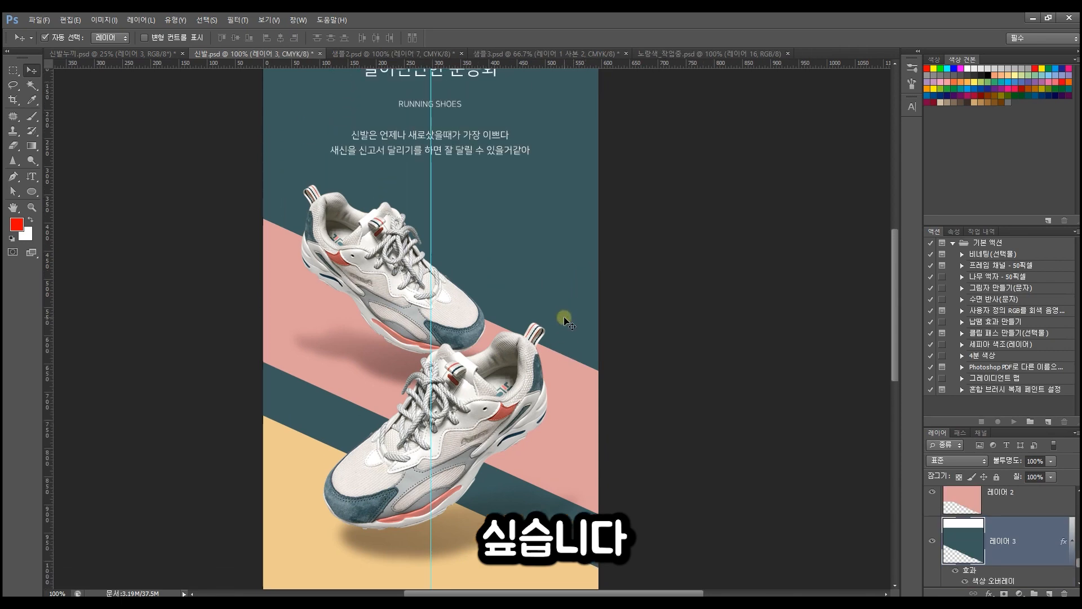
scroll(564, 317, up, 2)
key(ctrl+s)
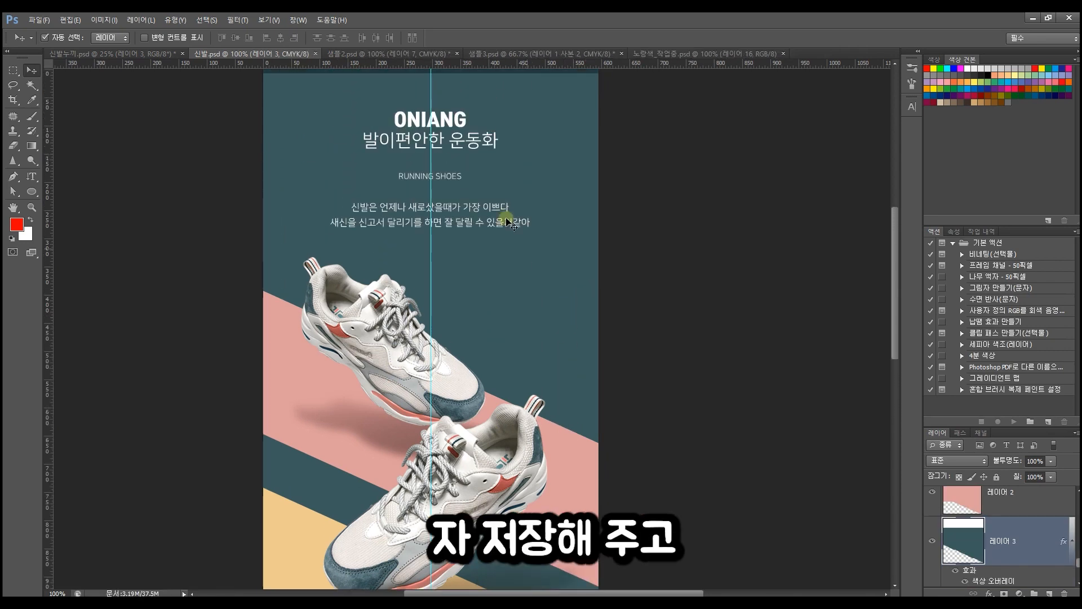
- Switch to 샘플2.psd and look over the annotated sample design up to its header
click(394, 55)
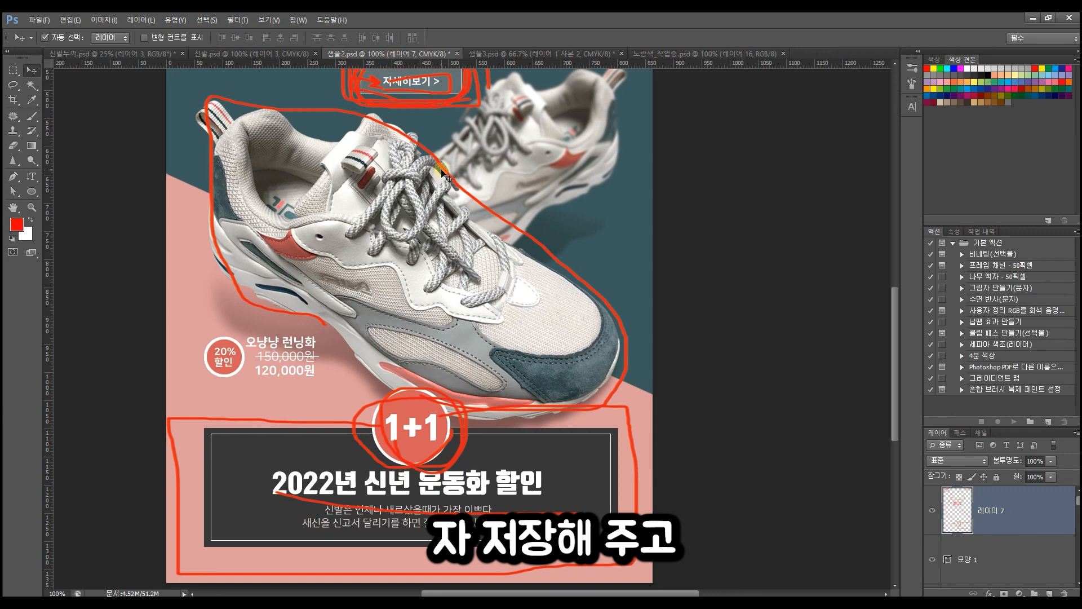
drag(439, 149, 416, 361)
drag(430, 188, 433, 264)
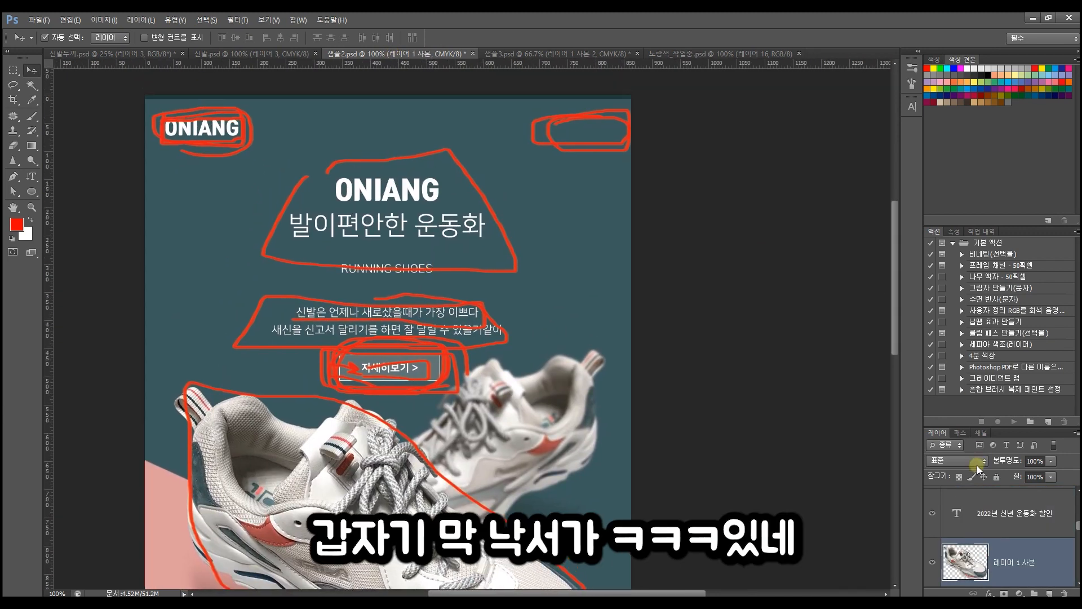
scroll(973, 544, up, 10)
click(982, 506)
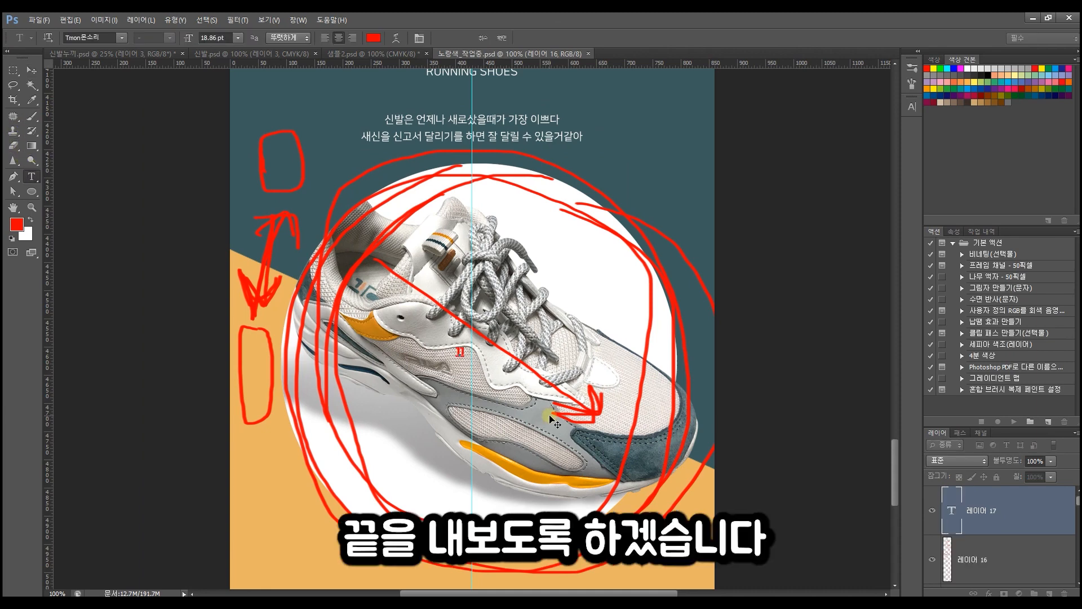
- Commit the red text 끝 in 노랑색_작업중.psd, scale it to about 1826% and centre it over the shoe
click(31, 70)
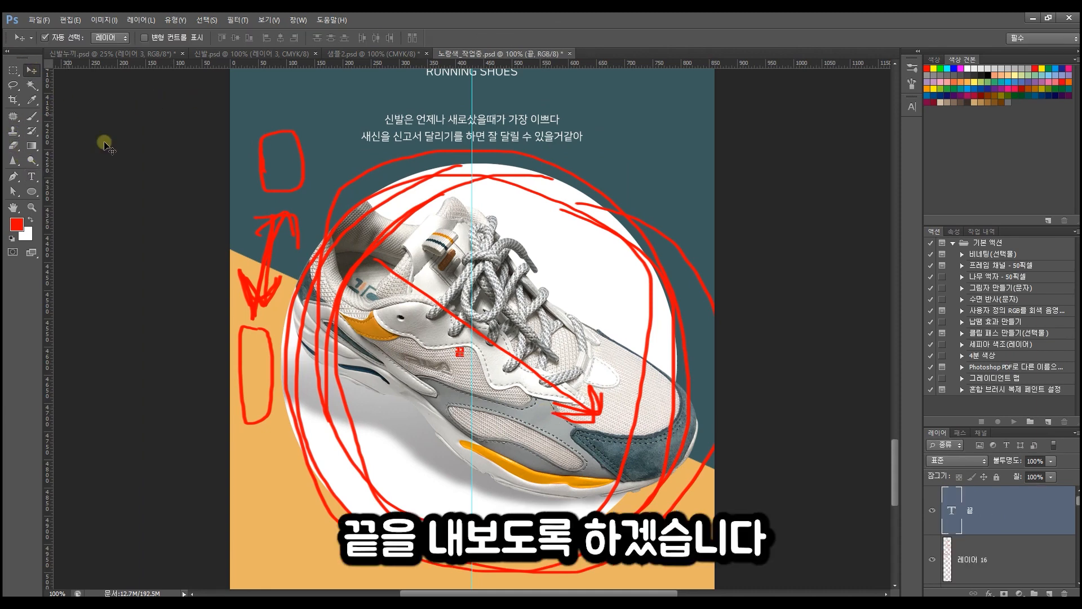
key(ctrl+t)
drag(463, 359, 558, 461)
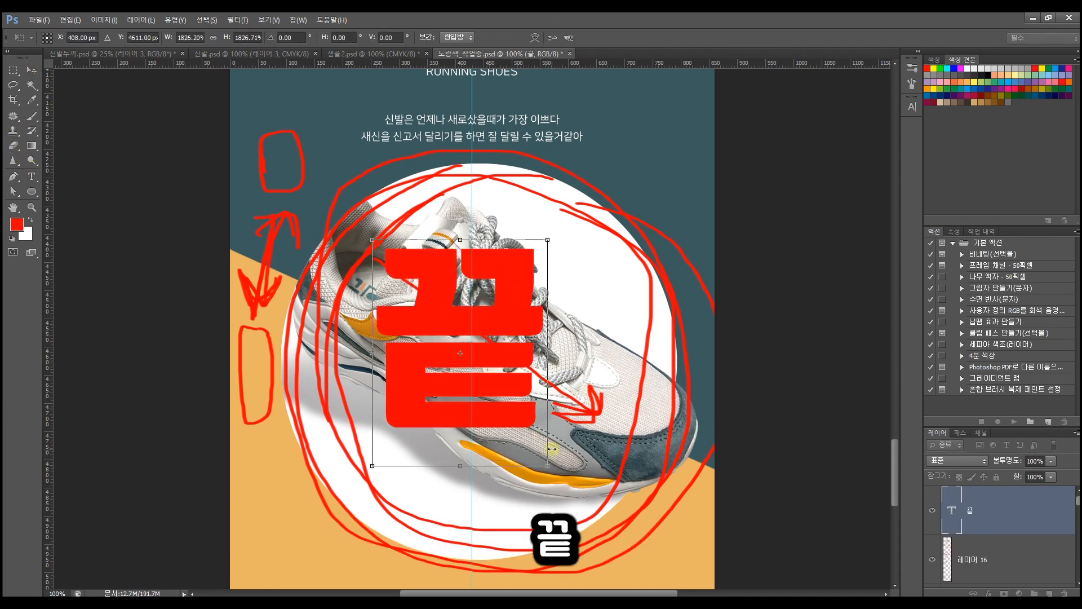
key(Return)
drag(505, 357, 502, 360)
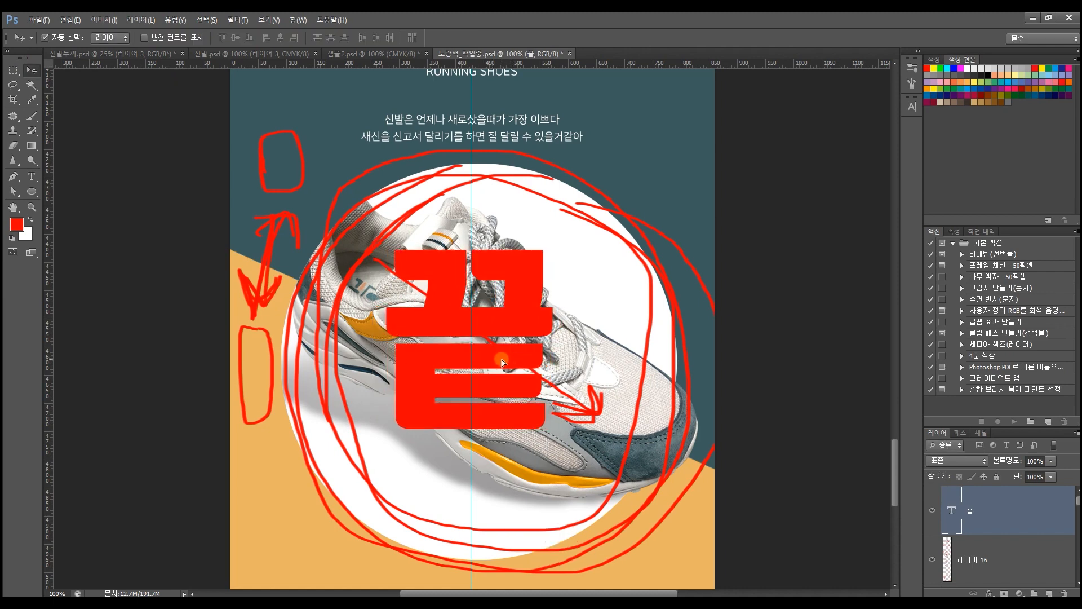